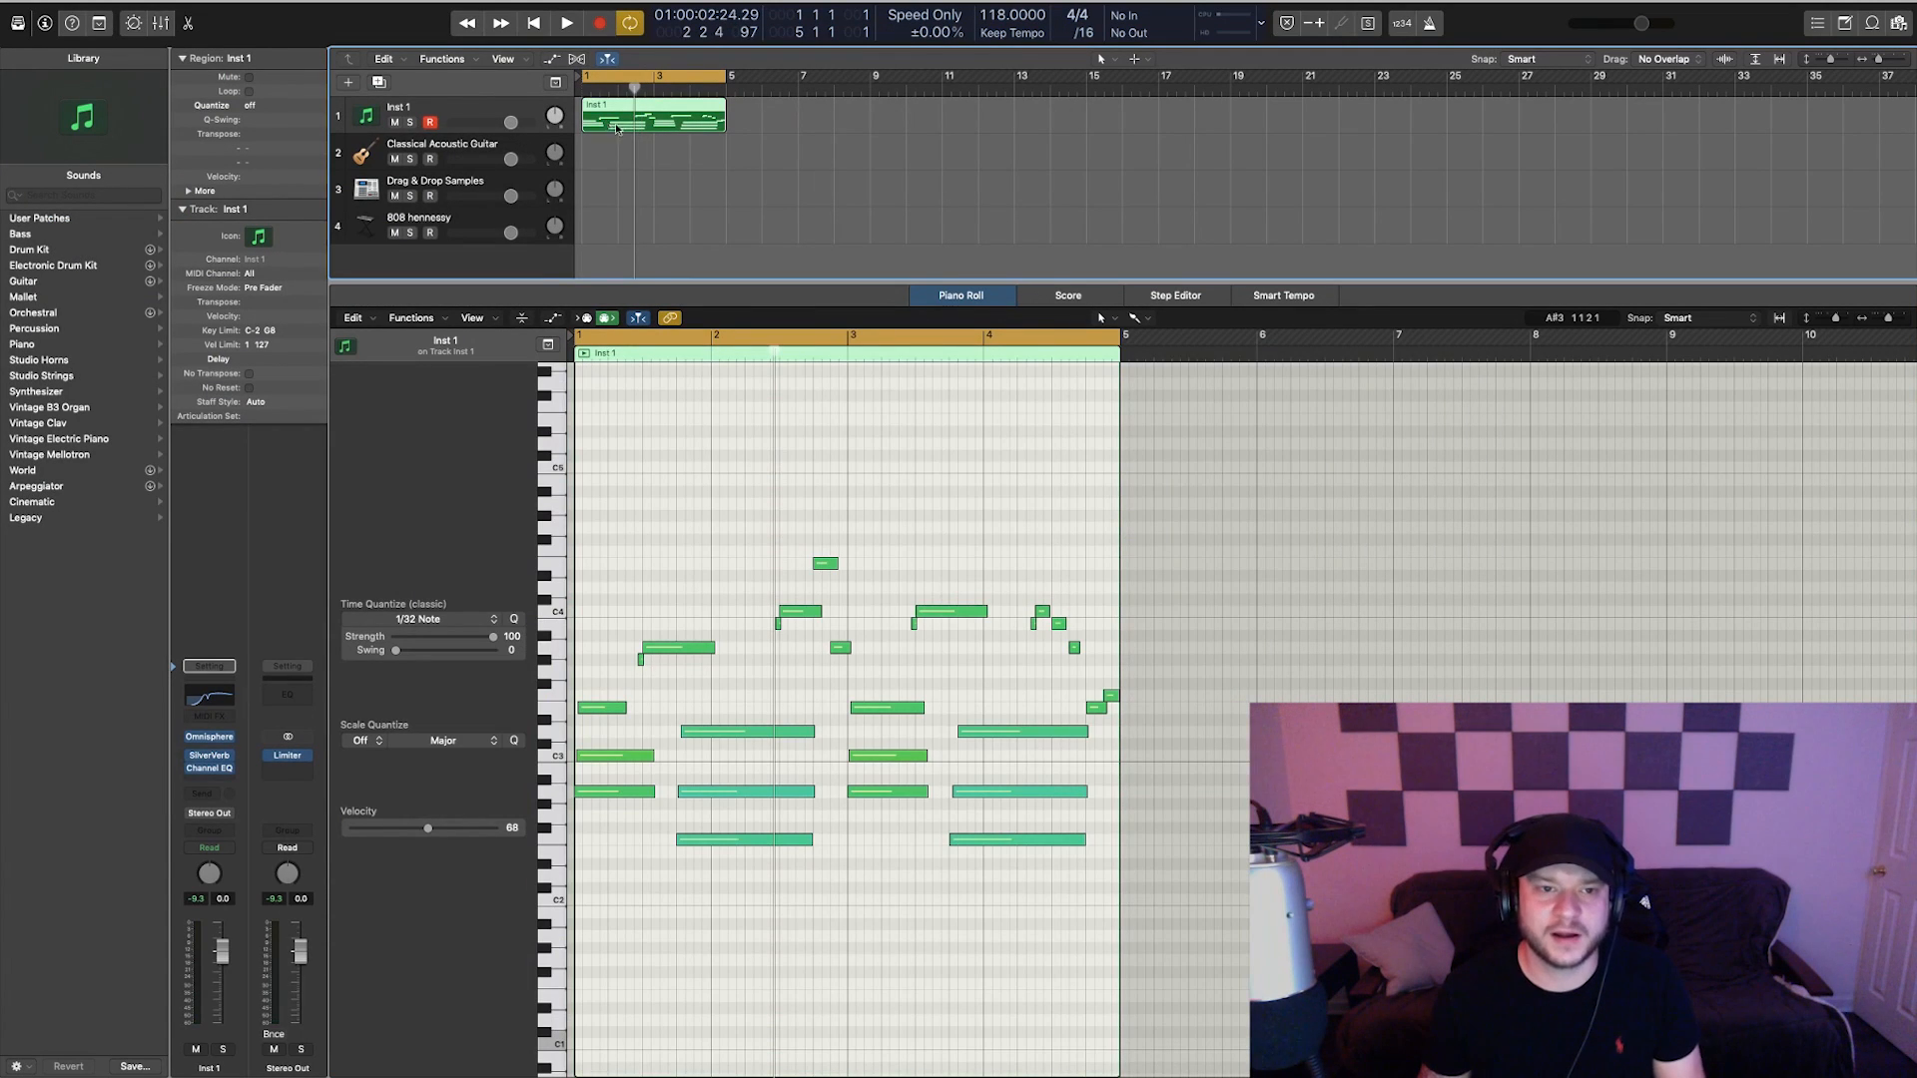
- Move the Inst 1 region to bar 5 and record a new two-bar, two-chord progression from bar 1 with the metronome on
{"action": "left_click_drag", "start_coordinate": [616, 127], "coordinate": [644, 110]}
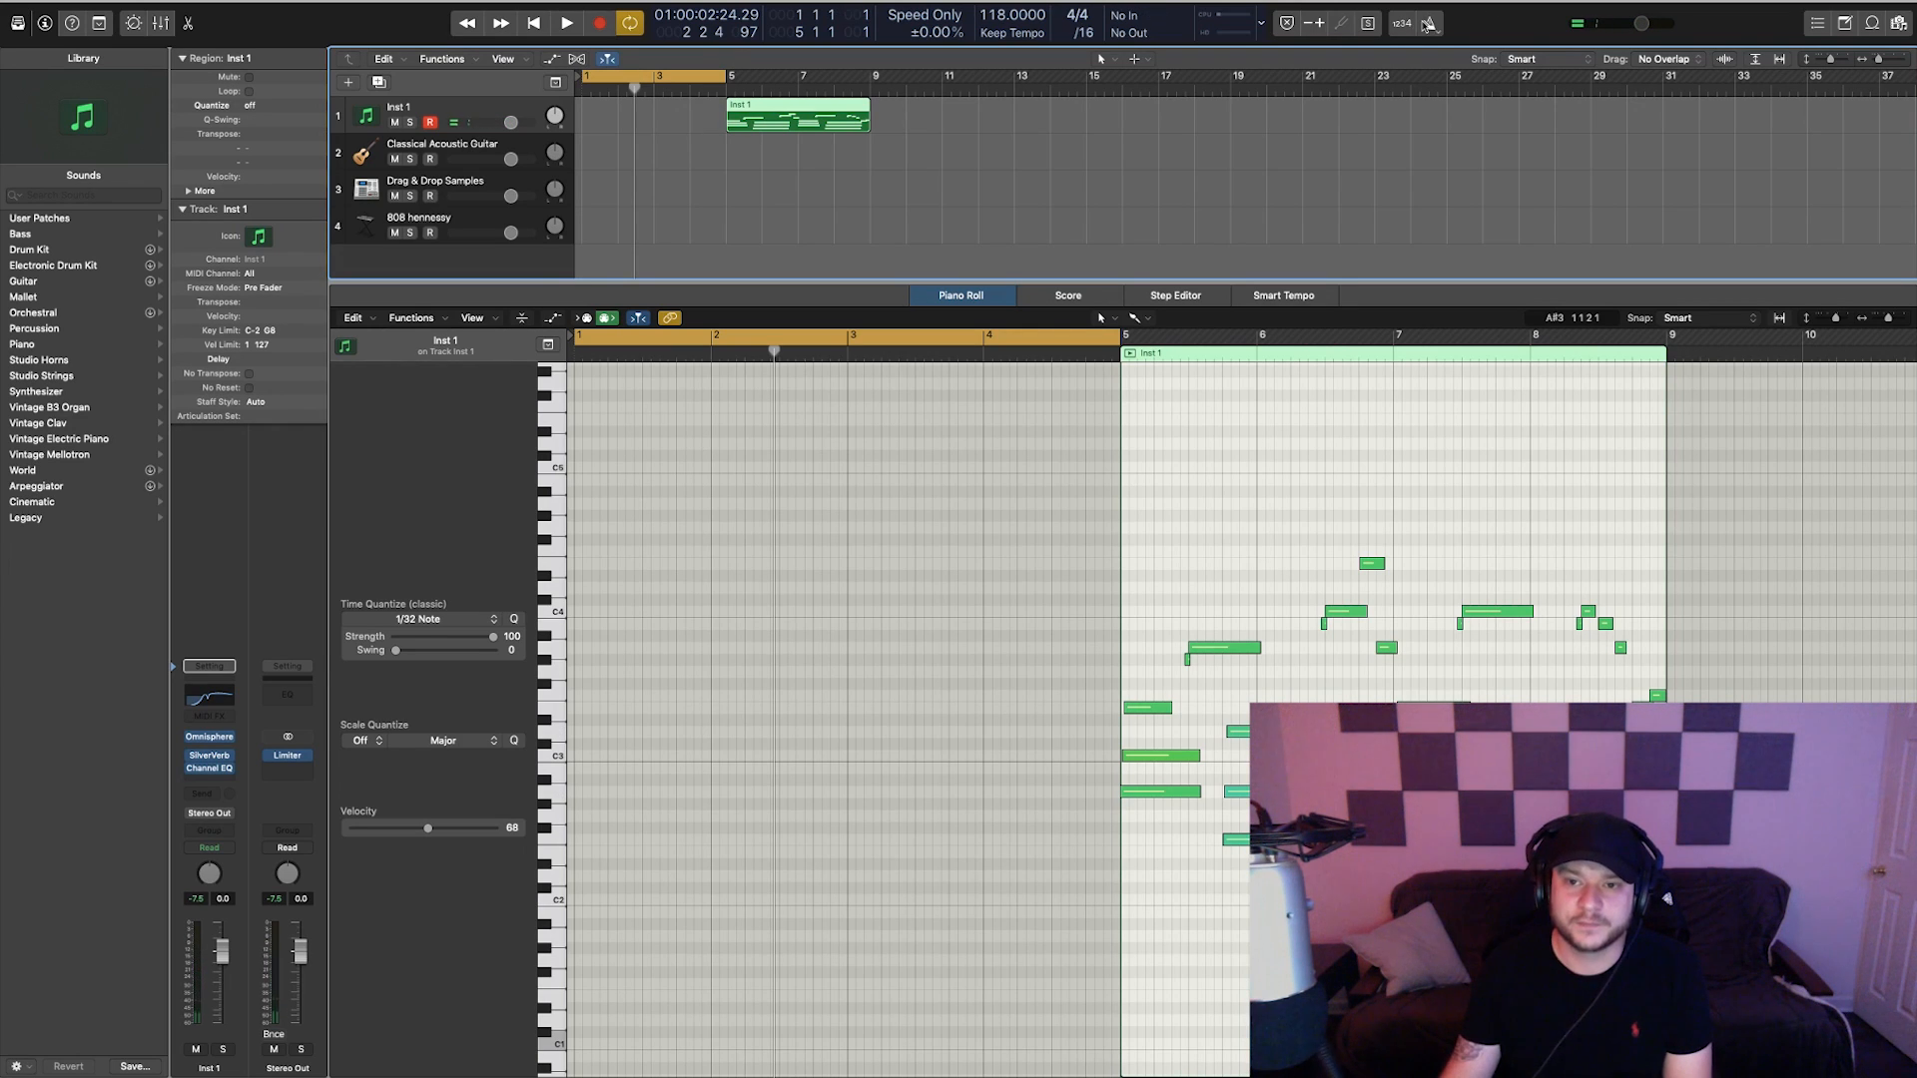
{"action": "left_click", "coordinate": [599, 24]}
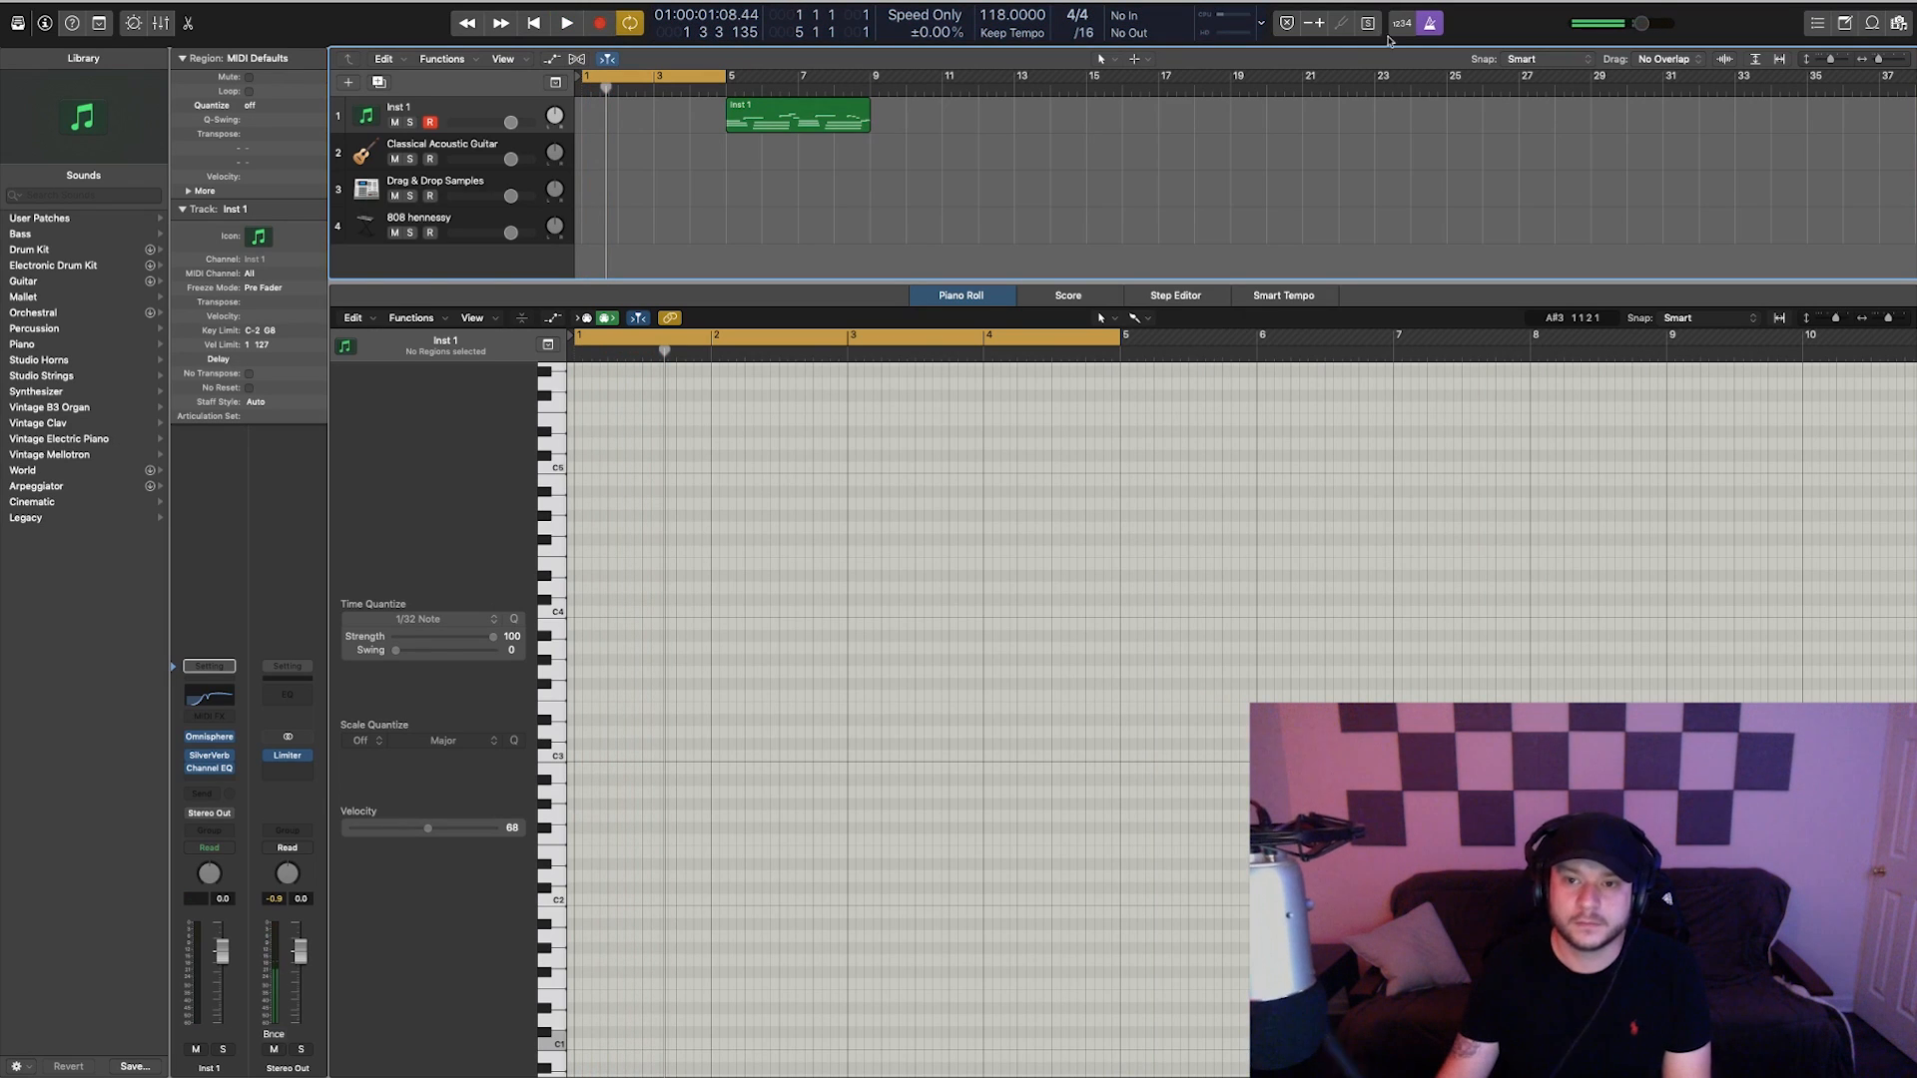
{"action": "left_click", "coordinate": [599, 24]}
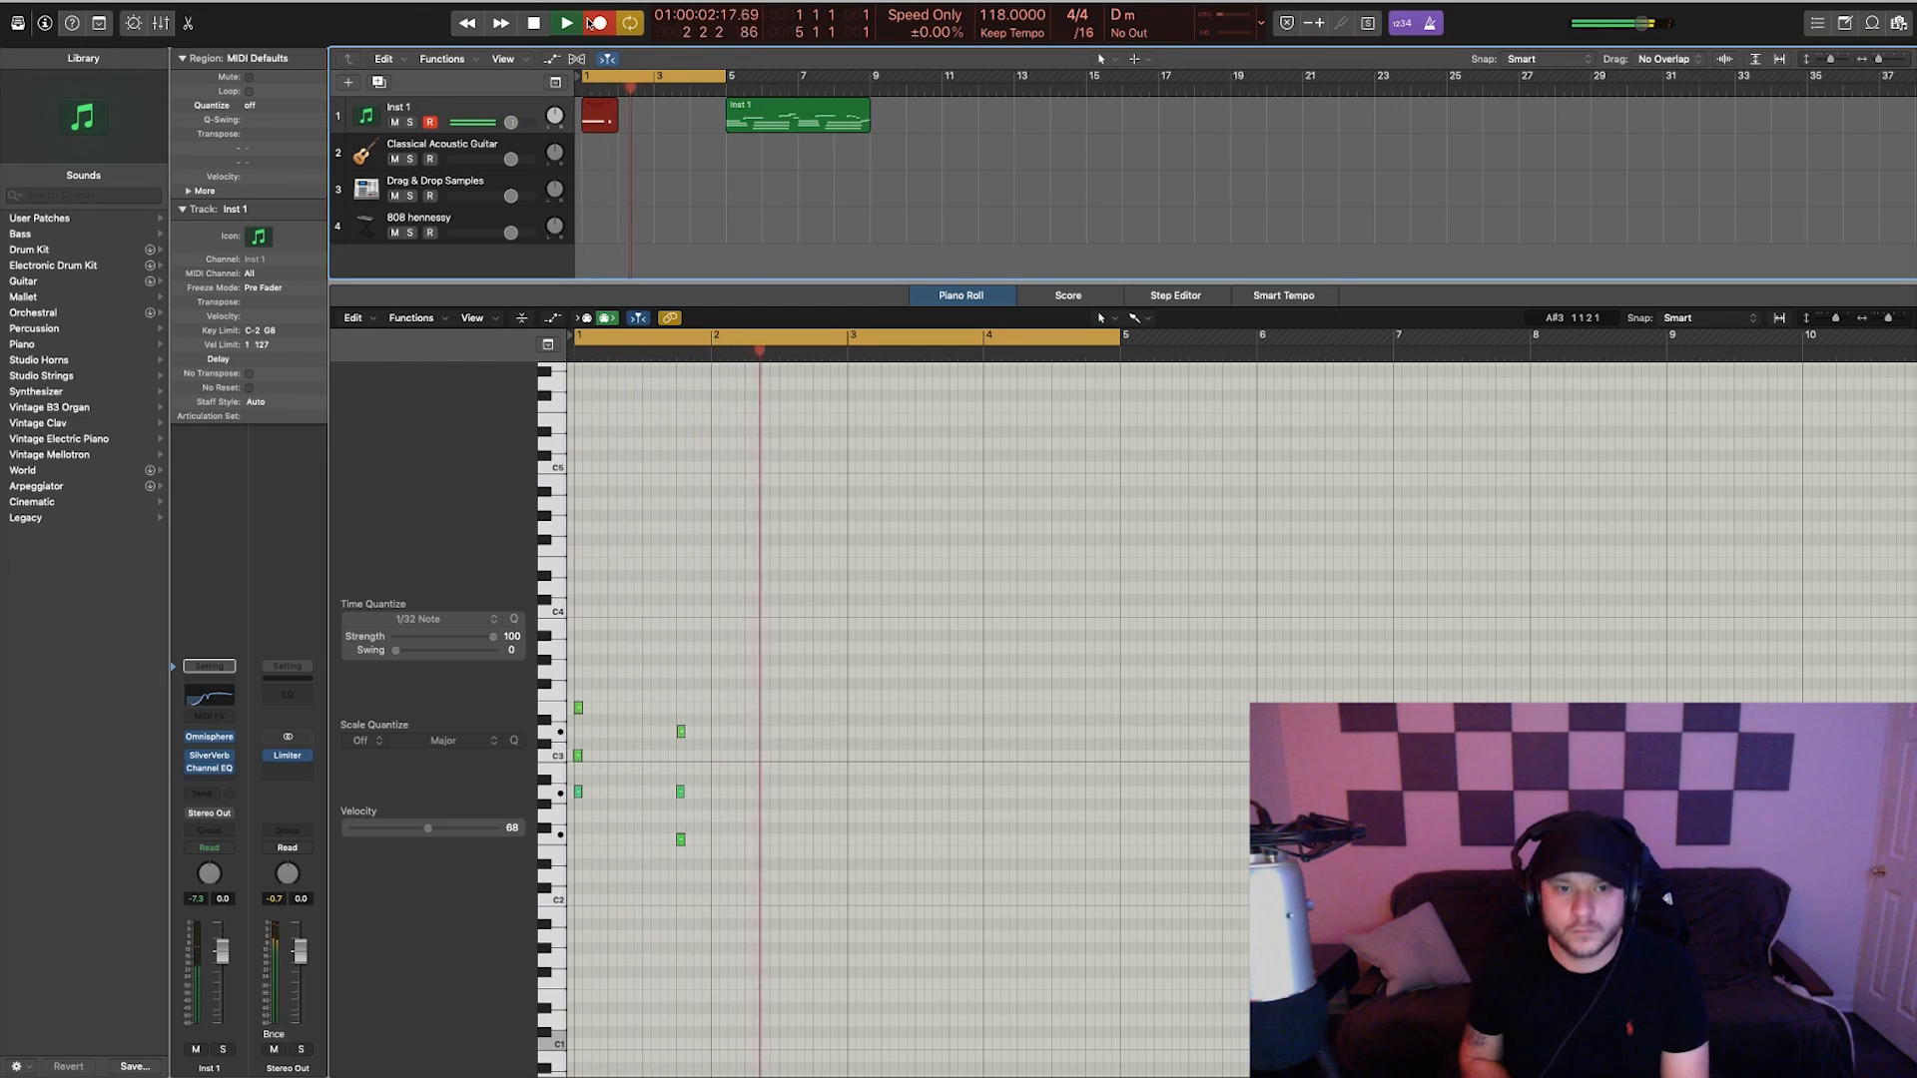
{"action": "key", "text": "space"}
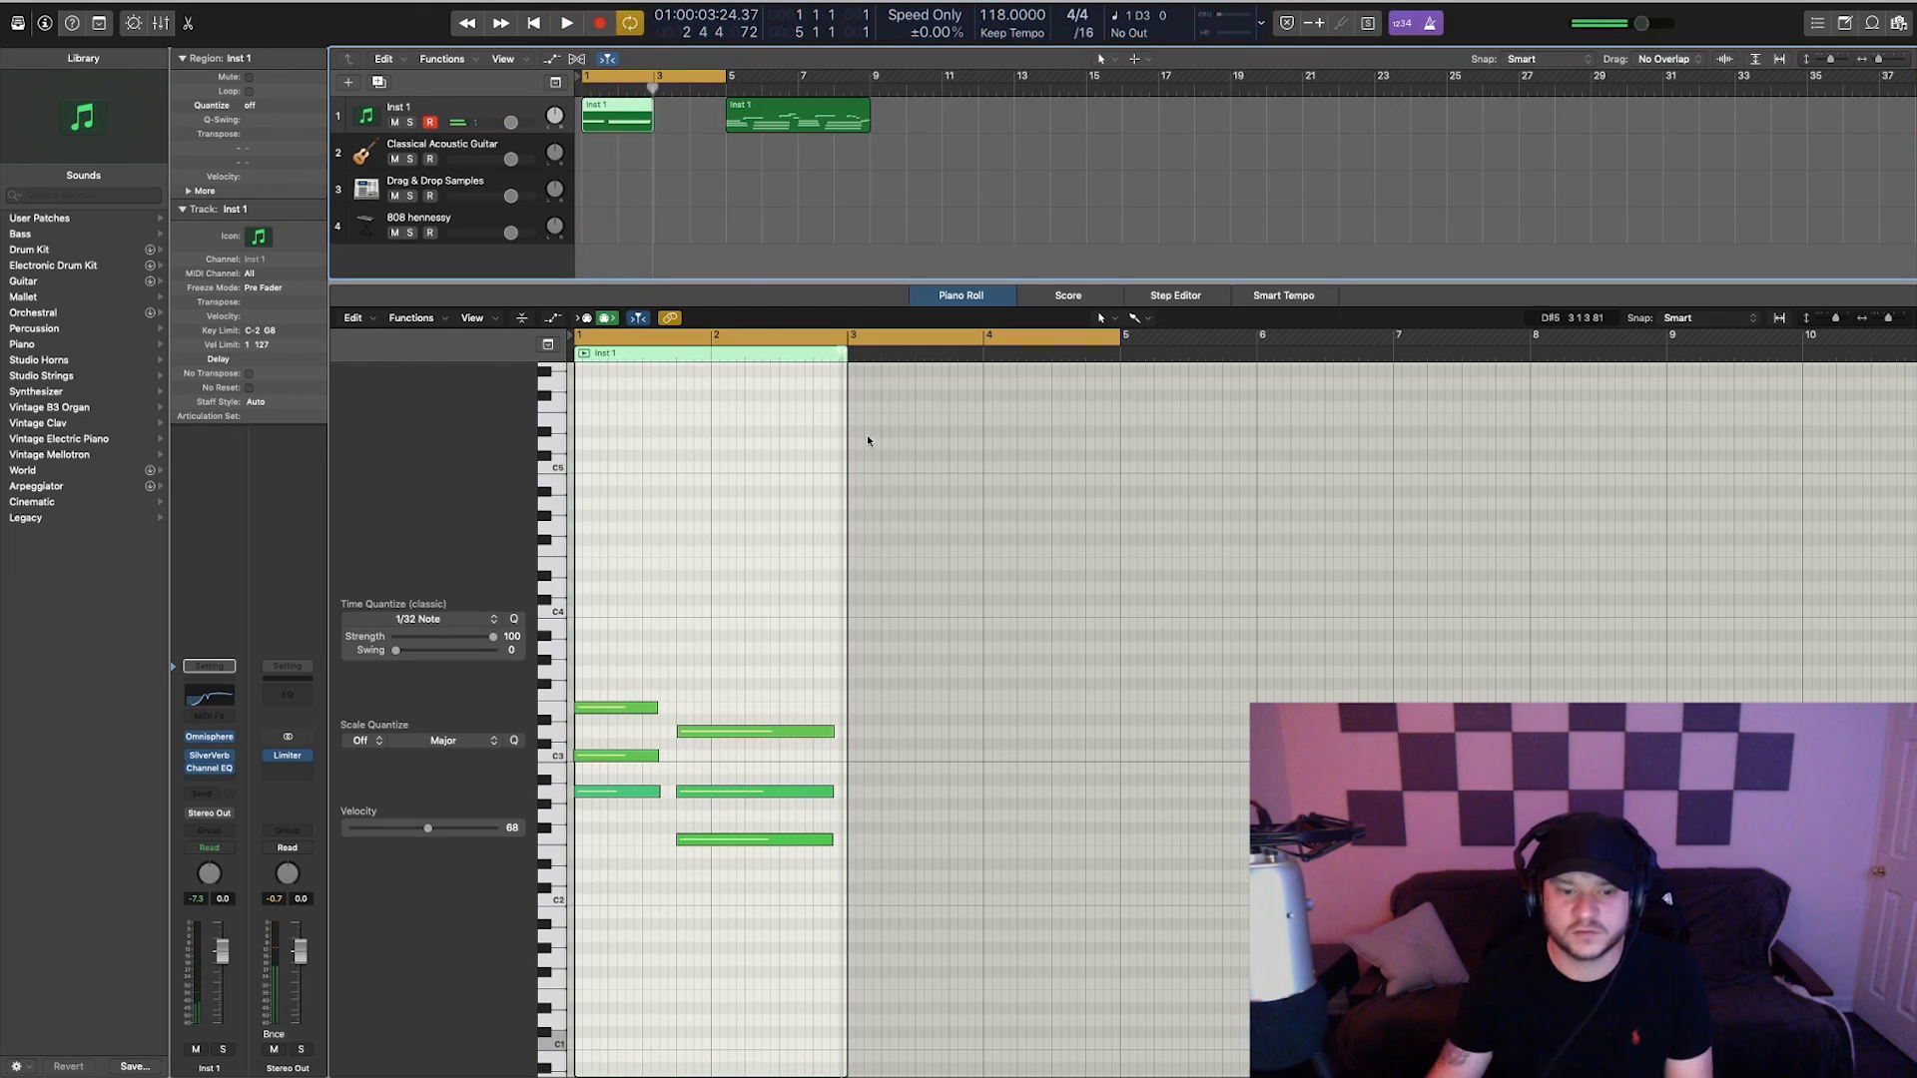
- Loop the new two-bar chord region up to bar 5 and join the repetitions into a single region
{"action": "left_click_drag", "start_coordinate": [655, 104], "coordinate": [730, 103]}
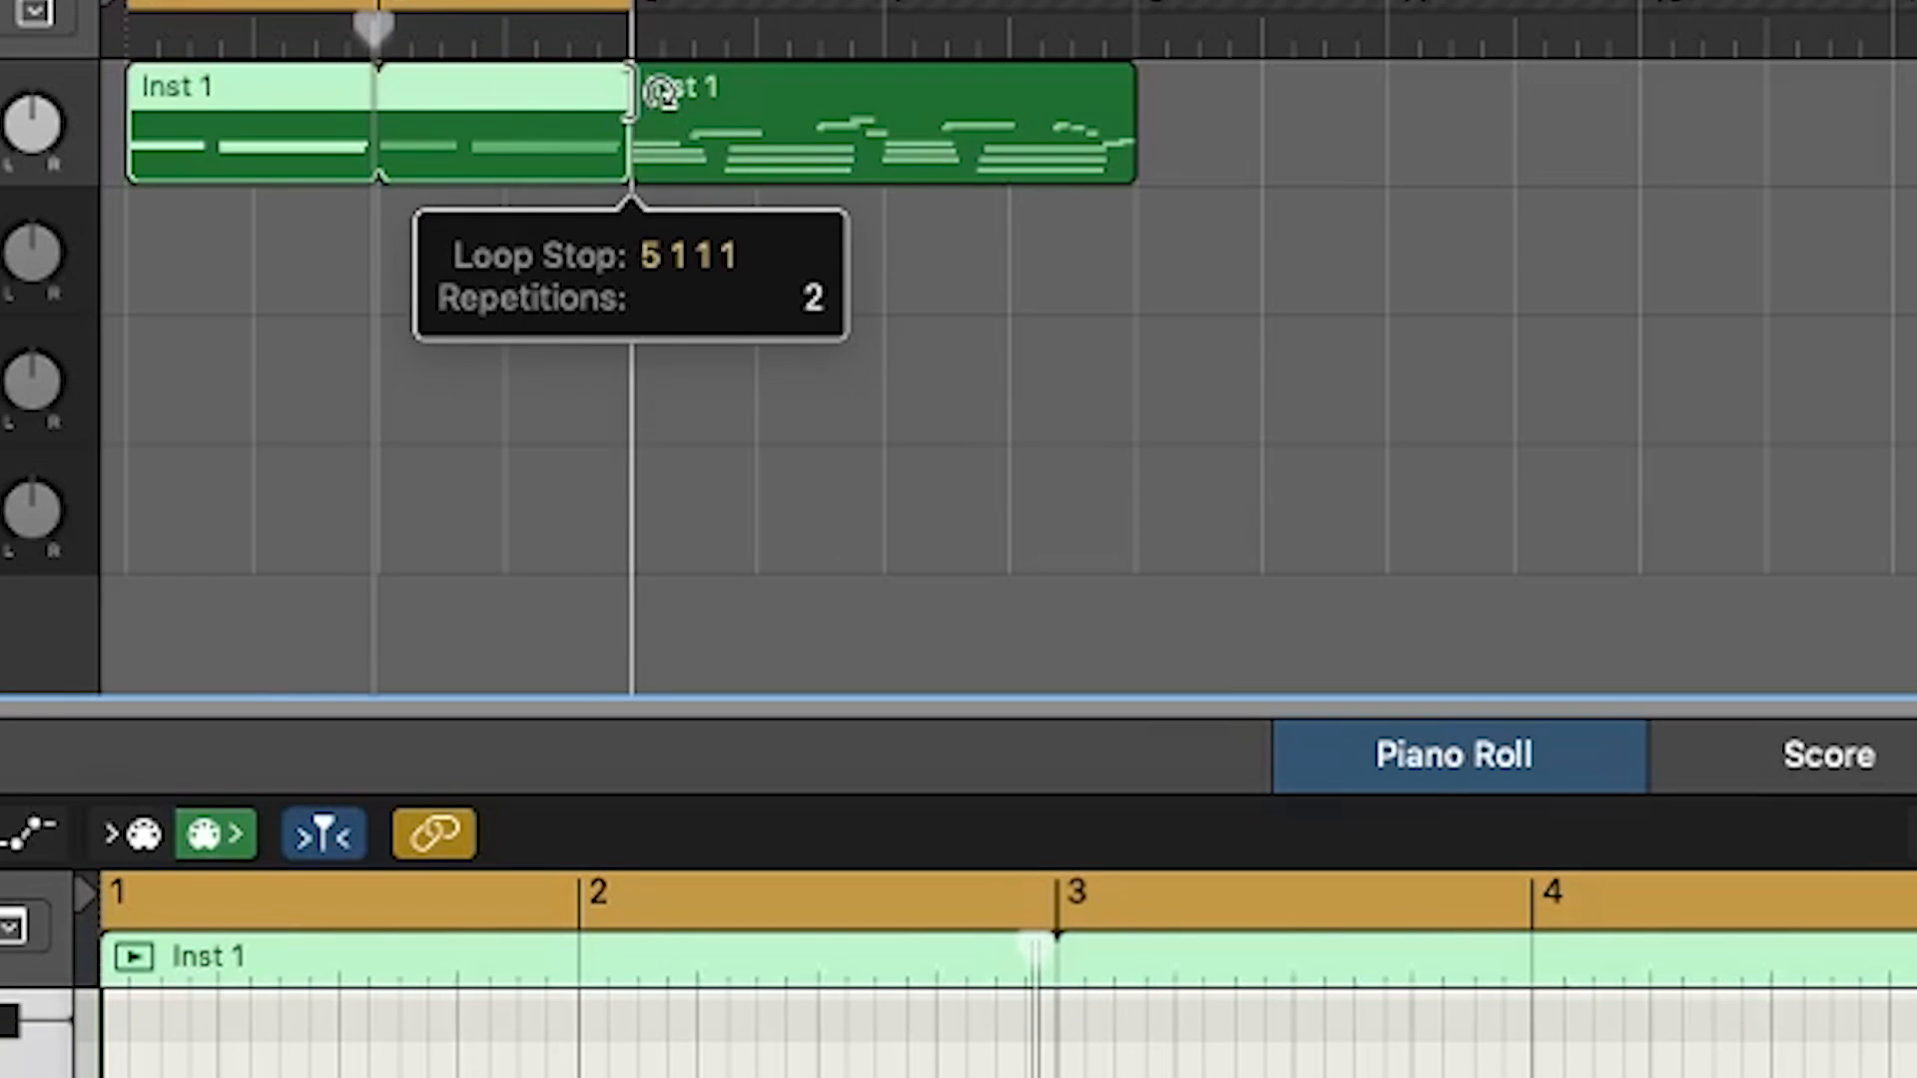
{"action": "right_click", "coordinate": [627, 118]}
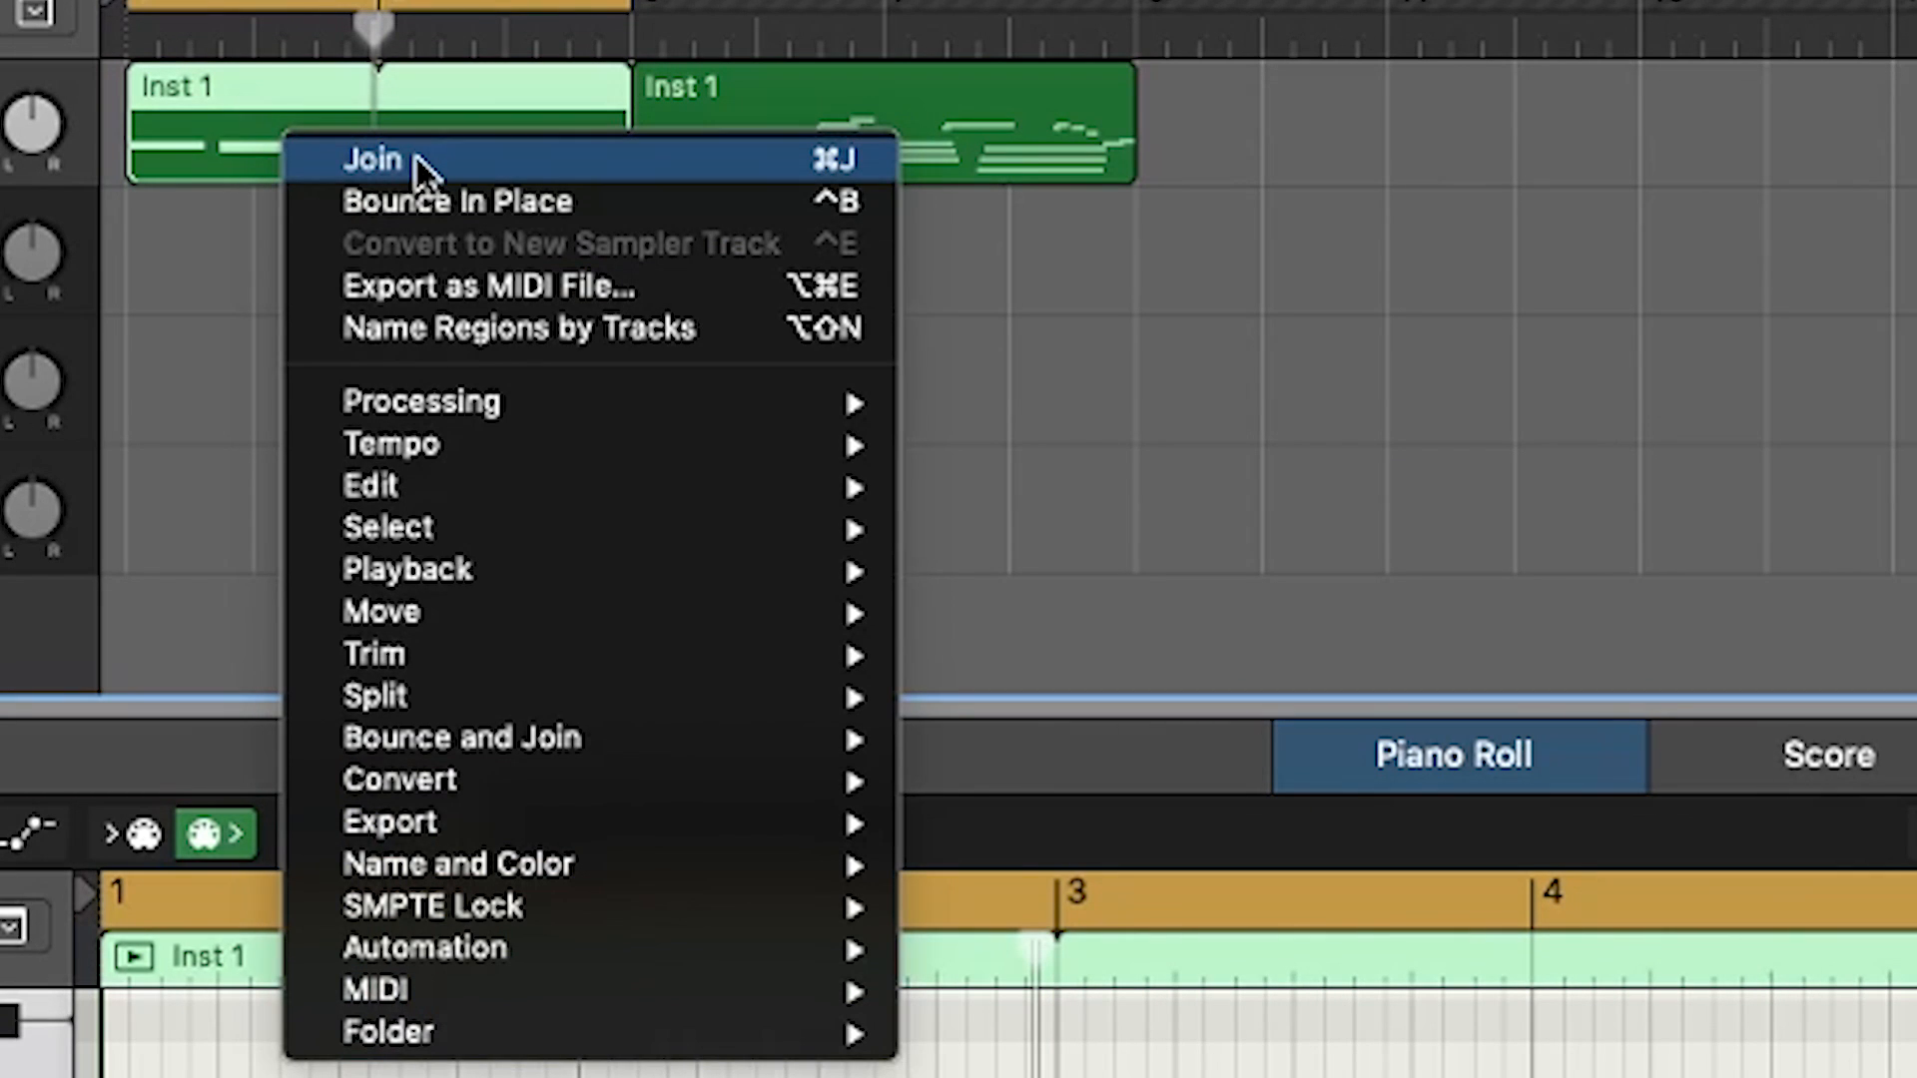
{"action": "mouse_move", "coordinate": [505, 757]}
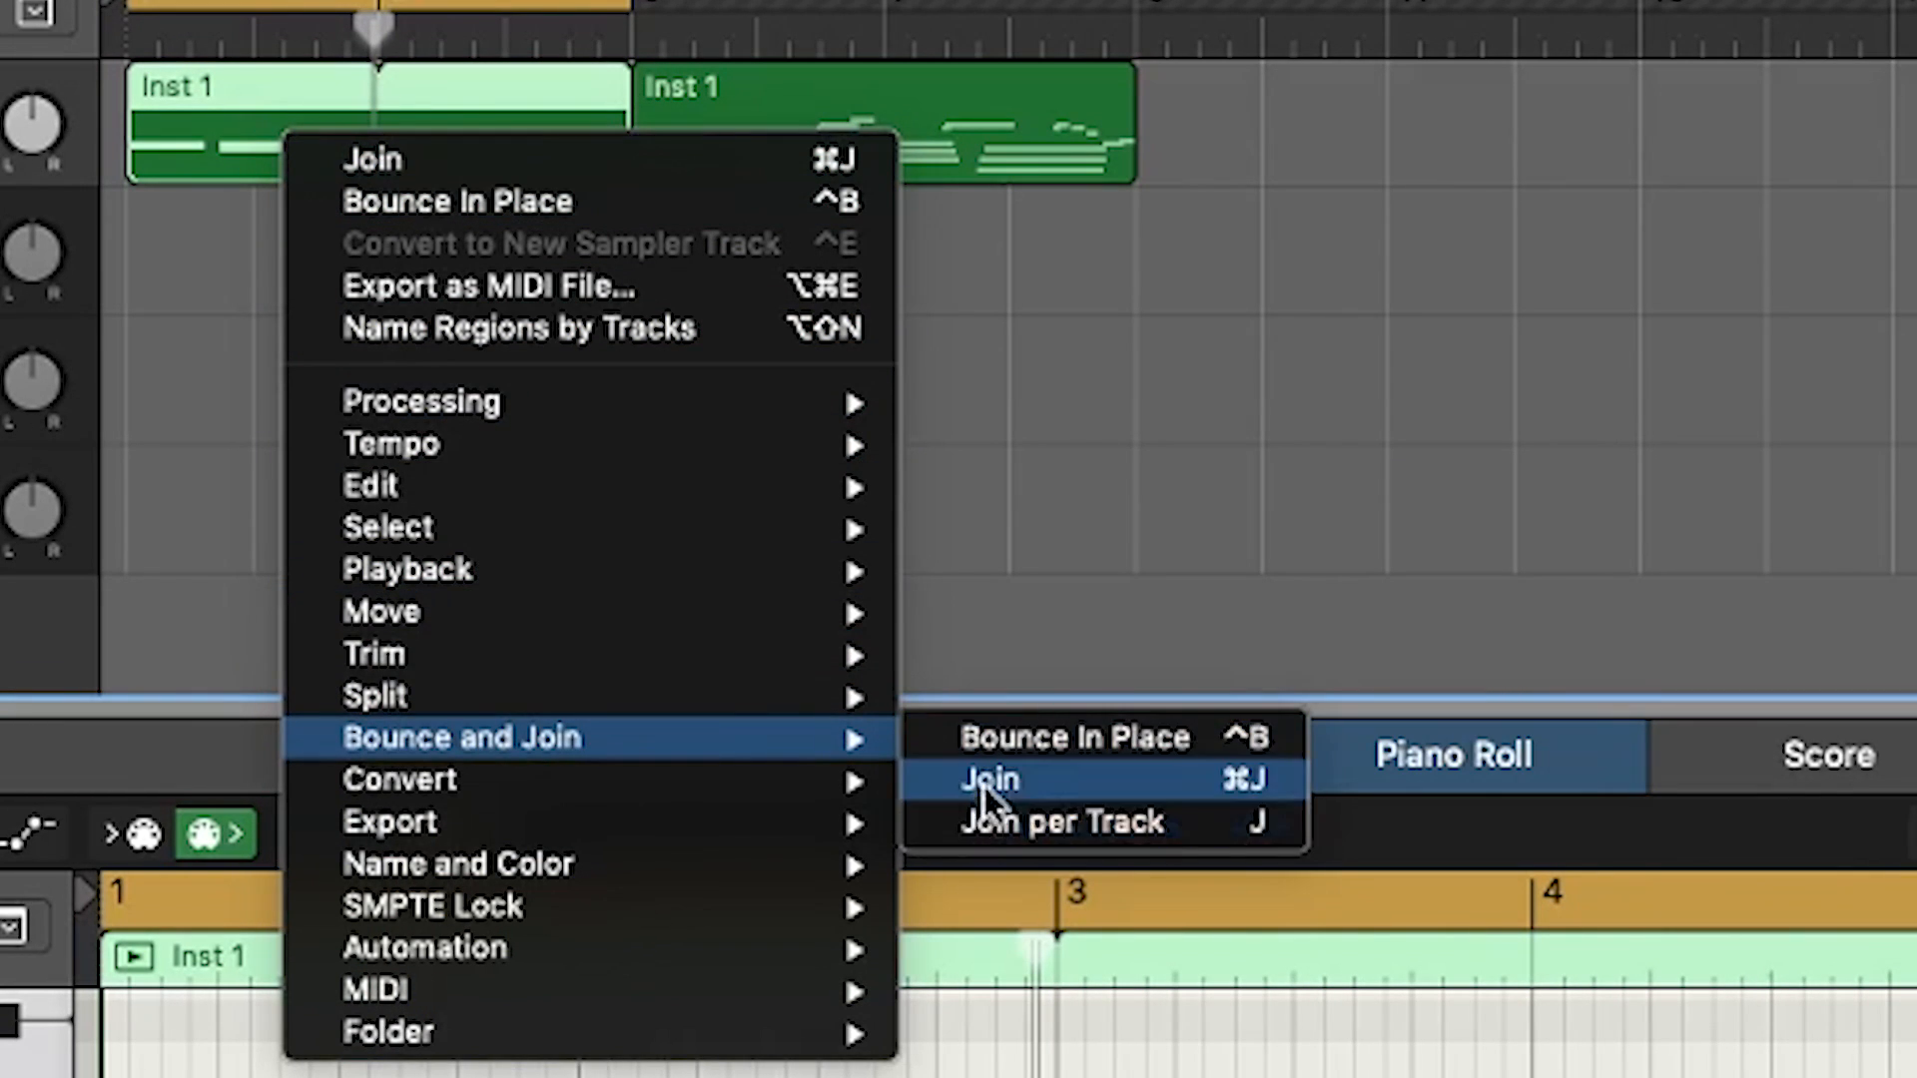
{"action": "left_click", "coordinate": [980, 783]}
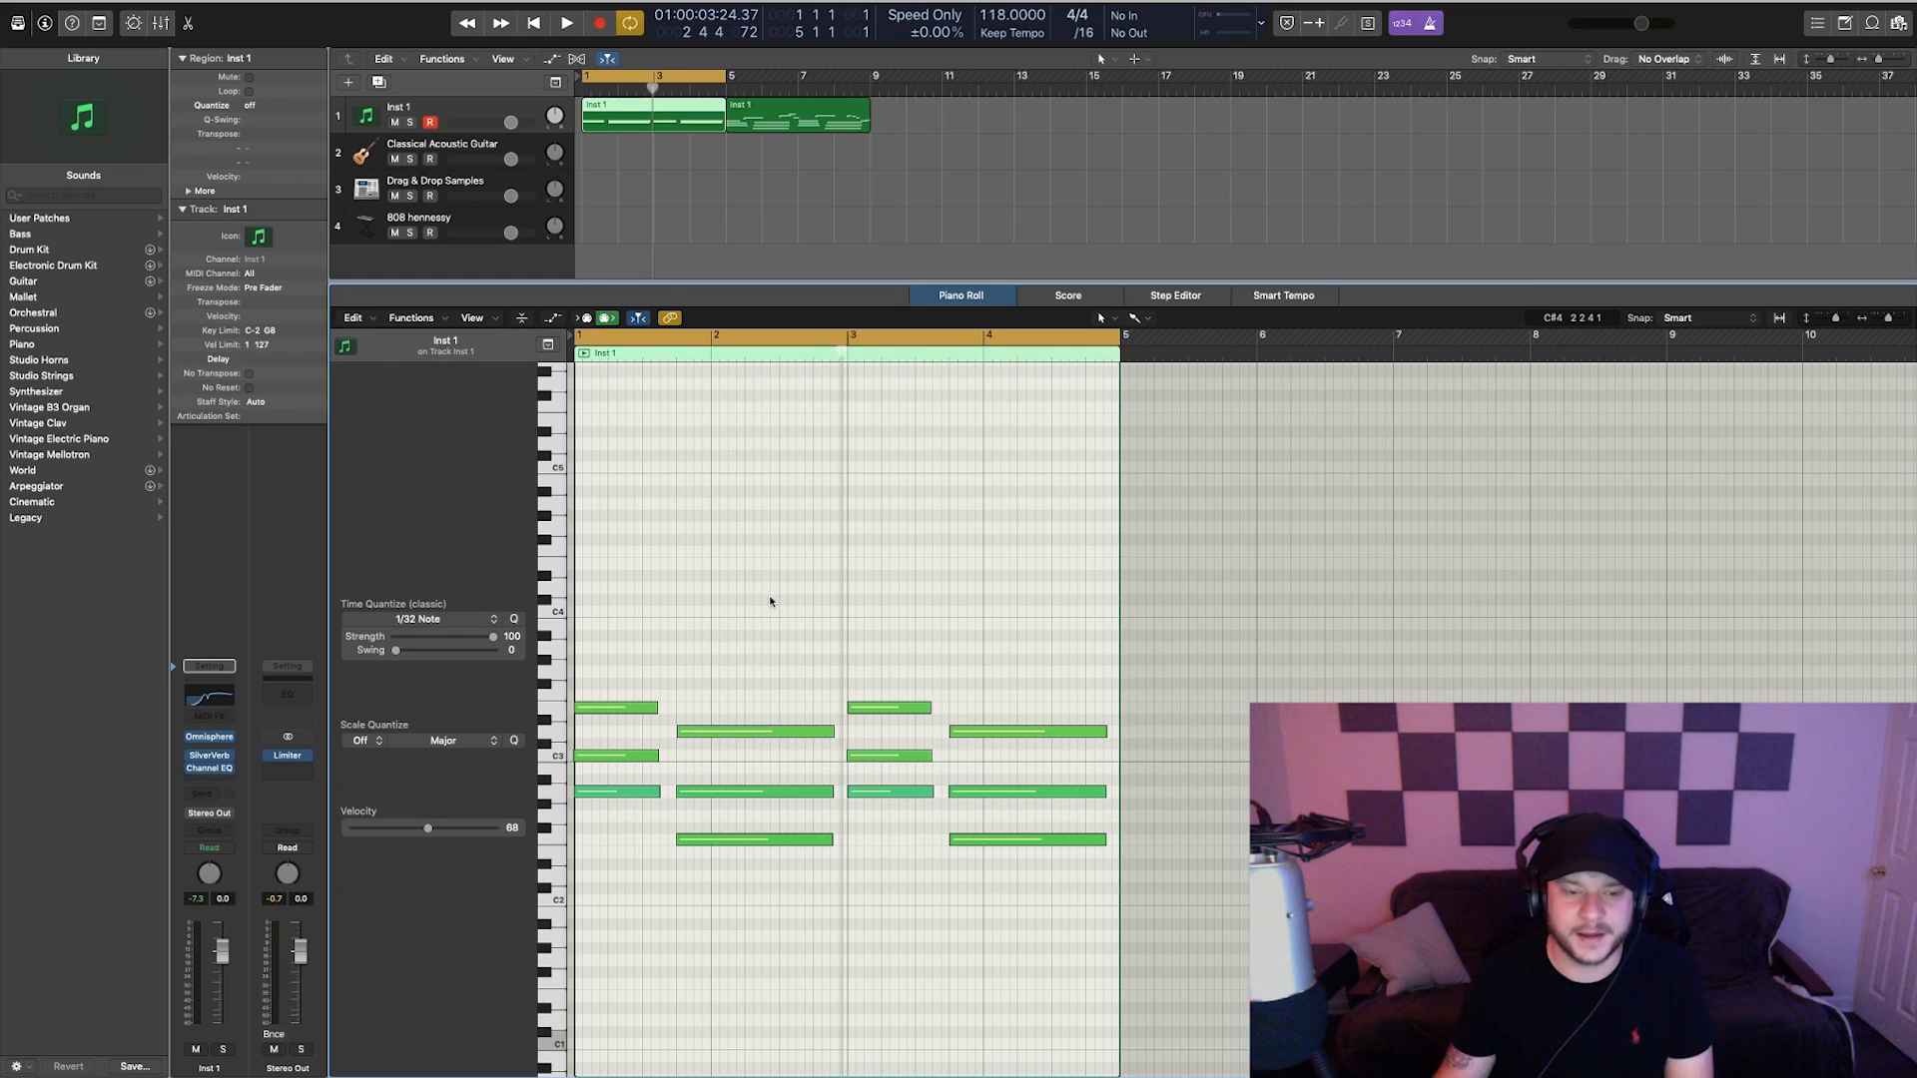
- Stagger the first chord by starting its C3 note at 1 1 1 81 and its top note slightly after that, and play it back
{"action": "key", "text": "space"}
{"action": "key", "text": "space"}
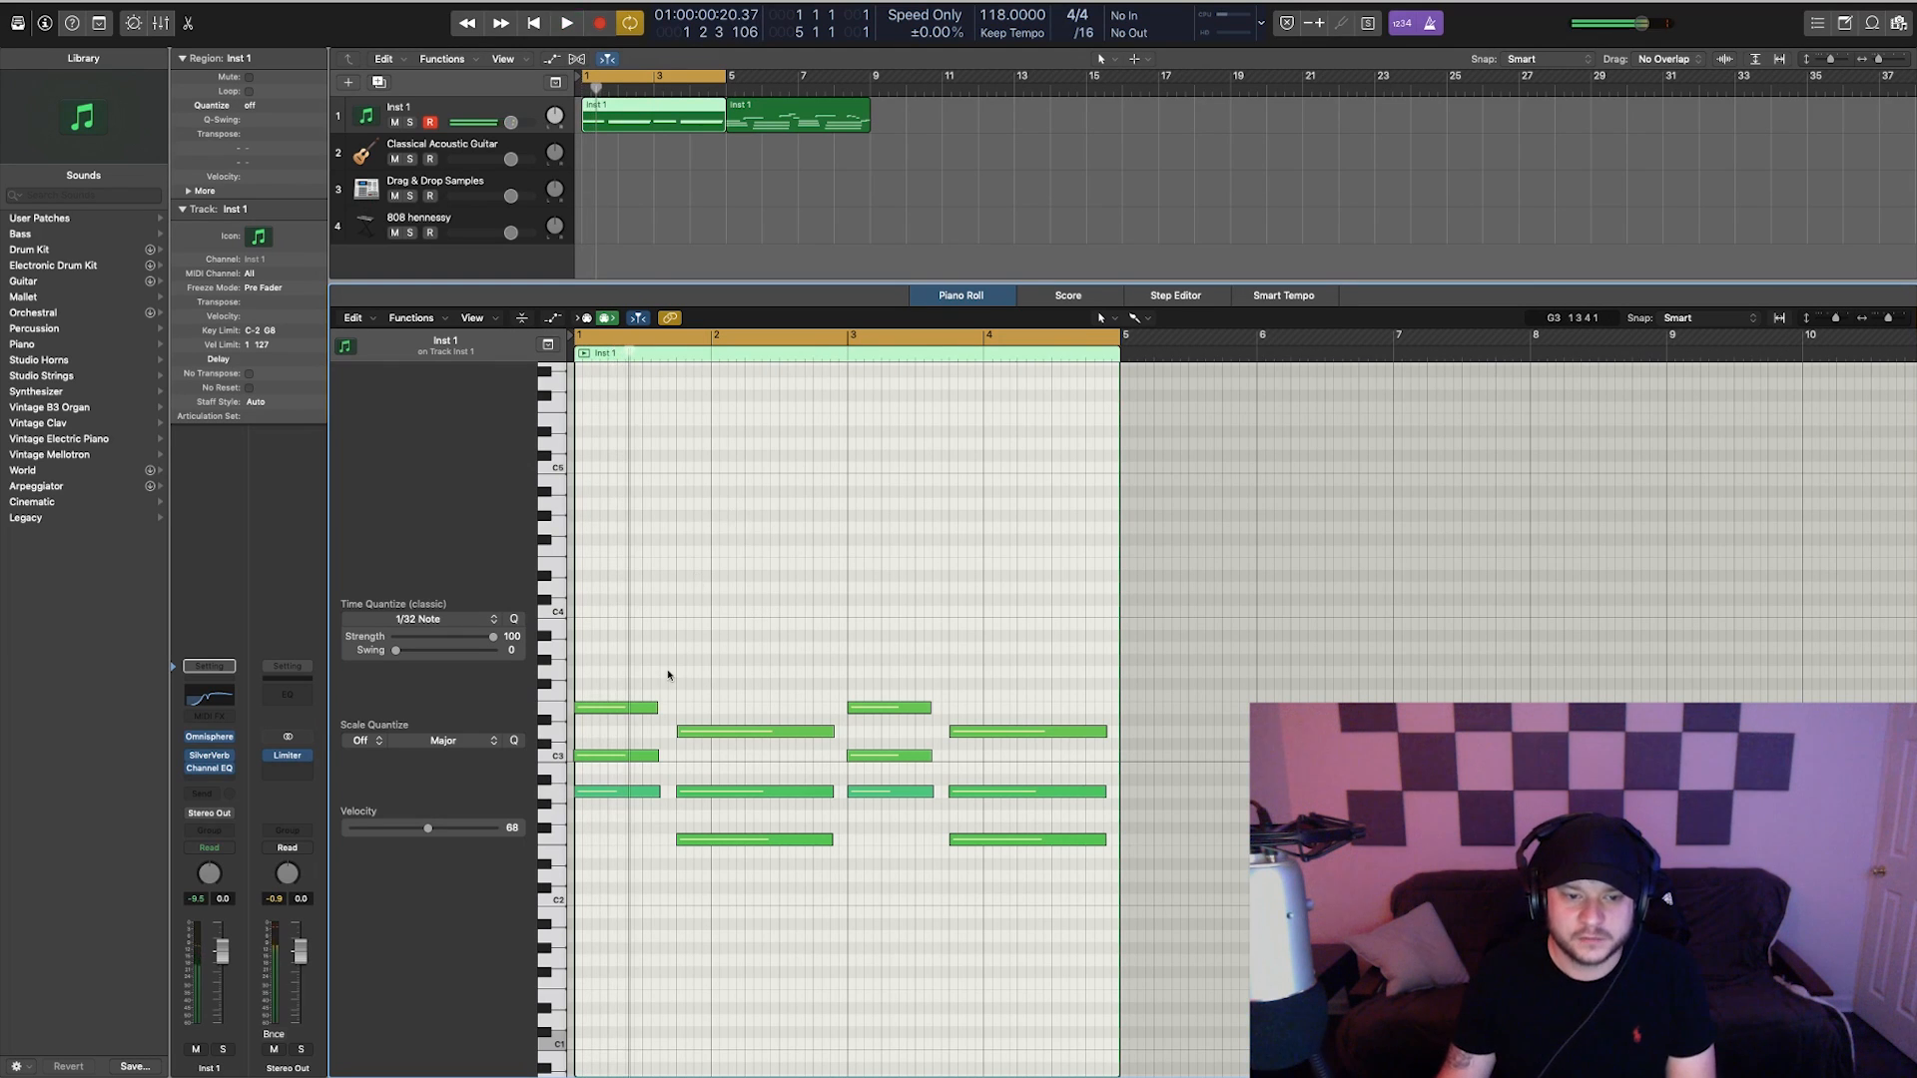
{"action": "key", "text": "super+Right"}
{"action": "key", "text": "super+Right"}
{"action": "key", "text": "super+Right"}
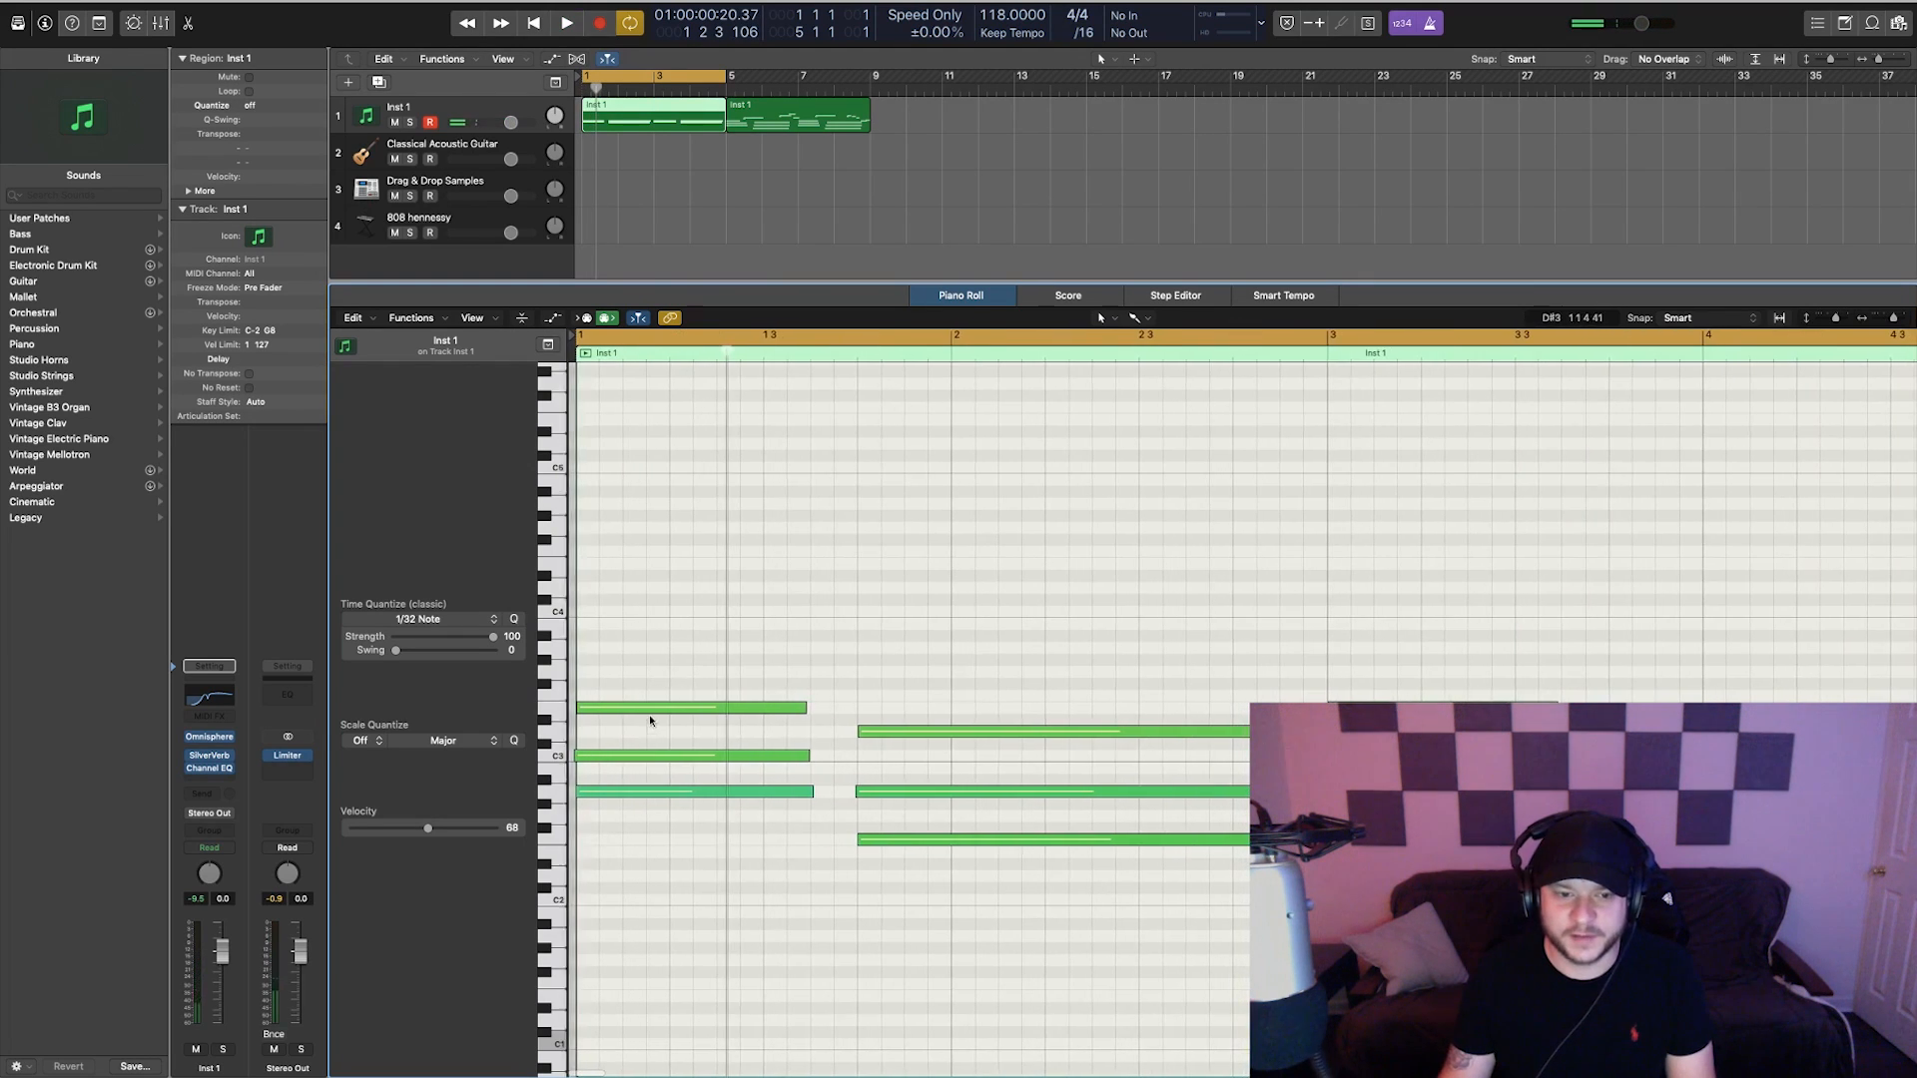
{"action": "left_click_drag", "start_coordinate": [641, 640], "coordinate": [677, 882]}
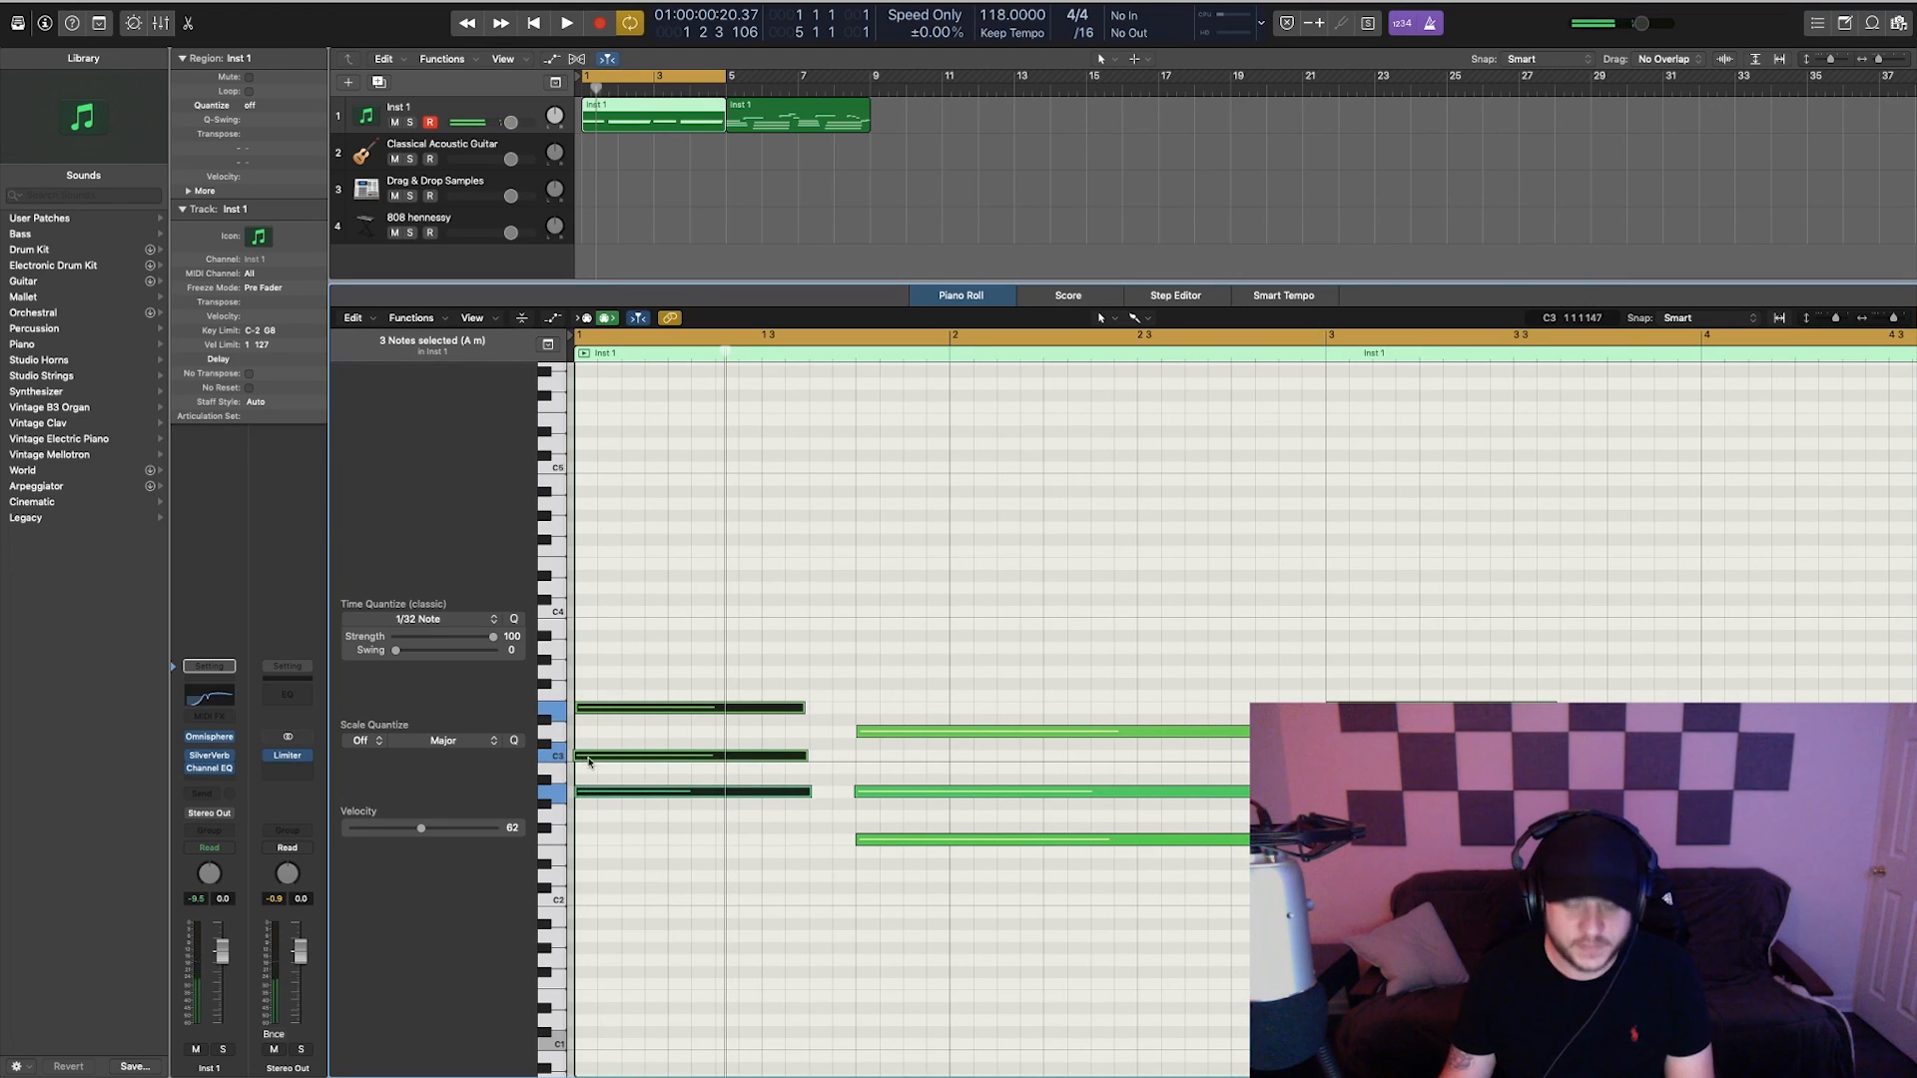
{"action": "left_click", "coordinate": [804, 690]}
{"action": "key", "text": "super+a"}
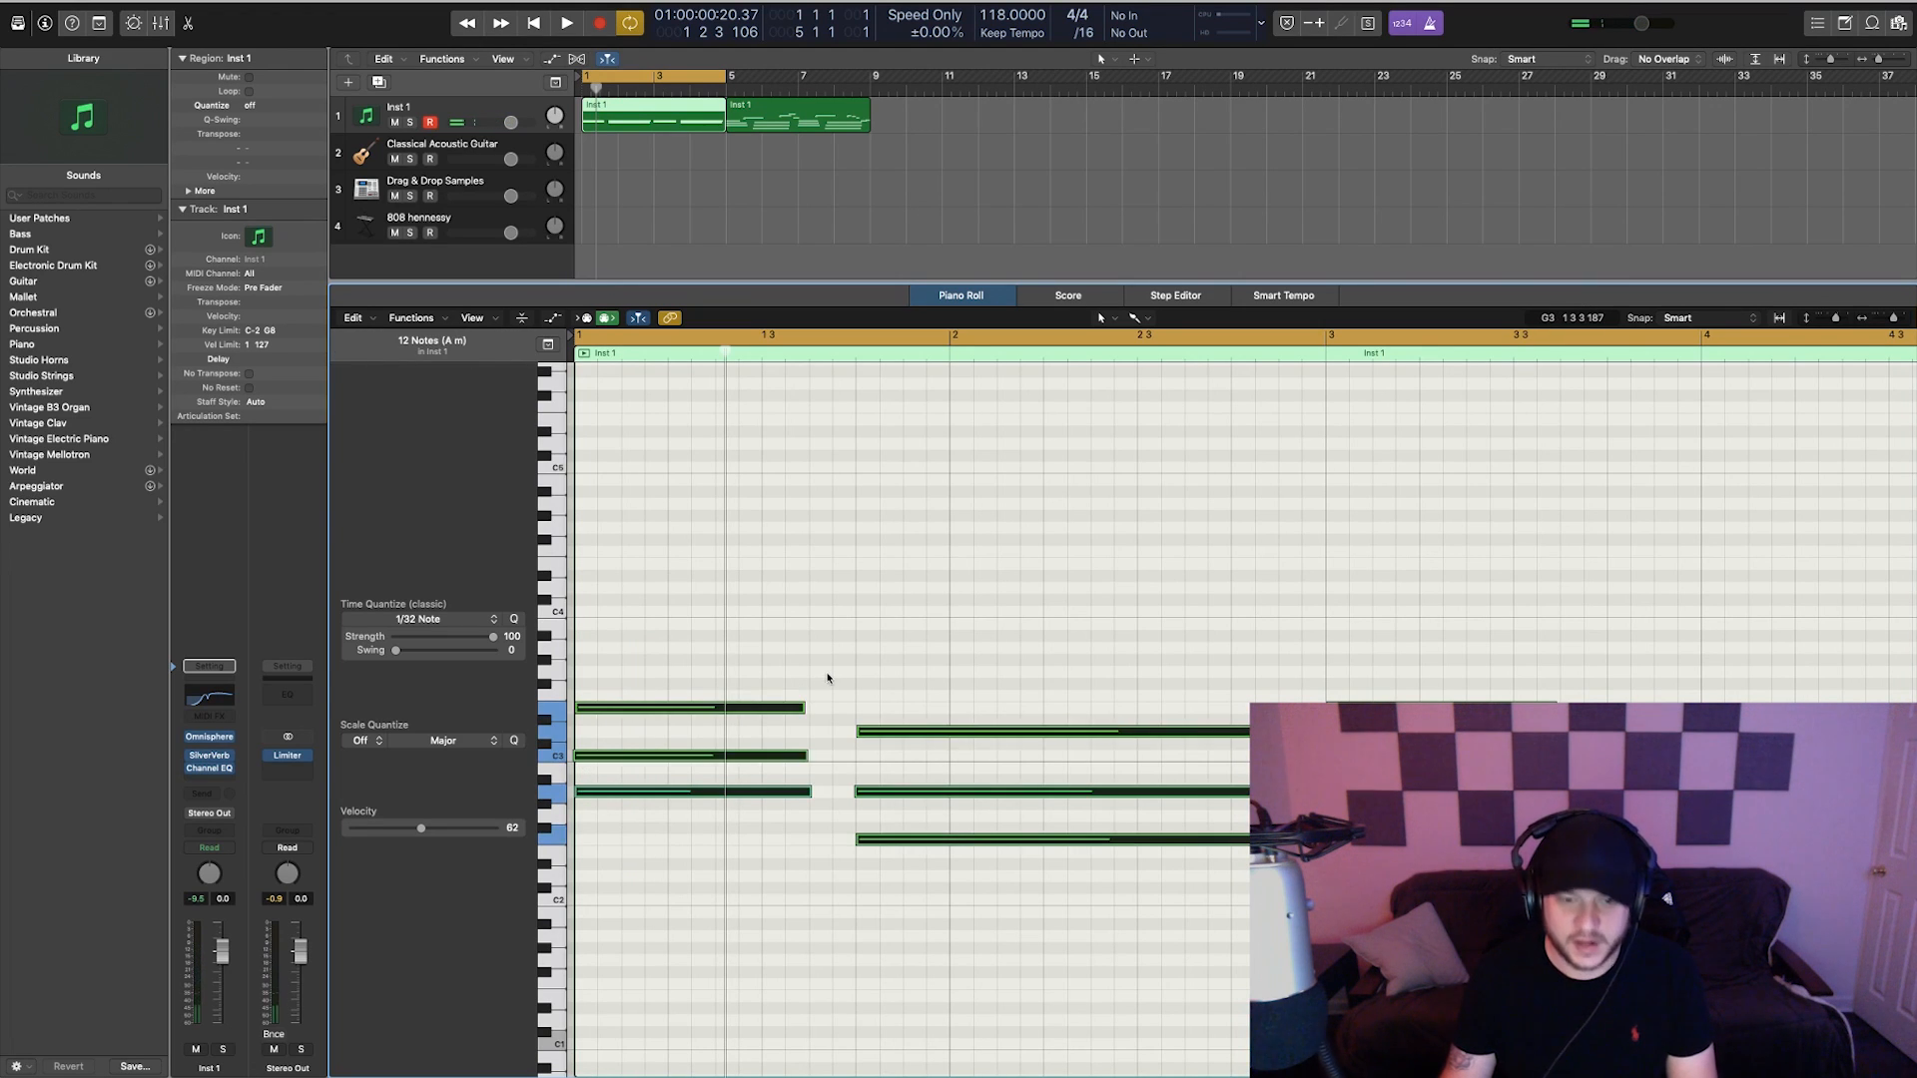
{"action": "left_click", "coordinate": [739, 728]}
{"action": "left_click", "coordinate": [577, 760]}
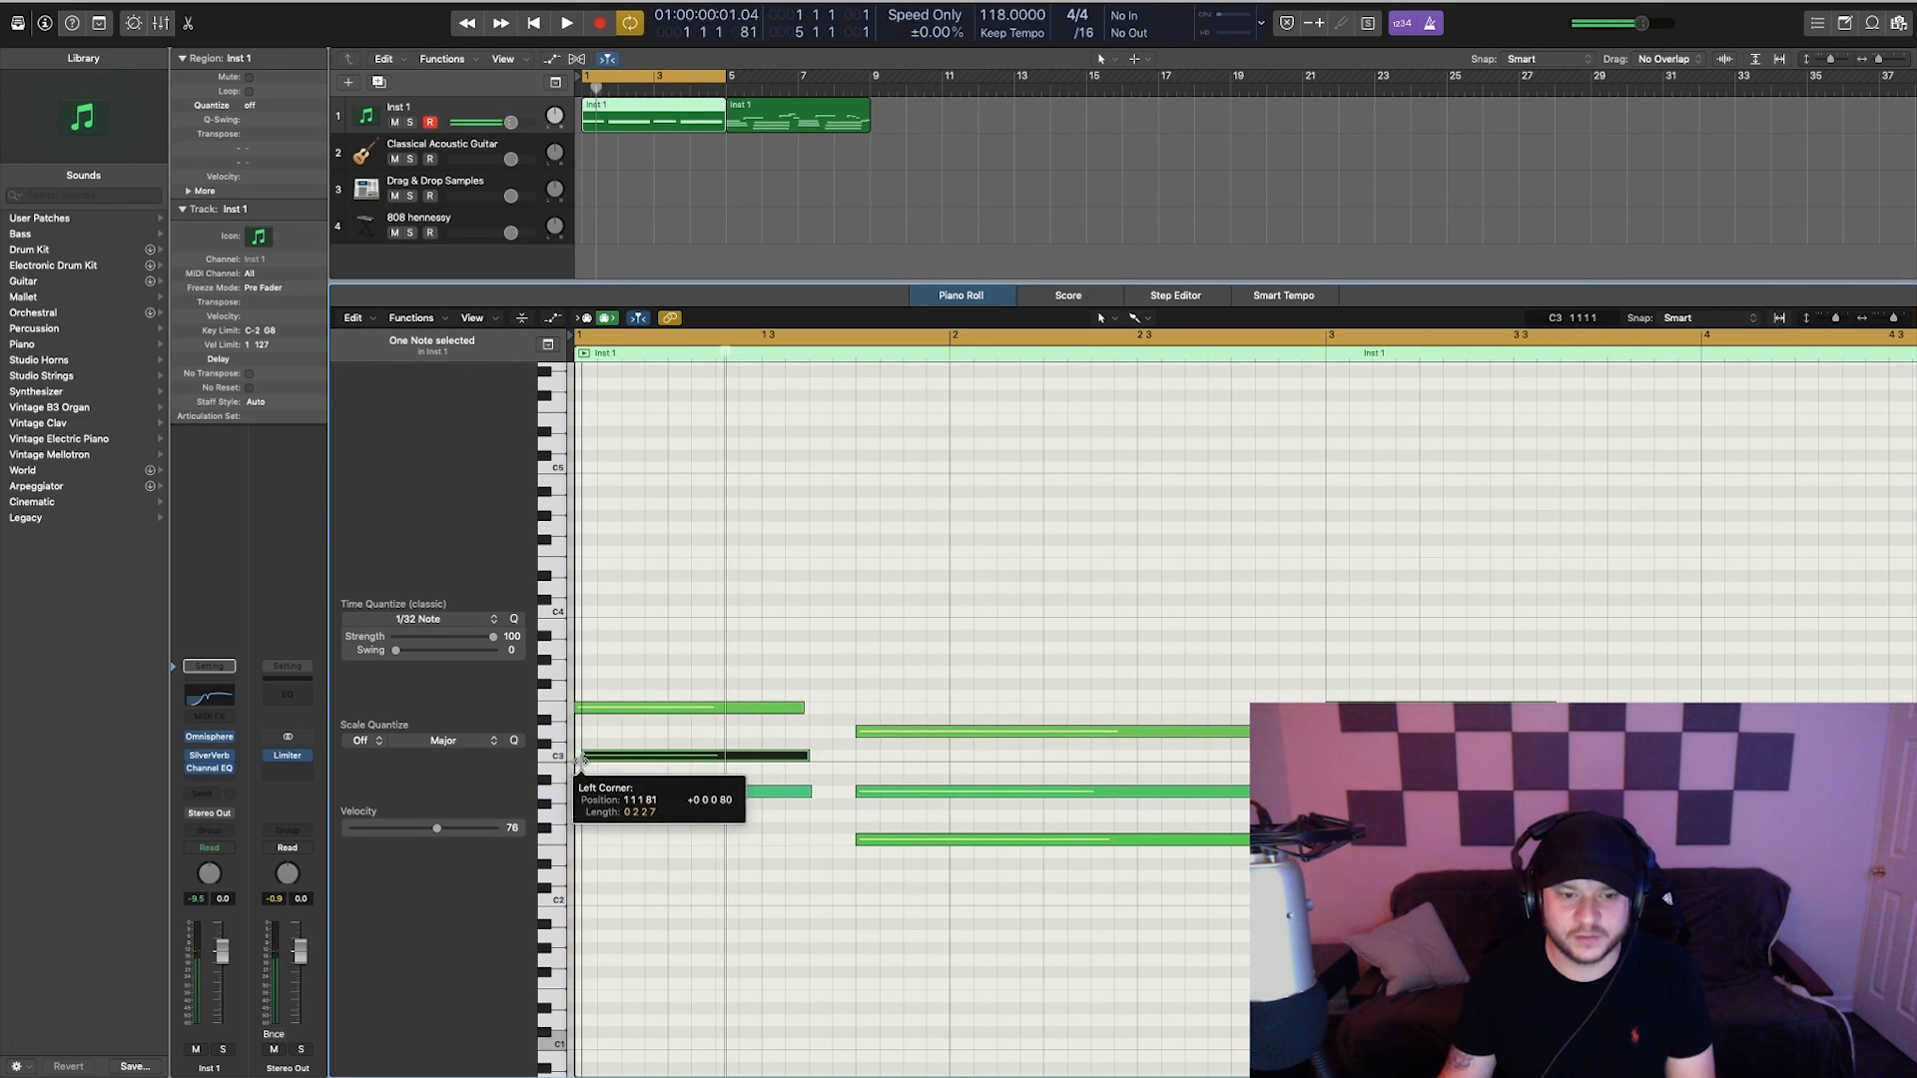
{"action": "left_click_drag", "start_coordinate": [577, 710], "coordinate": [582, 758]}
{"action": "key", "text": "space"}
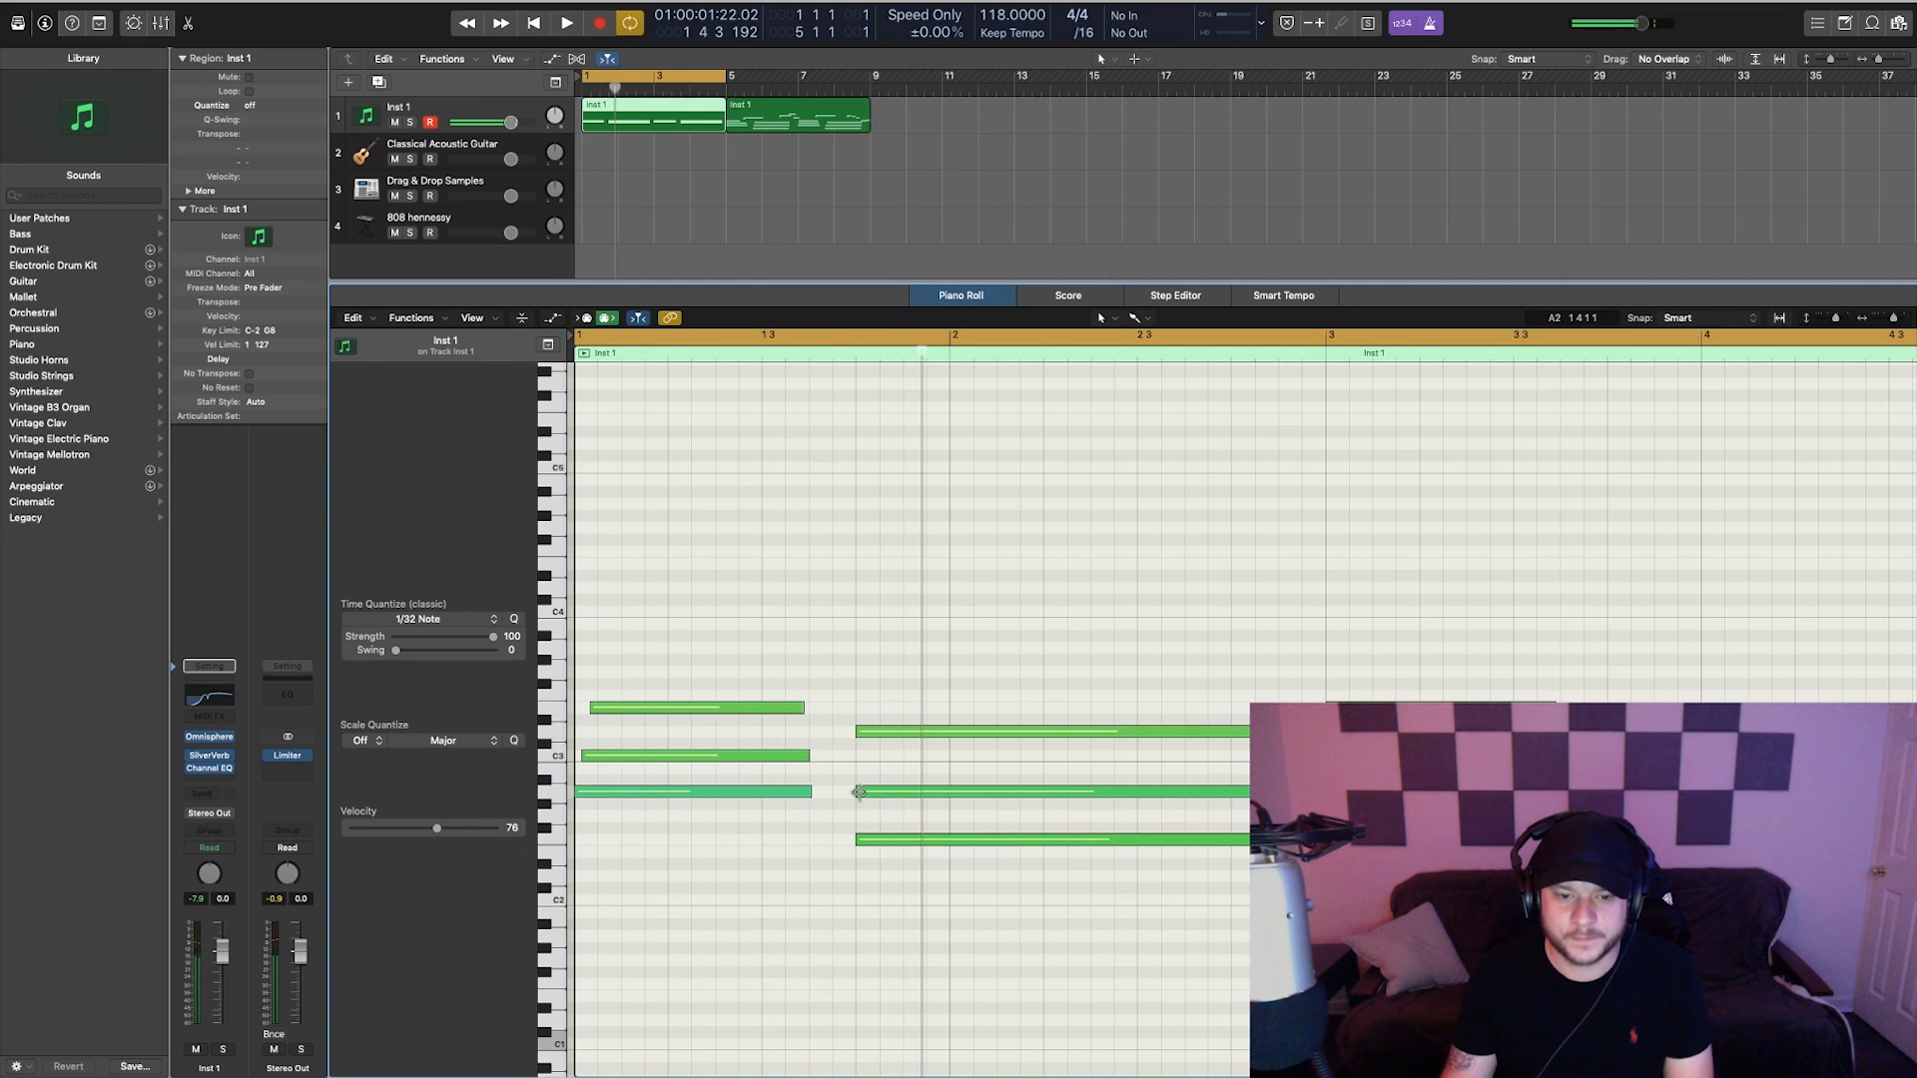
- Stagger the second chord by starting its middle note slightly late and its top note later still, and play it back
{"action": "left_click_drag", "start_coordinate": [856, 792], "coordinate": [875, 730]}
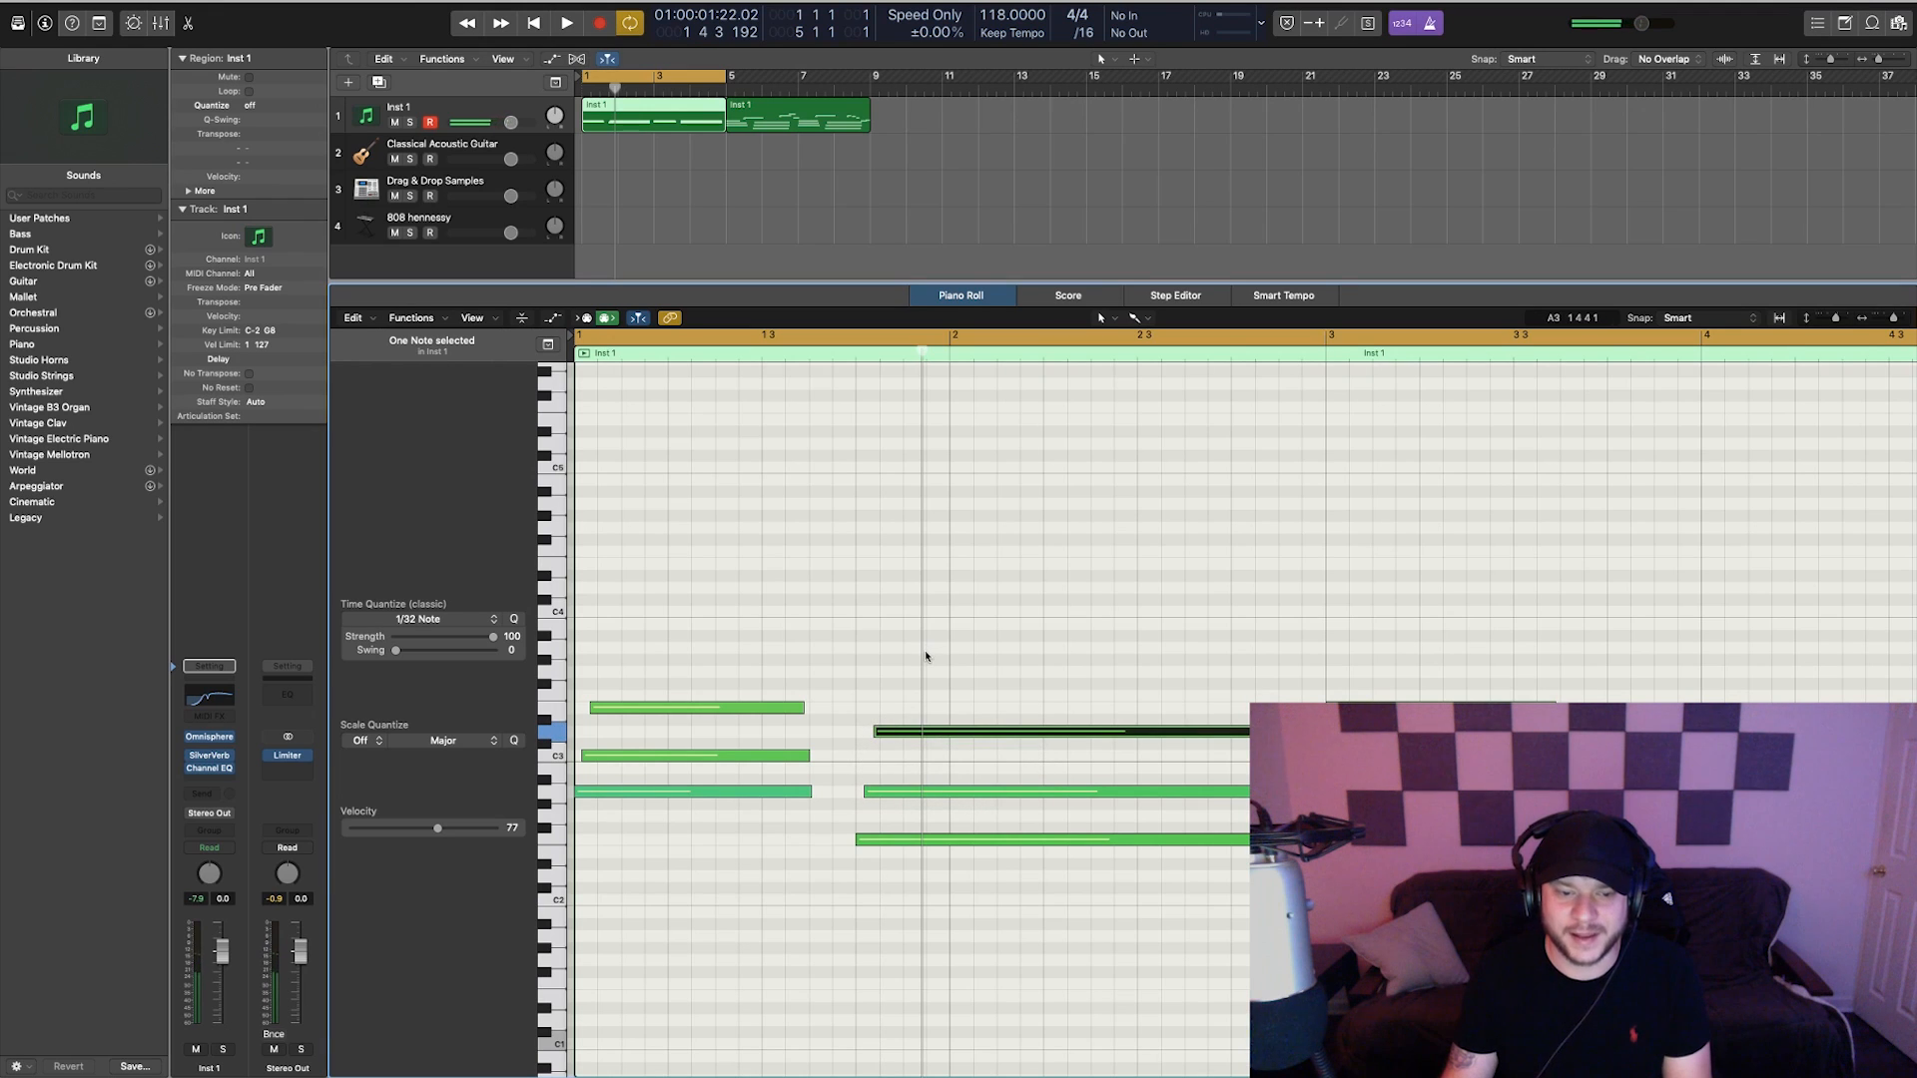
{"action": "left_click", "coordinate": [1051, 646]}
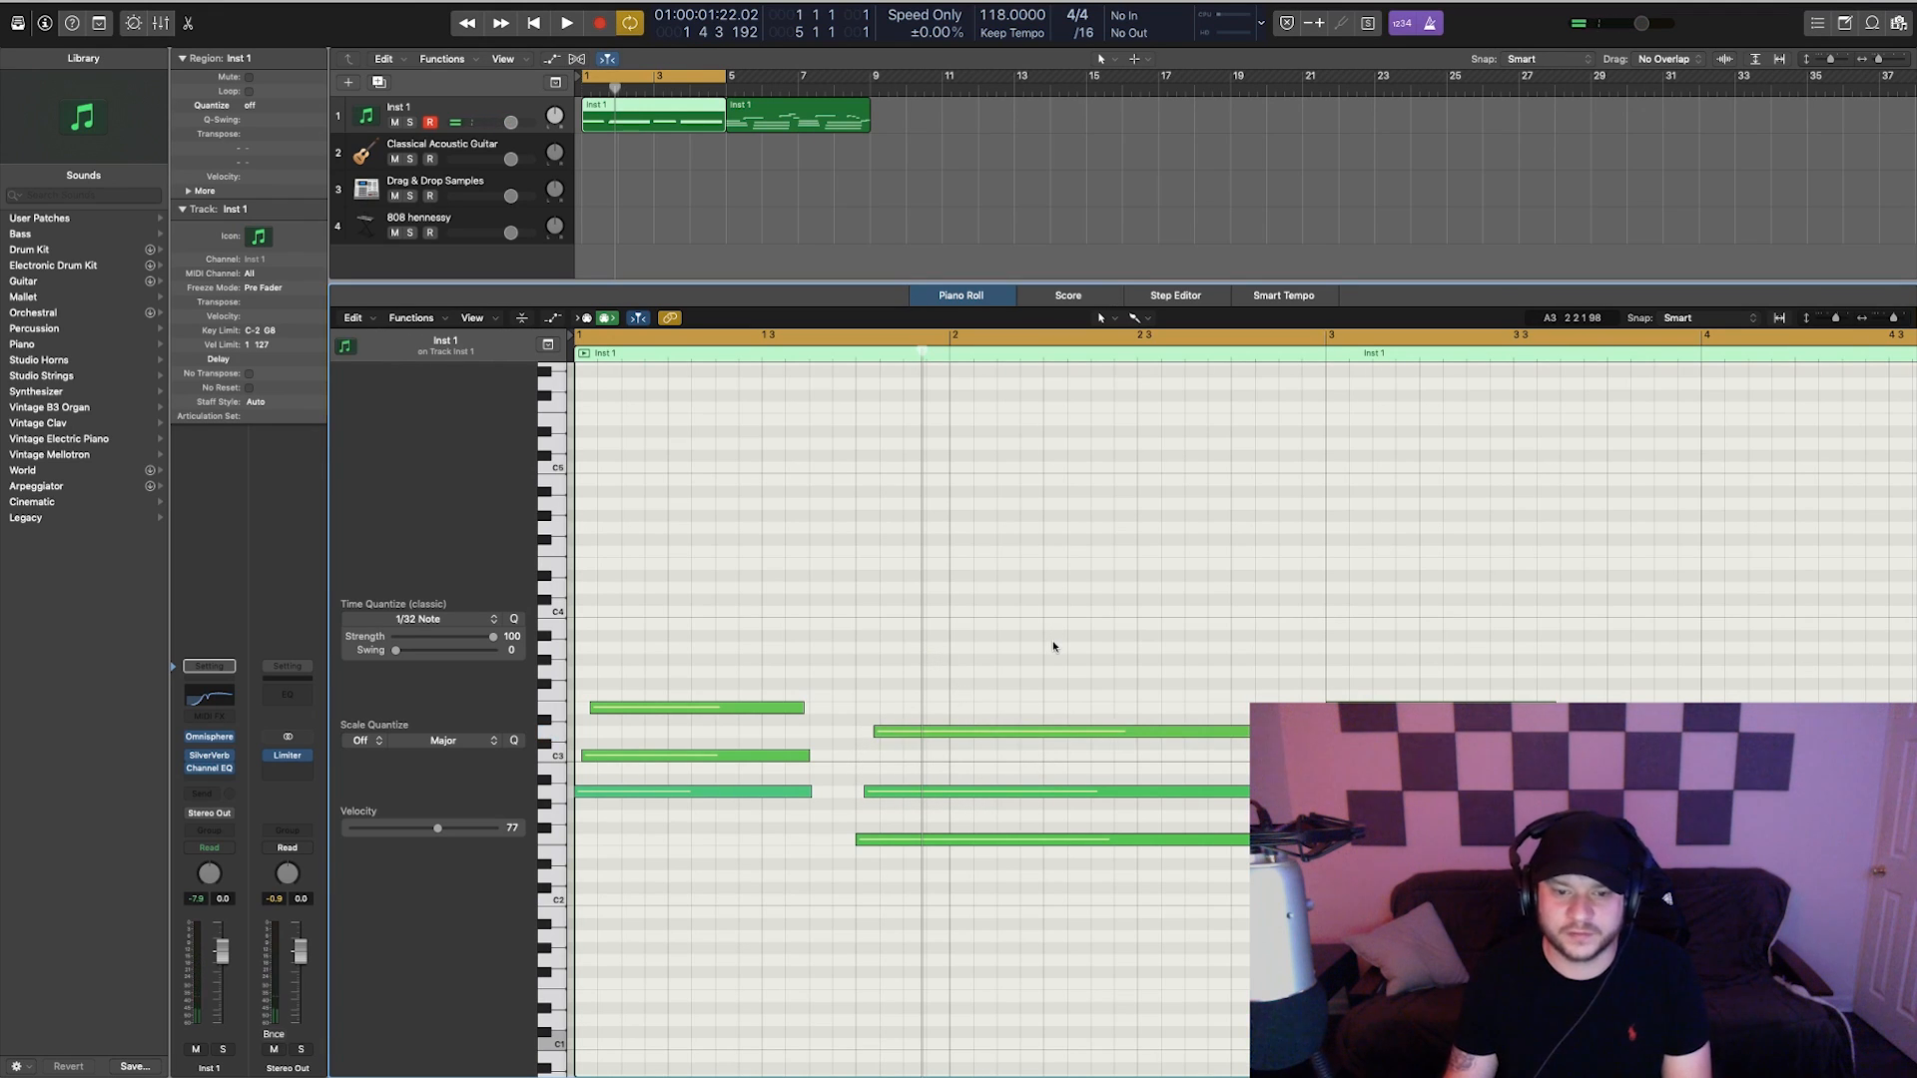
{"action": "key", "text": "space"}
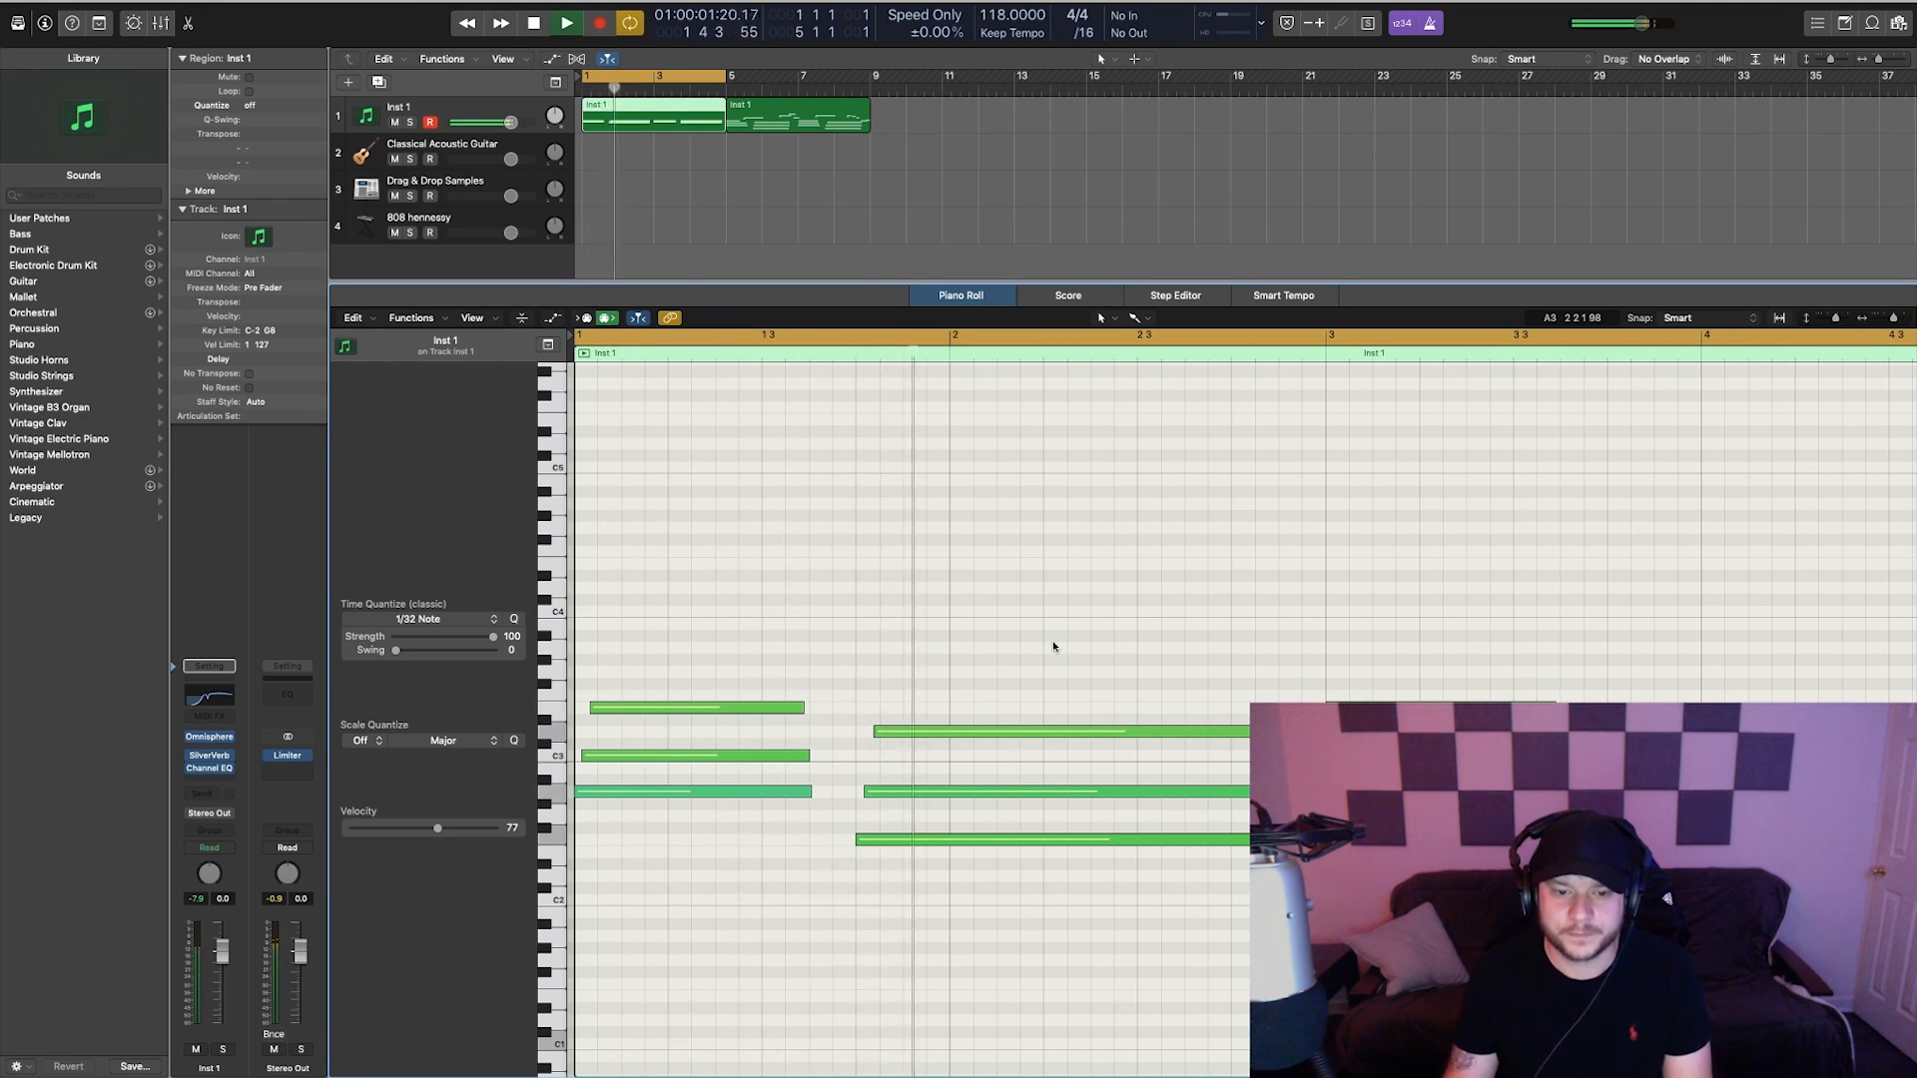
{"action": "key", "text": "space"}
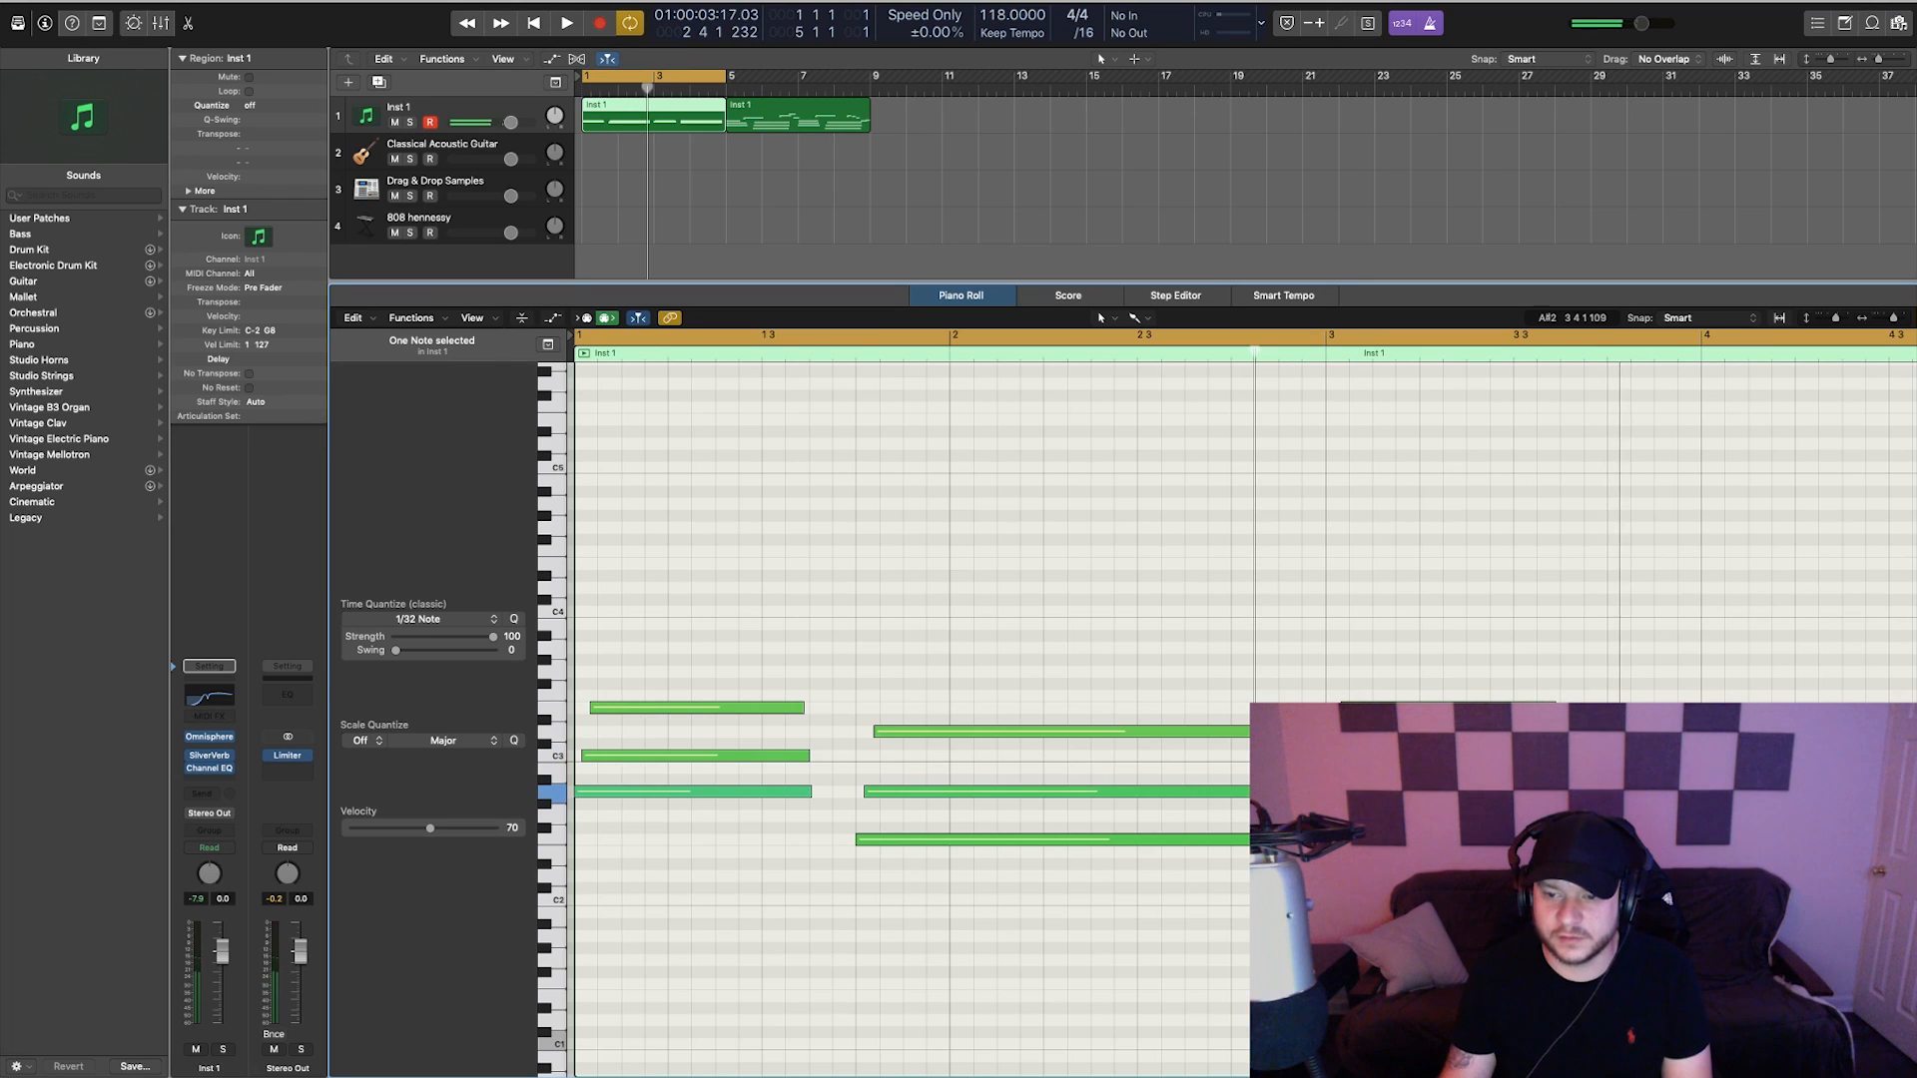
- Stagger the note starts of the third and fourth chords in the same way and play back the whole progression
{"action": "left_click", "coordinate": [1642, 701]}
{"action": "scroll", "coordinate": [1642, 702], "scroll_direction": "right", "scroll_amount": 4}
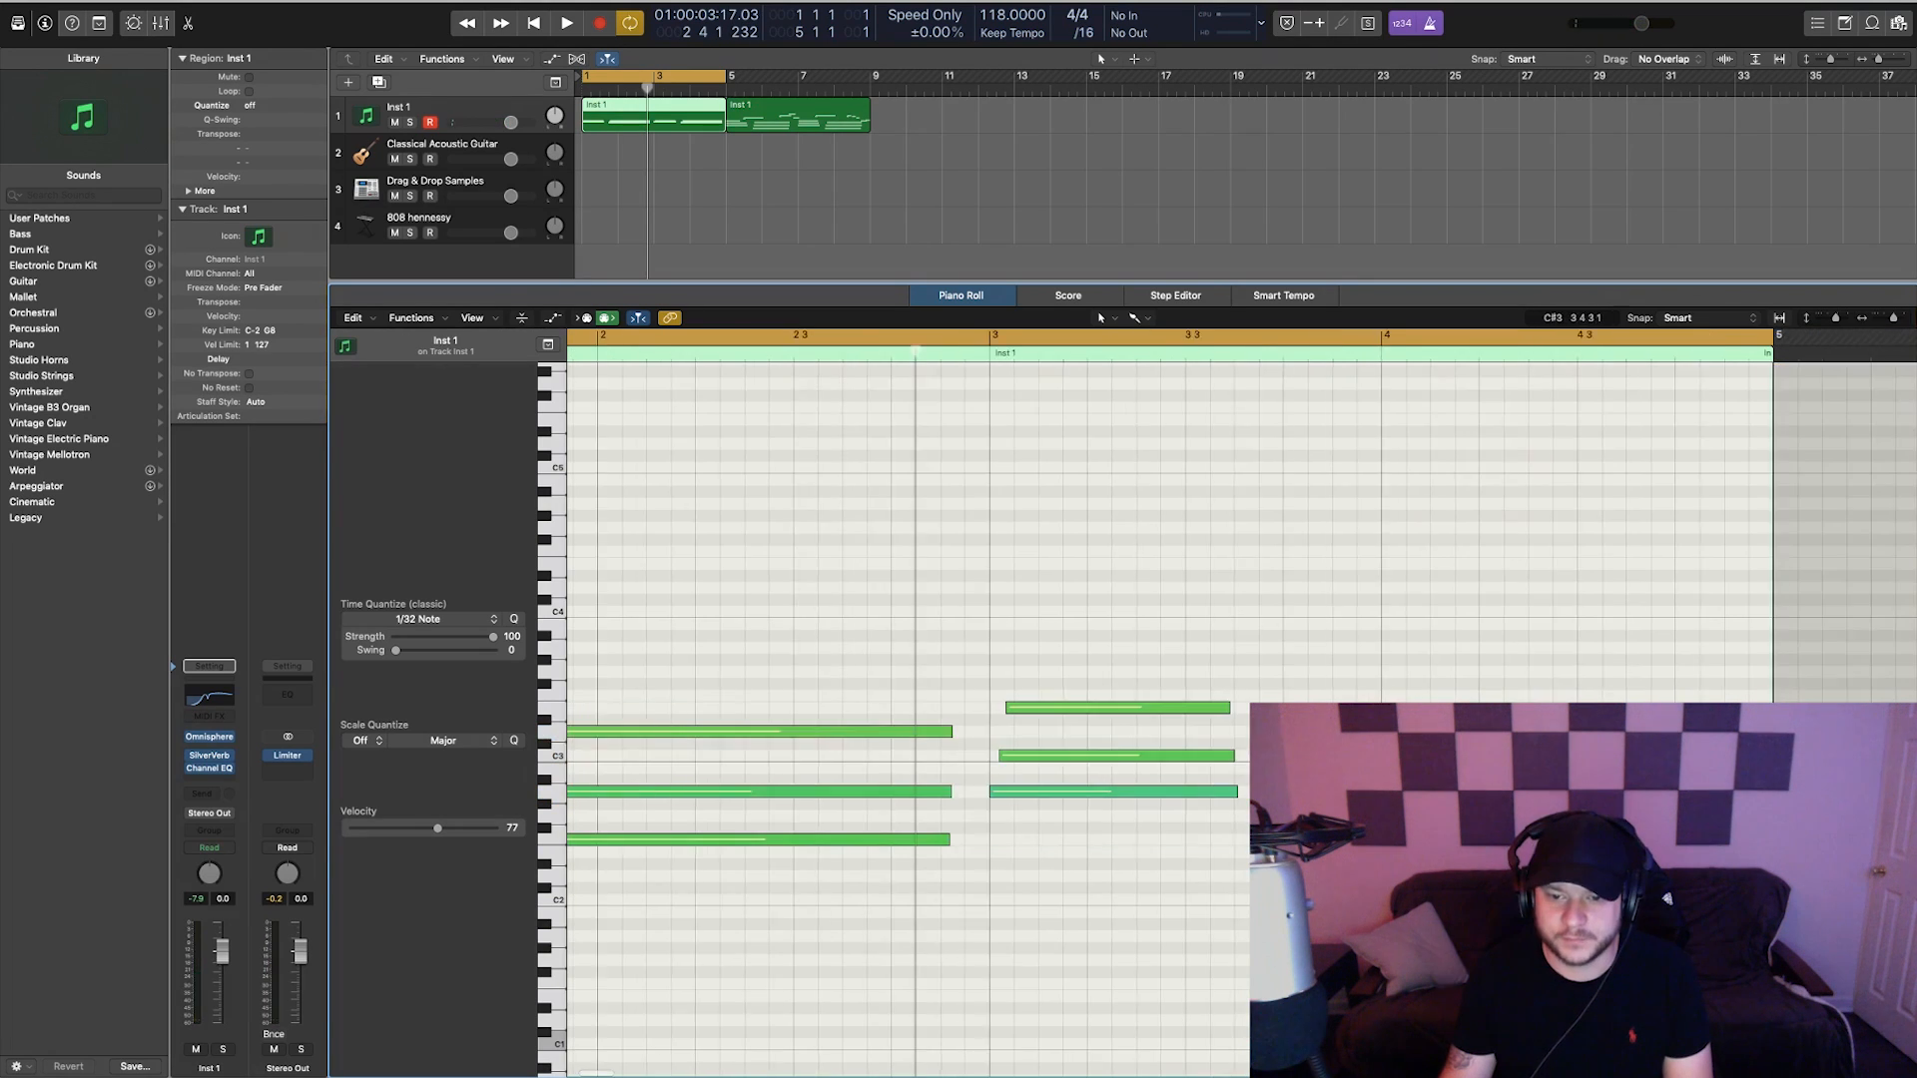
{"action": "scroll", "coordinate": [1217, 751], "scroll_direction": "down", "scroll_amount": 3}
{"action": "scroll", "coordinate": [1217, 751], "scroll_direction": "left", "scroll_amount": 2}
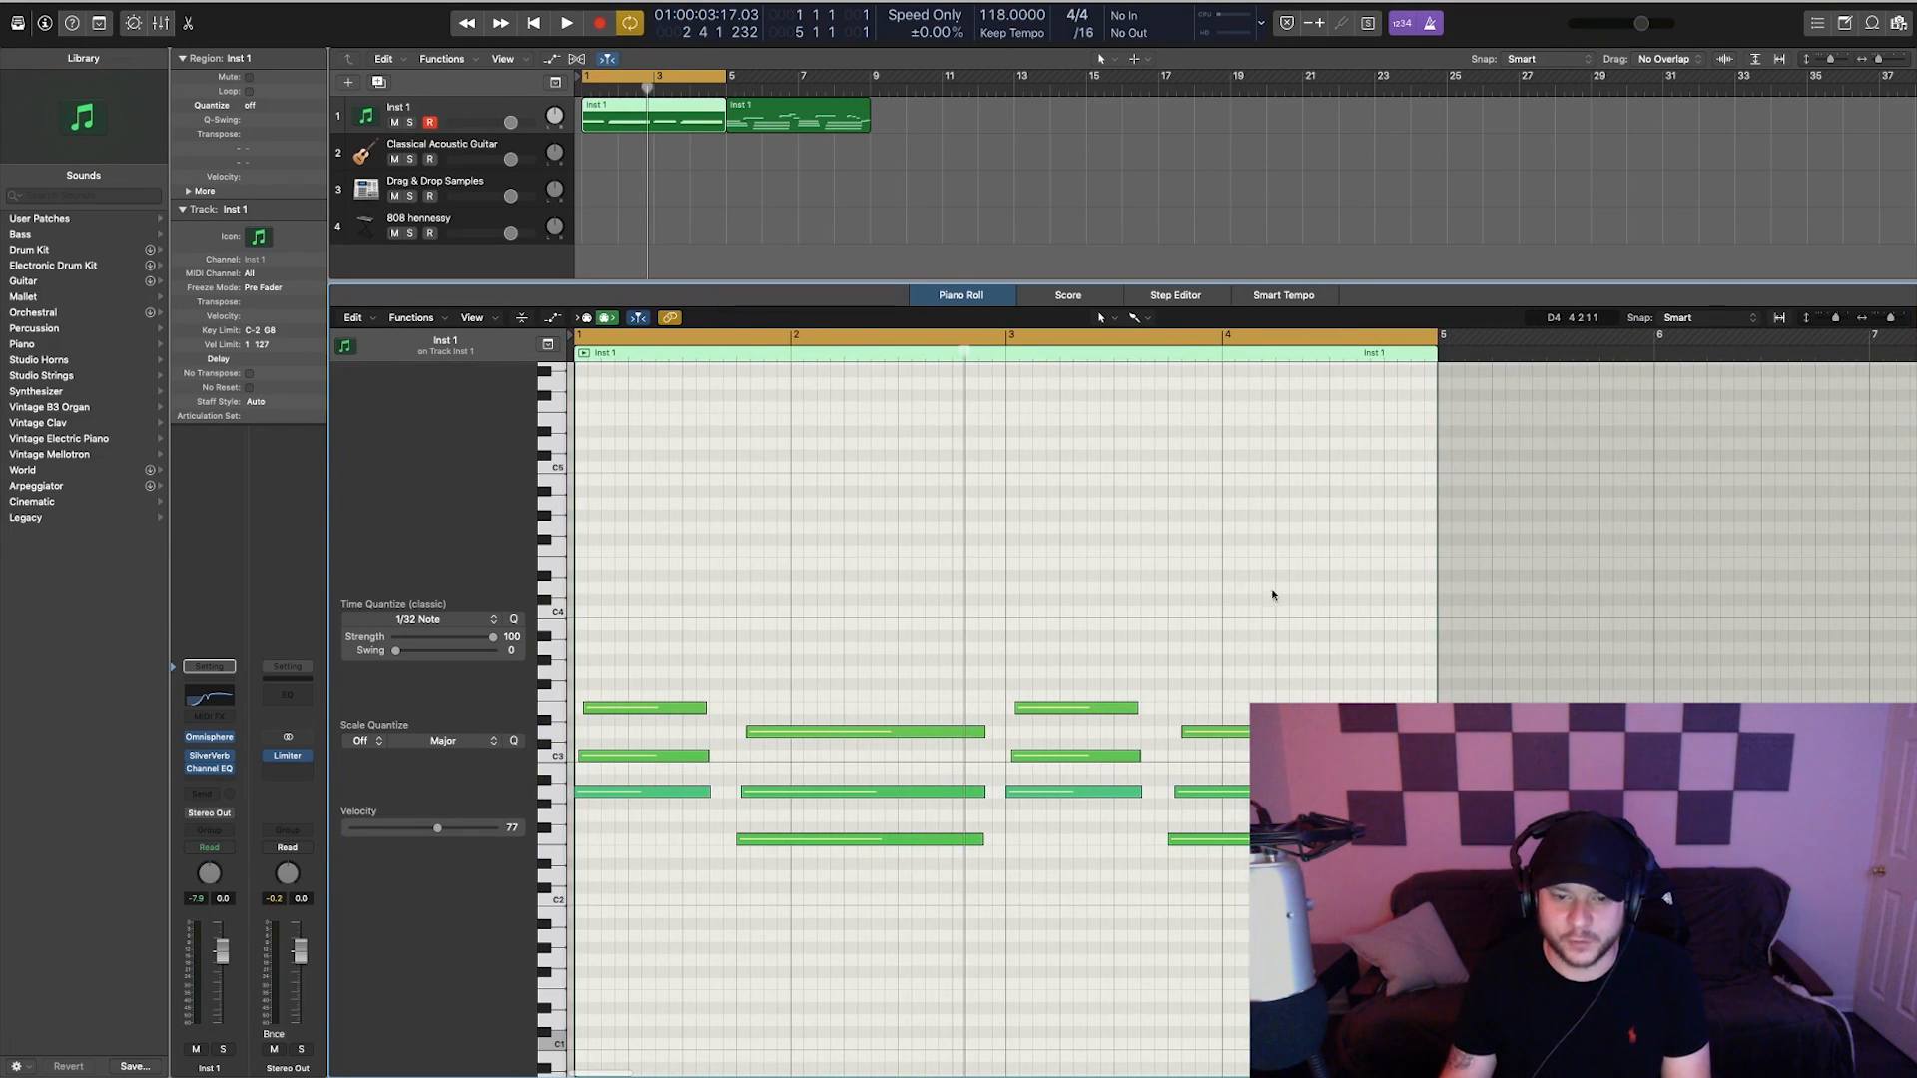
{"action": "key", "text": "space"}
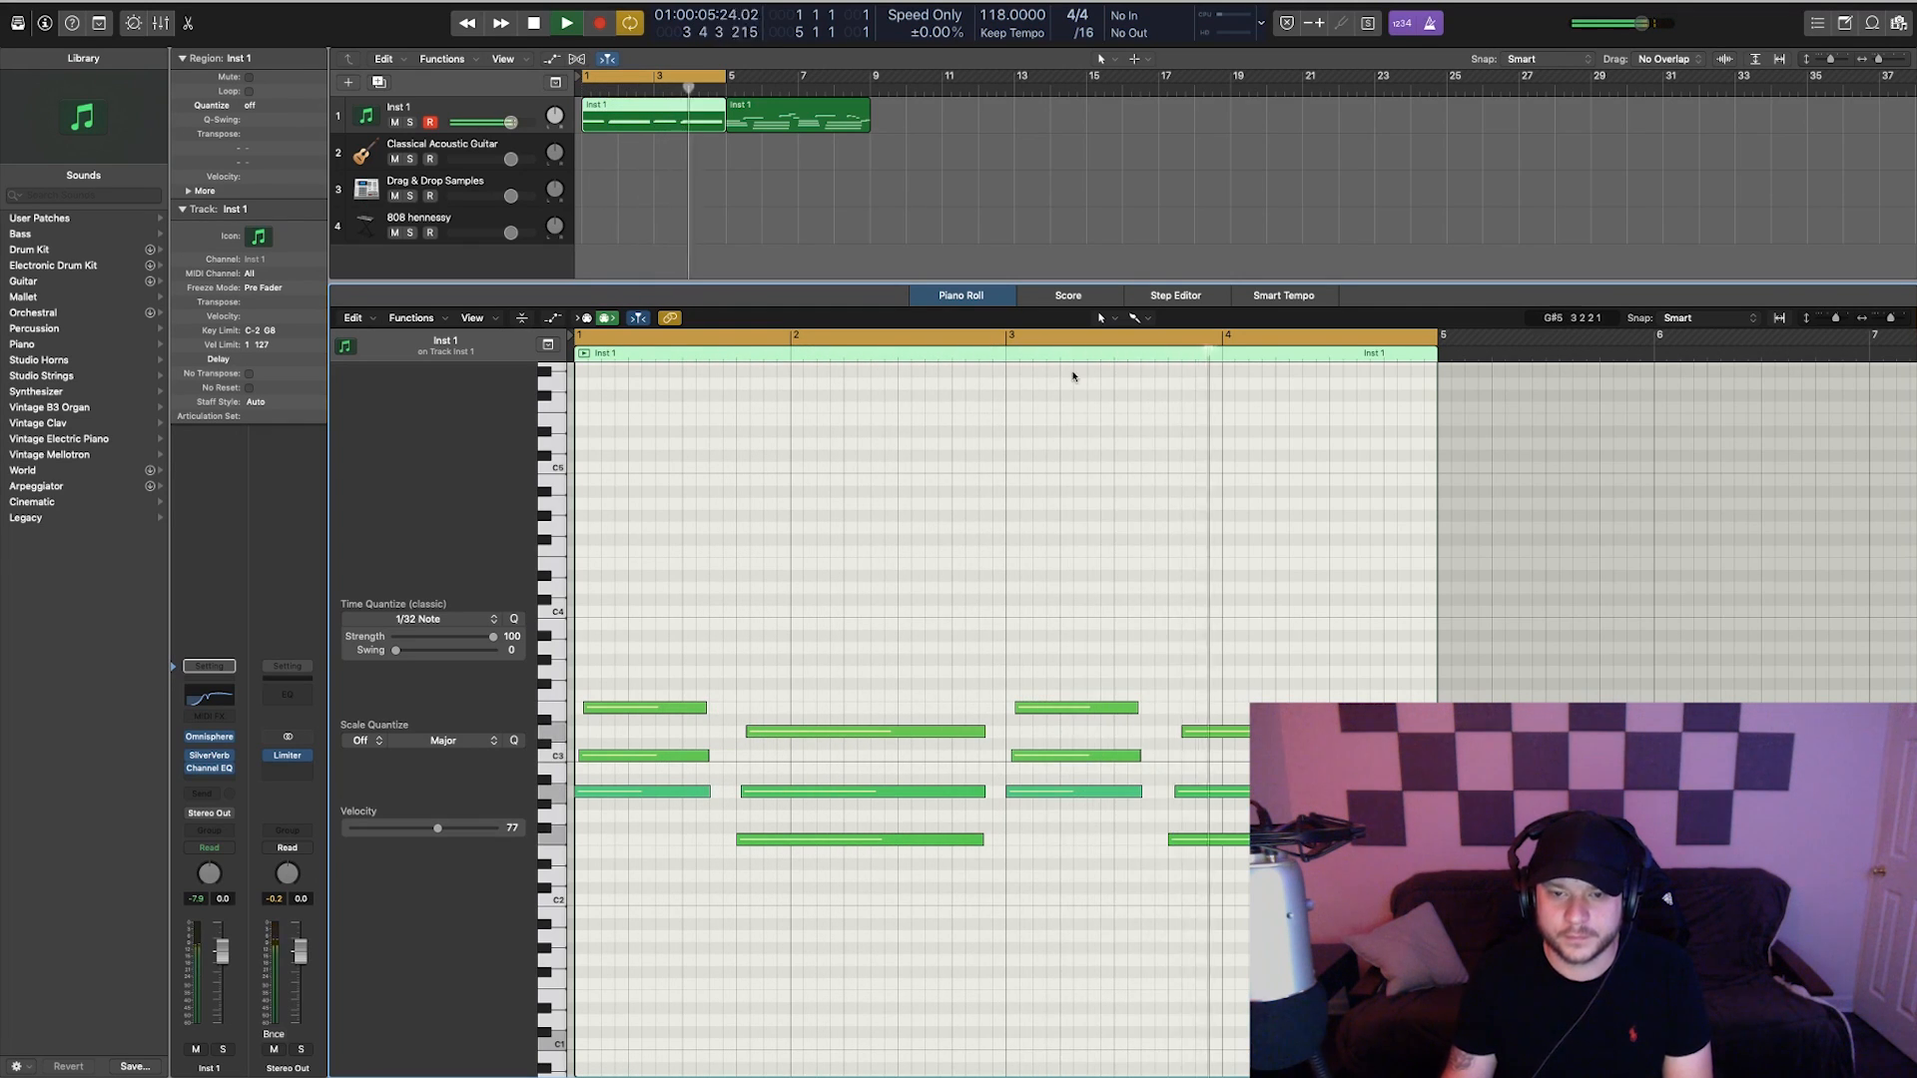
{"action": "key", "text": "space"}
- Set Time Quantize to 1/8 Note and draw an A3 melody note from beat 3 of bar 1 to just past bar 2
{"action": "left_click", "coordinate": [1136, 319]}
{"action": "left_click", "coordinate": [1186, 571]}
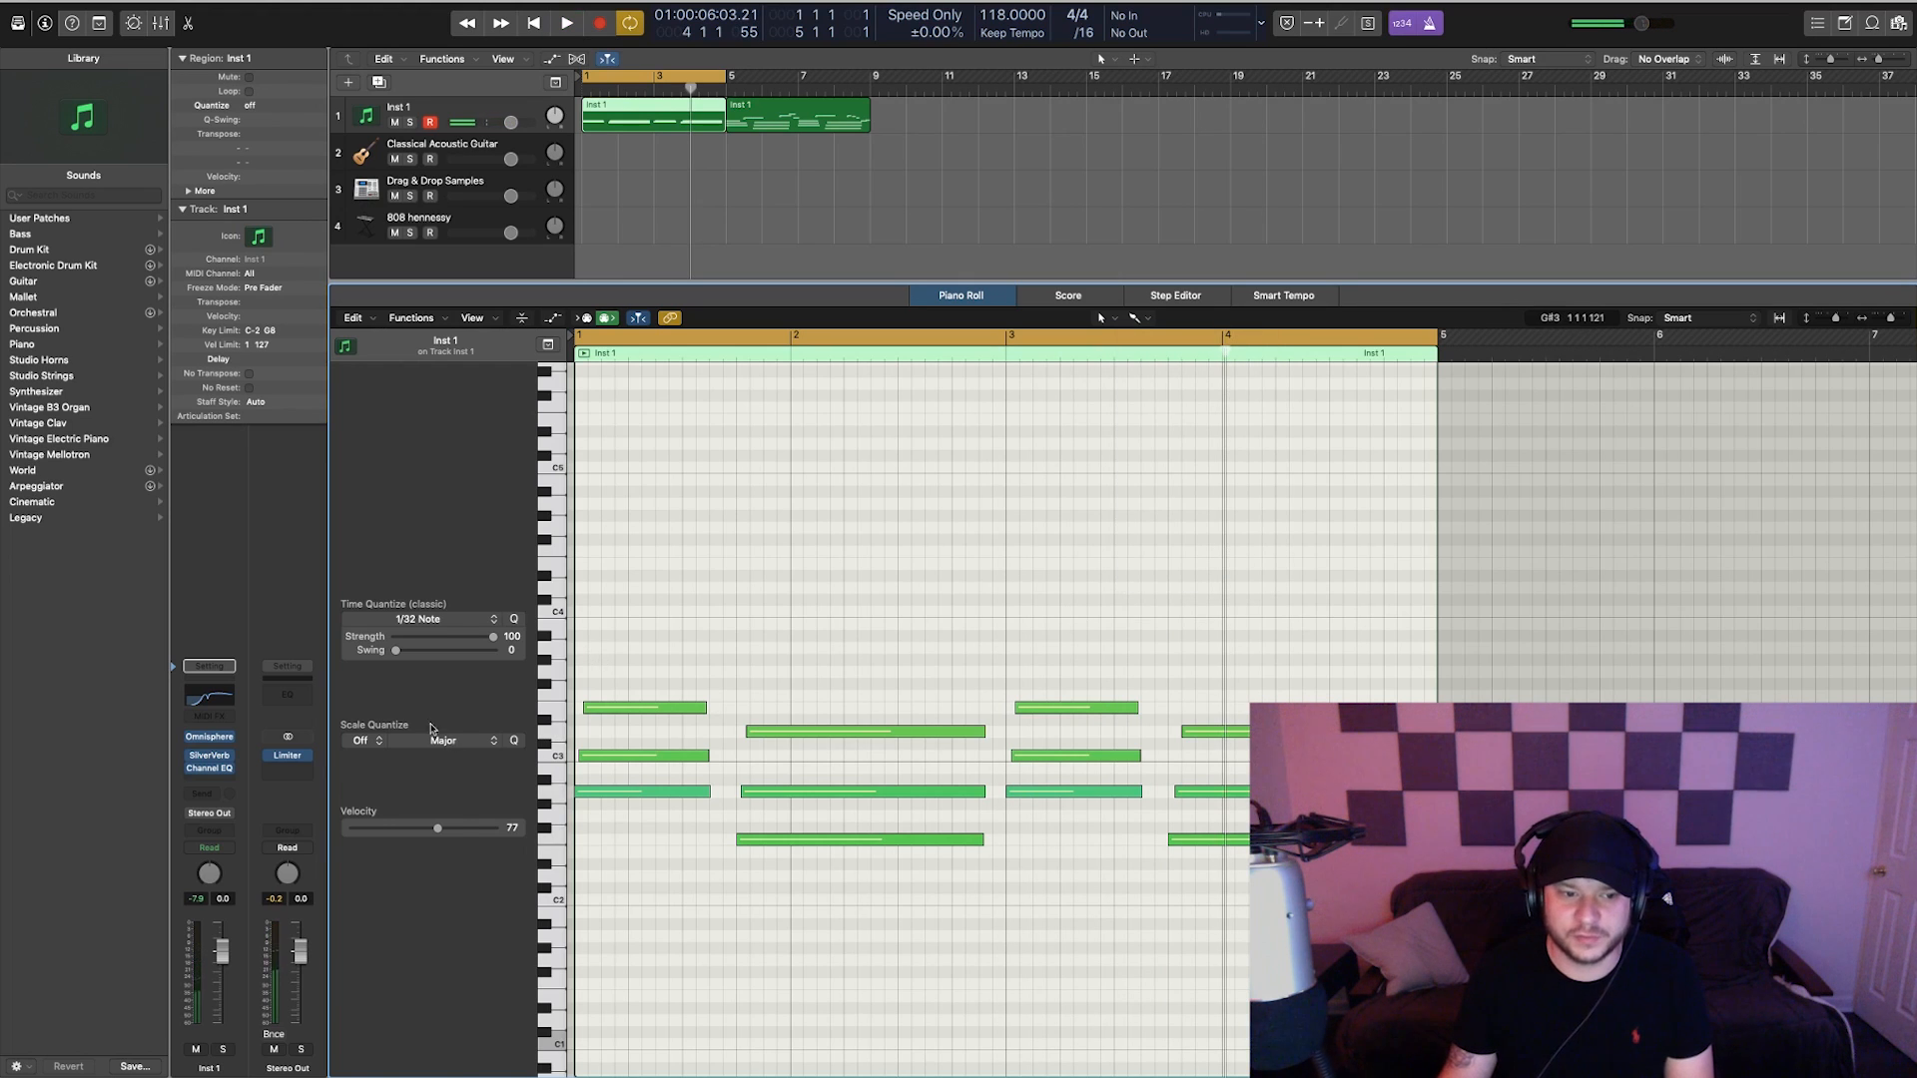
{"action": "left_click", "coordinate": [429, 619]}
{"action": "left_click", "coordinate": [433, 700]}
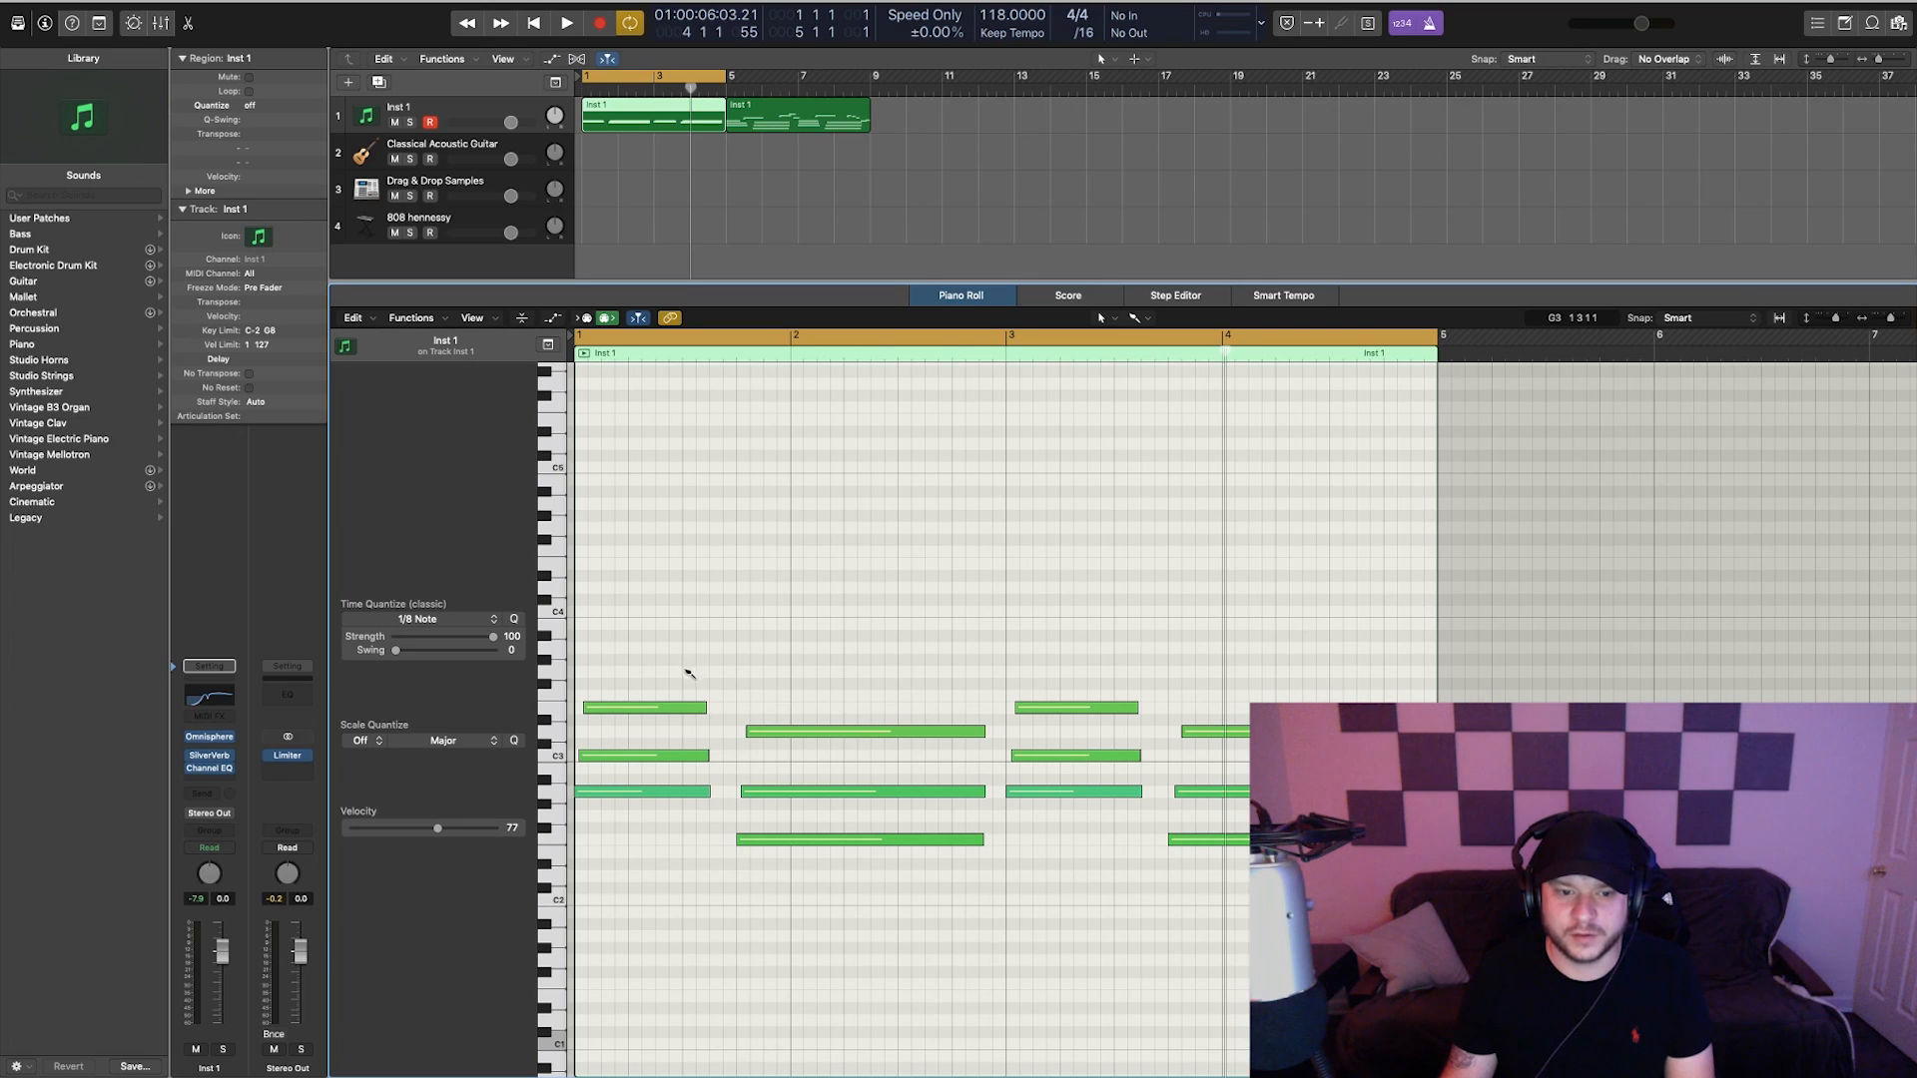
{"action": "left_click", "coordinate": [691, 649]}
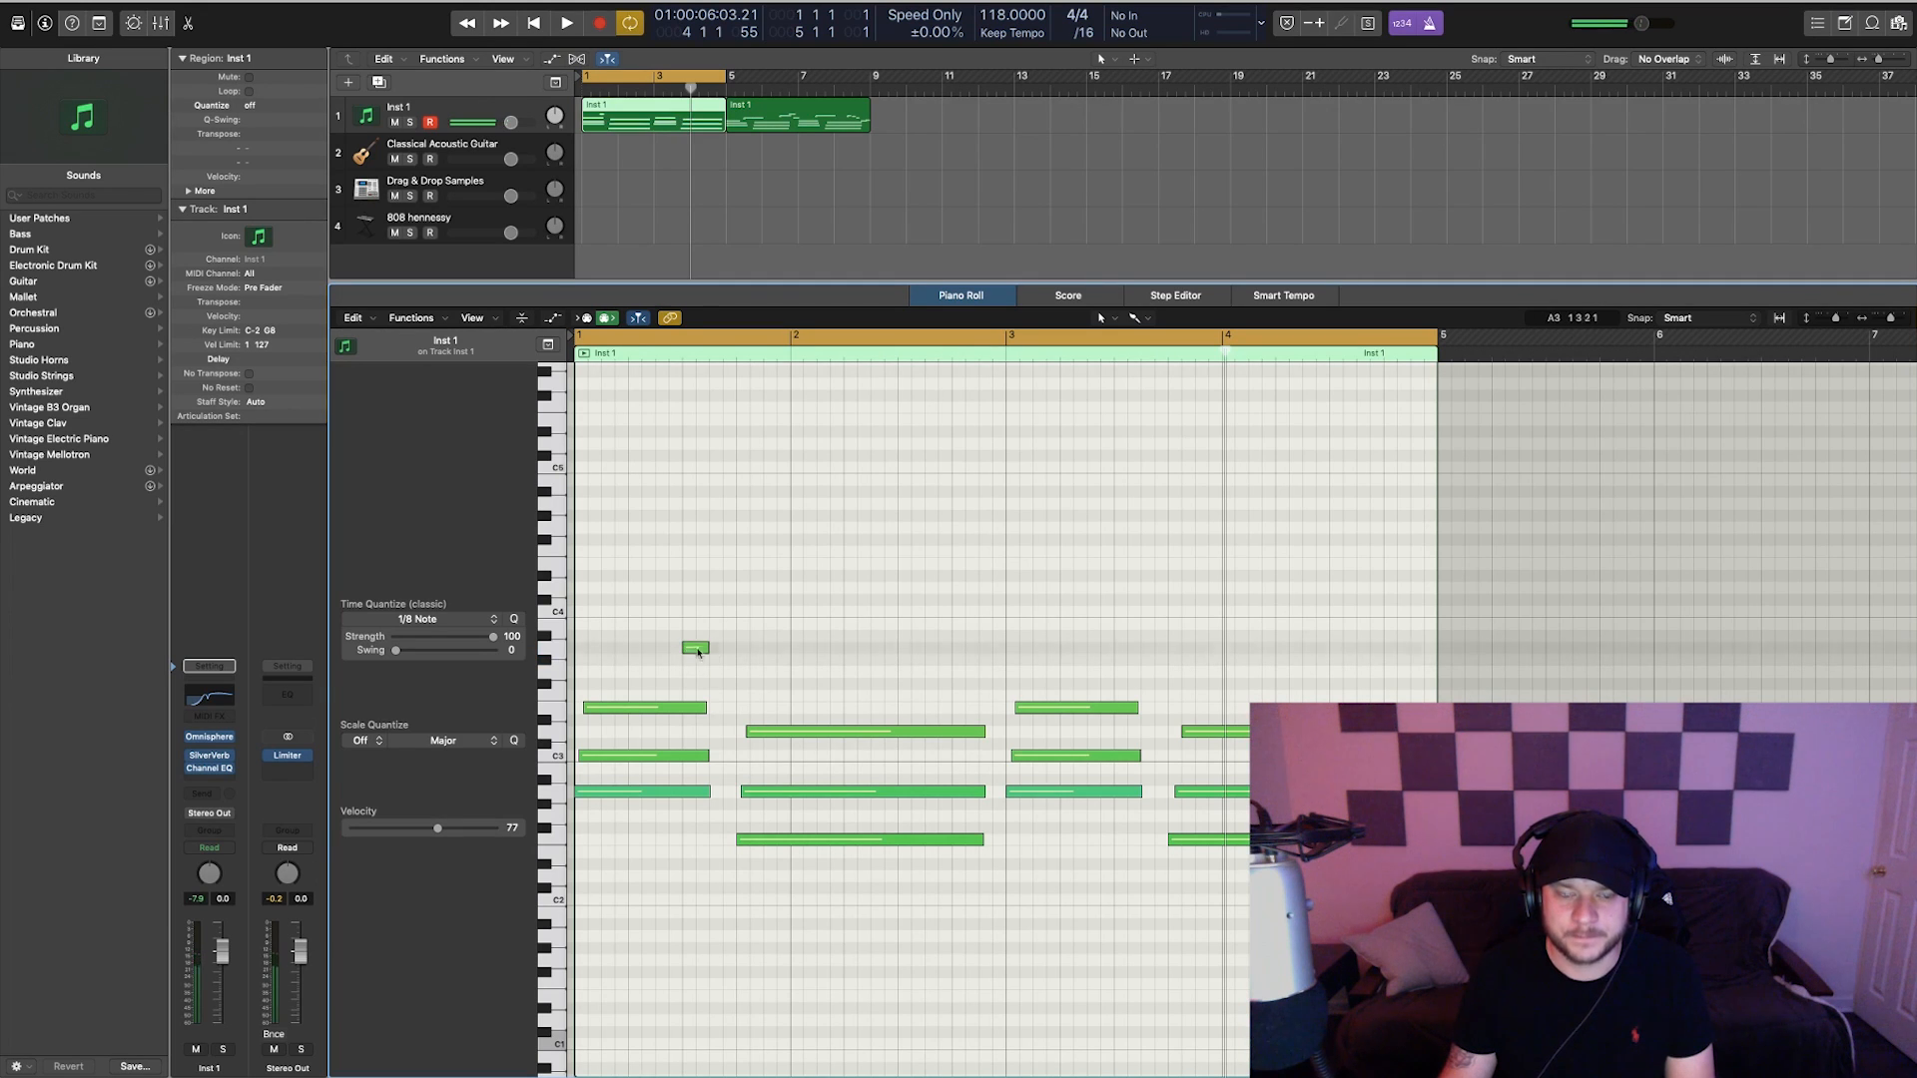
{"action": "left_click_drag", "start_coordinate": [707, 648], "coordinate": [801, 648]}
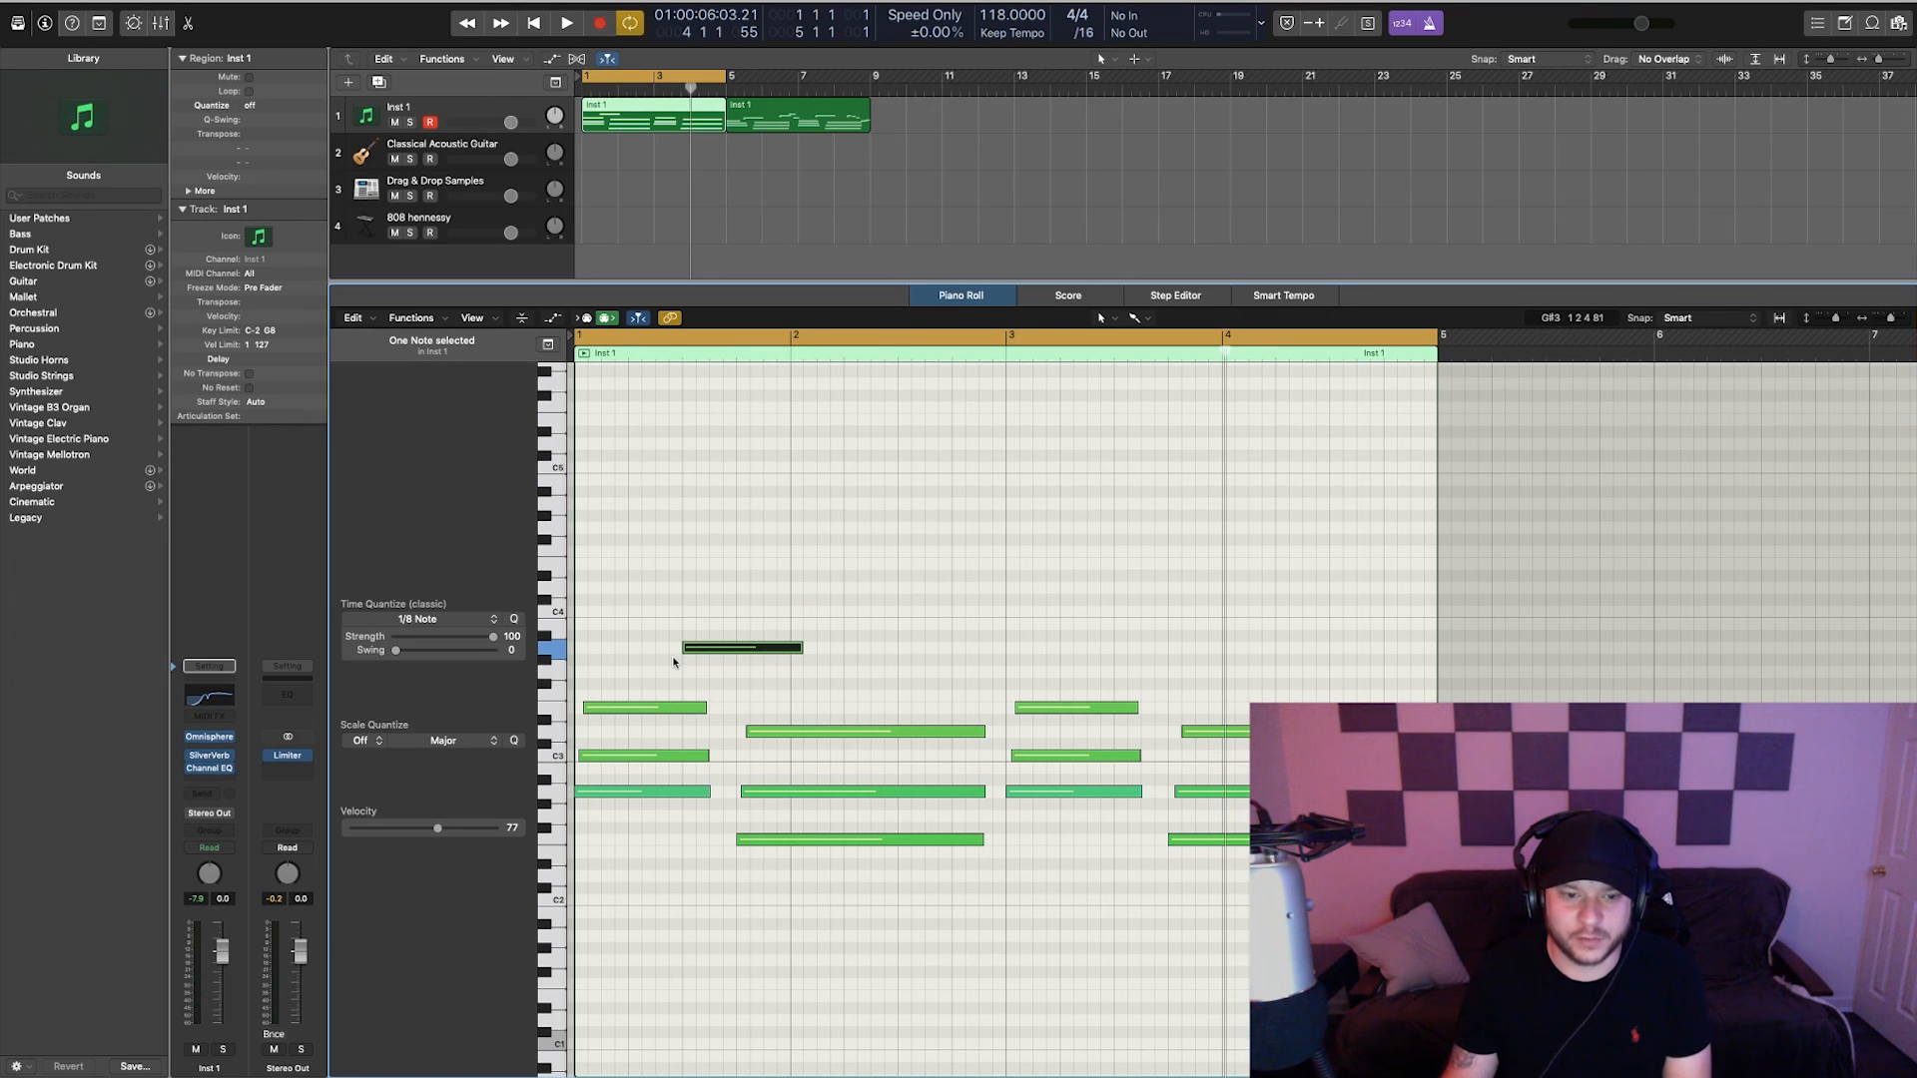
- Set the A3 melody note's velocity to 53 and play it back with the chords
{"action": "key", "text": "space"}
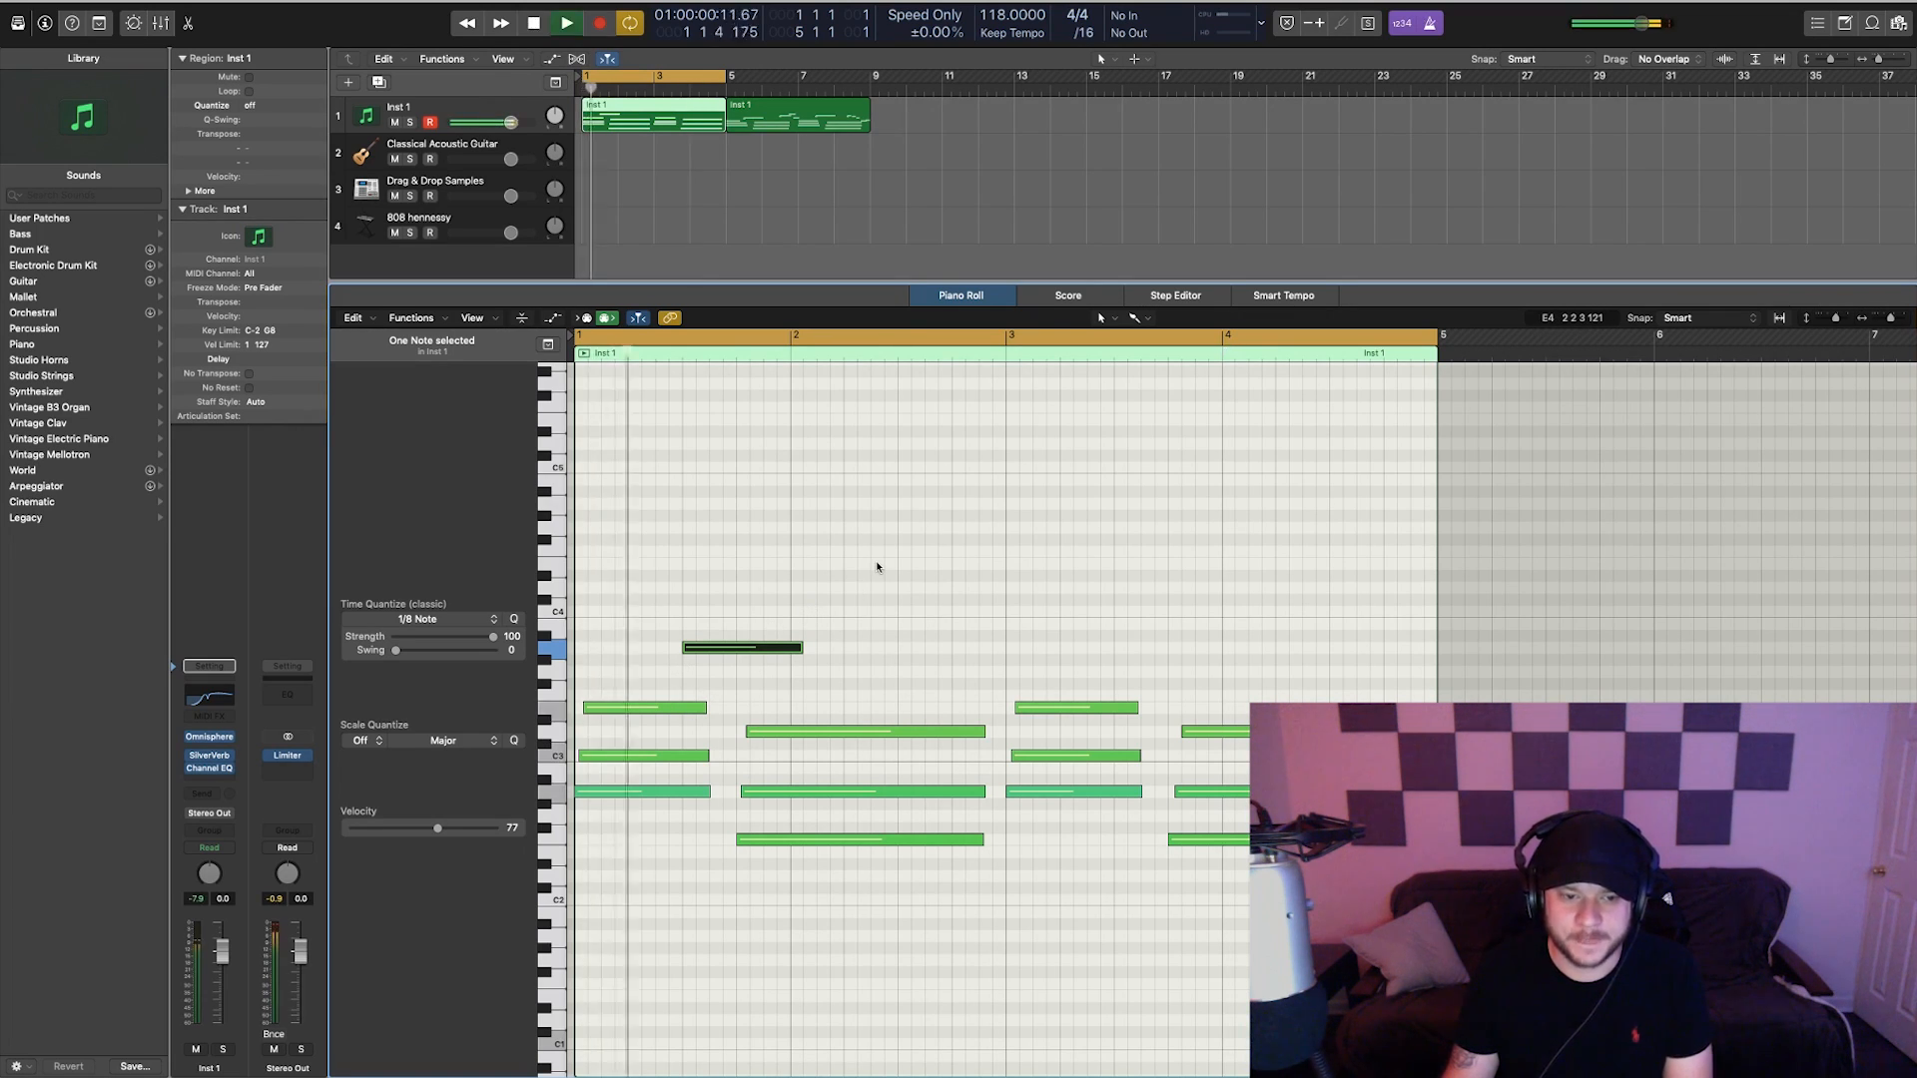
{"action": "key", "text": "space"}
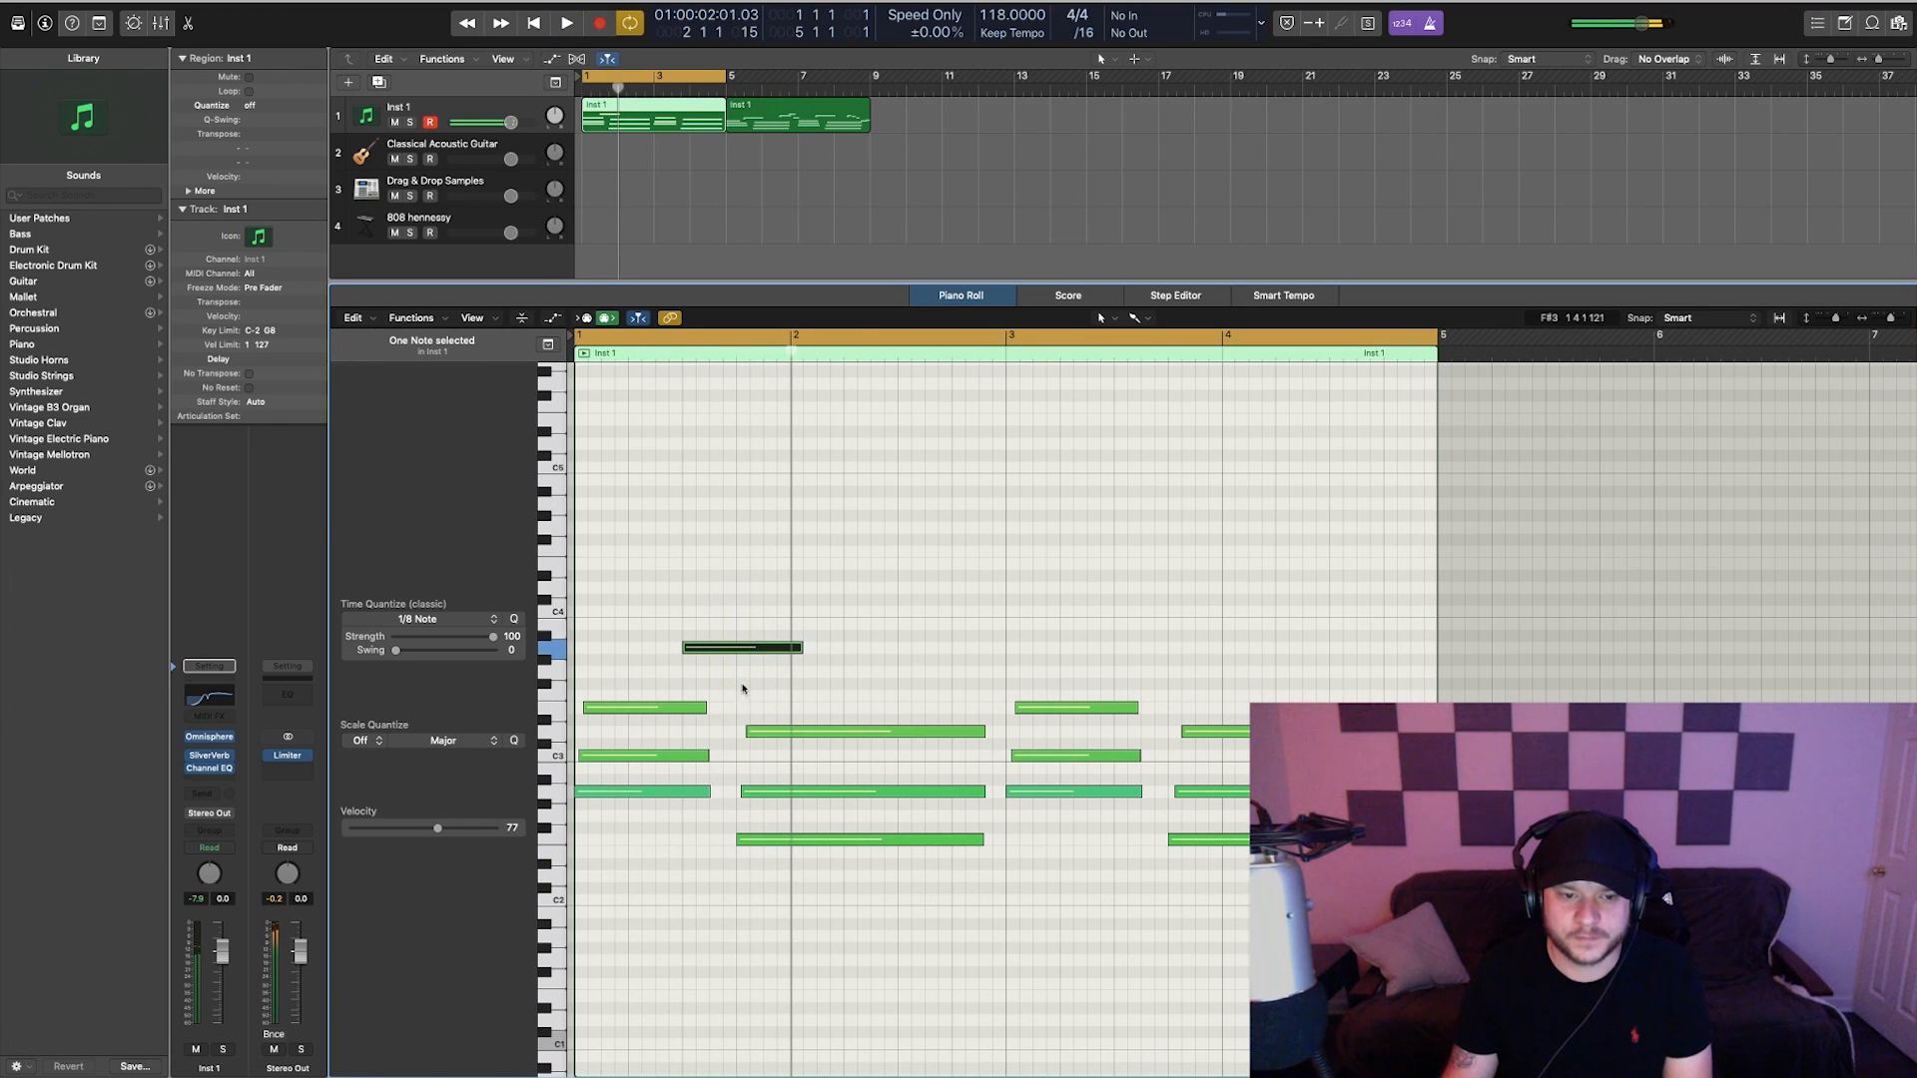
{"action": "key", "text": "space"}
{"action": "left_click", "coordinate": [784, 476]}
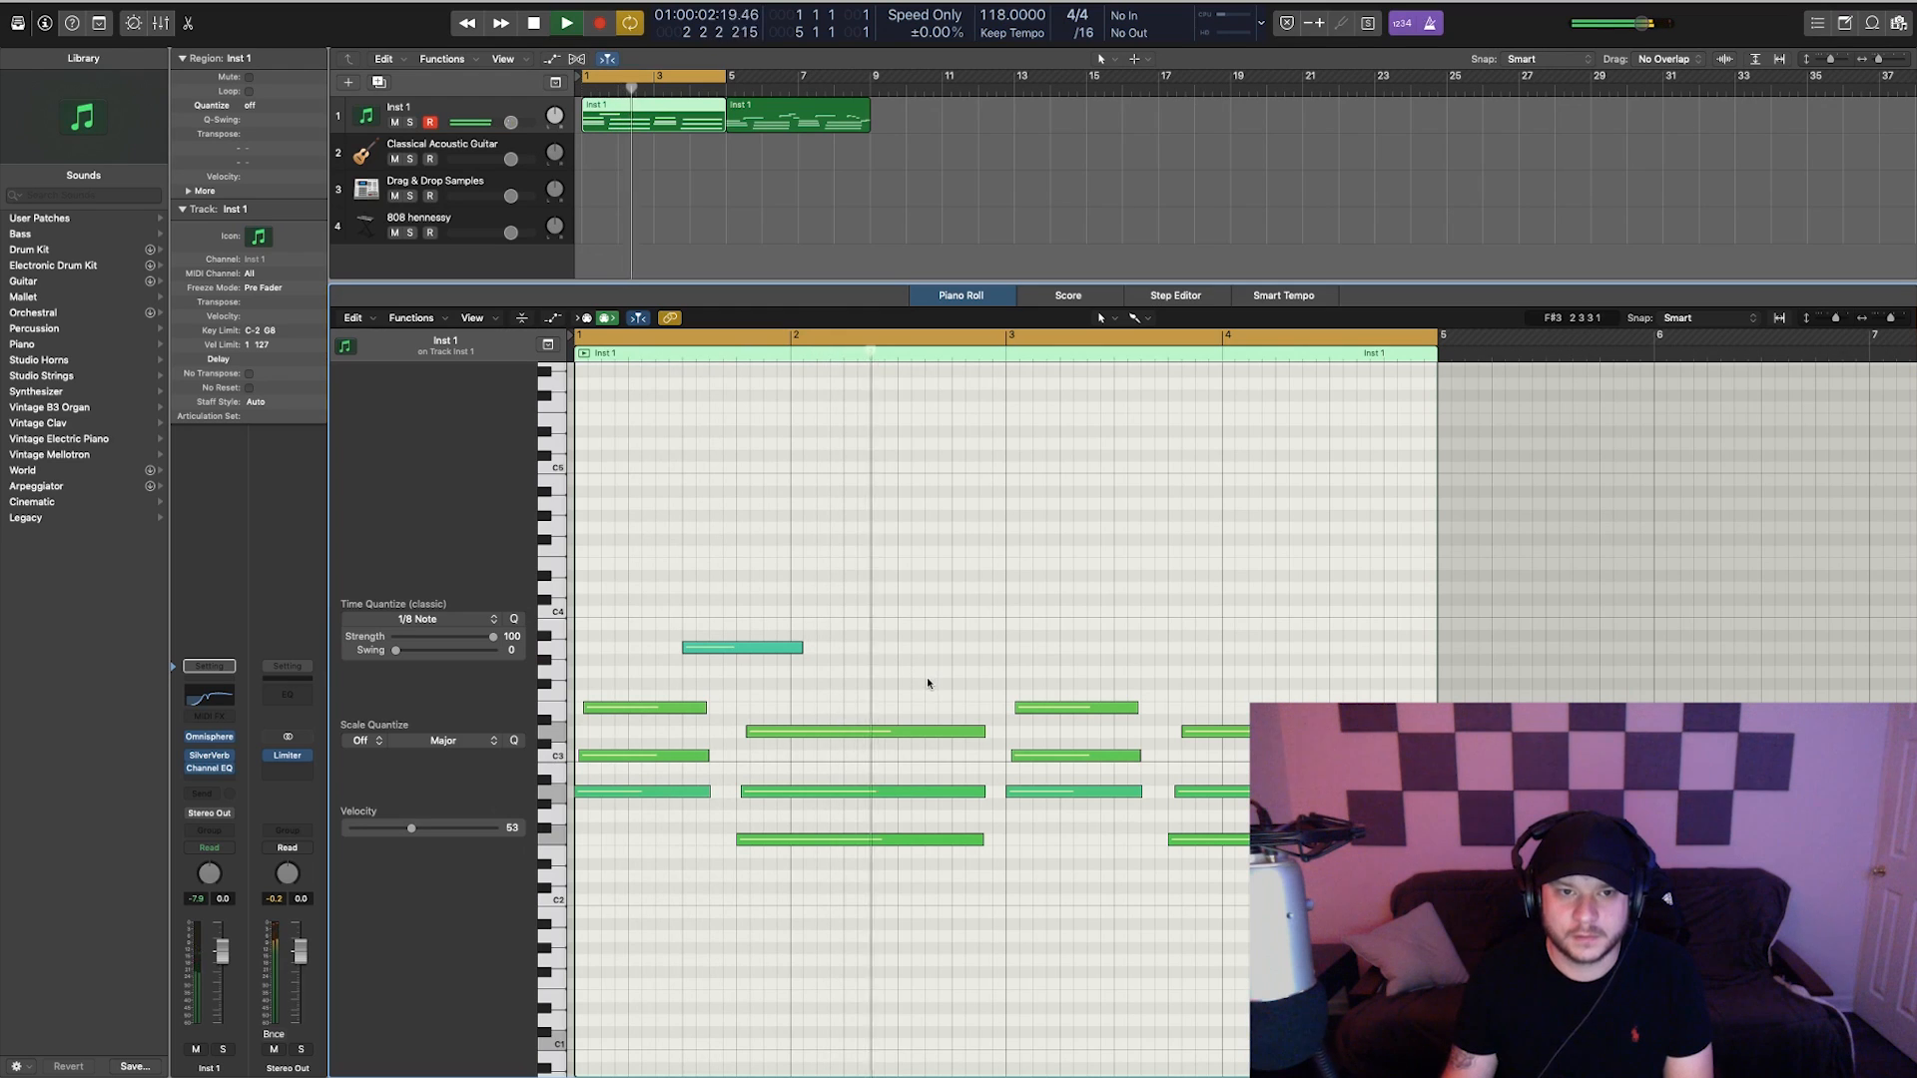
- Add a short B3 note on beat 3 of bar 2, followed by a C4 note stretched to nearly bar 3, and play it back
{"action": "key", "text": "space"}
{"action": "left_click_drag", "start_coordinate": [914, 639], "coordinate": [912, 623]}
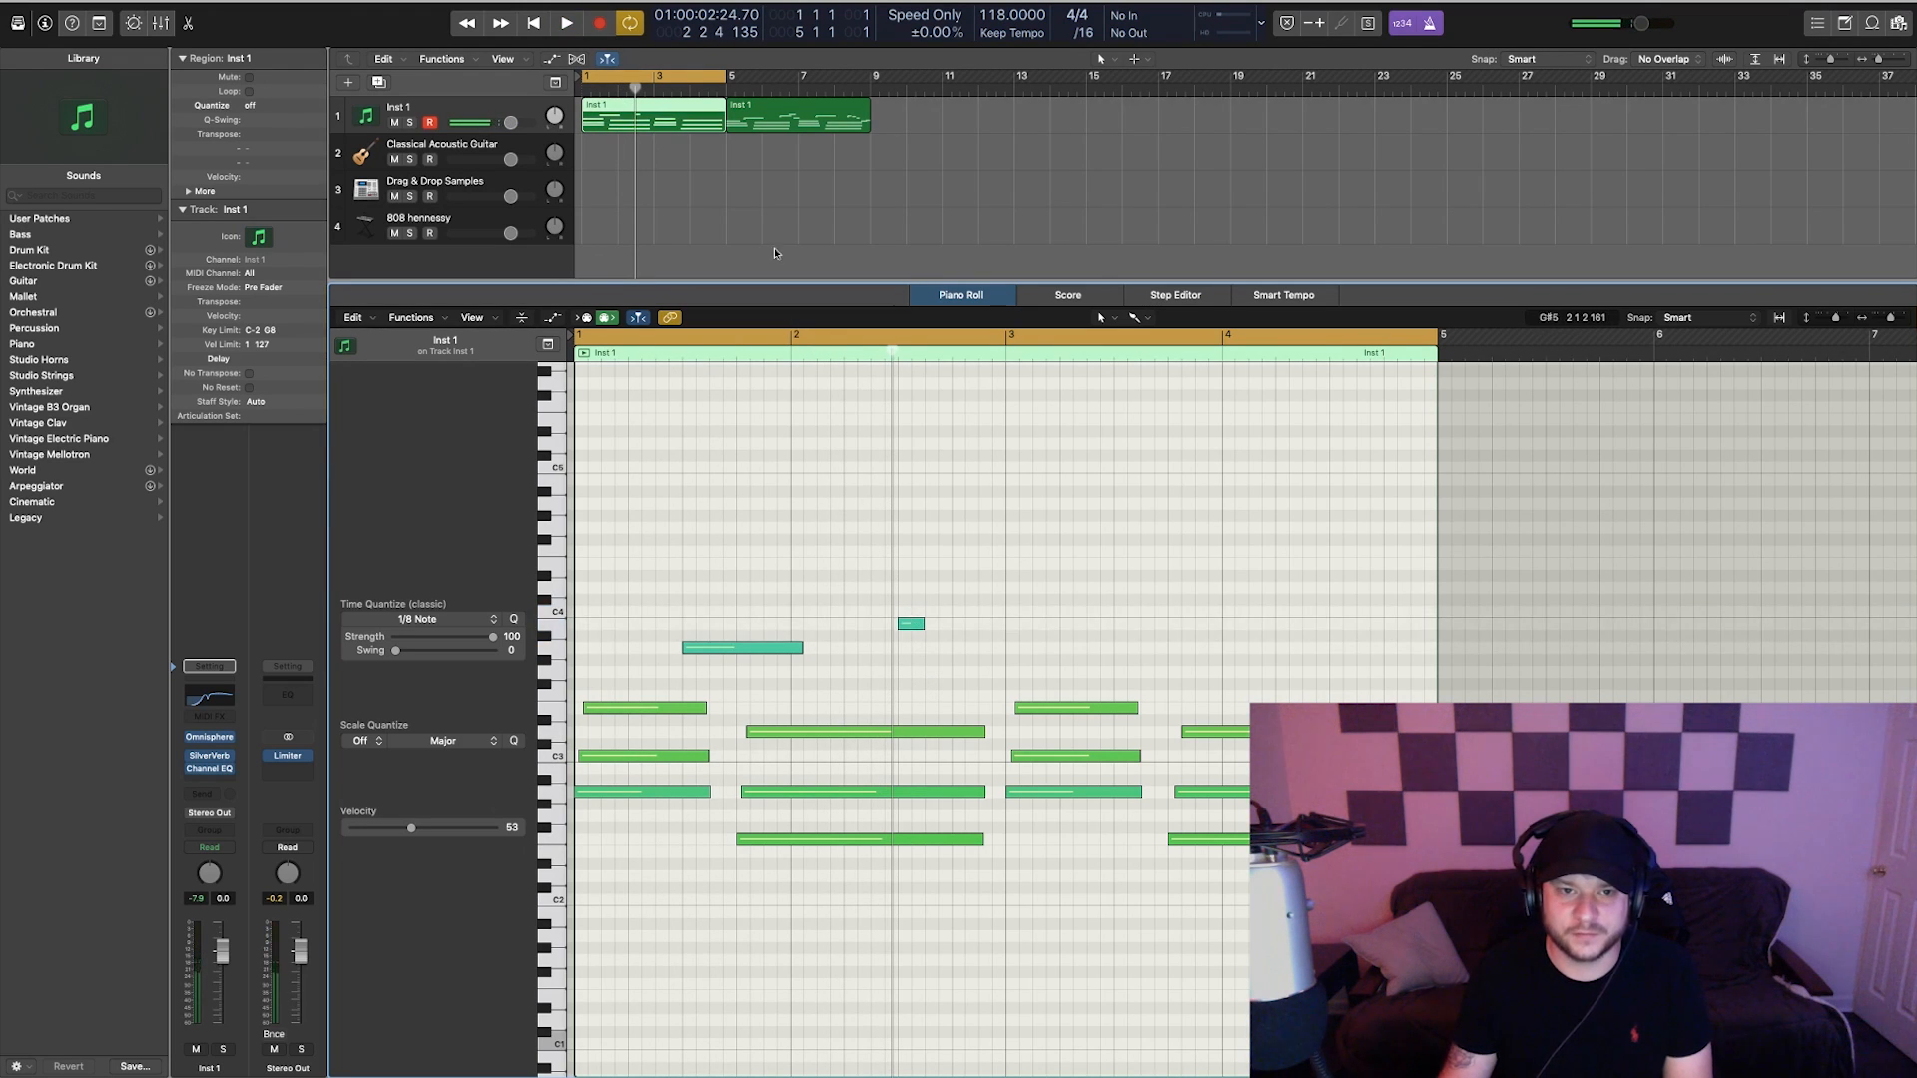
{"action": "left_click", "coordinate": [932, 610]}
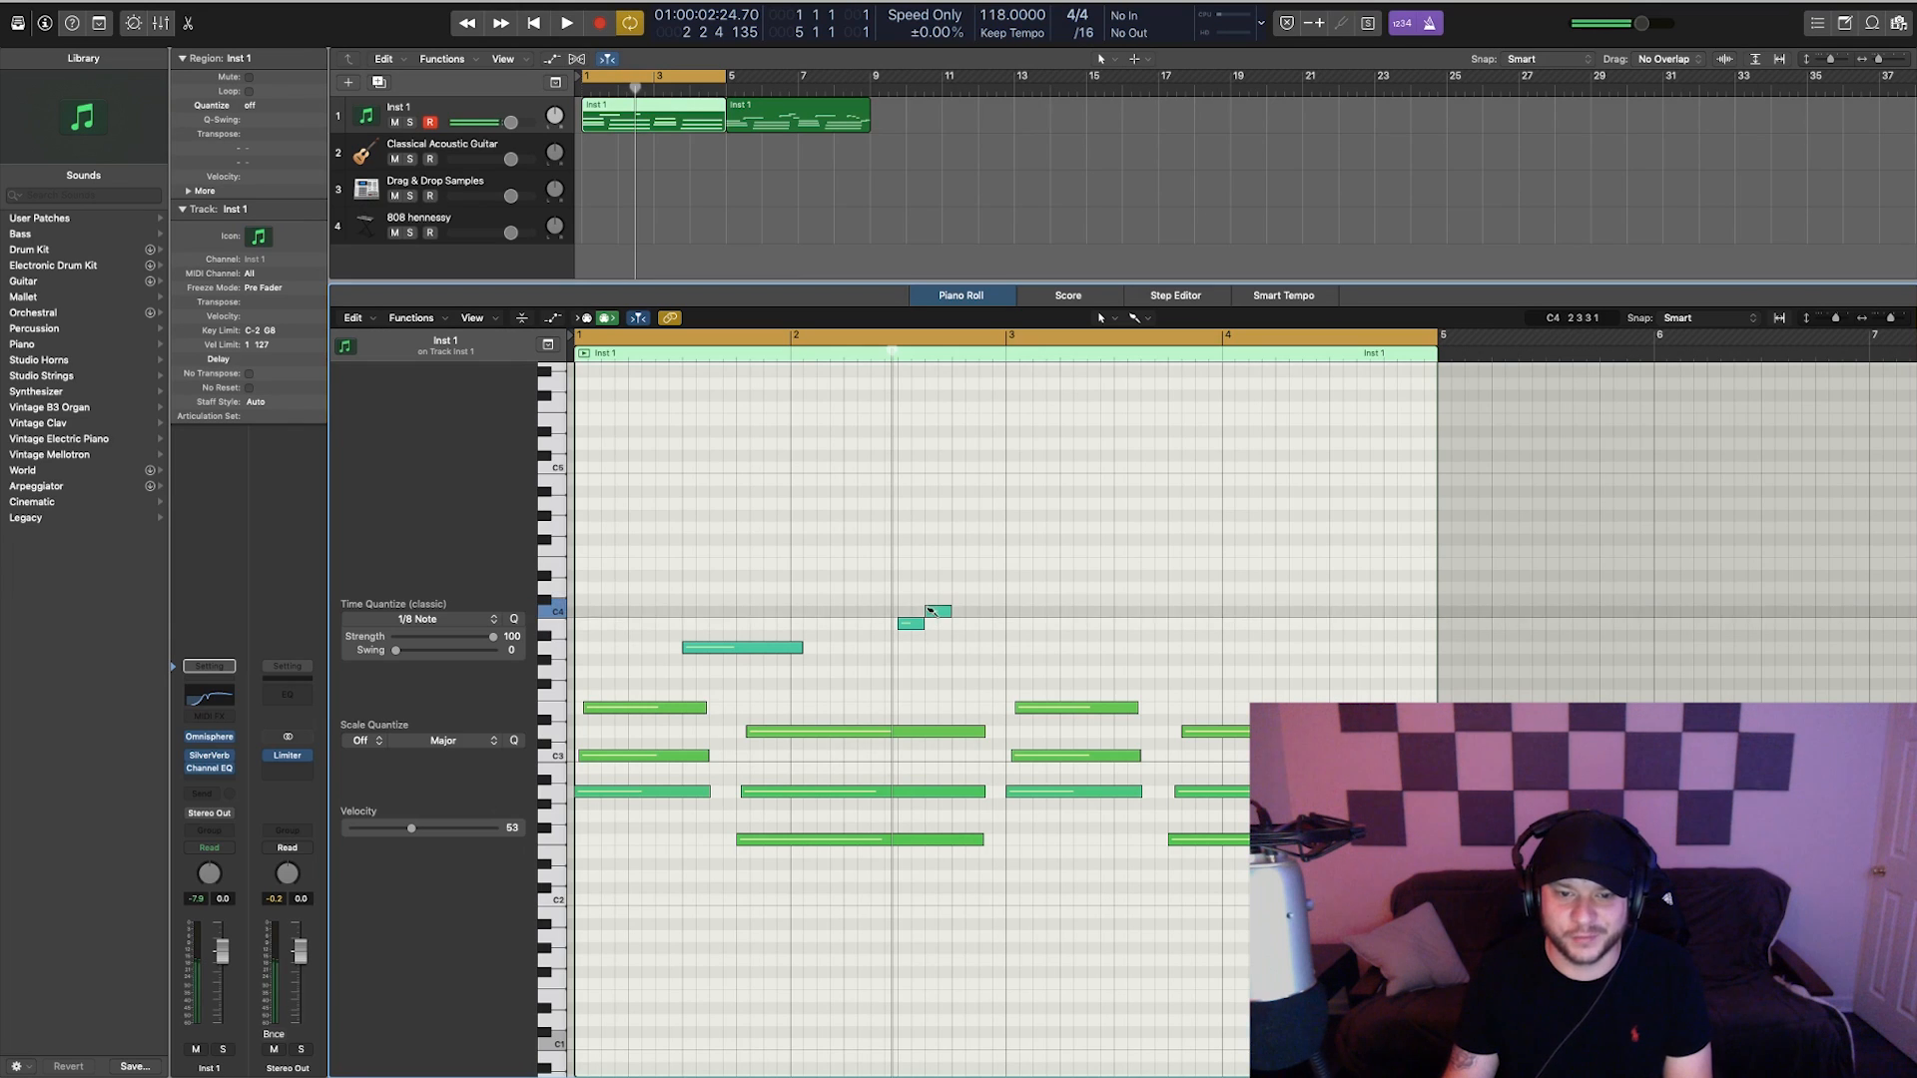
{"action": "left_click_drag", "start_coordinate": [951, 611], "coordinate": [987, 611]}
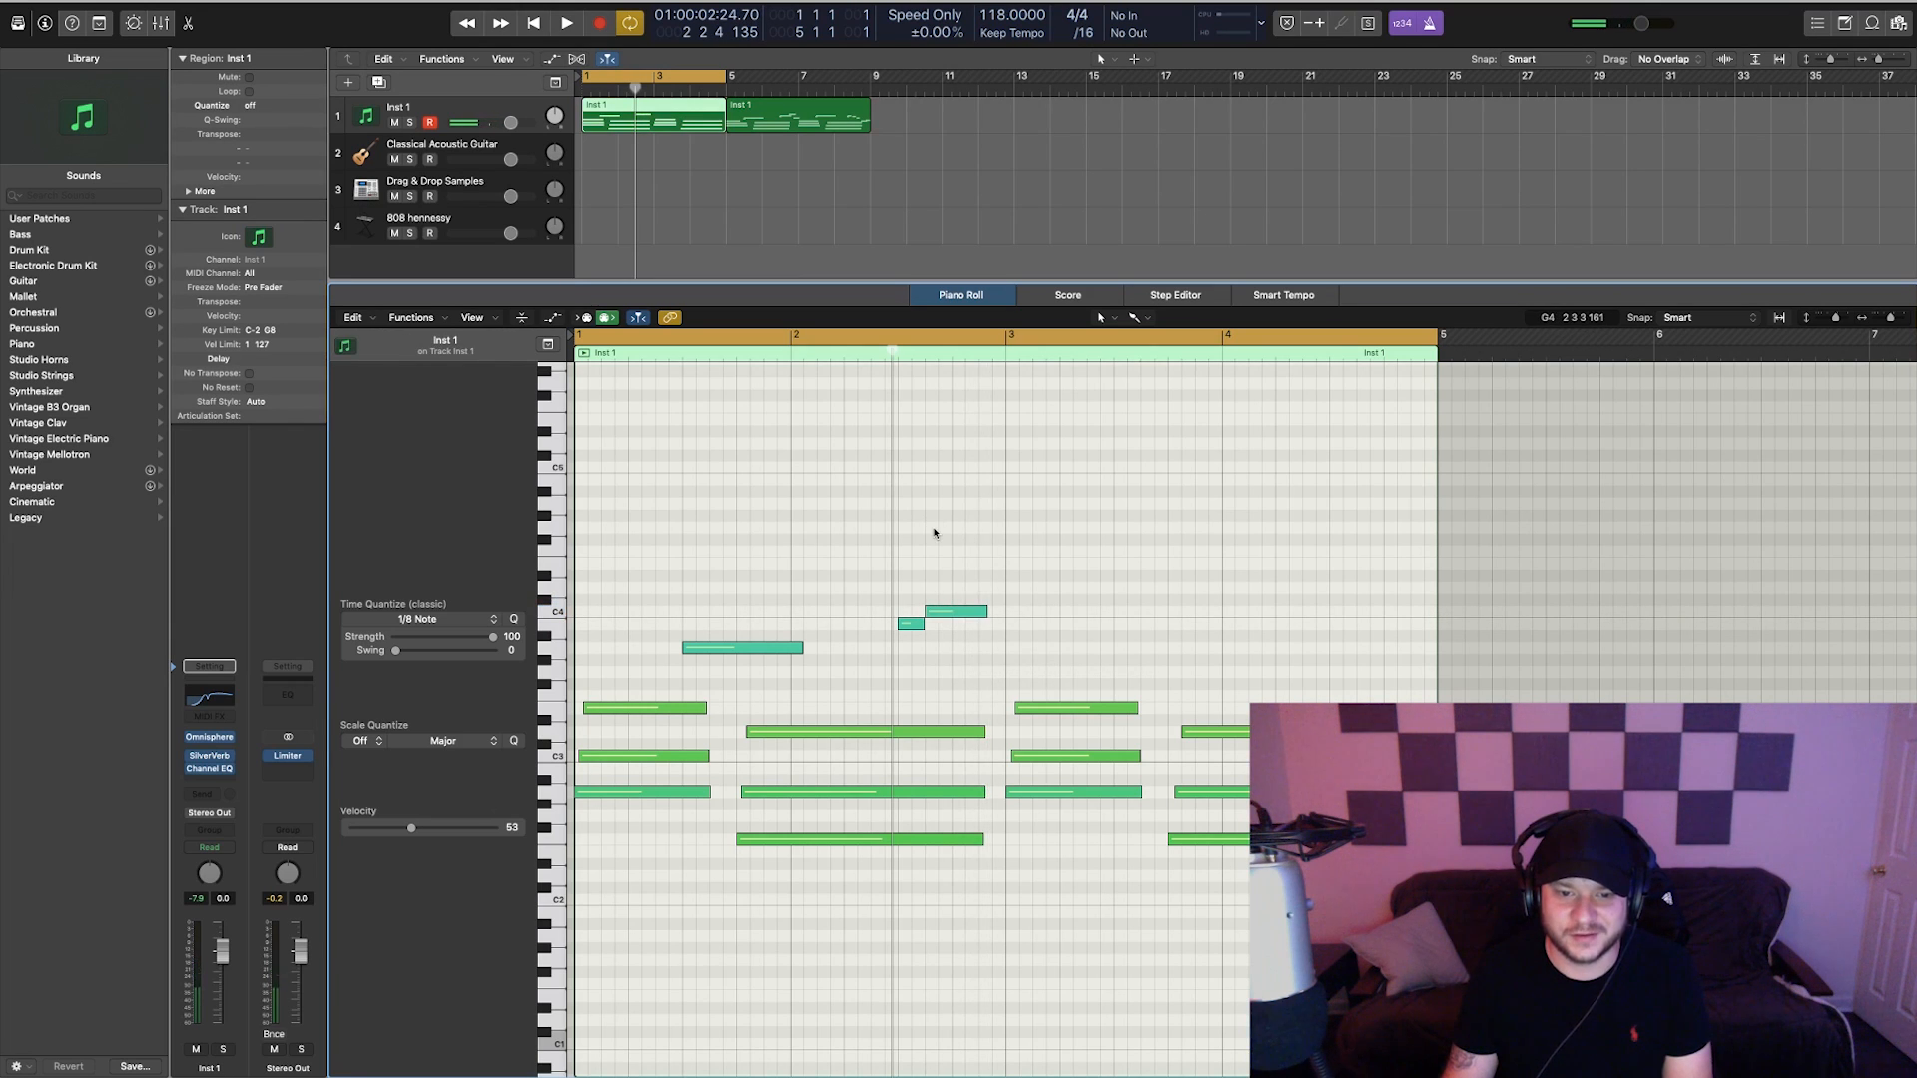
{"action": "key", "text": "space"}
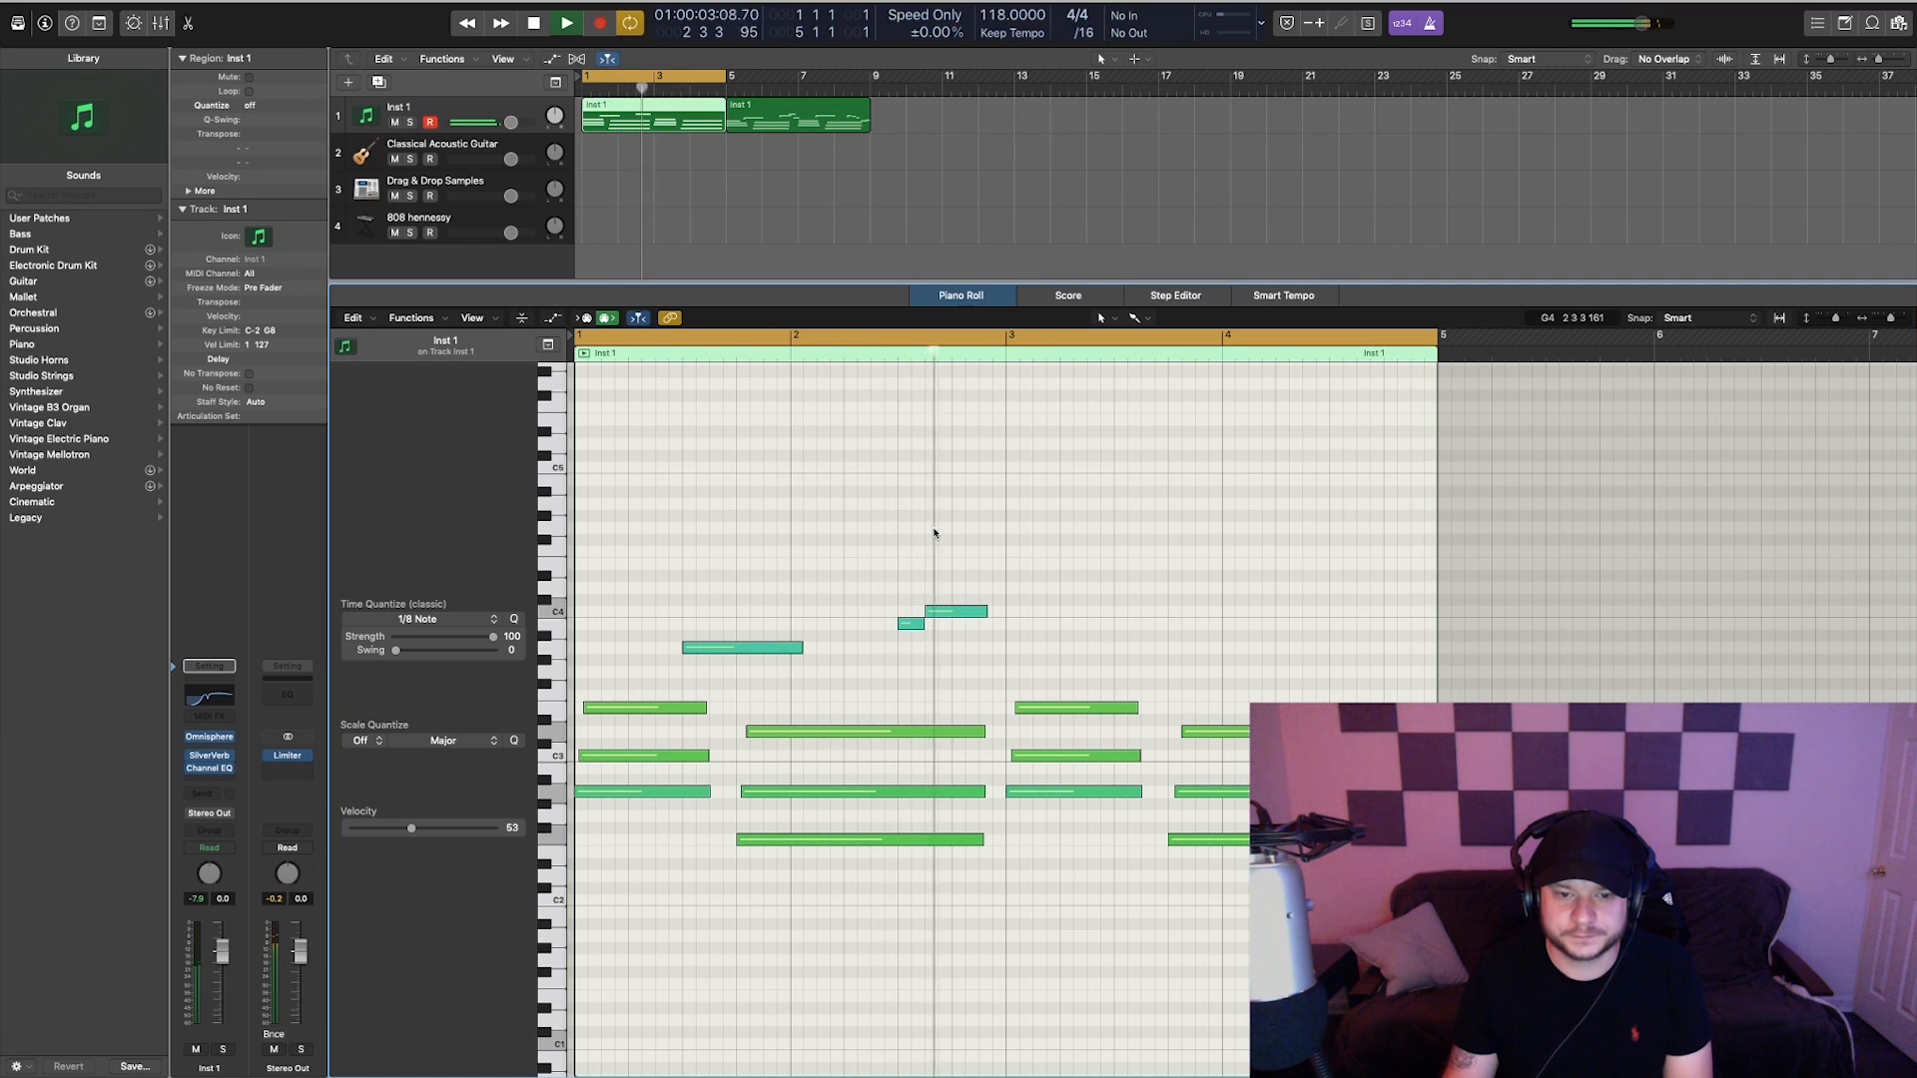
{"action": "key", "text": "space"}
- Shorten the C4 note to about an eighth note, follow it with short B3 and G3 notes up to bar 3, and play it back
{"action": "left_click_drag", "start_coordinate": [986, 613], "coordinate": [956, 611]}
{"action": "left_click", "coordinate": [965, 625], "text": "super"}
{"action": "key", "text": "space"}
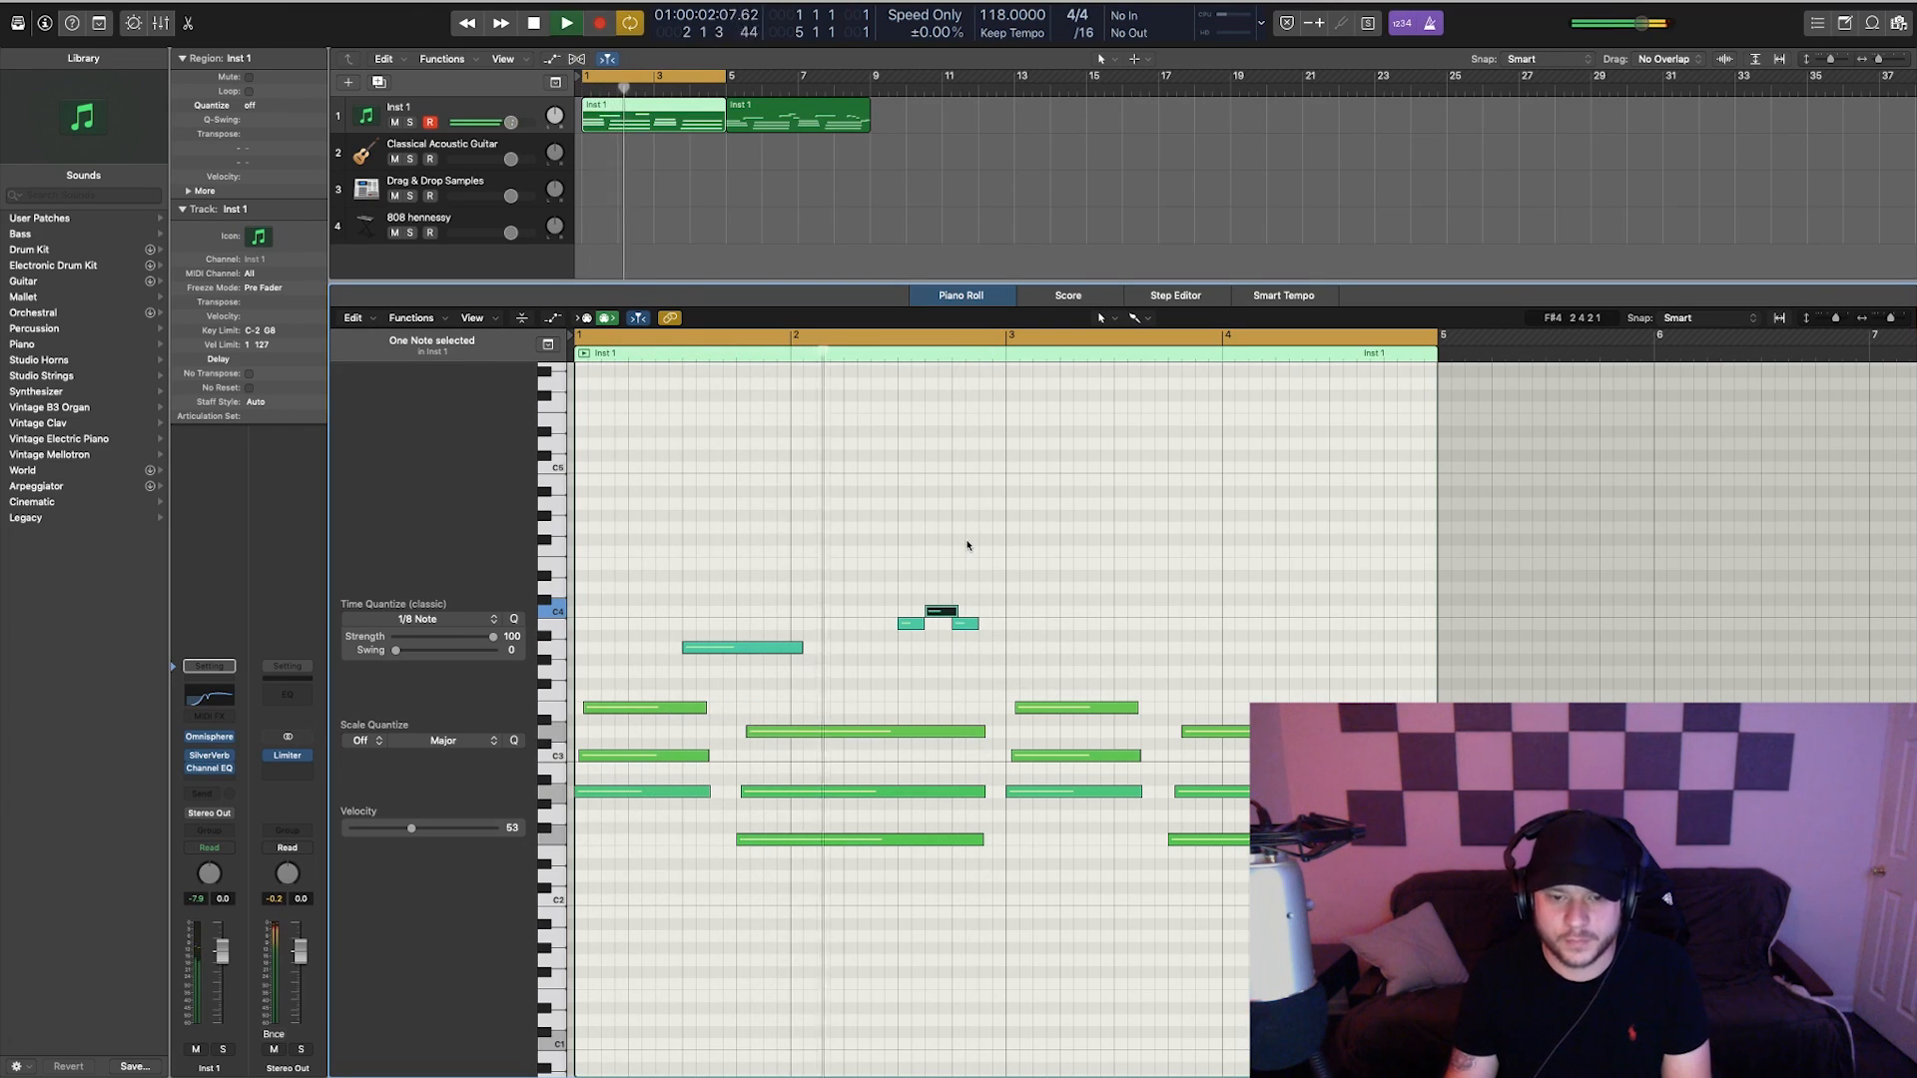
{"action": "key", "text": "space"}
{"action": "left_click", "coordinate": [985, 673], "text": "super"}
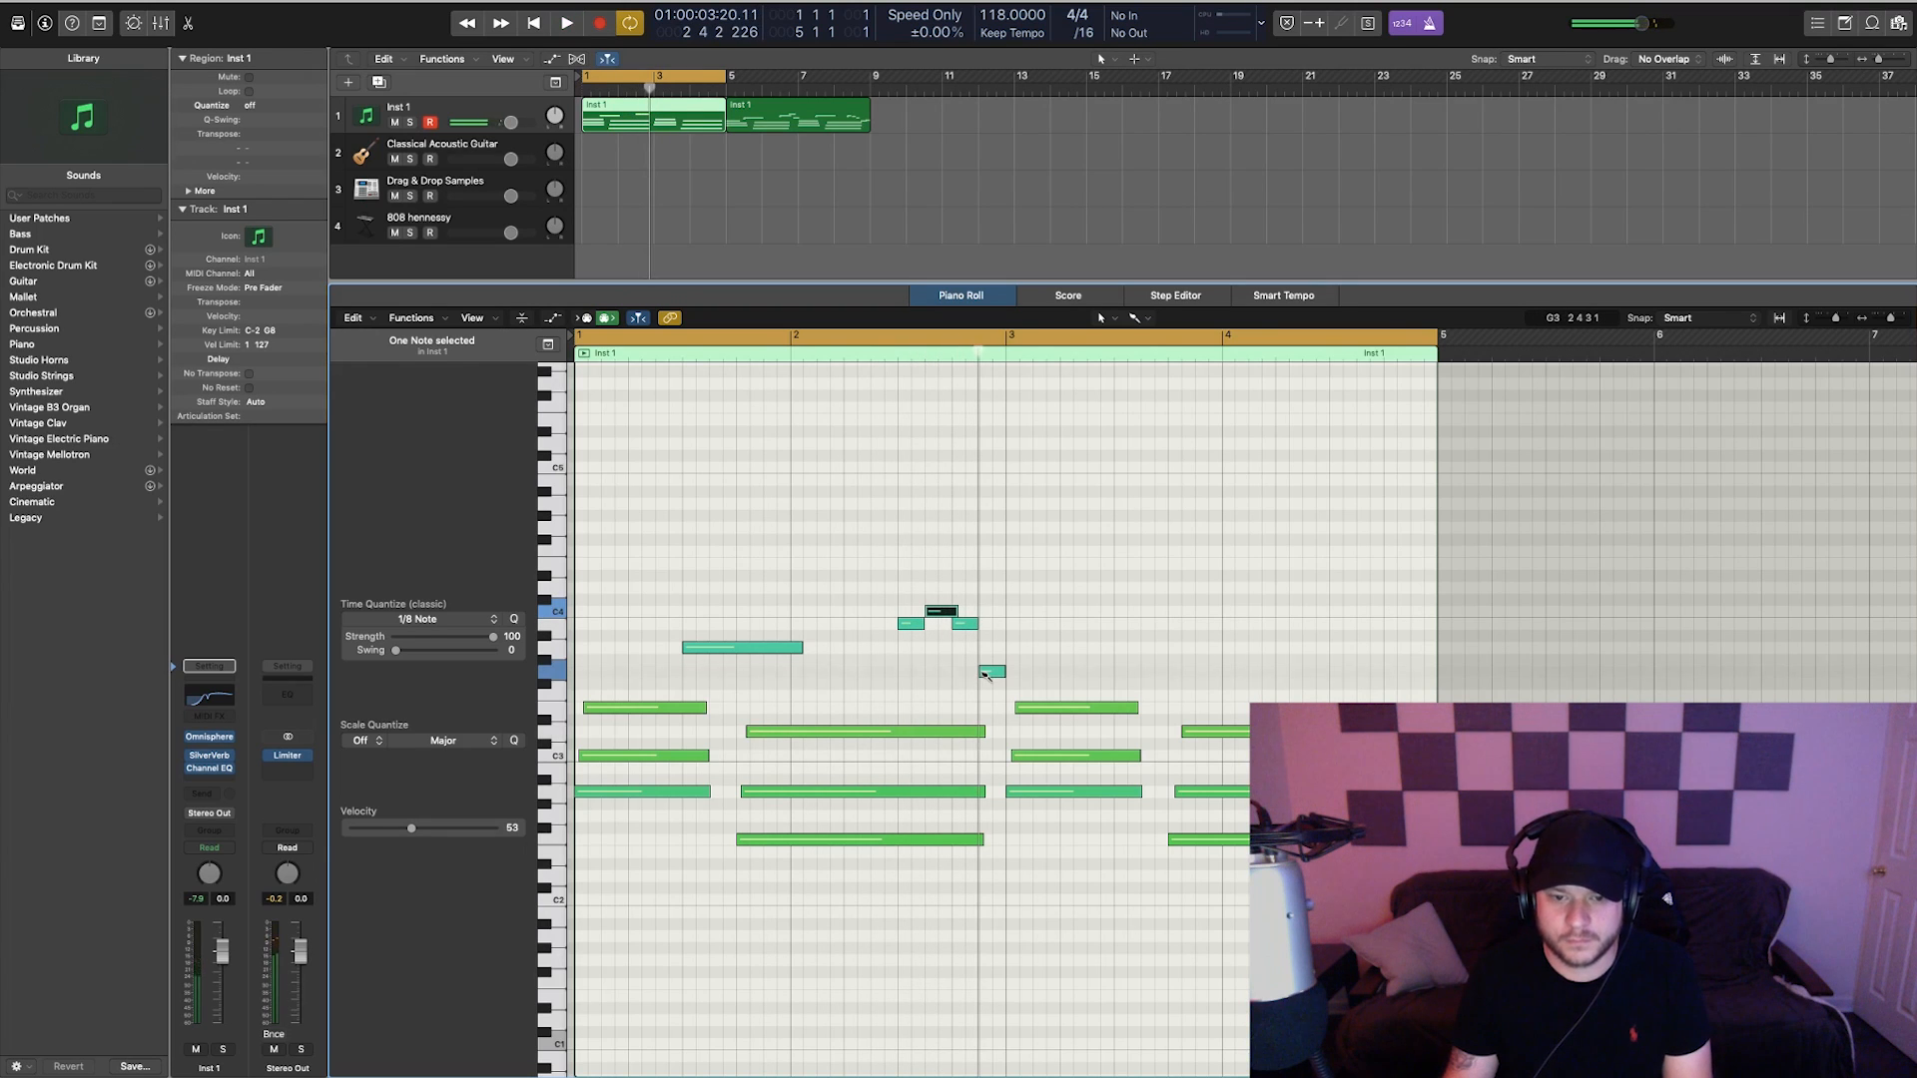
{"action": "left_click", "coordinate": [1021, 459]}
{"action": "key", "text": "space"}
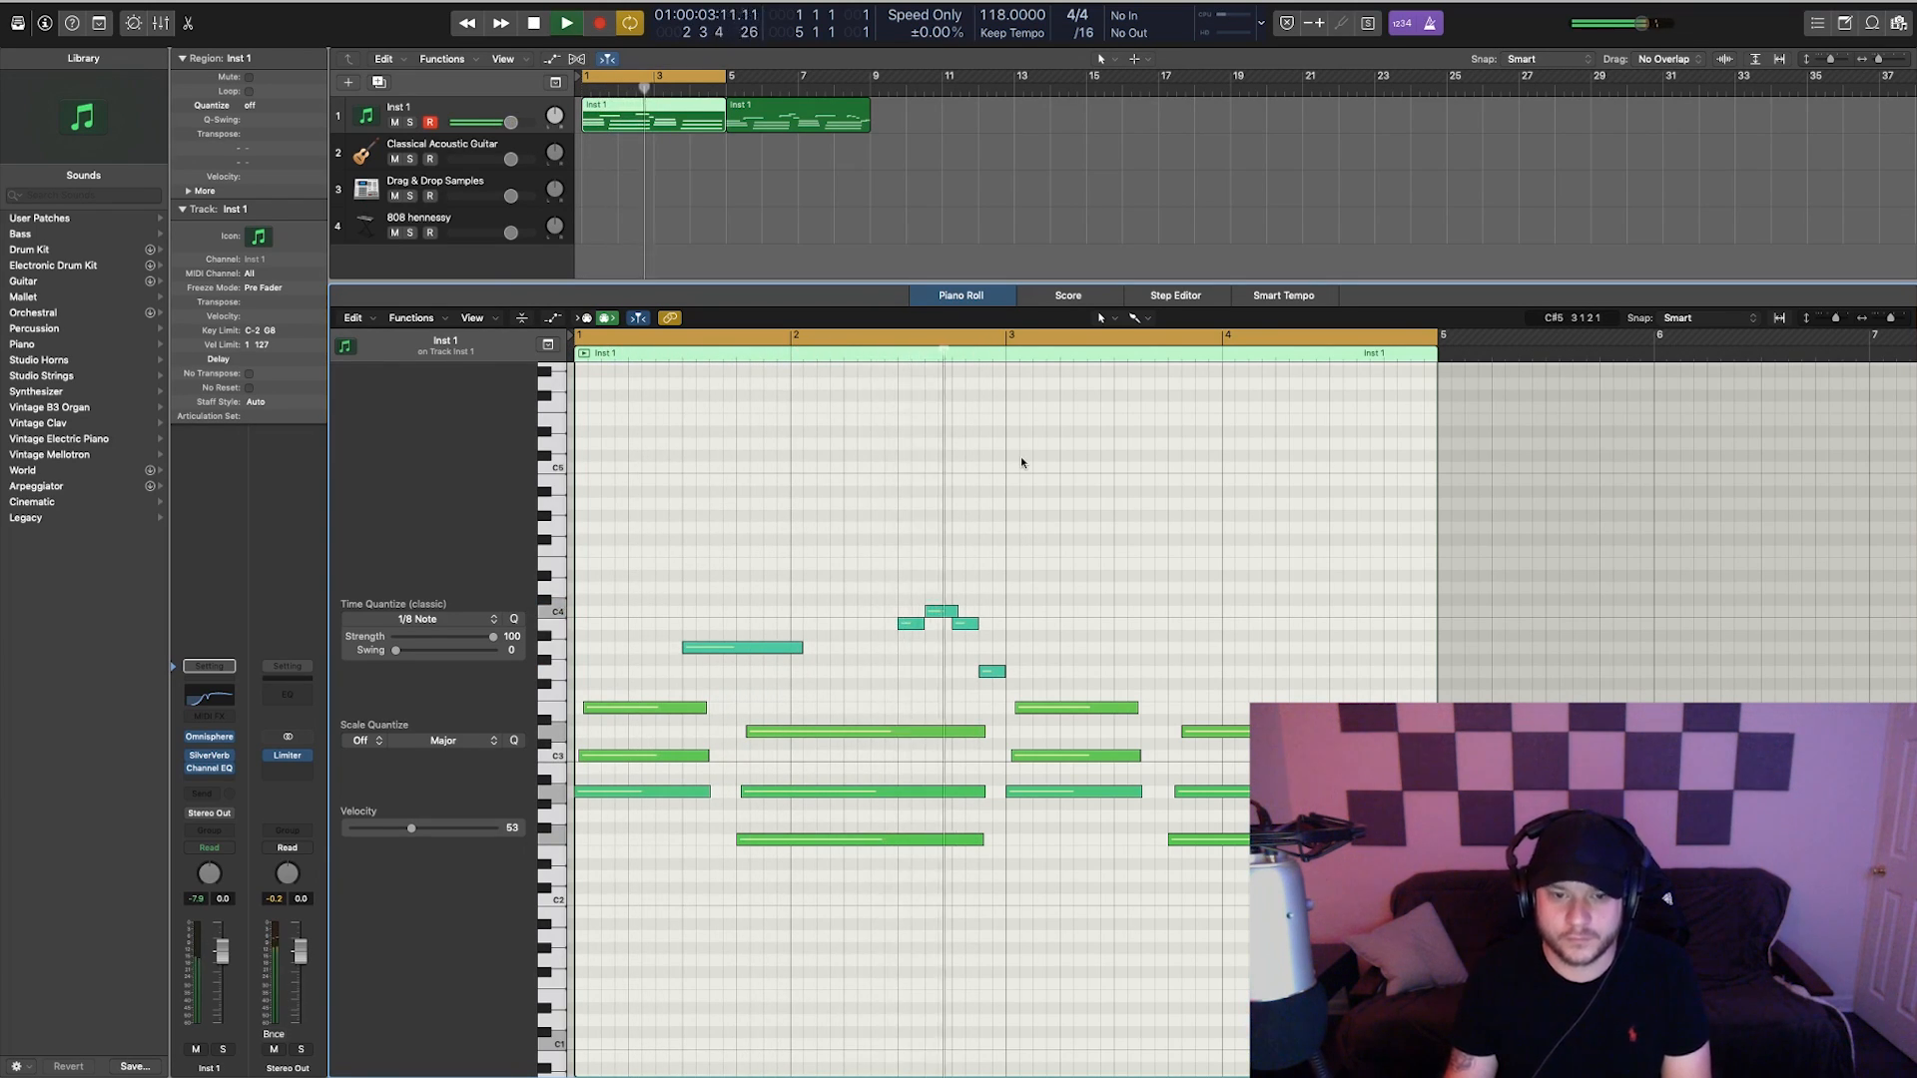
- Copy the five bar 1–2 melody notes two bars on, starting at beat 3 of bar 3
{"action": "scroll", "coordinate": [1153, 620], "scroll_direction": "down", "scroll_amount": 1}
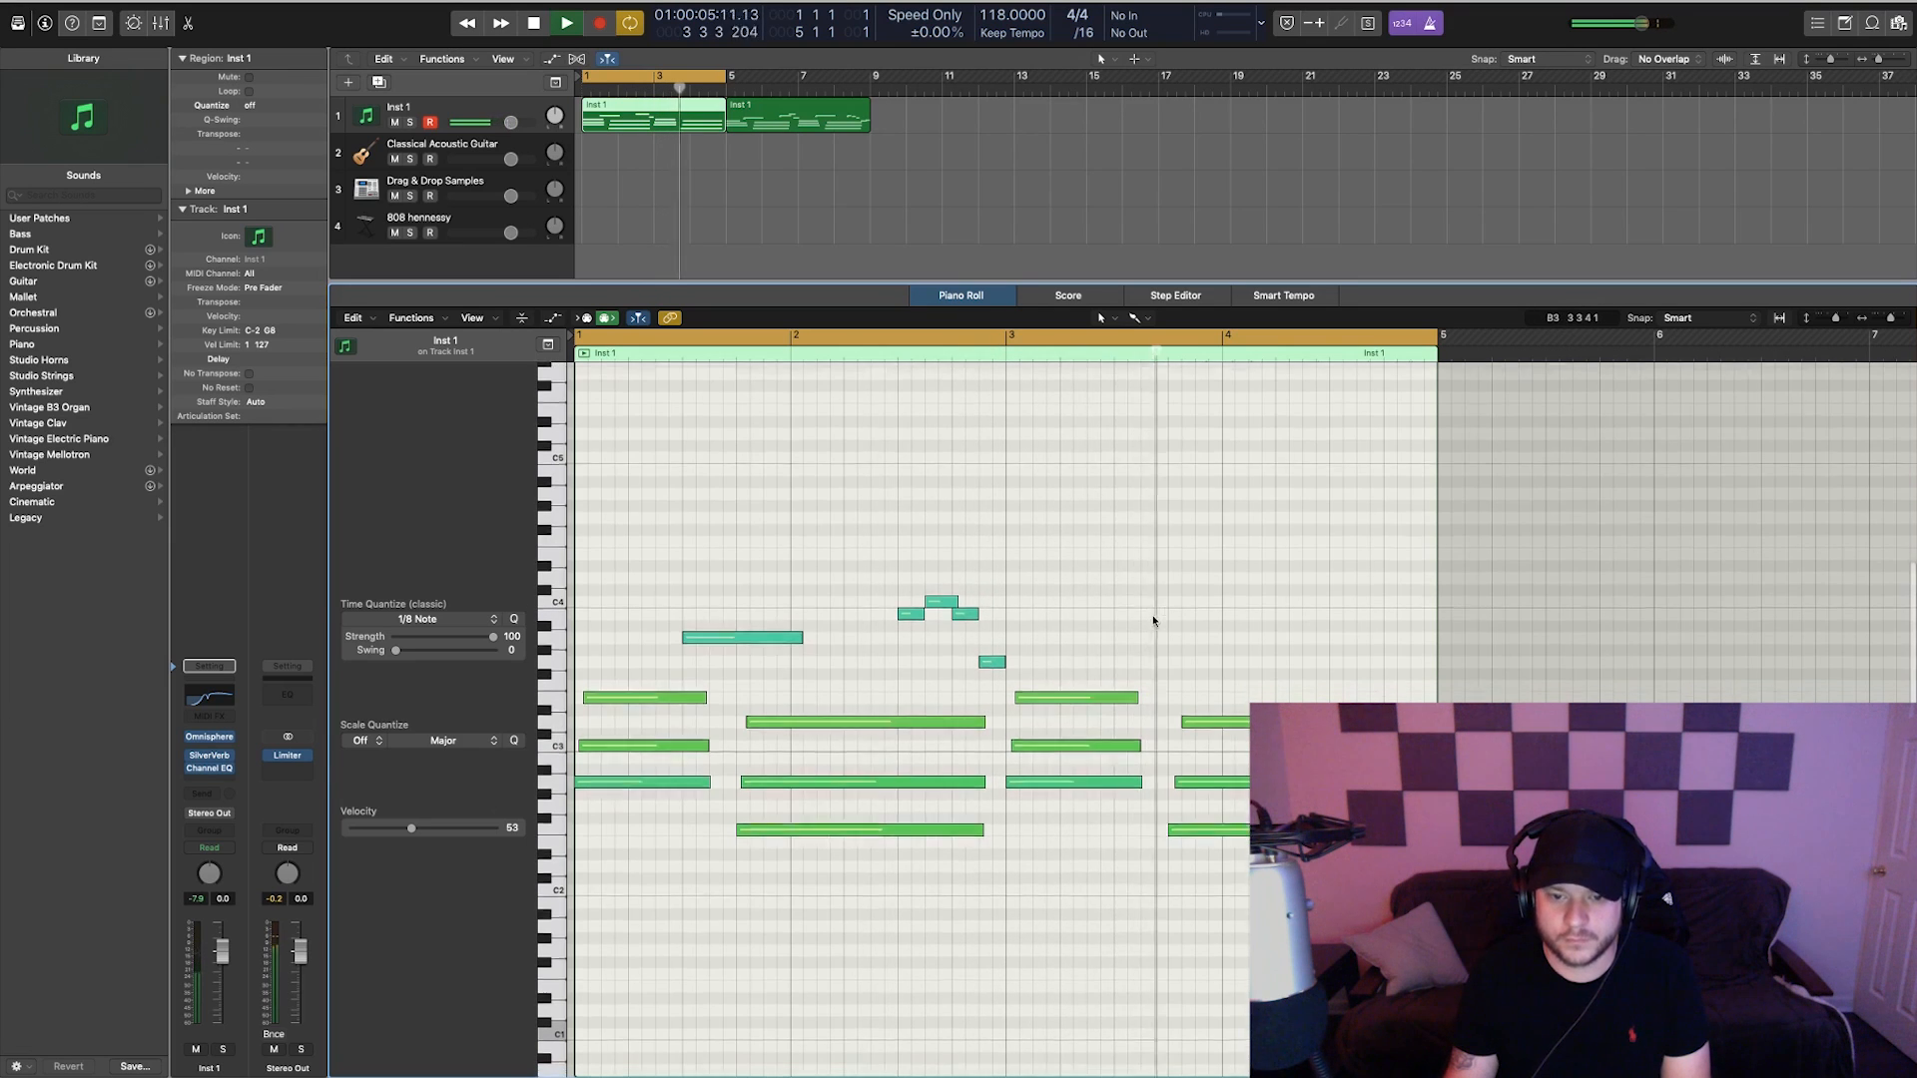
{"action": "key", "text": "space"}
{"action": "scroll", "coordinate": [1153, 620], "scroll_direction": "down", "scroll_amount": 1}
{"action": "left_click_drag", "start_coordinate": [694, 540], "coordinate": [1006, 677]}
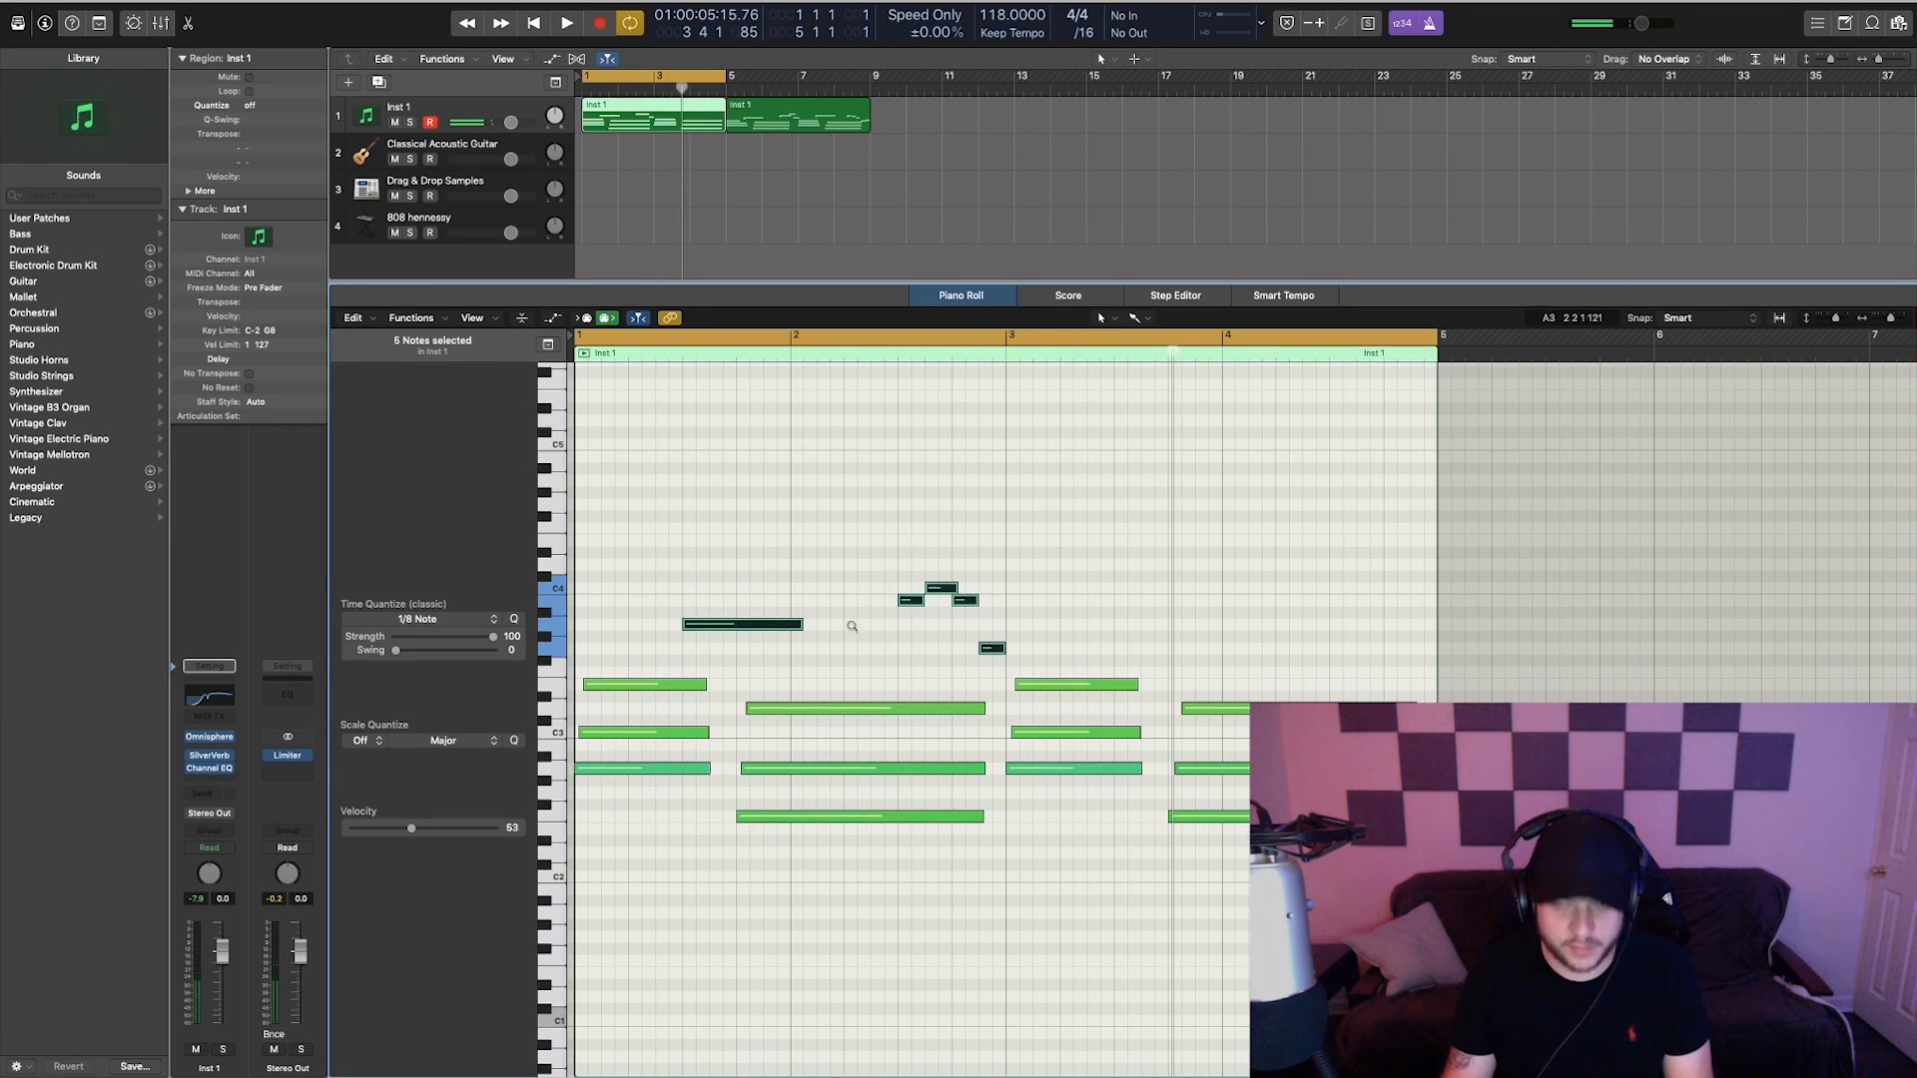
{"action": "left_click_drag", "start_coordinate": [744, 628], "coordinate": [1161, 629]}
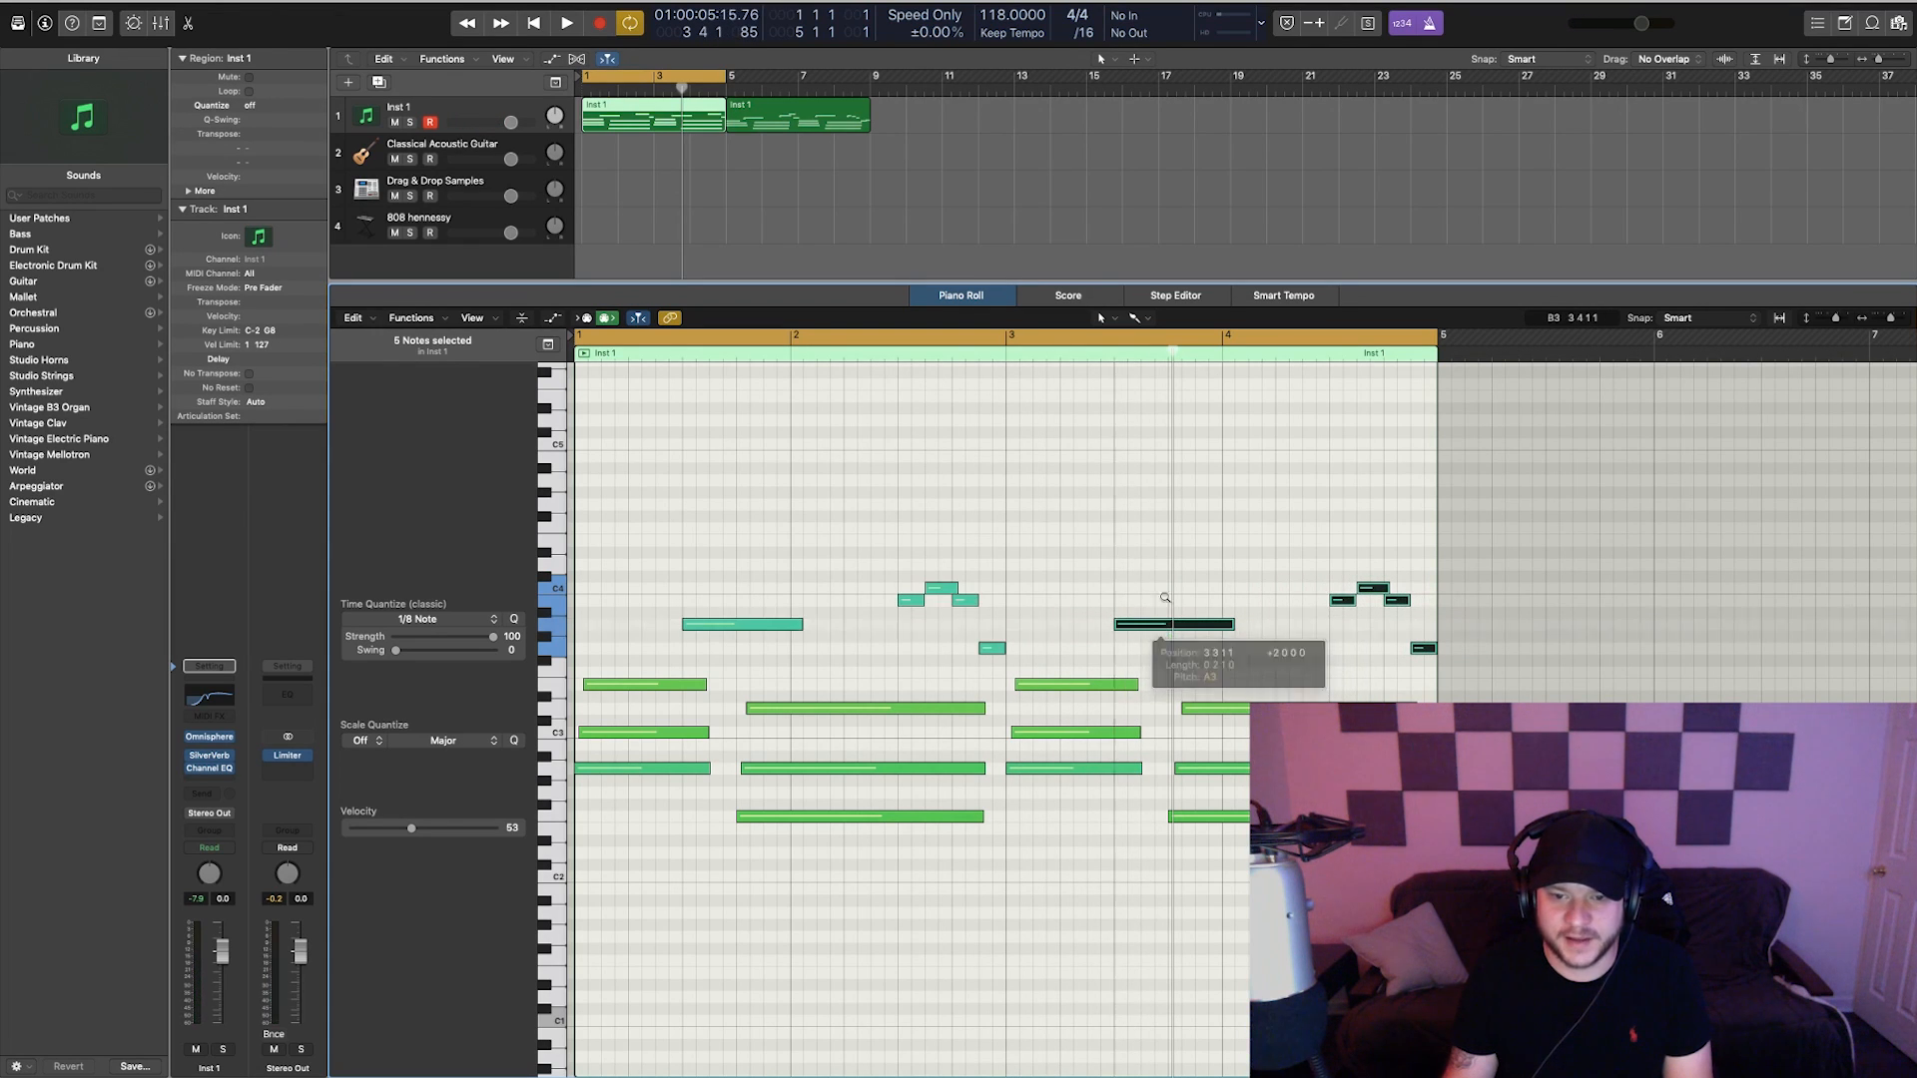
{"action": "left_click", "coordinate": [1017, 572]}
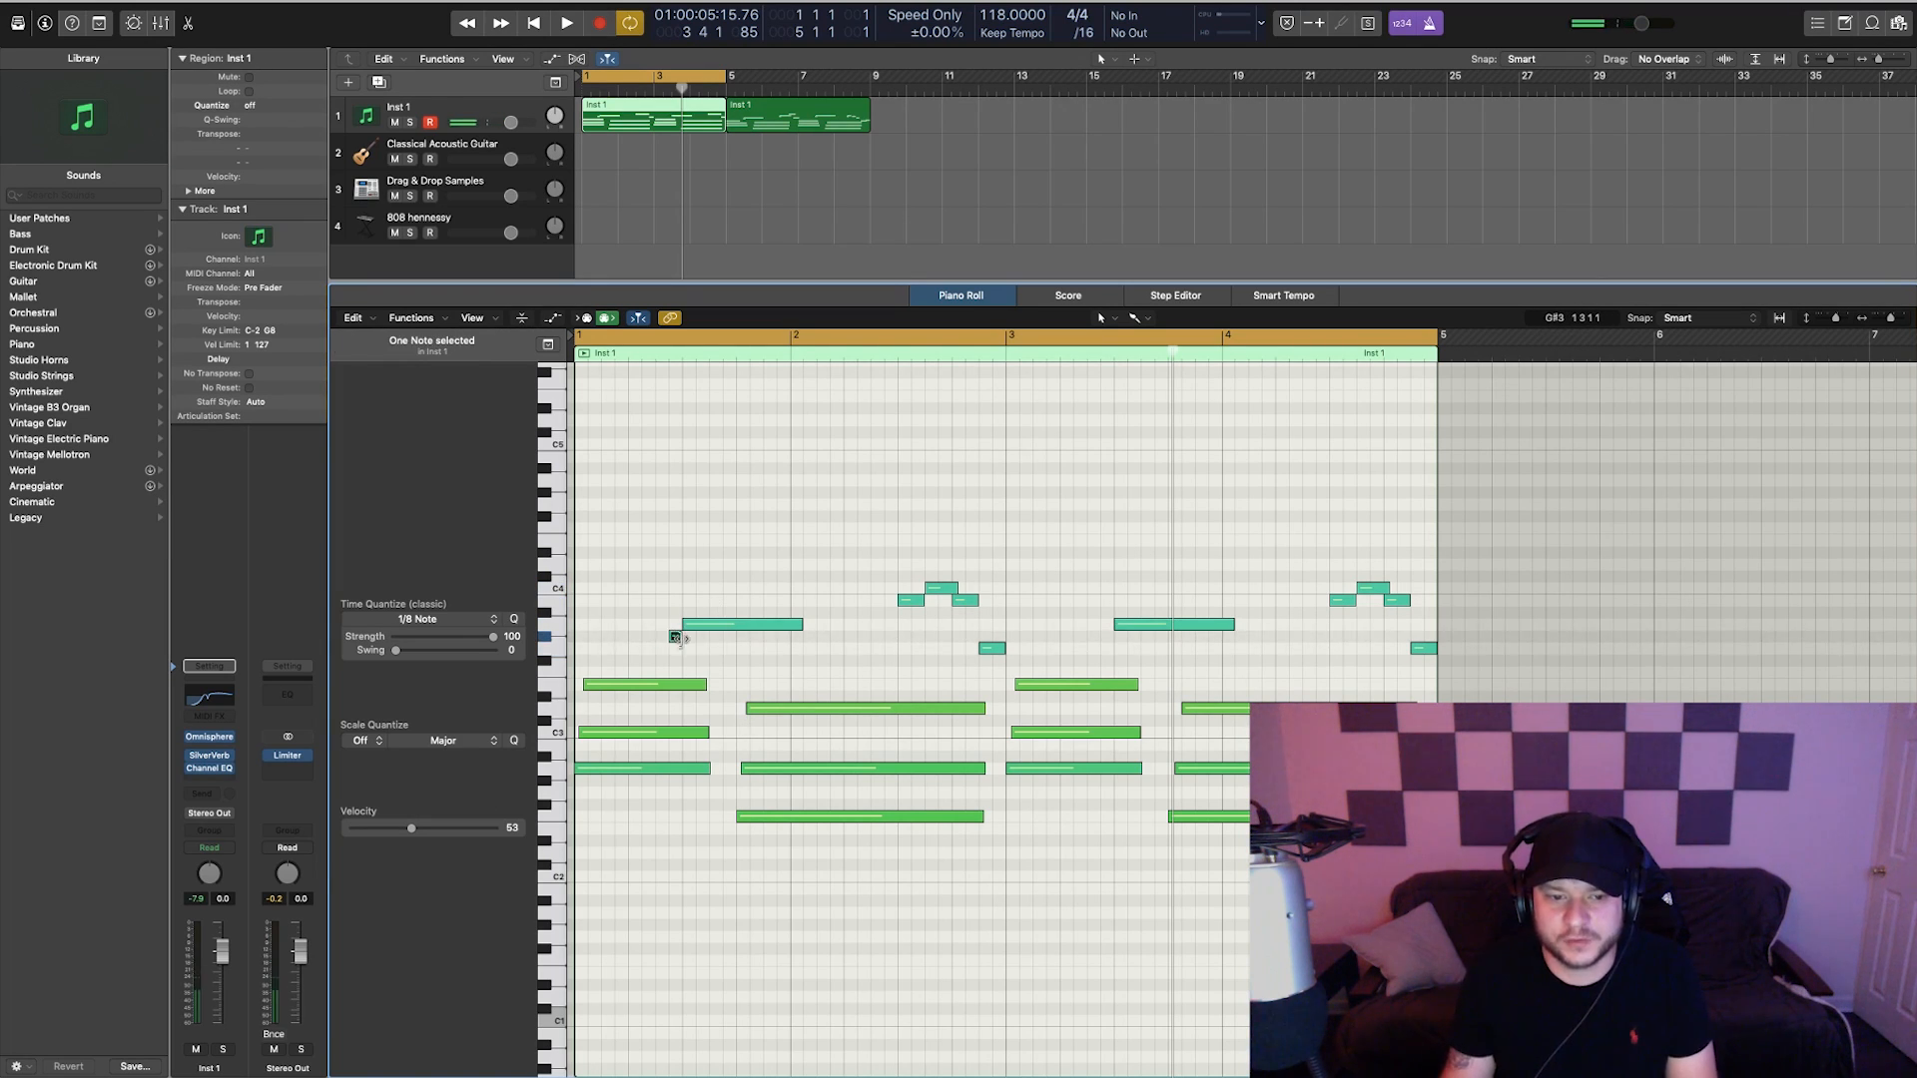
- Add a short G#3 grace note leading into the A3 melody note in bar 1 and play it back
{"action": "left_click_drag", "start_coordinate": [681, 639], "coordinate": [687, 639]}
{"action": "left_click", "coordinate": [718, 457]}
{"action": "key", "text": "space"}
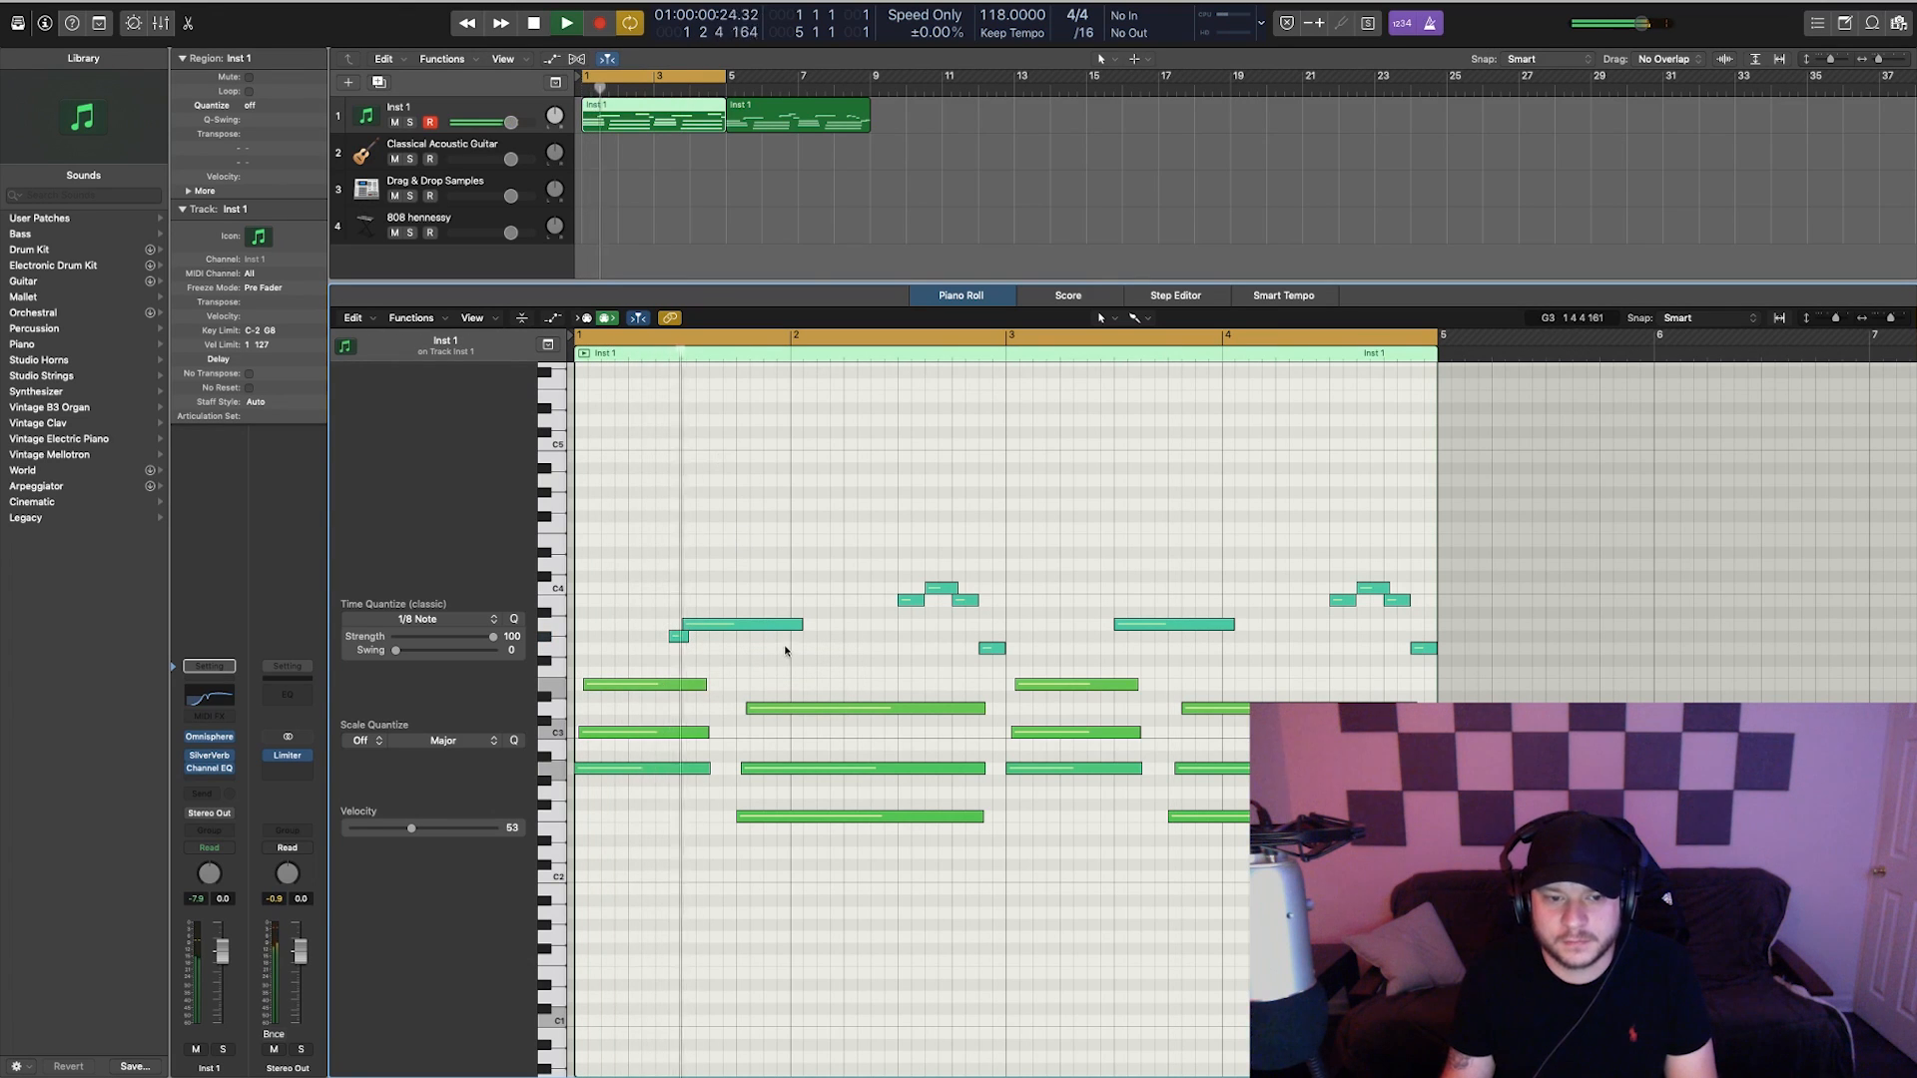
{"action": "key", "text": "space"}
- Trim the G#3 grace note in bar 1 at its start and end so it barely overlaps the A3 note, and play it back
{"action": "key", "text": "super+Right"}
{"action": "key", "text": "super+Right"}
{"action": "key", "text": "super+Right"}
{"action": "scroll", "coordinate": [693, 656], "scroll_direction": "left", "scroll_amount": 3}
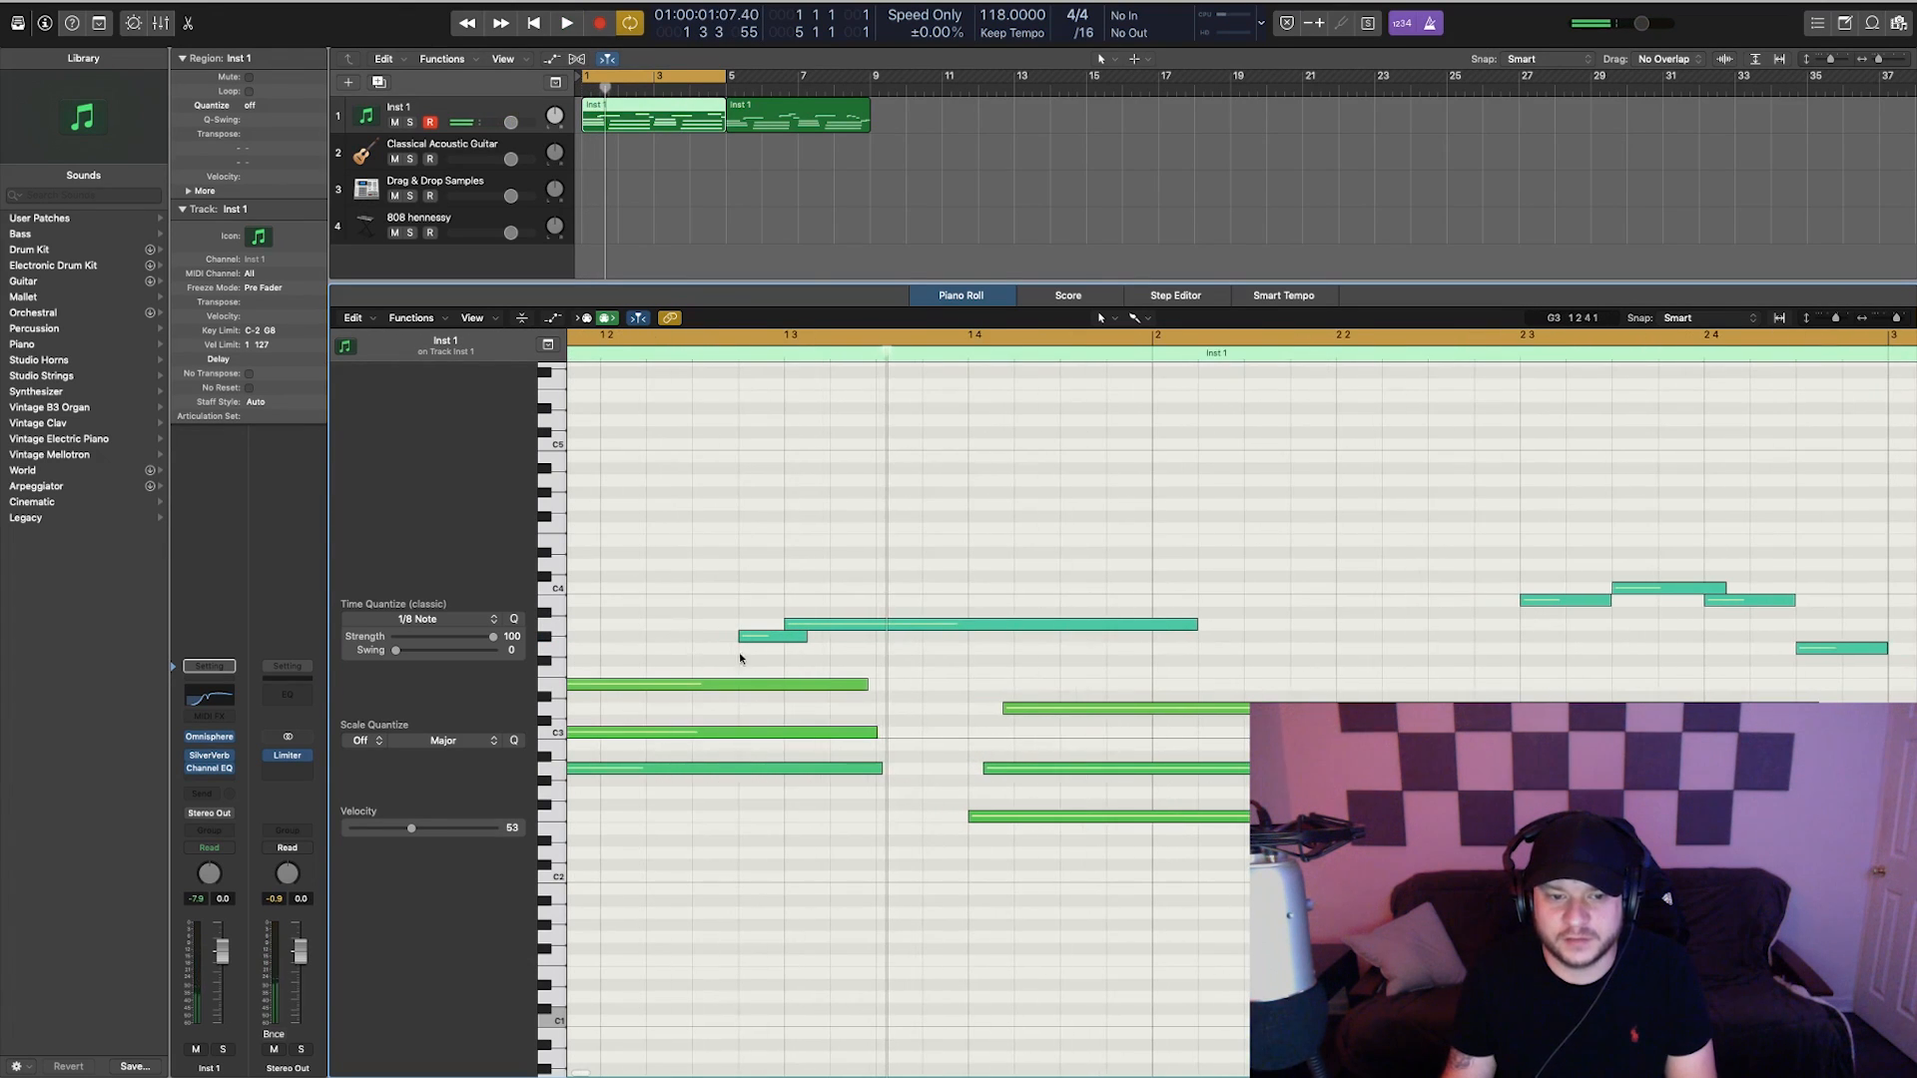
{"action": "left_click_drag", "start_coordinate": [742, 640], "coordinate": [800, 637]}
{"action": "left_click", "coordinate": [817, 574]}
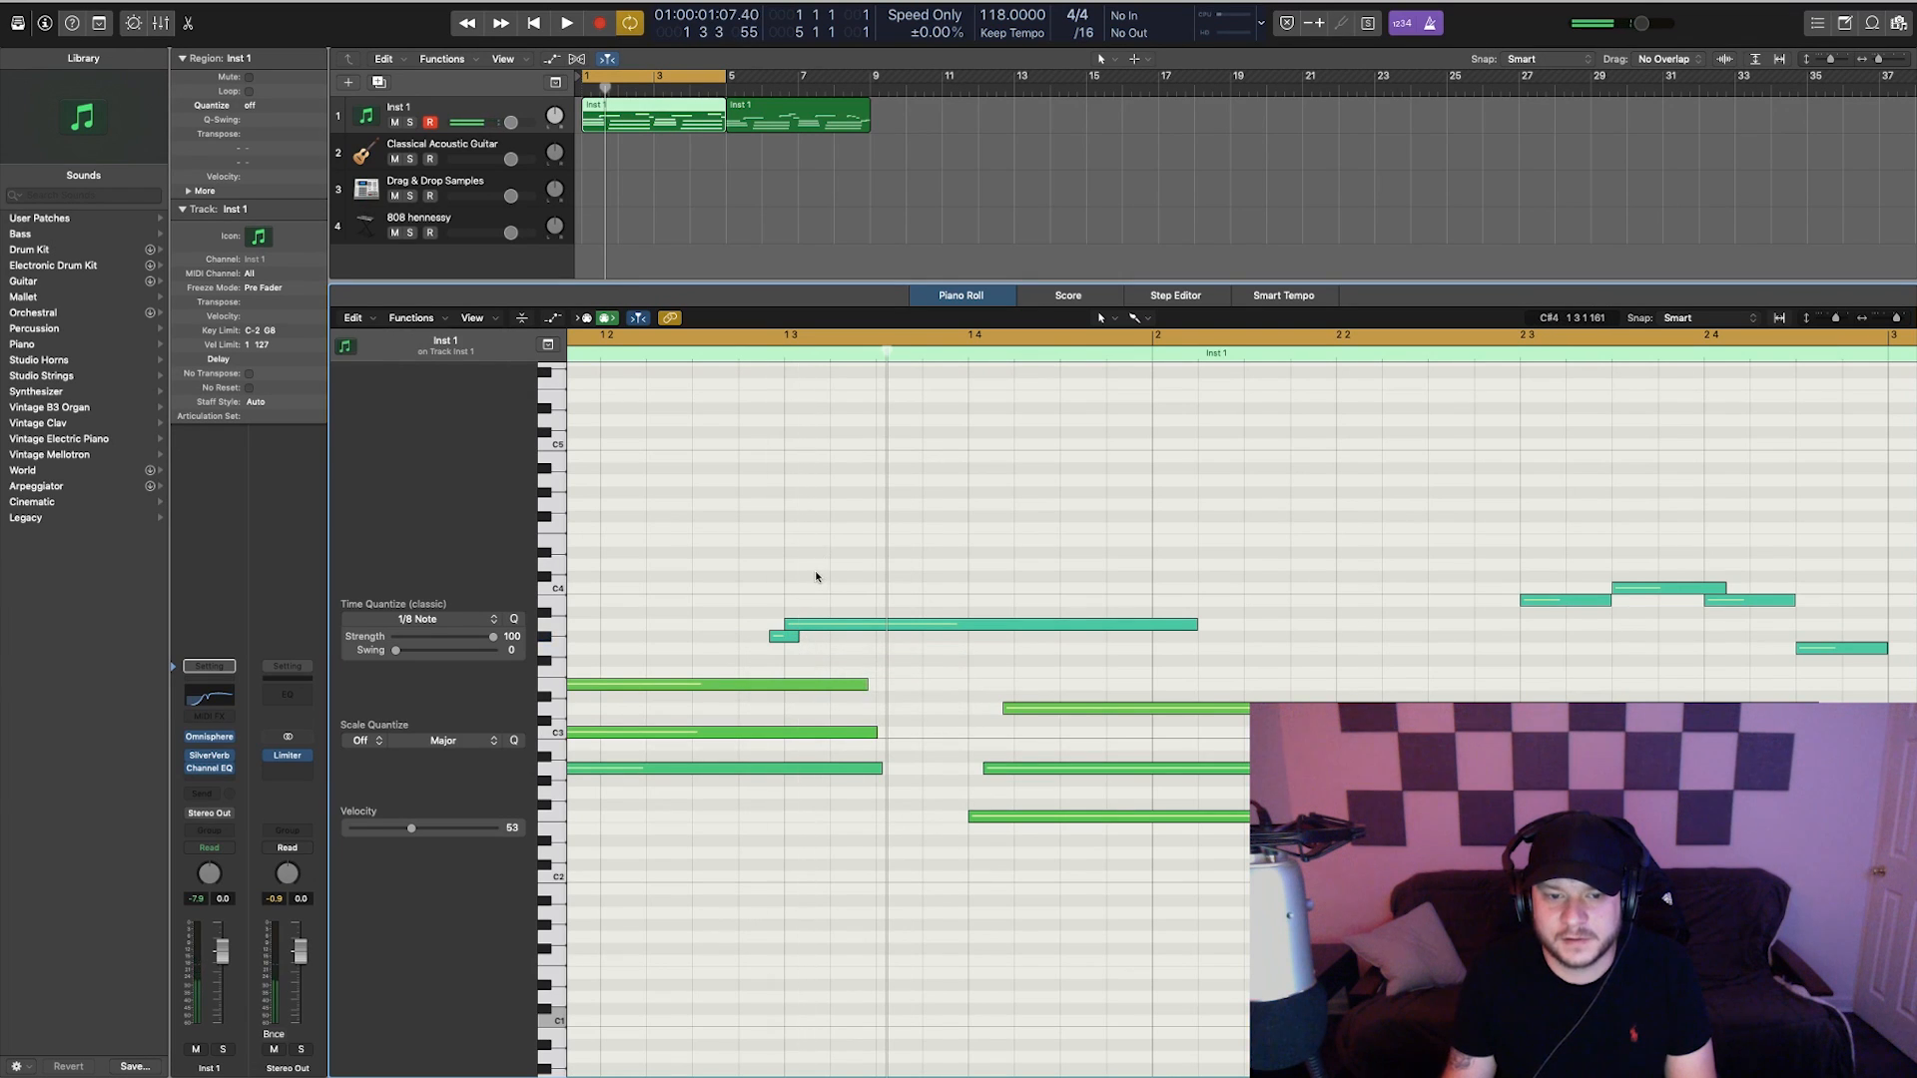
{"action": "key", "text": "space"}
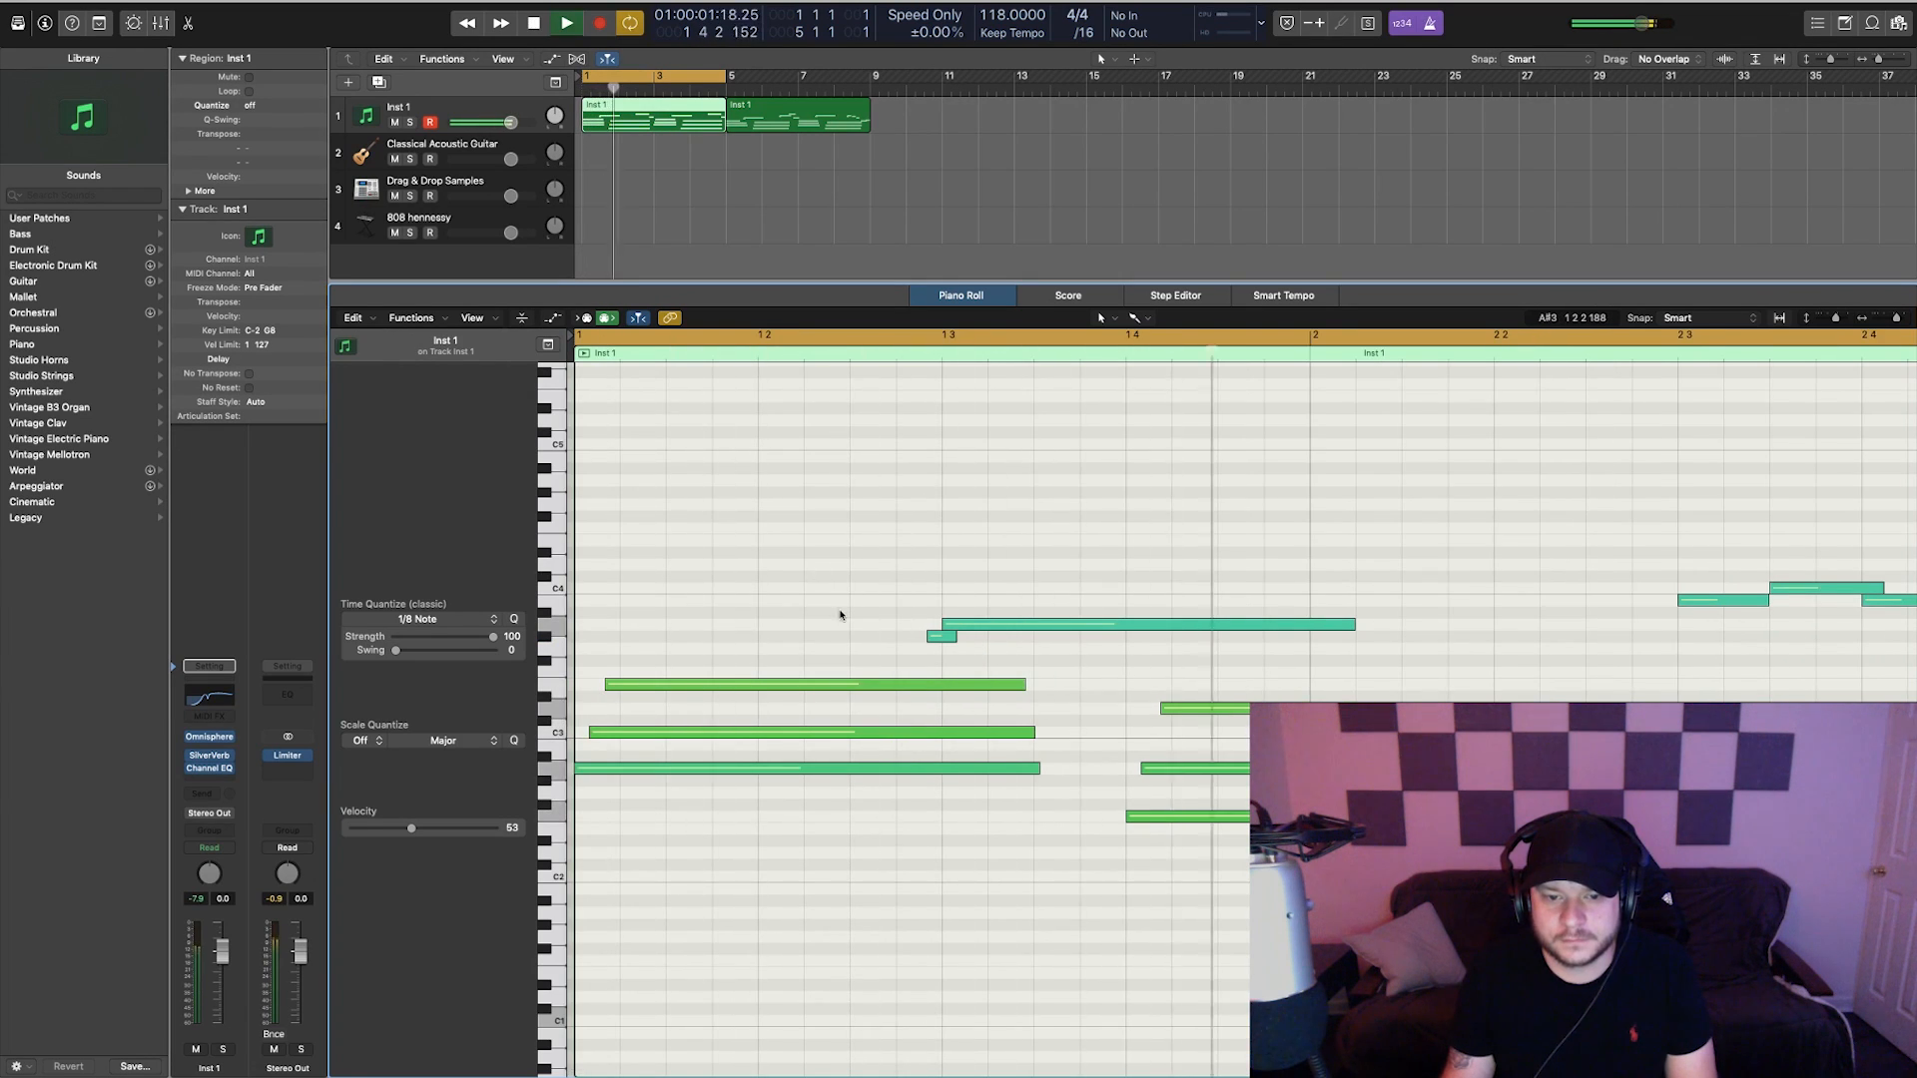
{"action": "key", "text": "space"}
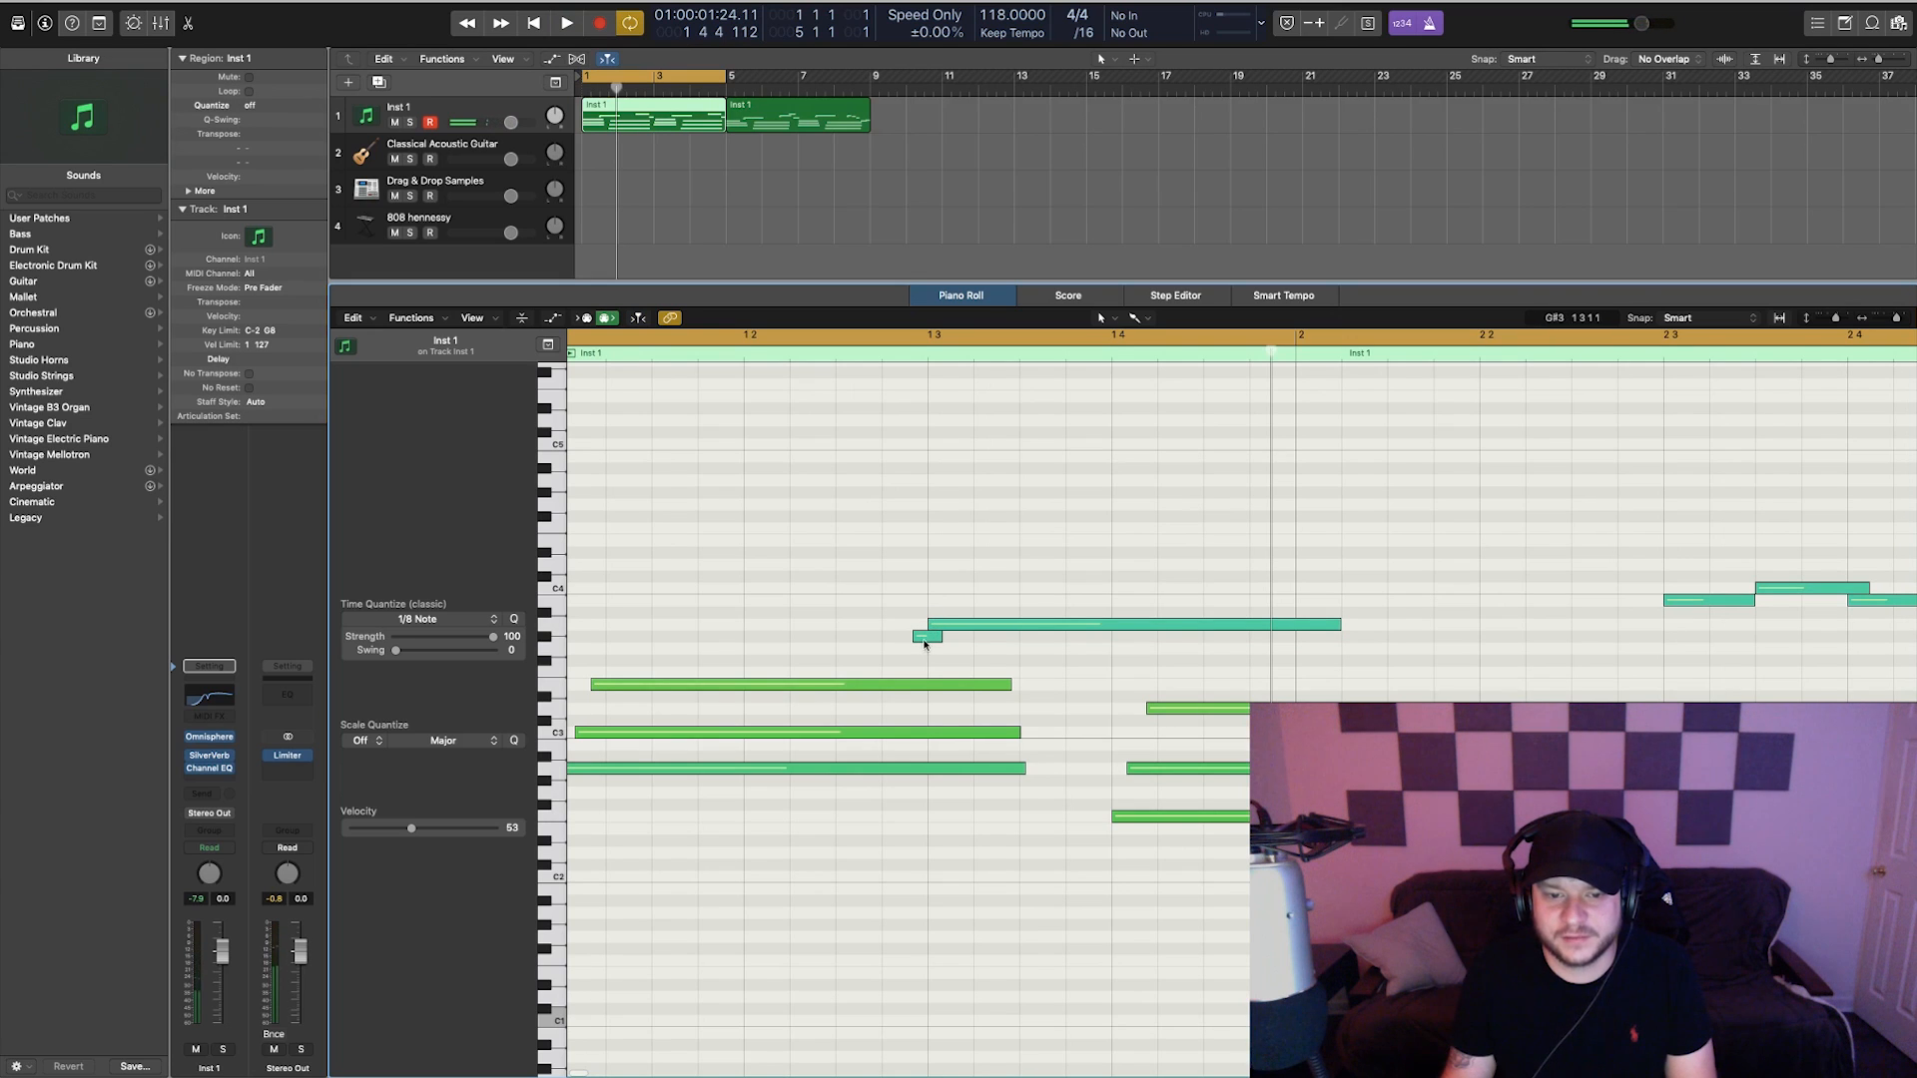
{"action": "key", "text": "space"}
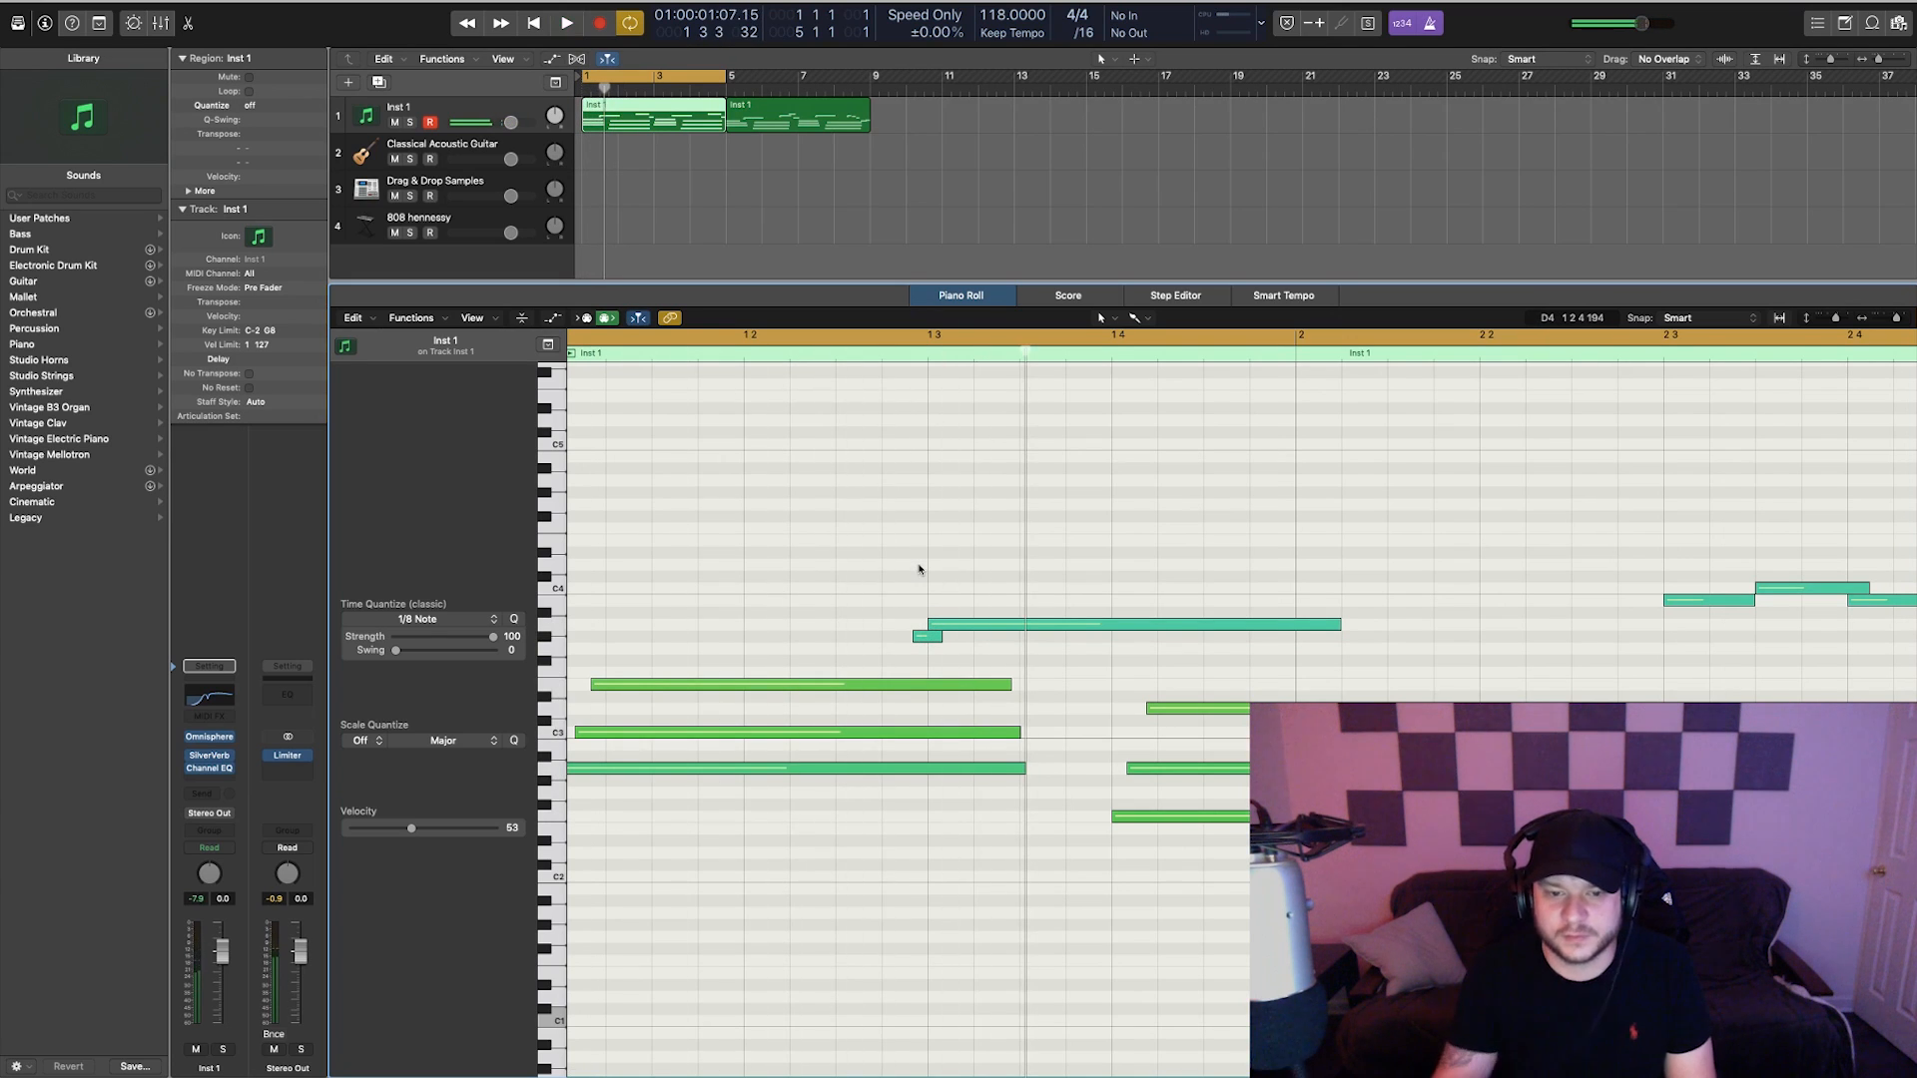
- Add an A#3 note before the B3 note in bar 2, trim it to a very short grace note, and play it back
{"action": "scroll", "coordinate": [919, 569], "scroll_direction": "right", "scroll_amount": 5}
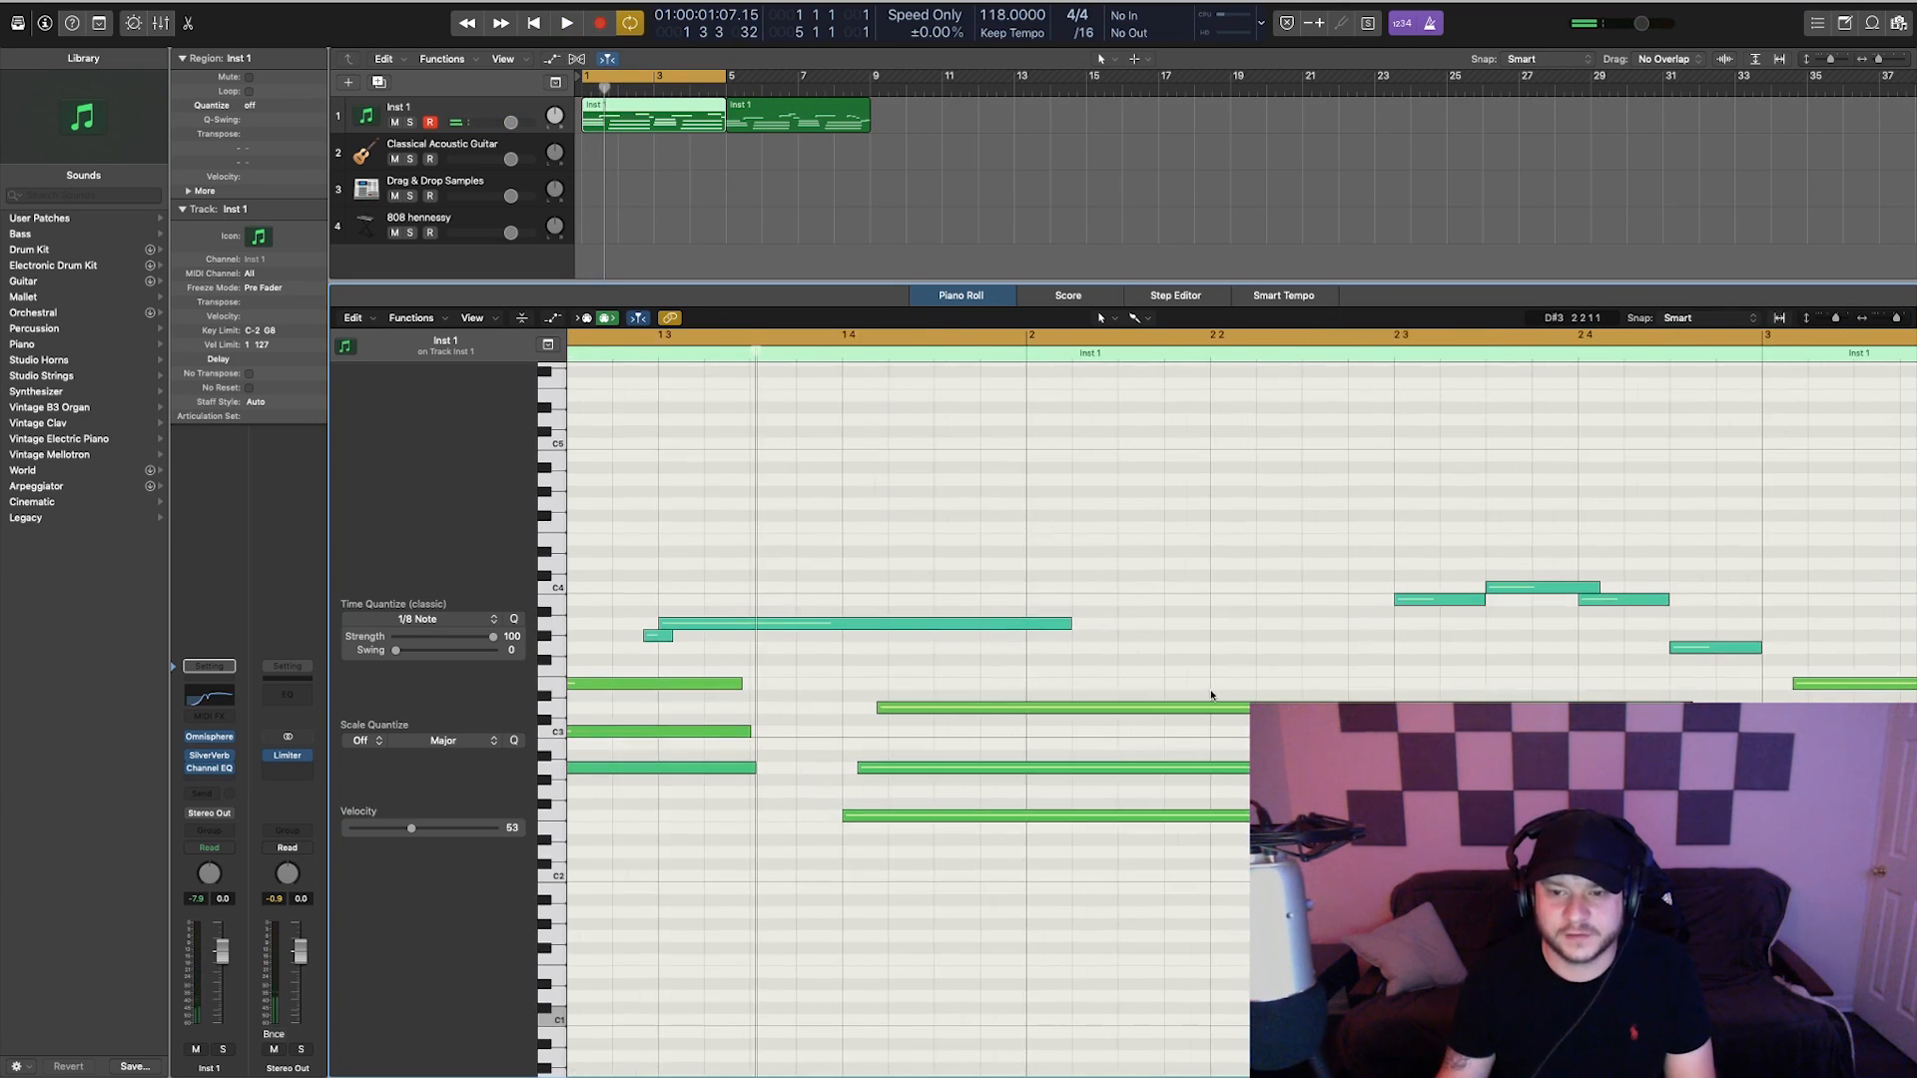
{"action": "left_click", "coordinate": [1324, 613]}
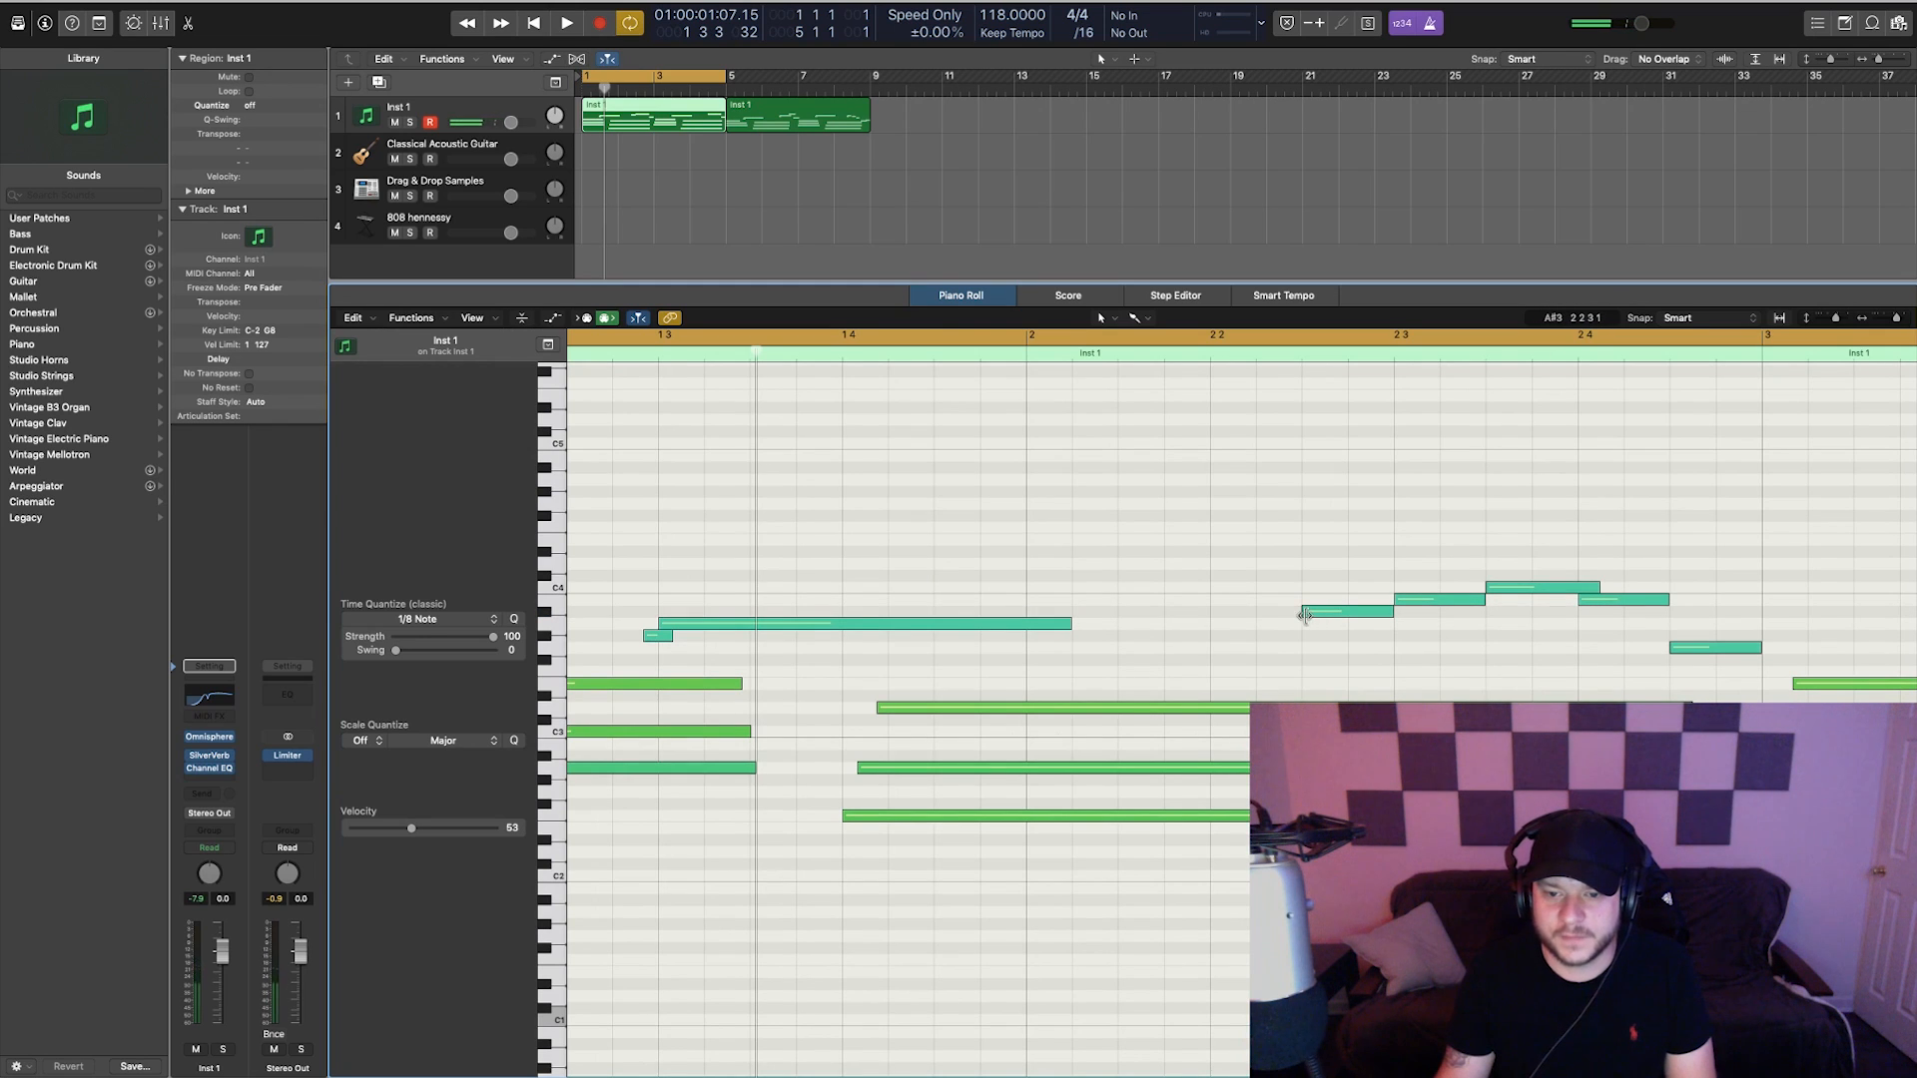
{"action": "left_click_drag", "start_coordinate": [1305, 614], "coordinate": [1389, 617]}
{"action": "key", "text": "space"}
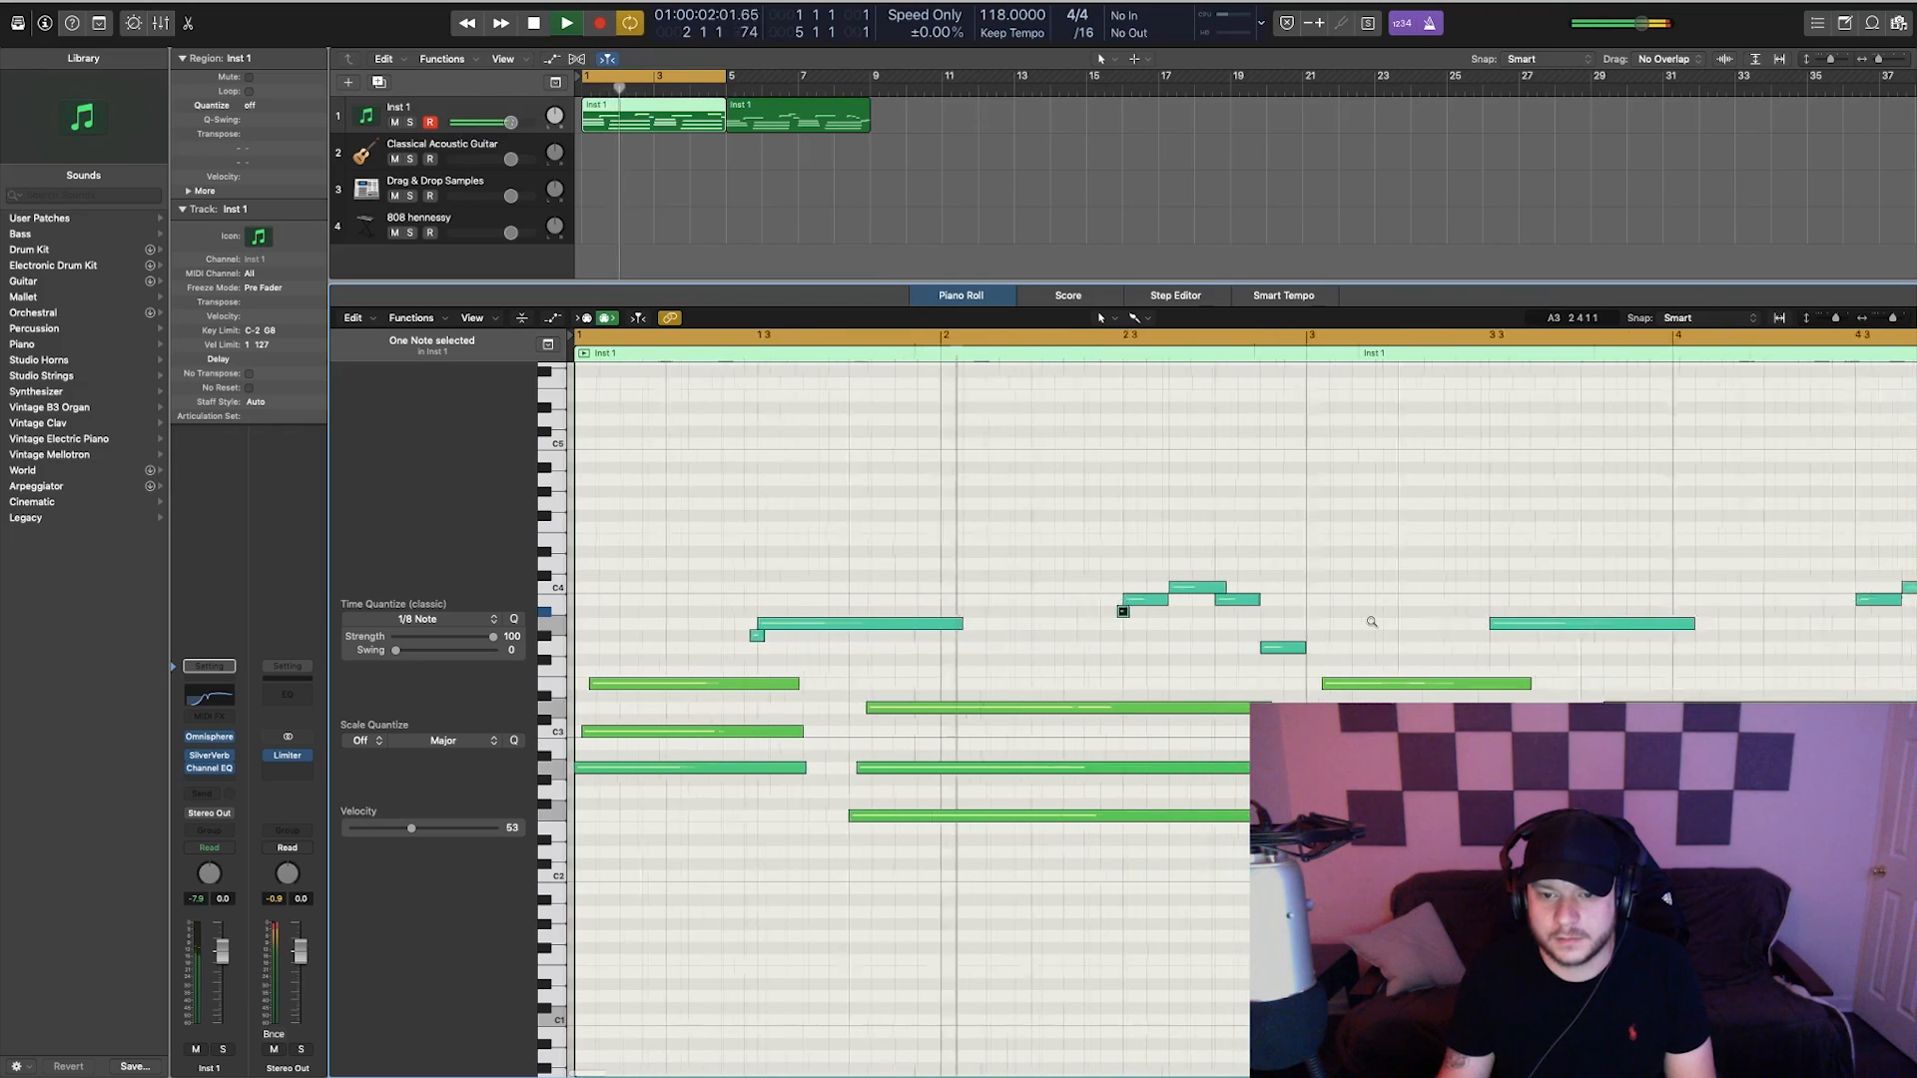
{"action": "scroll", "coordinate": [1371, 622], "scroll_direction": "down", "scroll_amount": 2}
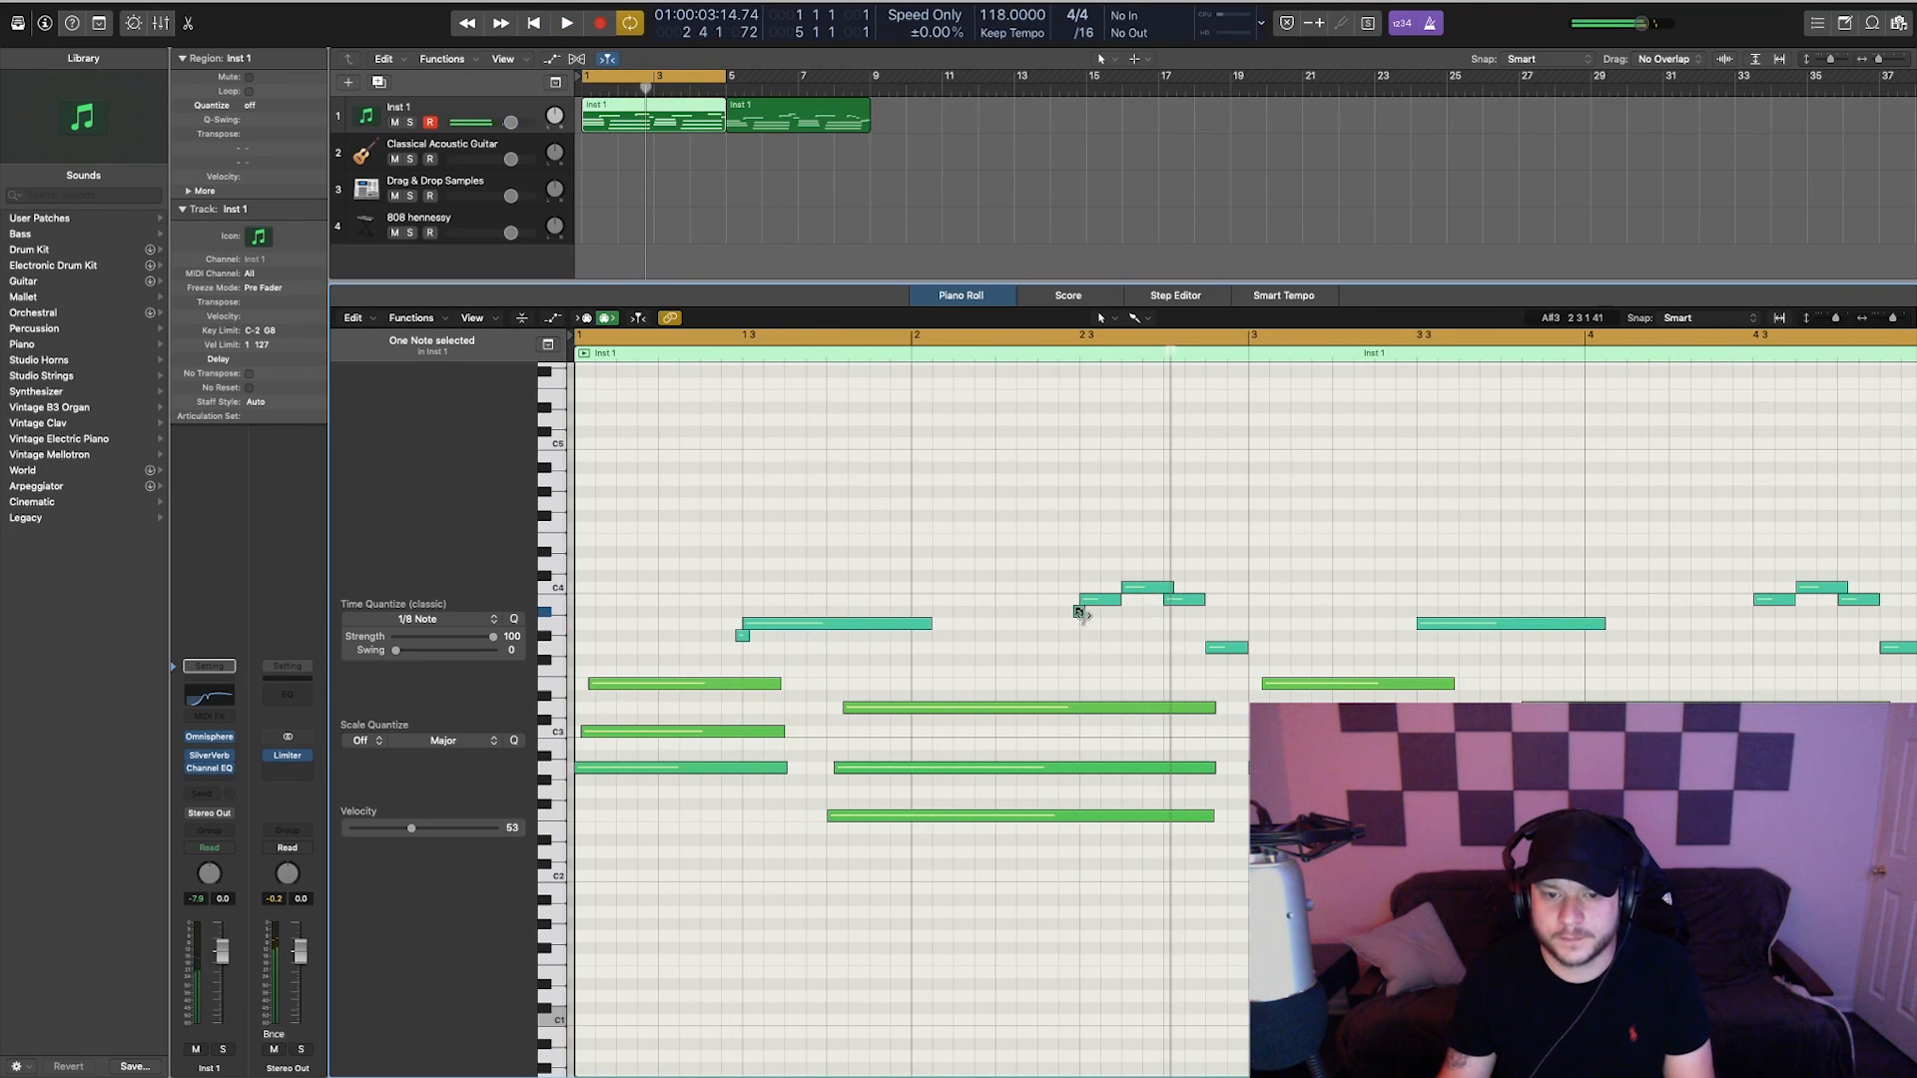
- Lower the A#3 grace note in bar 2 to A3 and play it back
{"action": "scroll", "coordinate": [1081, 614], "scroll_direction": "up", "scroll_amount": 4}
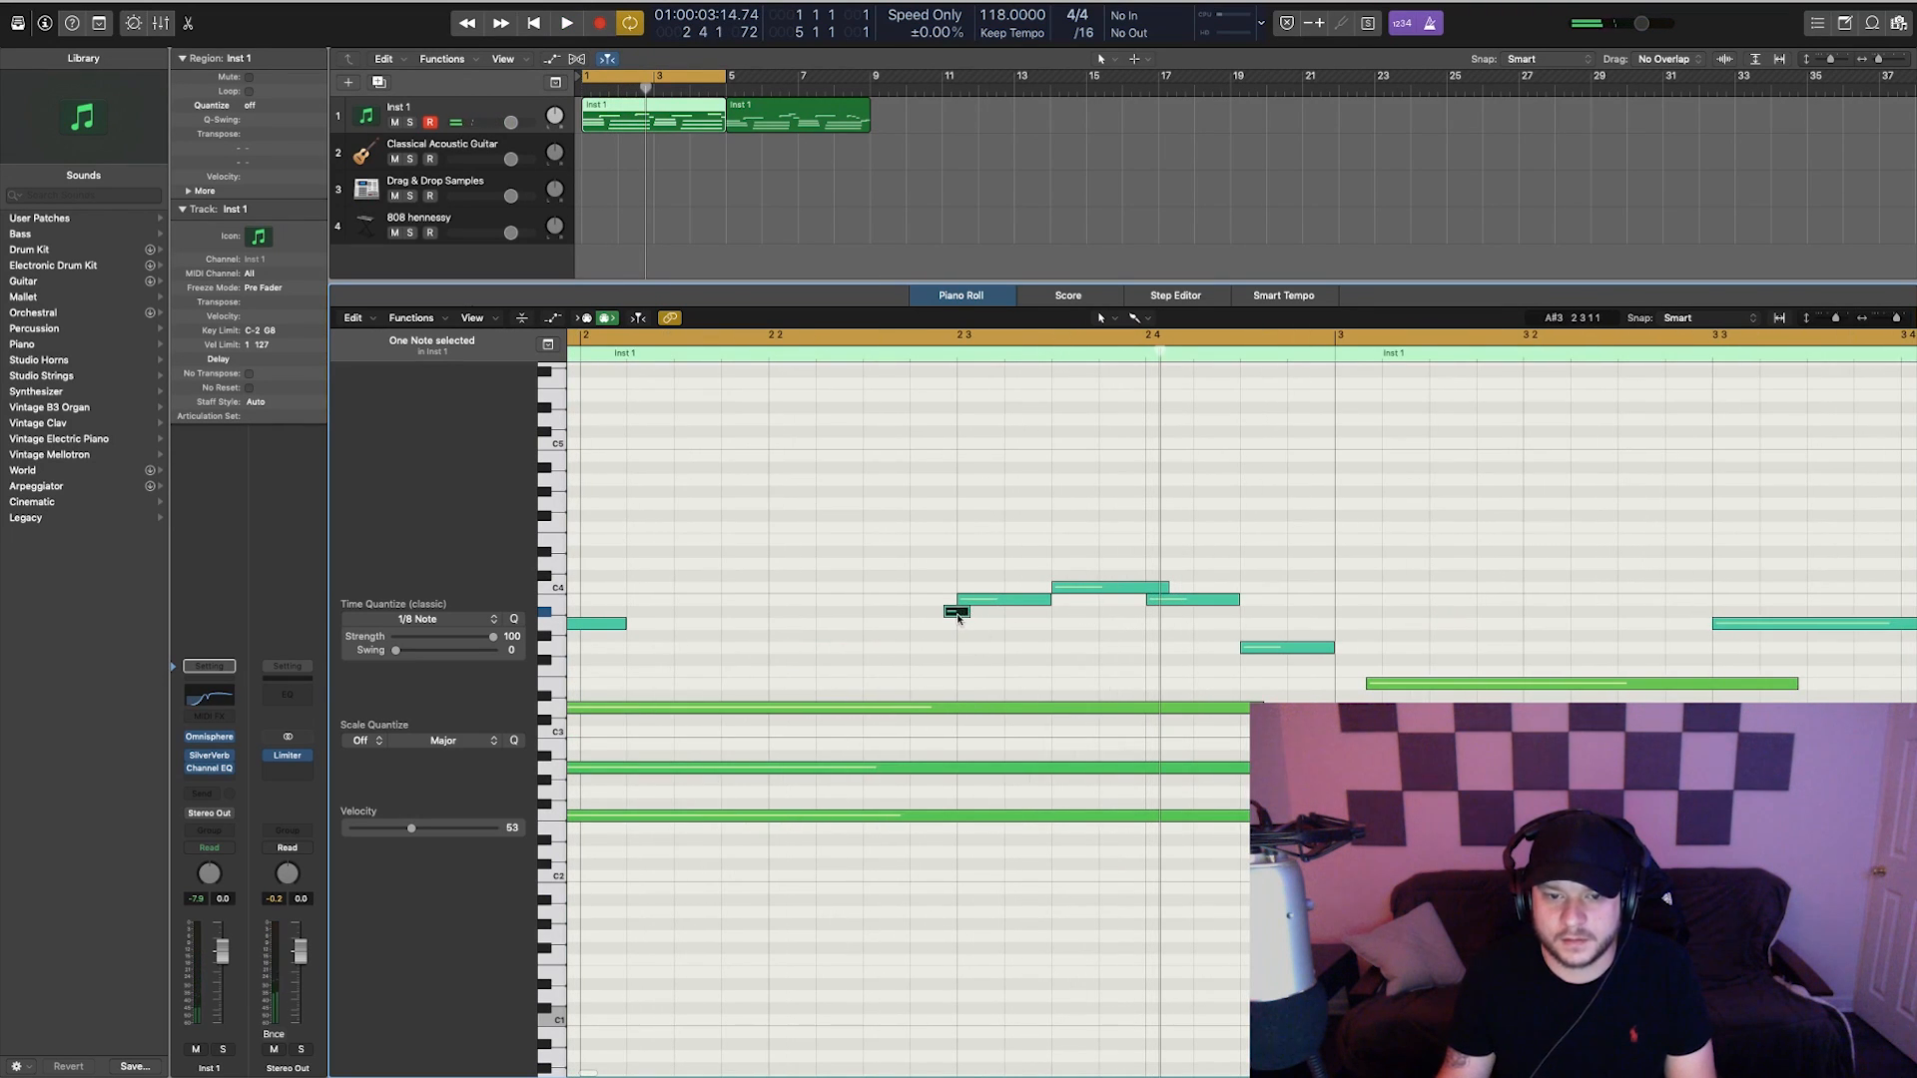
{"action": "left_click_drag", "start_coordinate": [954, 617], "coordinate": [951, 627]}
{"action": "left_click", "coordinate": [989, 625]}
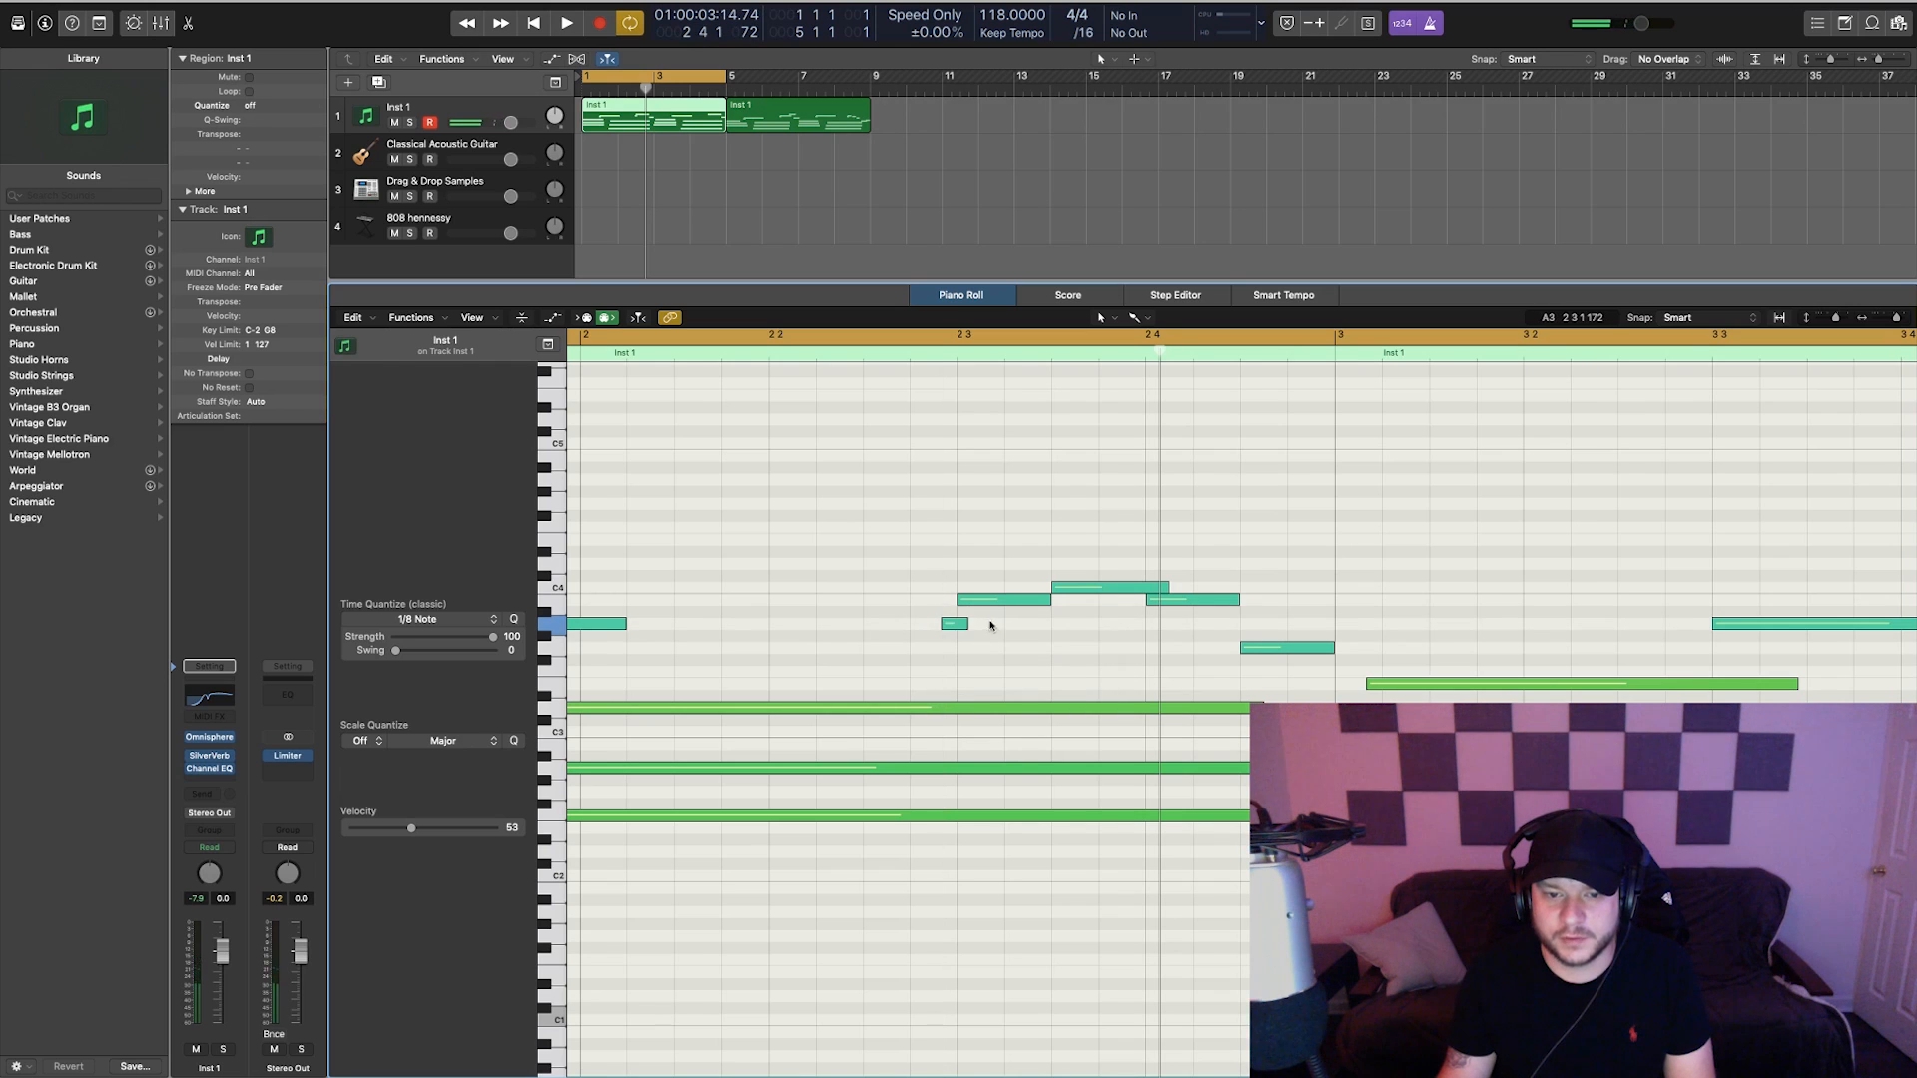
{"action": "key", "text": "space"}
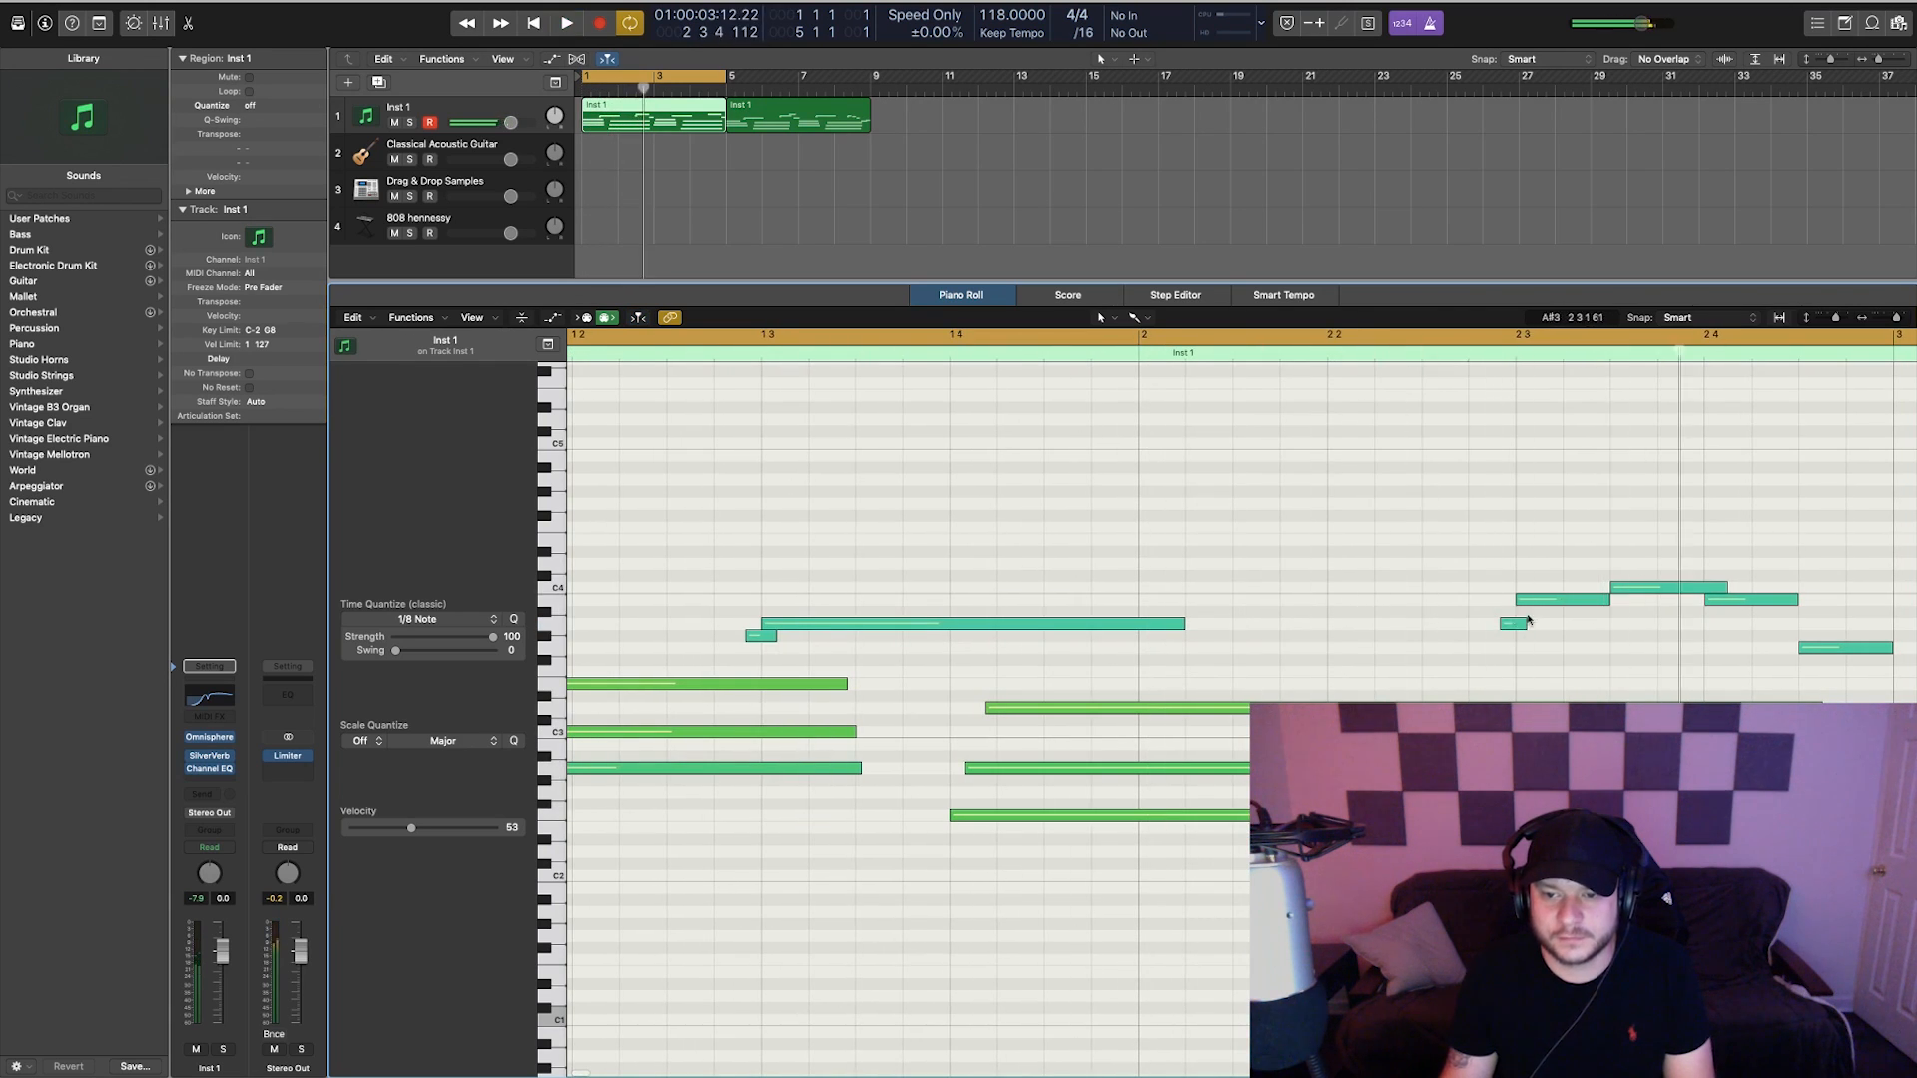
- Raise bar 2's B3 note to C4 and the following C4 note to E4, play them back, and slightly shorten the E4 note
{"action": "left_click_drag", "start_coordinate": [1524, 601], "coordinate": [1441, 552]}
{"action": "key", "text": "space"}
{"action": "scroll", "coordinate": [1530, 604], "scroll_direction": "right", "scroll_amount": 5}
{"action": "key", "text": "space"}
{"action": "left_click", "coordinate": [1426, 587]}
{"action": "key", "text": "space"}
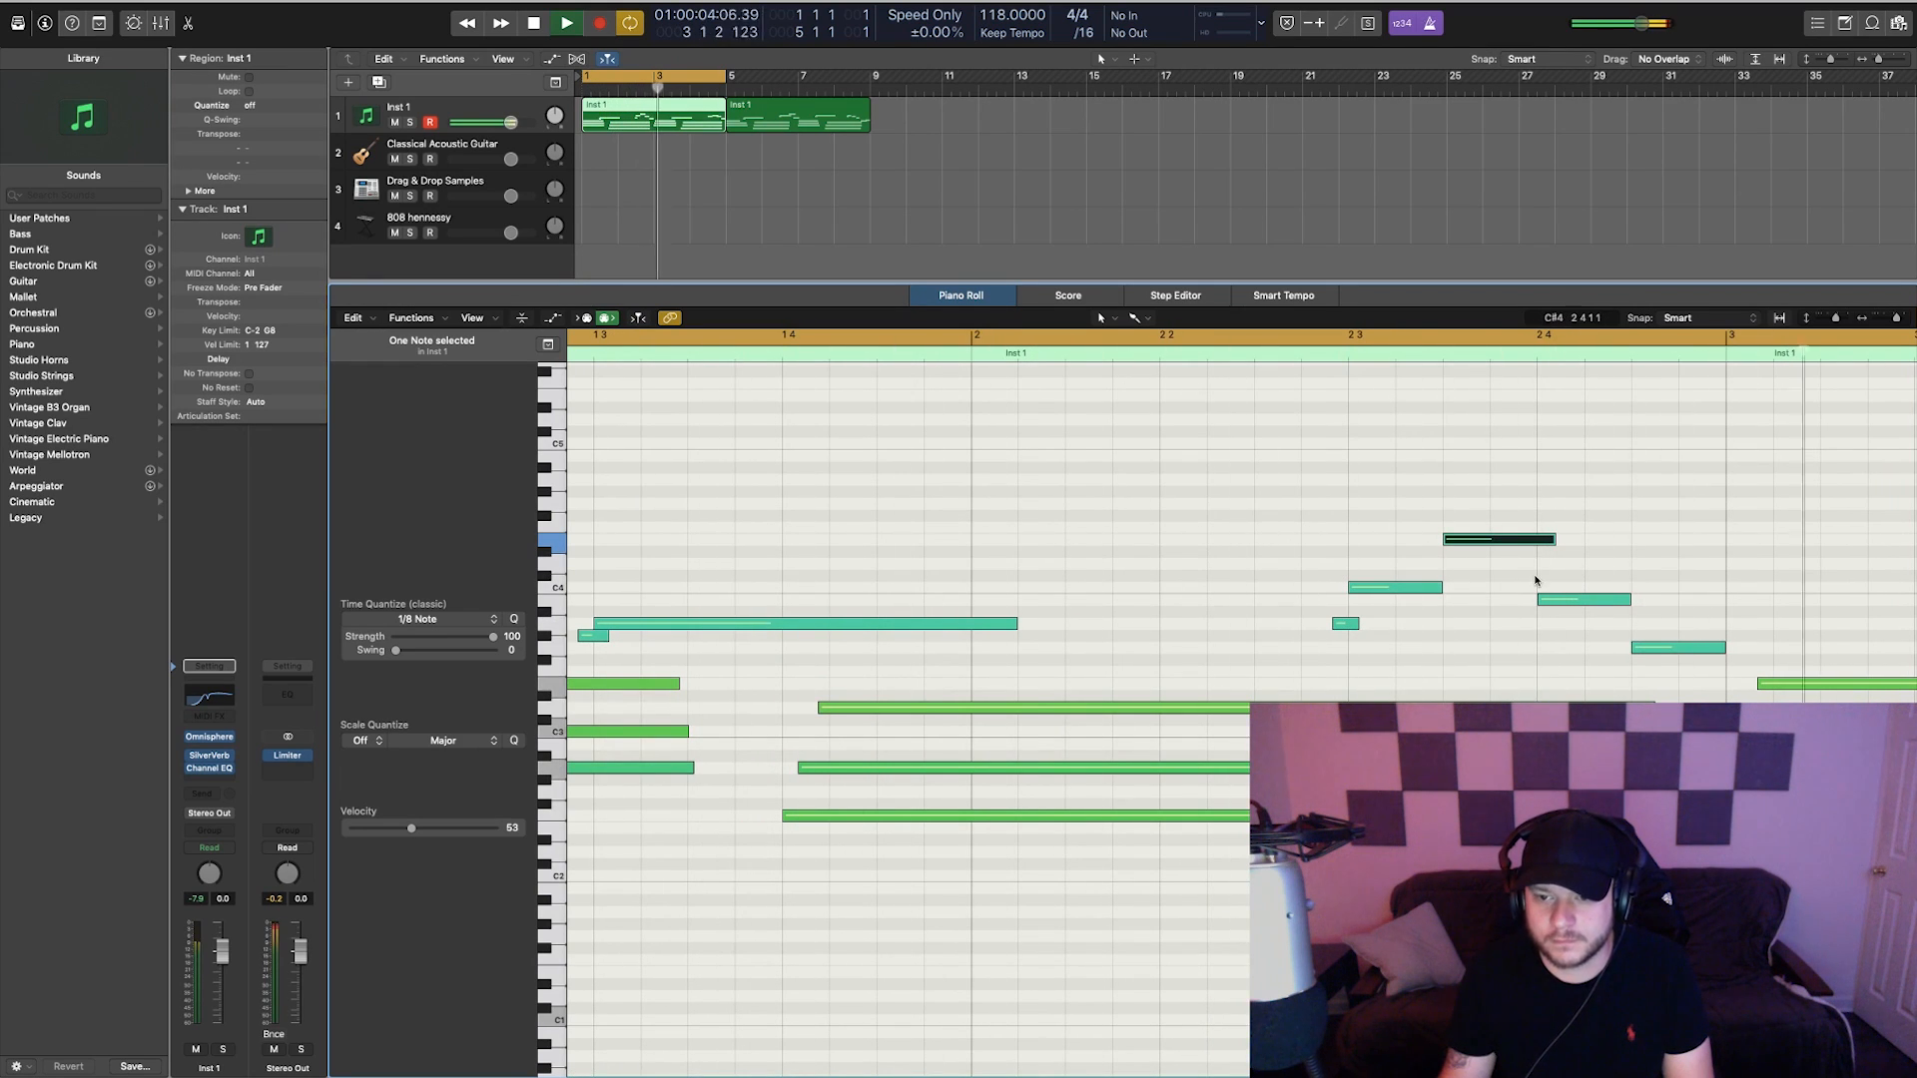
{"action": "key", "text": "space"}
{"action": "left_click_drag", "start_coordinate": [1553, 540], "coordinate": [1546, 544]}
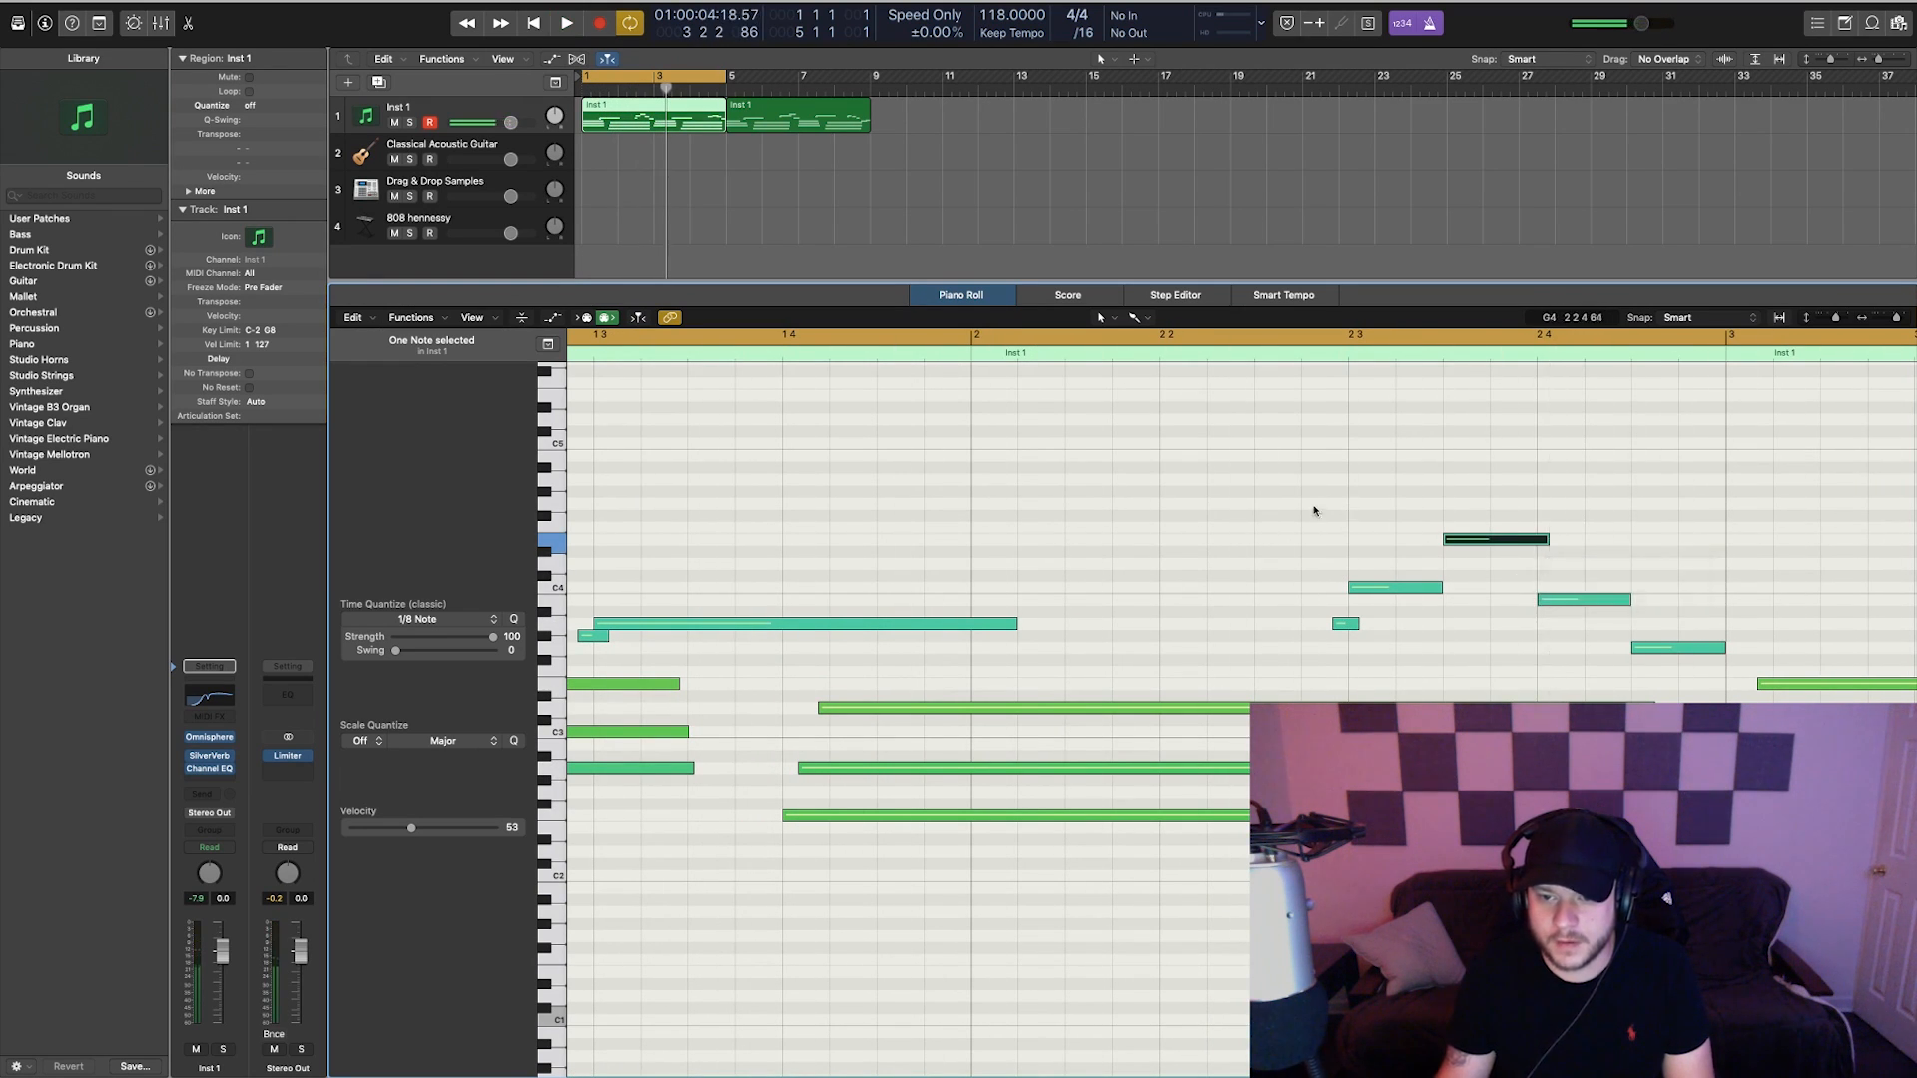
- Select all notes in the first two bars and show their Note Velocity in the automation/MIDI area
{"action": "scroll", "coordinate": [1378, 572], "scroll_direction": "down", "scroll_amount": 5}
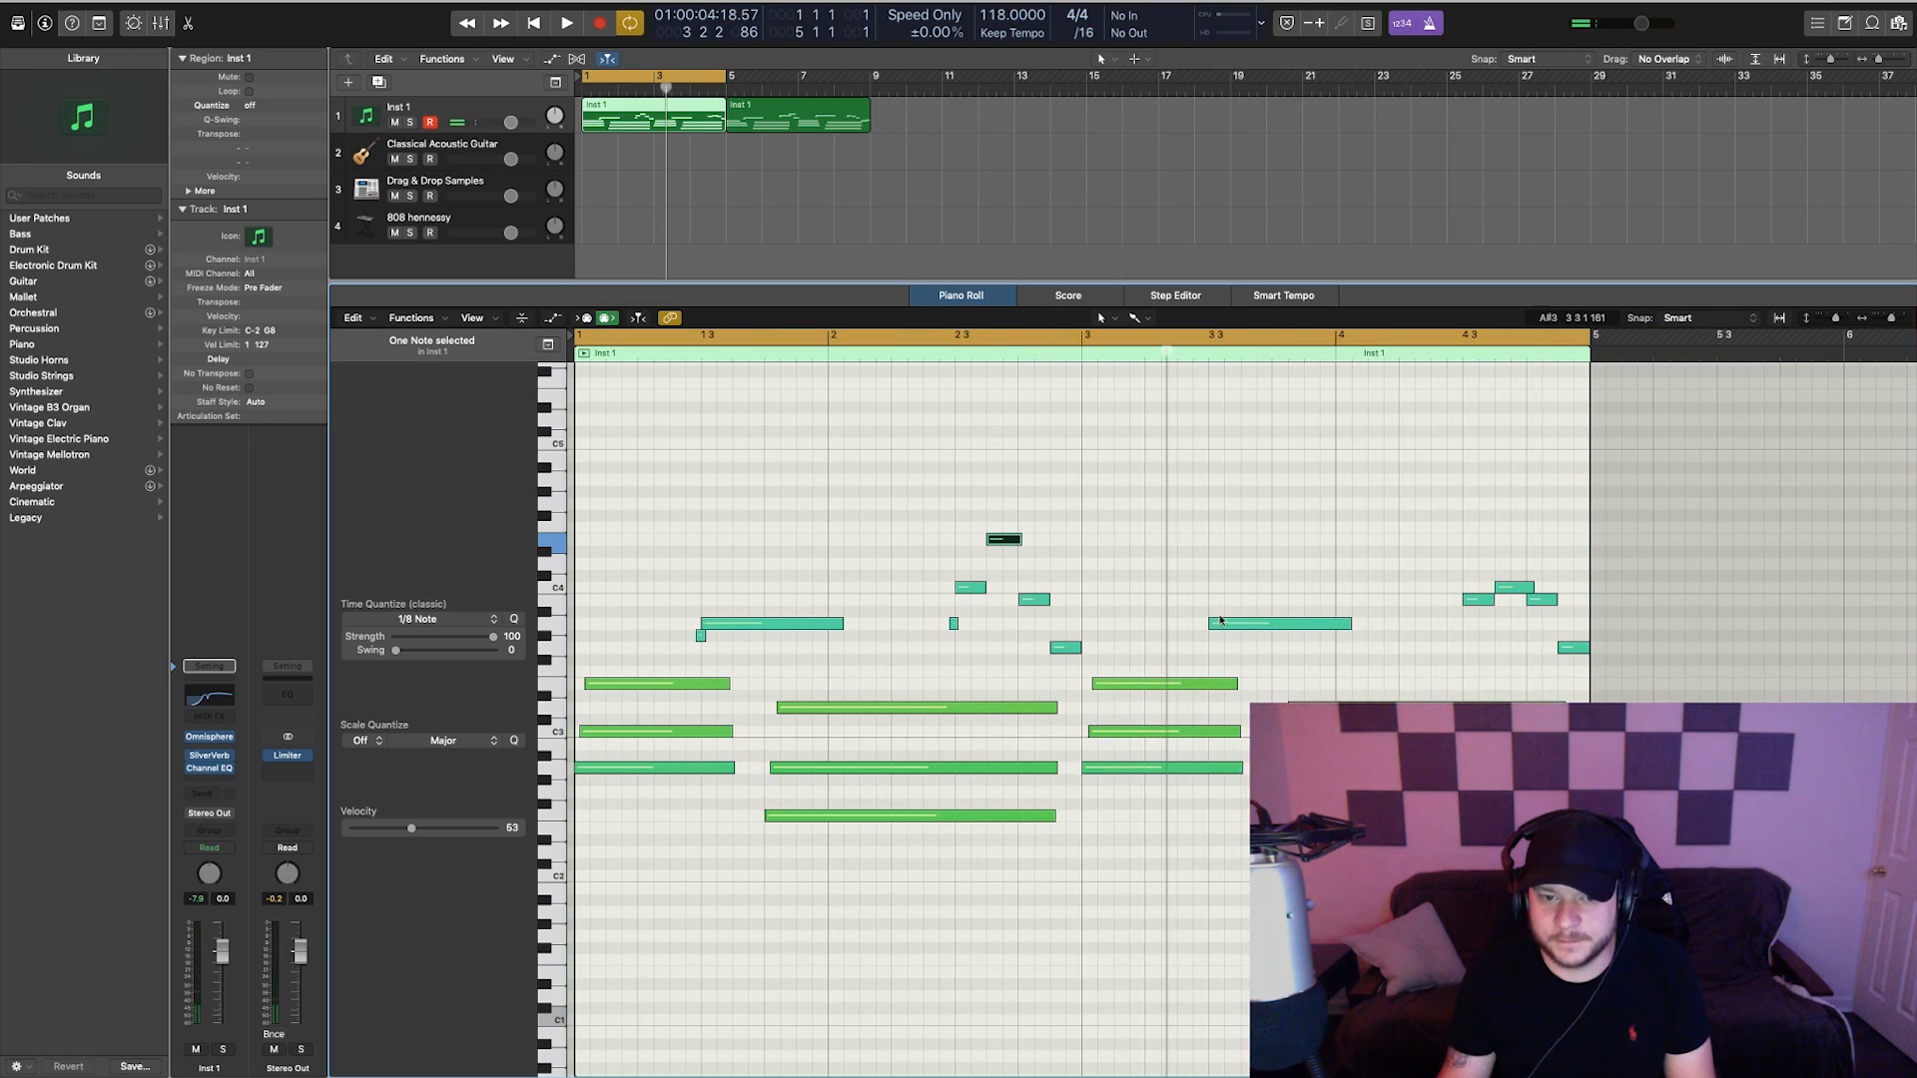
{"action": "left_click_drag", "start_coordinate": [623, 464], "coordinate": [1069, 884]}
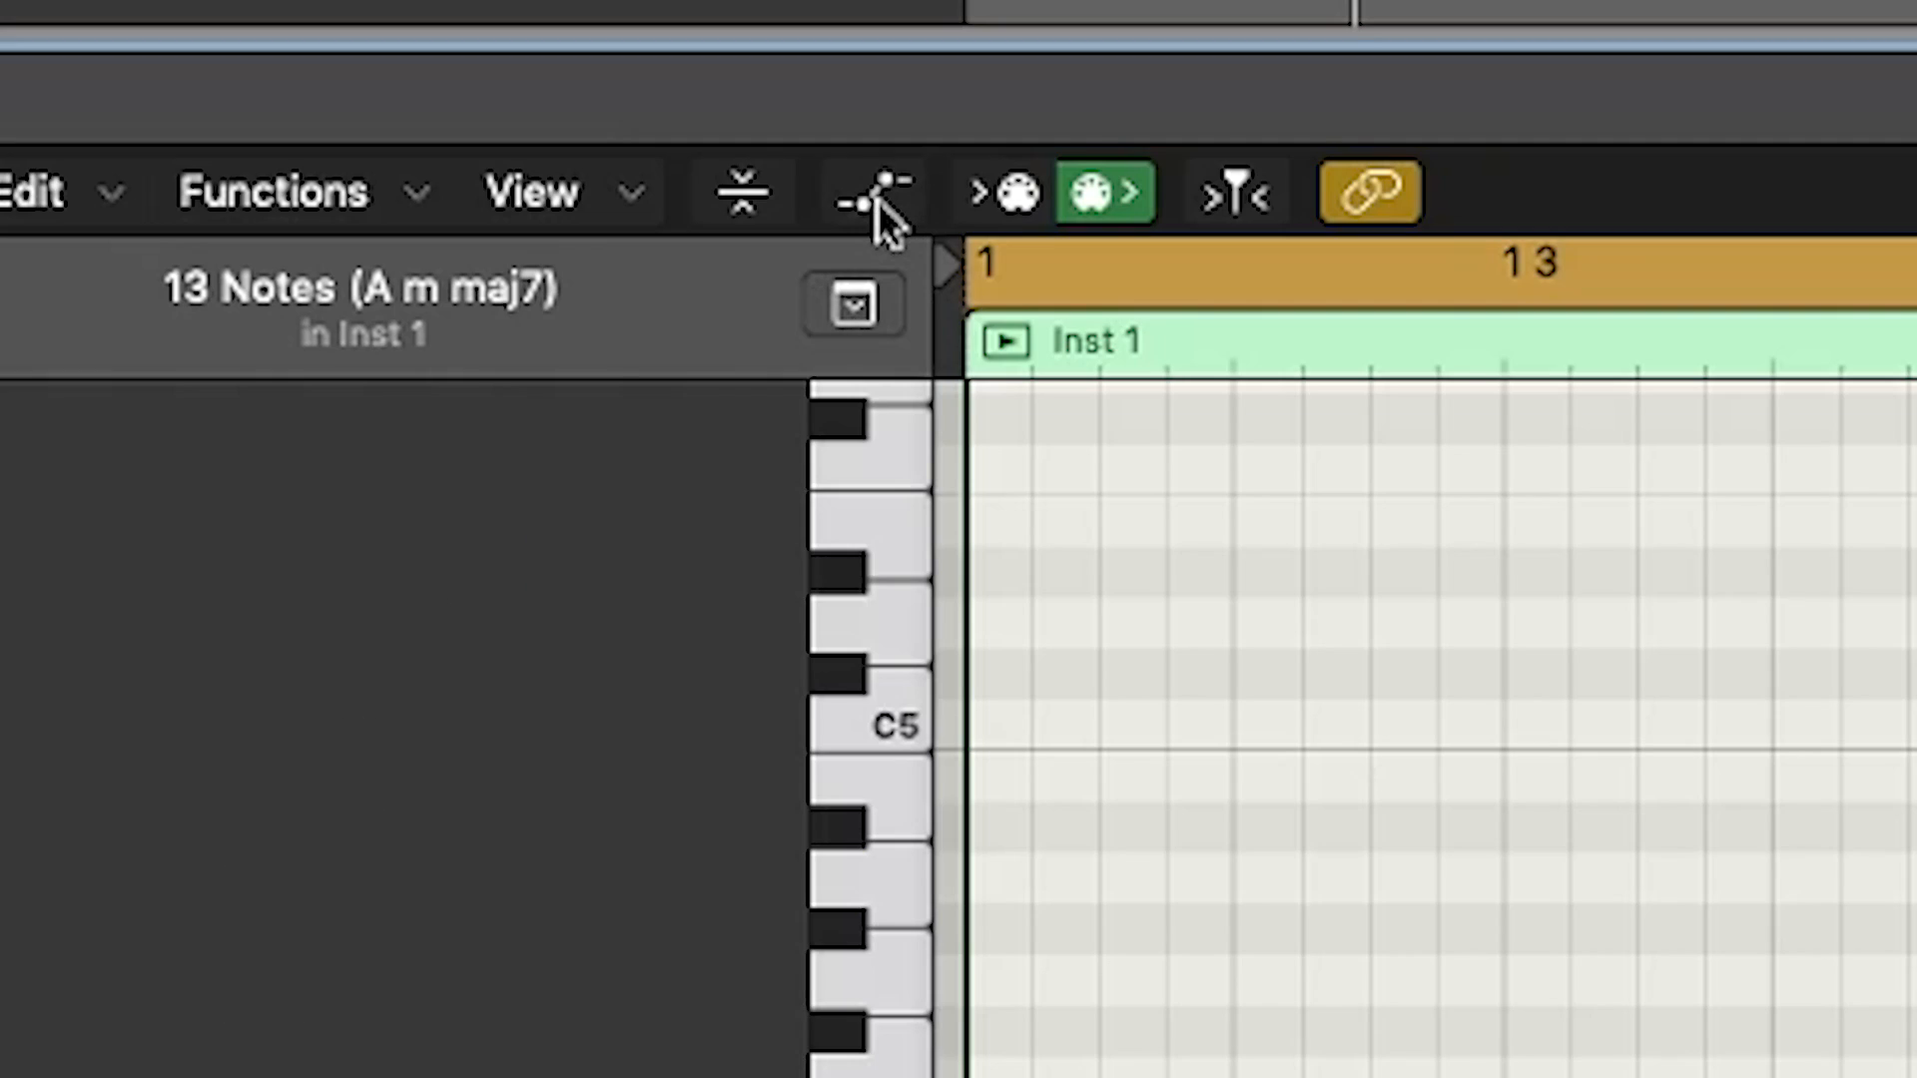
{"action": "left_click", "coordinate": [877, 194]}
{"action": "left_click", "coordinate": [236, 689]}
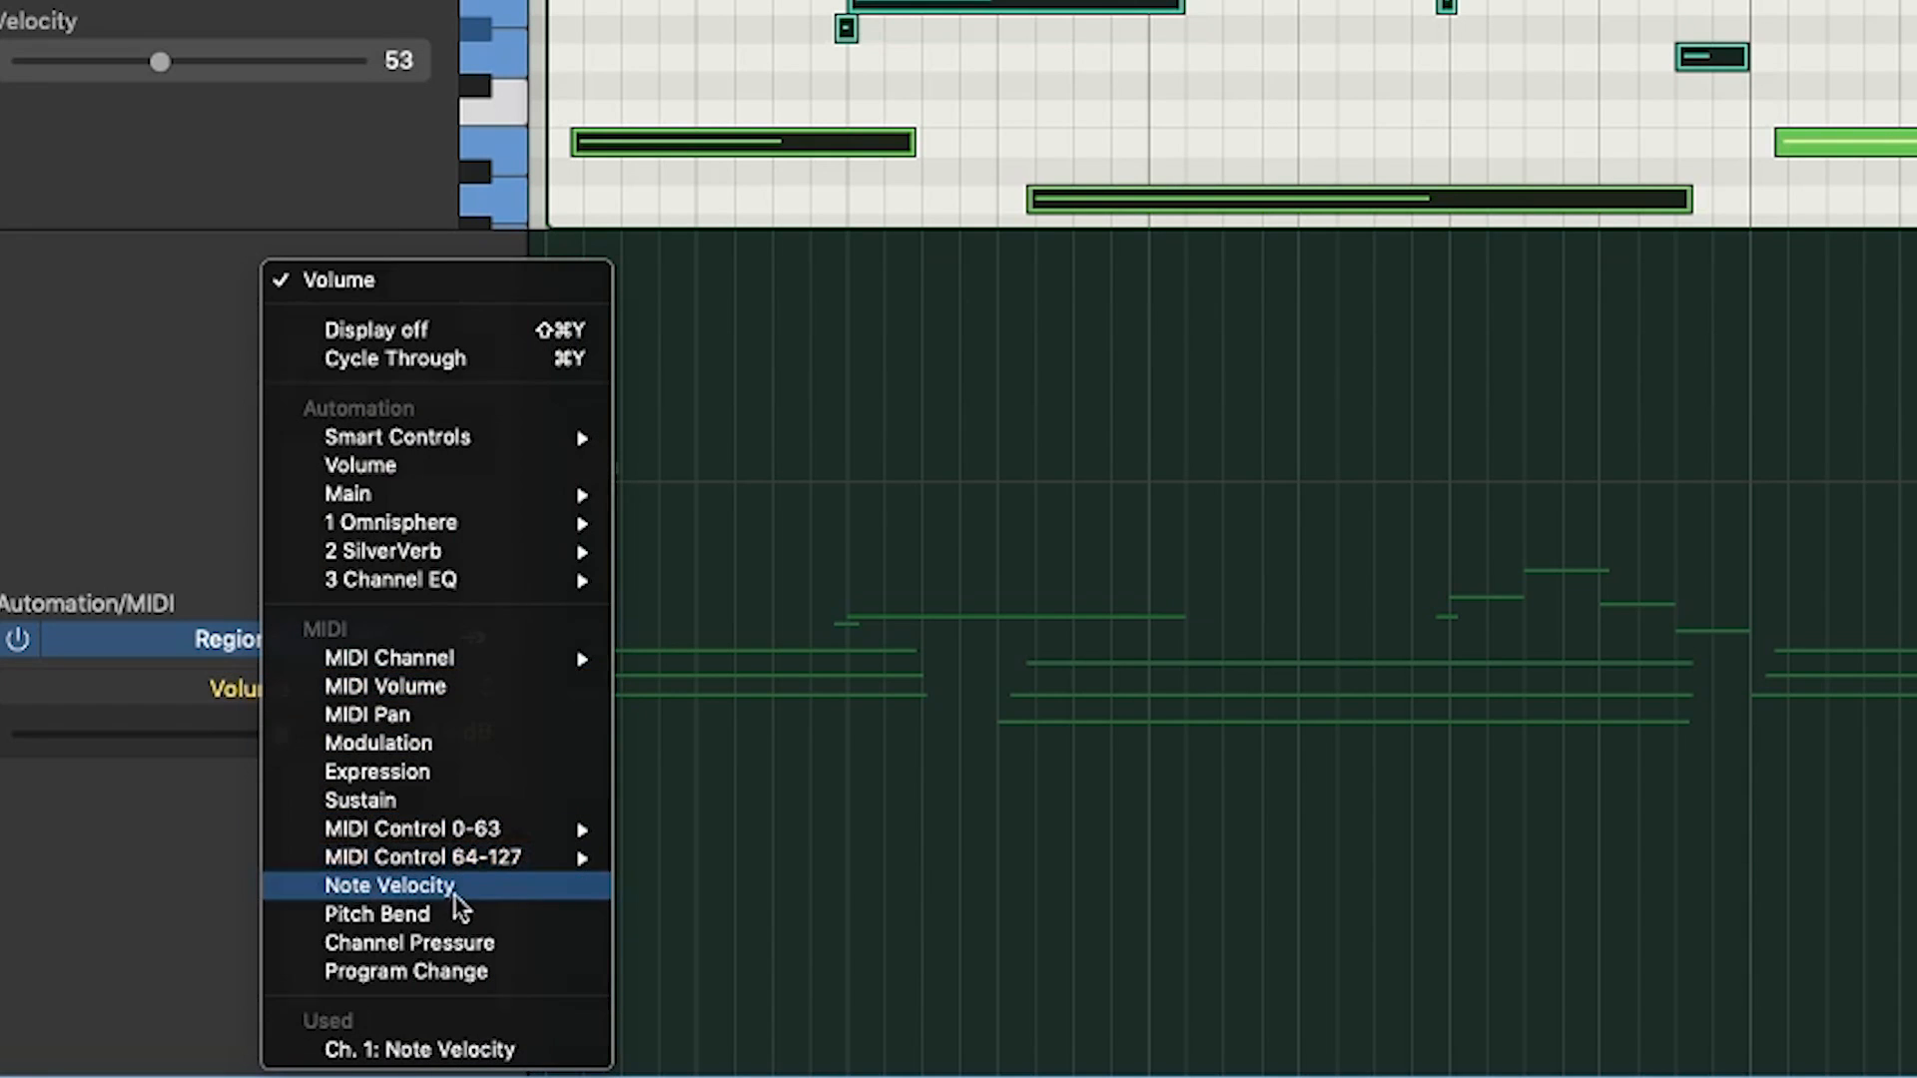
{"action": "left_click", "coordinate": [458, 886]}
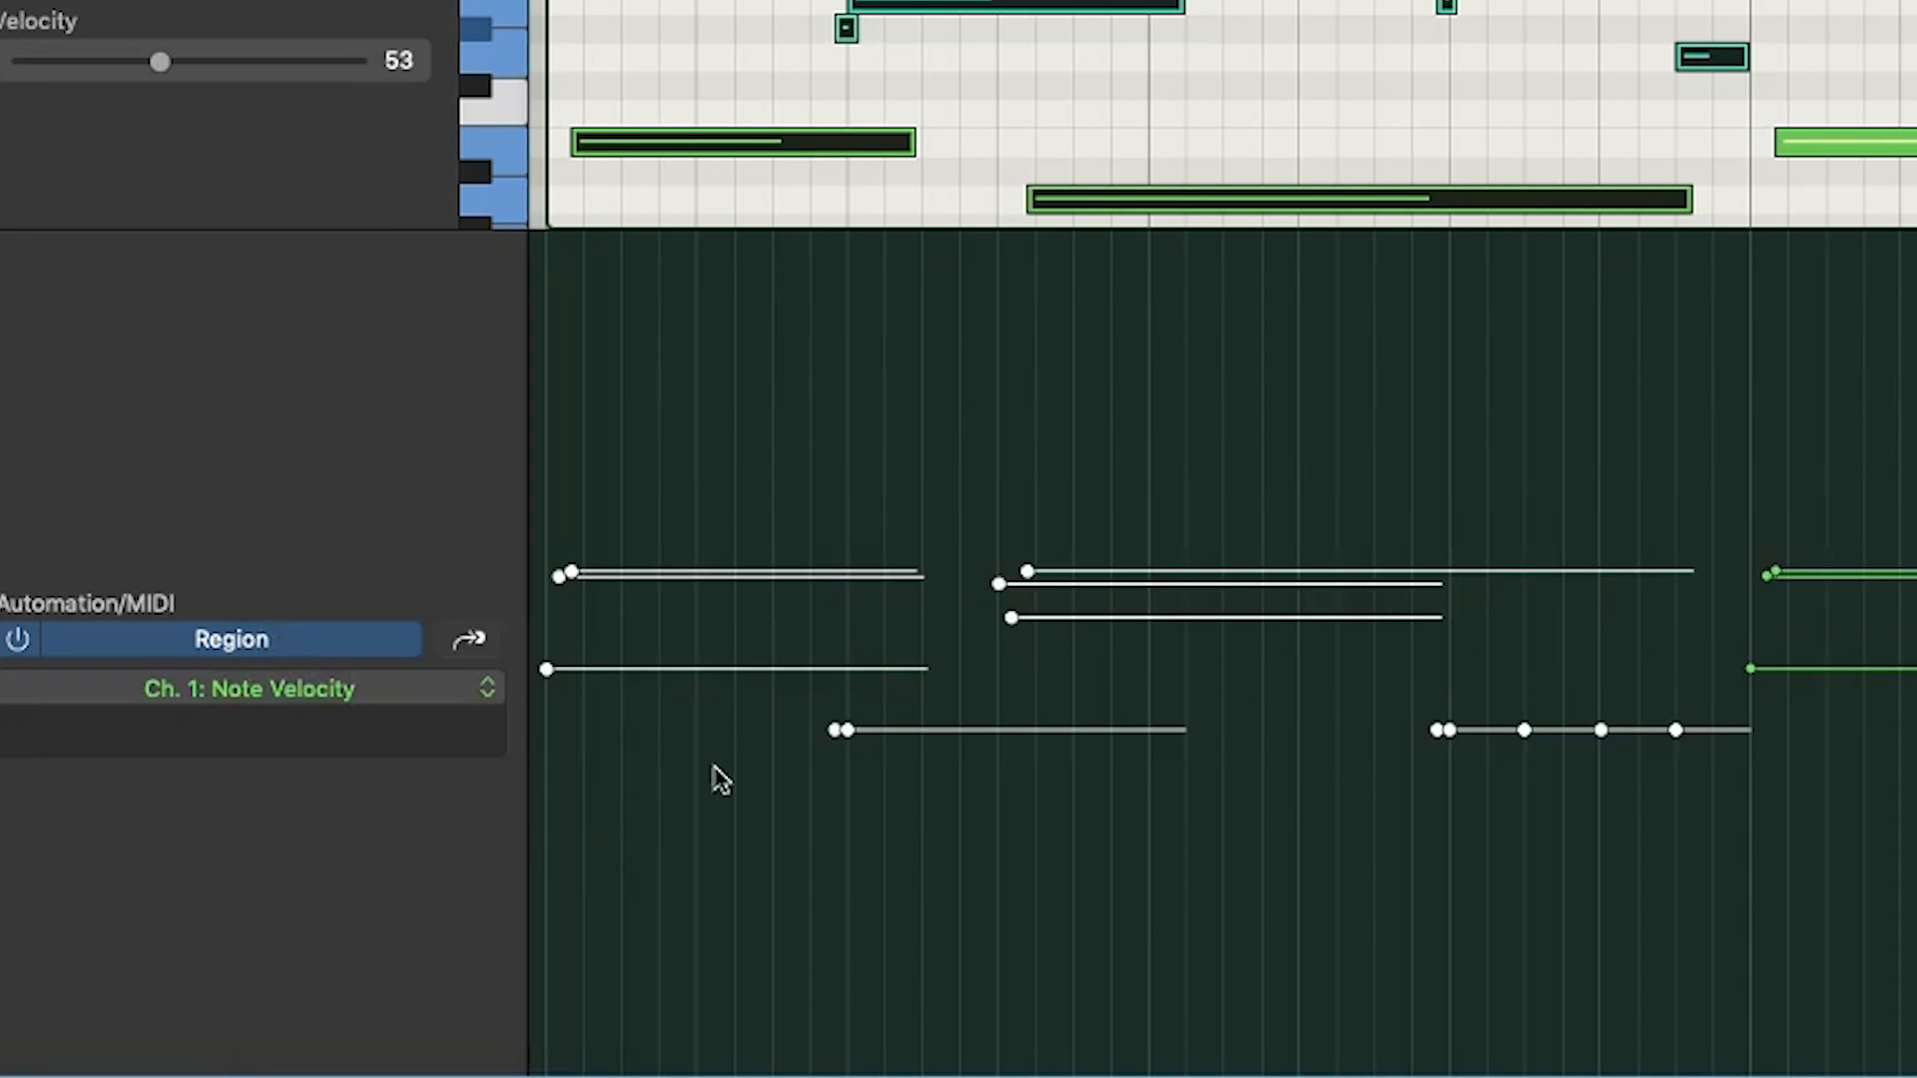
- Lower two of the second chord's note velocities, and vary the bar 2 melody with louder C4 and E4 notes and a softer G3
{"action": "left_click", "coordinate": [1032, 499]}
{"action": "mouse_move", "coordinate": [1012, 617]}
{"action": "left_mouse_down"}
{"action": "mouse_move", "coordinate": [1011, 637]}
{"action": "mouse_move", "coordinate": [998, 603]}
{"action": "left_mouse_up"}
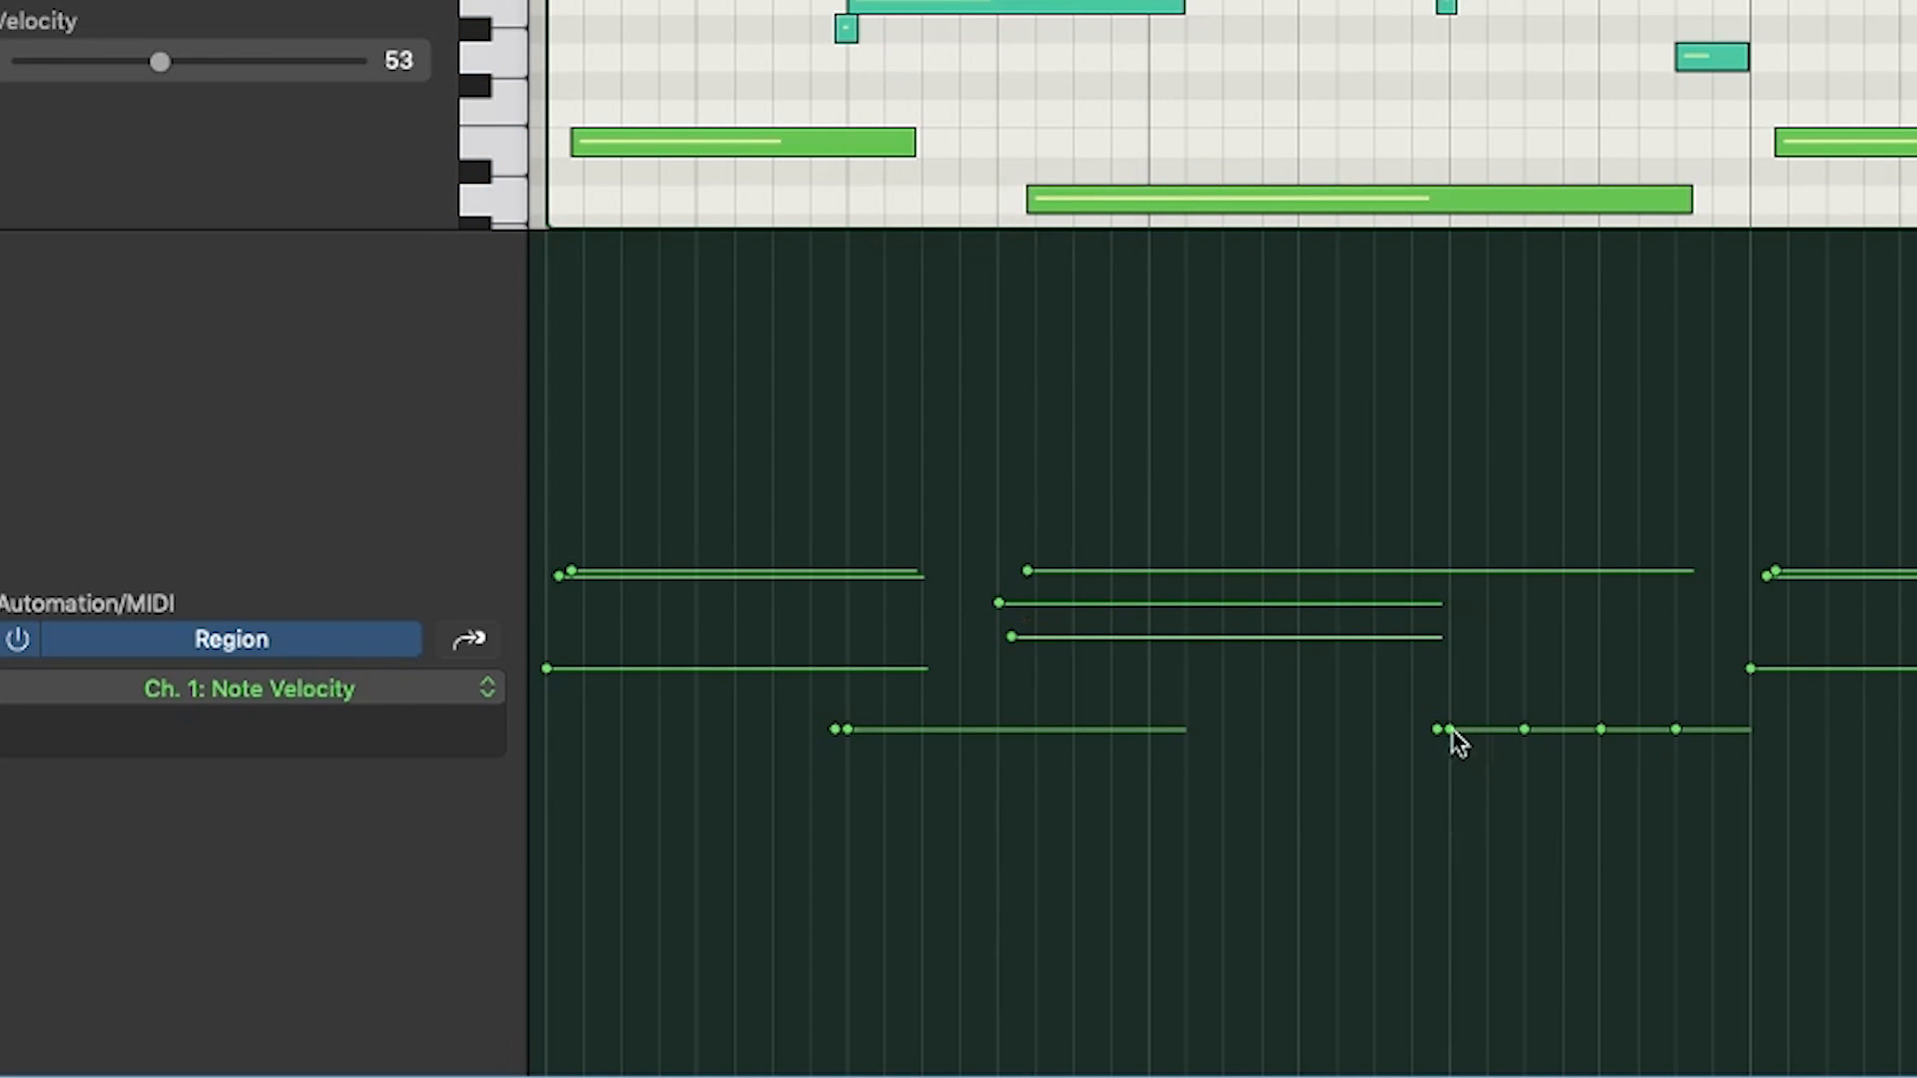
{"action": "mouse_move", "coordinate": [1450, 729]}
{"action": "left_mouse_down"}
{"action": "mouse_move", "coordinate": [1448, 703]}
{"action": "mouse_move", "coordinate": [1526, 713]}
{"action": "left_mouse_up"}
{"action": "left_click_drag", "start_coordinate": [1675, 730], "coordinate": [1675, 749]}
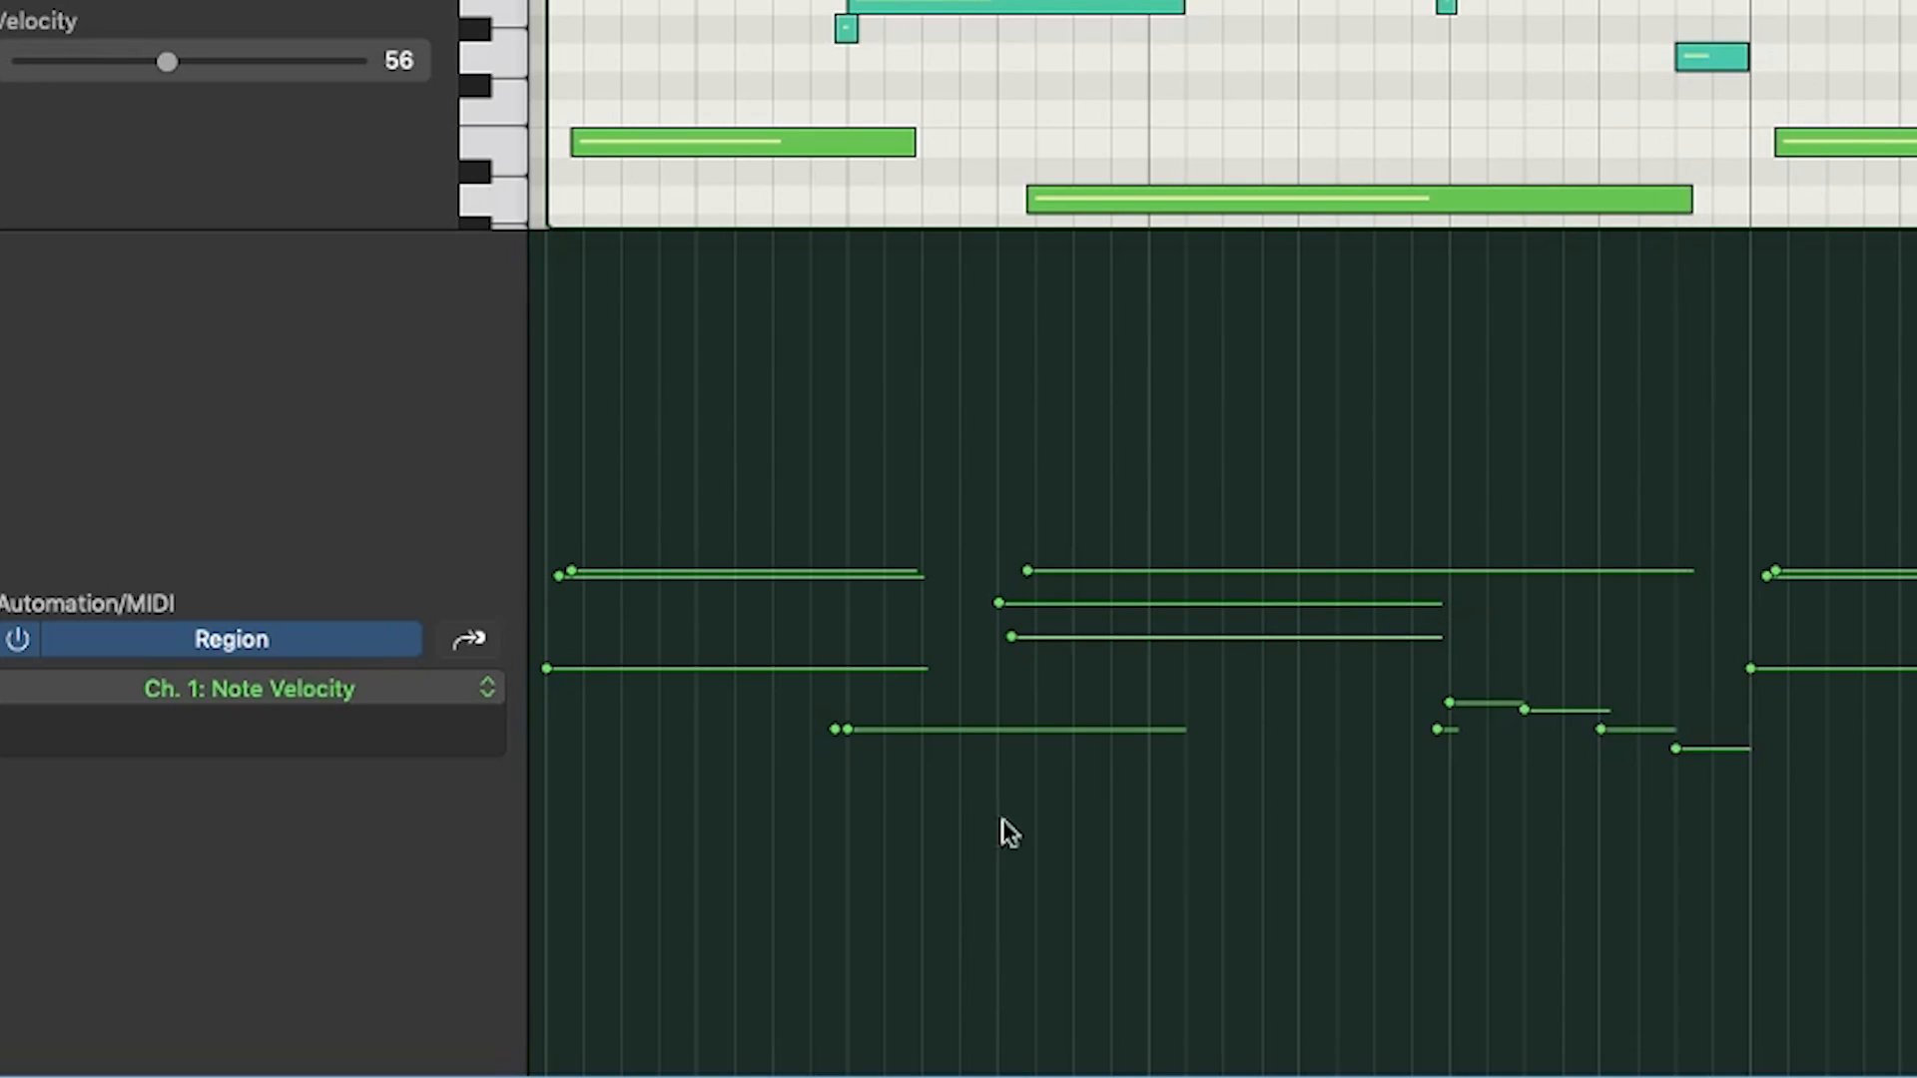
- Set the bar 1 A3 note's velocity to 49, lower the middle chord note's velocity in bars 1 and 3, and set the E4 note to 48
{"action": "left_click_drag", "start_coordinate": [845, 730], "coordinate": [848, 757]}
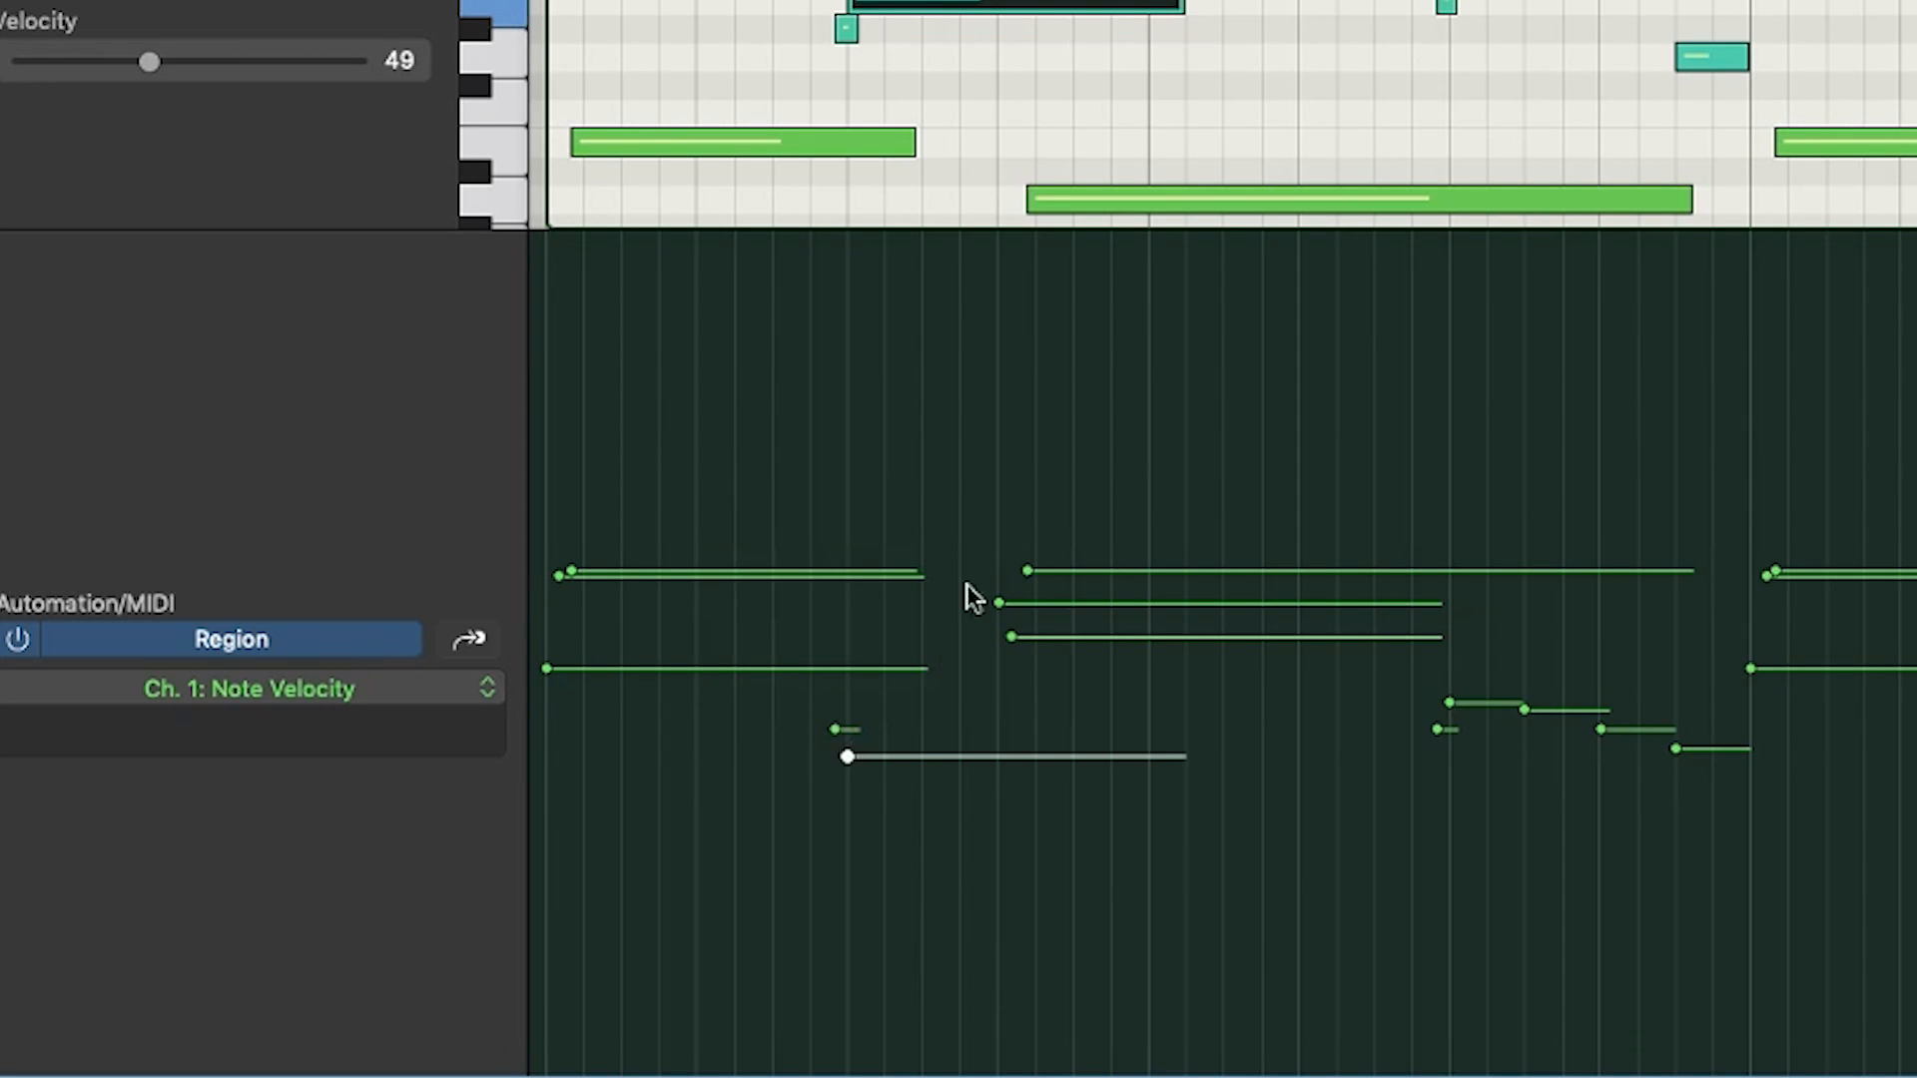
{"action": "left_click", "coordinate": [968, 439]}
{"action": "left_click_drag", "start_coordinate": [559, 576], "coordinate": [558, 609]}
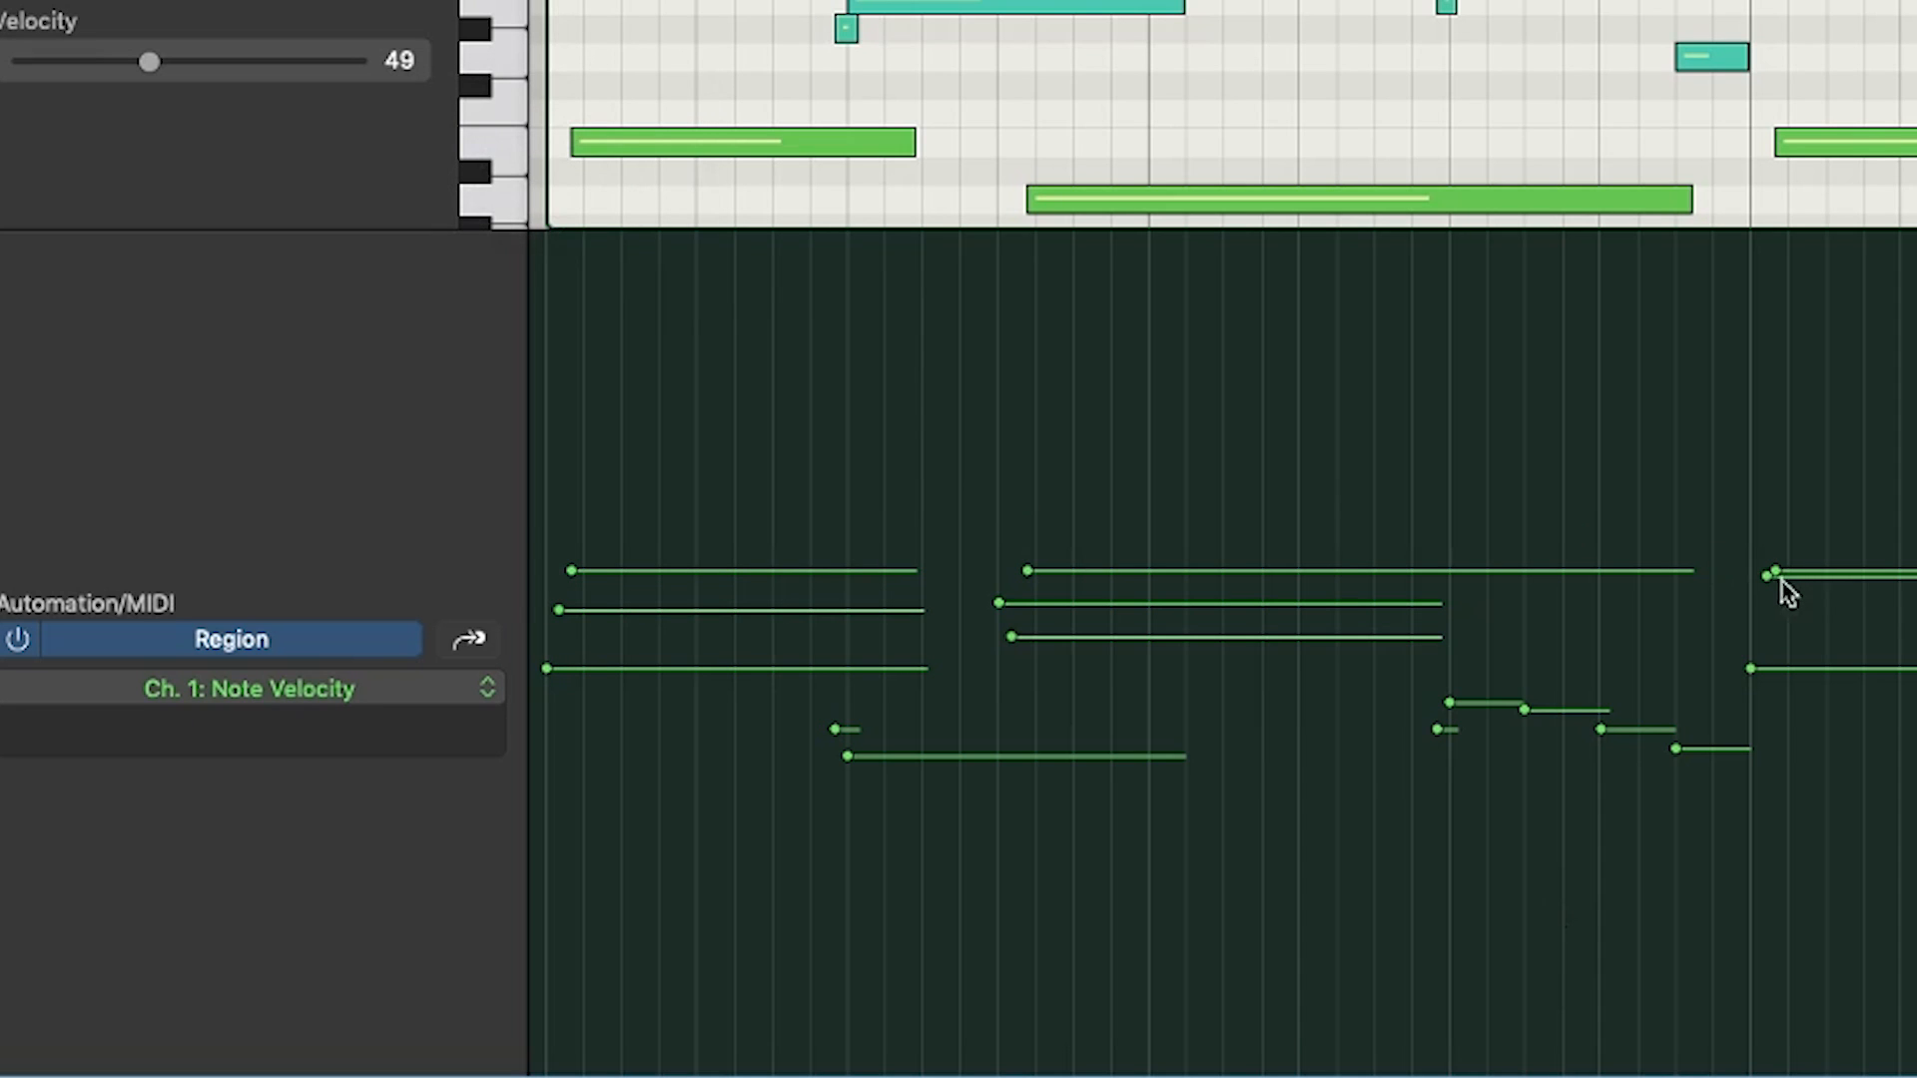
{"action": "left_click_drag", "start_coordinate": [1780, 579], "coordinate": [1780, 611]}
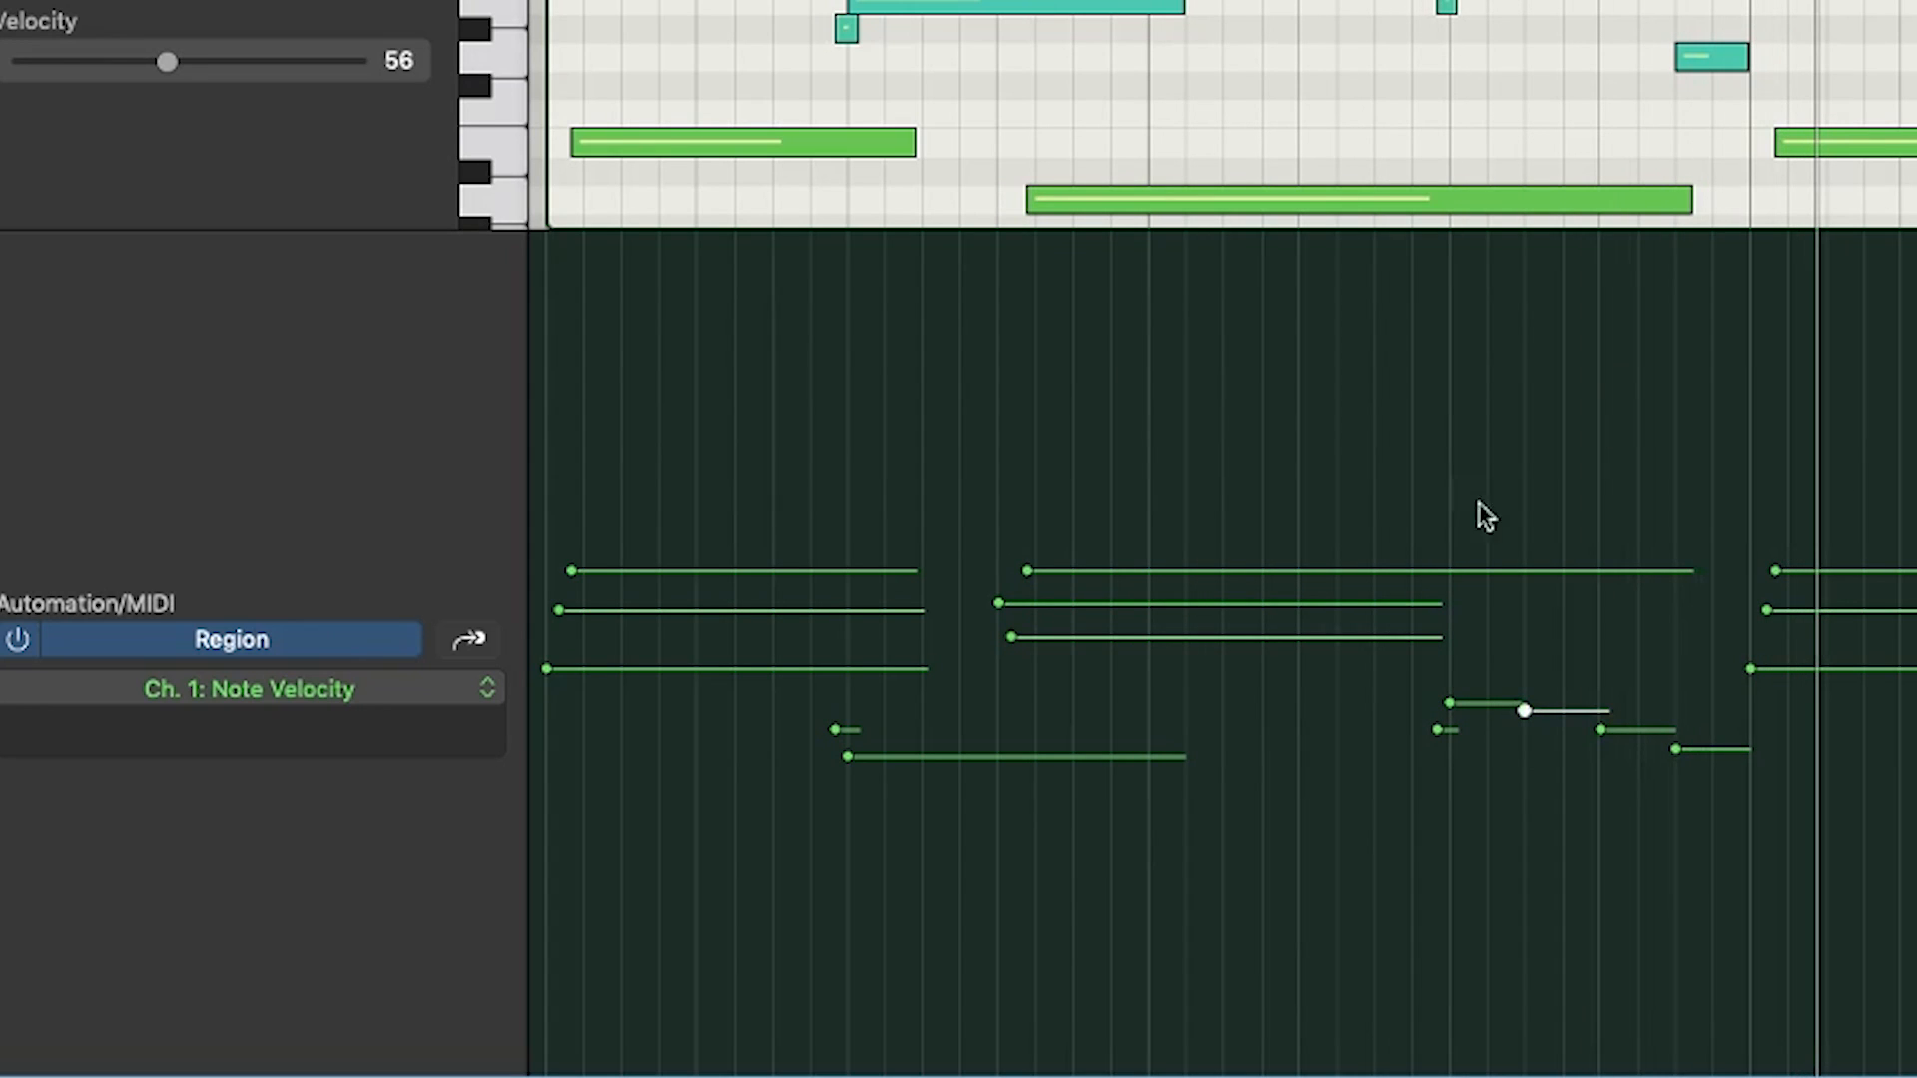
{"action": "left_click_drag", "start_coordinate": [1523, 709], "coordinate": [1523, 763]}
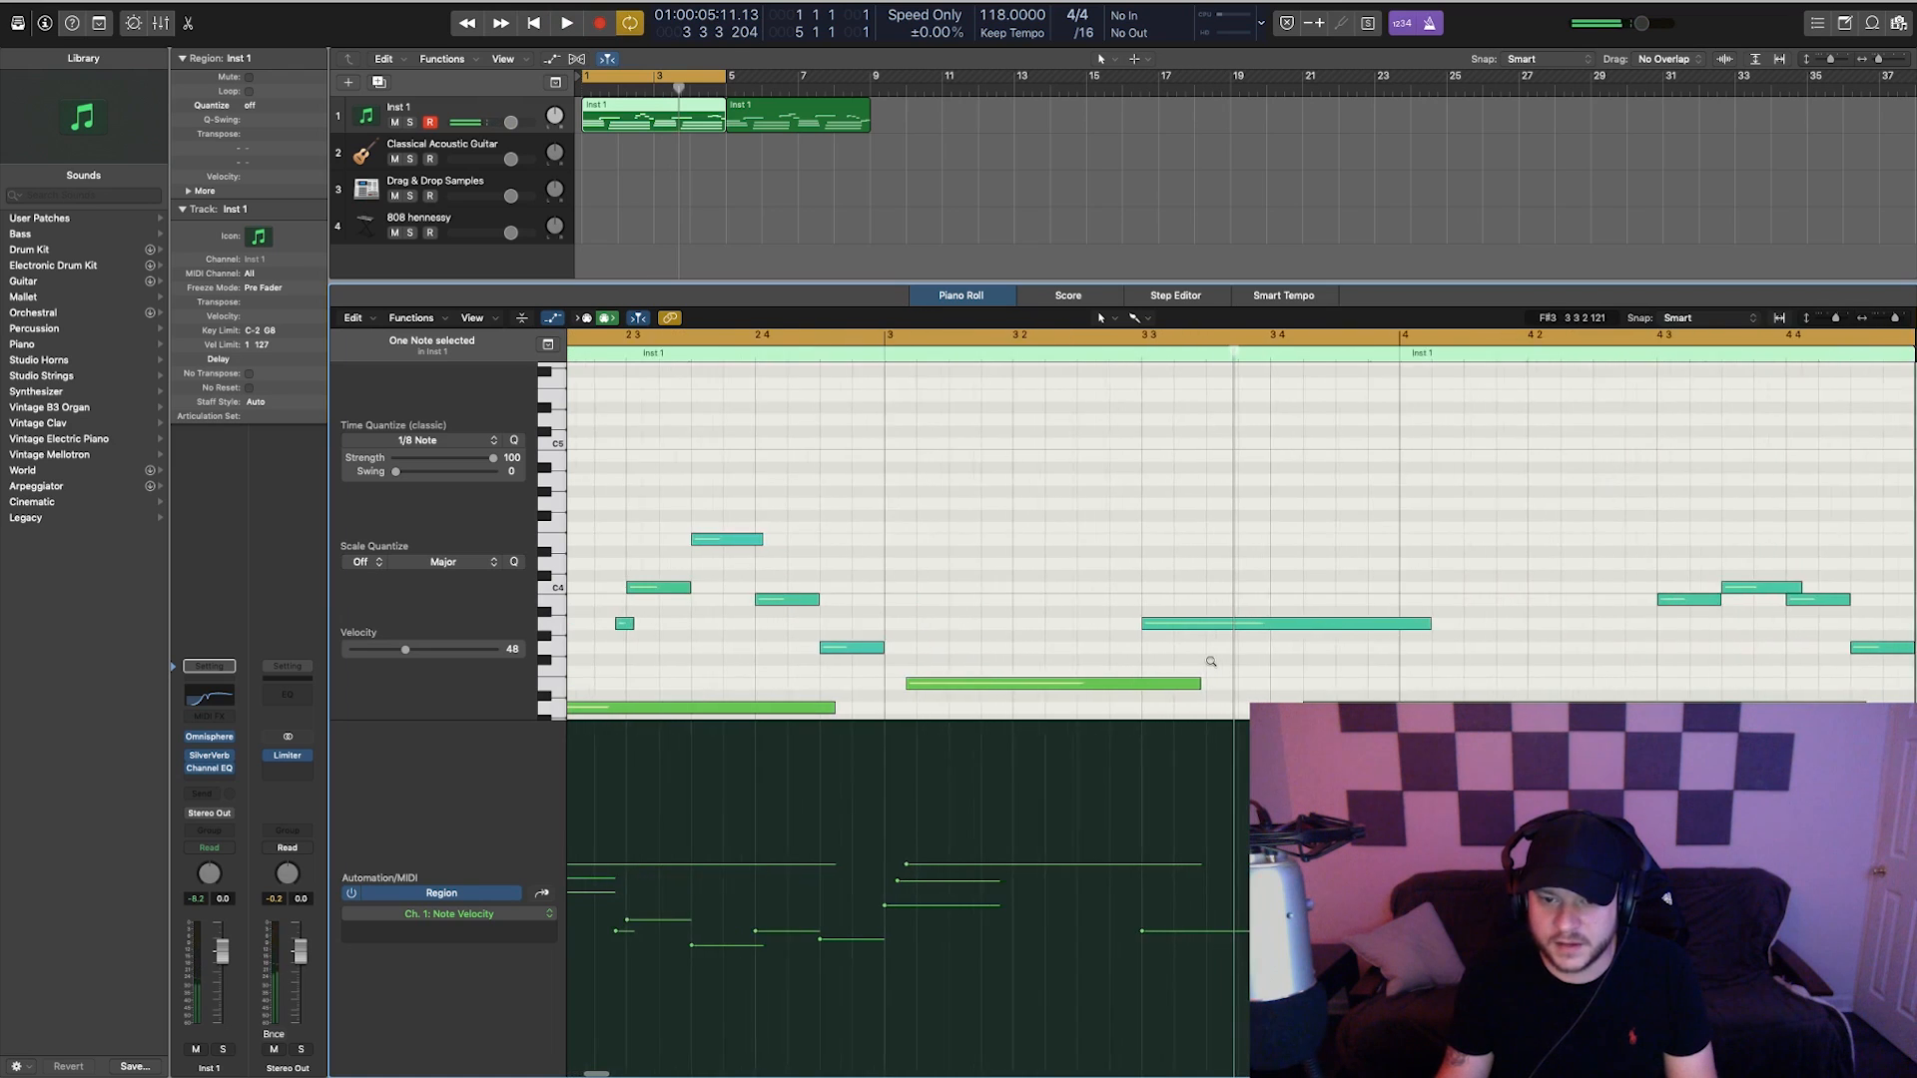
- Add a very short G#3 grace note leading into the A3 note in bar 3 and play it back
{"action": "scroll", "coordinate": [1198, 661], "scroll_direction": "left", "scroll_amount": 8}
{"action": "scroll", "coordinate": [1313, 659], "scroll_direction": "right", "scroll_amount": 7}
{"action": "left_click", "coordinate": [1190, 637], "text": "super"}
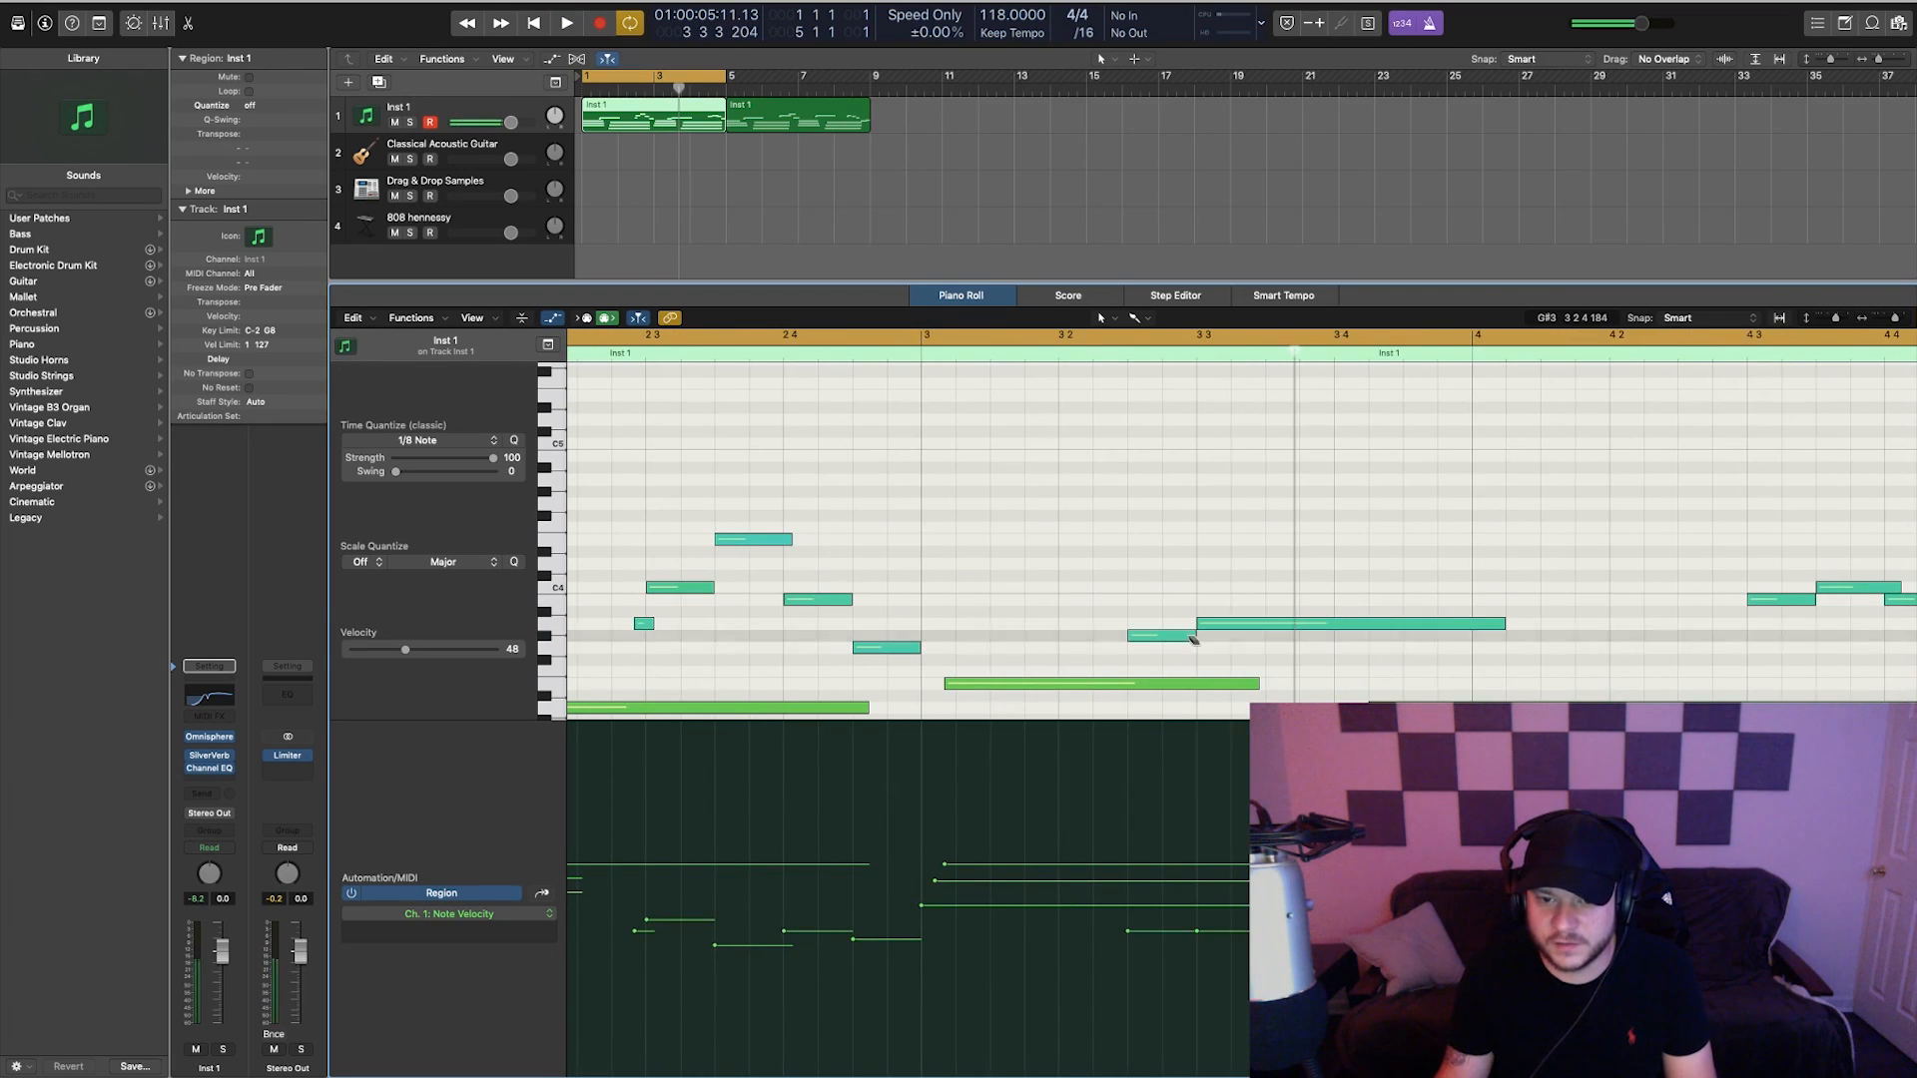
{"action": "left_click_drag", "start_coordinate": [1129, 636], "coordinate": [1198, 642]}
{"action": "key", "text": "space"}
{"action": "scroll", "coordinate": [1215, 656], "scroll_direction": "down", "scroll_amount": 5}
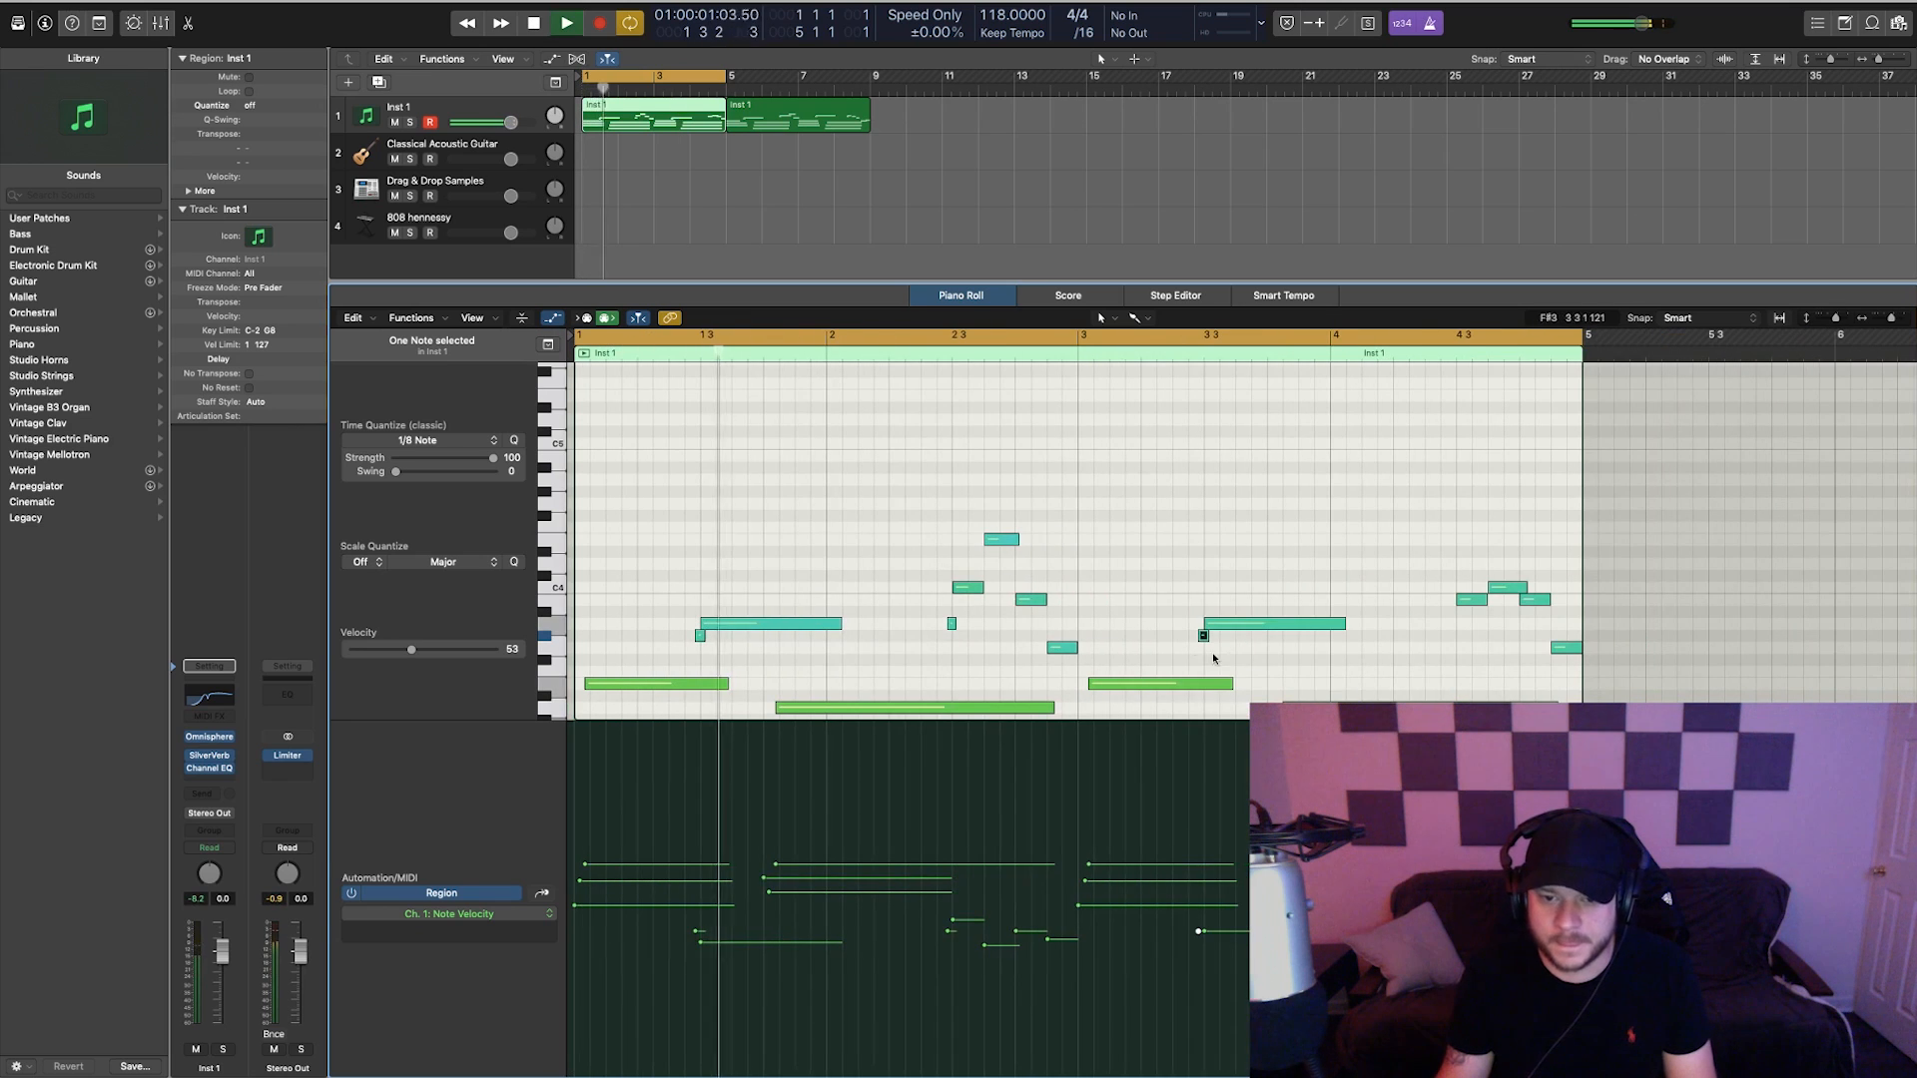
{"action": "scroll", "coordinate": [1270, 509], "scroll_direction": "up", "scroll_amount": 1}
{"action": "left_click", "coordinate": [1270, 509]}
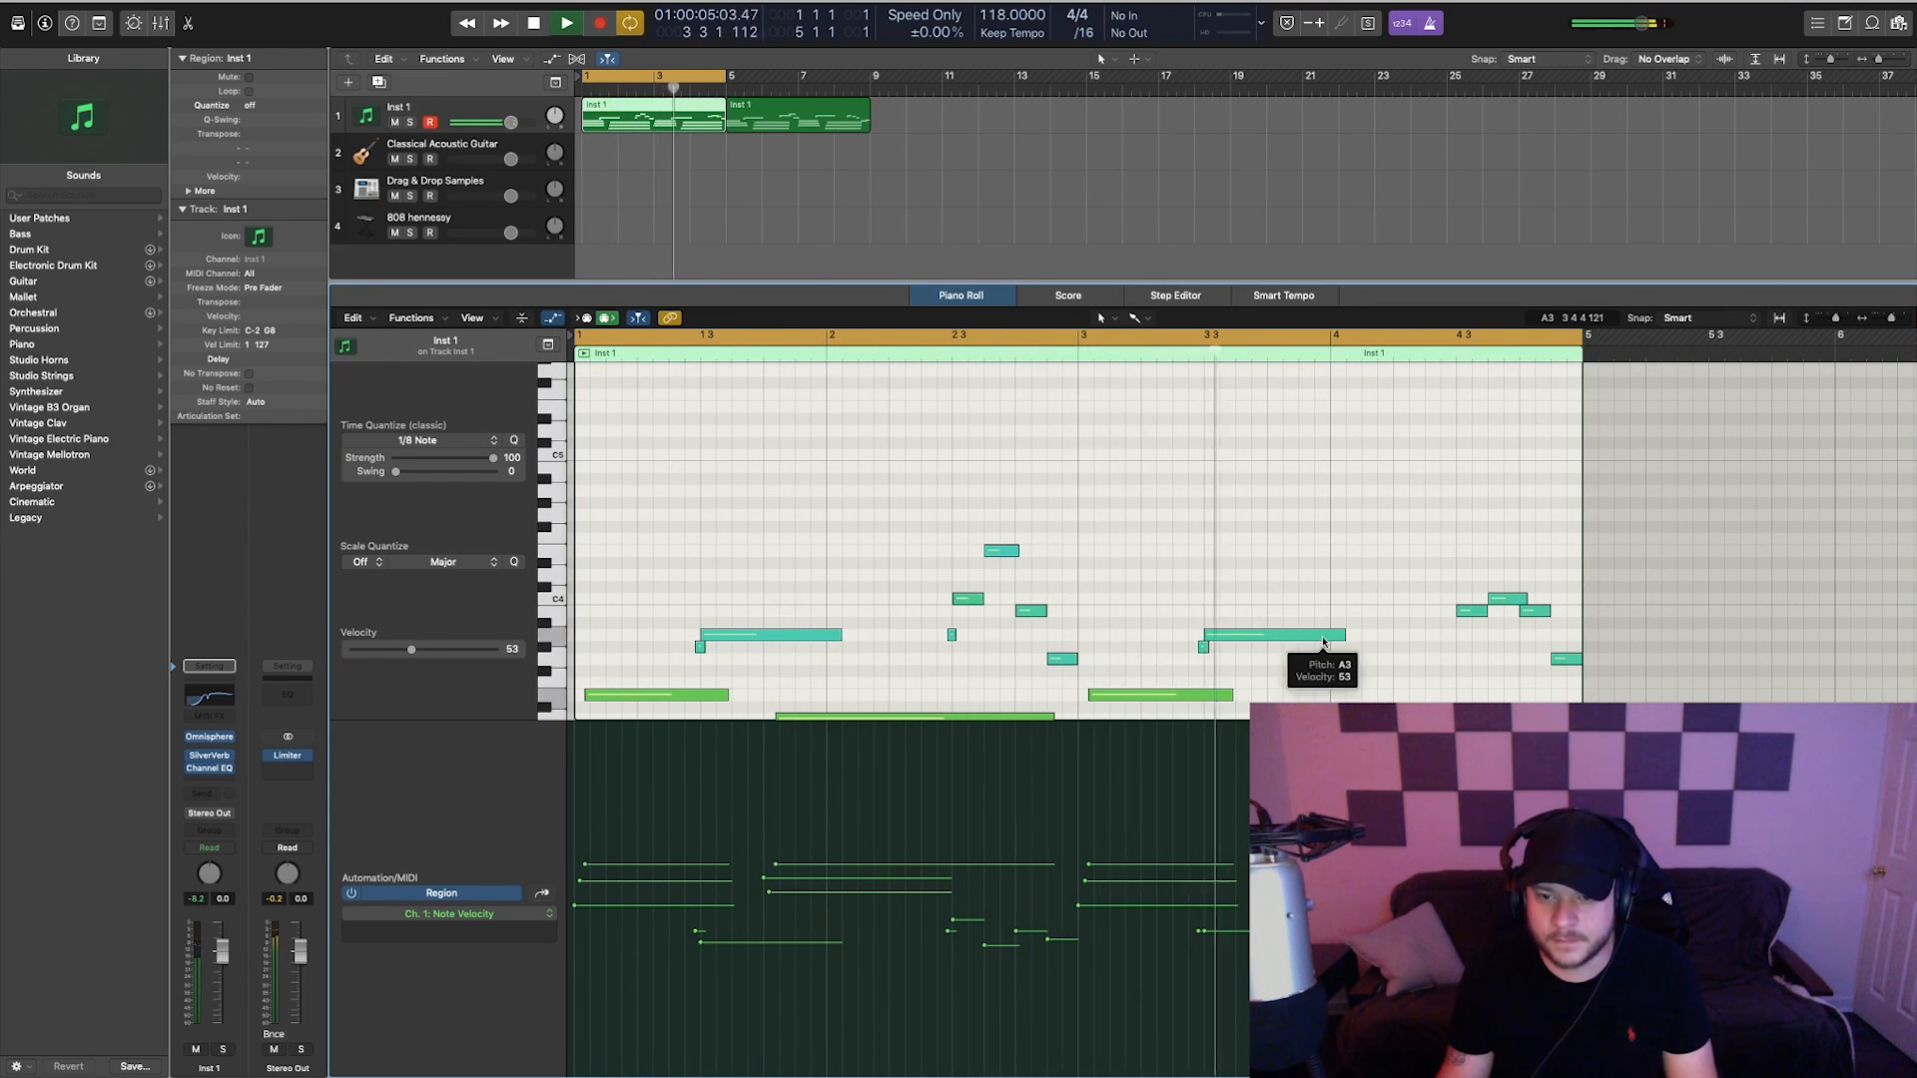
- Raise bar 3's long A3 note to C4 and its G#3 grace note to B3, and play the melody back
{"action": "key", "text": "space"}
{"action": "left_click_drag", "start_coordinate": [1218, 639], "coordinate": [1205, 614]}
{"action": "left_click", "coordinate": [1236, 522]}
{"action": "key", "text": "space"}
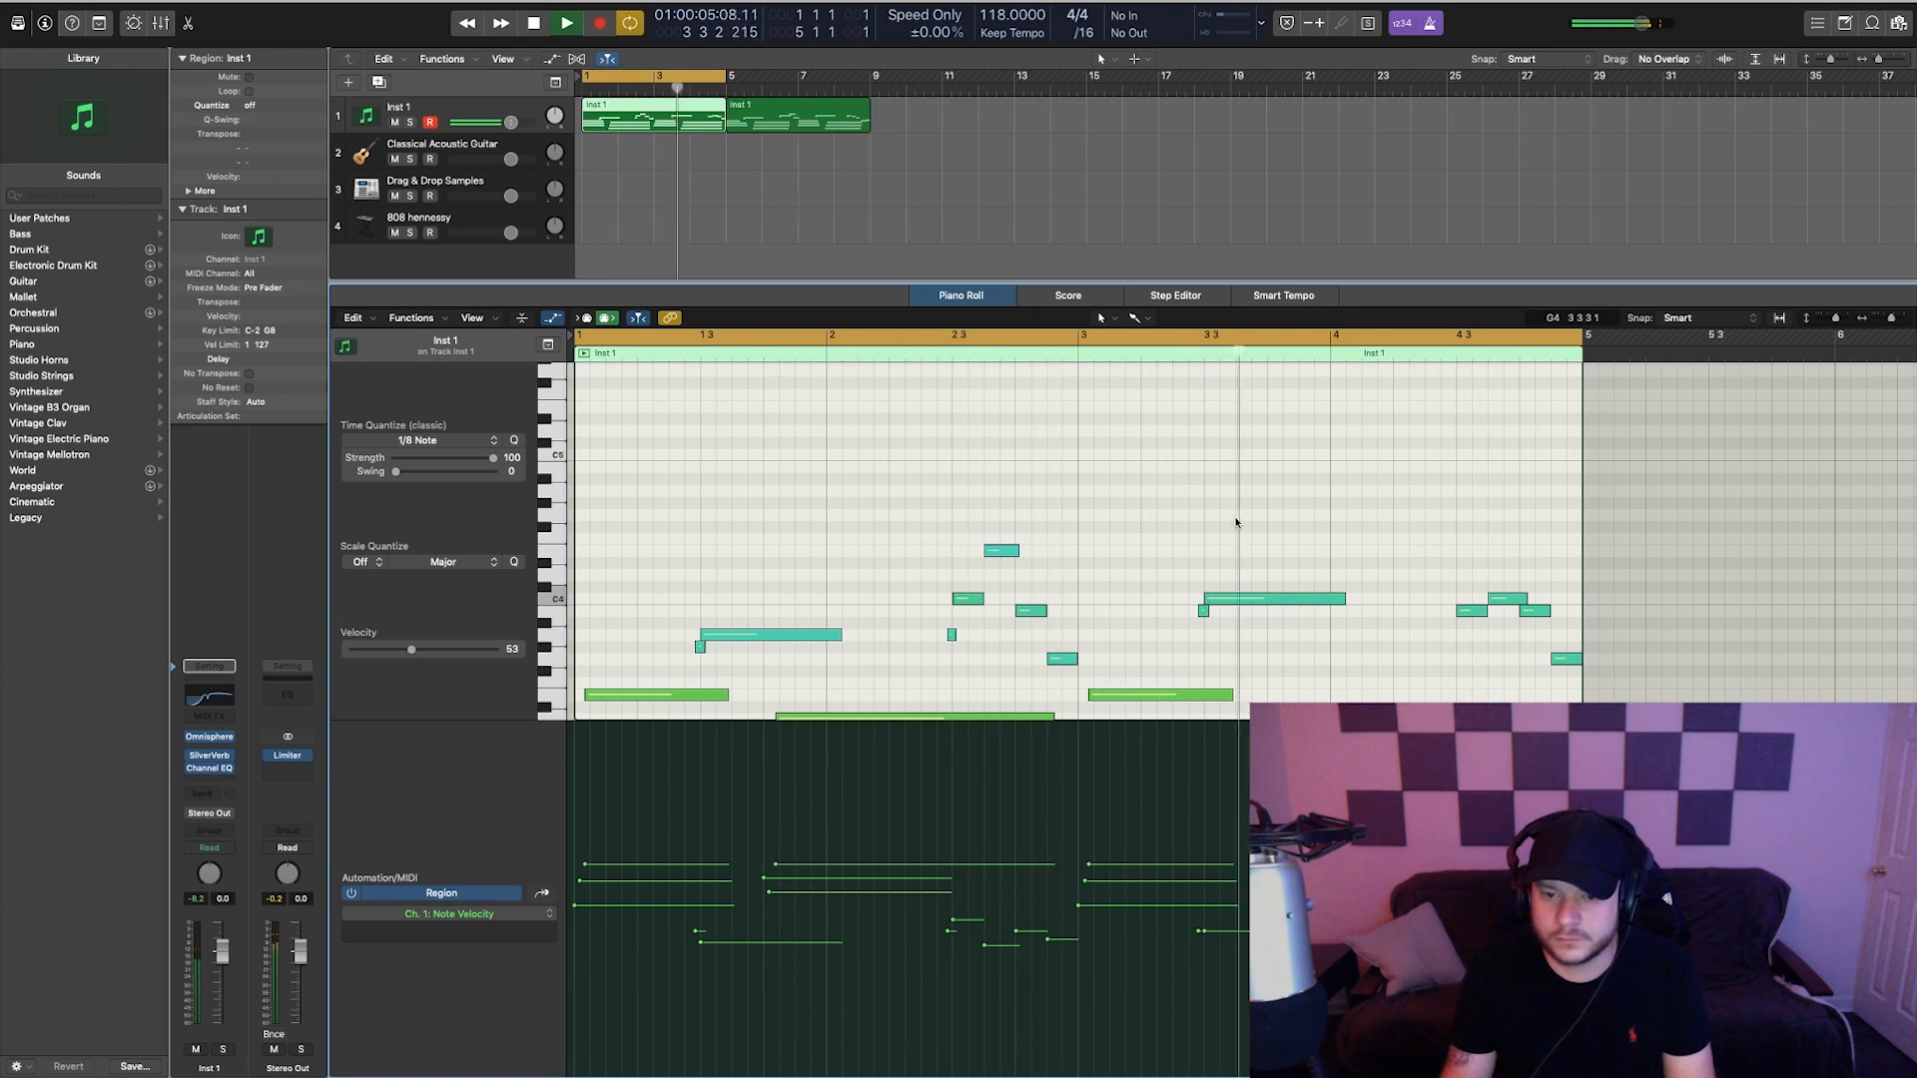
{"action": "scroll", "coordinate": [1388, 639], "scroll_direction": "down", "scroll_amount": 3}
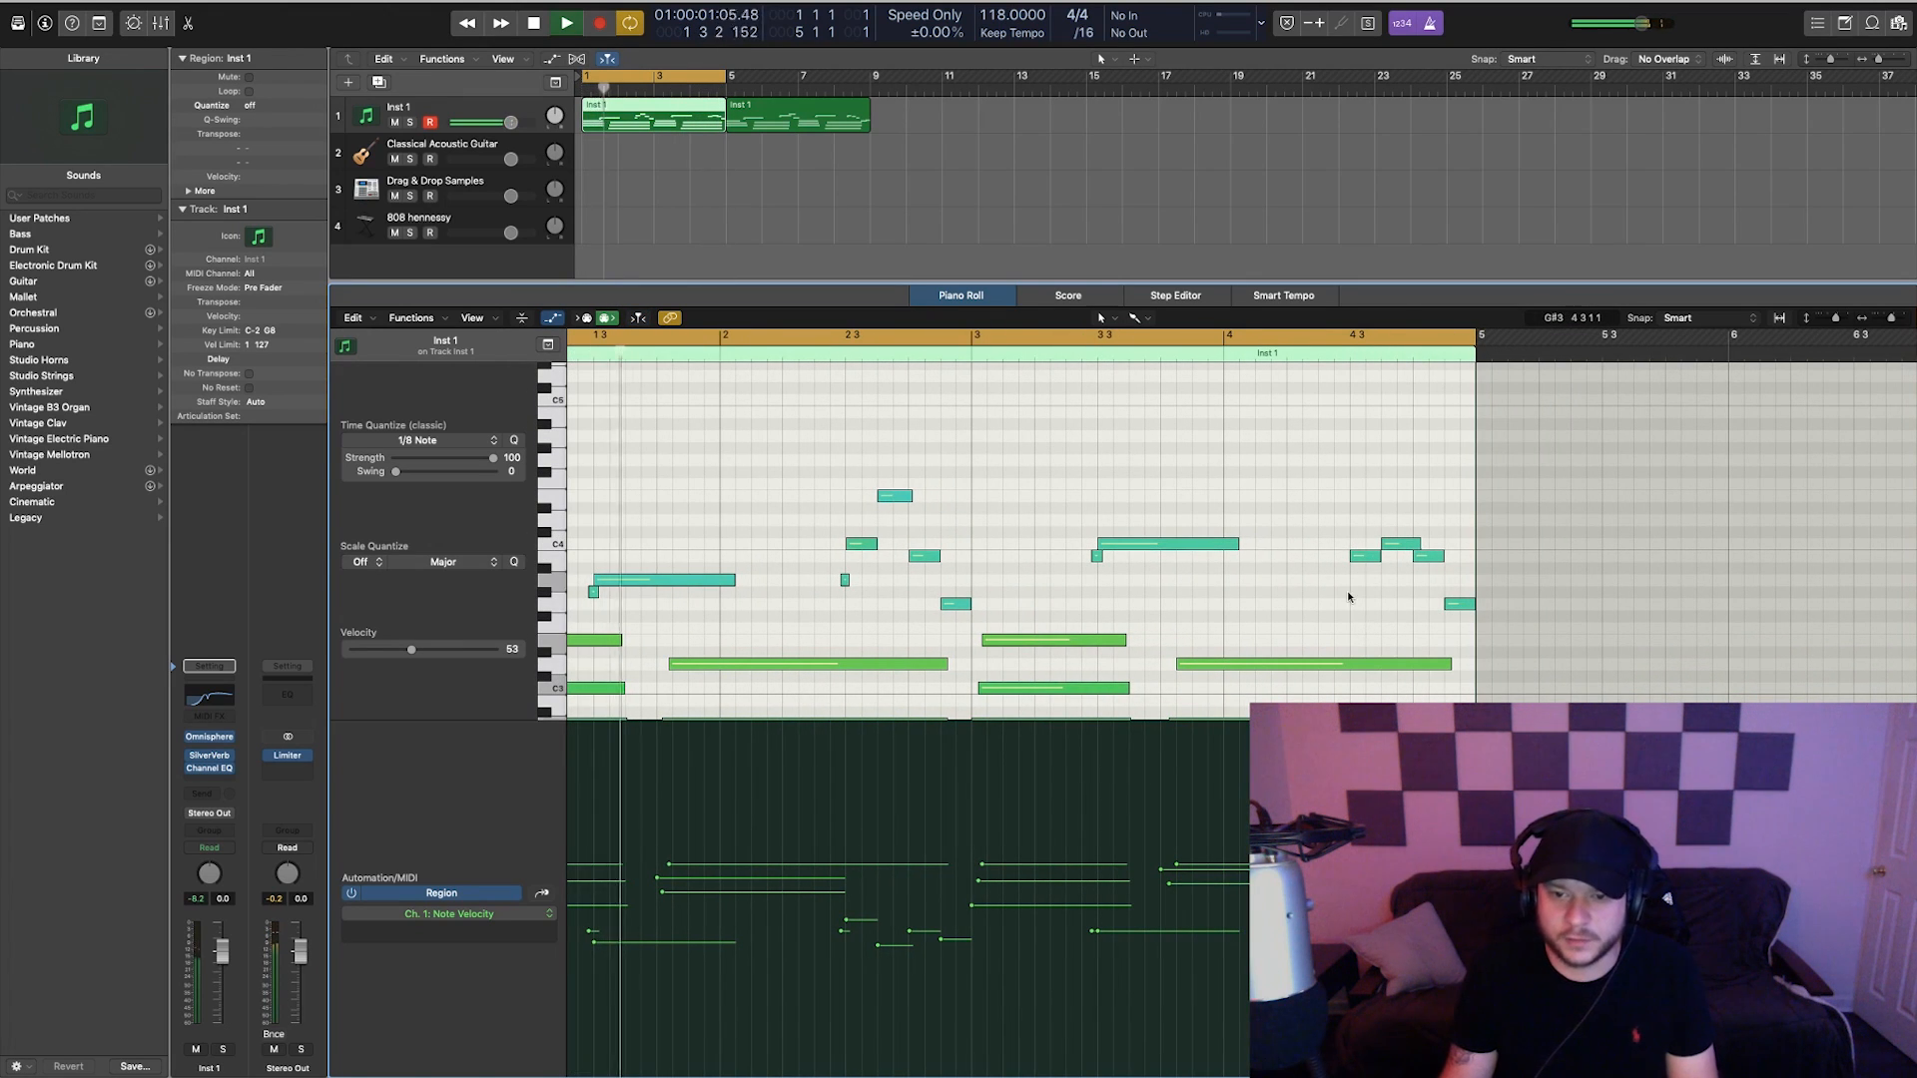
{"action": "key", "text": "space"}
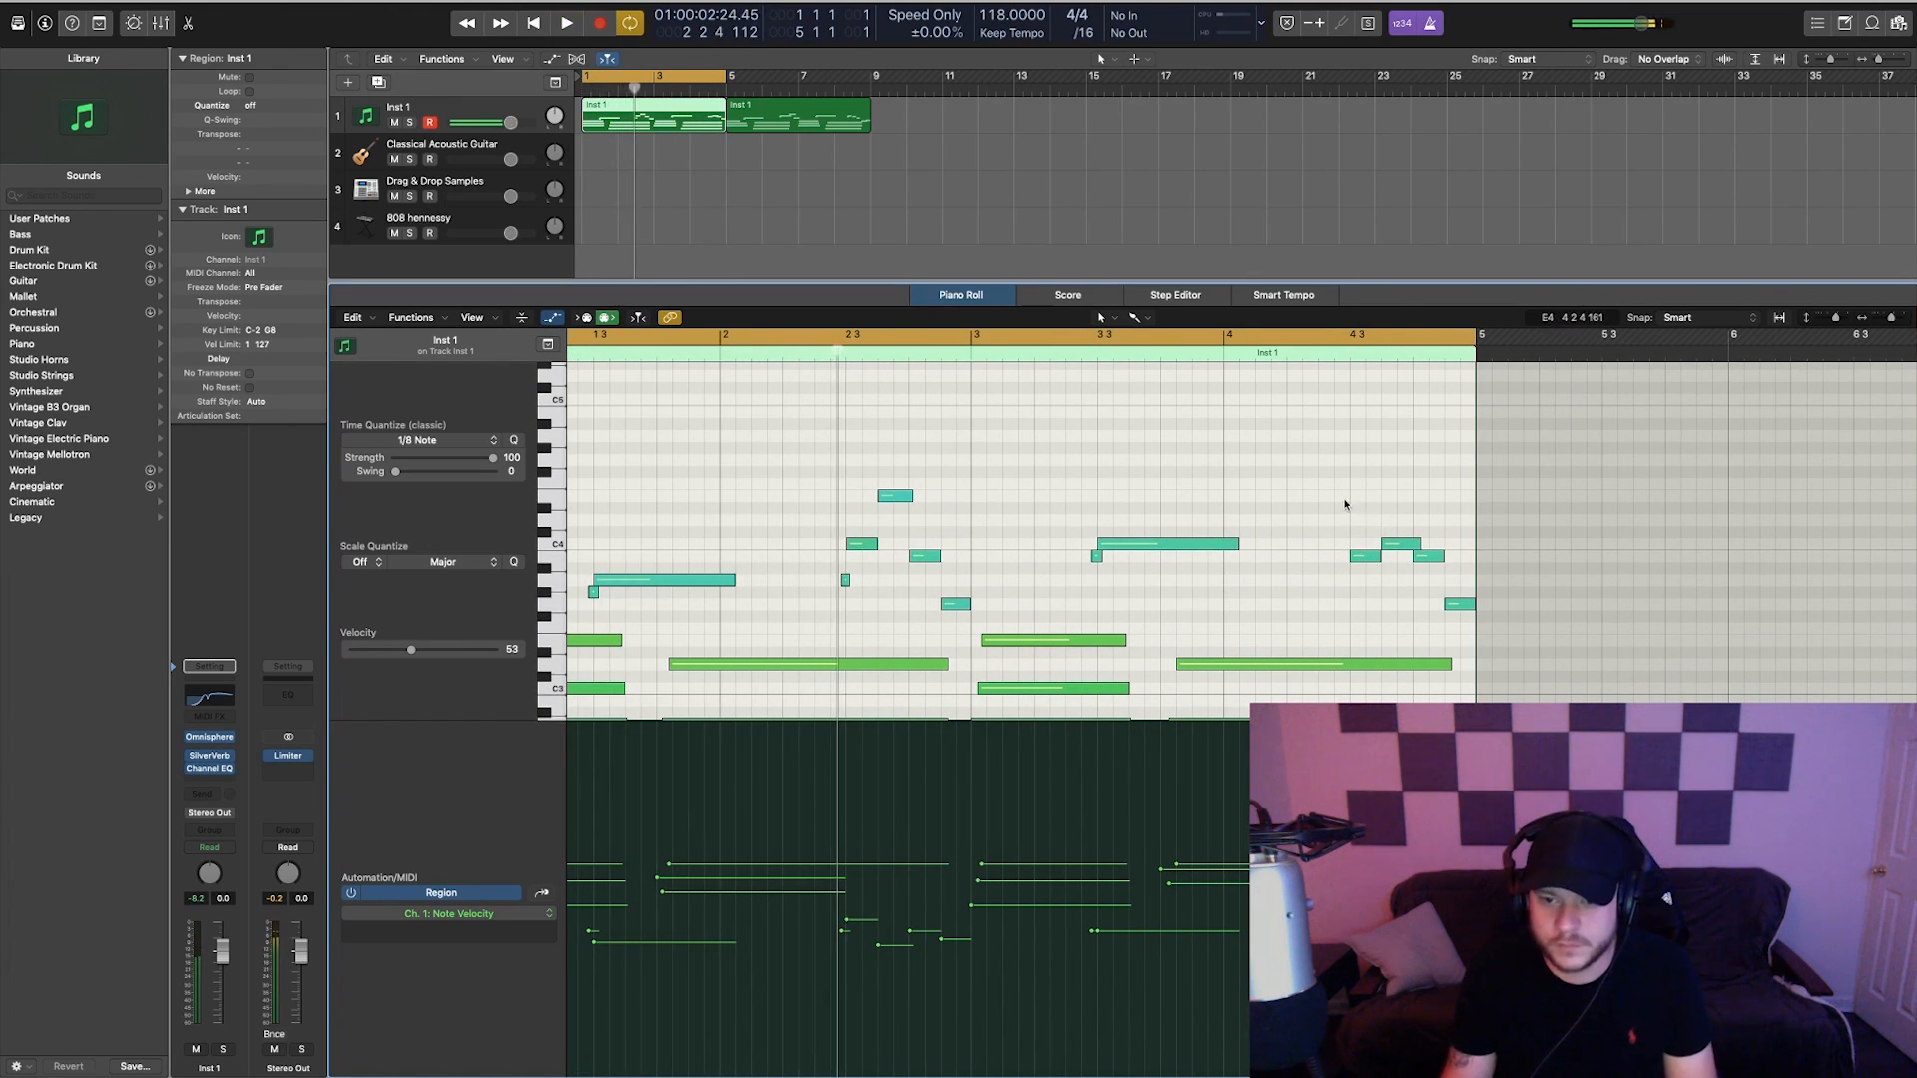
- Vary the velocities of the four short closing melody notes in bar 4 with a softer C4, and play the loop back
{"action": "left_click_drag", "start_coordinate": [1342, 505], "coordinate": [1452, 611]}
{"action": "left_click", "coordinate": [1397, 544]}
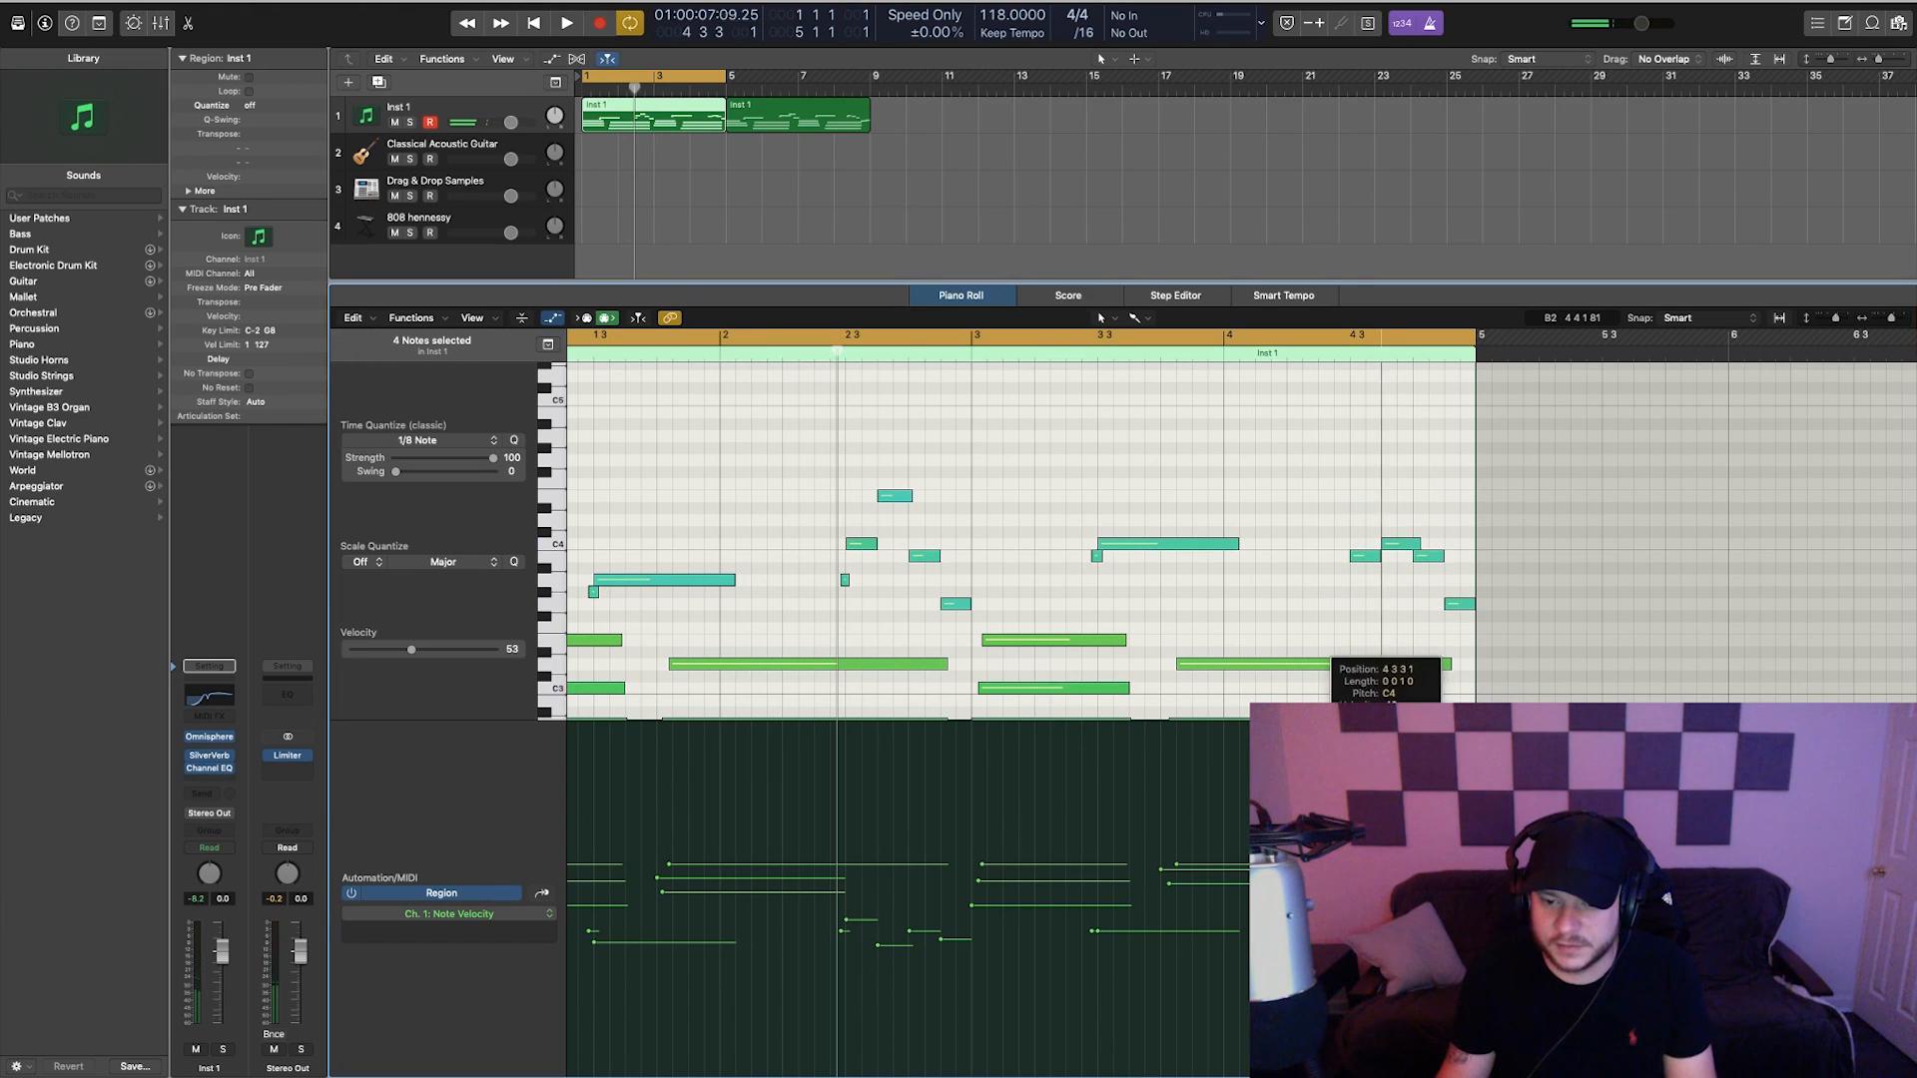
{"action": "left_click", "coordinate": [1361, 556]}
{"action": "left_click", "coordinate": [1428, 556]}
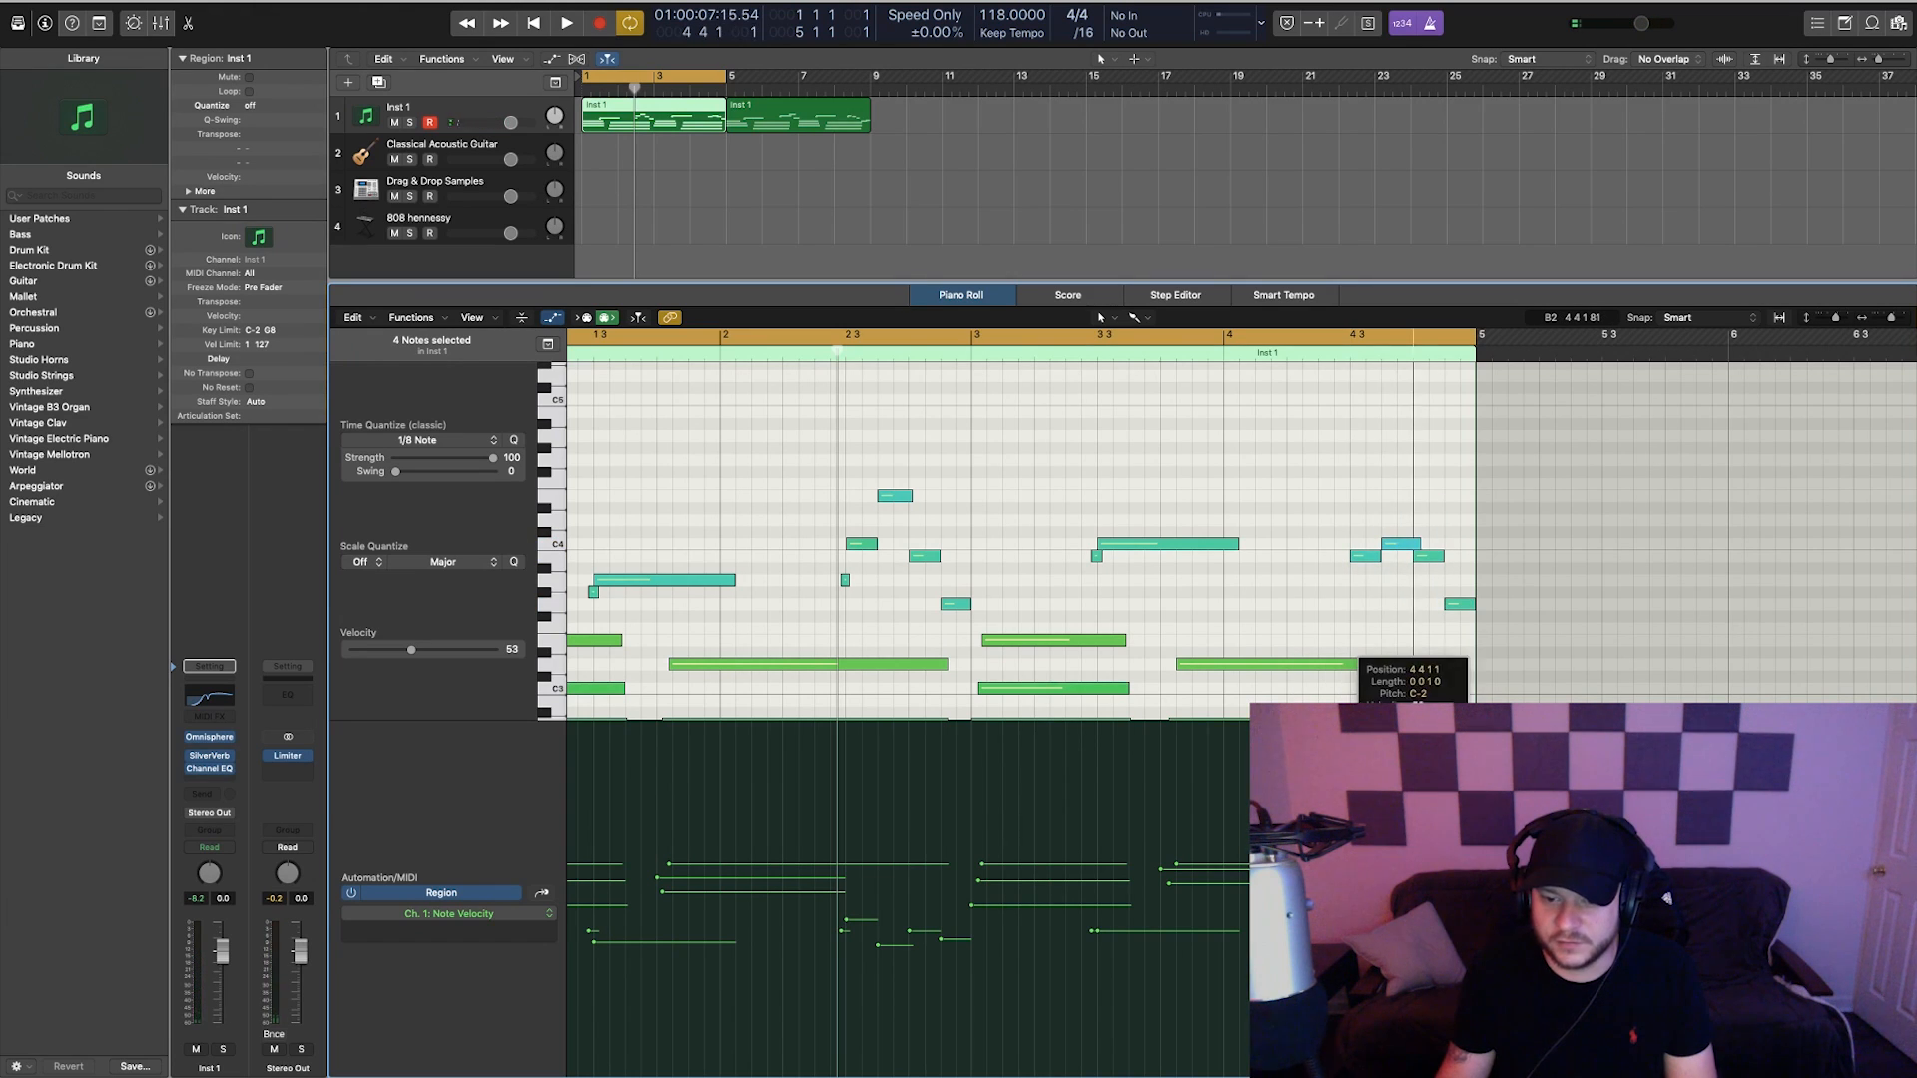
{"action": "left_click", "coordinate": [1458, 604]}
{"action": "left_click", "coordinate": [1424, 600]}
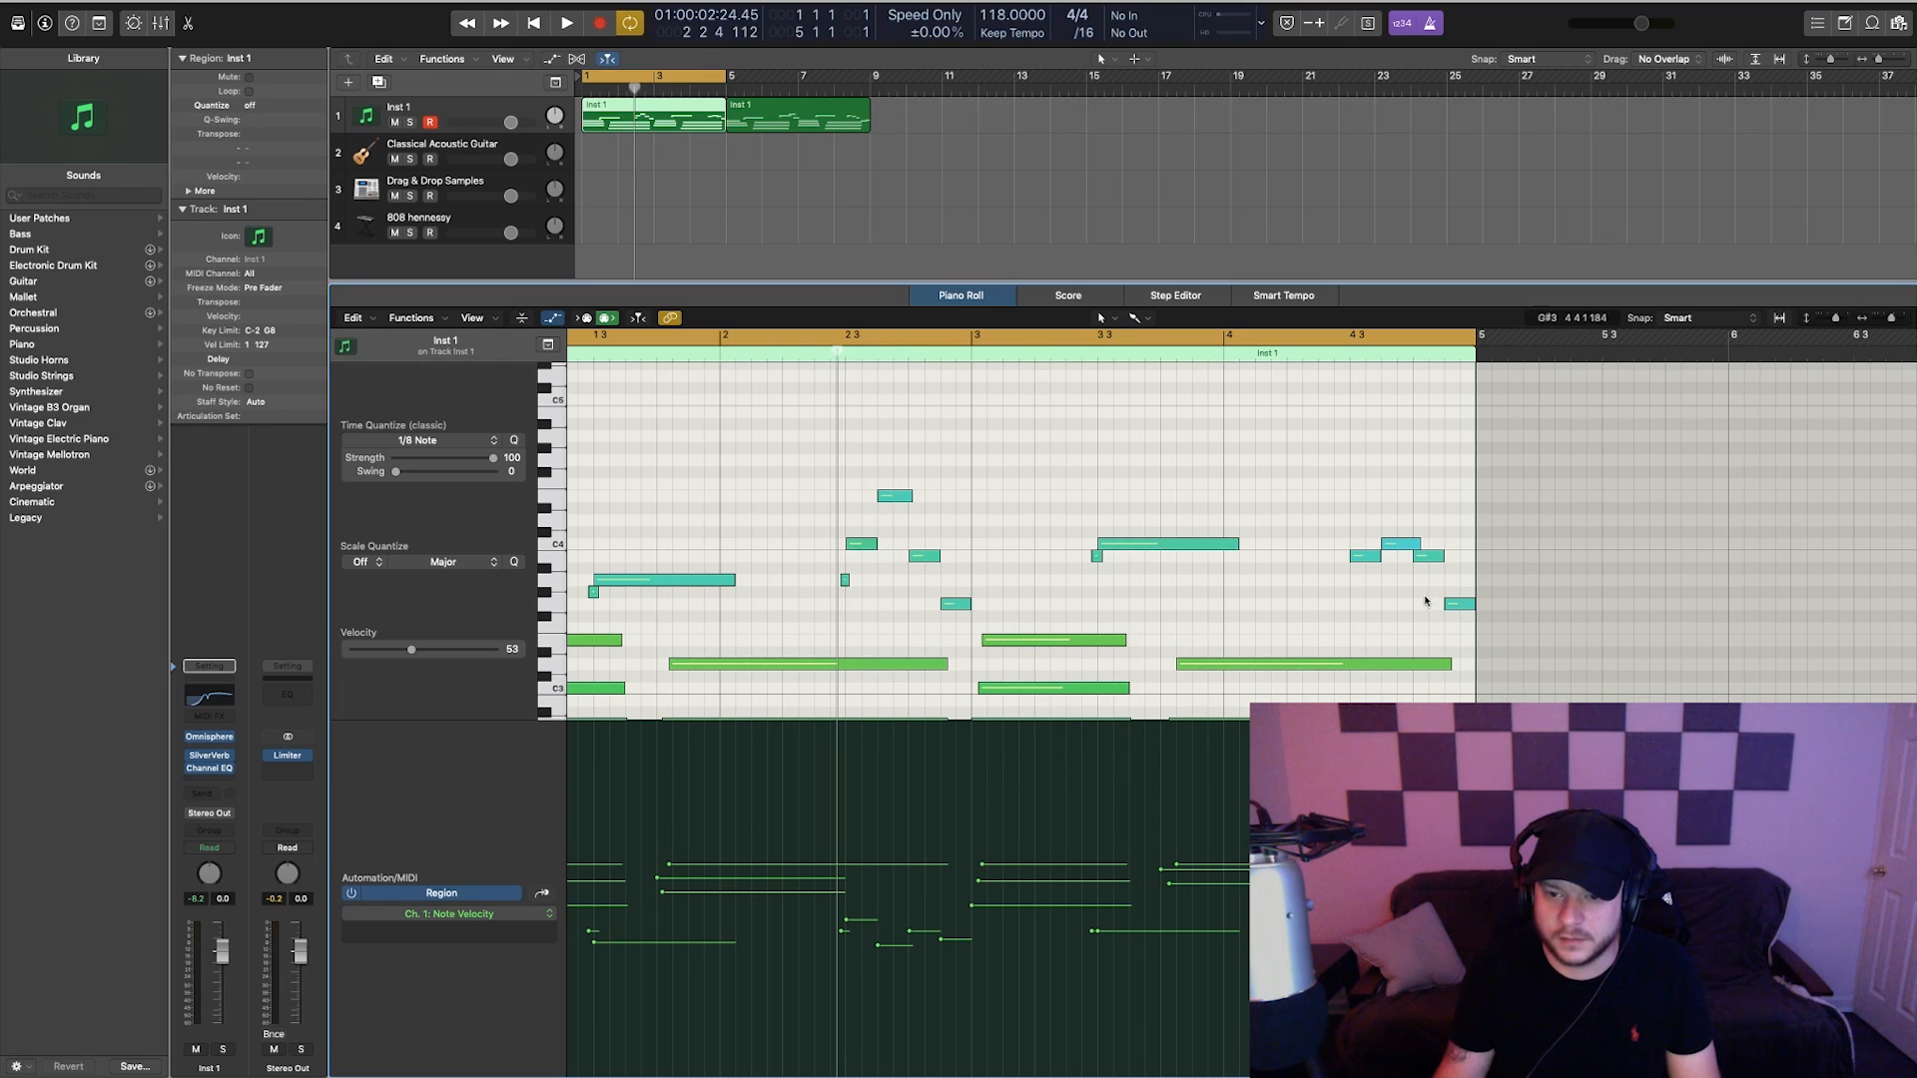
{"action": "key", "text": "space"}
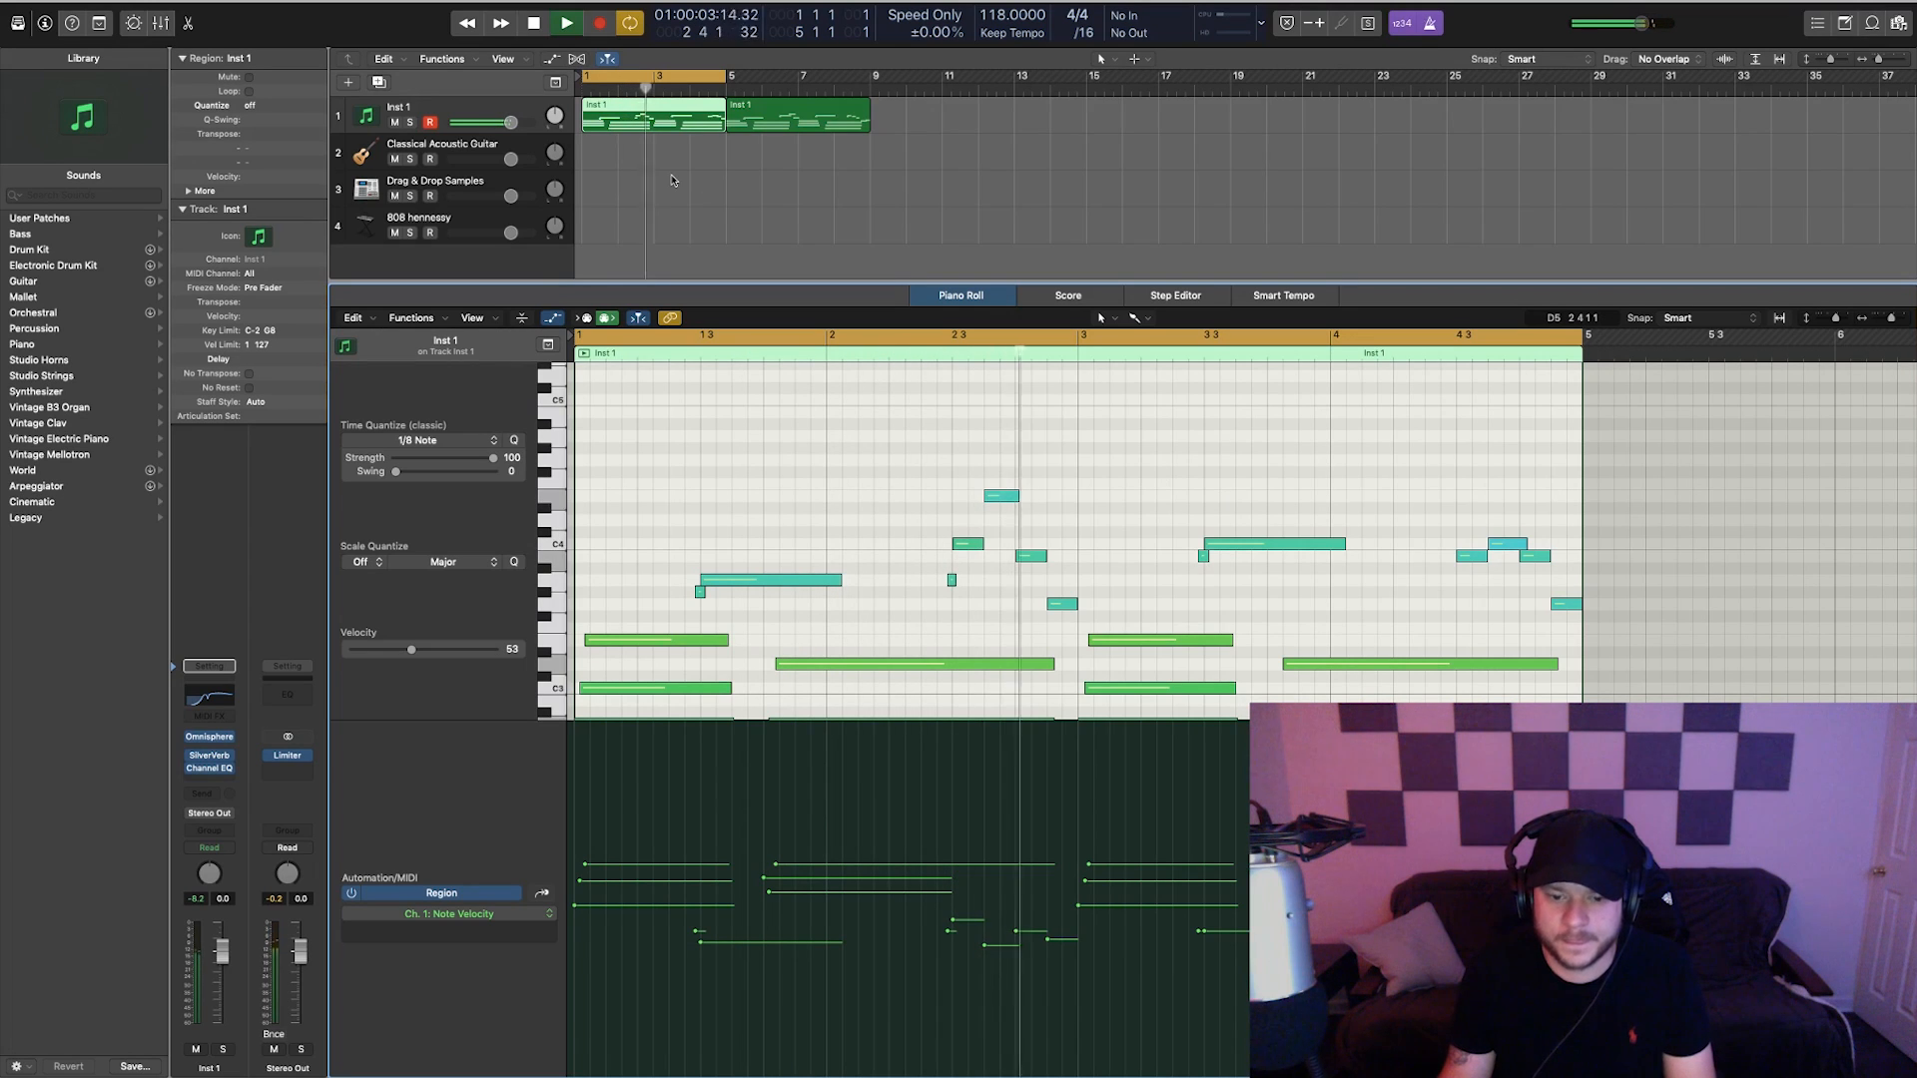
{"action": "key", "text": "space"}
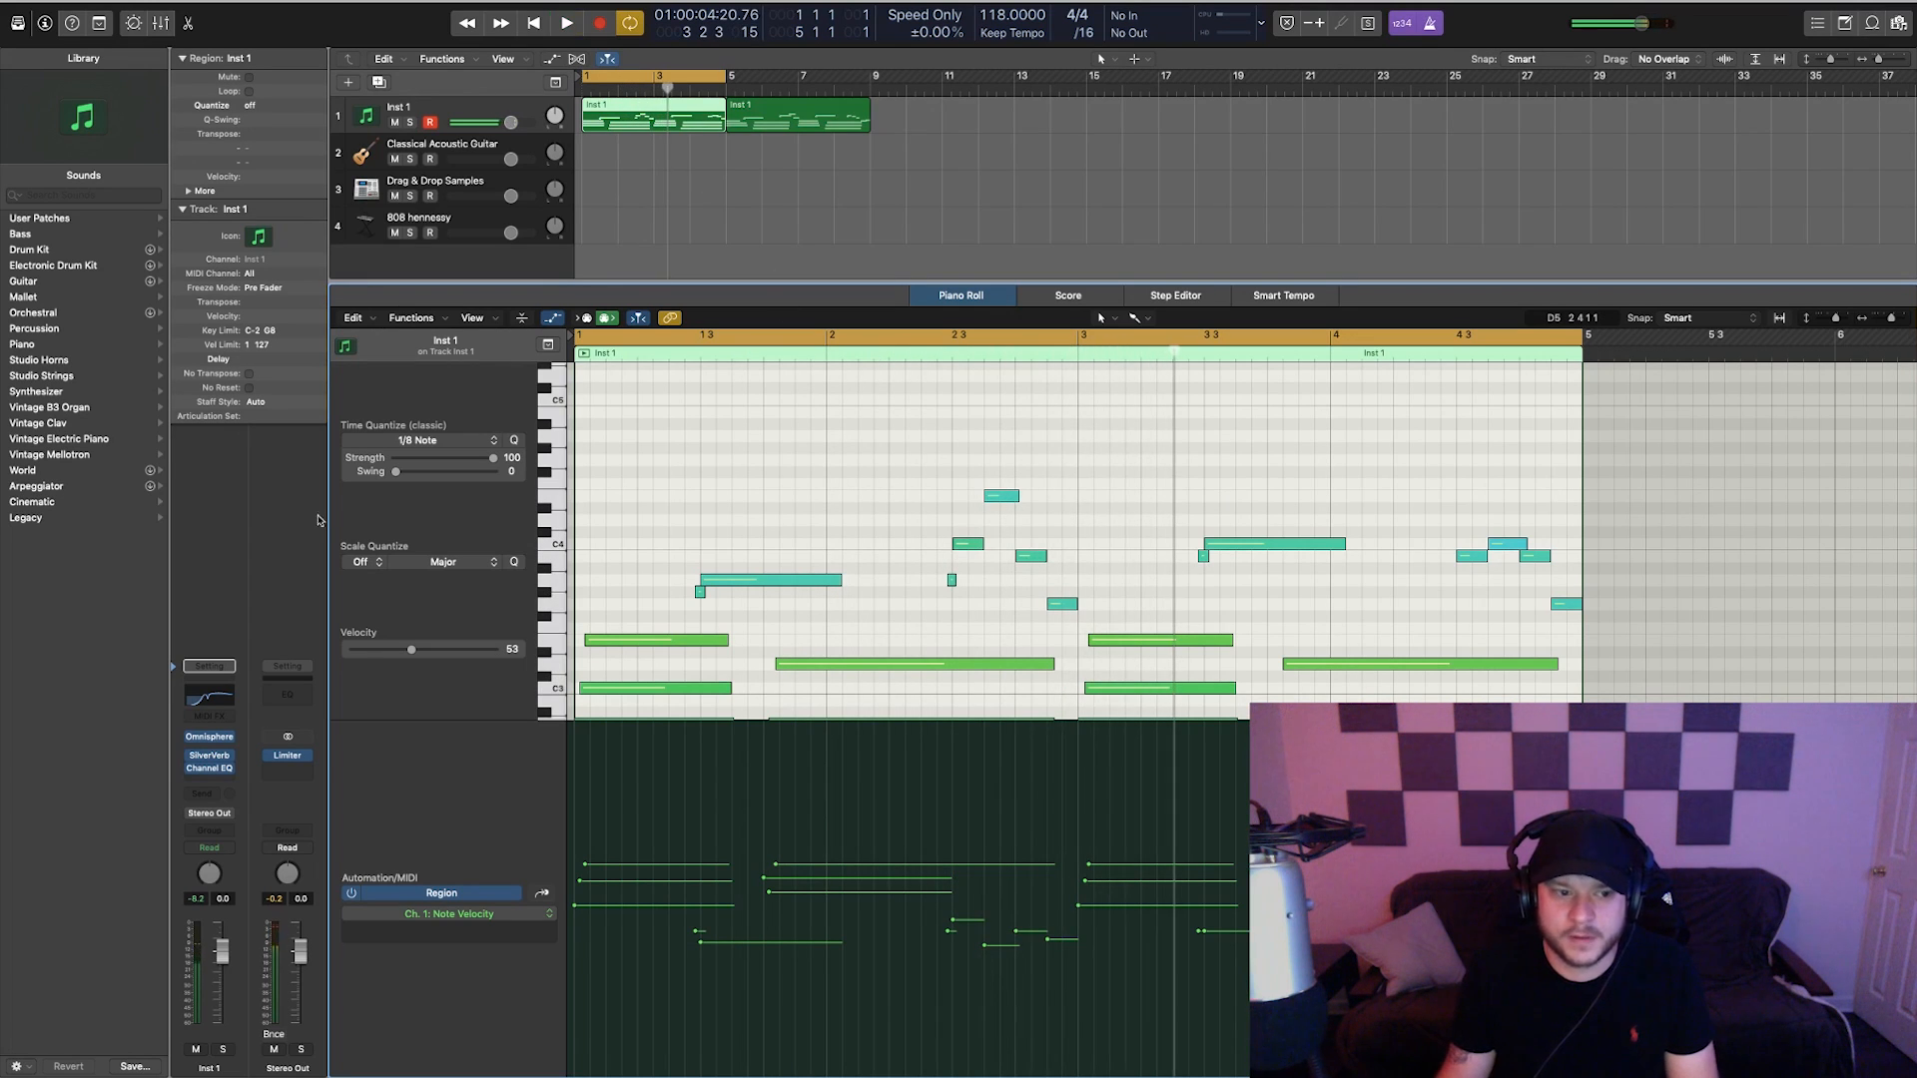
- Shift the +2.5 dB boost band in Inst 1's Channel EQ to 2450 Hz and close the EQ
{"action": "left_click", "coordinate": [212, 773]}
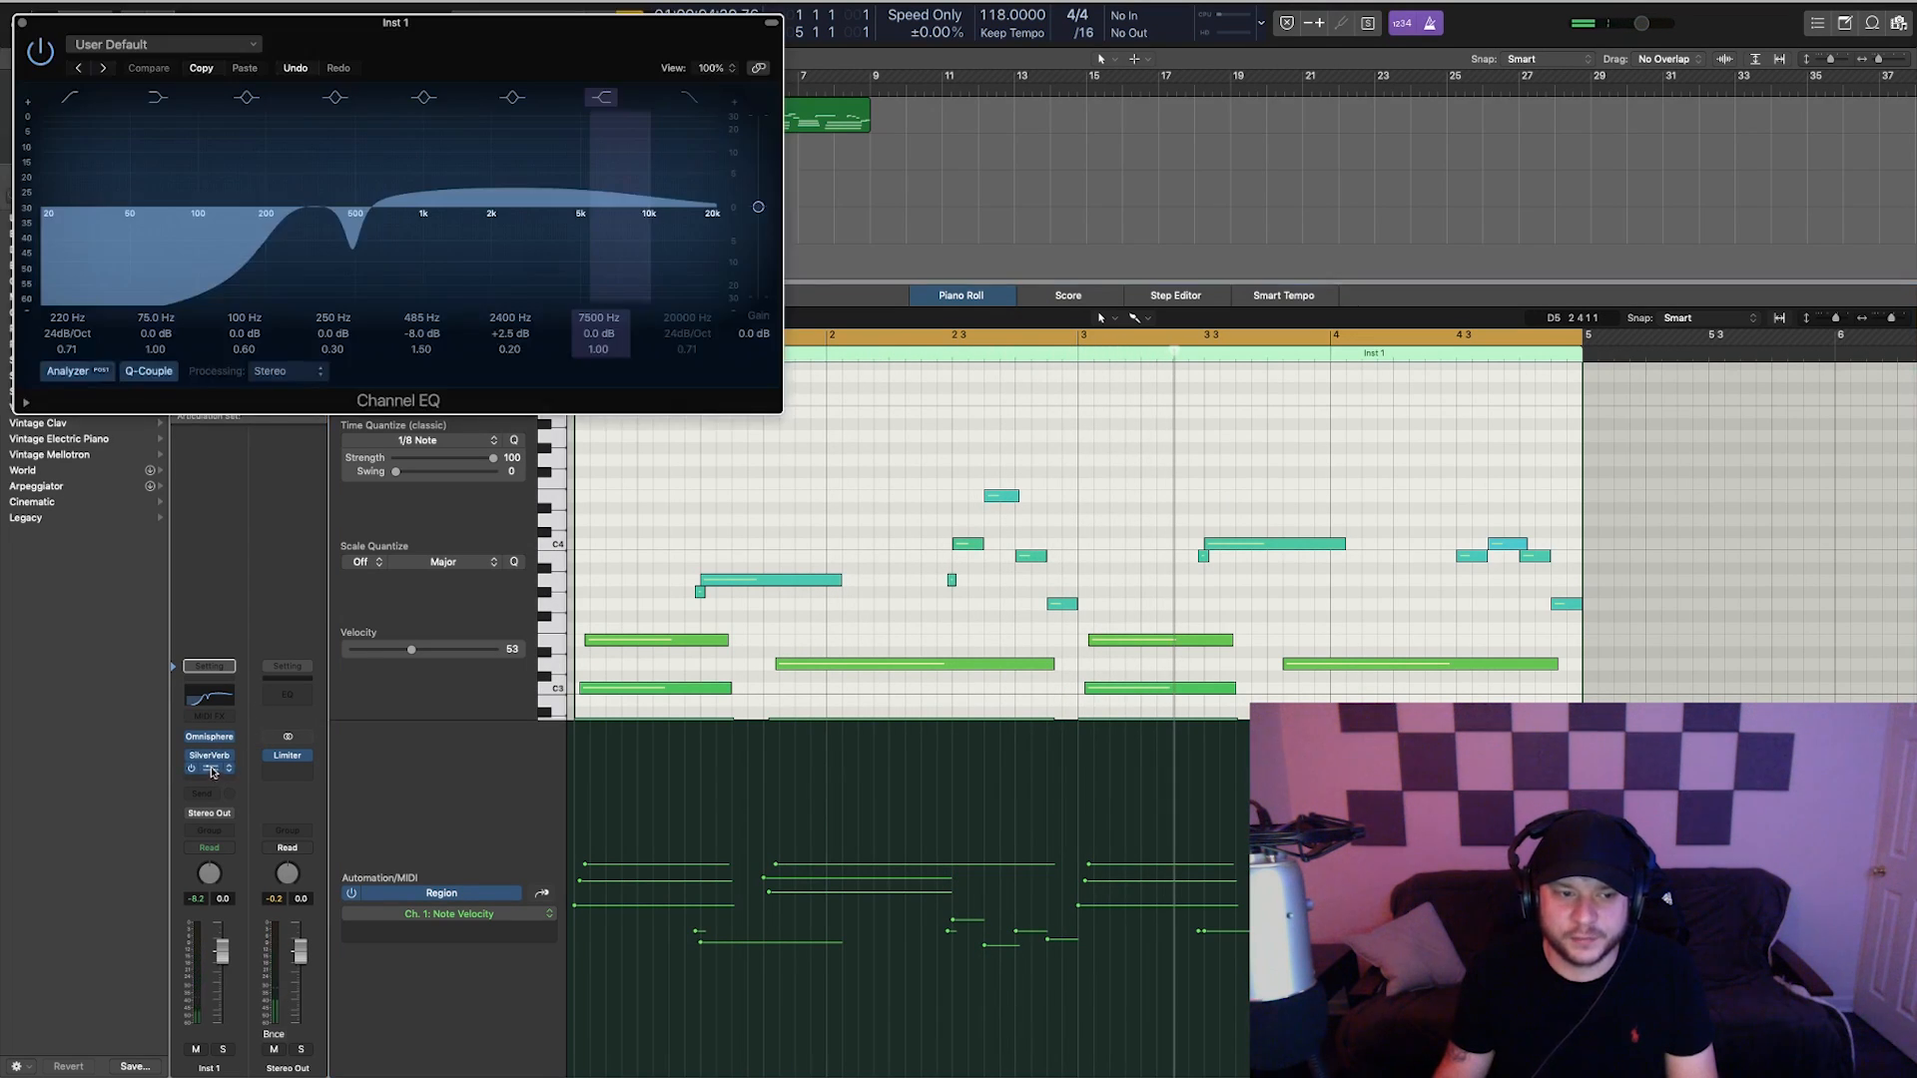
{"action": "left_click_drag", "start_coordinate": [426, 47], "coordinate": [429, 68]}
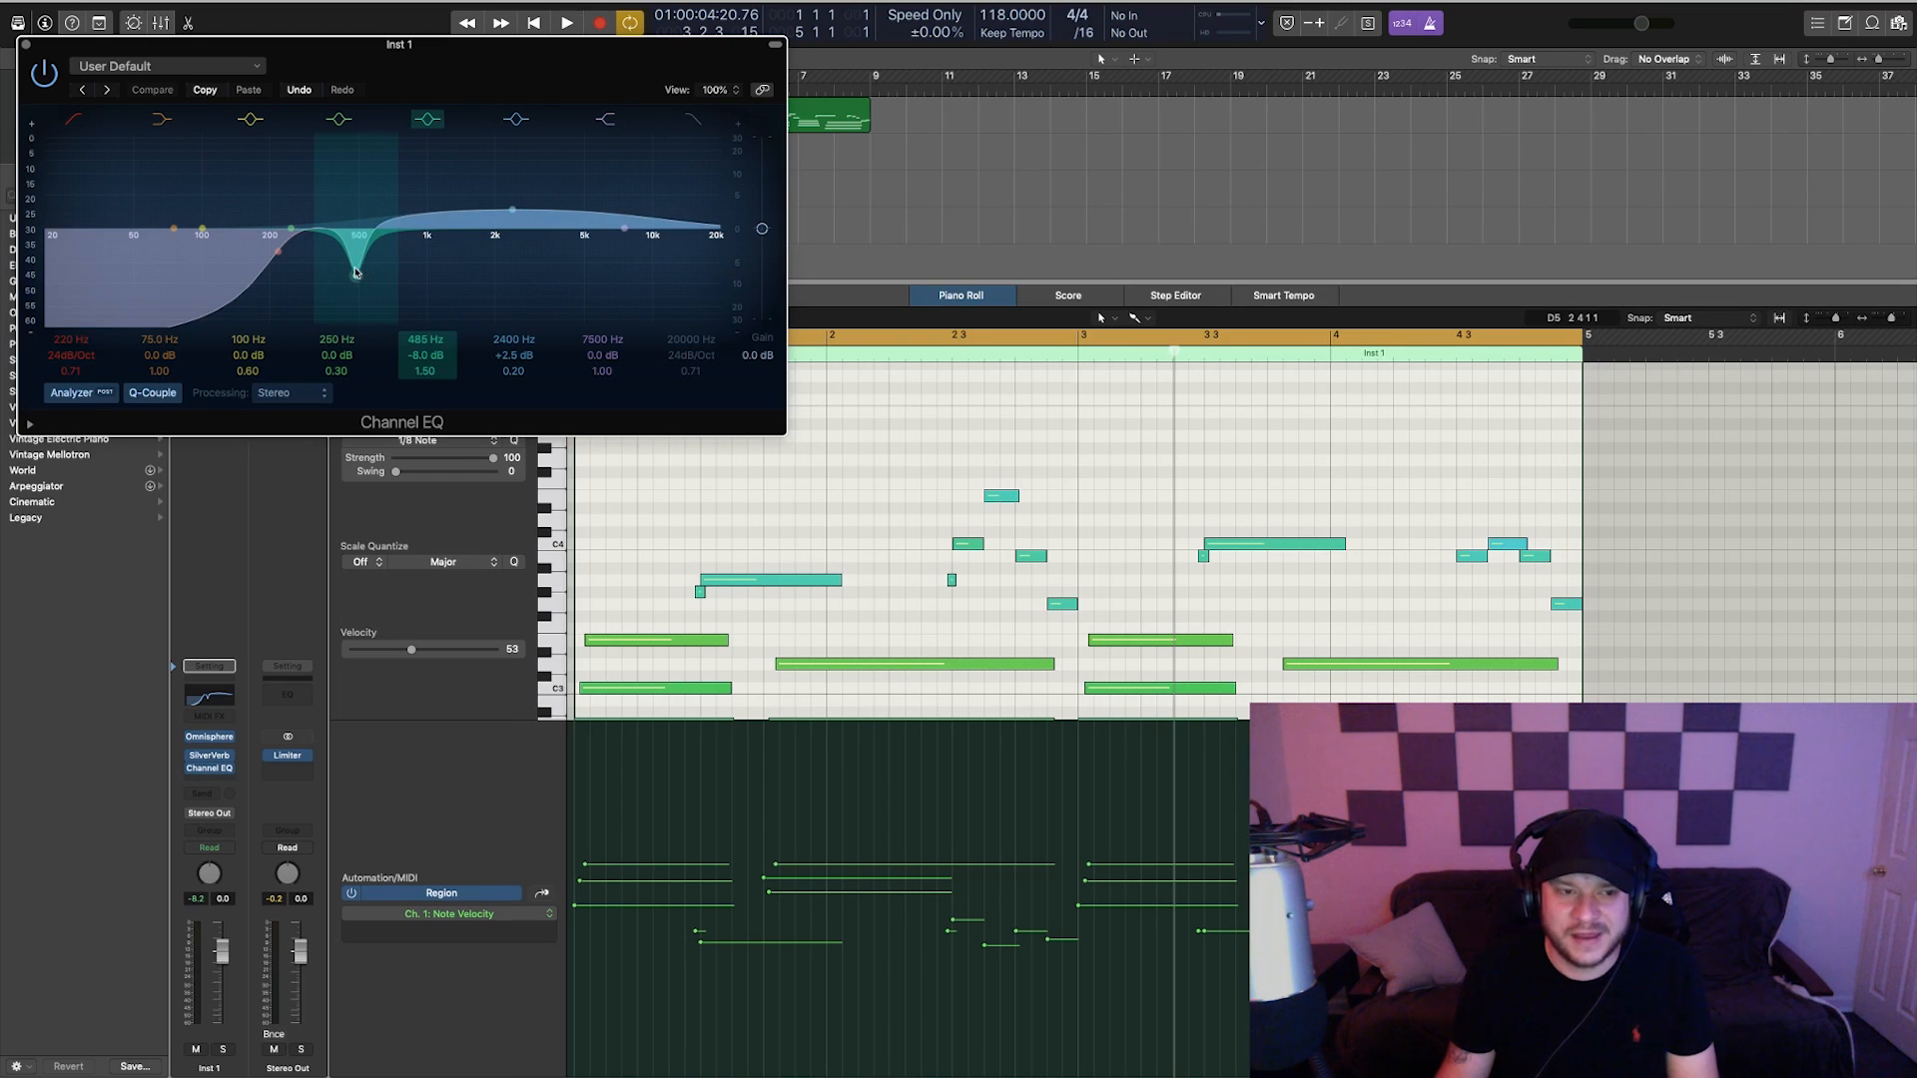
{"action": "left_click", "coordinate": [517, 214]}
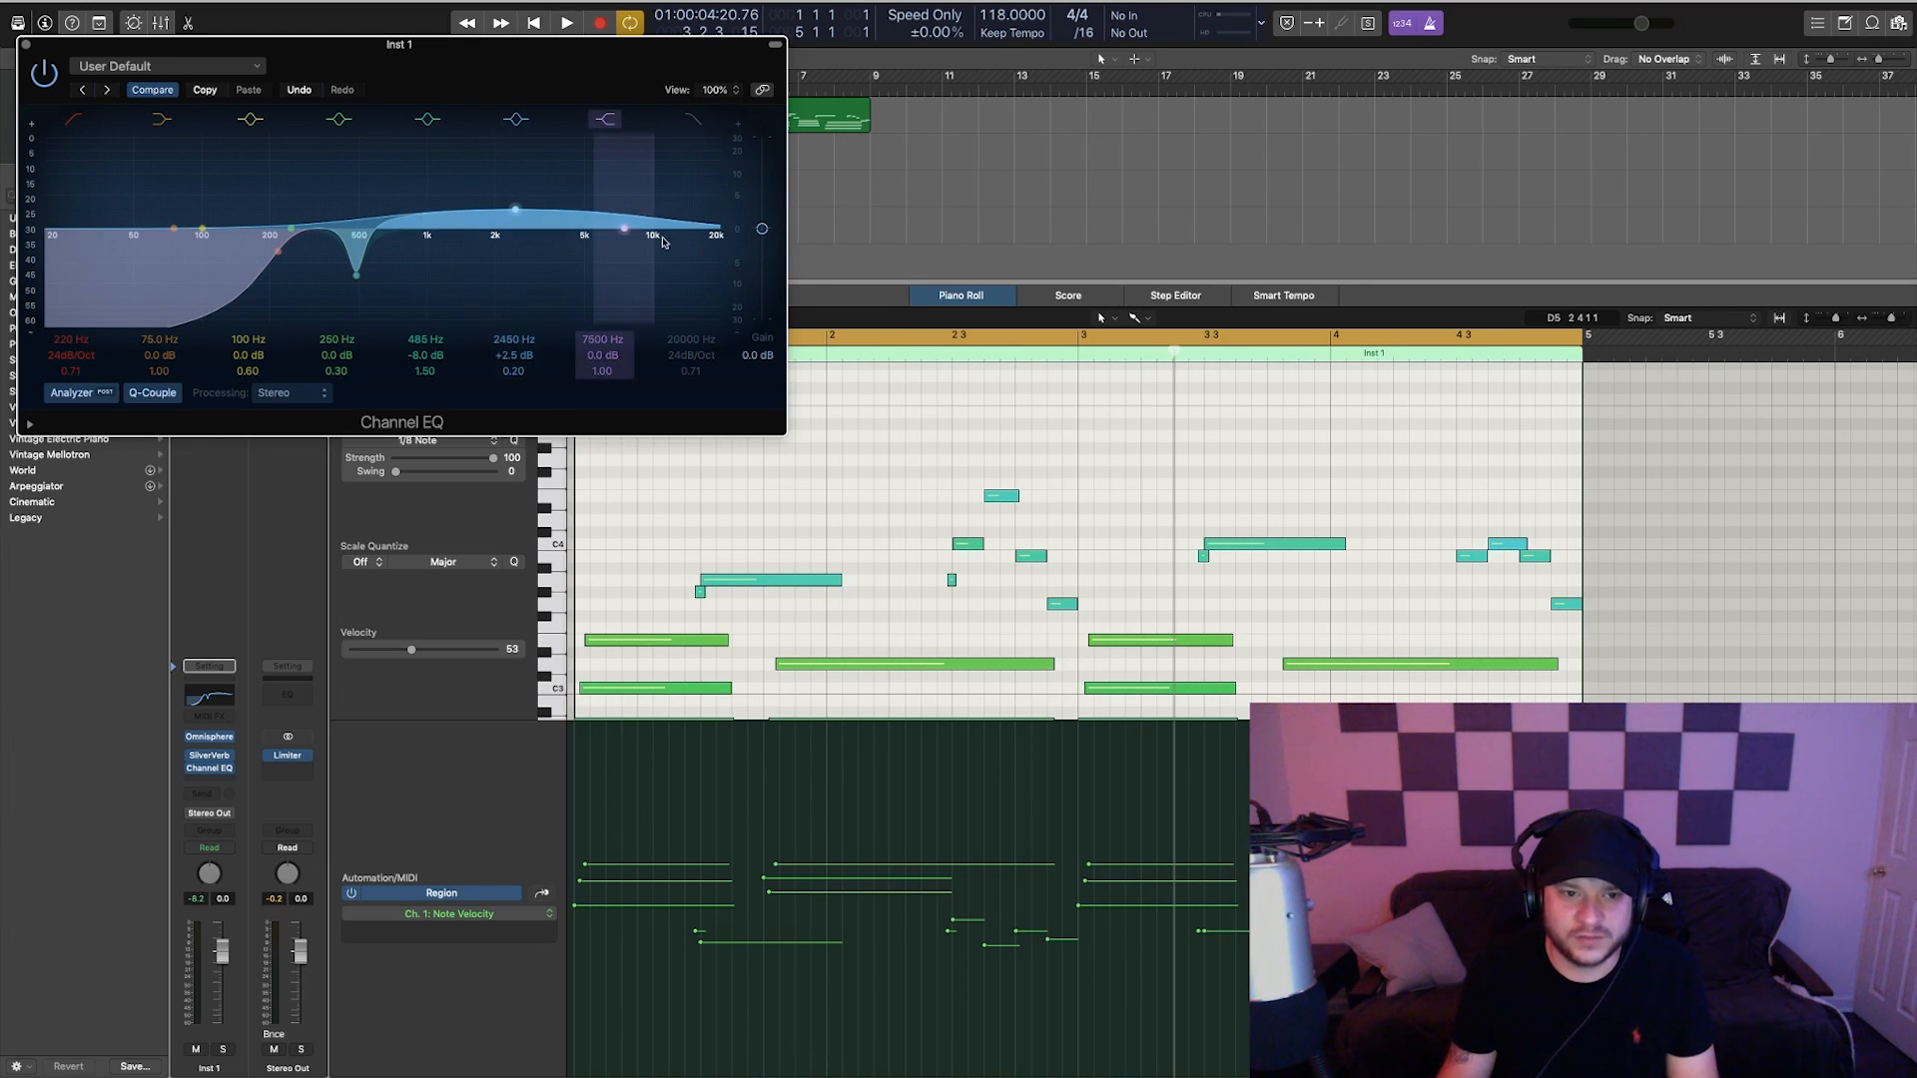
{"action": "left_click", "coordinate": [27, 47]}
{"action": "left_click", "coordinate": [742, 146]}
- Compare the loop with the Channel EQ active and bypassed, and examine the SilverVerb reverb settings on Inst 1
{"action": "key", "text": "space"}
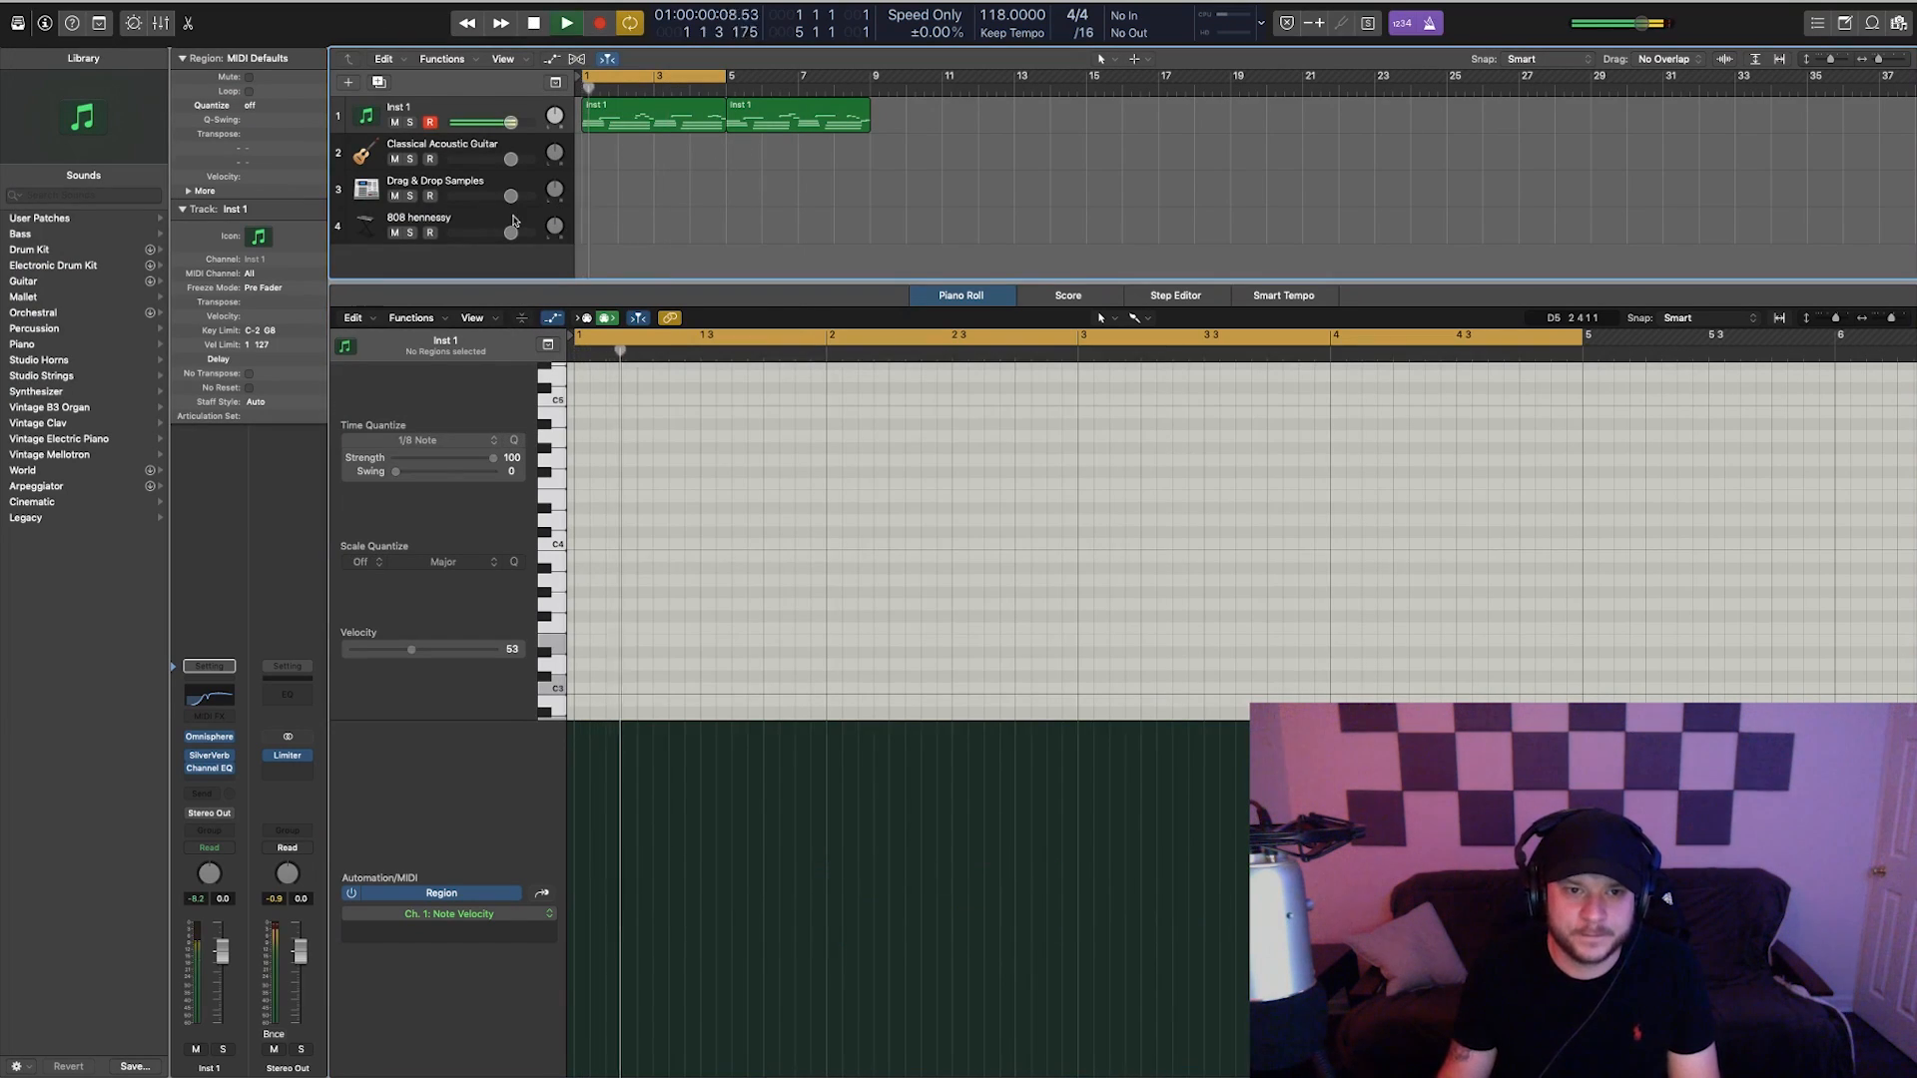
{"action": "key", "text": "space"}
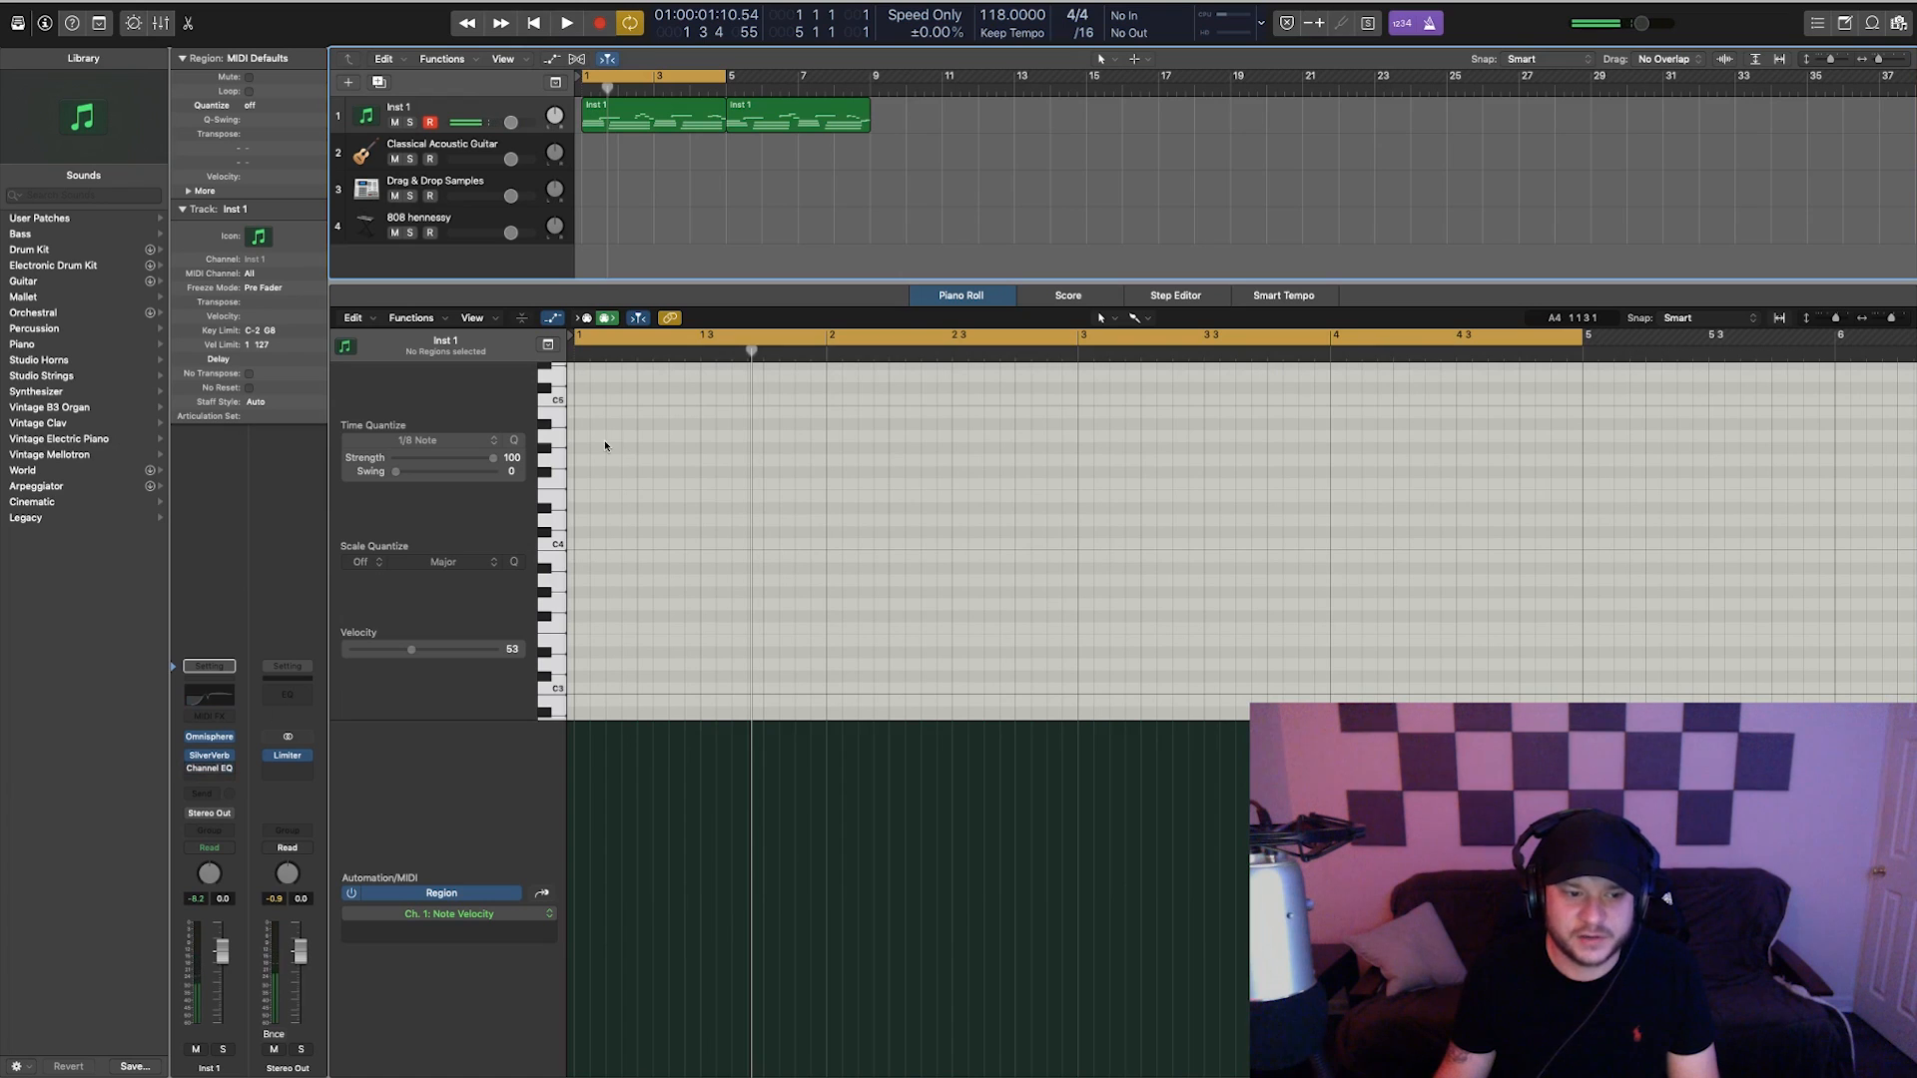
{"action": "key", "text": "space"}
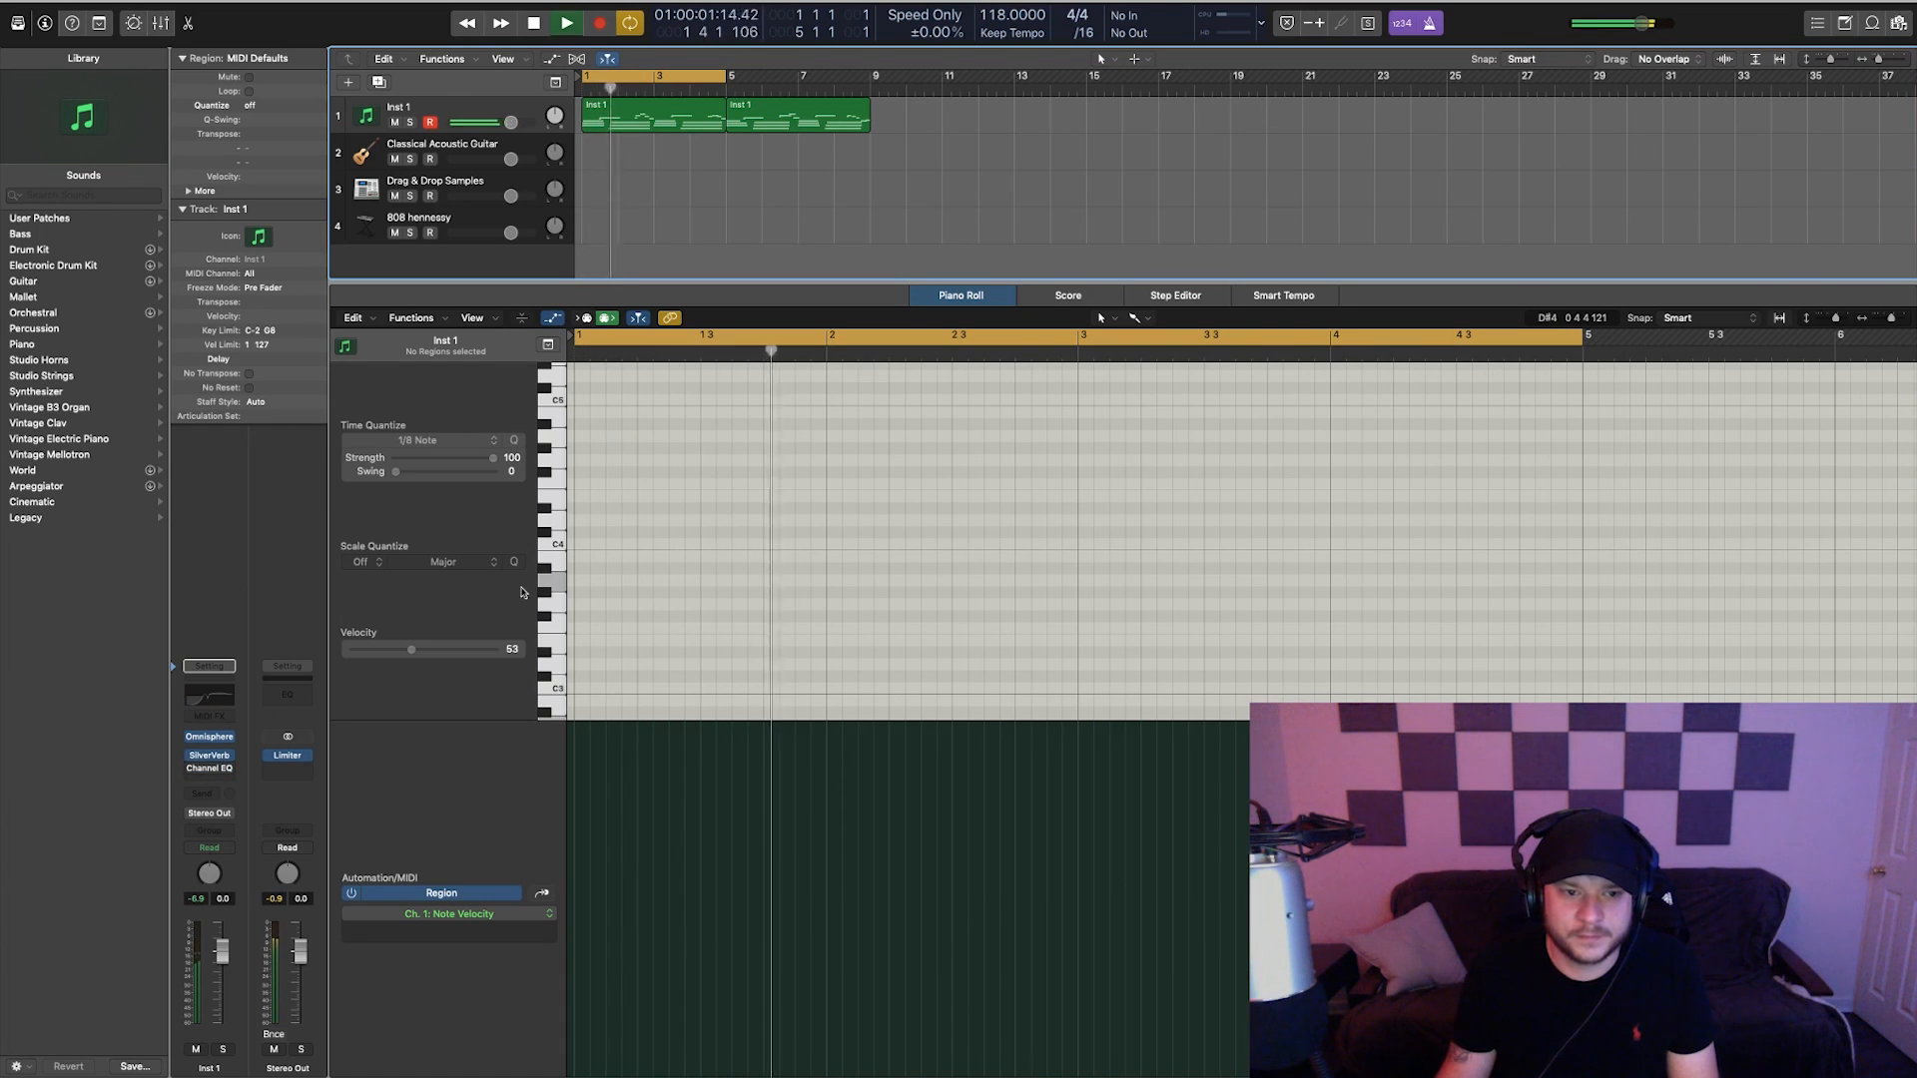
{"action": "left_click", "coordinate": [210, 758]}
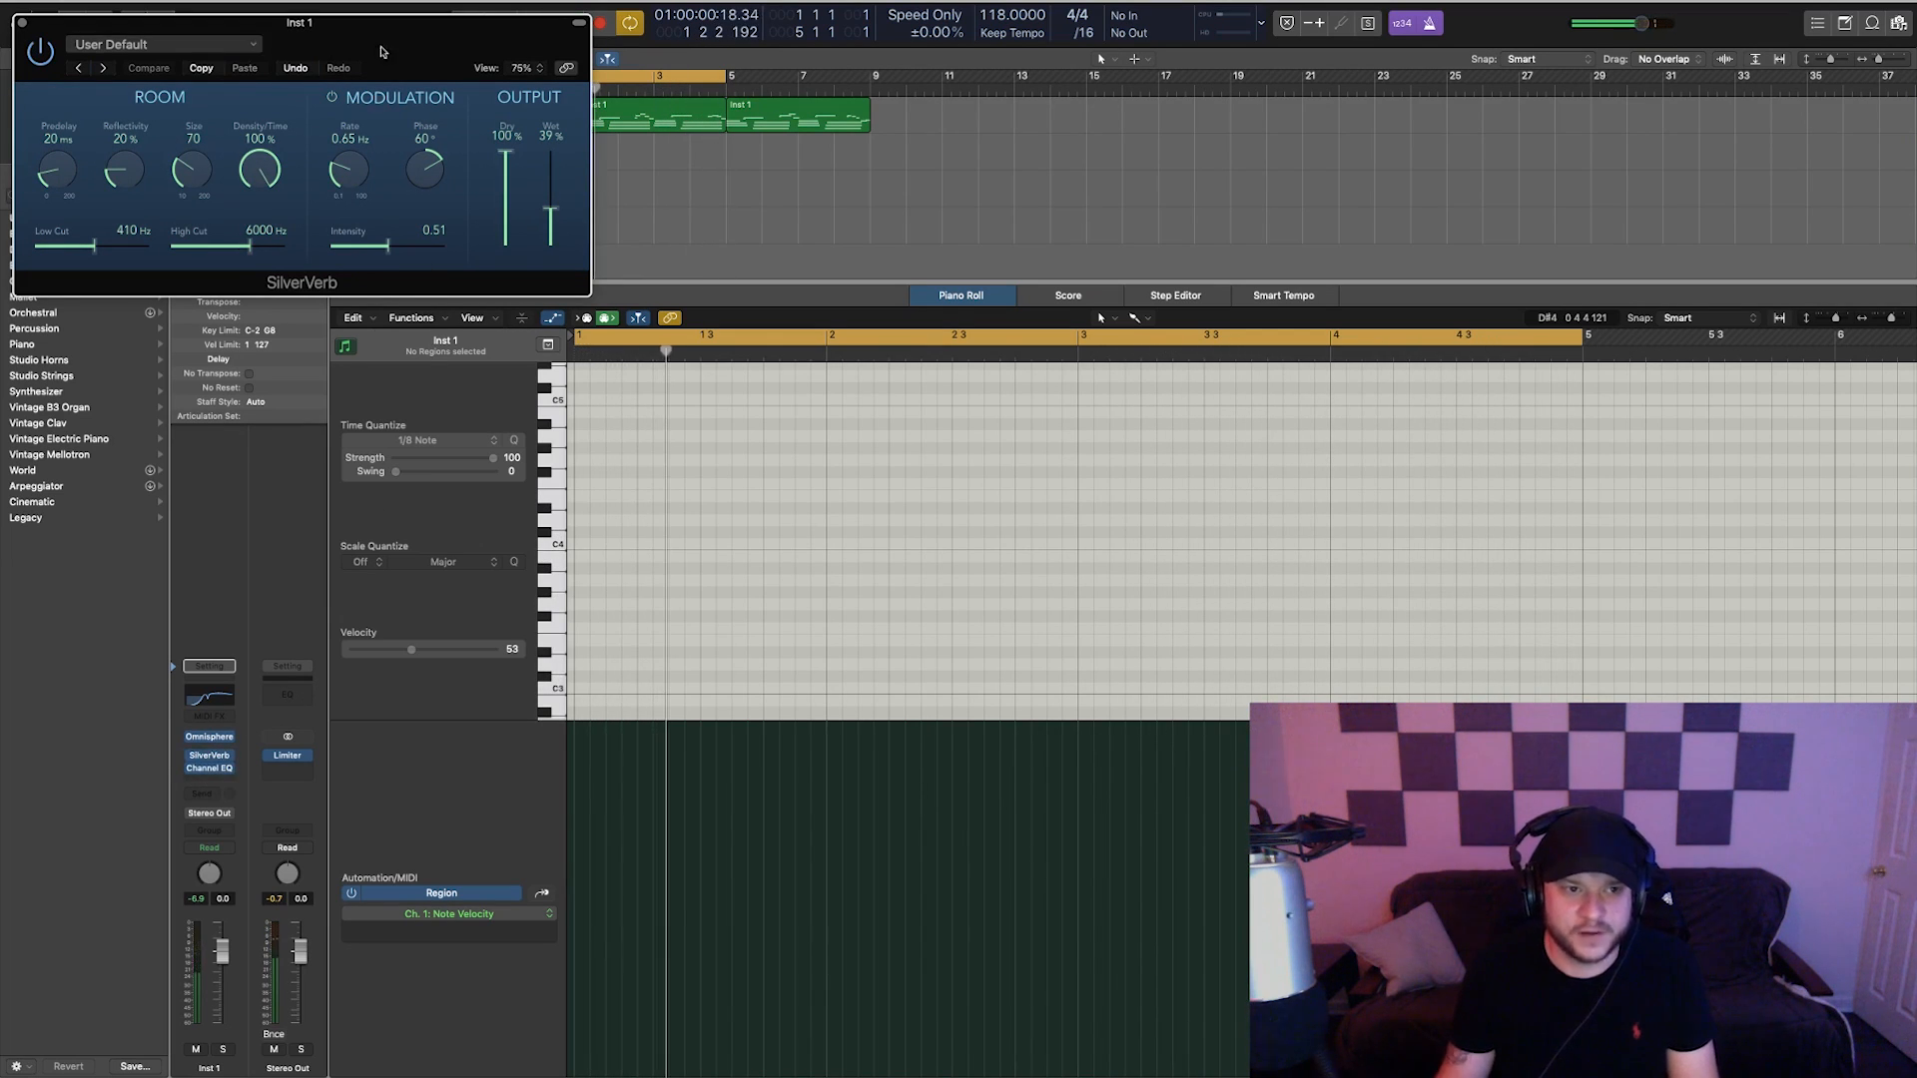
{"action": "left_click_drag", "start_coordinate": [380, 51], "coordinate": [1111, 267]}
- Move the first Inst 1 region down to the Classical Acoustic Guitar track at bar 1 and hide the reverb window
{"action": "left_click_drag", "start_coordinate": [628, 113], "coordinate": [628, 150]}
{"action": "left_click", "coordinate": [523, 150]}
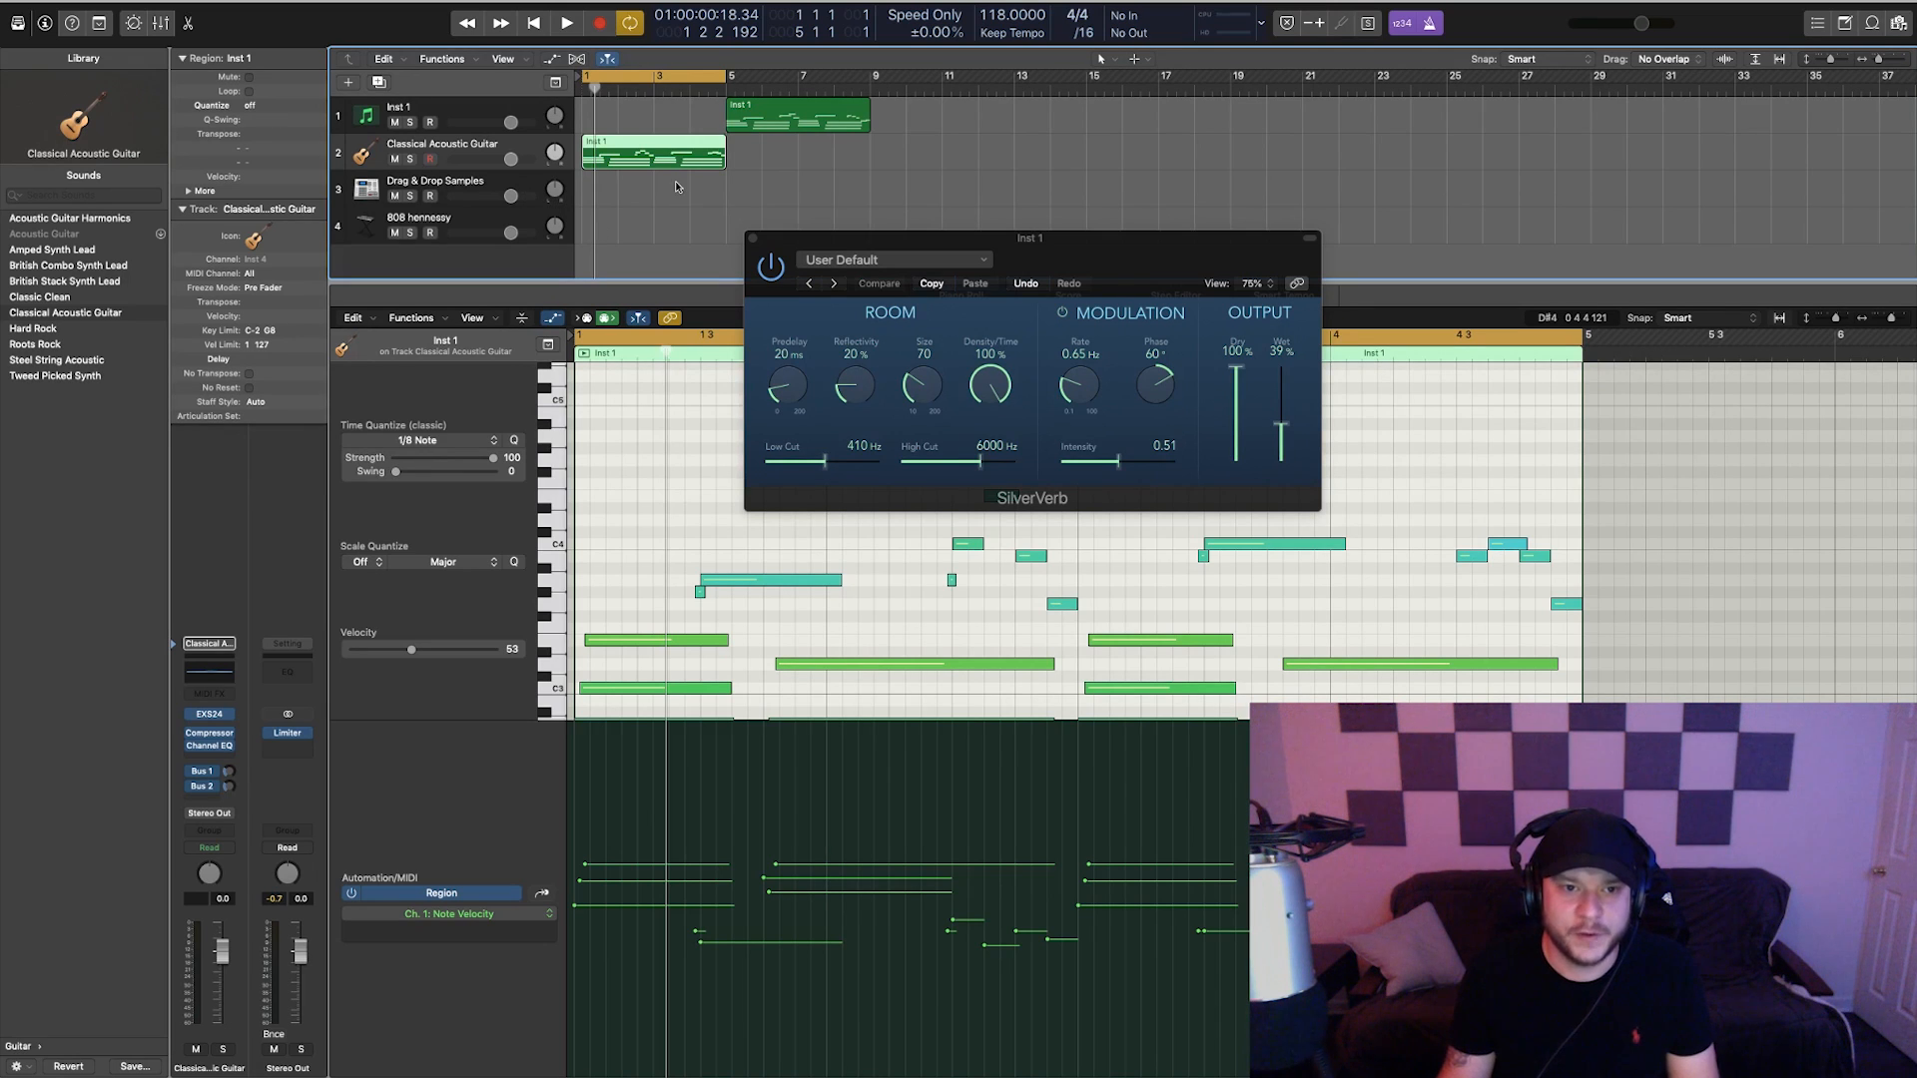
{"action": "key", "text": "v"}
- Remove the Bus 1 and Bus 2 sends from the Classical Acoustic Guitar channel in the mixer
{"action": "key", "text": "x"}
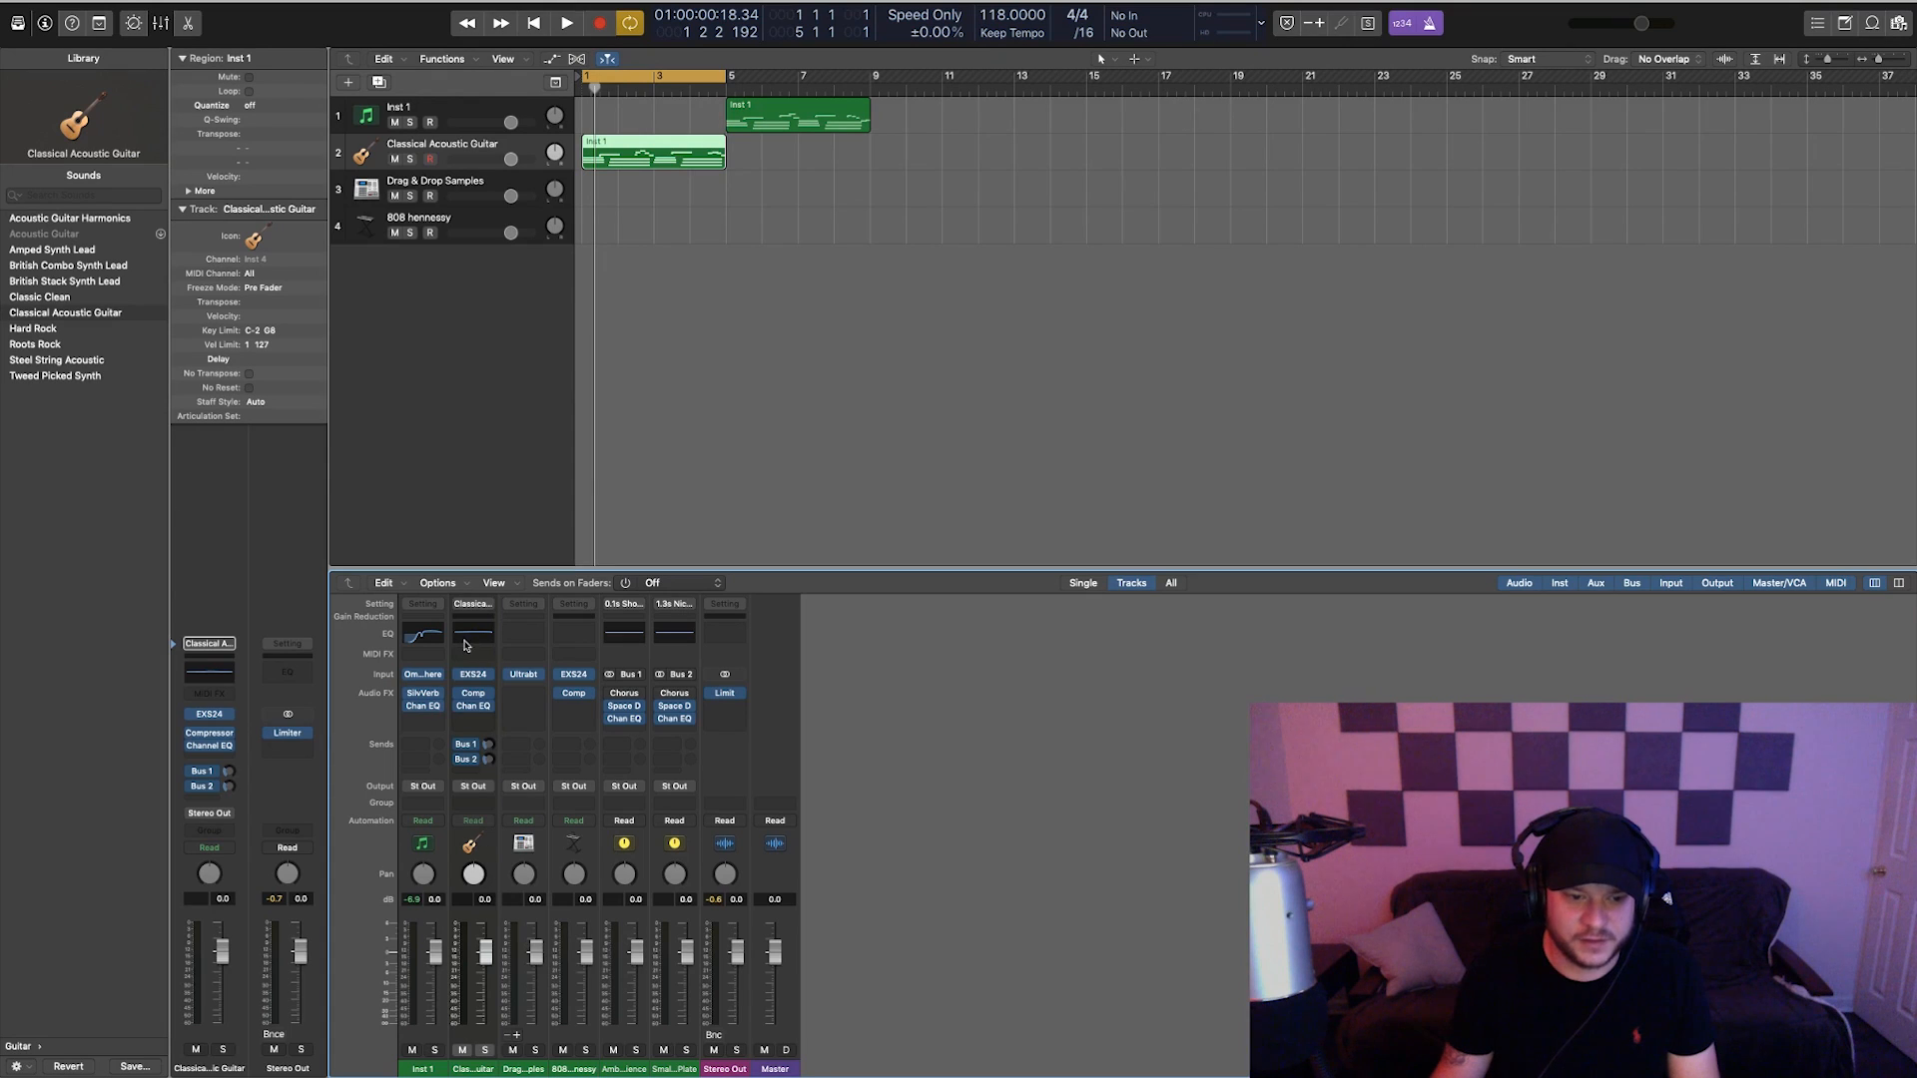
{"action": "left_click", "coordinate": [477, 750]}
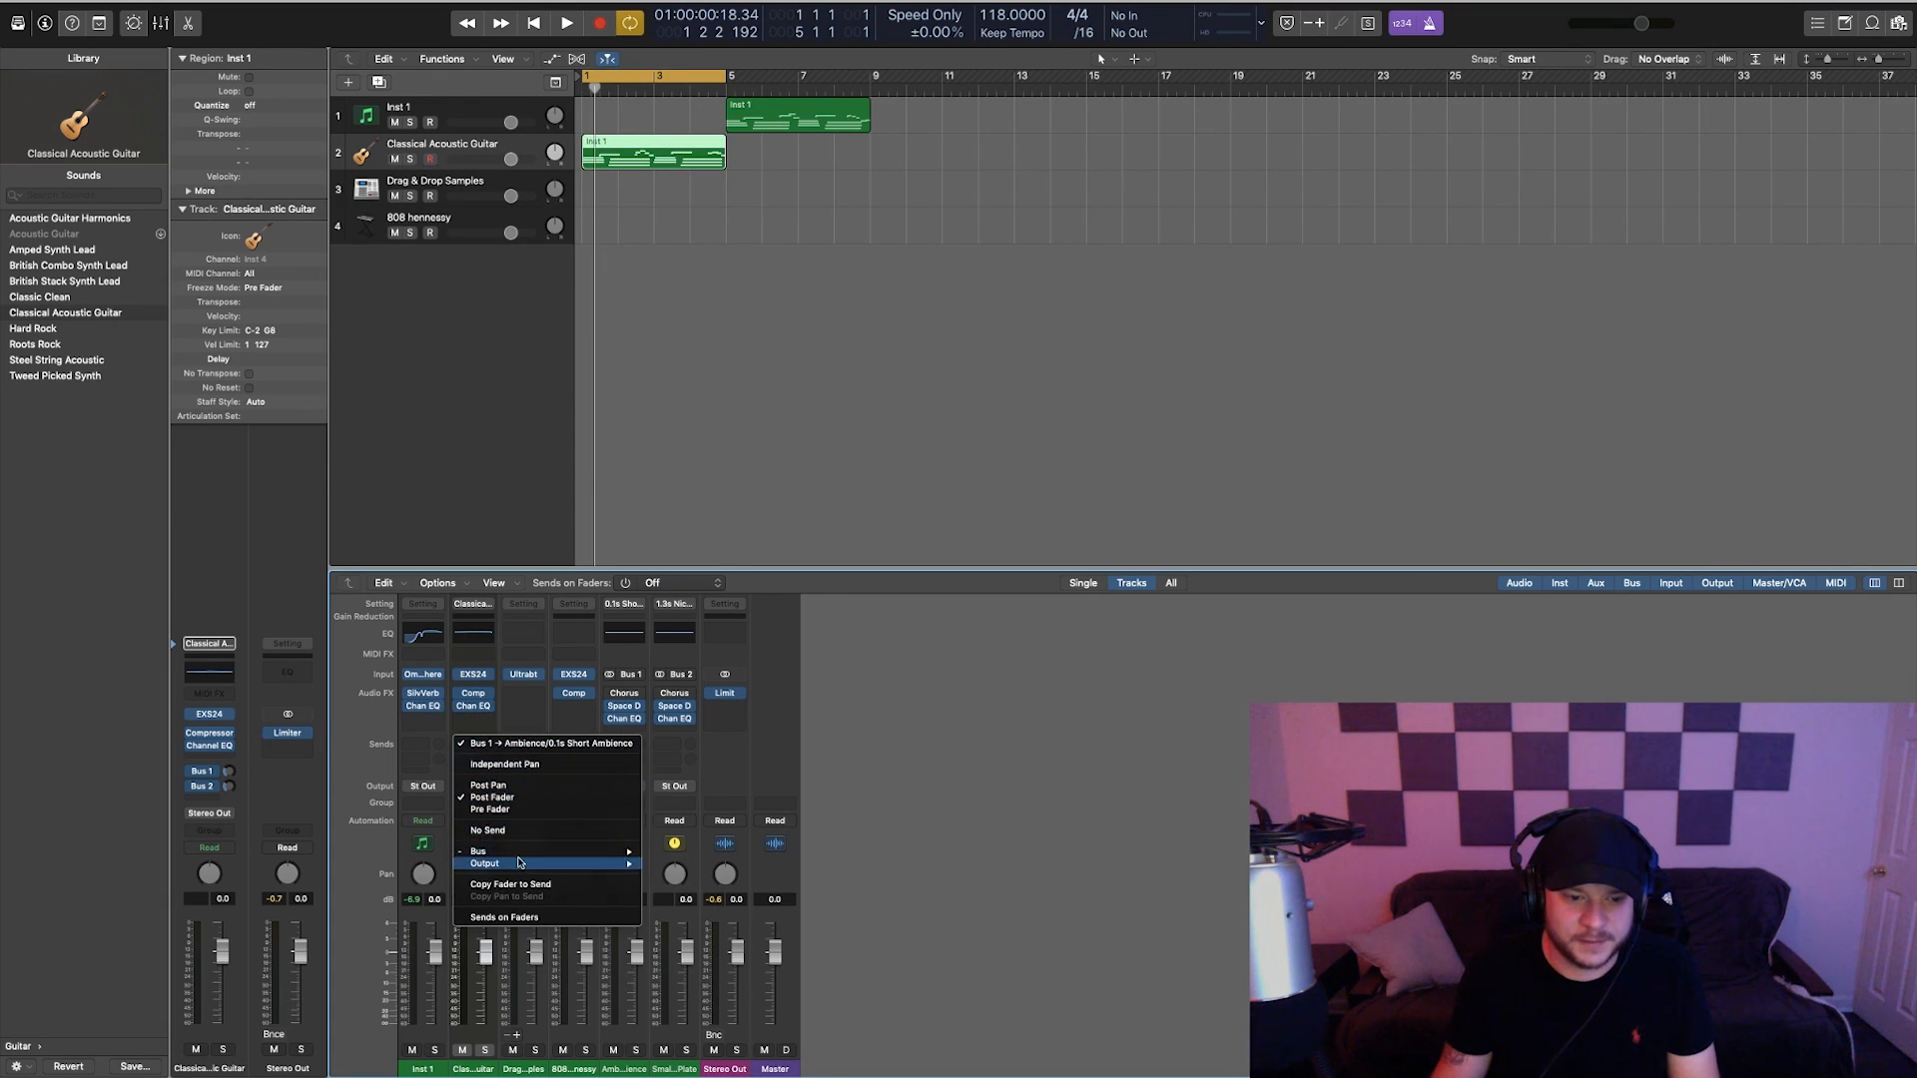
{"action": "mouse_move", "coordinate": [523, 856]}
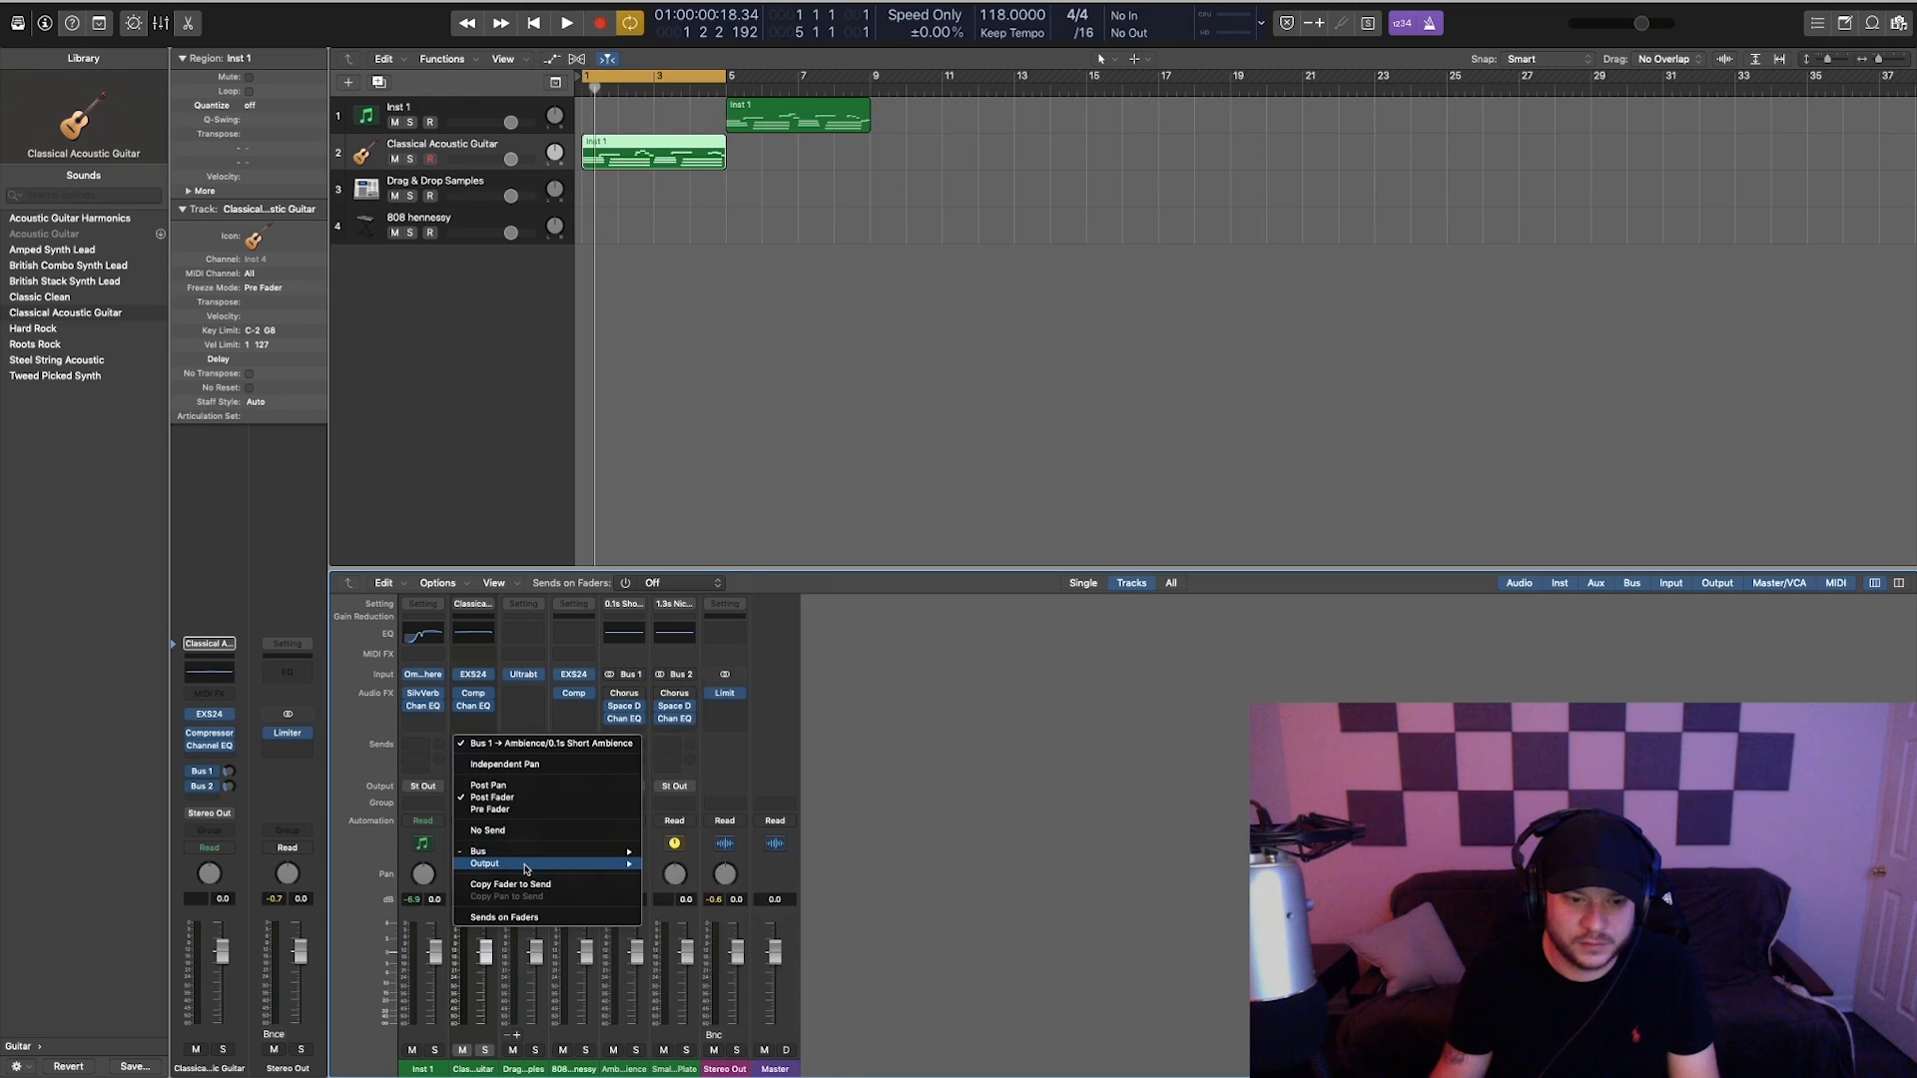
{"action": "left_click", "coordinate": [432, 796]}
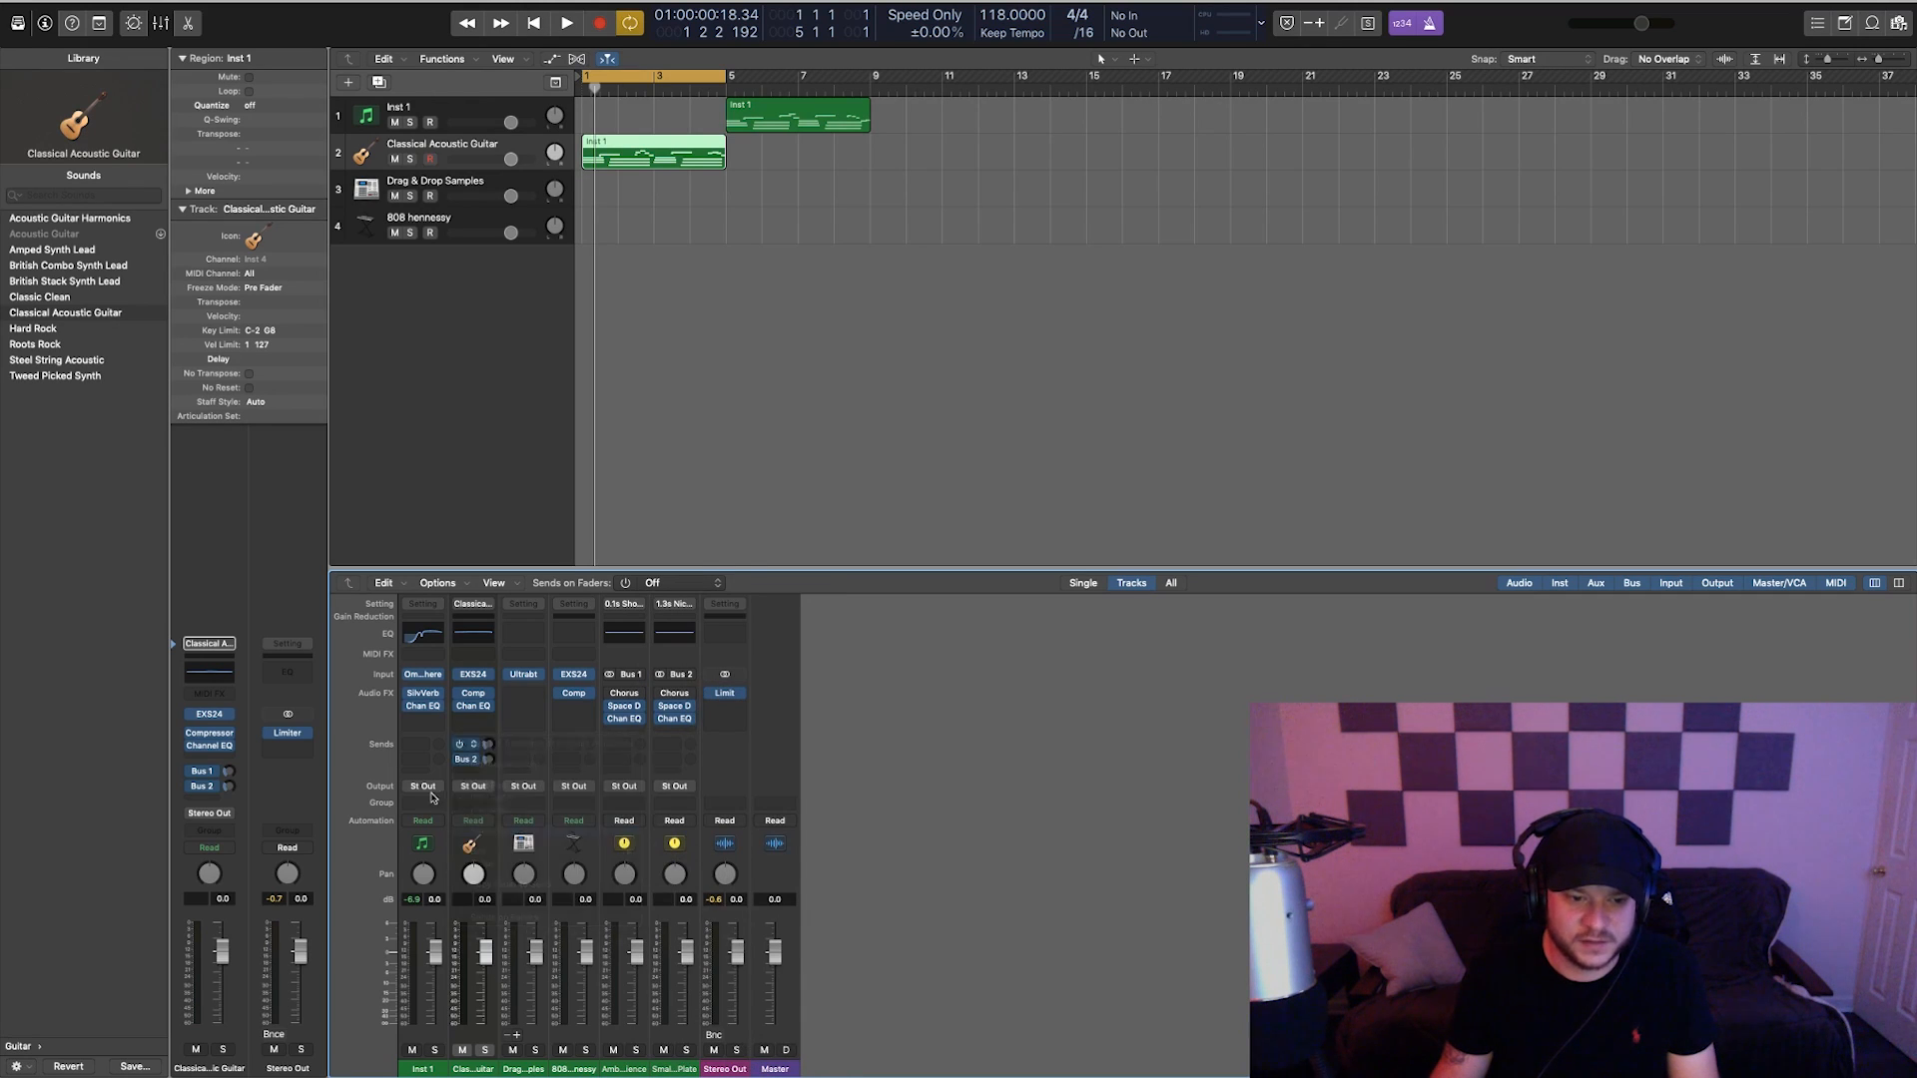
{"action": "left_click", "coordinate": [476, 762]}
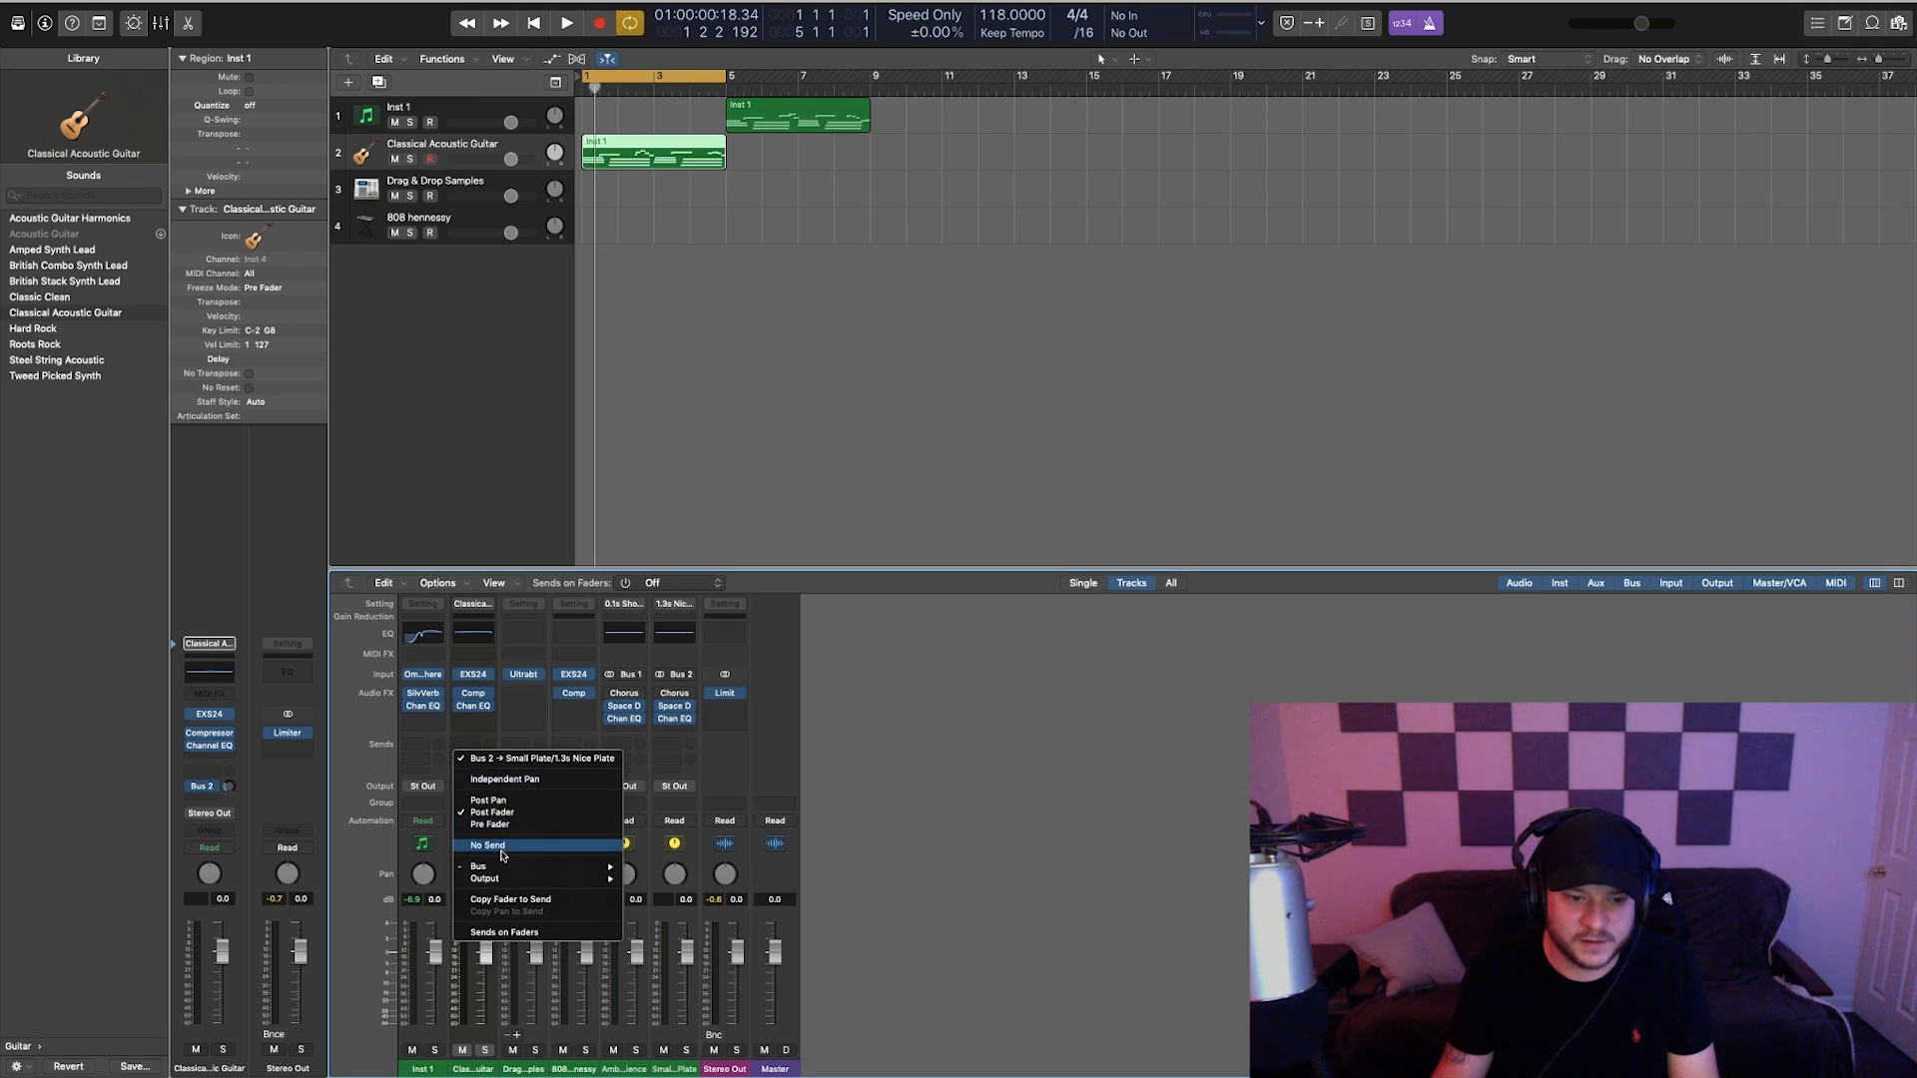
{"action": "left_click", "coordinate": [504, 848]}
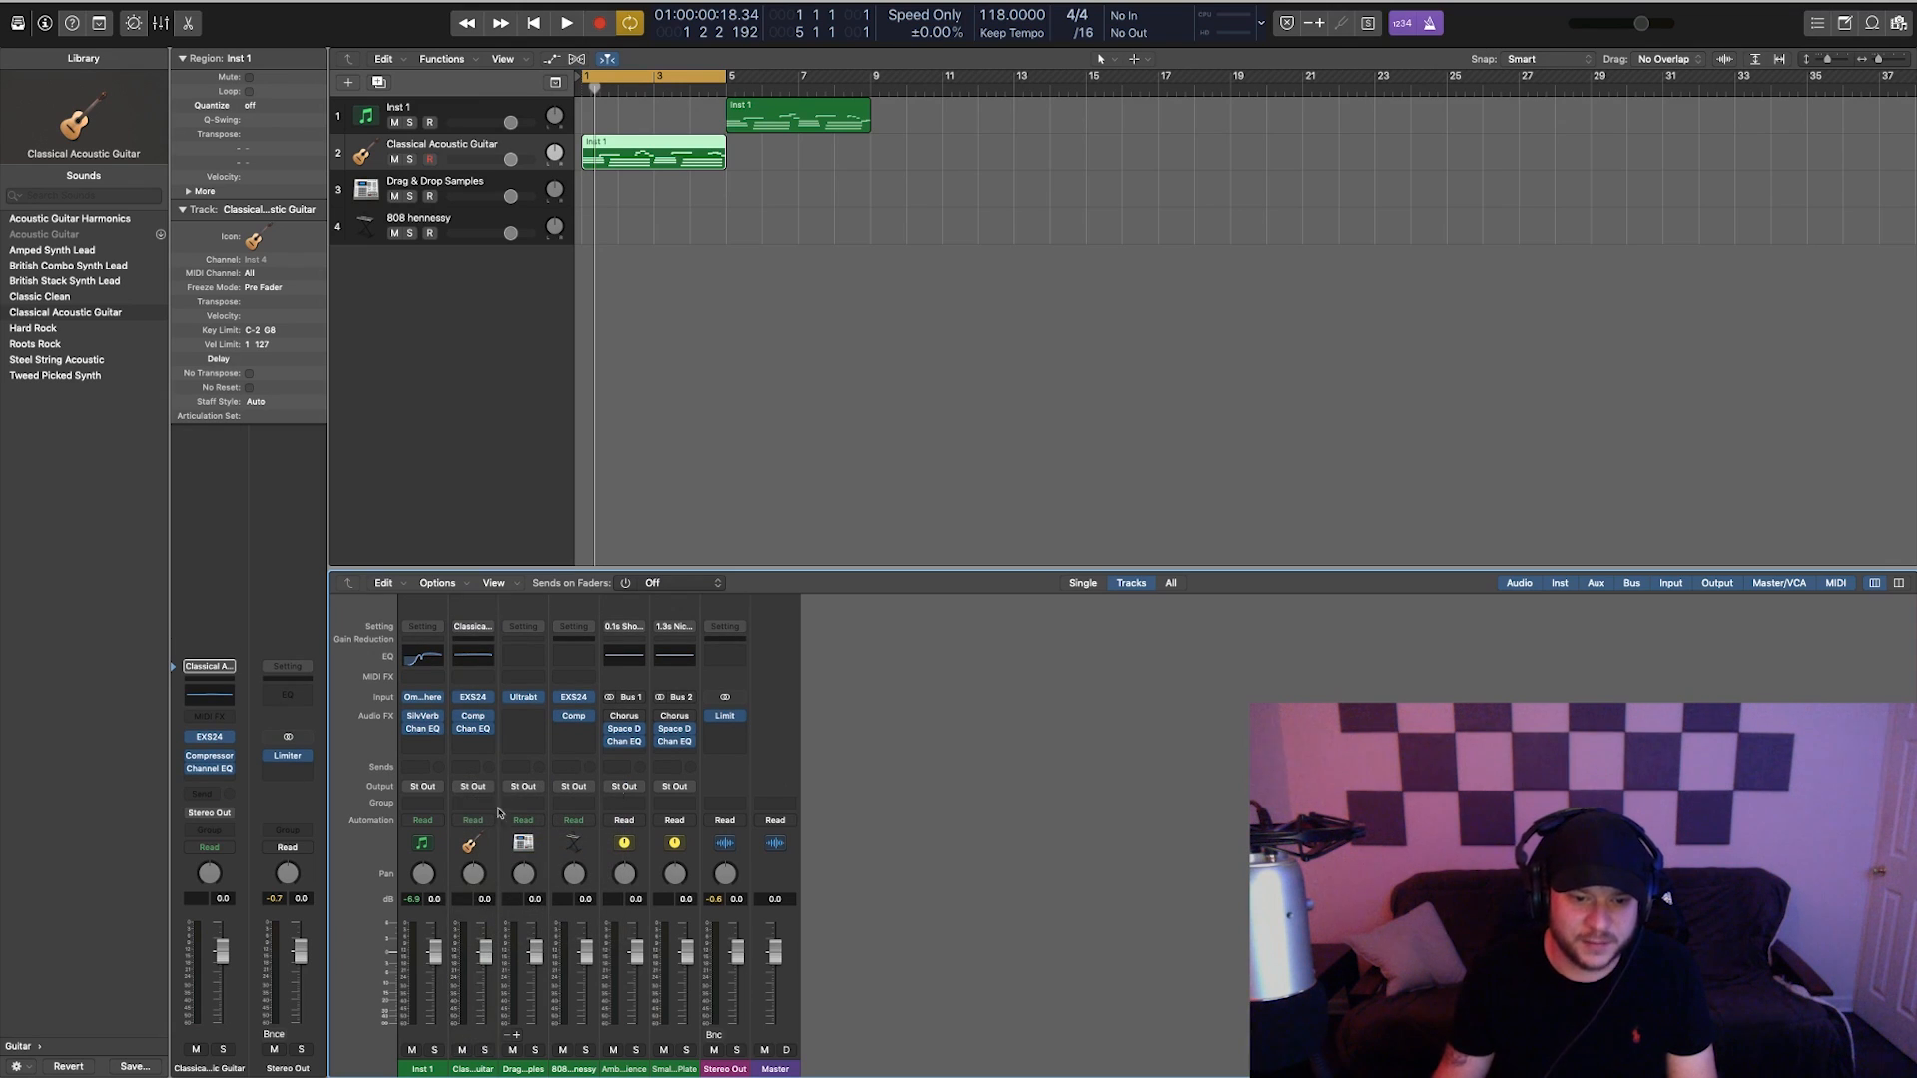
- Play the guitar region from the start of the project to hear it without the sends
{"action": "left_click", "coordinate": [761, 313]}
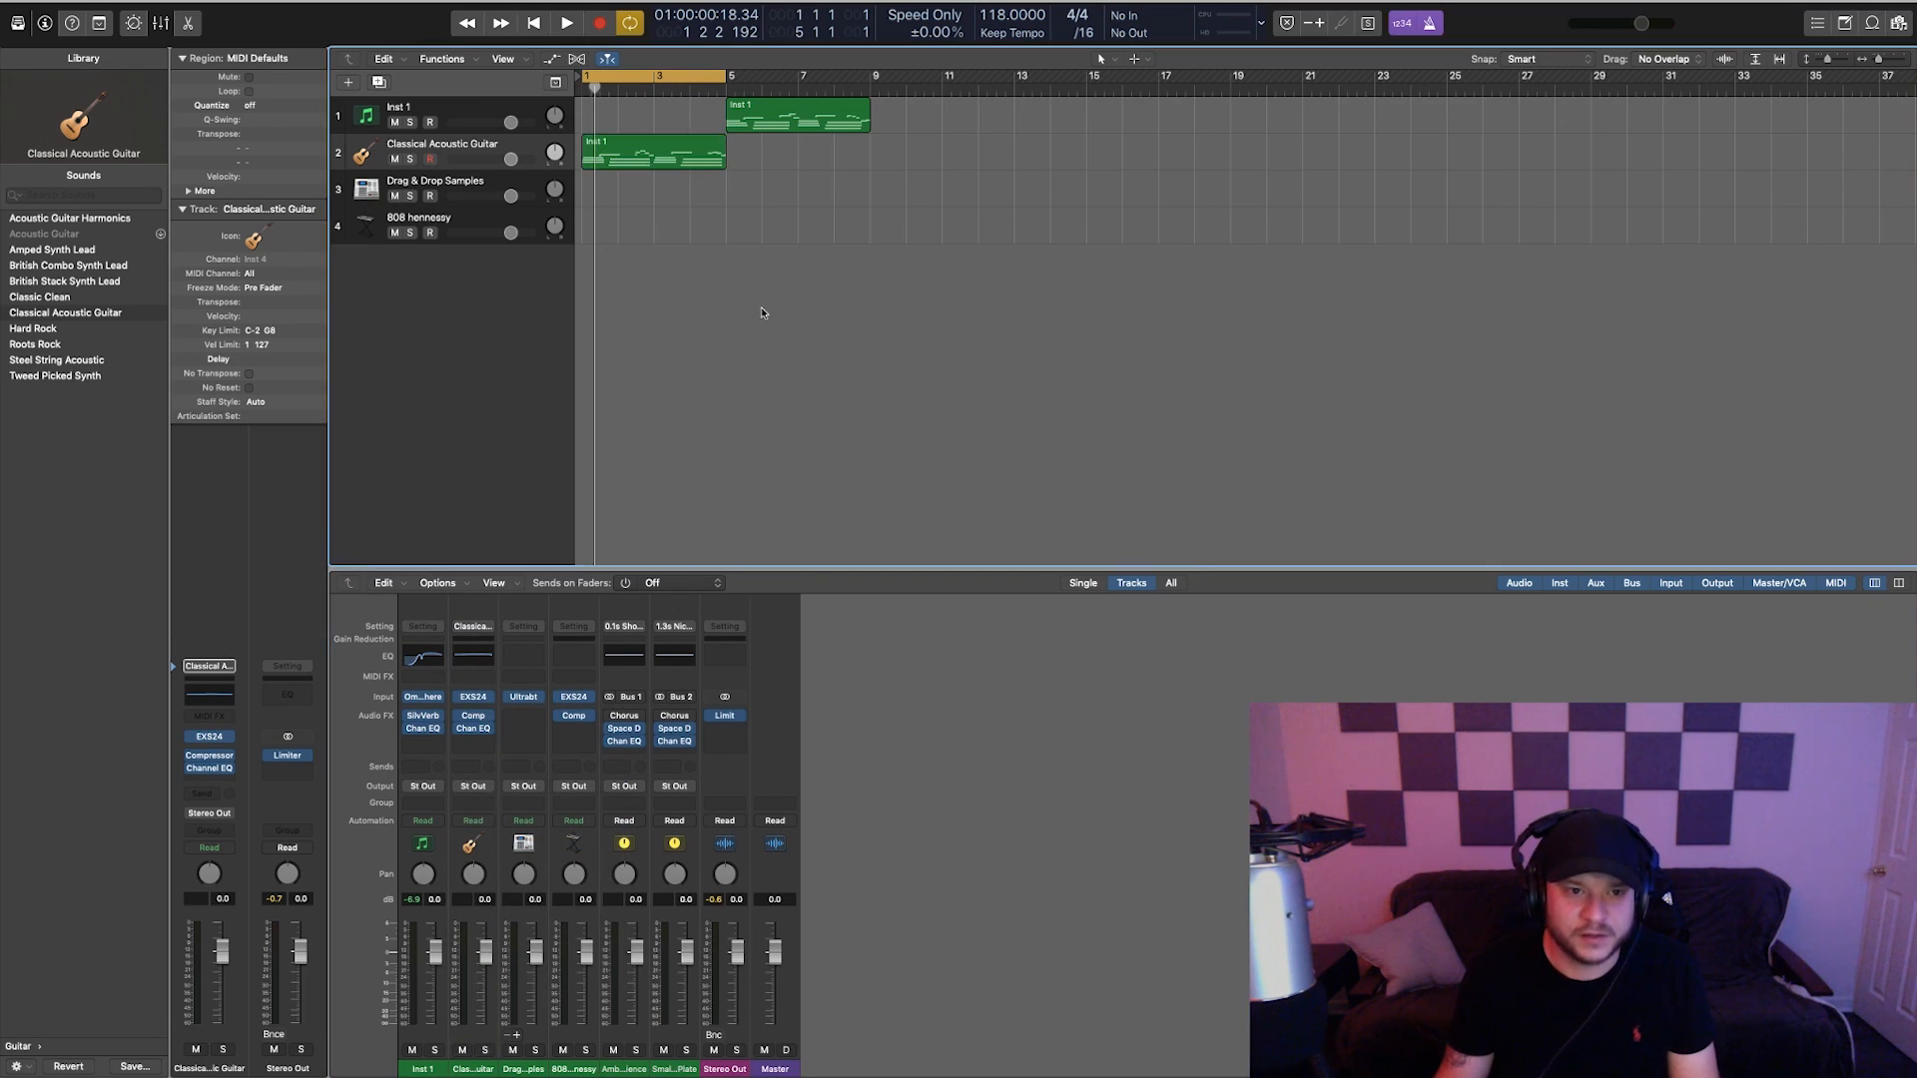
{"action": "key", "text": "Return"}
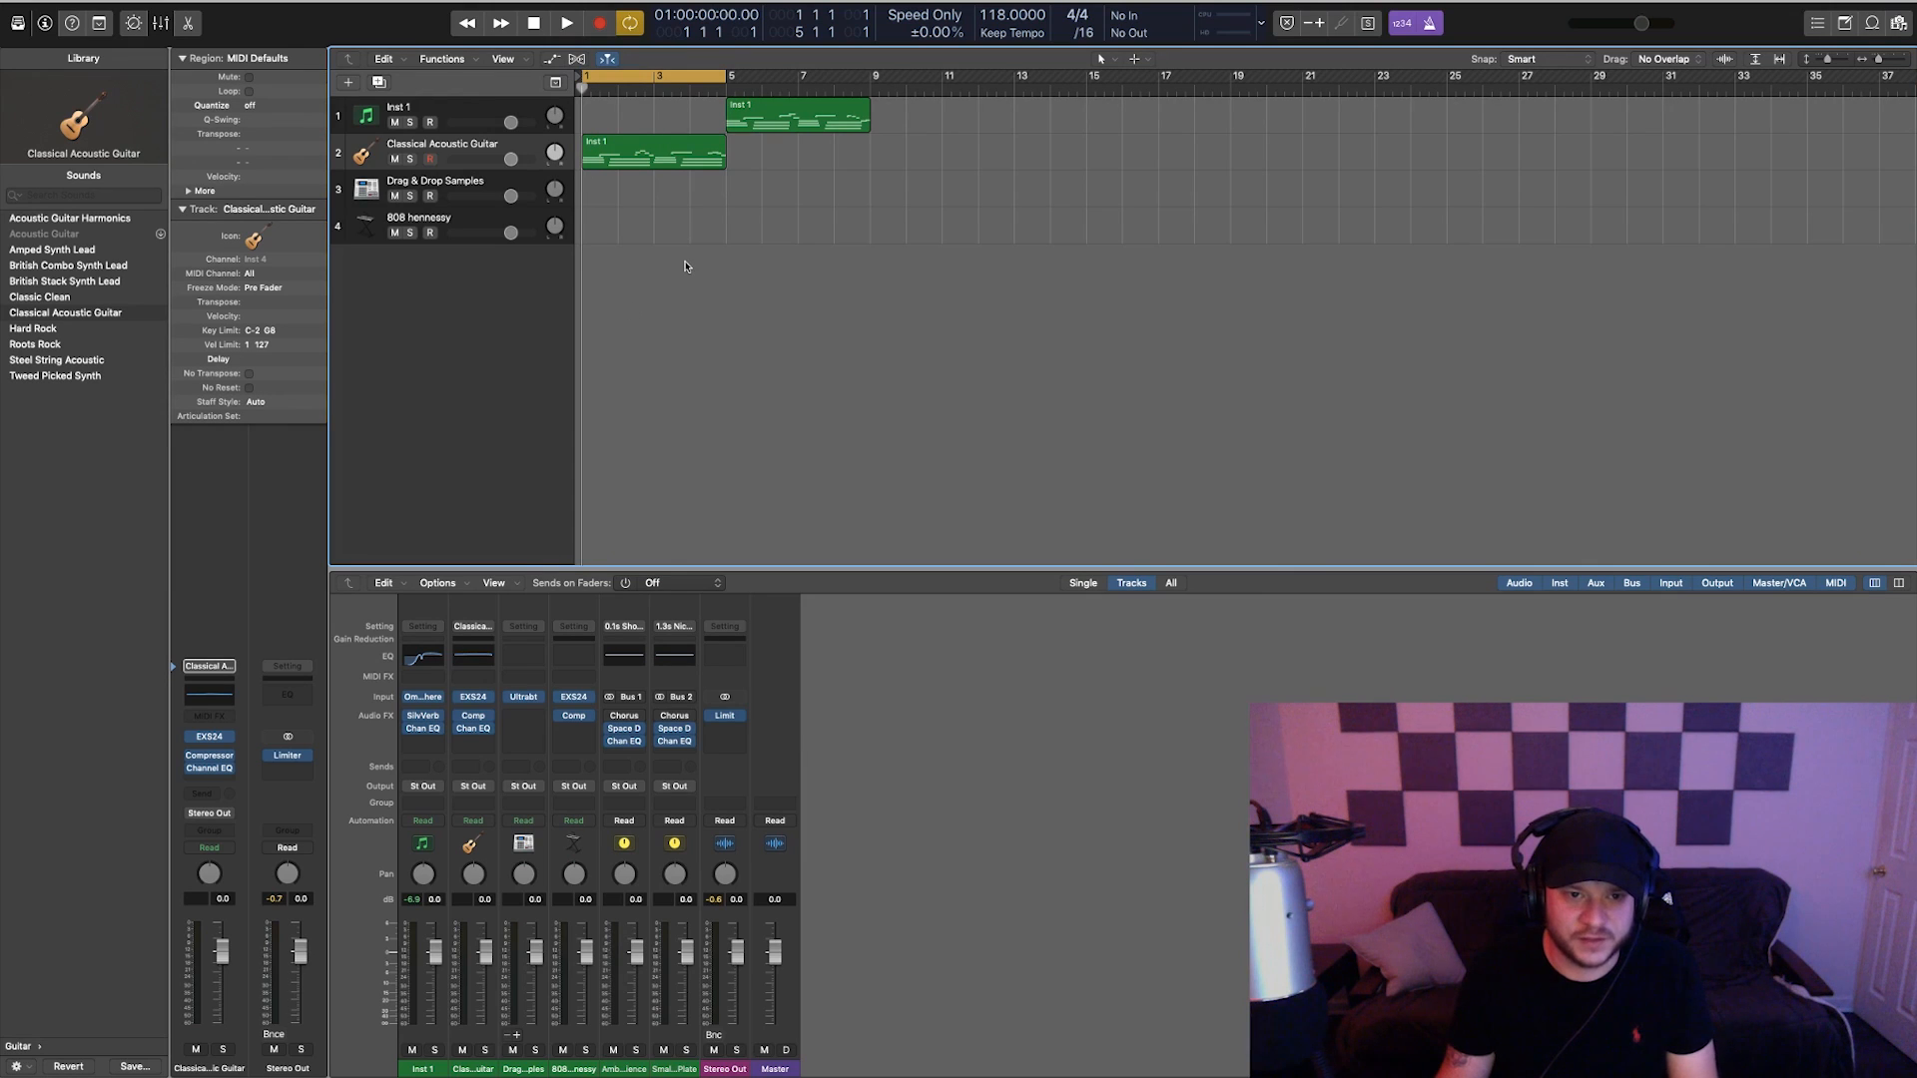
{"action": "key", "text": "space"}
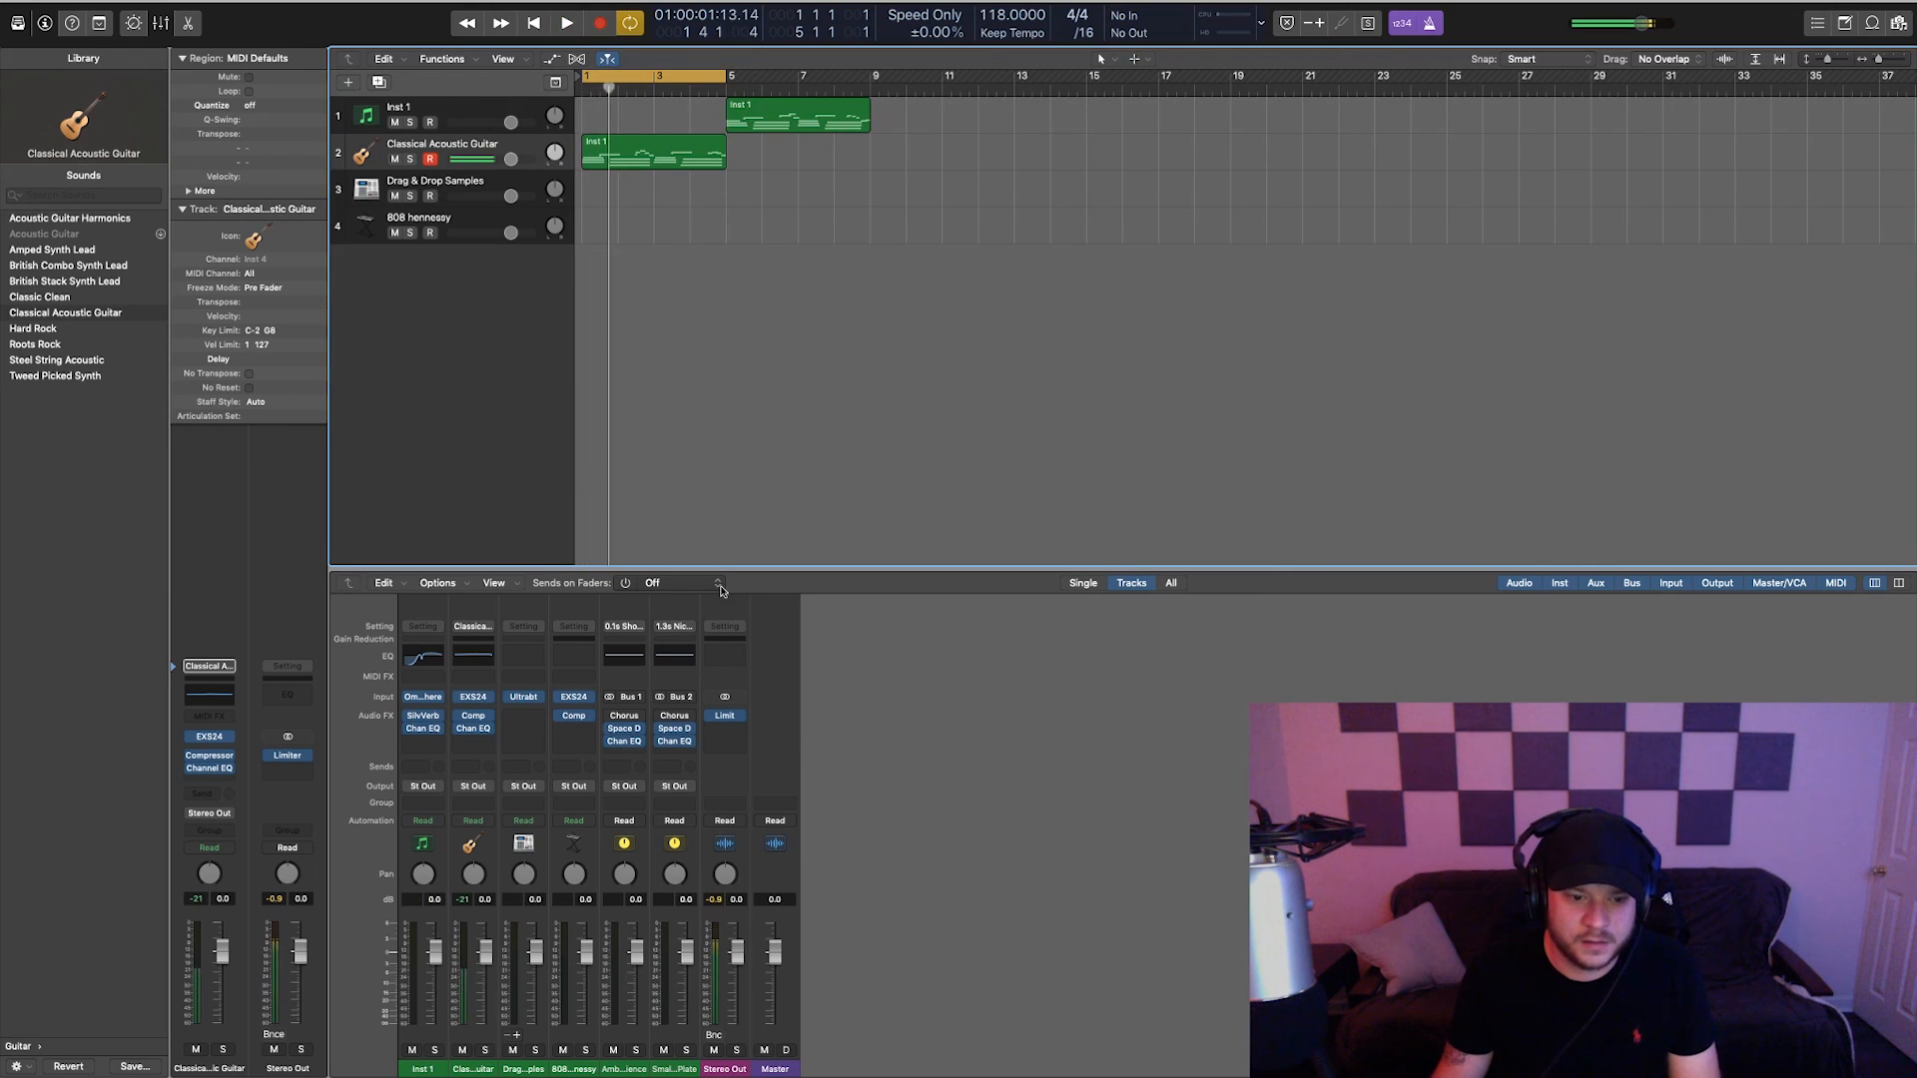
- Remove the Channel EQ and Compressor from the Classical Acoustic Guitar channel and play the dry guitar sound
{"action": "left_click", "coordinate": [436, 742]}
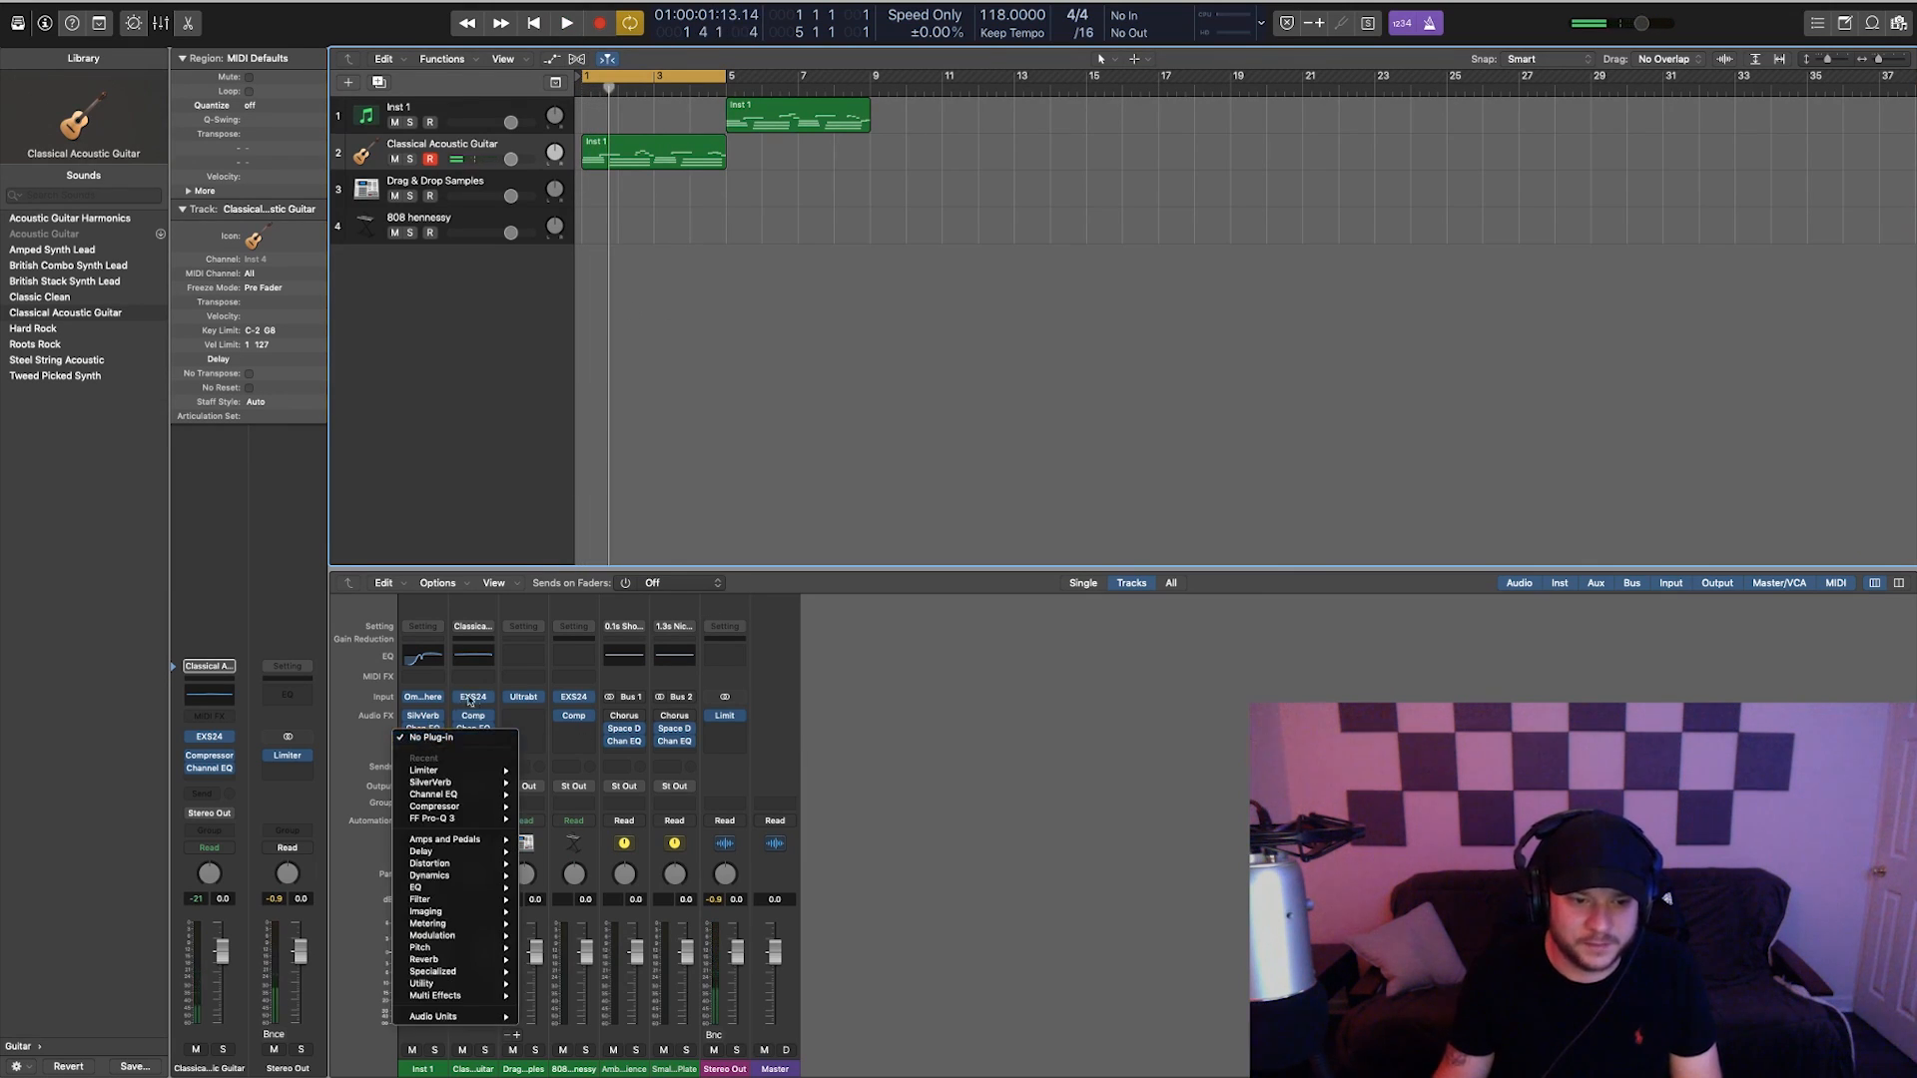
{"action": "left_click", "coordinate": [348, 783]}
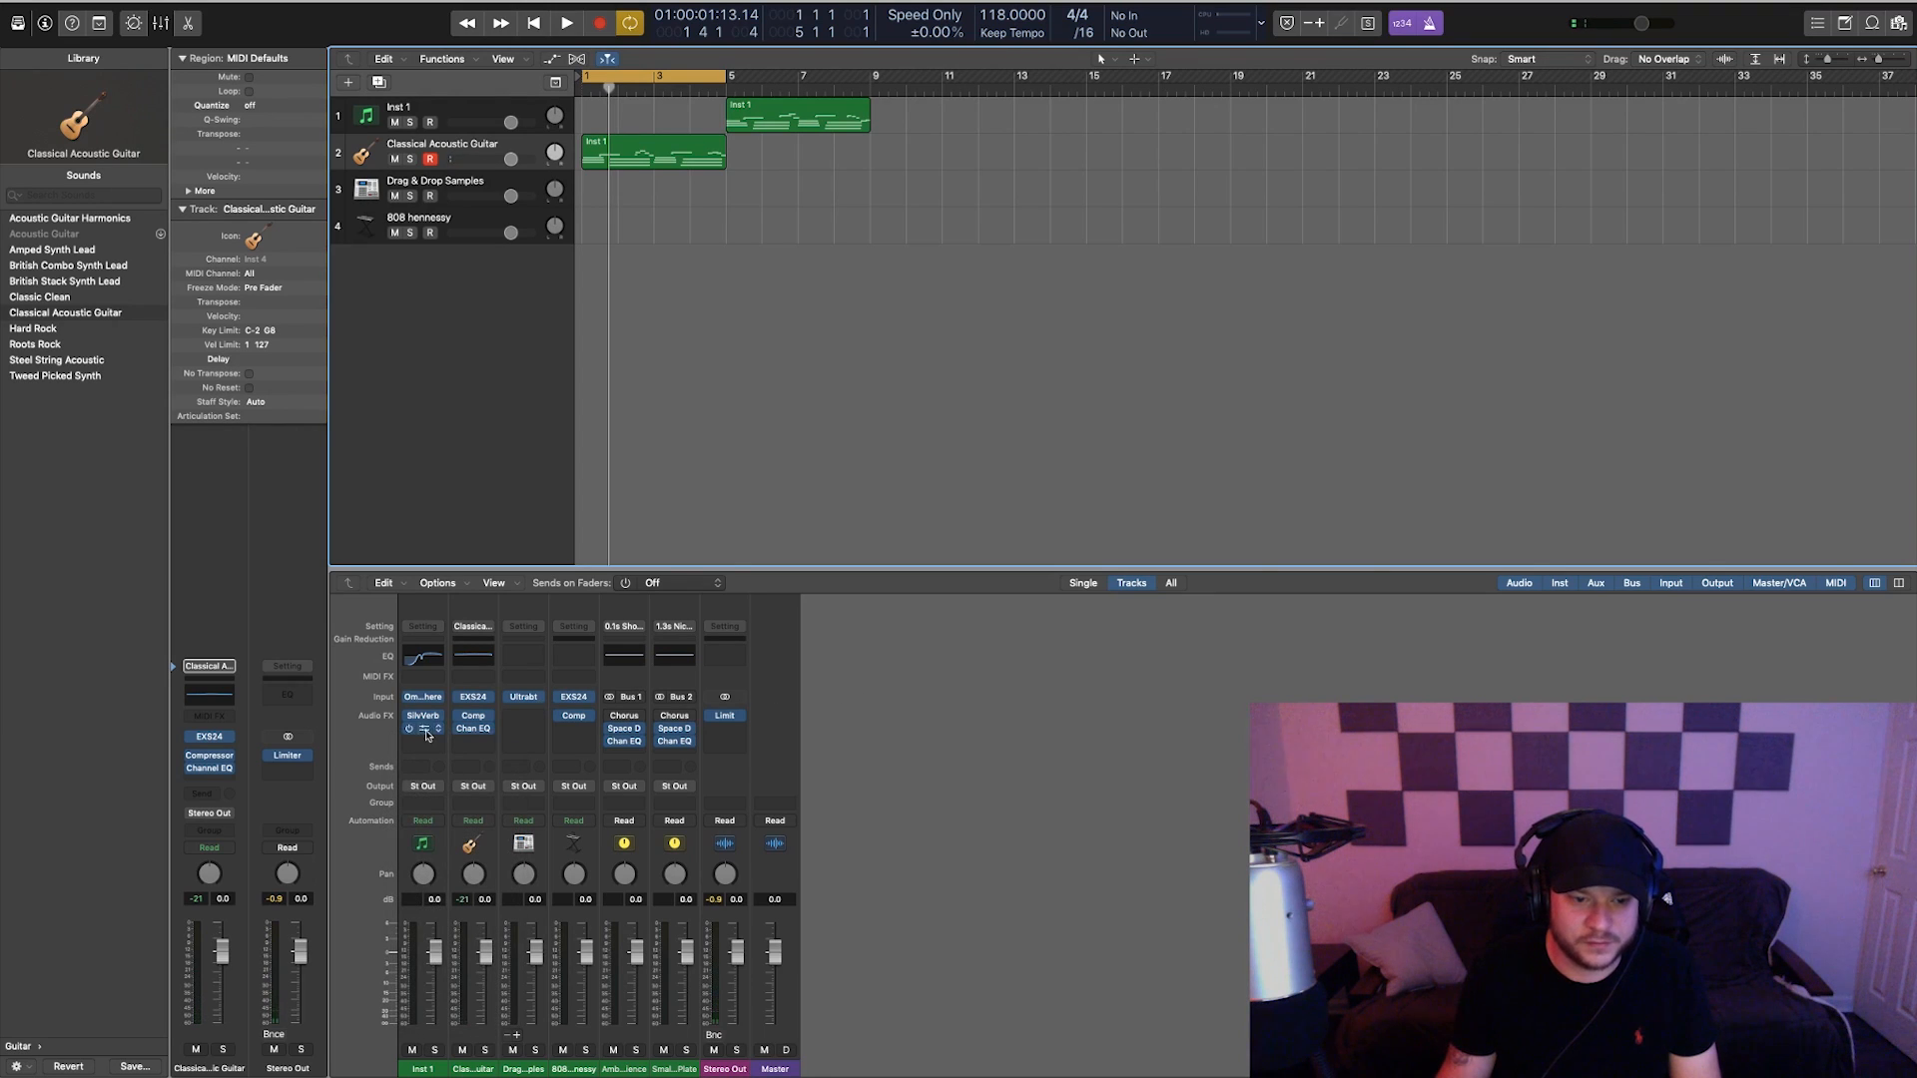
{"action": "left_click", "coordinate": [488, 731]}
{"action": "left_click", "coordinate": [497, 749]}
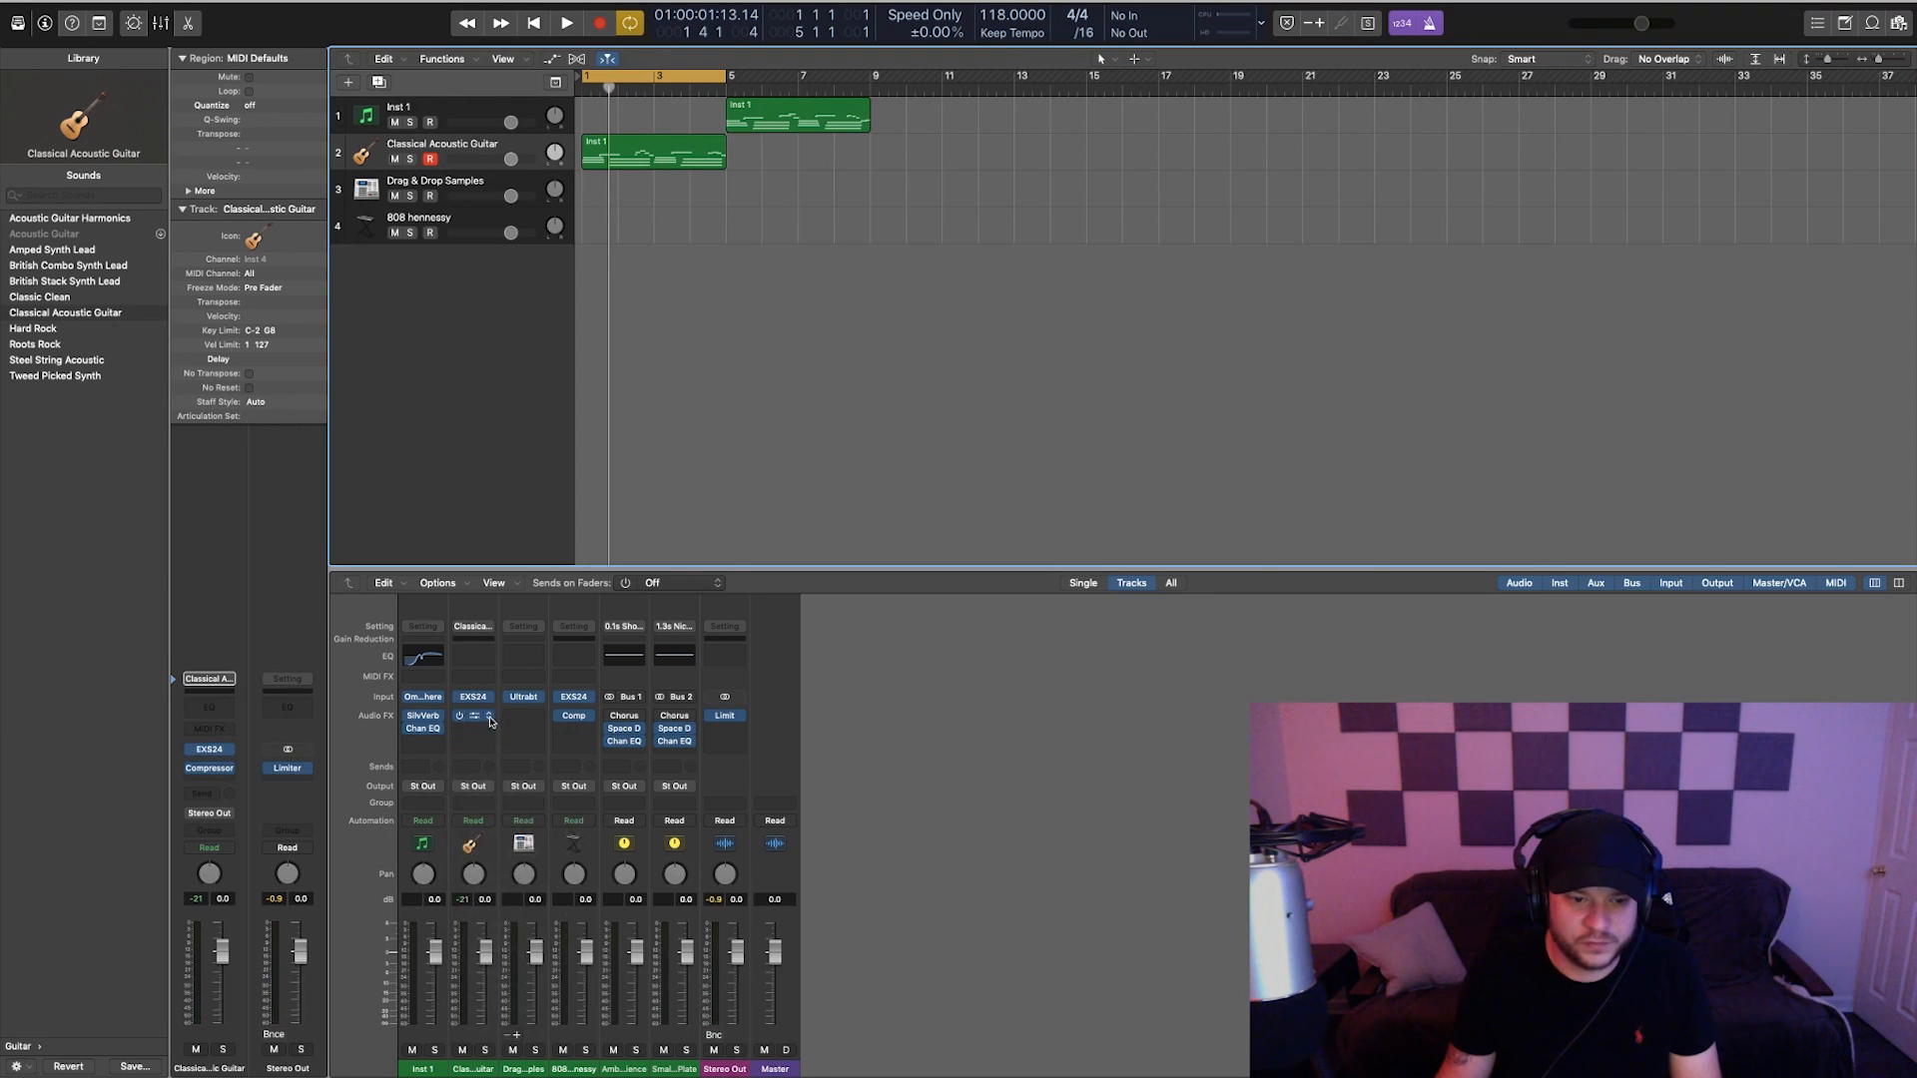
{"action": "left_click", "coordinate": [489, 718]}
{"action": "left_click", "coordinate": [506, 741]}
{"action": "key", "text": "space"}
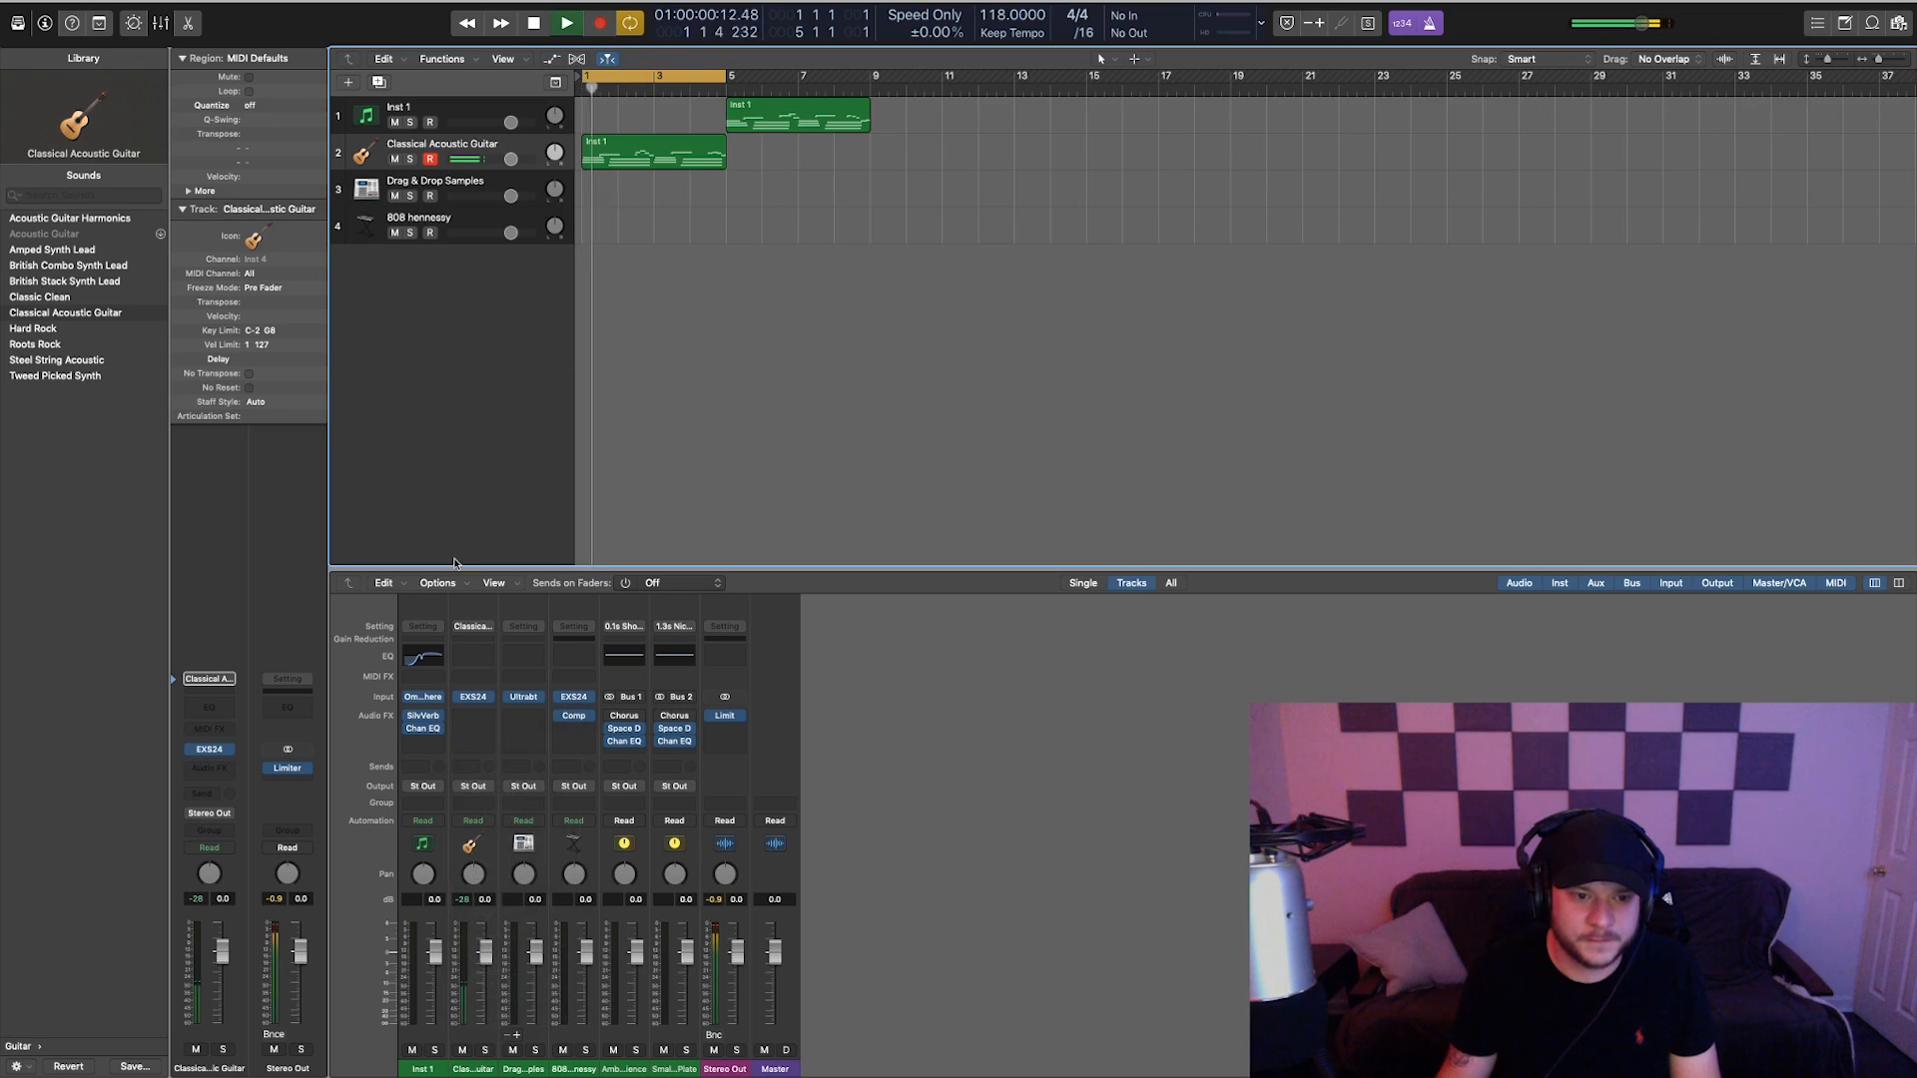
- Move SilverVerb and Channel EQ from Inst 1 to the Classical Acoustic Guitar channel and insert a Compressor ahead of them
{"action": "left_click_drag", "start_coordinate": [471, 740], "coordinate": [474, 726]}
{"action": "left_click", "coordinate": [491, 716]}
{"action": "mouse_move", "coordinate": [520, 841]}
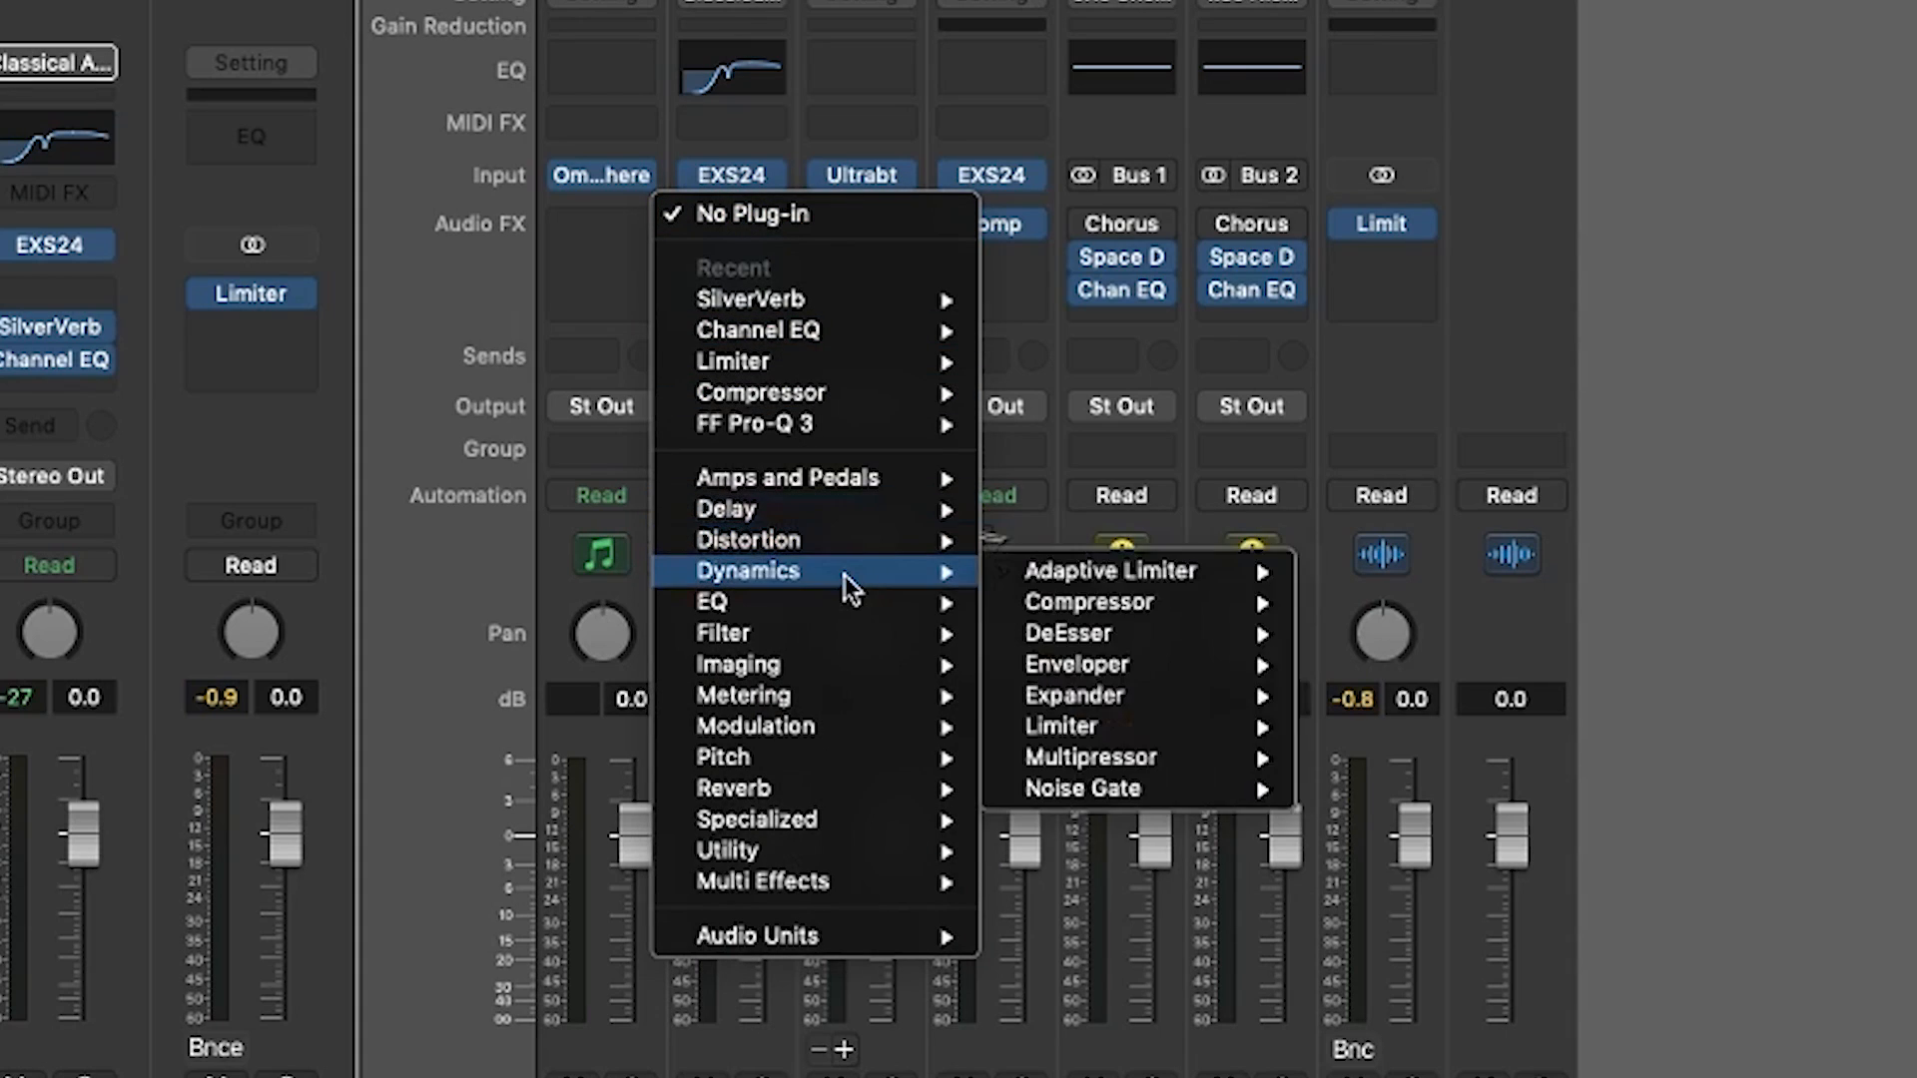
{"action": "mouse_move", "coordinate": [847, 575]}
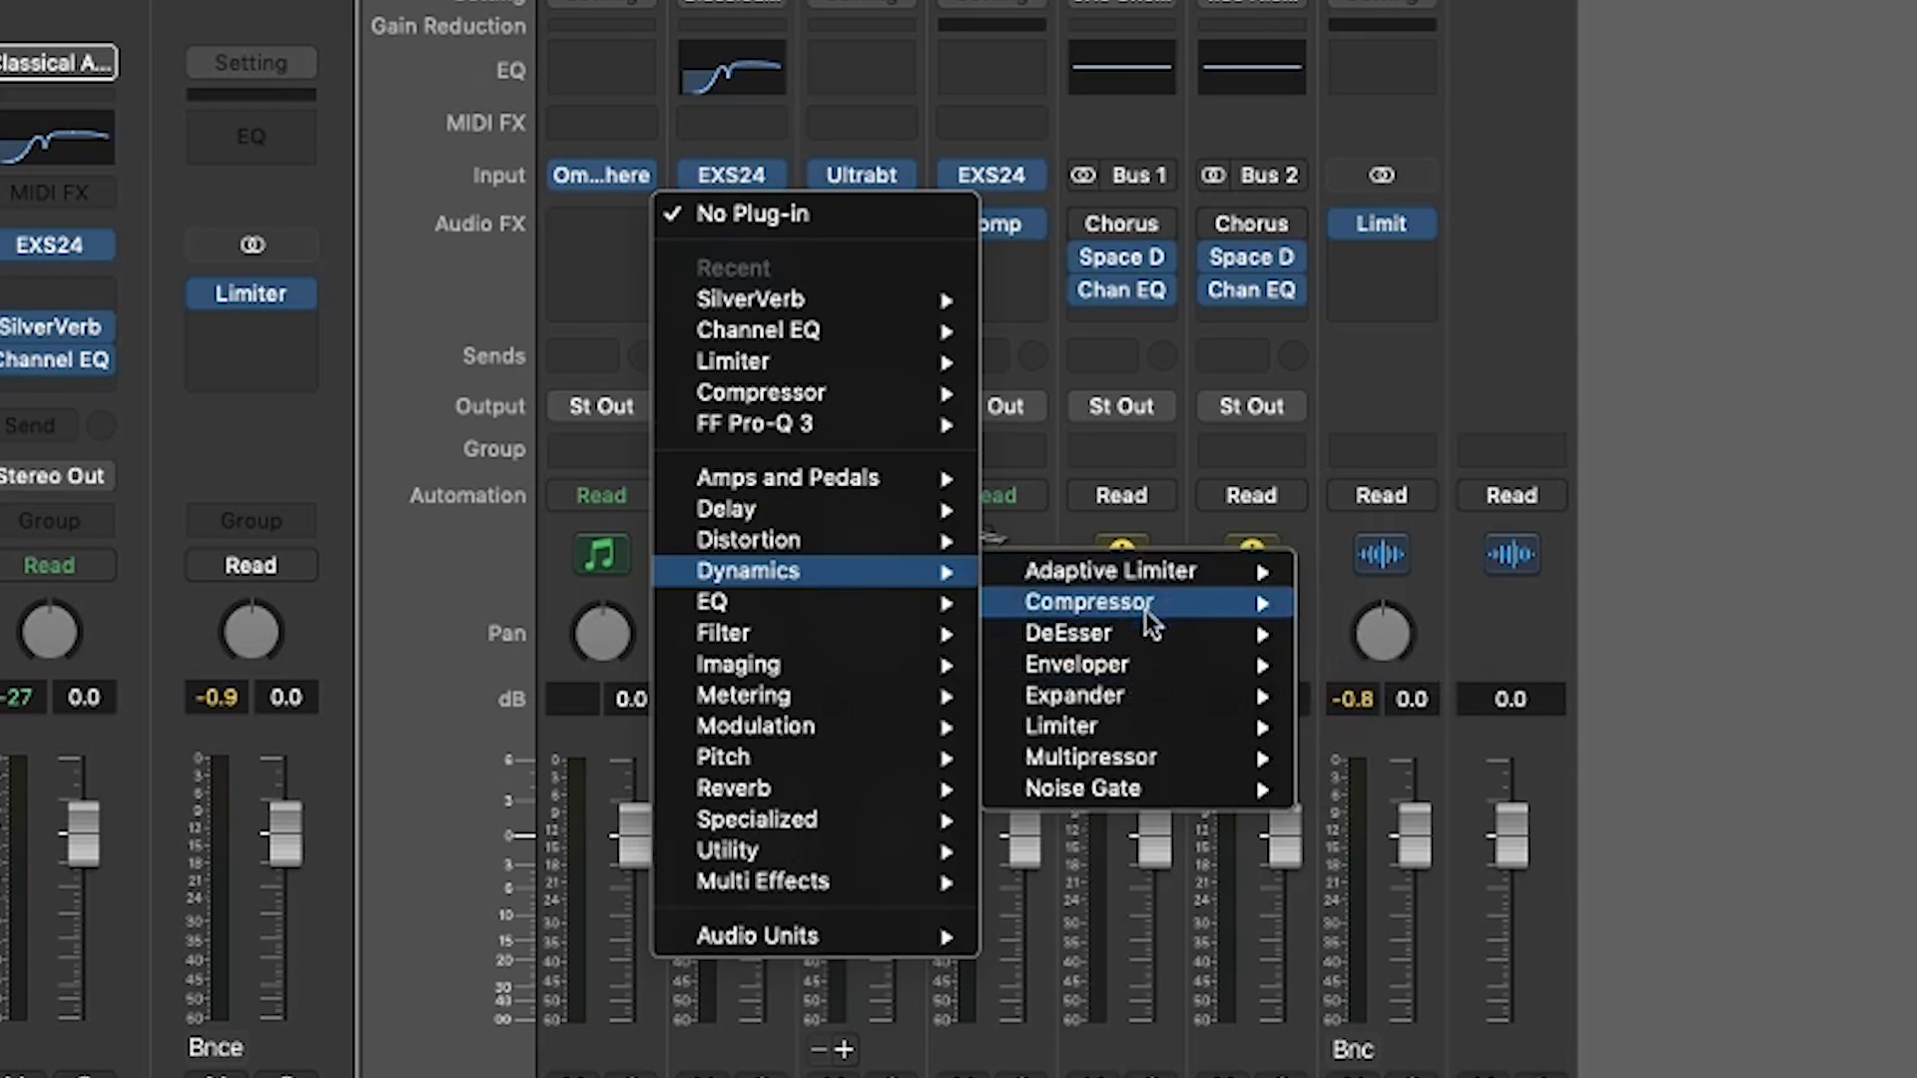
{"action": "mouse_move", "coordinate": [1147, 605]}
{"action": "left_click", "coordinate": [1394, 600]}
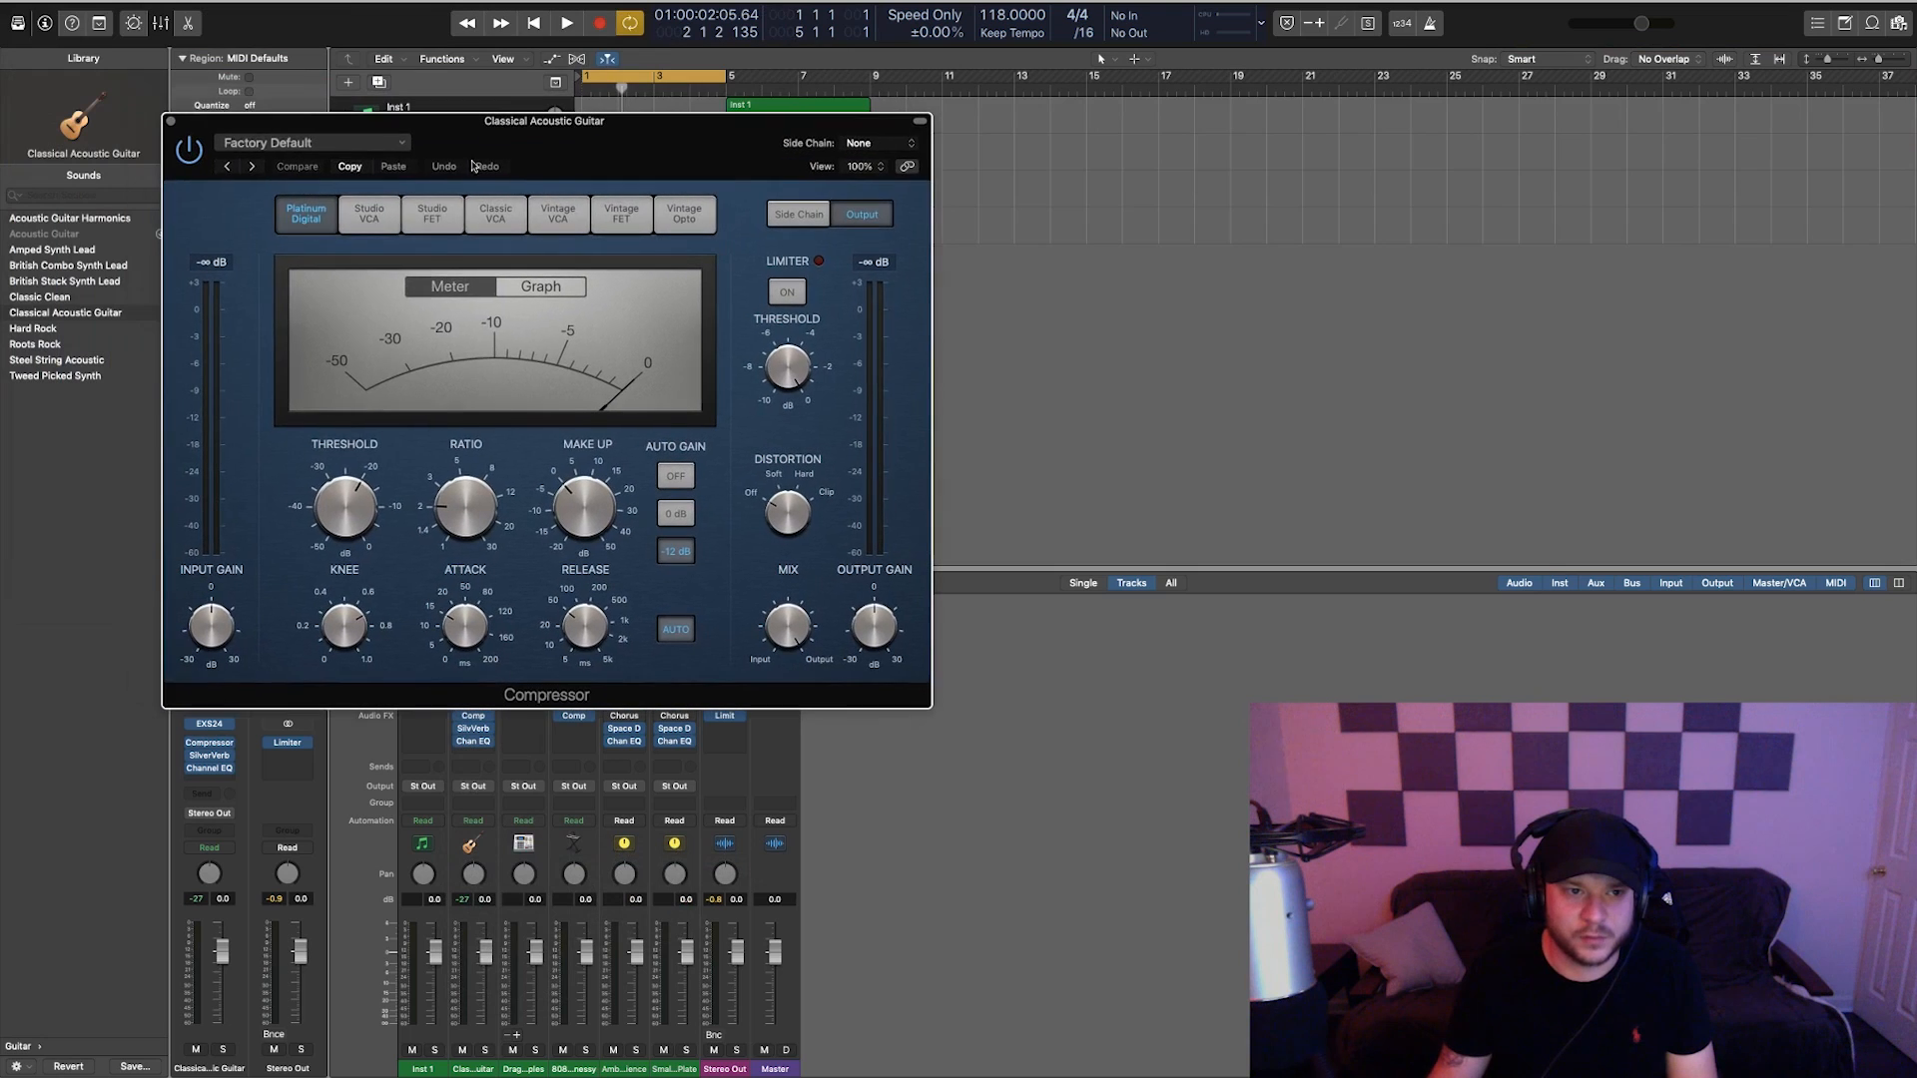
- Load the Acoustic Guitar preset in the Compressor and play the guitar loop through it
{"action": "left_click", "coordinate": [309, 142]}
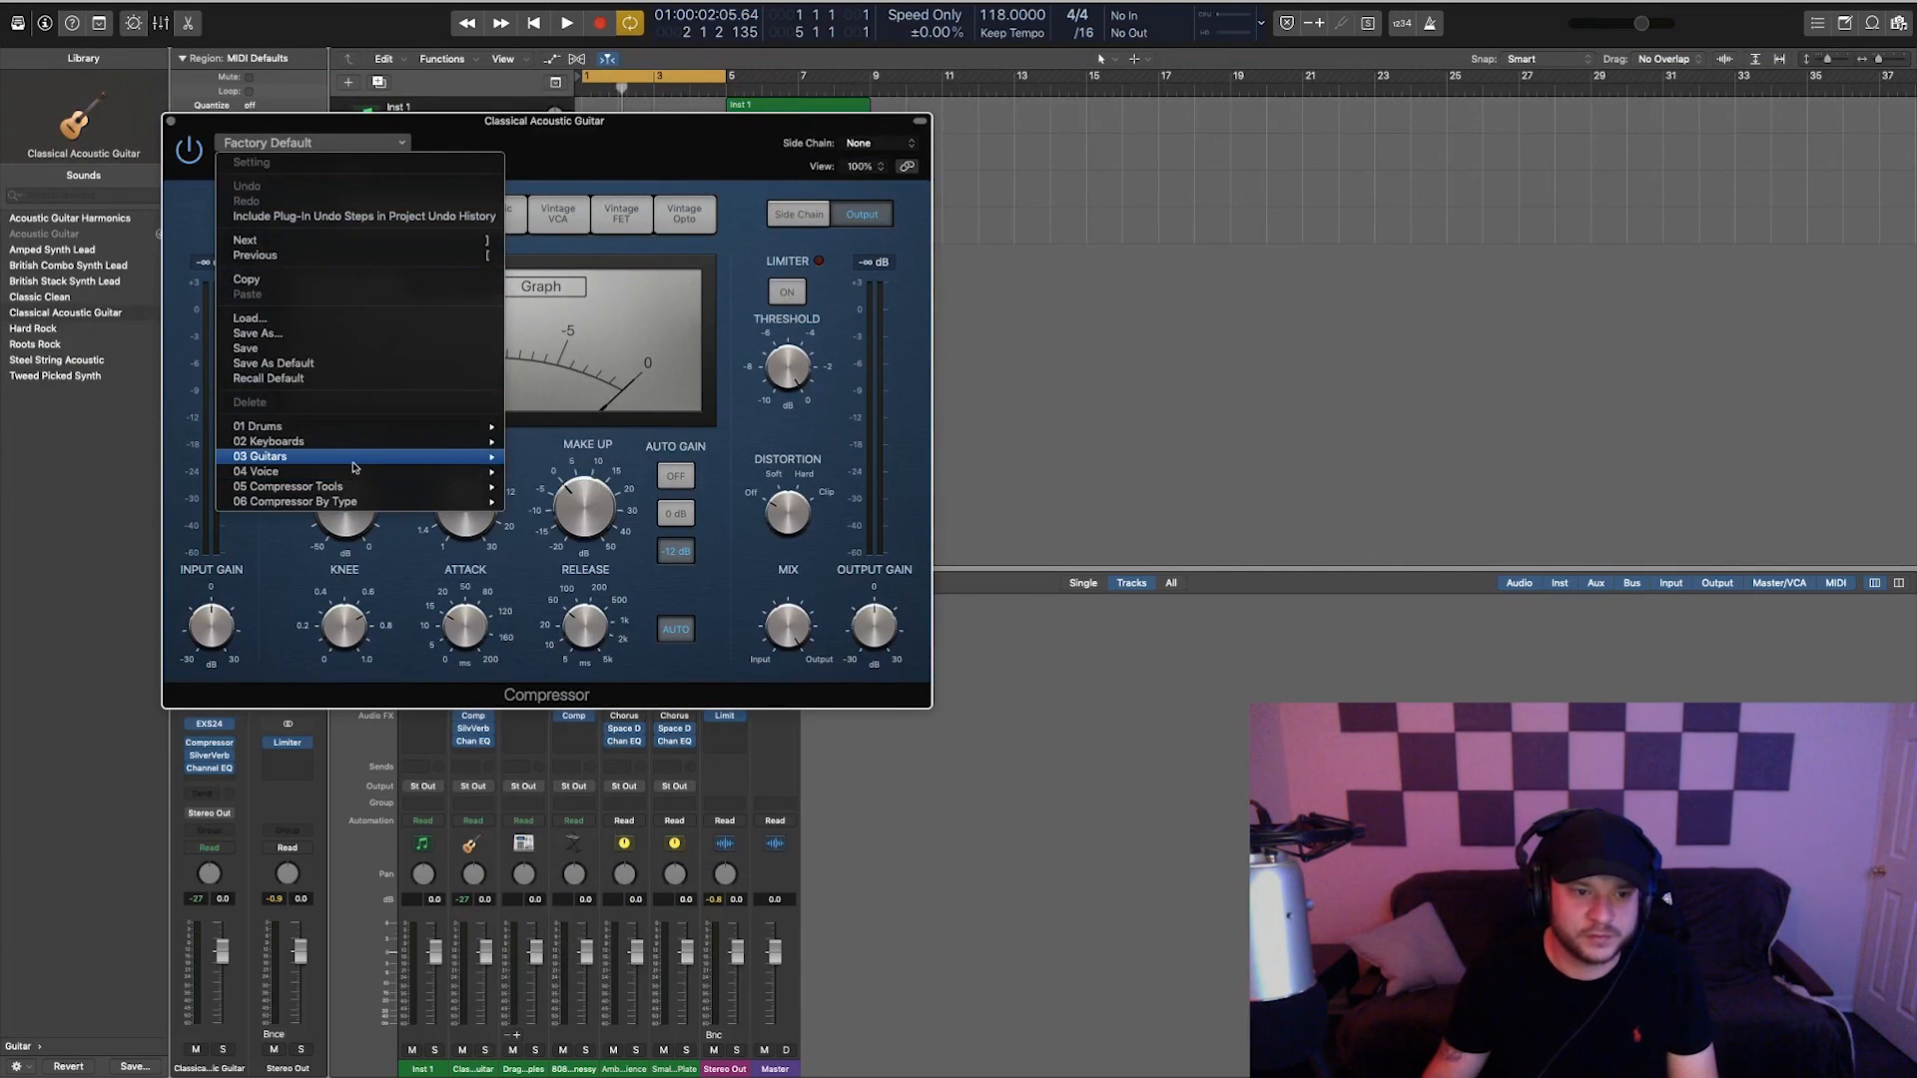
{"action": "mouse_move", "coordinate": [352, 467]}
{"action": "left_click", "coordinate": [559, 457]}
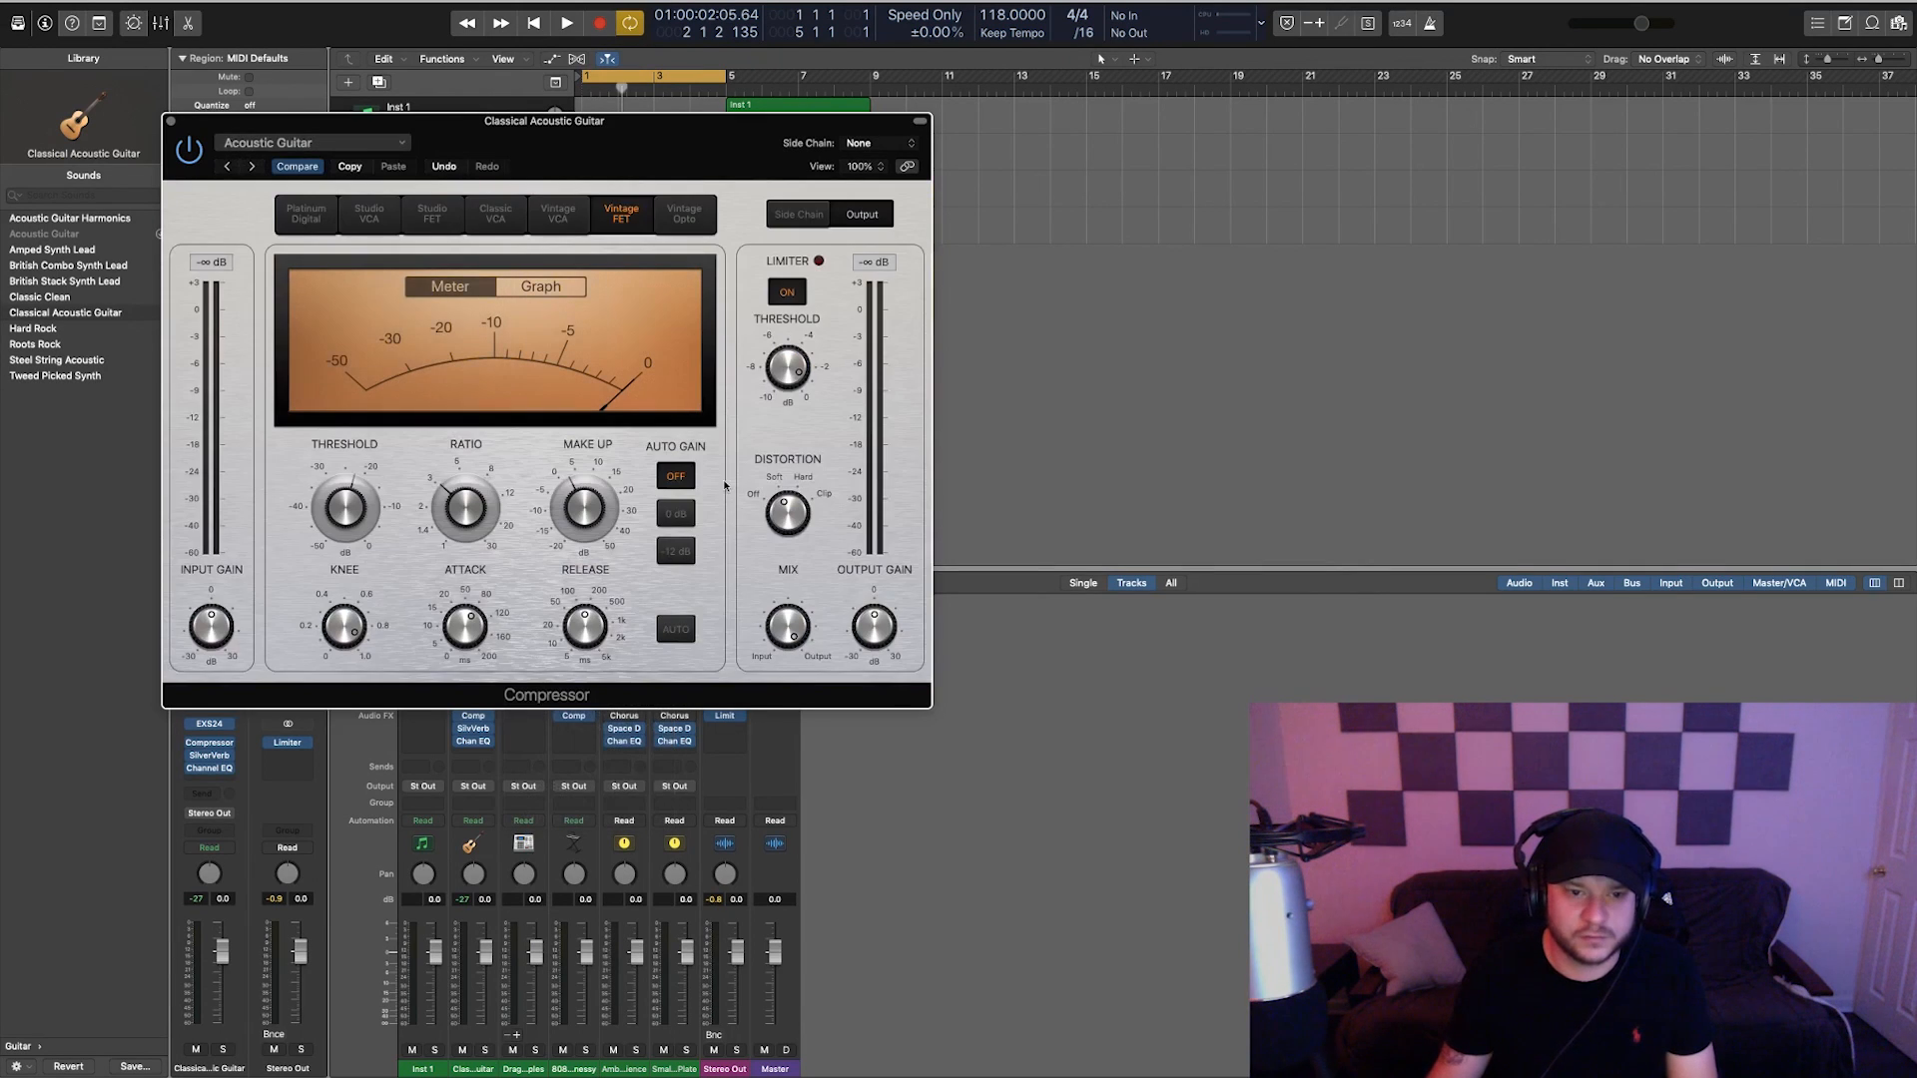
{"action": "key", "text": "space"}
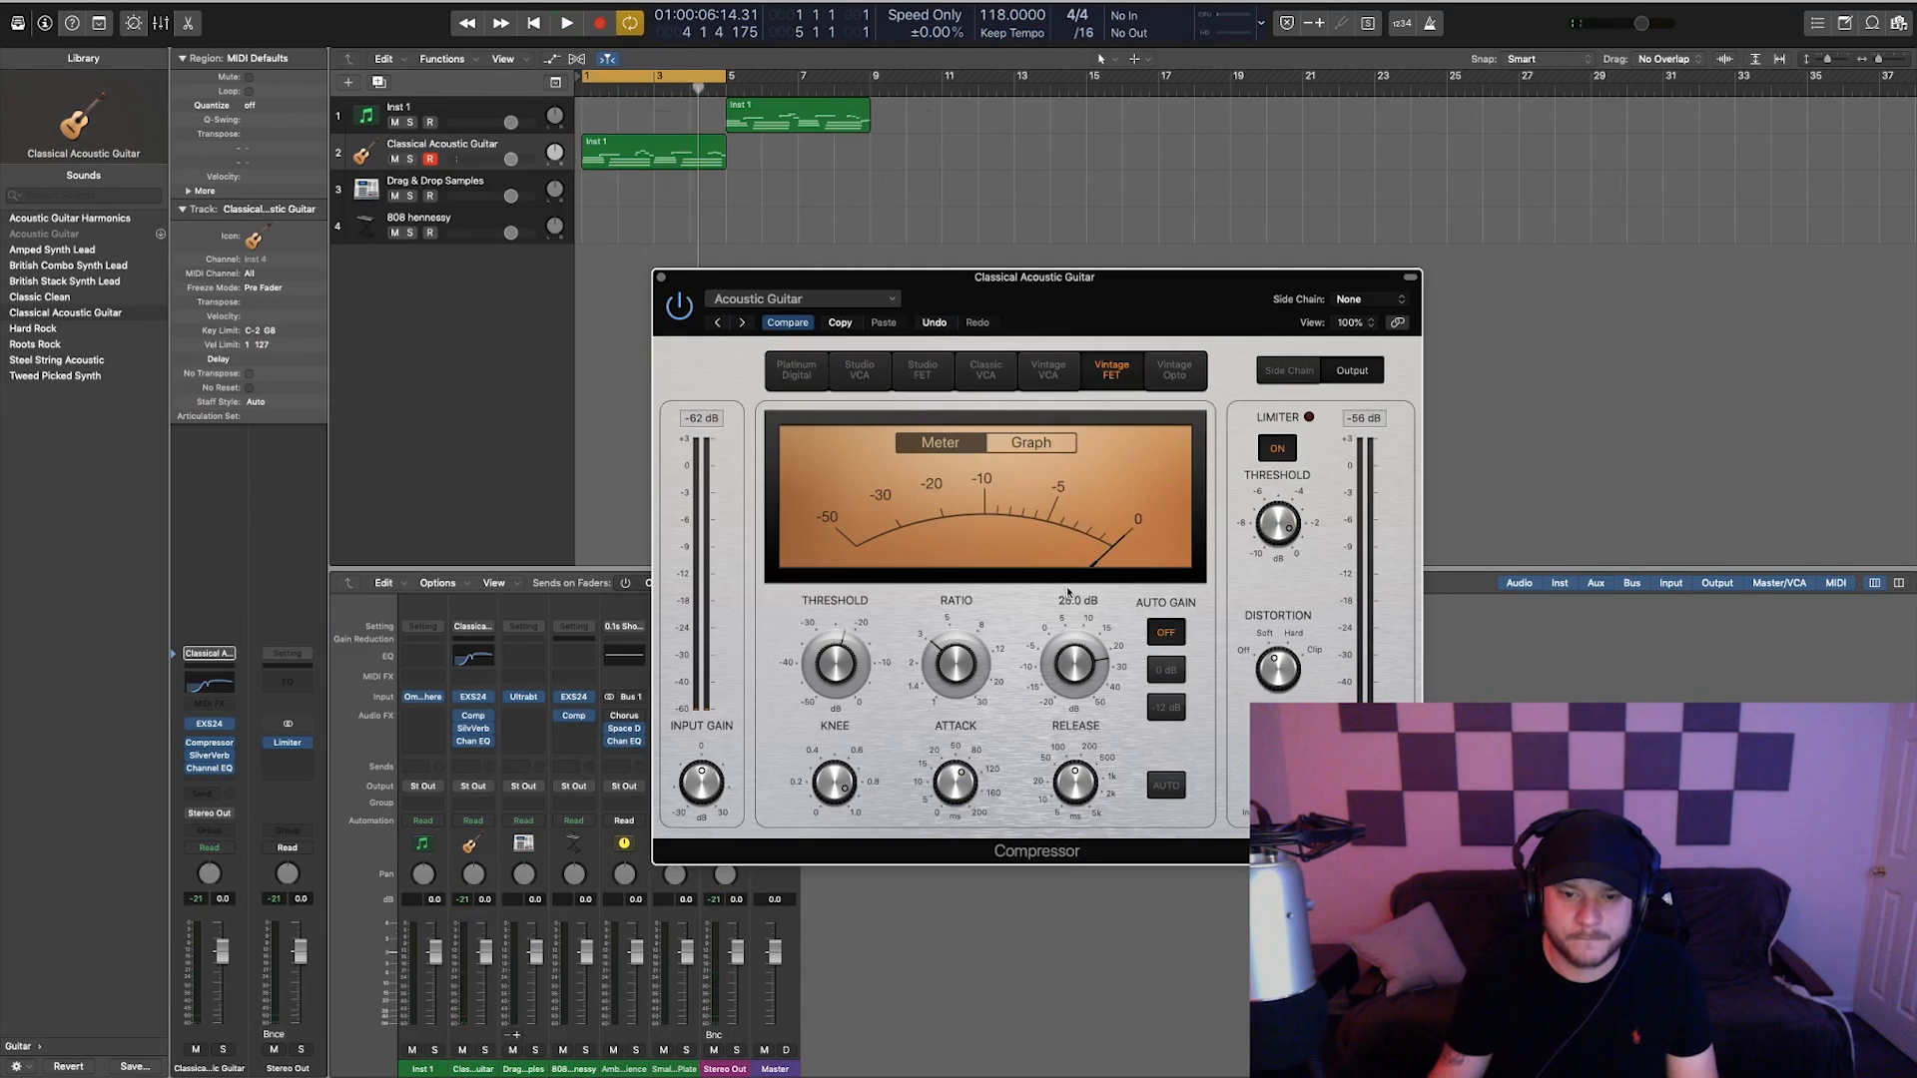
- Adjust the Compressor's make-up gain by ear during playback, trying 28 dB and 10.5 dB before raising it again
{"action": "left_click_drag", "start_coordinate": [1074, 668], "coordinate": [1074, 663]}
{"action": "key", "text": "space"}
{"action": "key", "text": "space"}
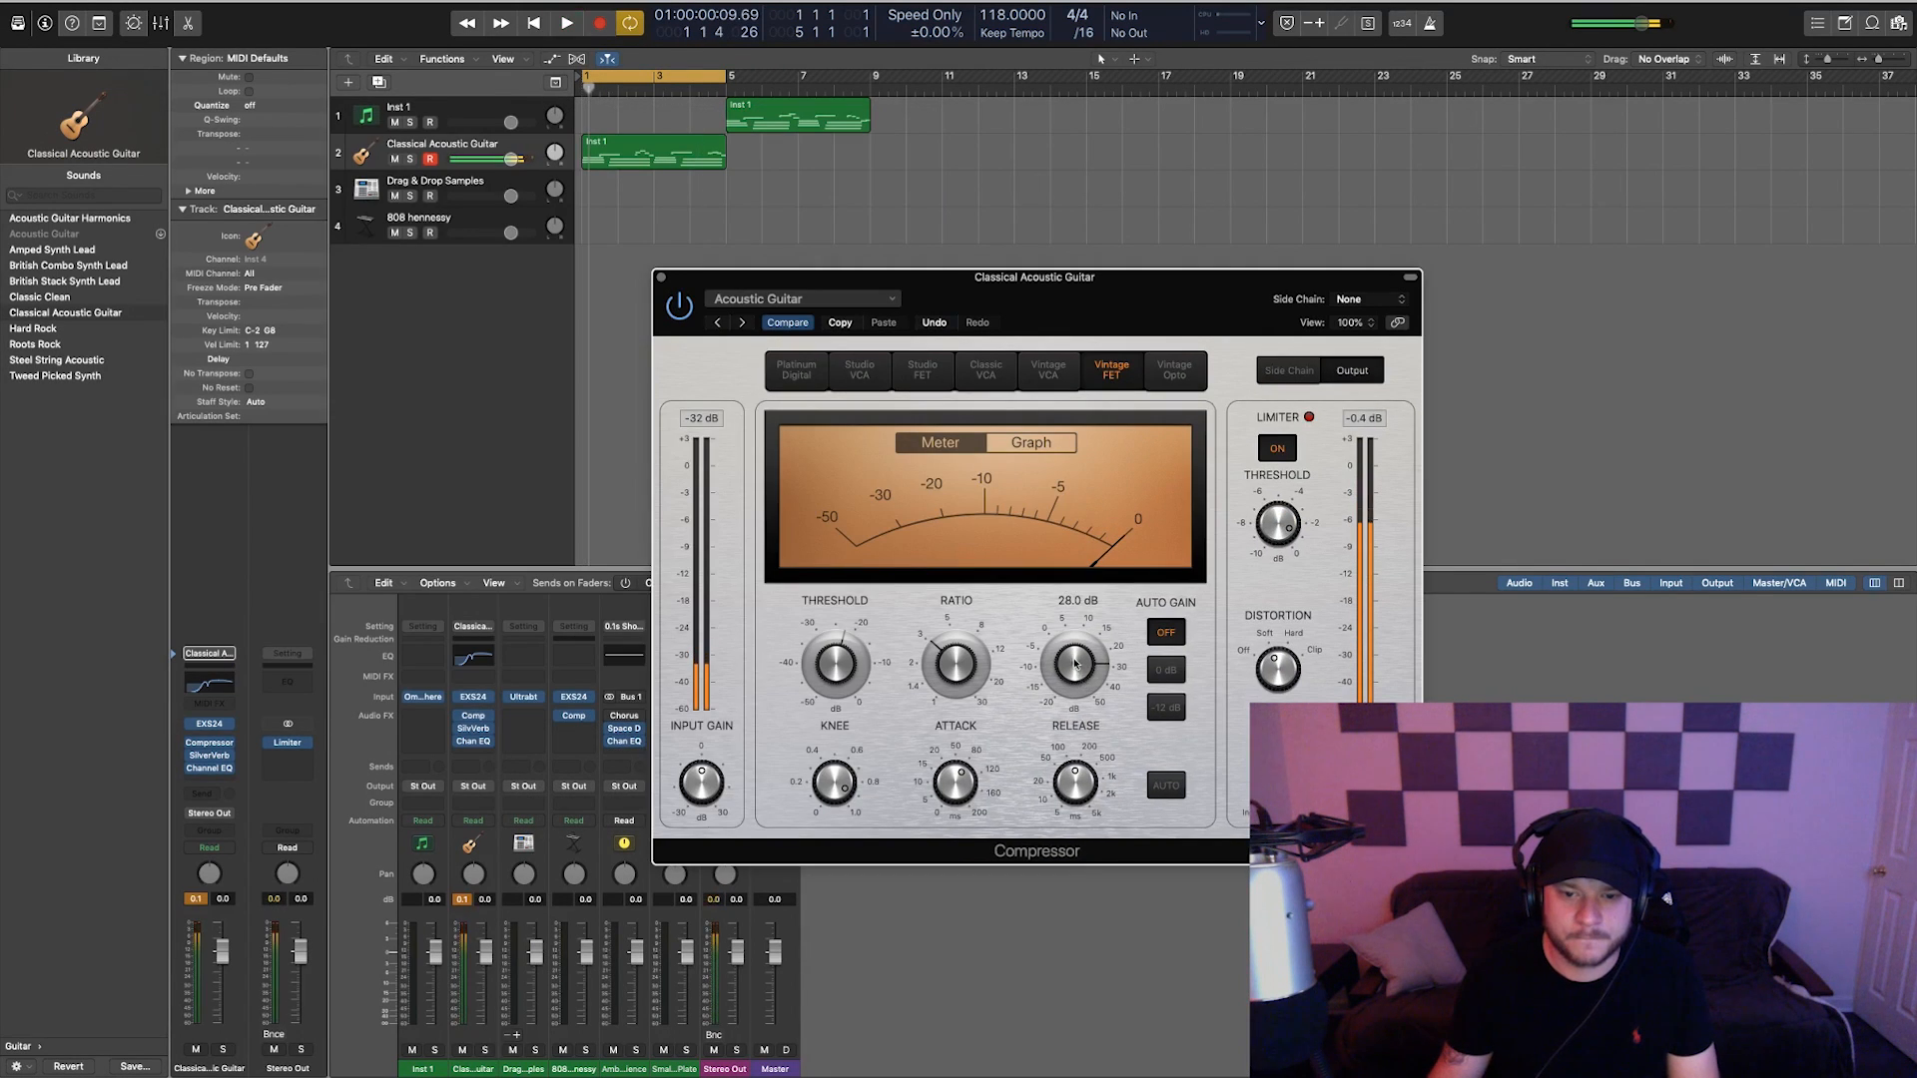
{"action": "scroll", "coordinate": [1075, 663], "scroll_direction": "down", "scroll_amount": 10}
{"action": "key", "text": "space"}
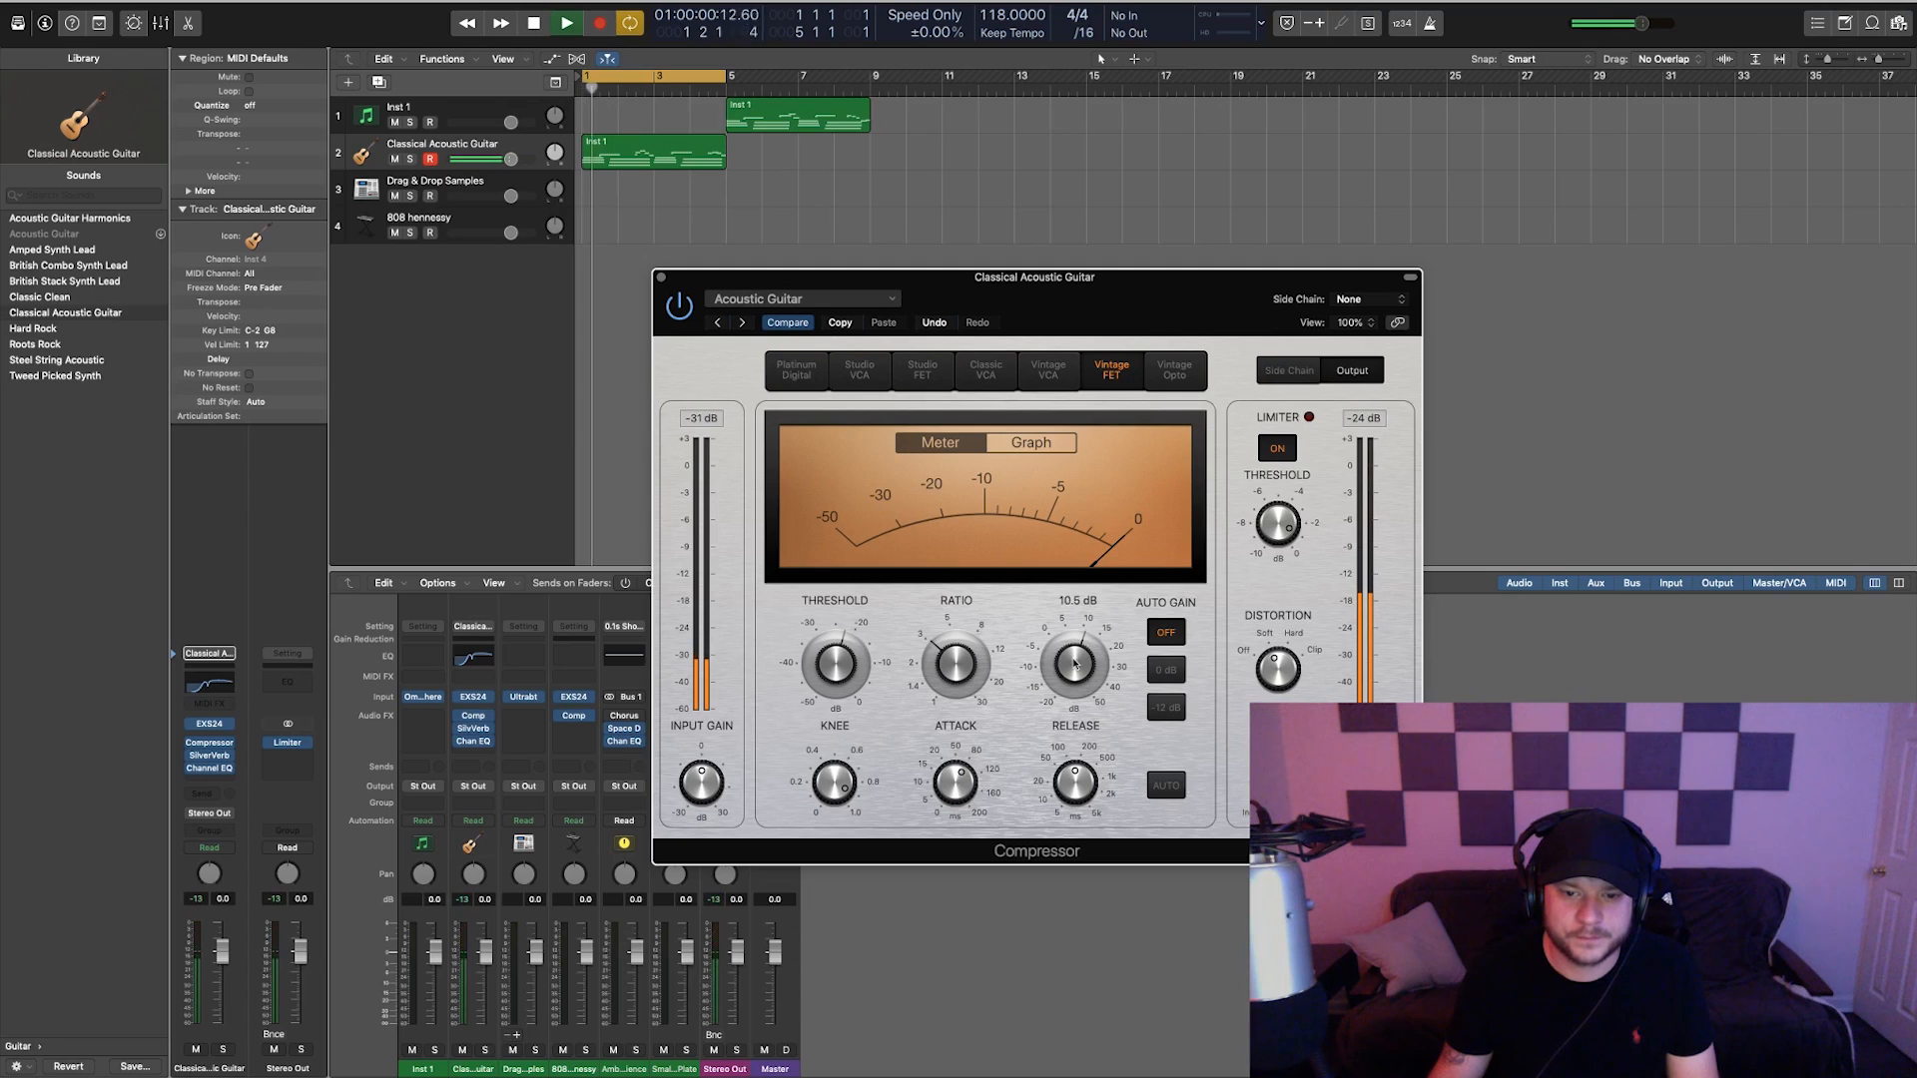
{"action": "left_click_drag", "start_coordinate": [1074, 662], "coordinate": [1075, 635]}
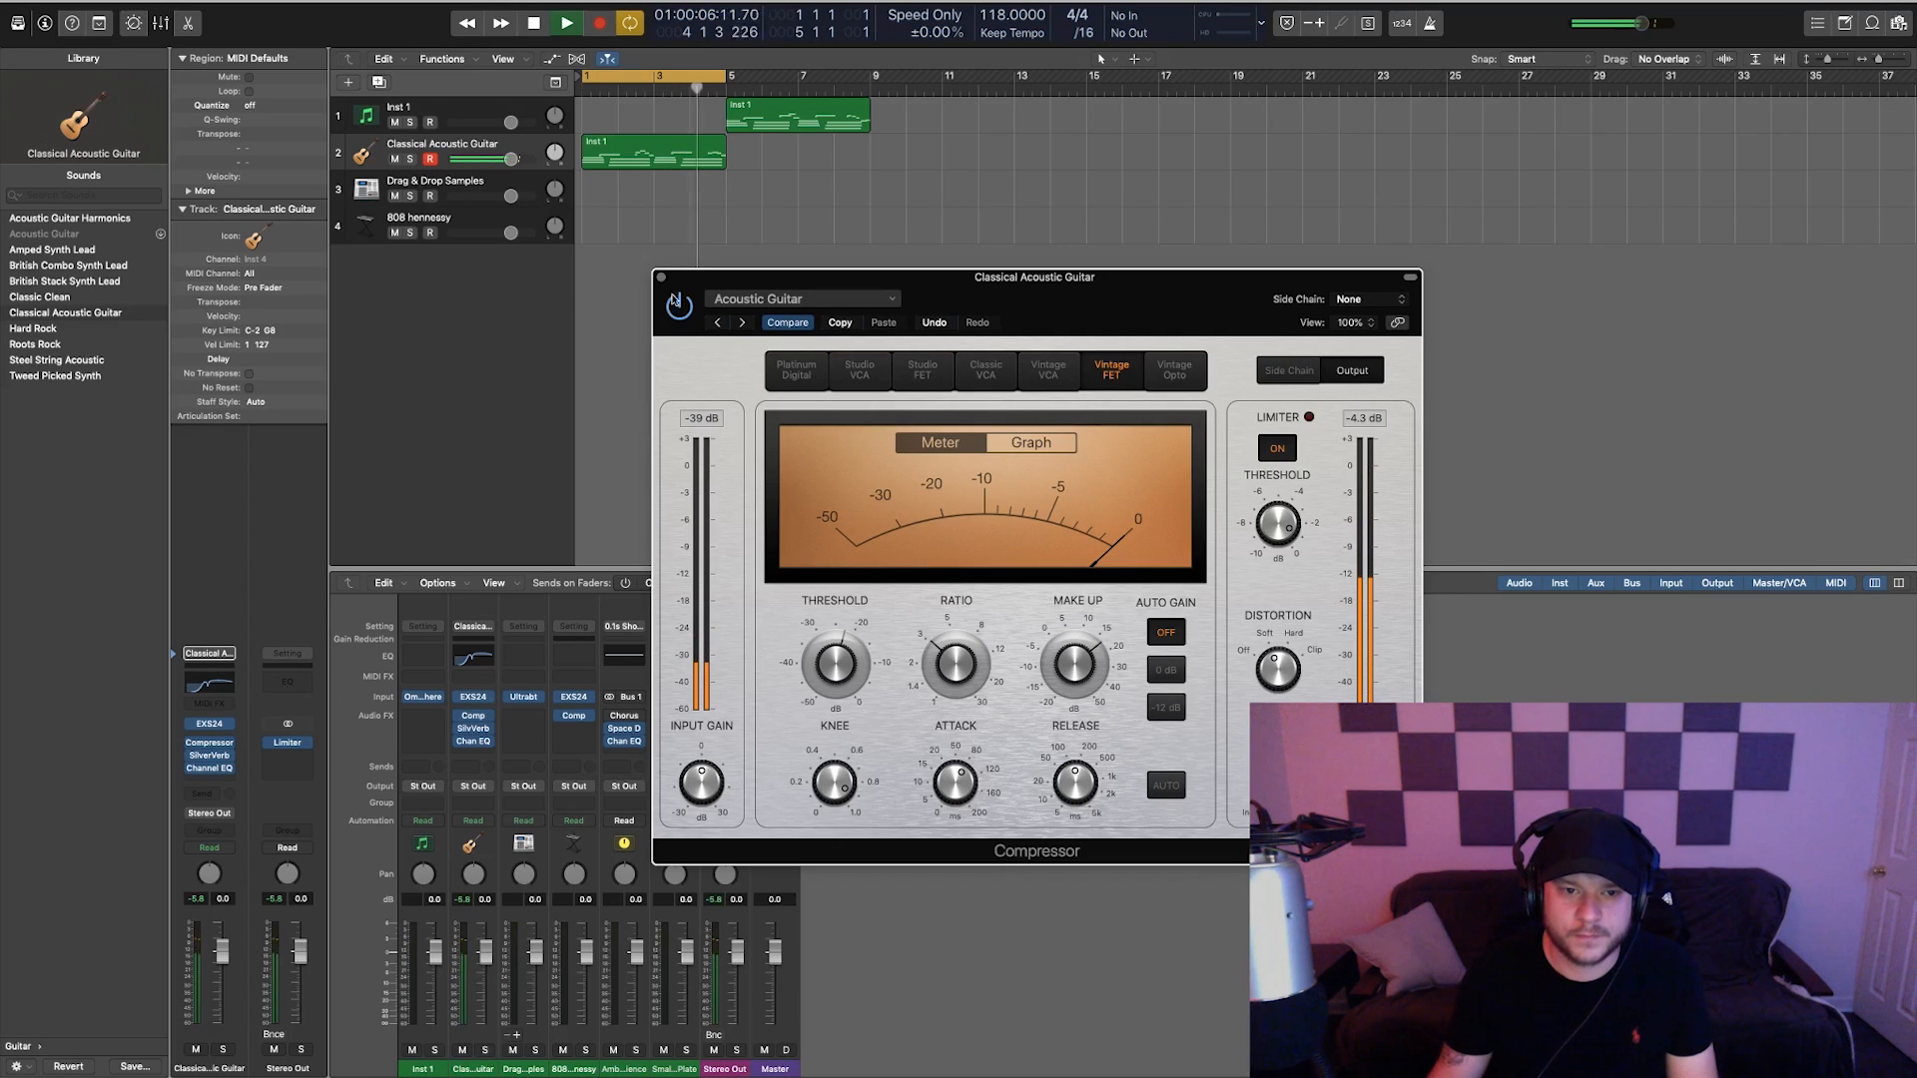
- Layer Inst 1 with a copy of the Classical Acoustic Guitar region at bar 1, and pan both tracks slightly off centre
{"action": "left_click", "coordinate": [661, 277]}
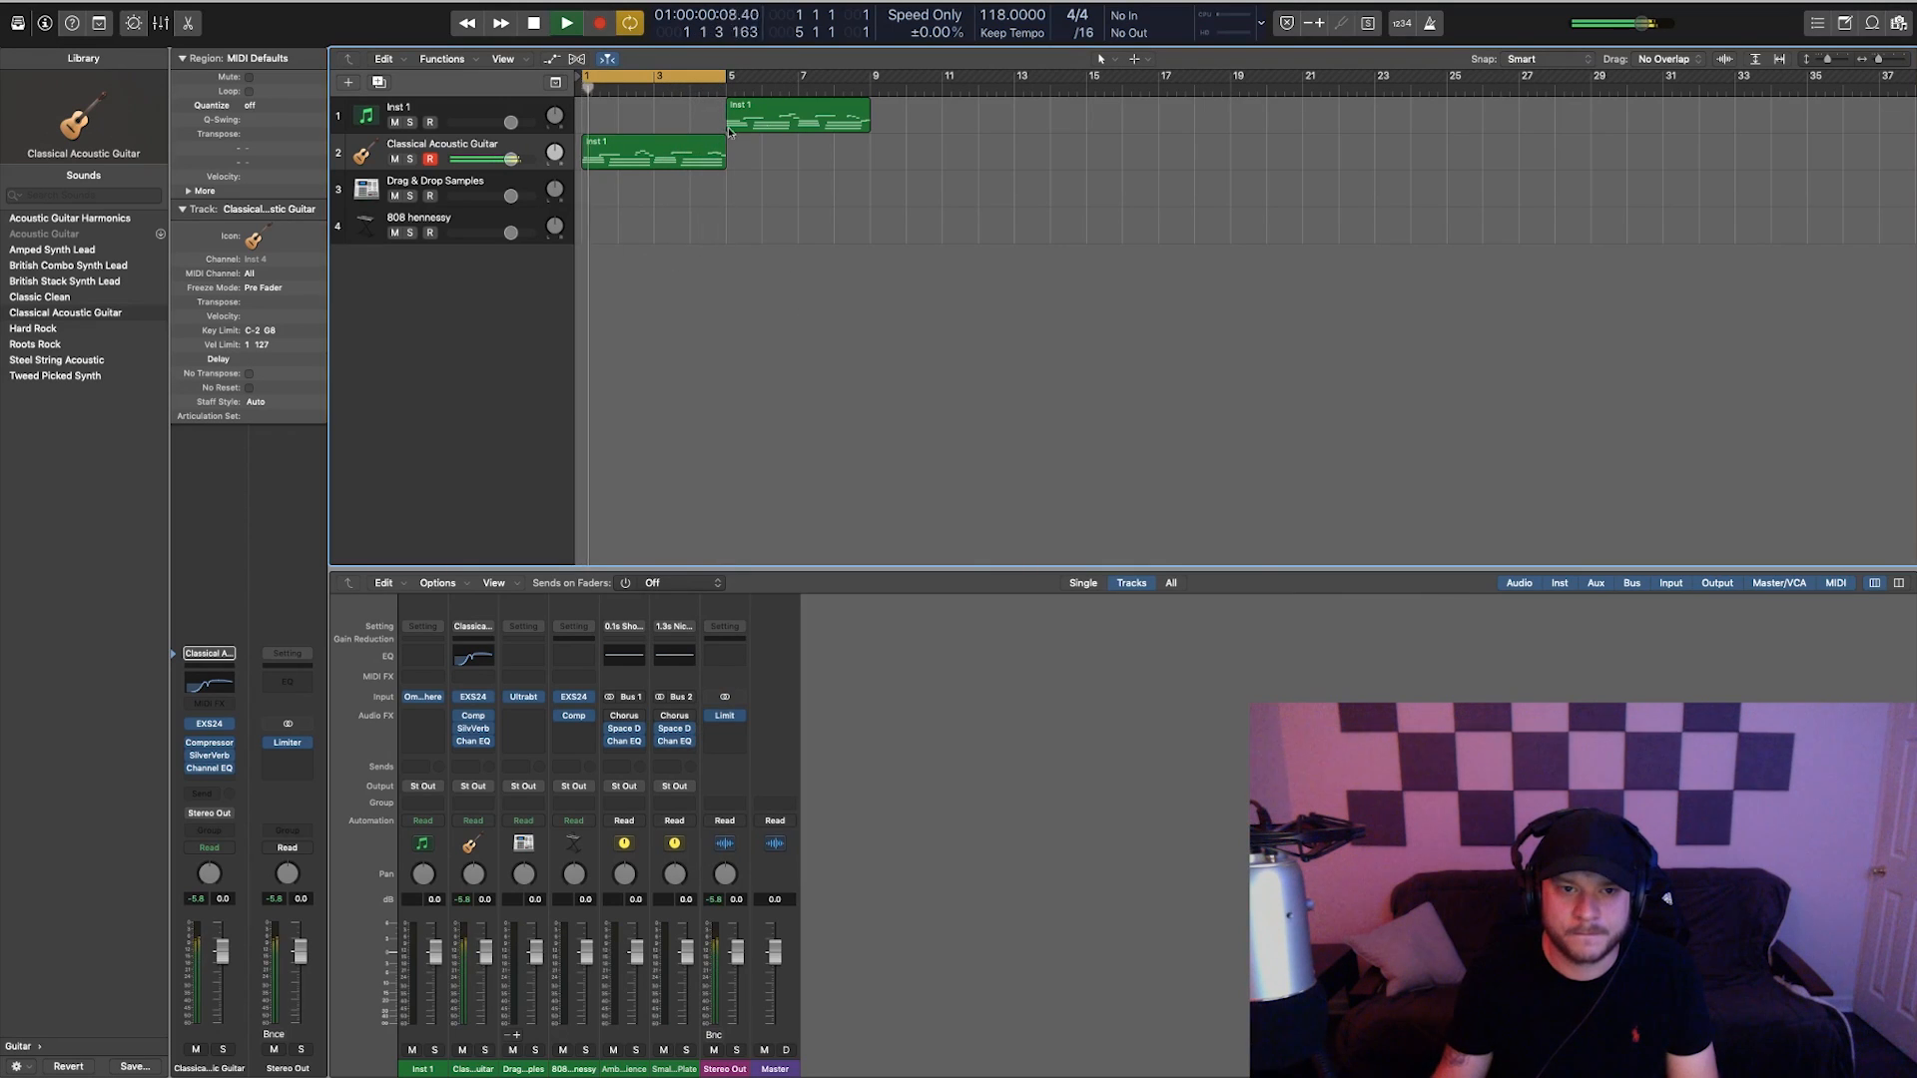
{"action": "left_click_drag", "start_coordinate": [778, 133], "coordinate": [634, 132]}
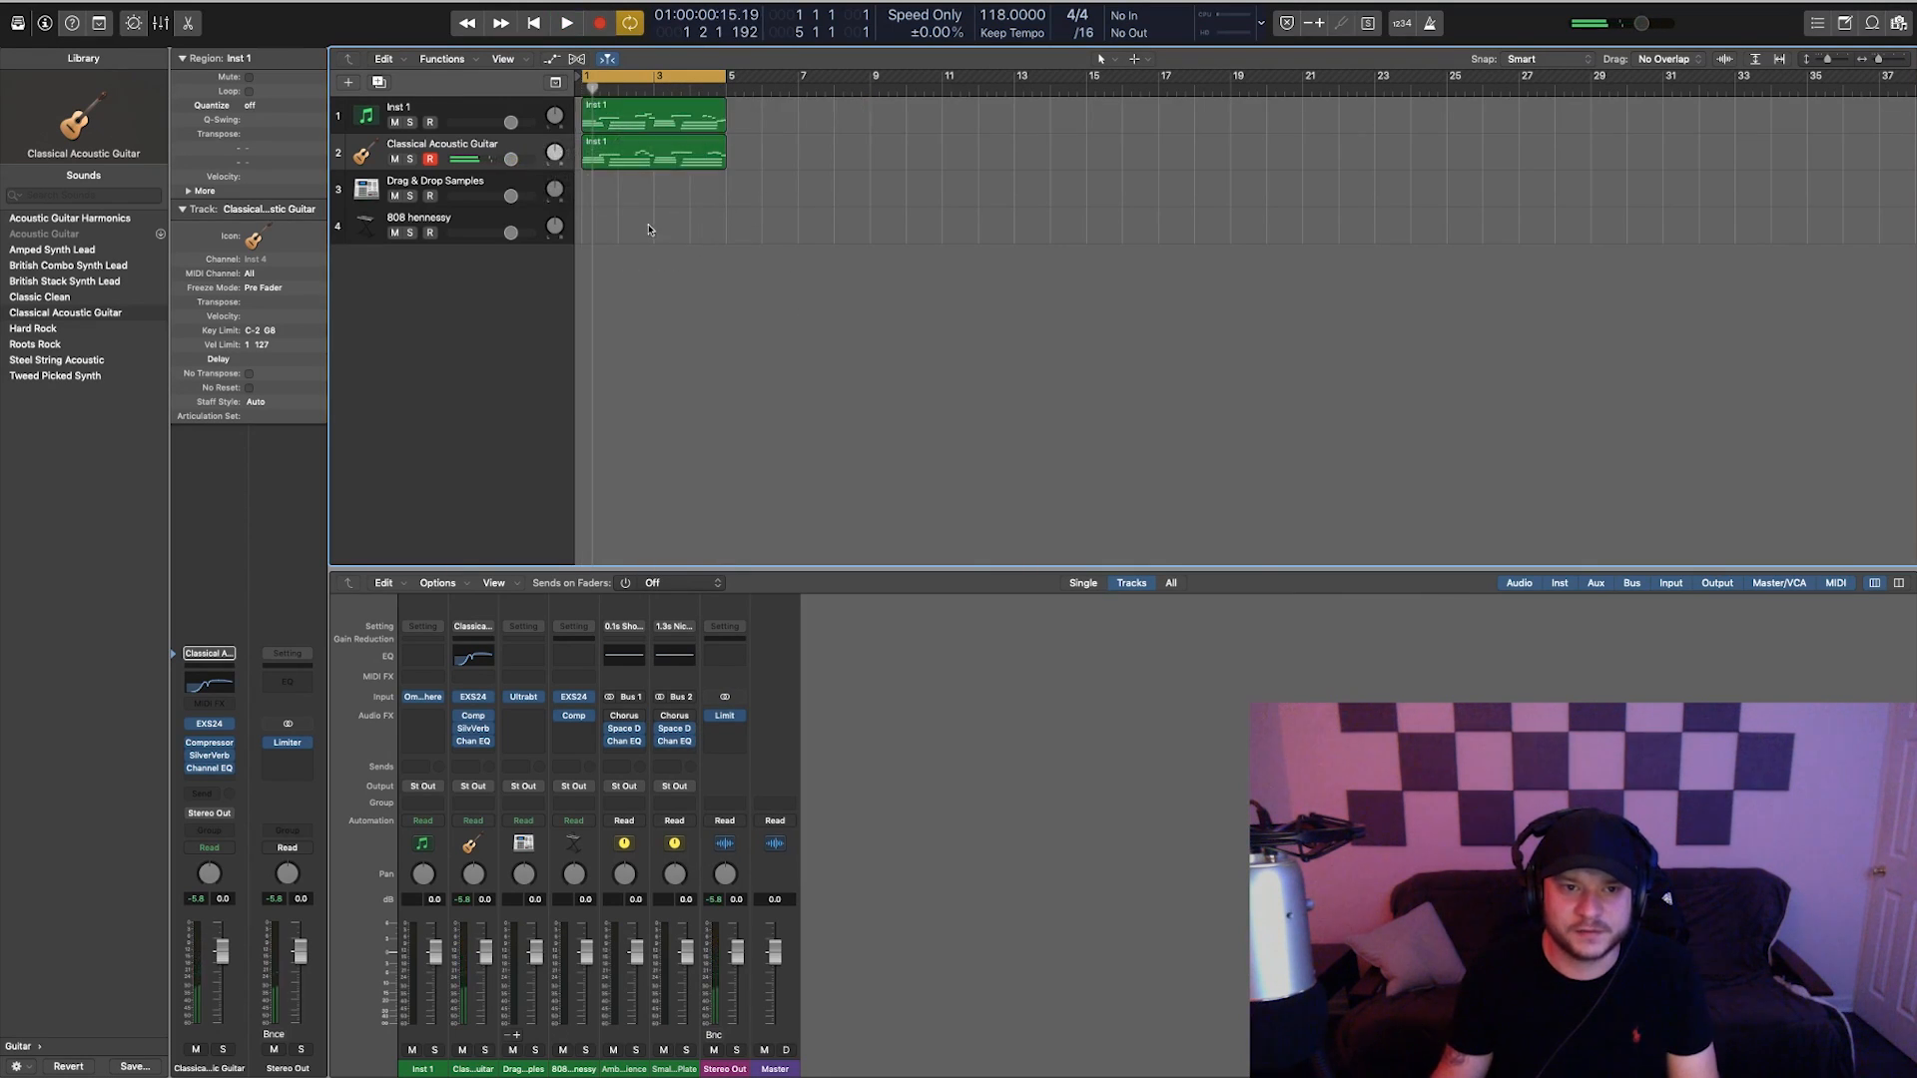
{"action": "key", "text": "space"}
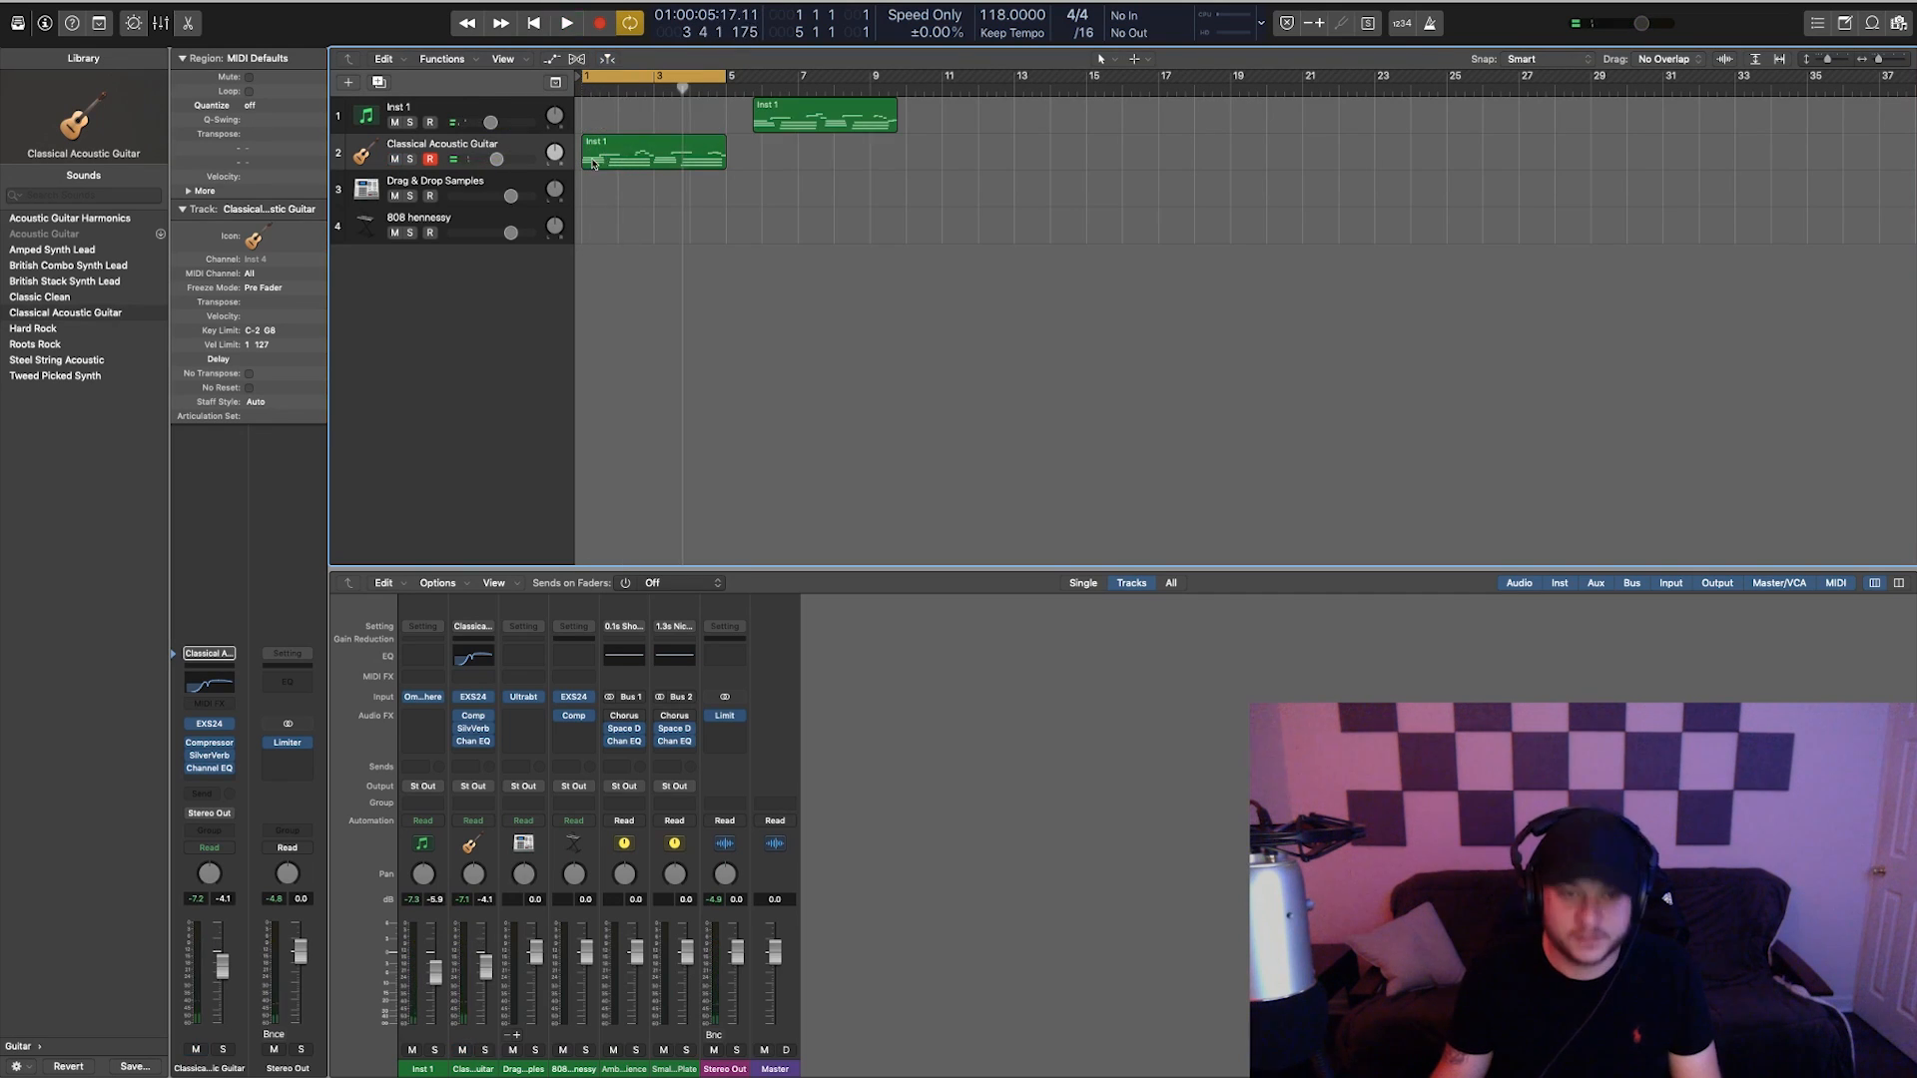
{"action": "left_click_drag", "start_coordinate": [654, 155], "coordinate": [652, 119]}
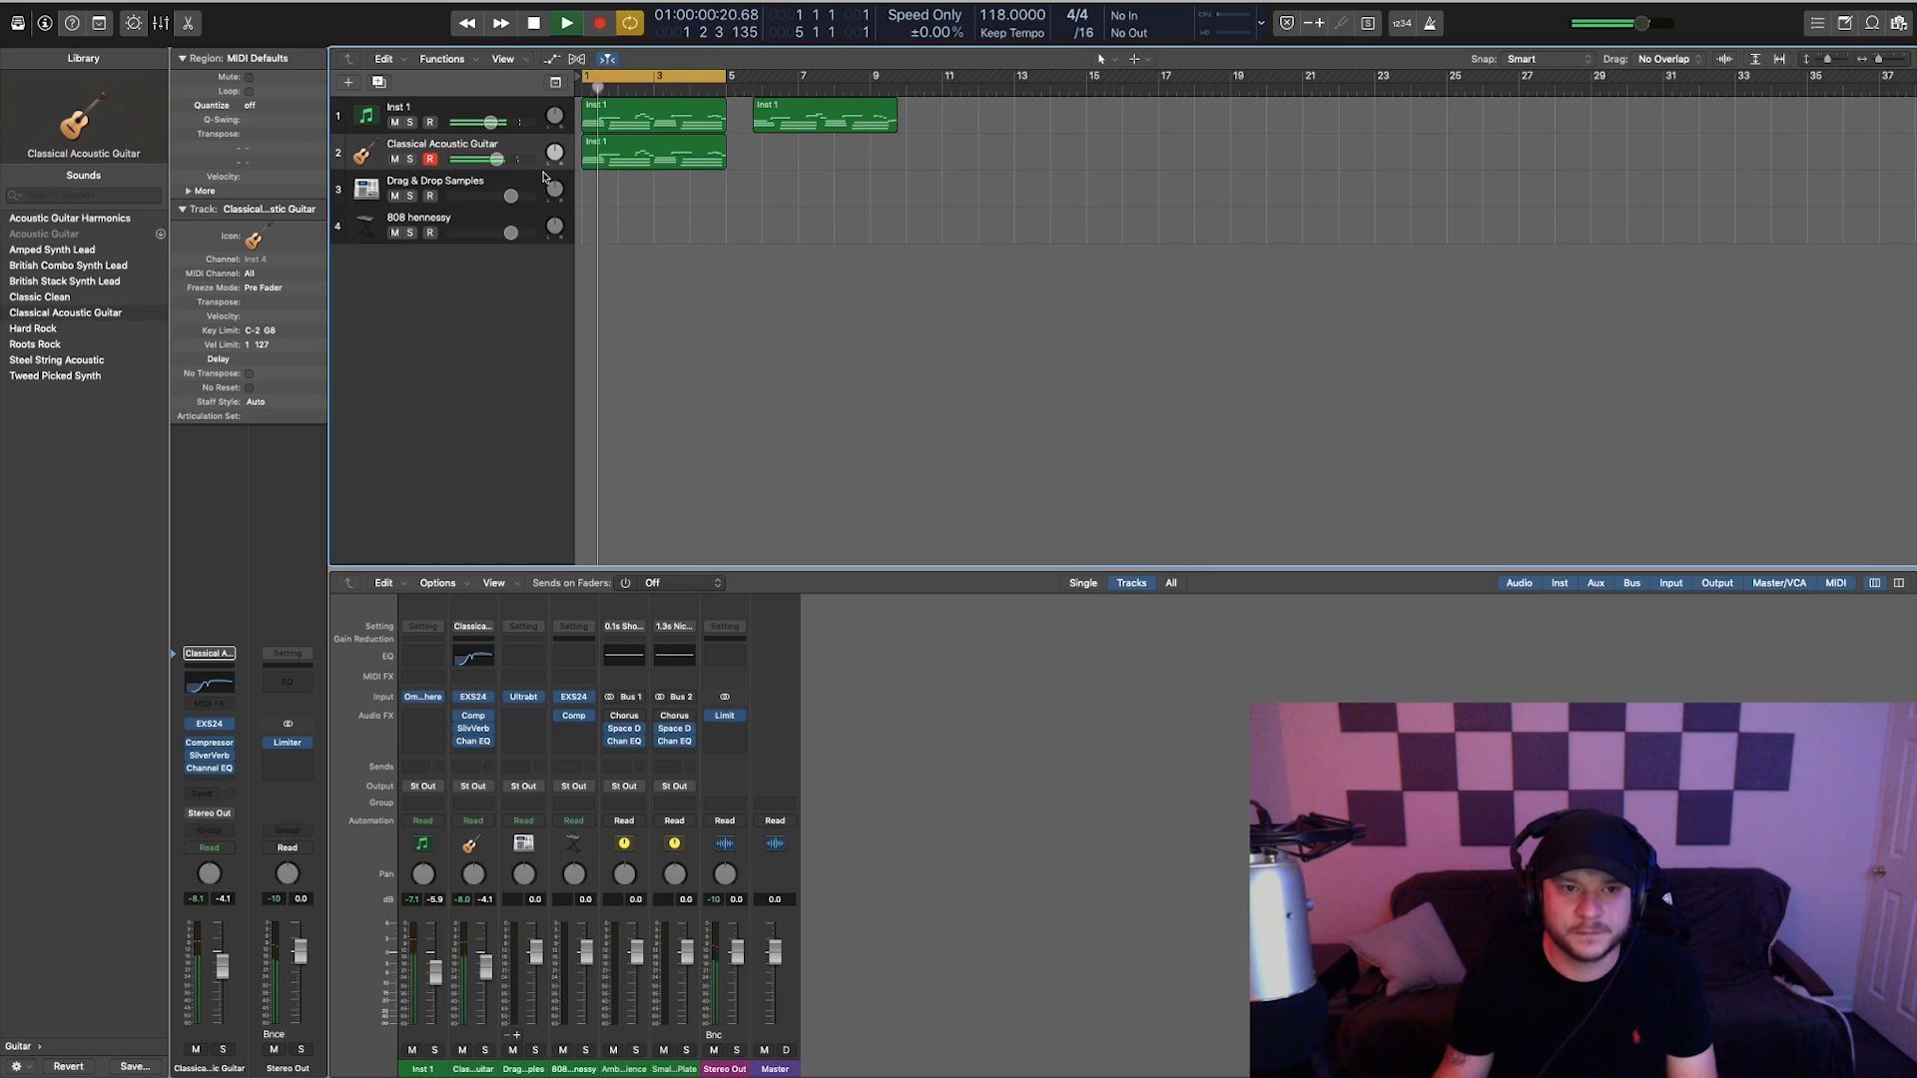
{"action": "left_click_drag", "start_coordinate": [554, 152], "coordinate": [554, 155]}
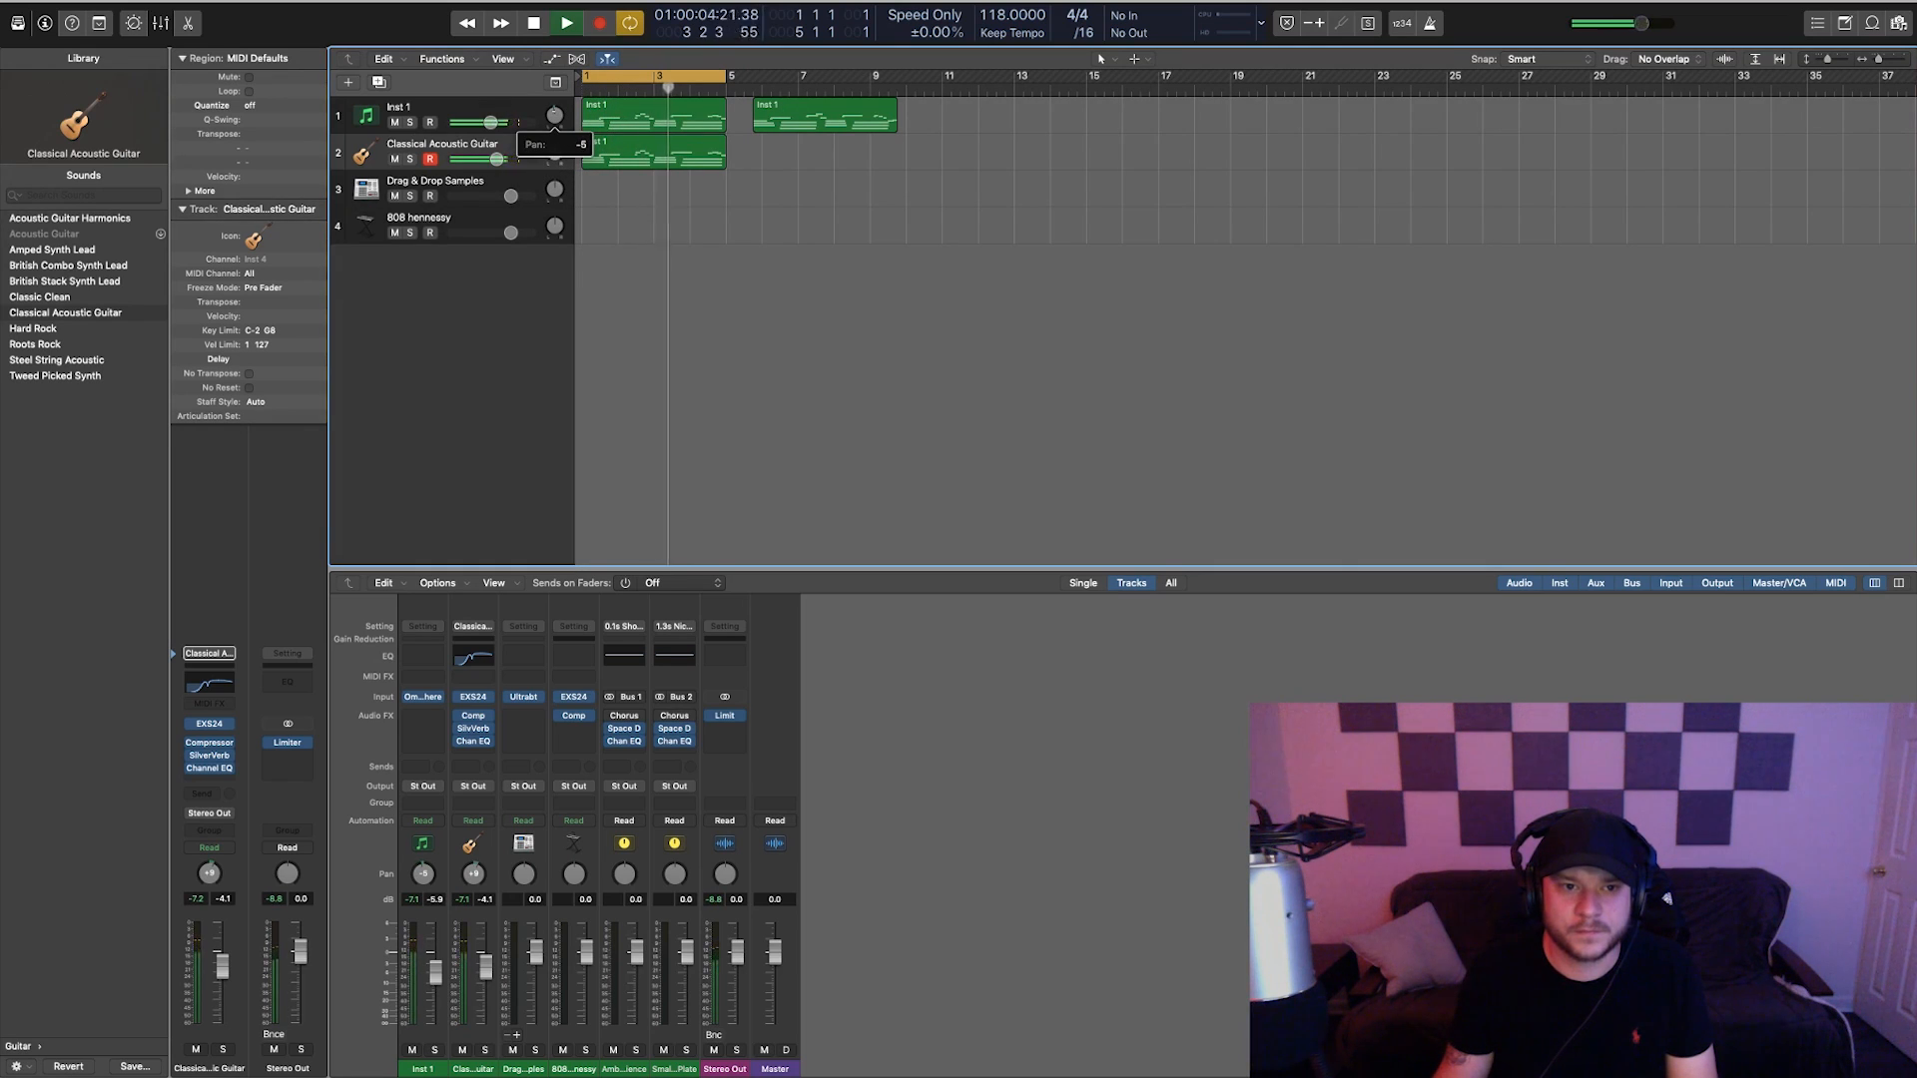
{"action": "left_click_drag", "start_coordinate": [554, 116], "coordinate": [554, 118]}
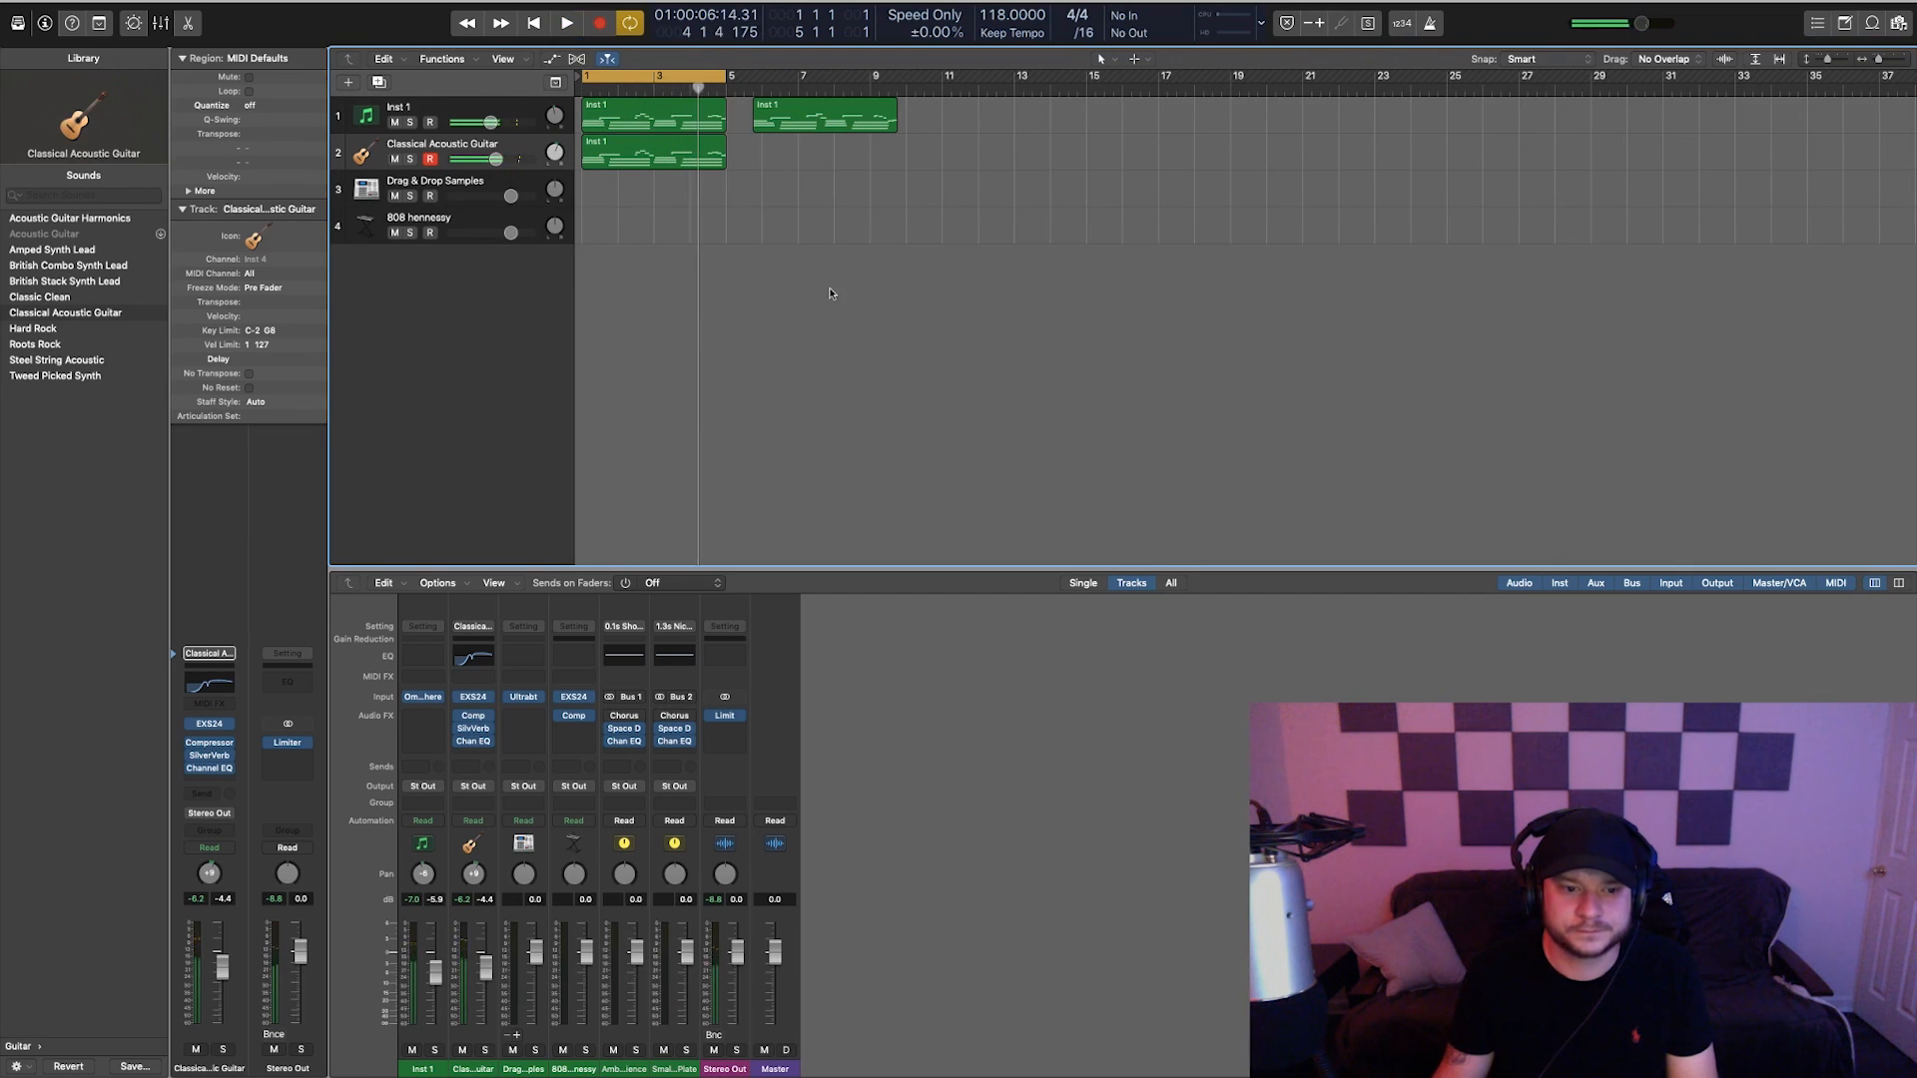
- In the Classical Acoustic Guitar's Channel EQ, set the low cut to 380 Hz and the high shelf to +6.5 dB at 6200 Hz
{"action": "left_click", "coordinate": [473, 656]}
{"action": "mouse_move", "coordinate": [349, 210]}
{"action": "left_mouse_down"}
{"action": "mouse_move", "coordinate": [343, 245]}
{"action": "mouse_move", "coordinate": [352, 214]}
{"action": "mouse_move", "coordinate": [299, 232]}
{"action": "mouse_move", "coordinate": [338, 238]}
{"action": "left_mouse_up"}
{"action": "left_click_drag", "start_coordinate": [620, 206], "coordinate": [607, 185]}
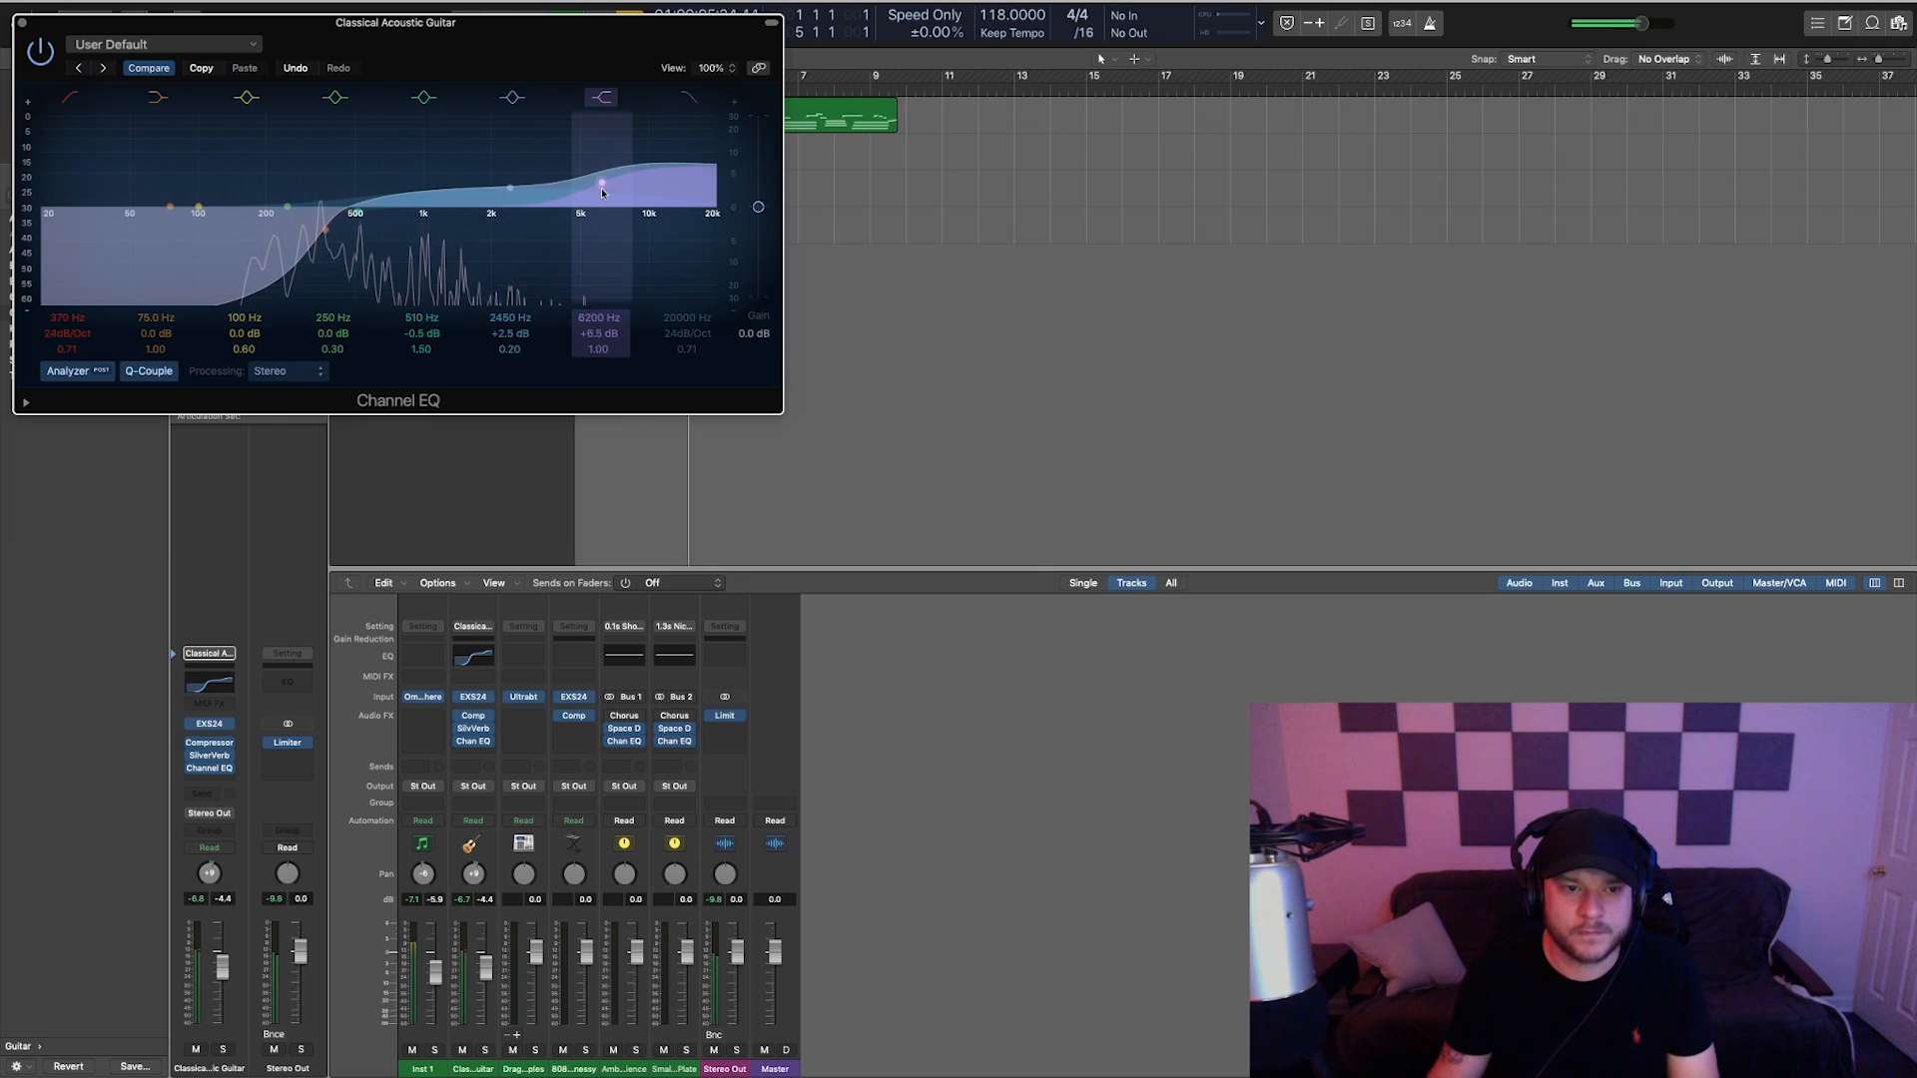
{"action": "left_click", "coordinate": [328, 244]}
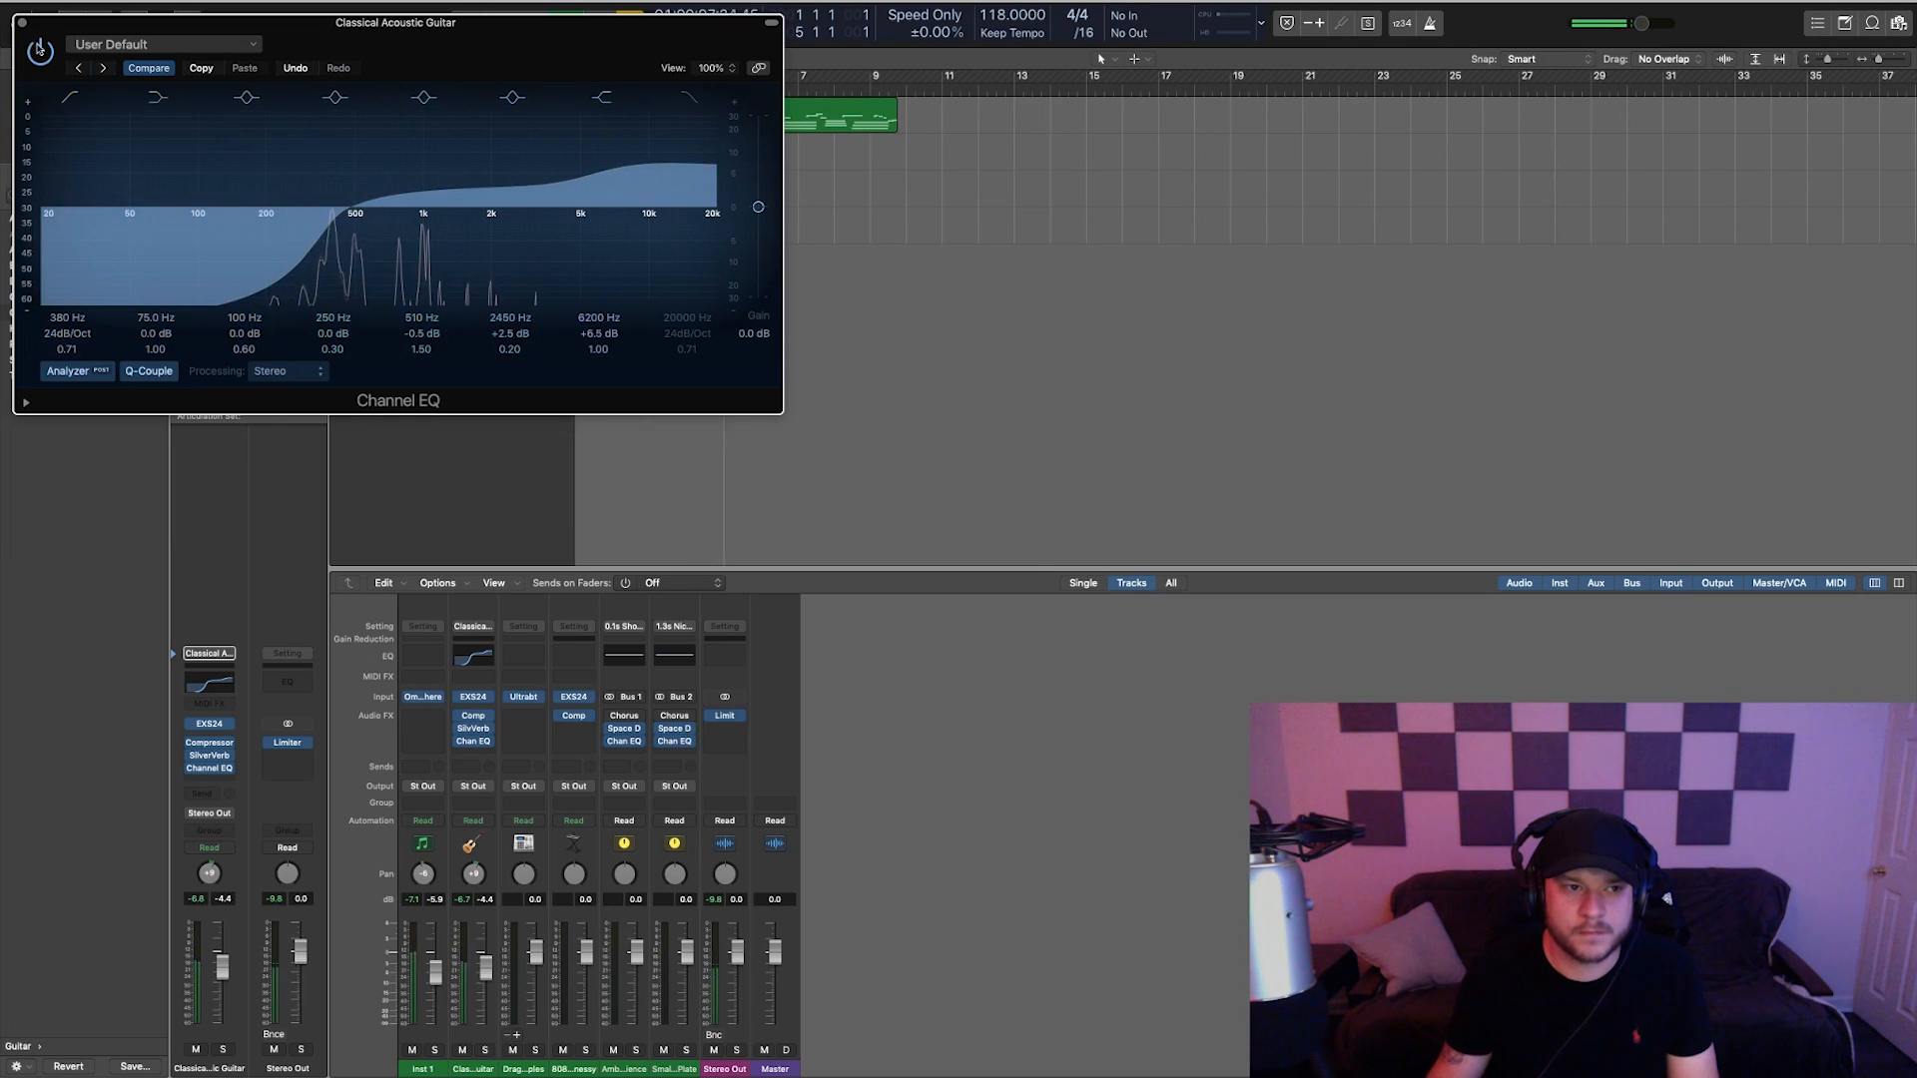
{"action": "left_click", "coordinate": [23, 23]}
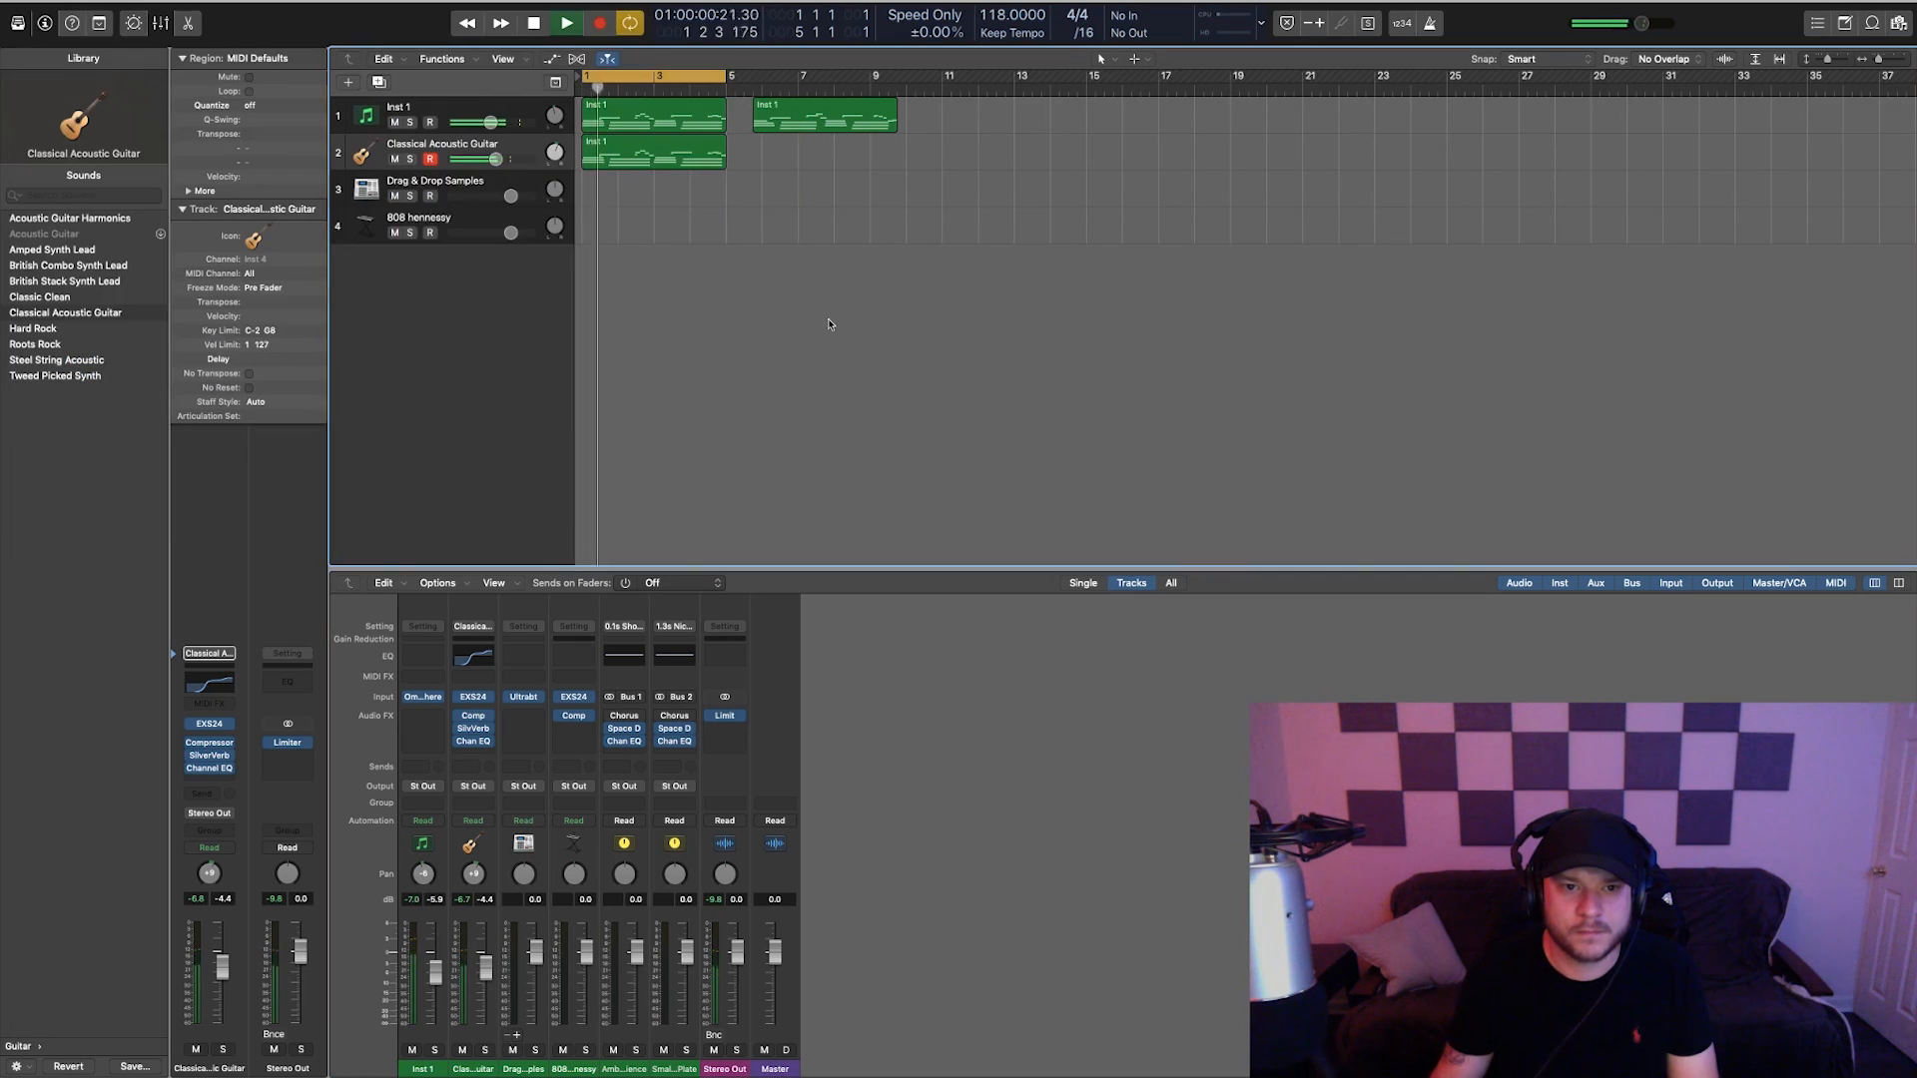
- Create an empty region on the Drag & Drop Samples track, extend it to four bars and open it in the Piano Roll
{"action": "right_click", "coordinate": [595, 194]}
{"action": "left_click", "coordinate": [654, 196]}
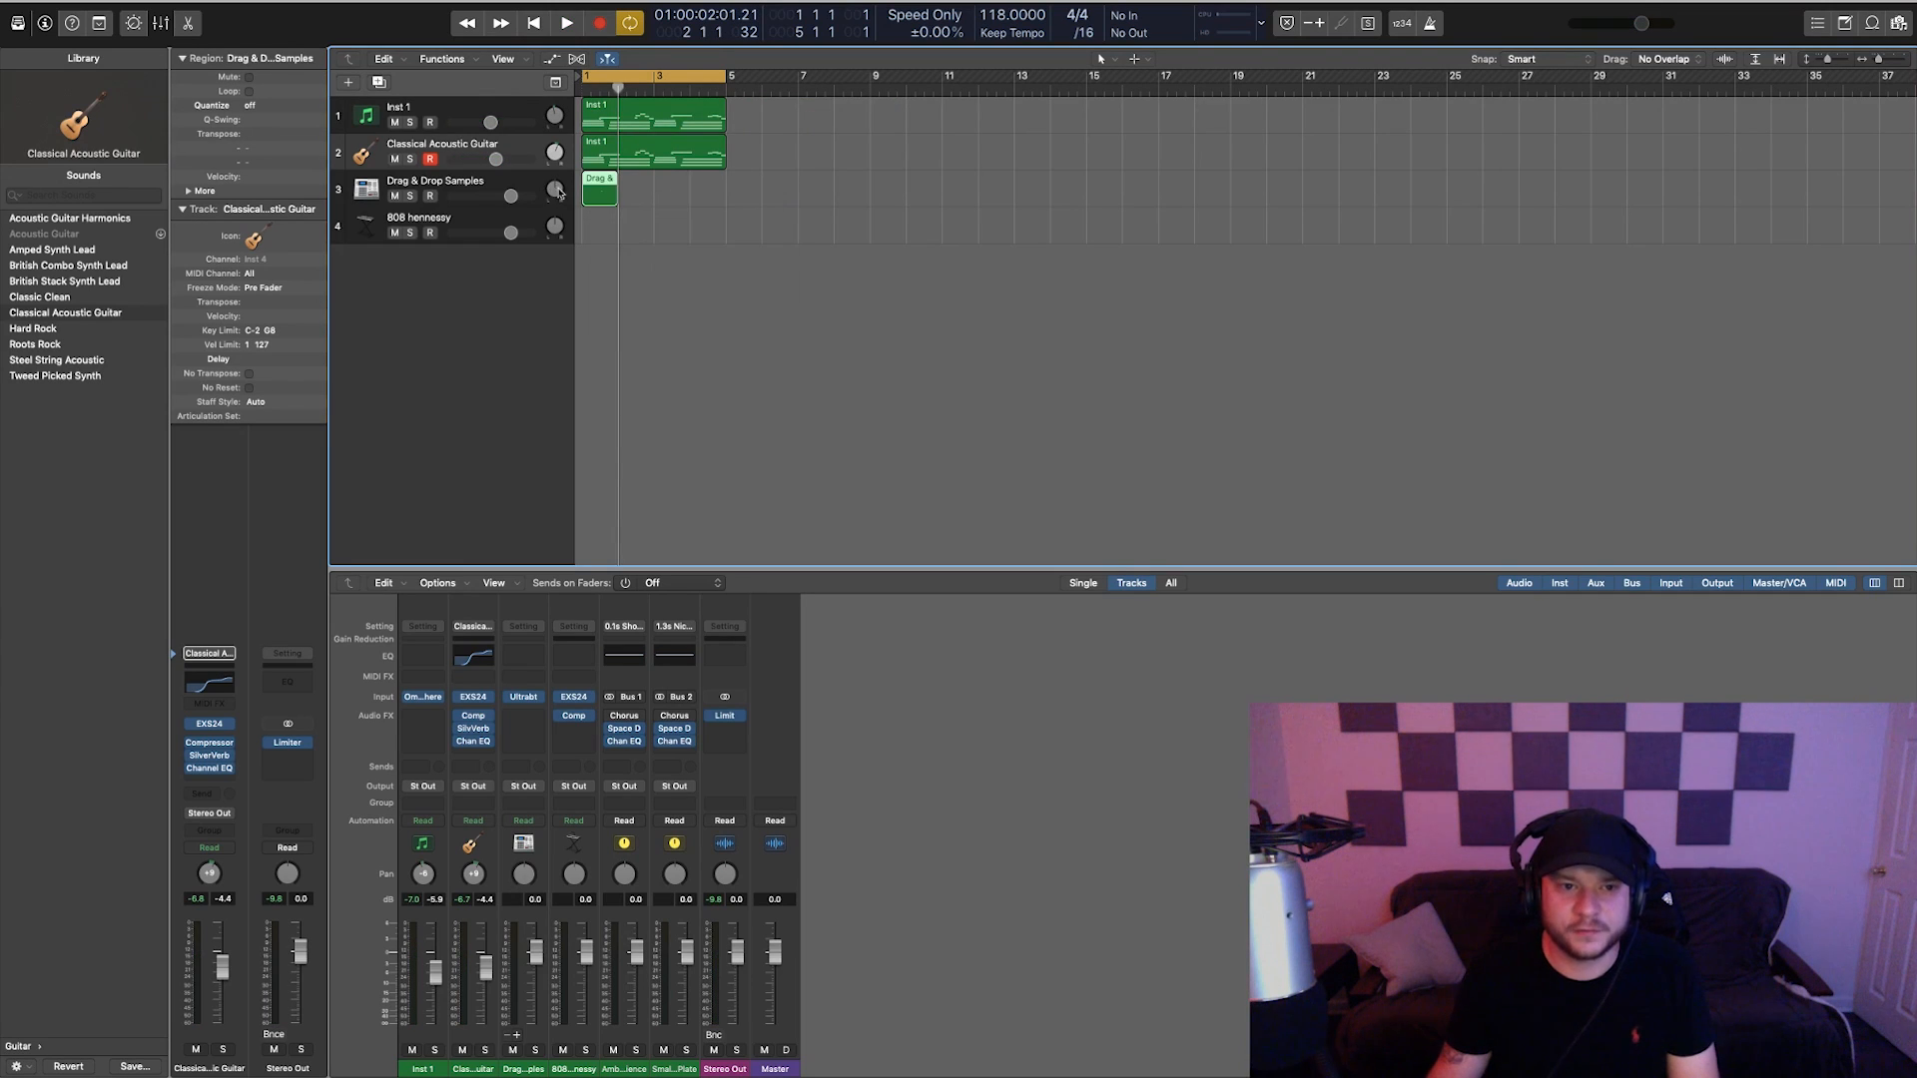
{"action": "left_click_drag", "start_coordinate": [613, 199], "coordinate": [725, 197]}
{"action": "double_click", "coordinate": [625, 201]}
{"action": "scroll", "coordinate": [615, 668], "scroll_direction": "down", "scroll_amount": 6}
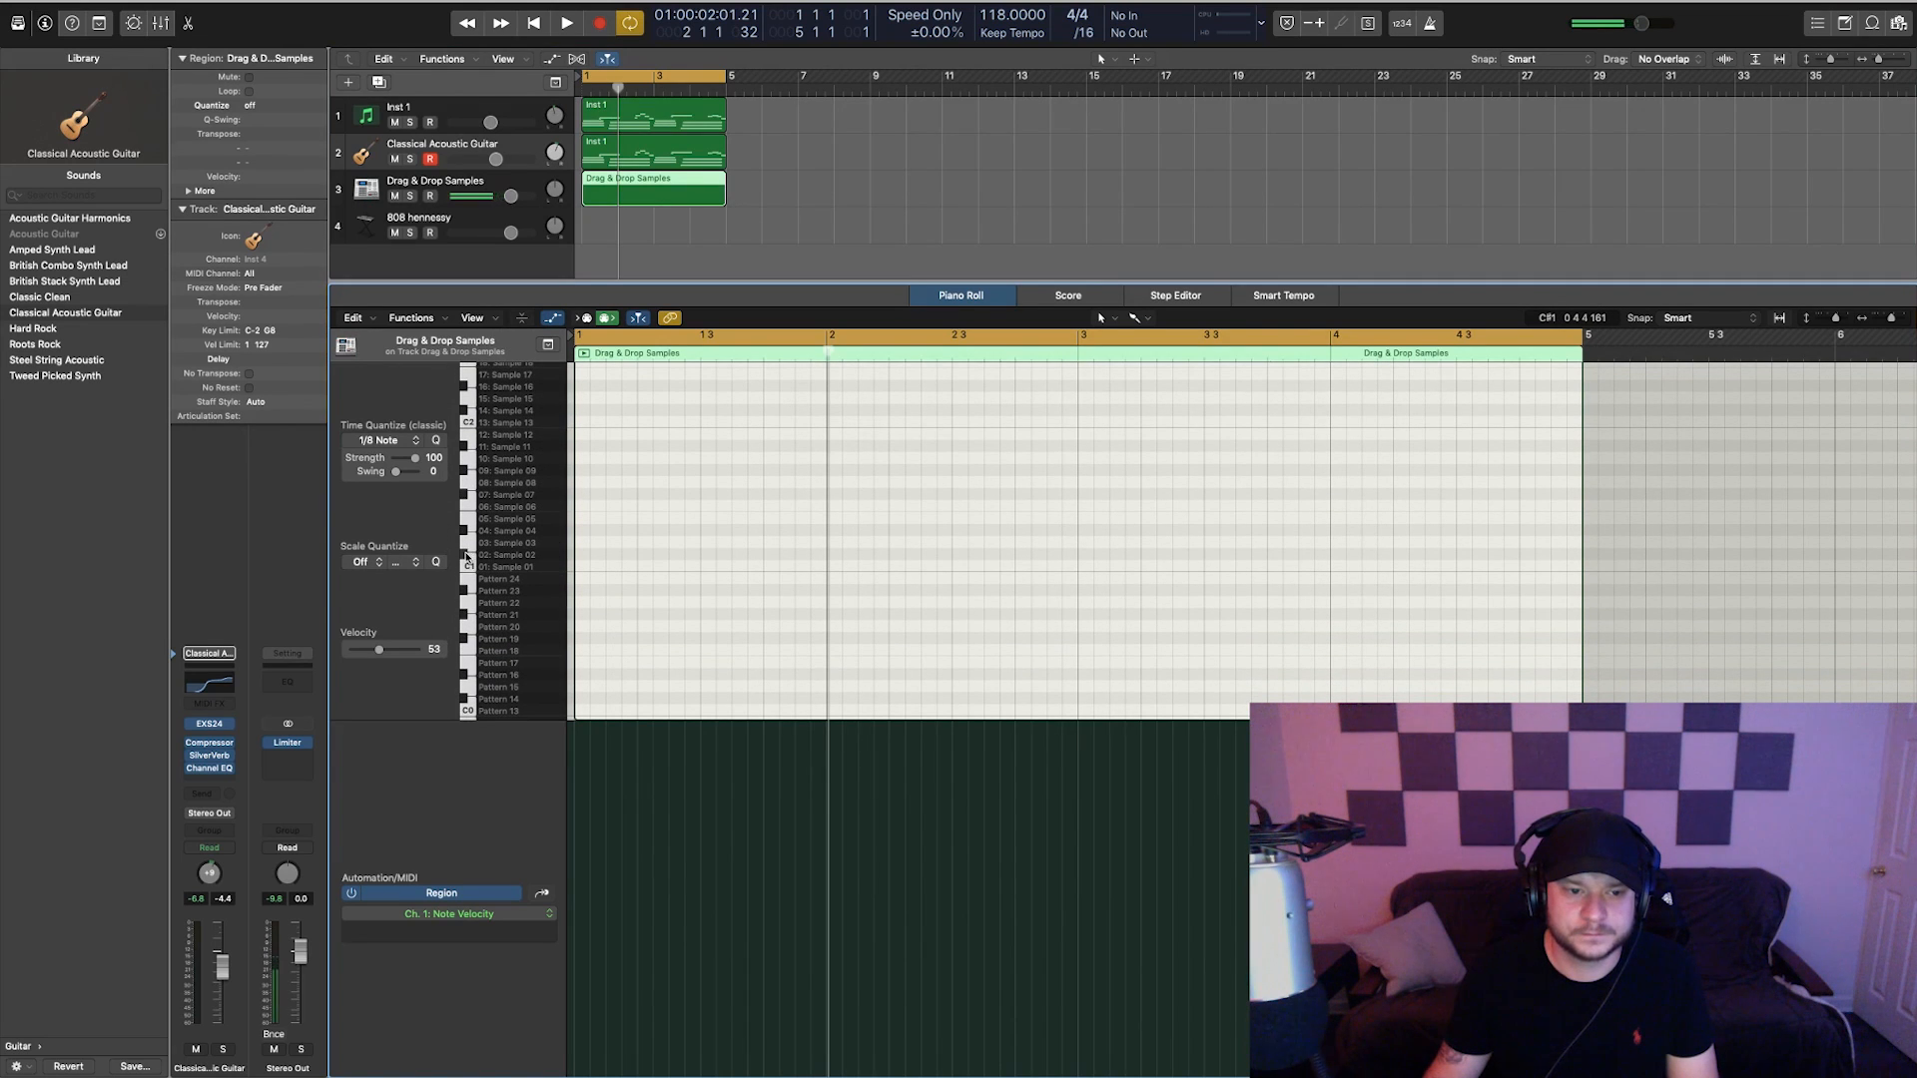
- Fill bar 1 with 1/8 notes on Sample 01 and lower every second note's velocity to 40
{"action": "left_click", "coordinate": [587, 569]}
{"action": "left_click", "coordinate": [621, 567]}
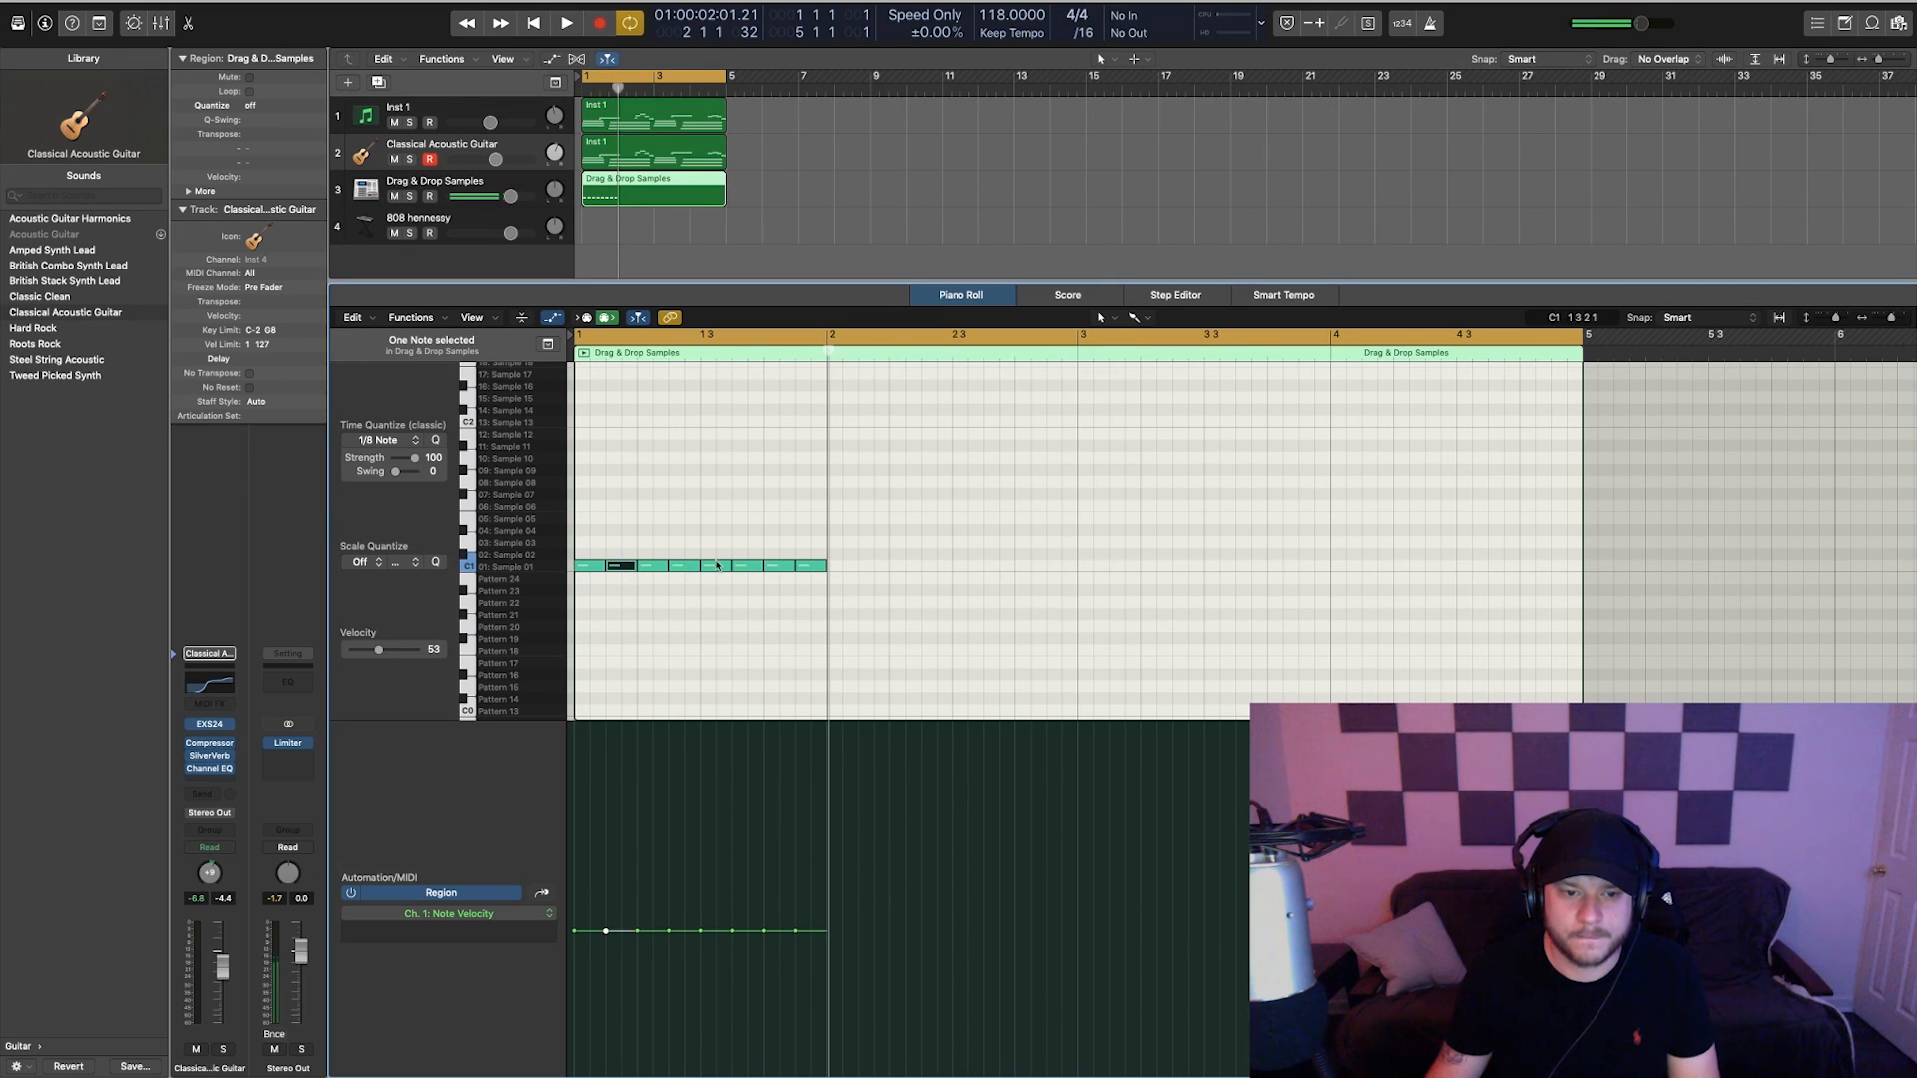
{"action": "left_click_drag", "start_coordinate": [688, 576], "coordinate": [690, 579]}
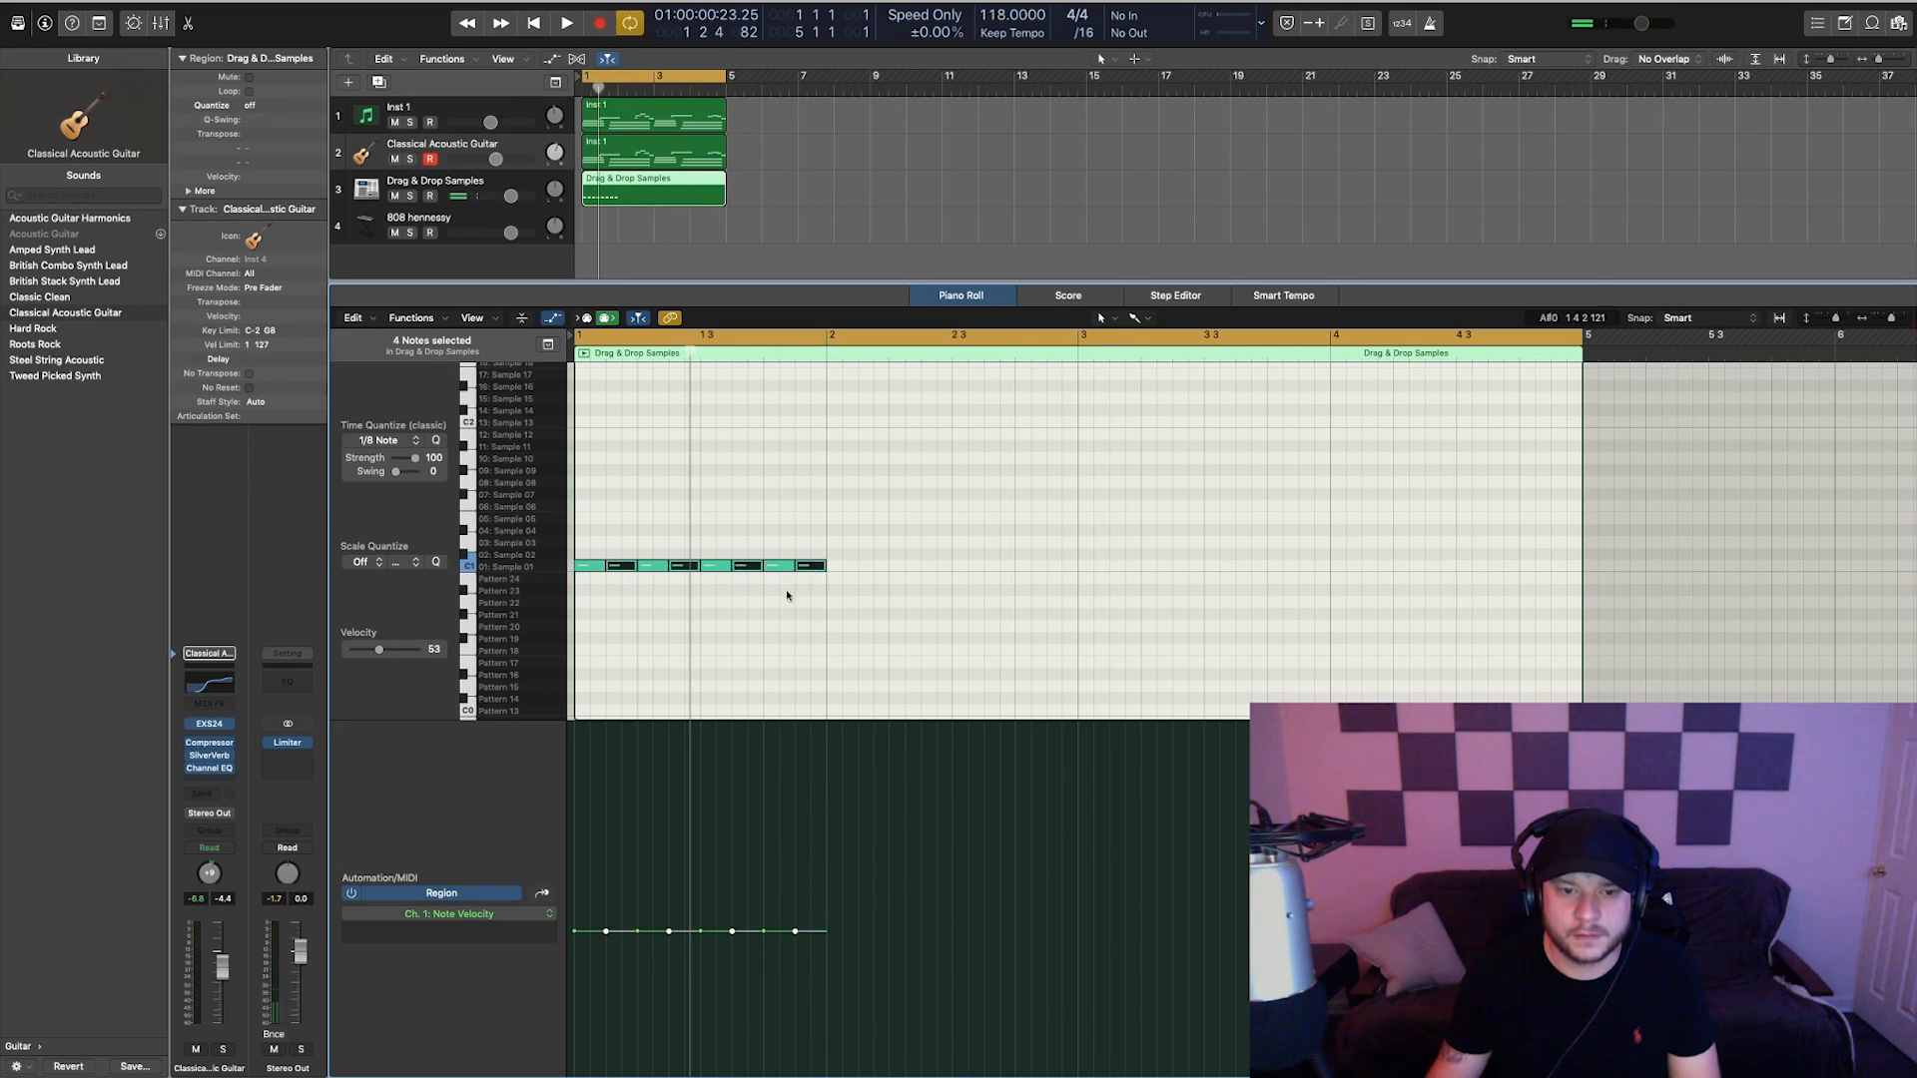
{"action": "left_click_drag", "start_coordinate": [608, 935], "coordinate": [606, 966]}
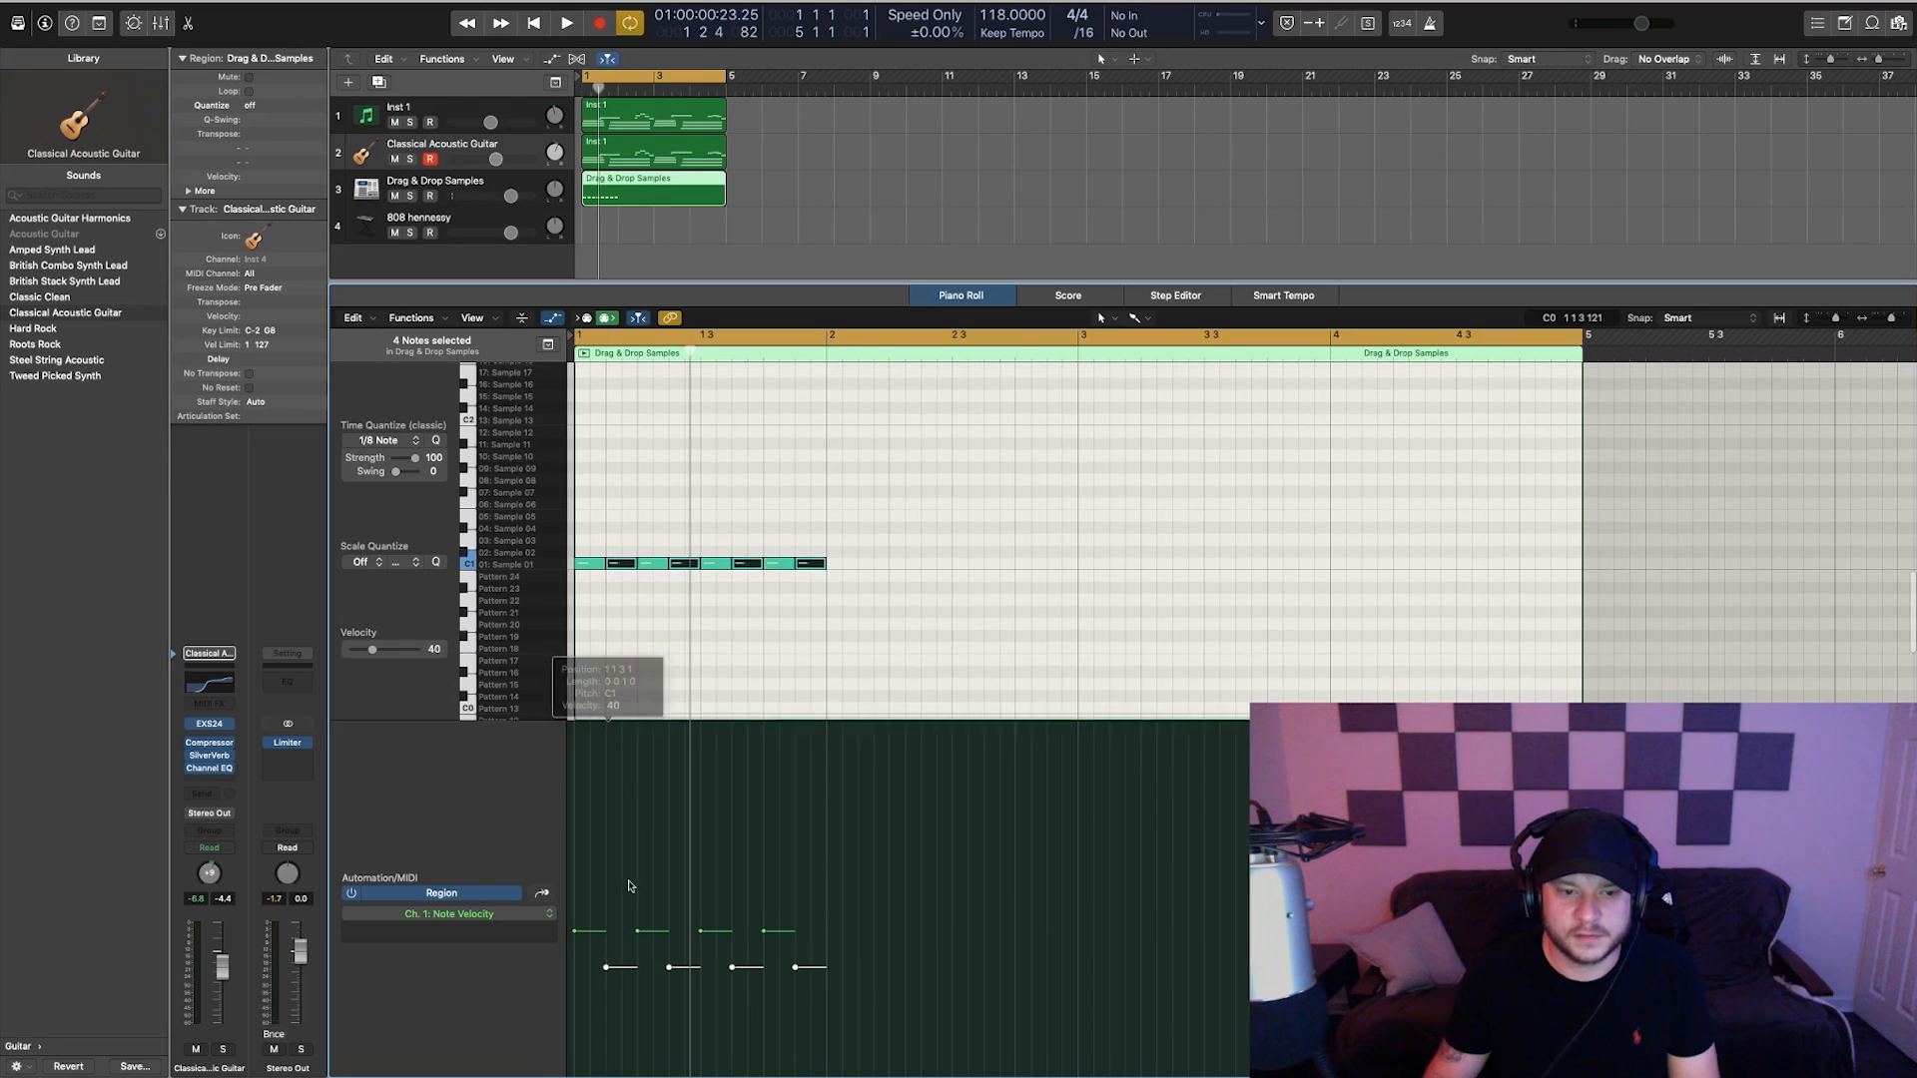
- Replace the Sample 01 note on beat 2 of bar 1 with a roll of three 1/32 notes
{"action": "left_click", "coordinate": [665, 562]}
{"action": "key", "text": "Delete"}
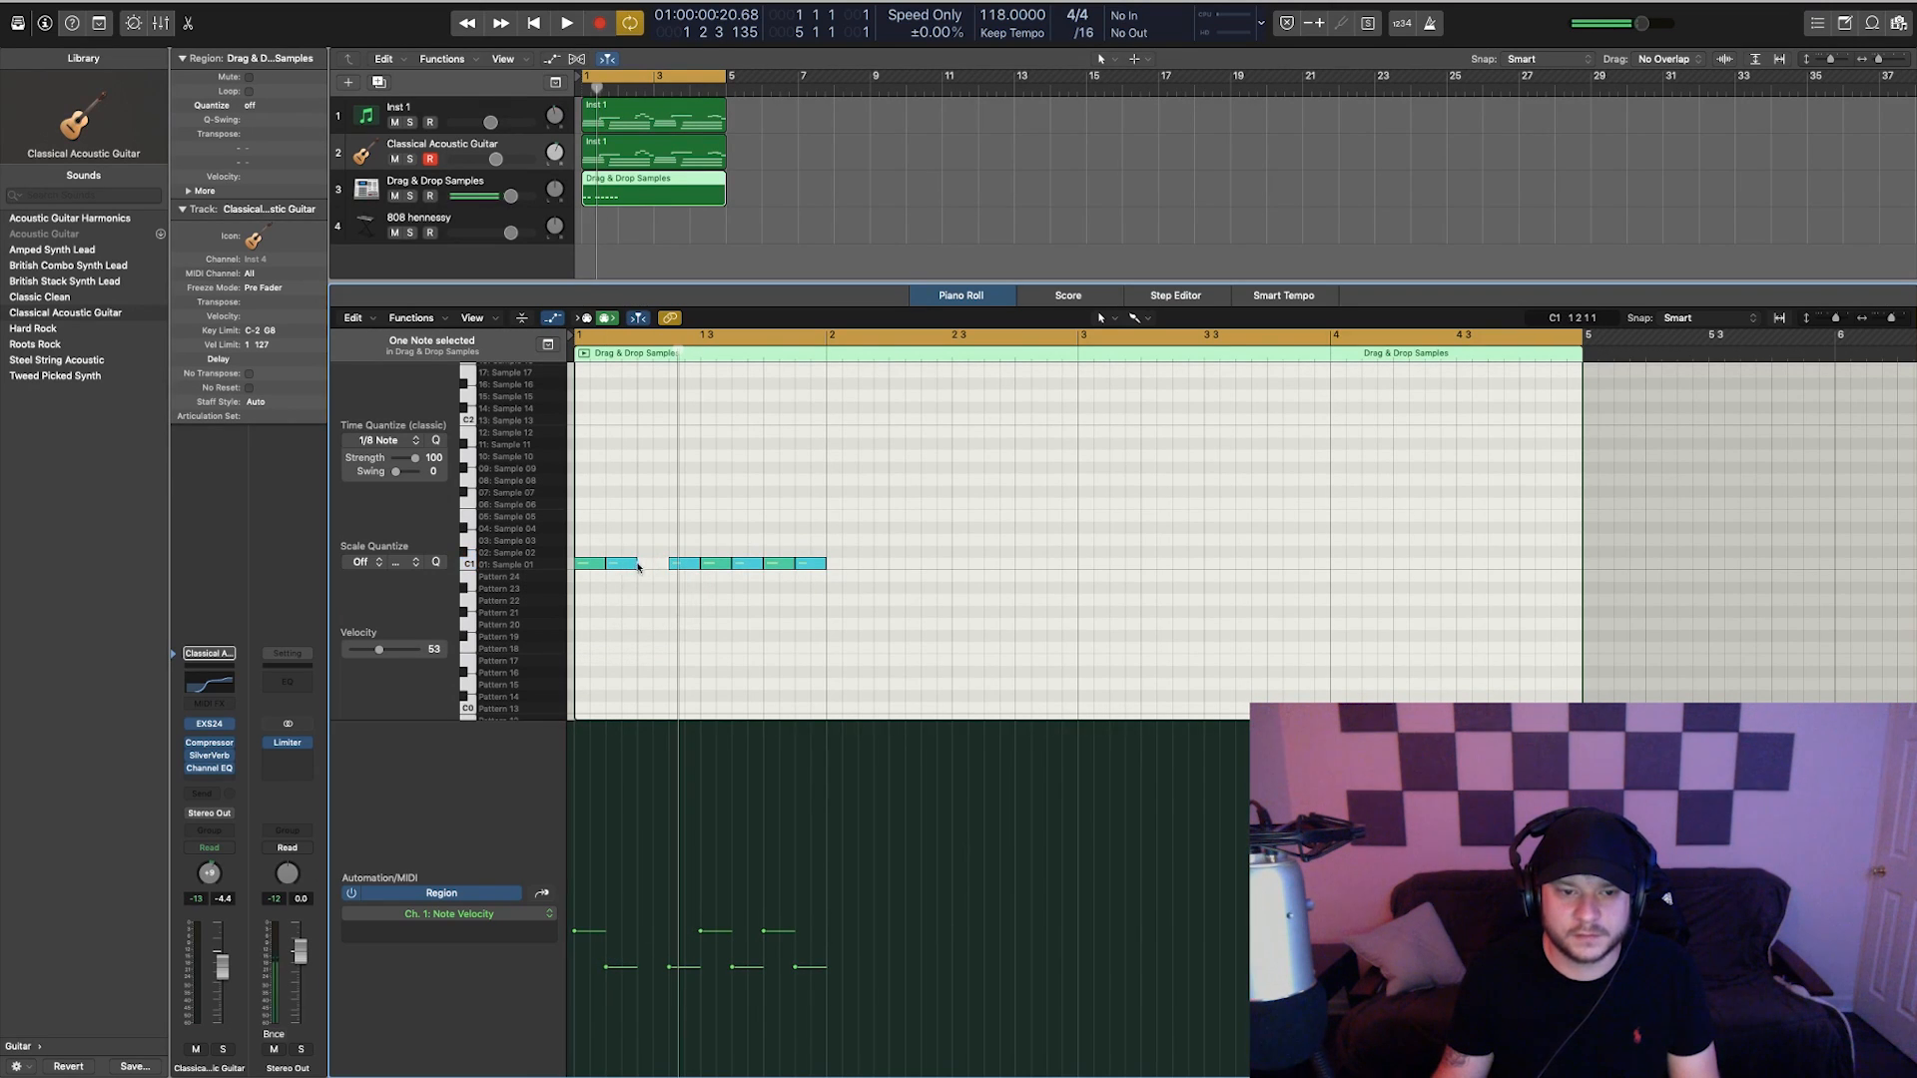
{"action": "left_click", "coordinate": [379, 440]}
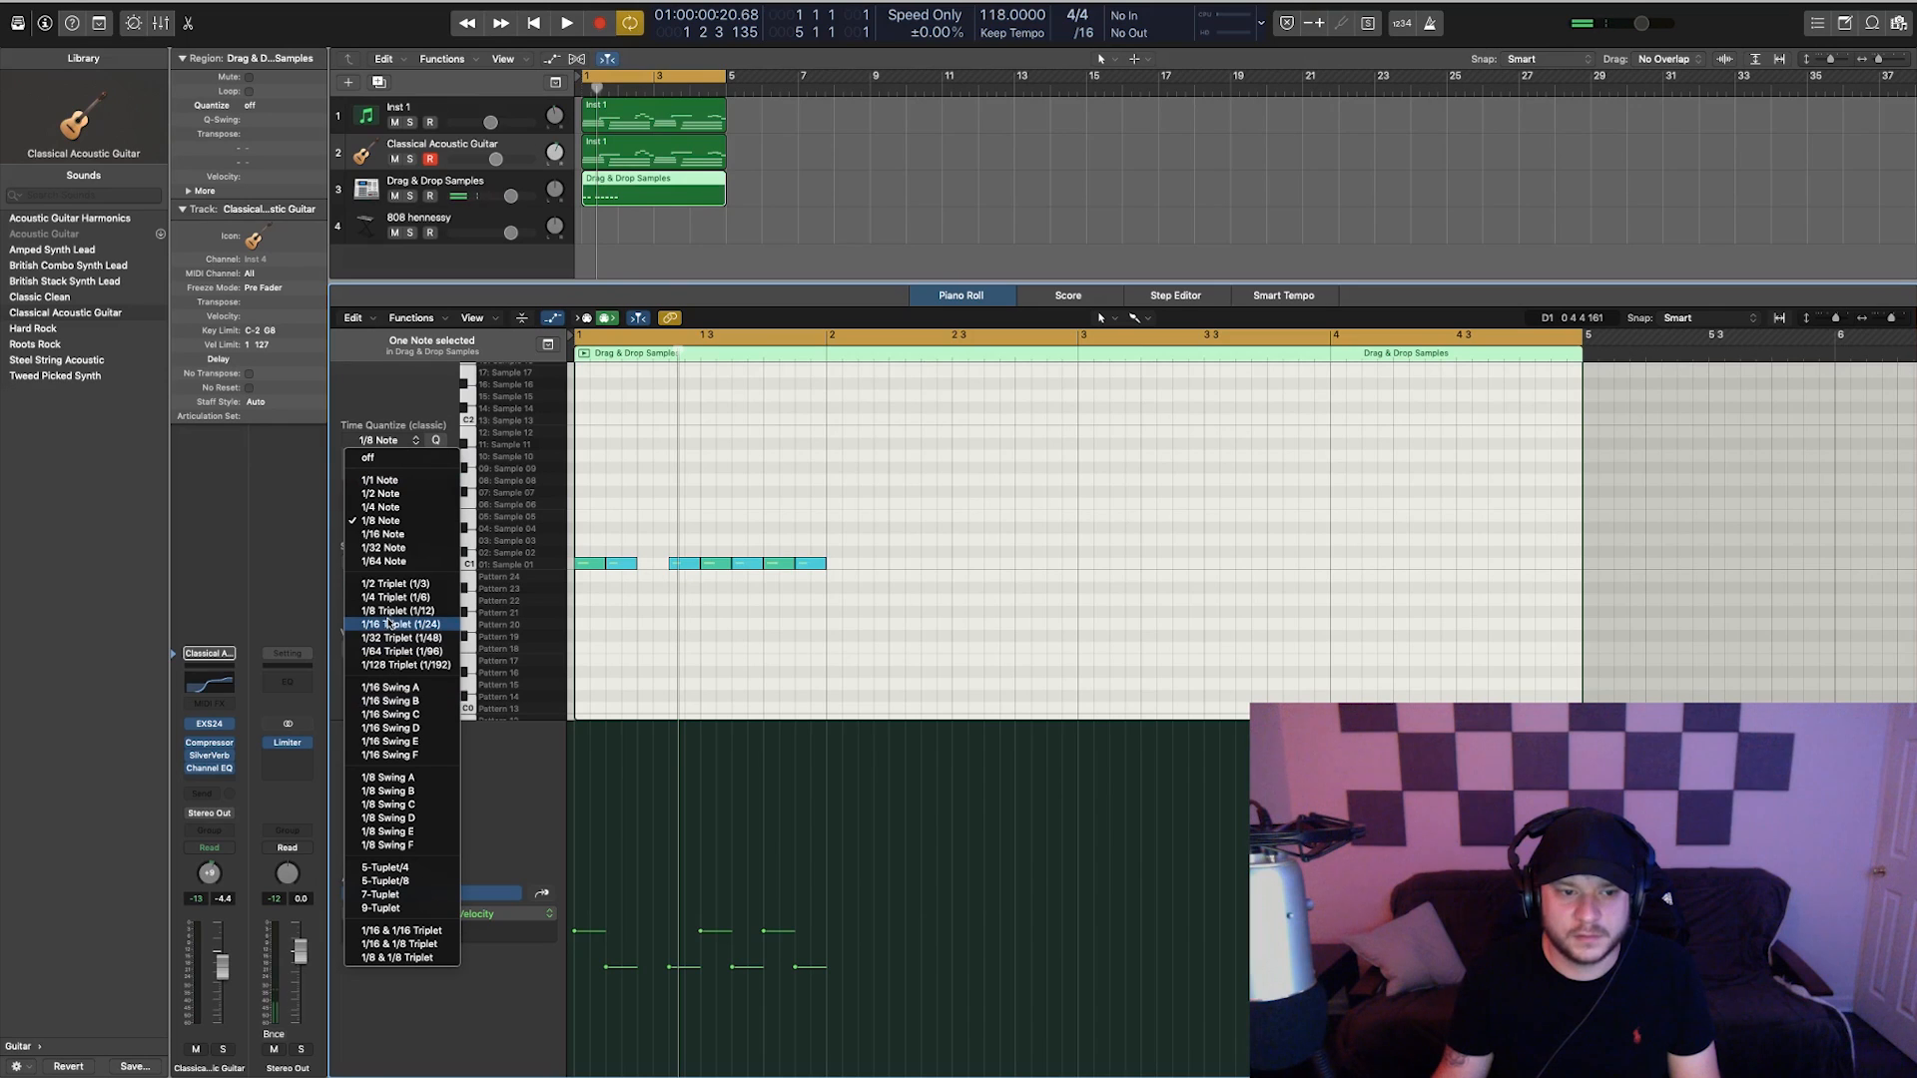
{"action": "left_click", "coordinate": [385, 547]}
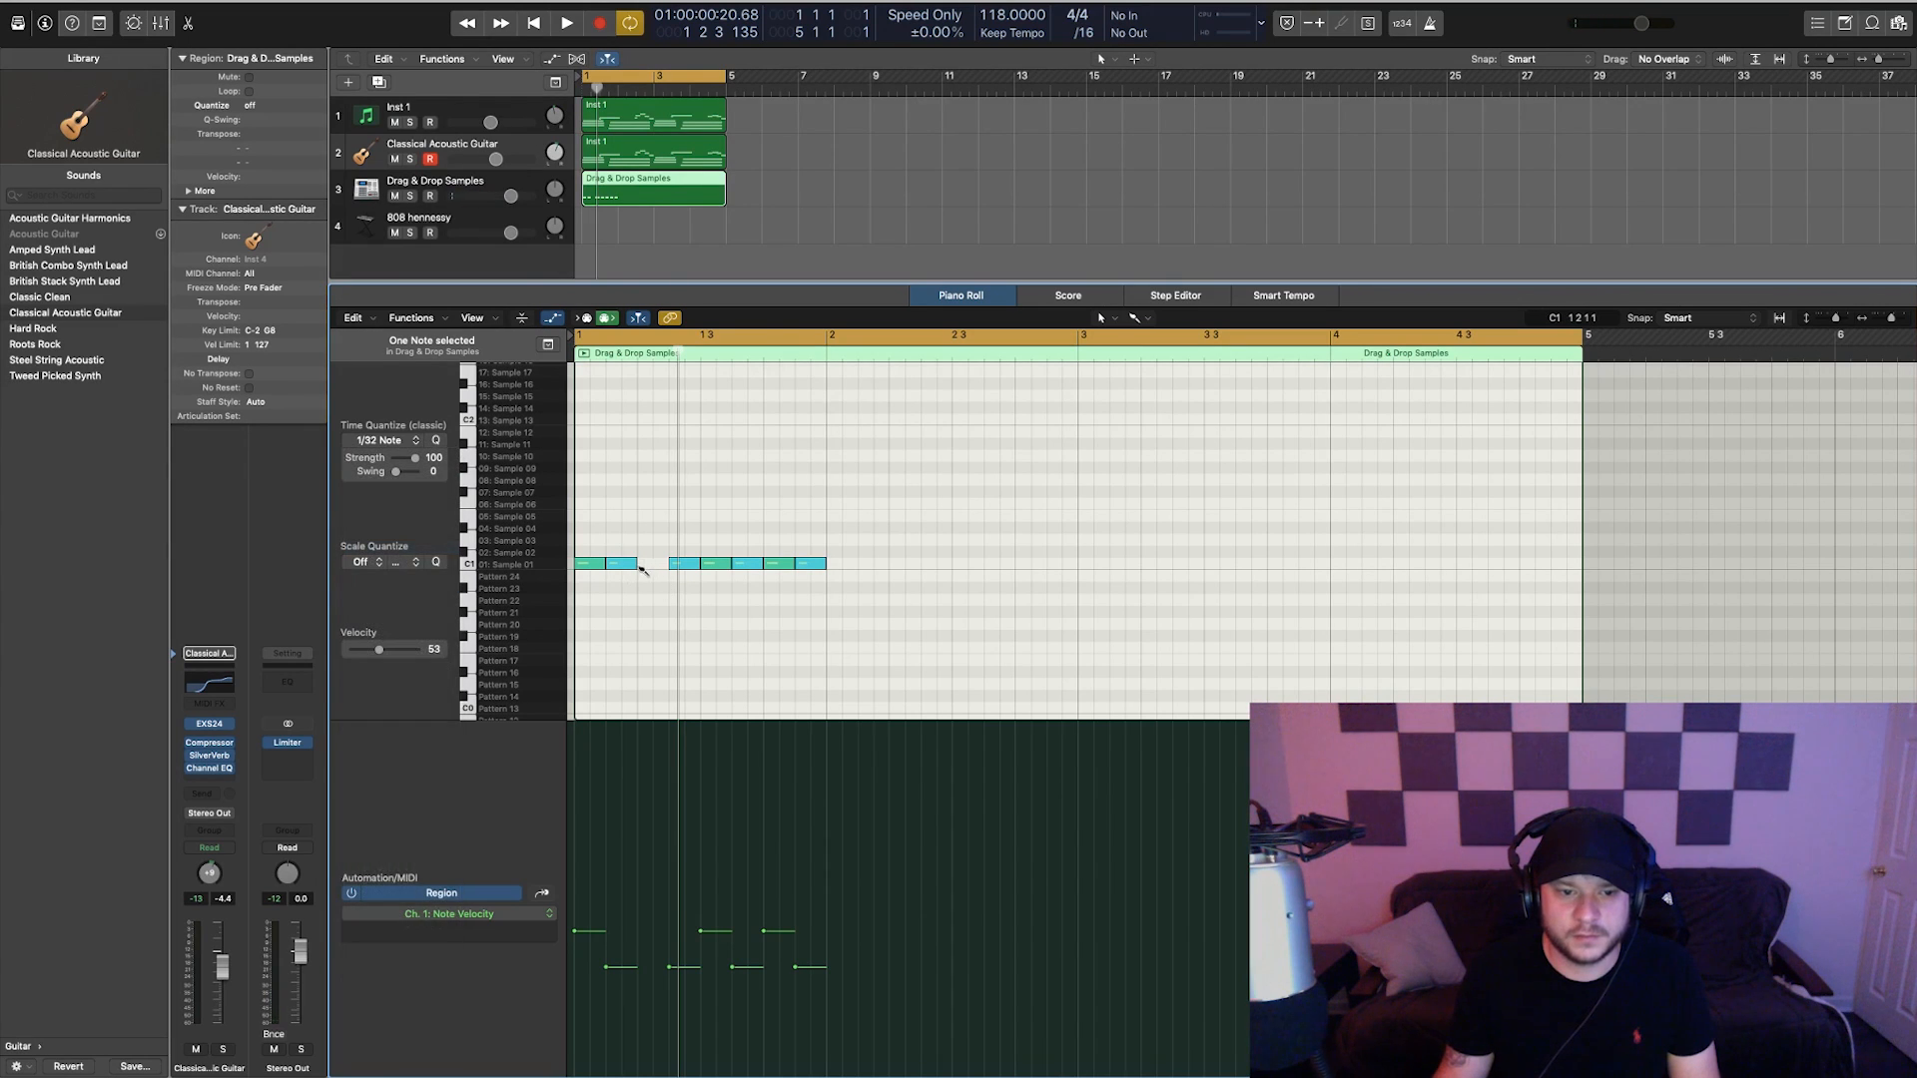
{"action": "left_click_drag", "start_coordinate": [640, 563], "coordinate": [657, 563]}
{"action": "key", "text": "space"}
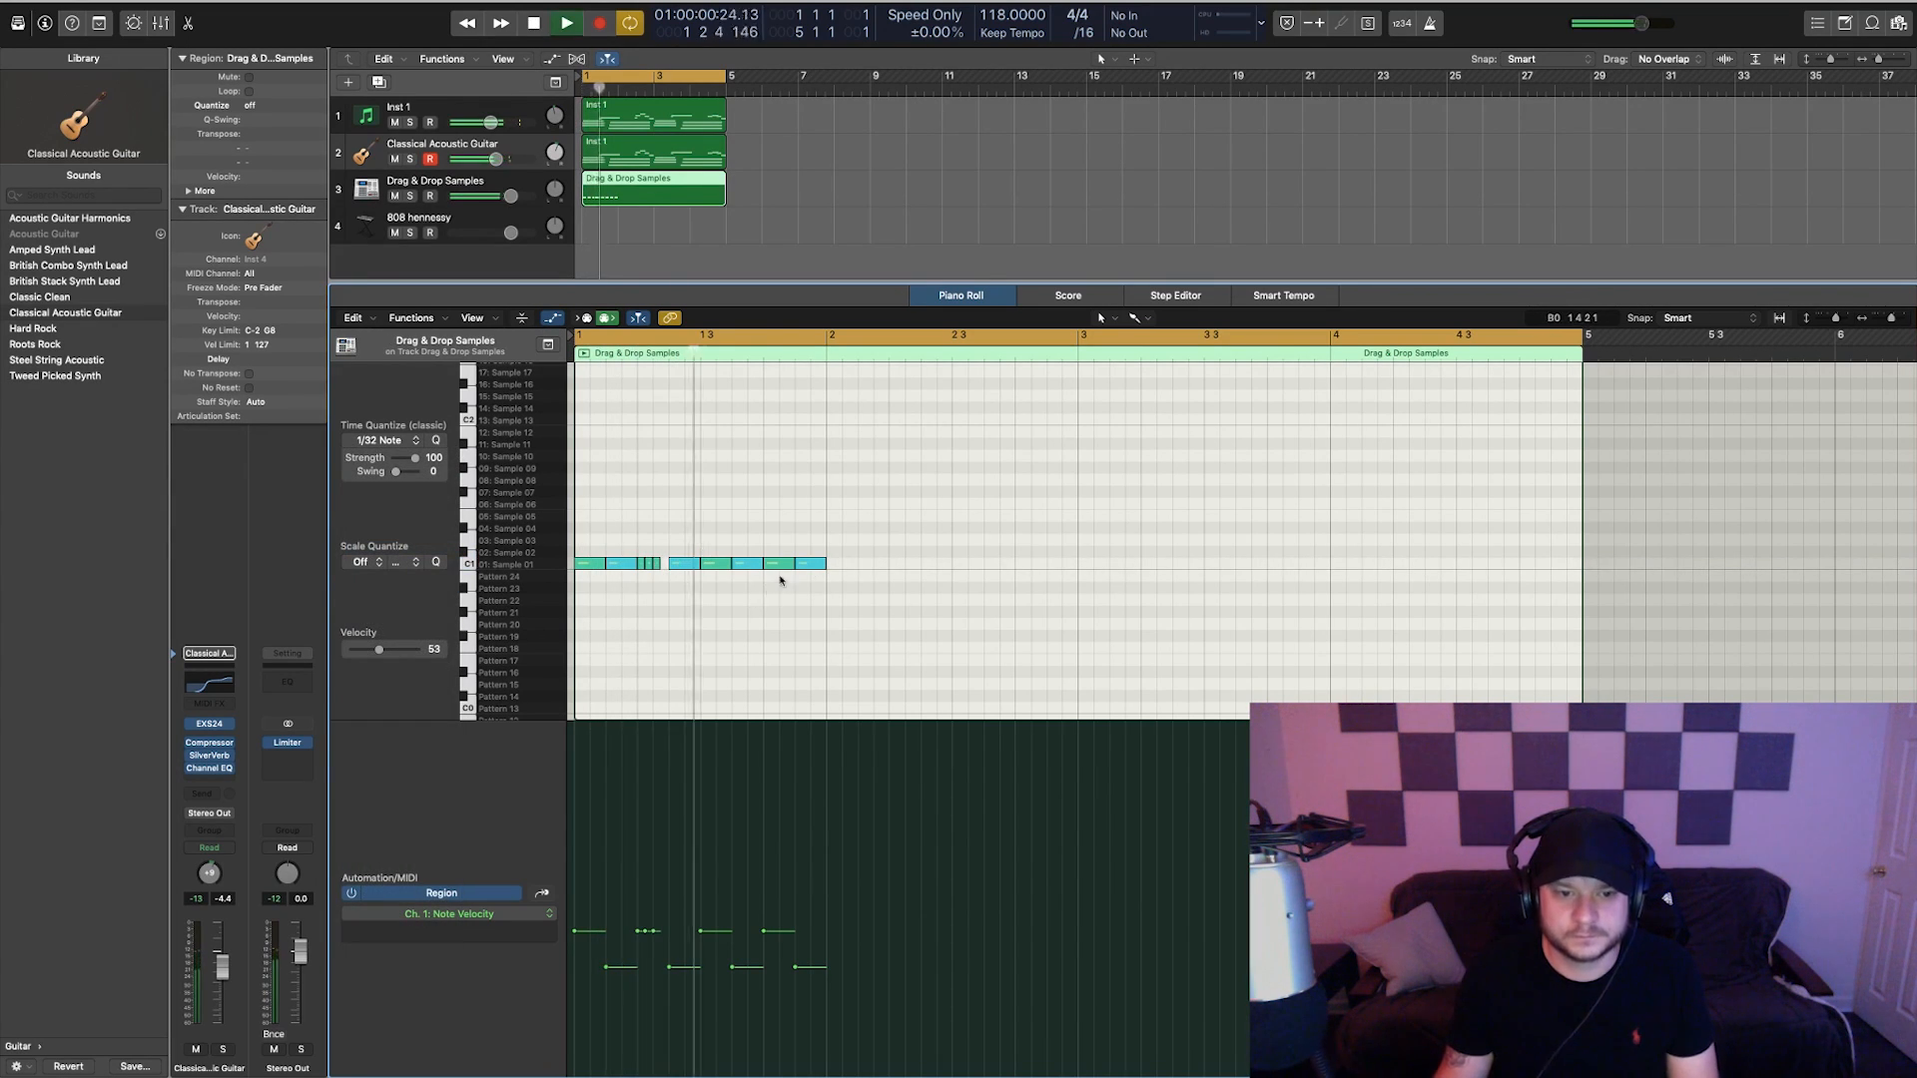
- Copy the bar 1 Sample 01 pattern through bars 2 to 4 and play the loop
{"action": "left_click_drag", "start_coordinate": [839, 645], "coordinate": [841, 566]}
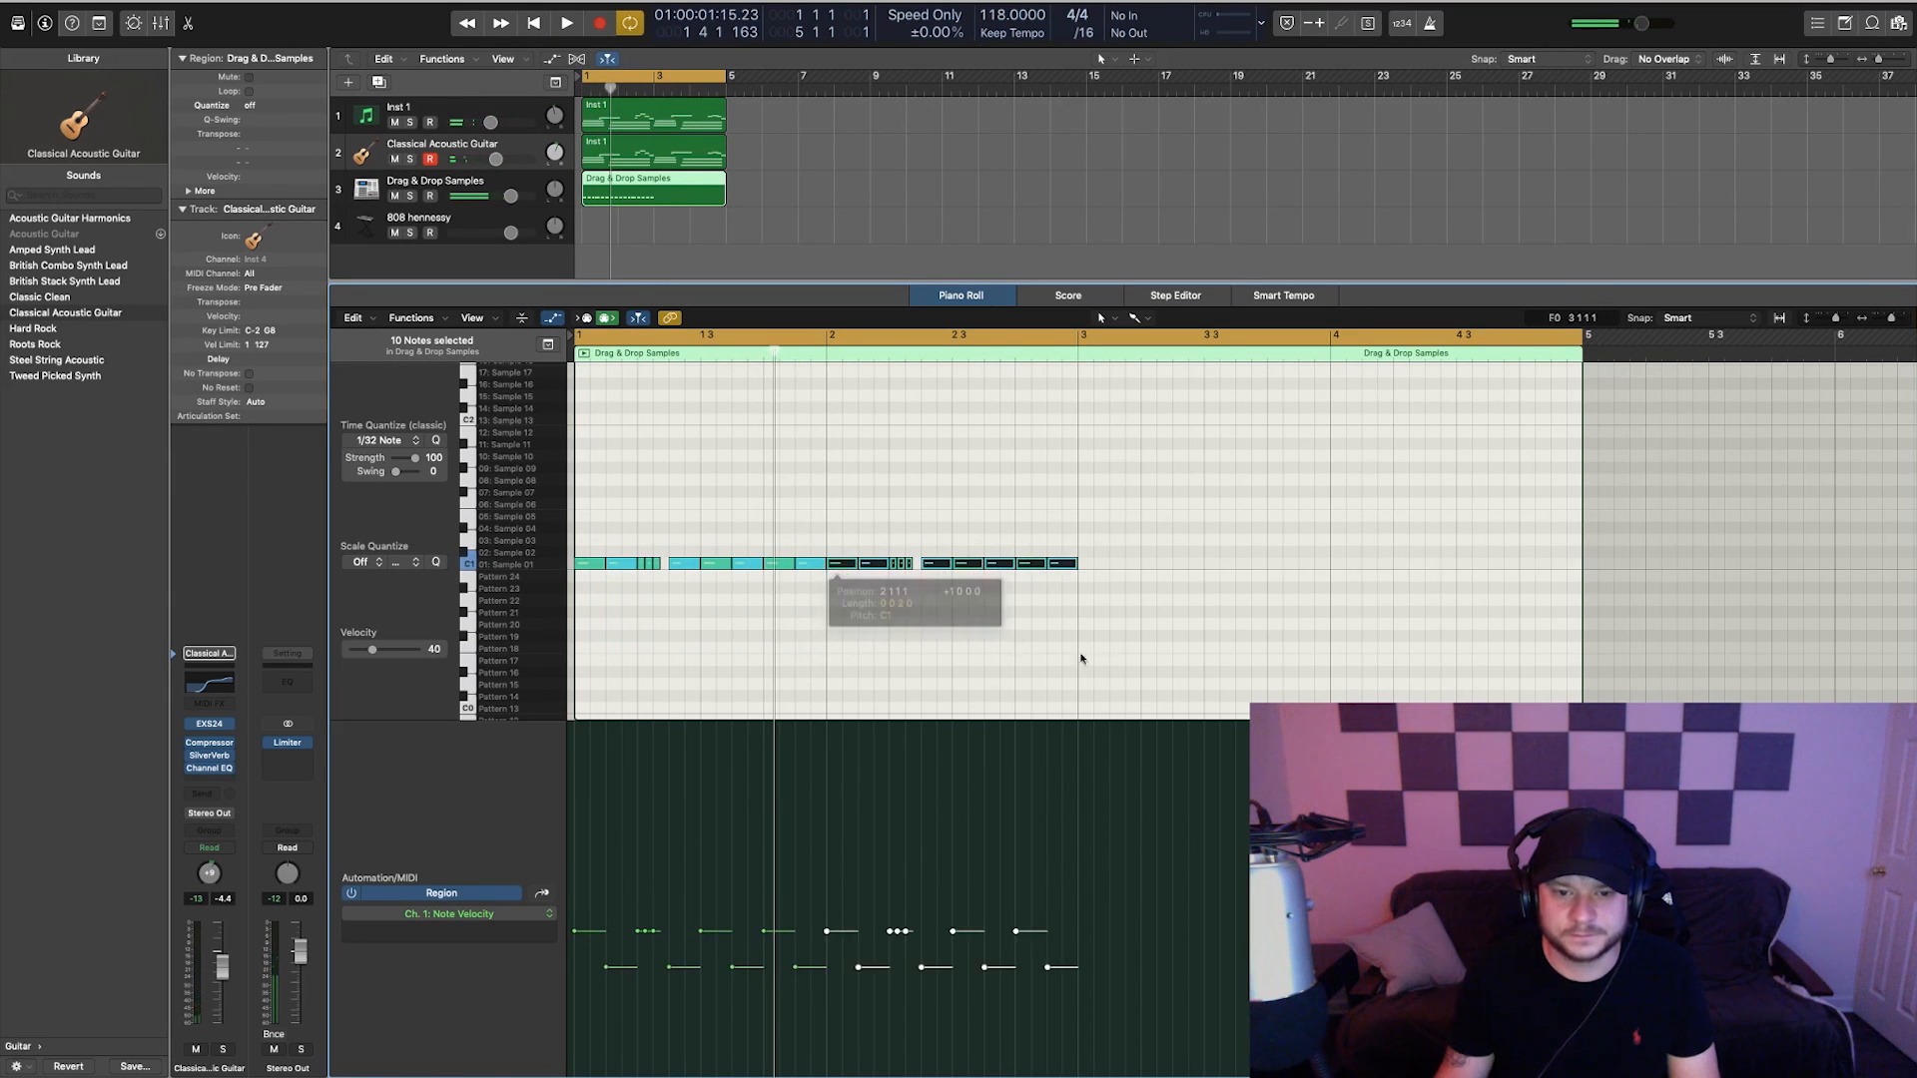
{"action": "left_click_drag", "start_coordinate": [1105, 657], "coordinate": [1089, 566]}
{"action": "left_click", "coordinate": [1096, 543]}
{"action": "key", "text": "space"}
{"action": "scroll", "coordinate": [1068, 517], "scroll_direction": "down", "scroll_amount": 5}
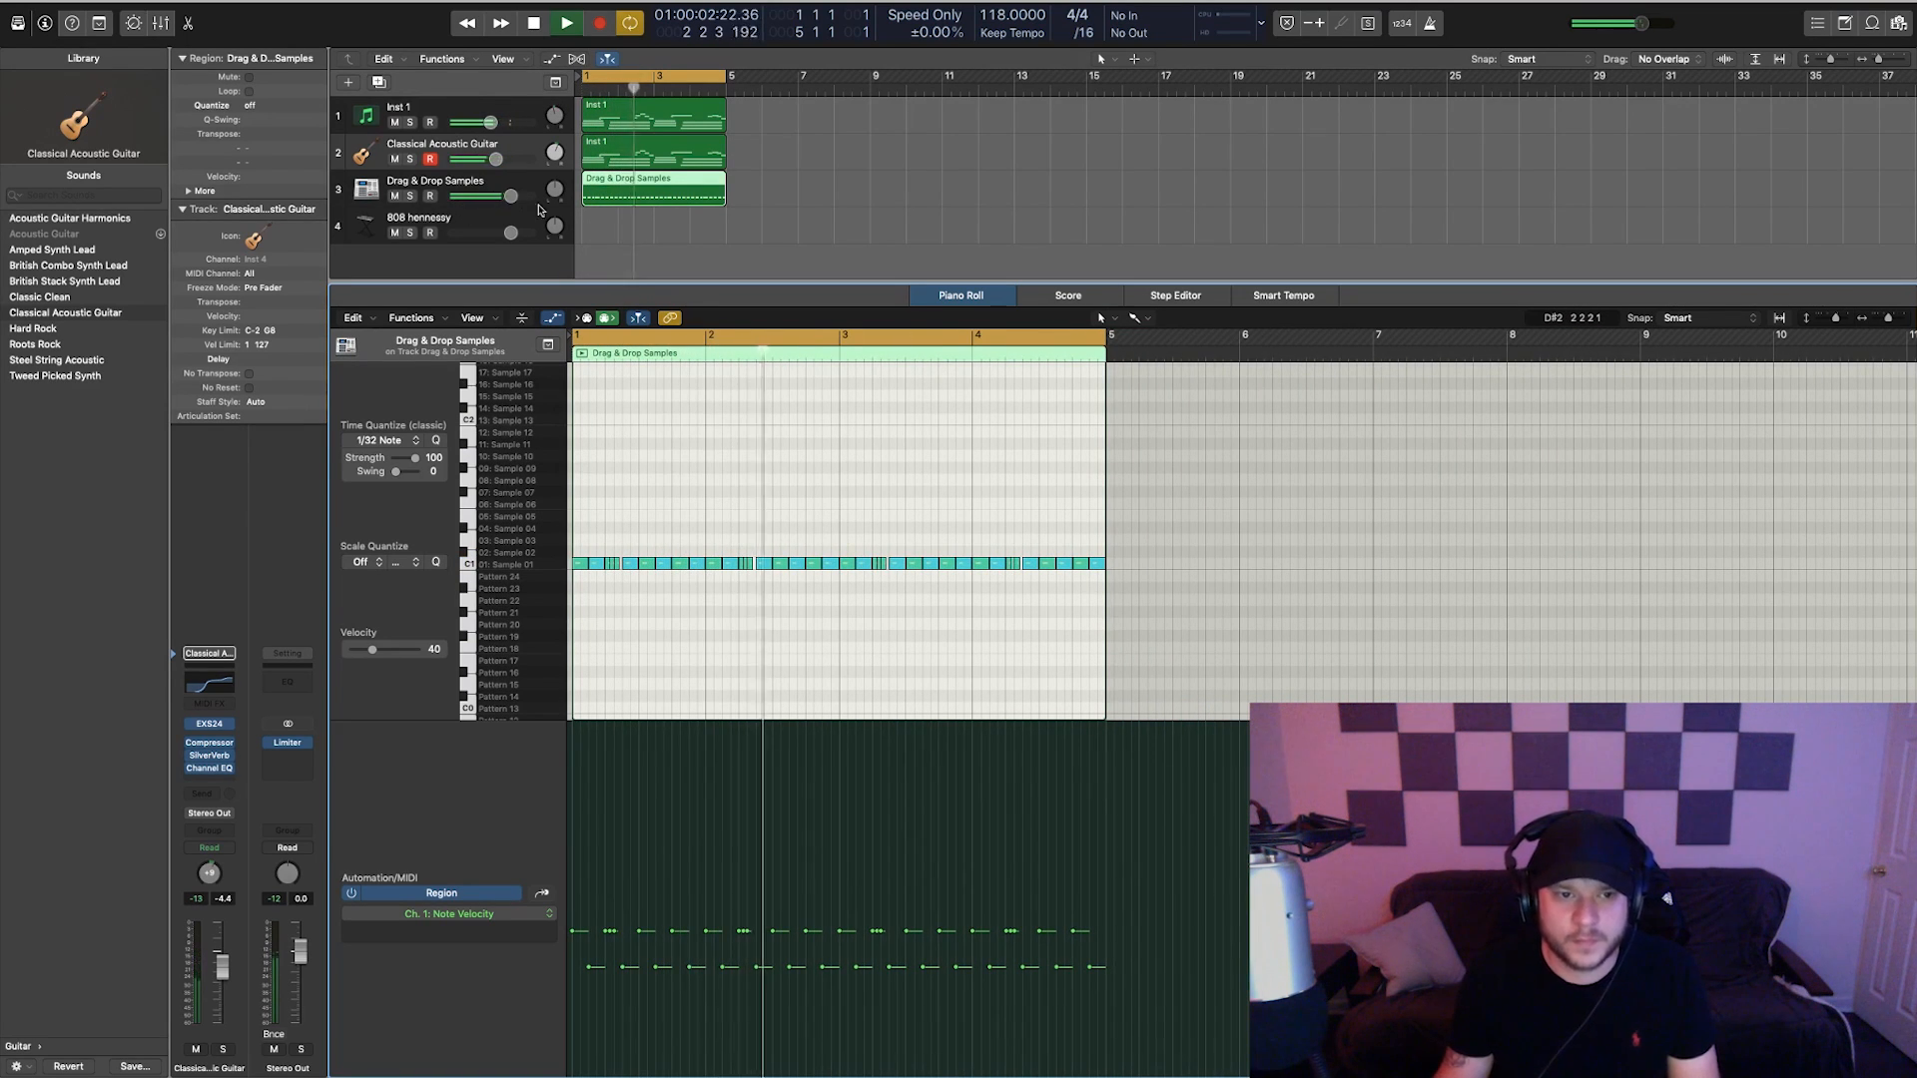
{"action": "key", "text": "space"}
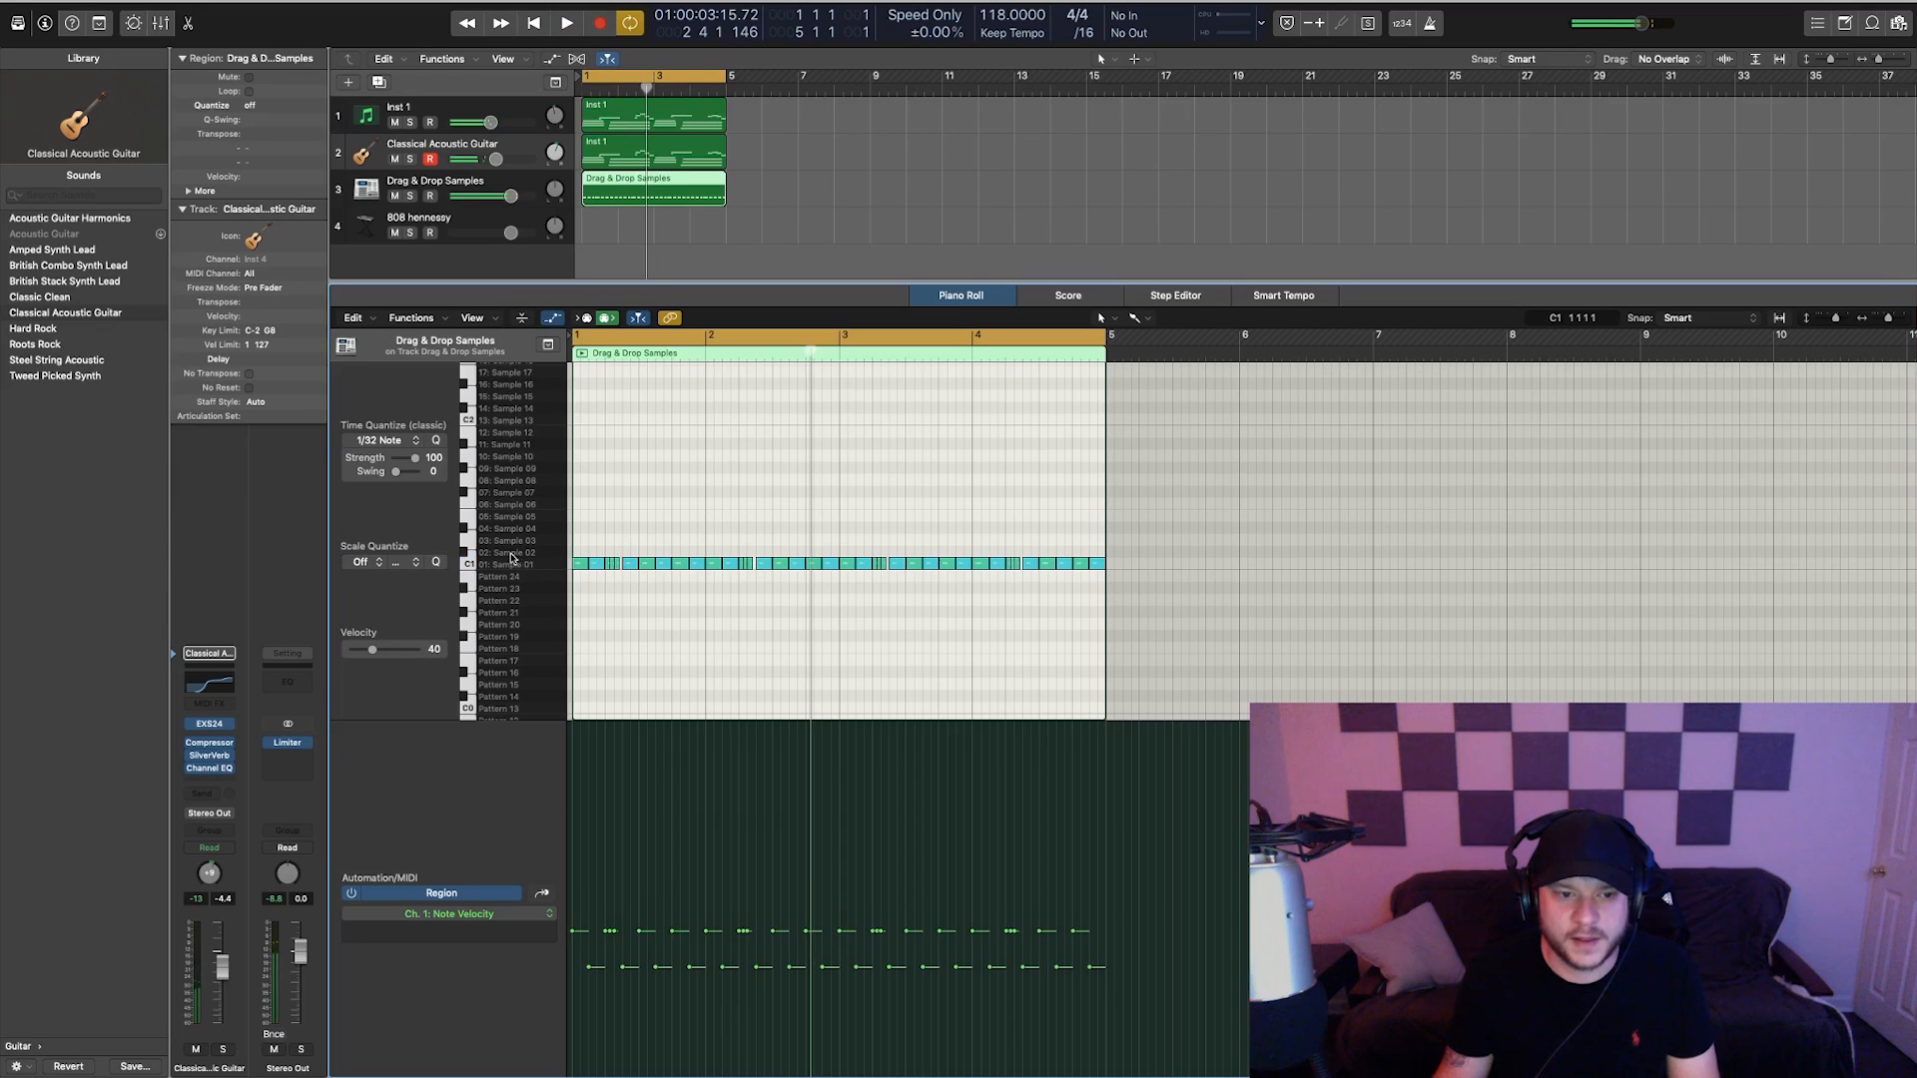
- Add a Sample 02 hit at velocity 127 on beat 3 of each of the four bars
{"action": "left_click", "coordinate": [642, 551], "text": "super"}
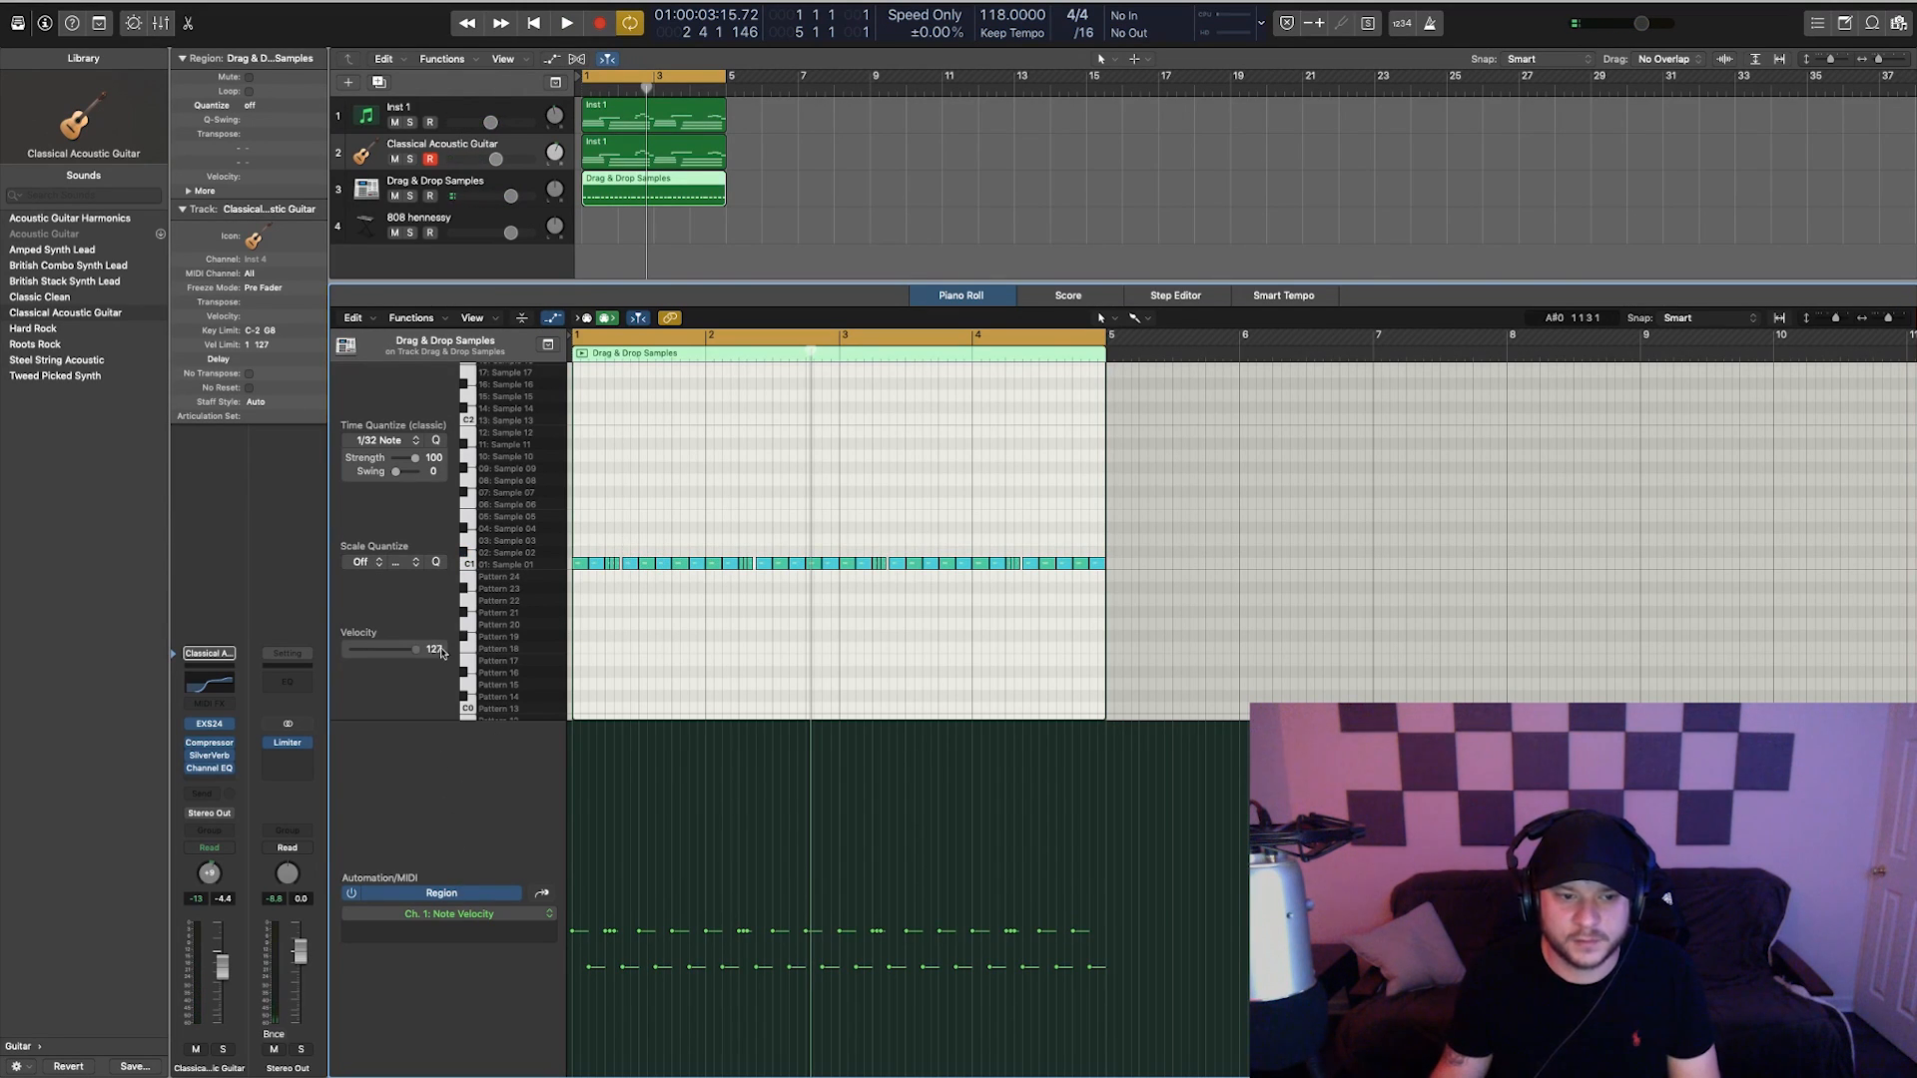
{"action": "key", "text": "space"}
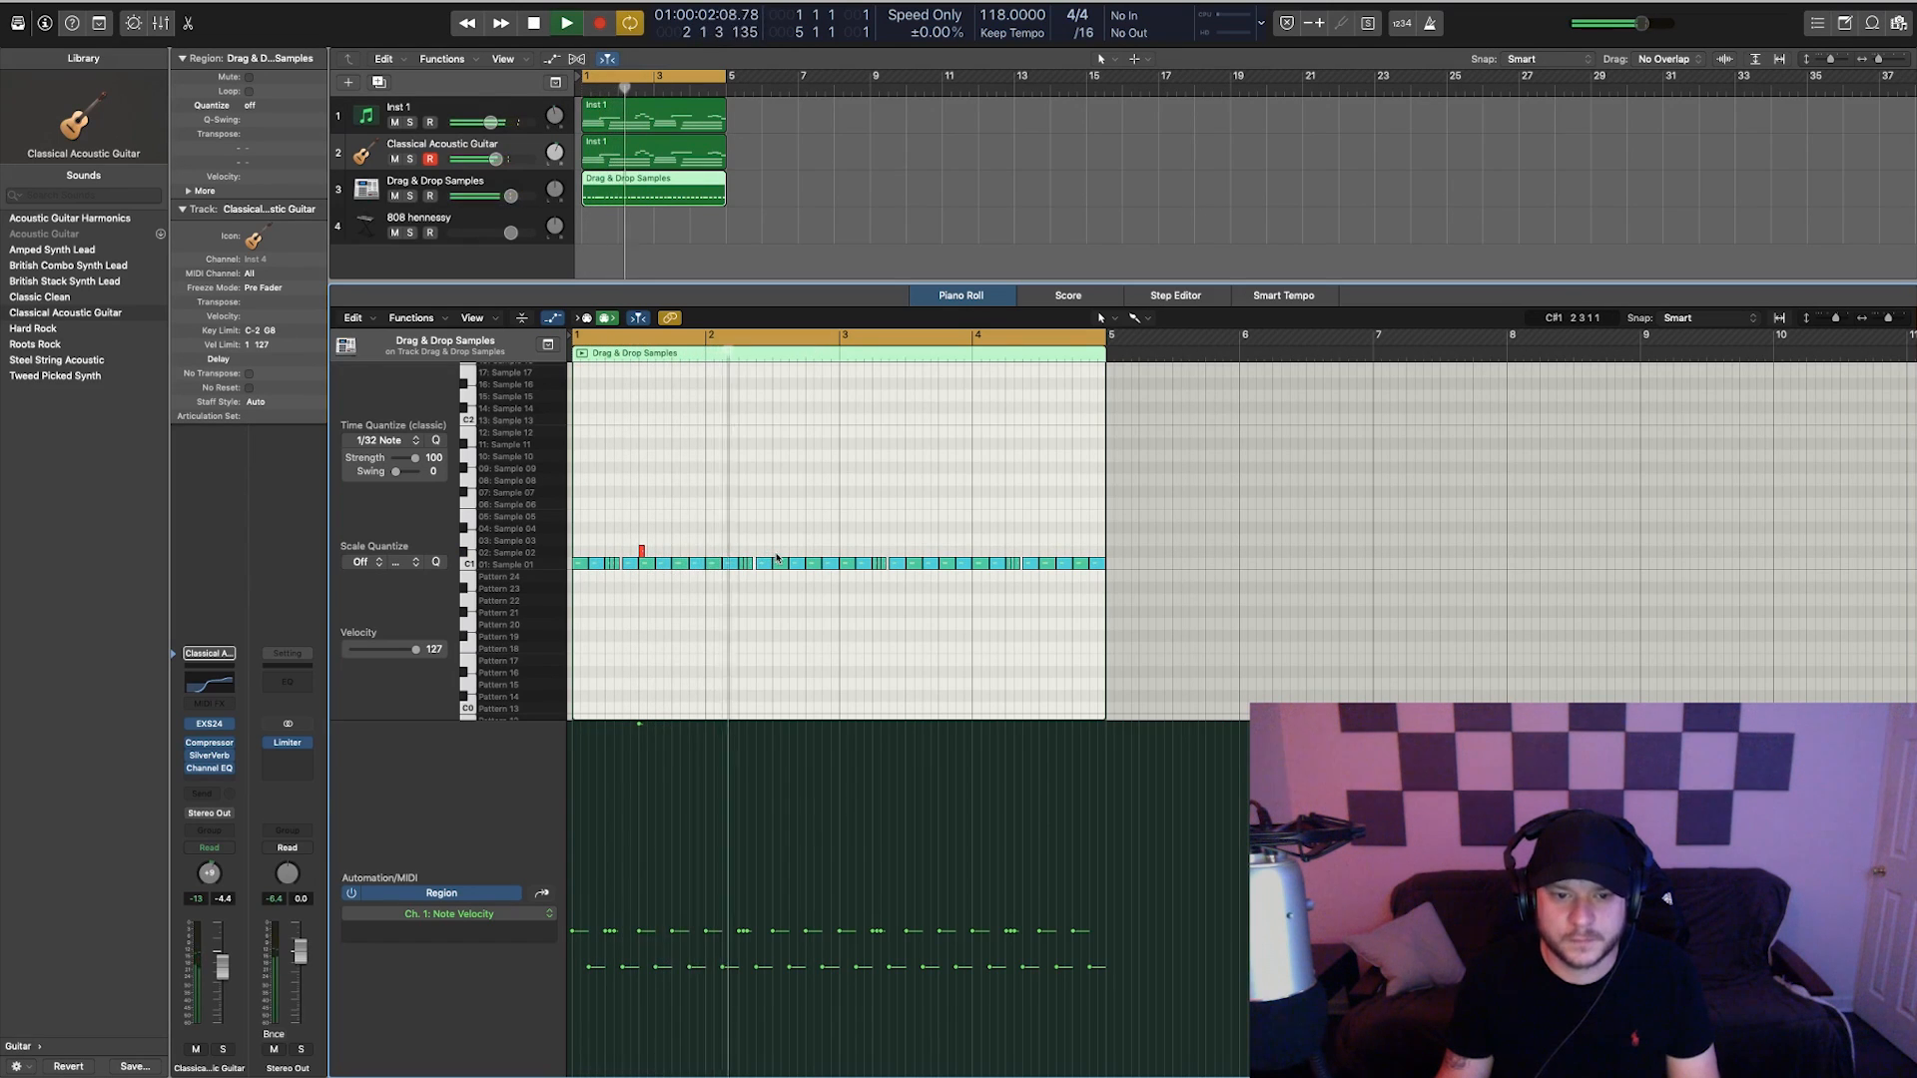
{"action": "left_click", "coordinate": [775, 552], "text": "super"}
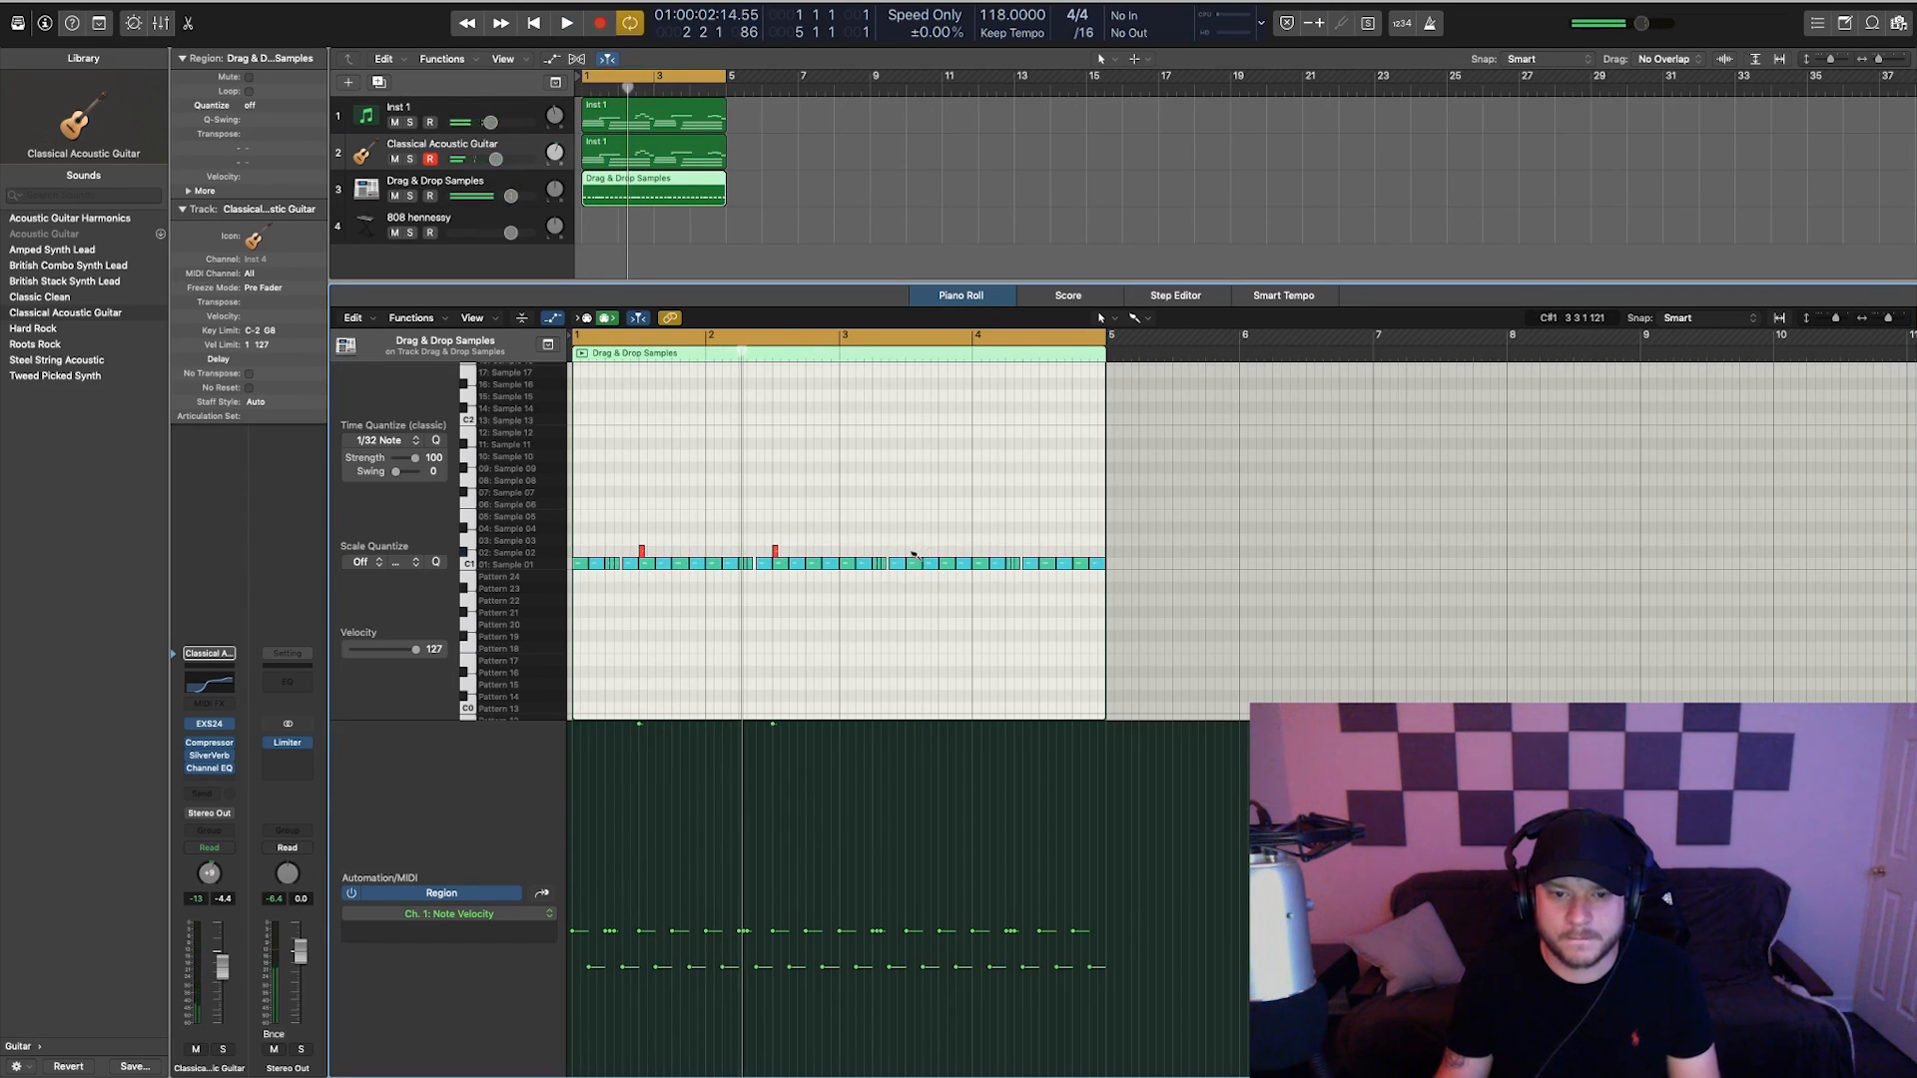
{"action": "left_click", "coordinate": [1043, 551], "text": "super"}
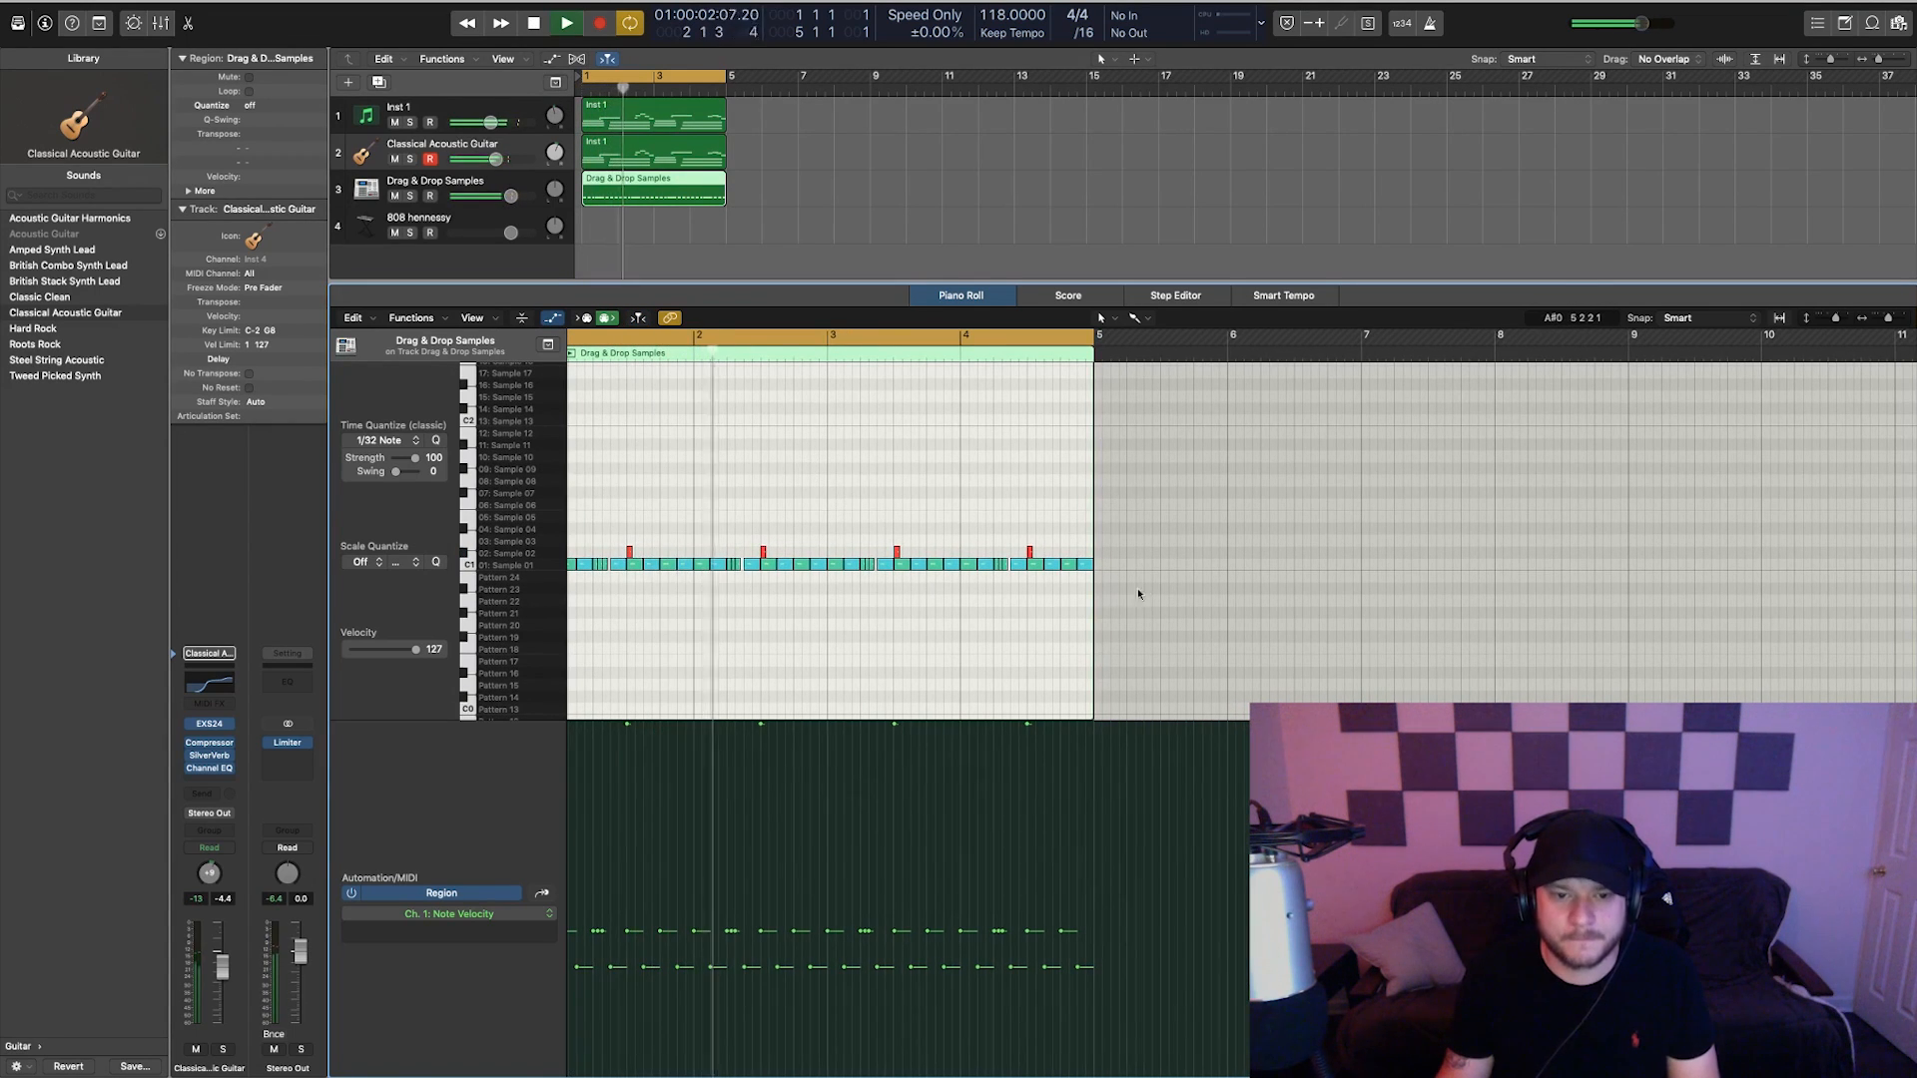
- Raise the velocities of all Sample 01 notes together, bringing the softer hits to 59
{"action": "left_click_drag", "start_coordinate": [1086, 584], "coordinate": [596, 581]}
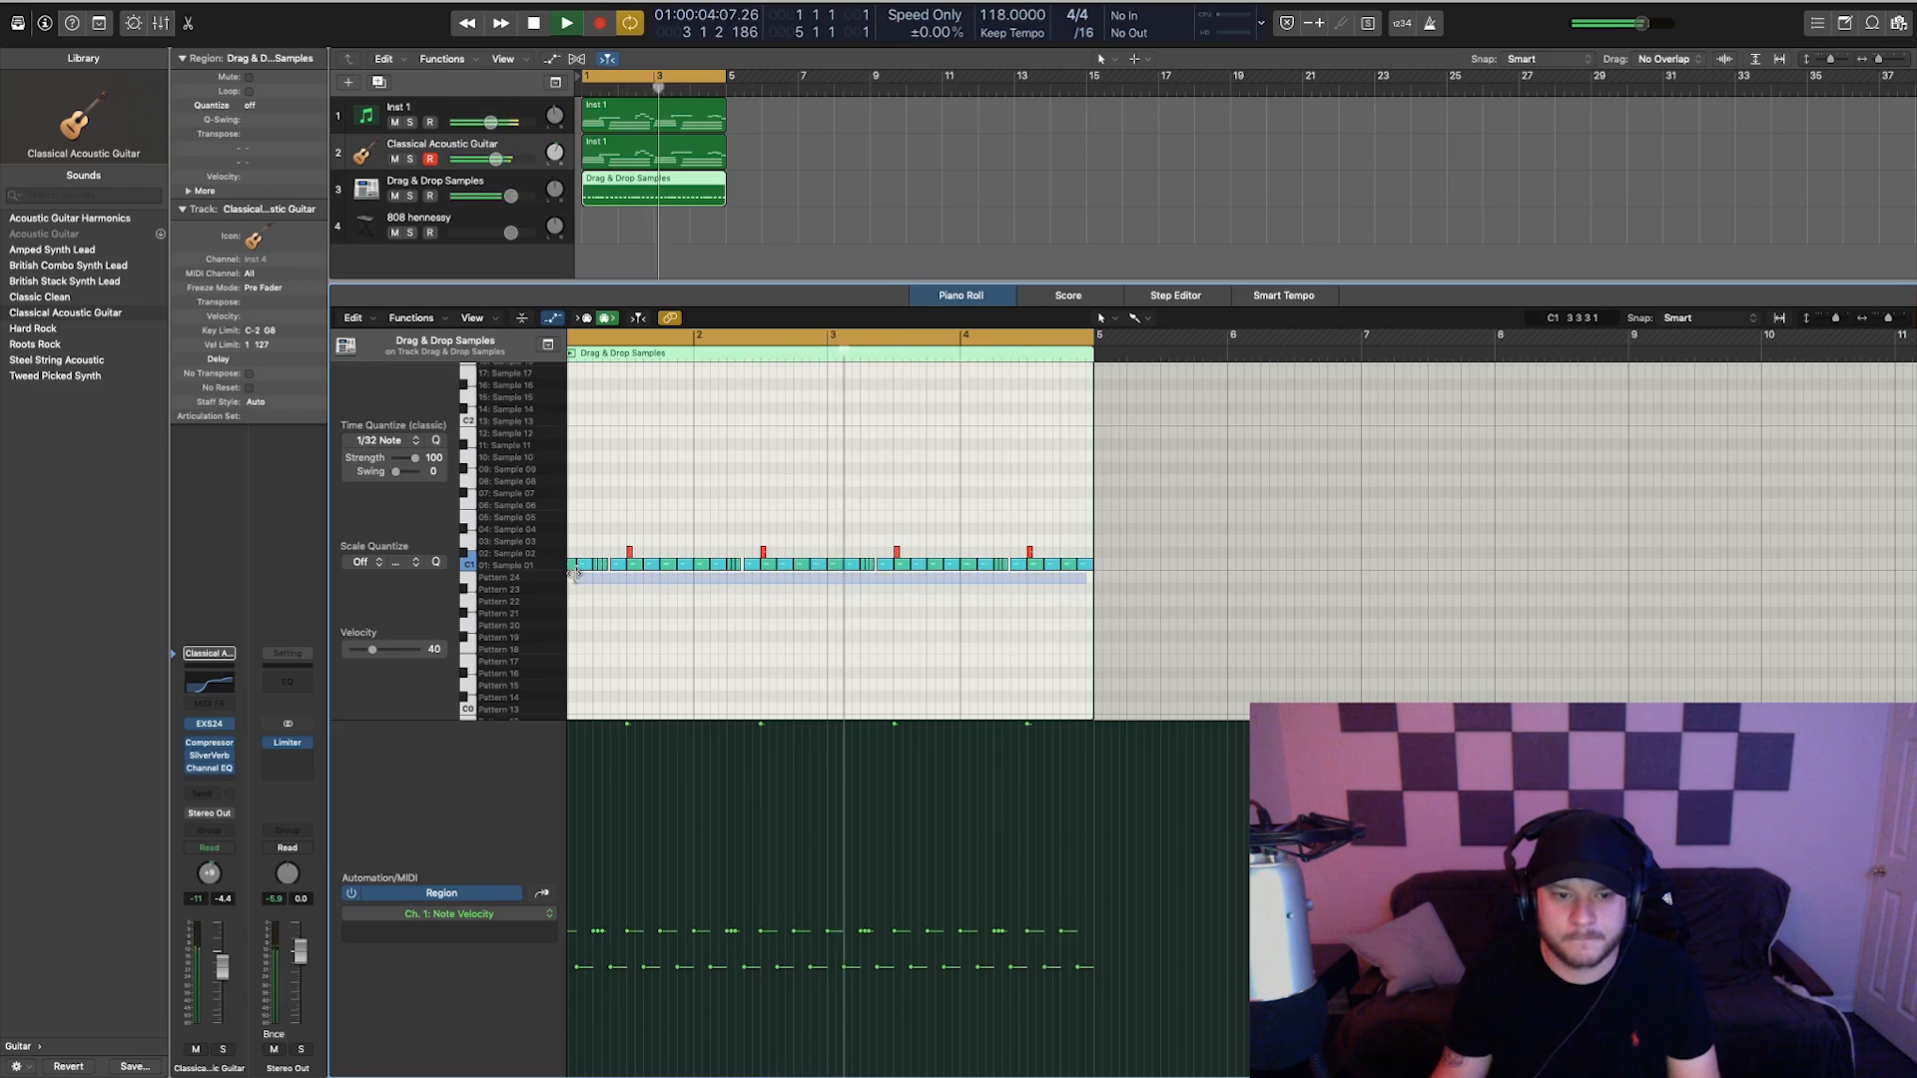
{"action": "left_click", "coordinate": [571, 564]}
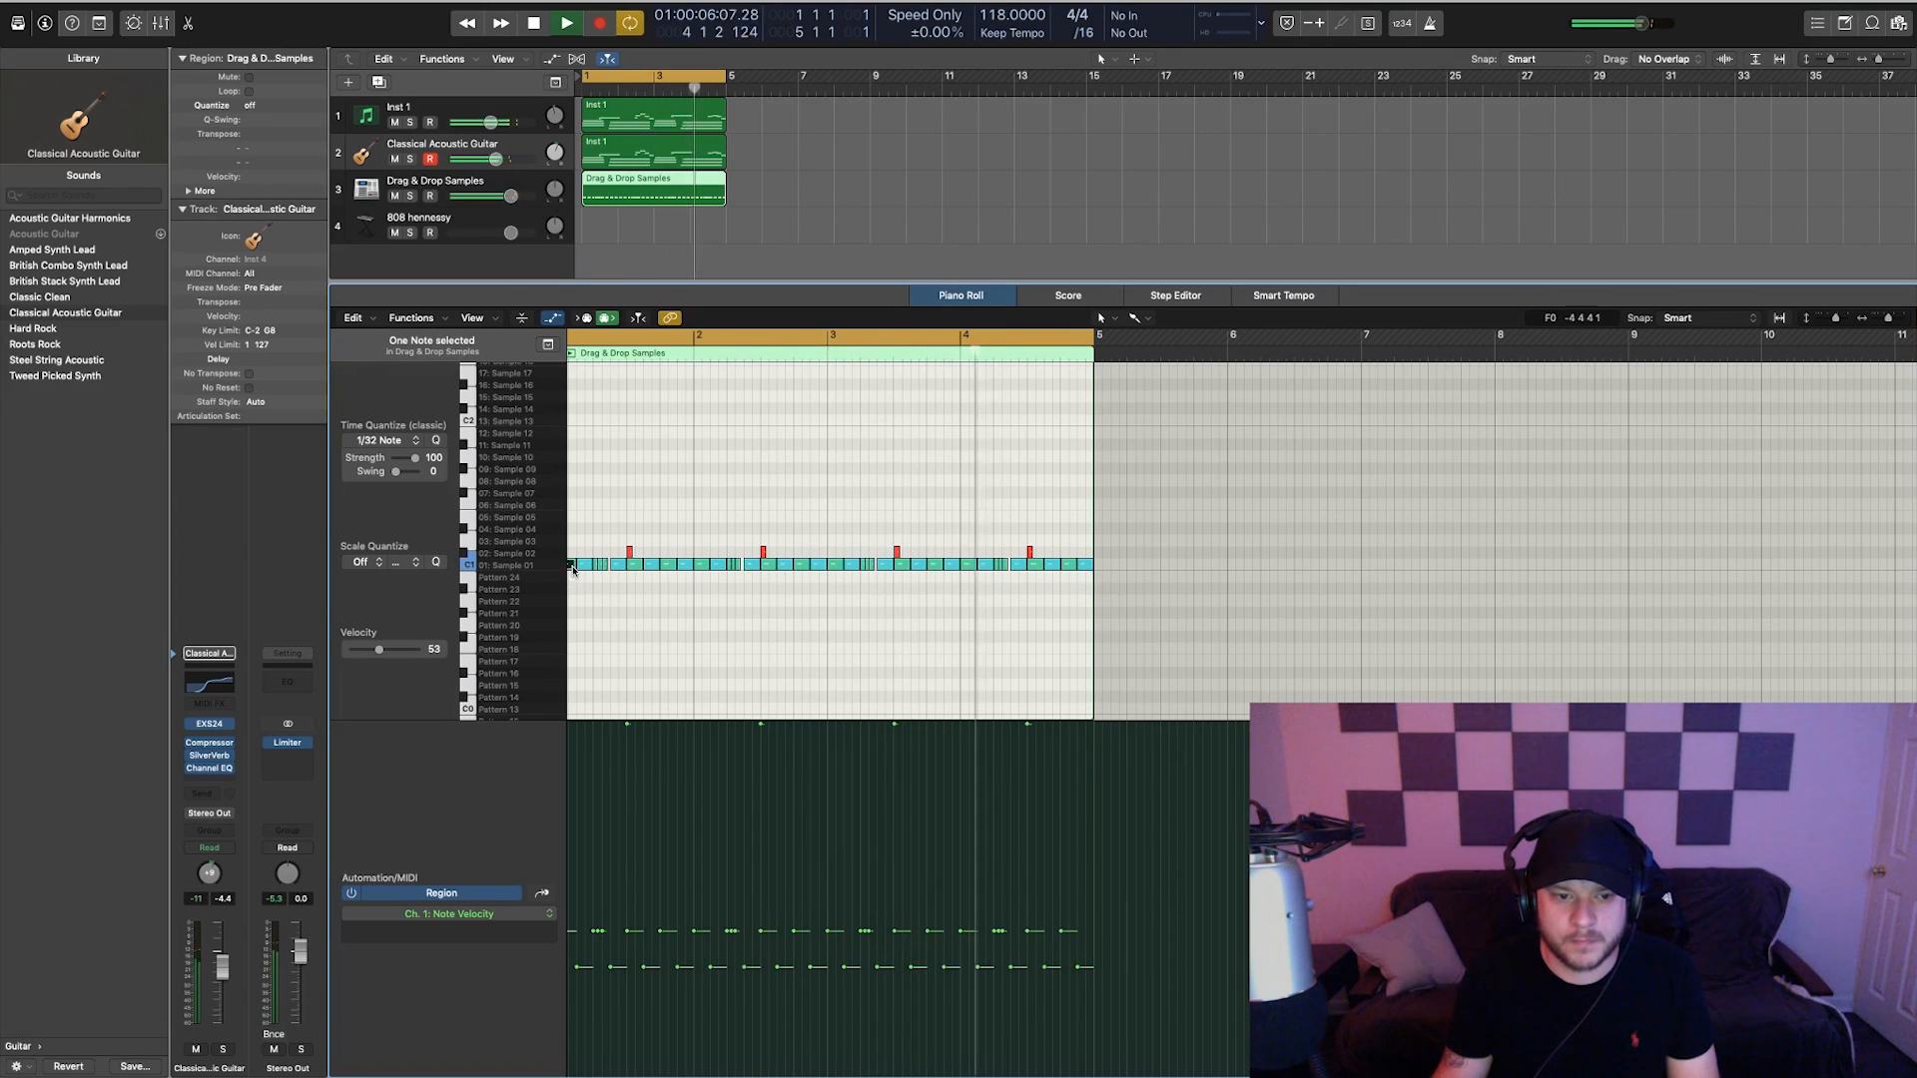
{"action": "key", "text": "super+a"}
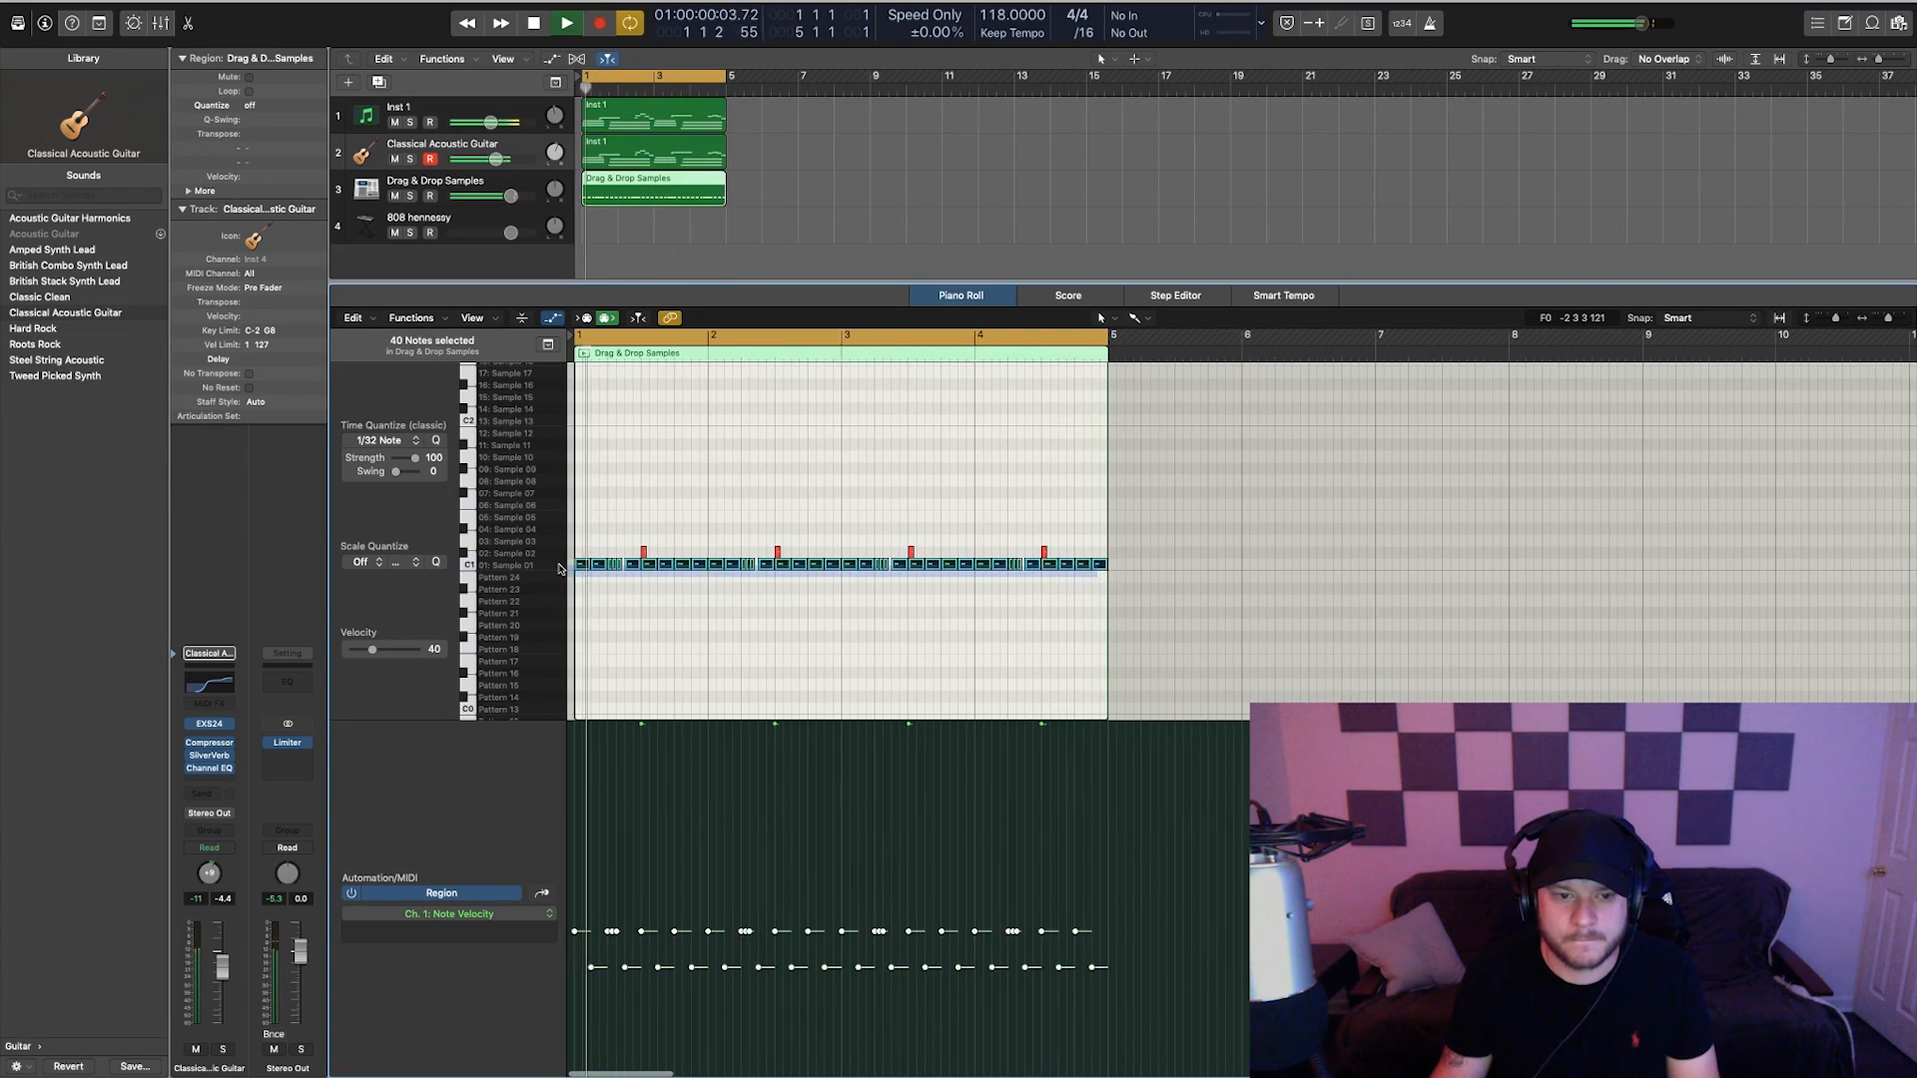
{"action": "left_click_drag", "start_coordinate": [669, 975], "coordinate": [658, 933]}
{"action": "left_click", "coordinate": [706, 649]}
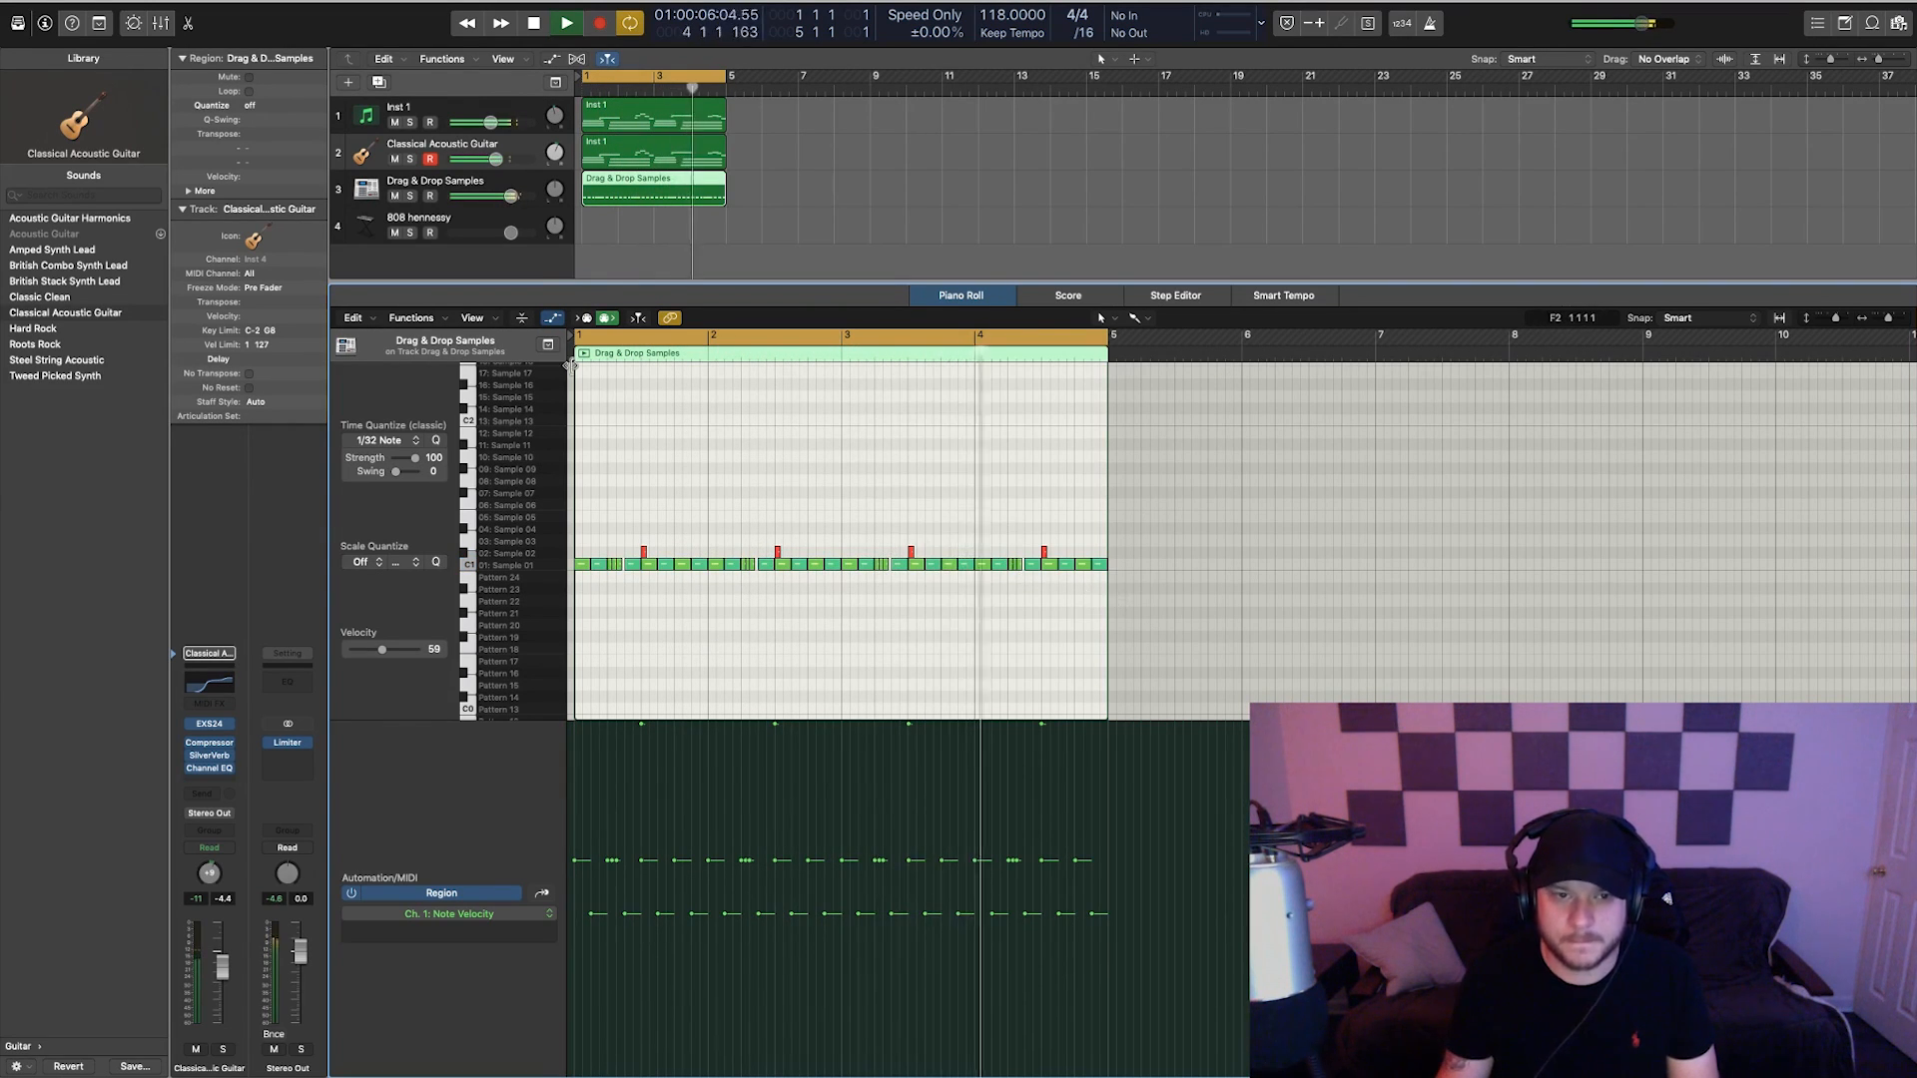
- Create an empty region on the 808 hennessy track at bar 1 and extend it to two bars
{"action": "key", "text": "space"}
{"action": "left_click", "coordinate": [601, 223]}
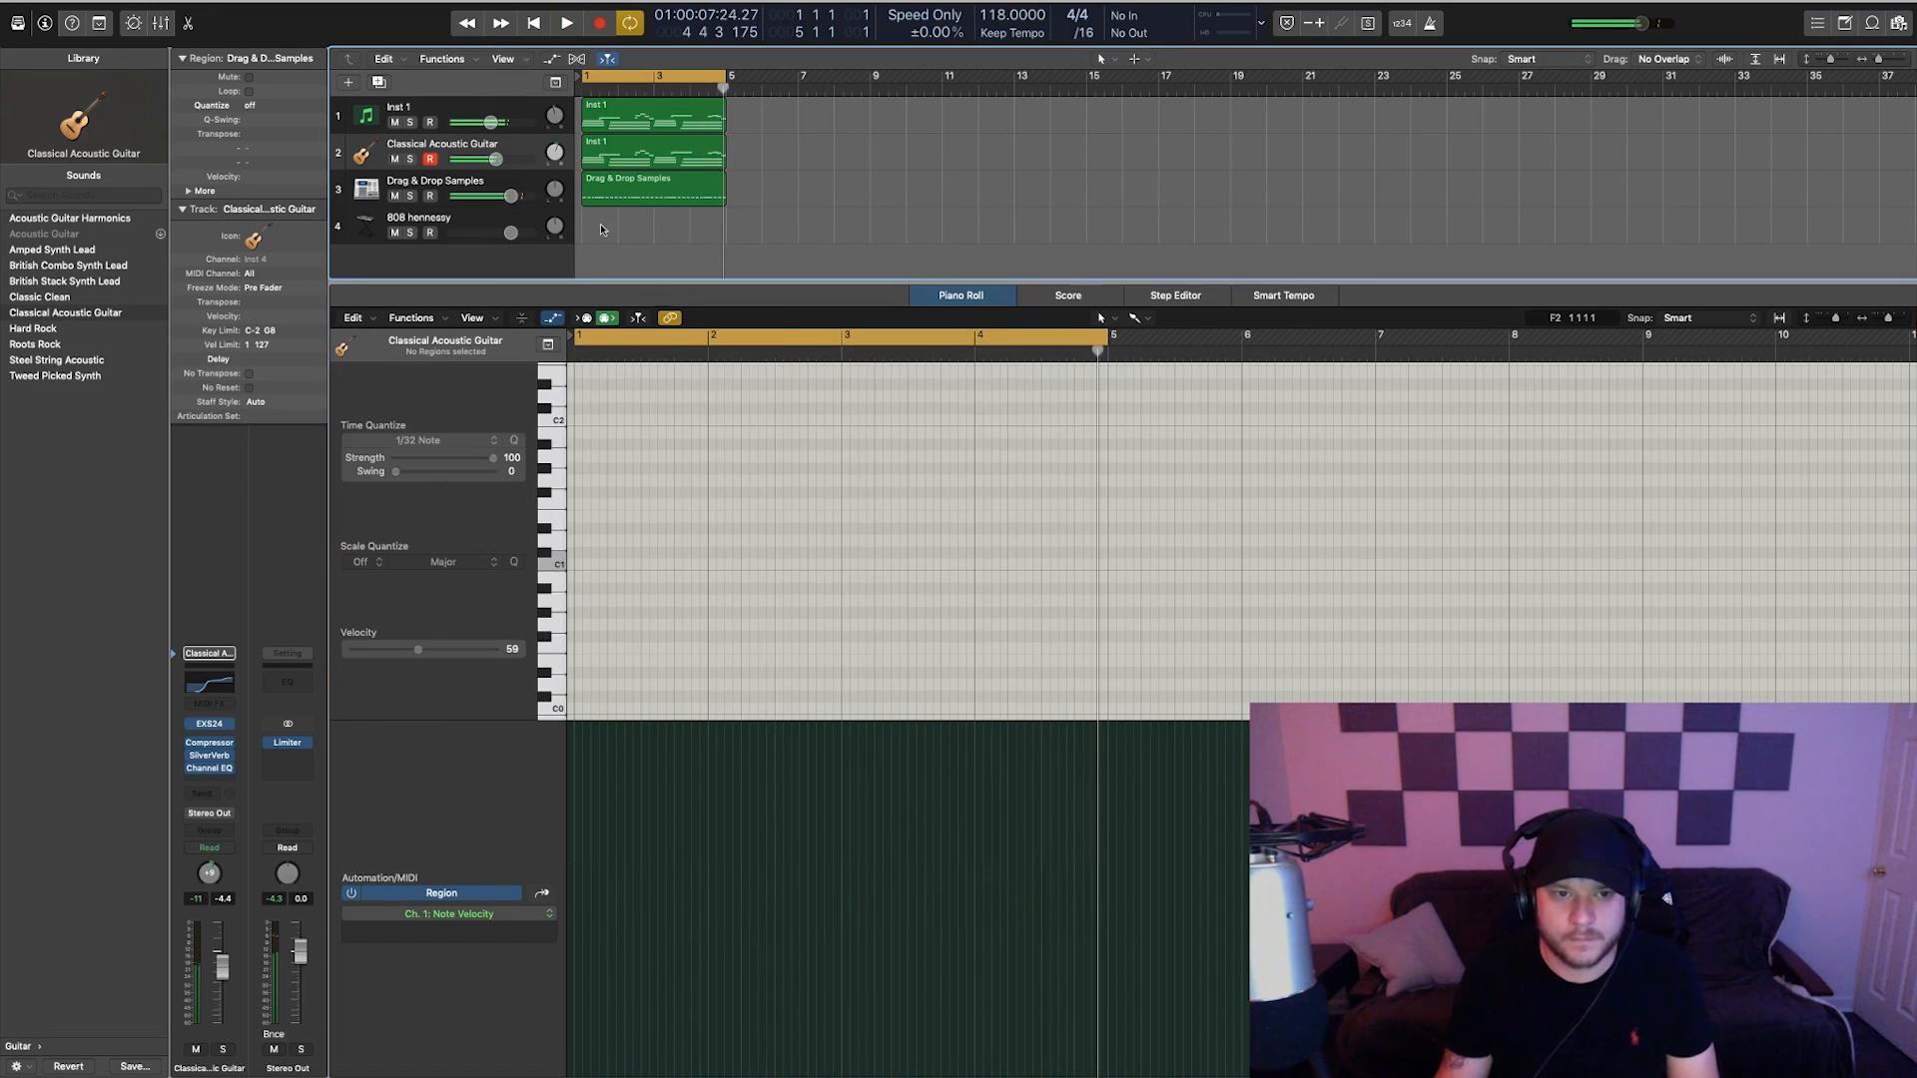
{"action": "right_click", "coordinate": [597, 221]}
{"action": "left_click", "coordinate": [662, 228]}
{"action": "left_click_drag", "start_coordinate": [616, 237], "coordinate": [655, 239]}
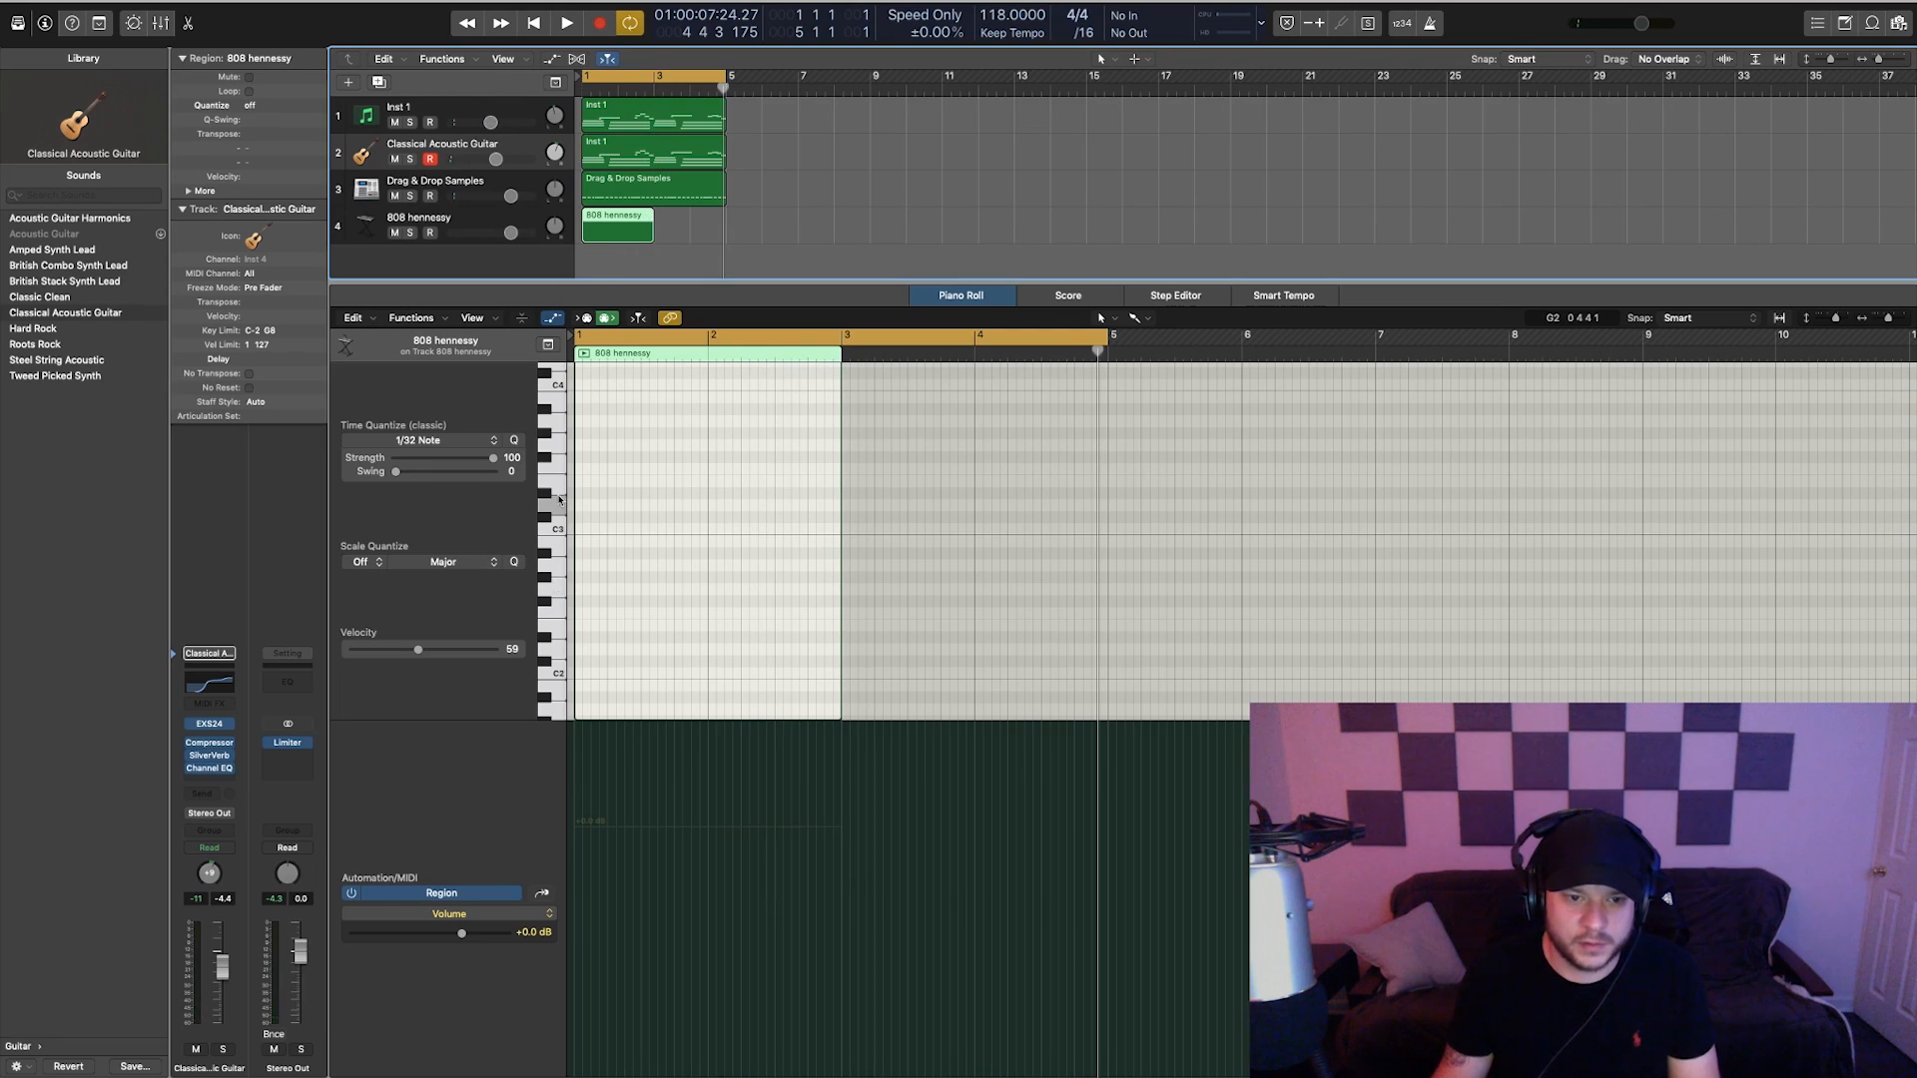
- Add short 808 notes on A2 at the start of bar 1 and on E3 and F3 in beat 4 of bar 2, checking them in playback
{"action": "left_click", "coordinate": [557, 566]}
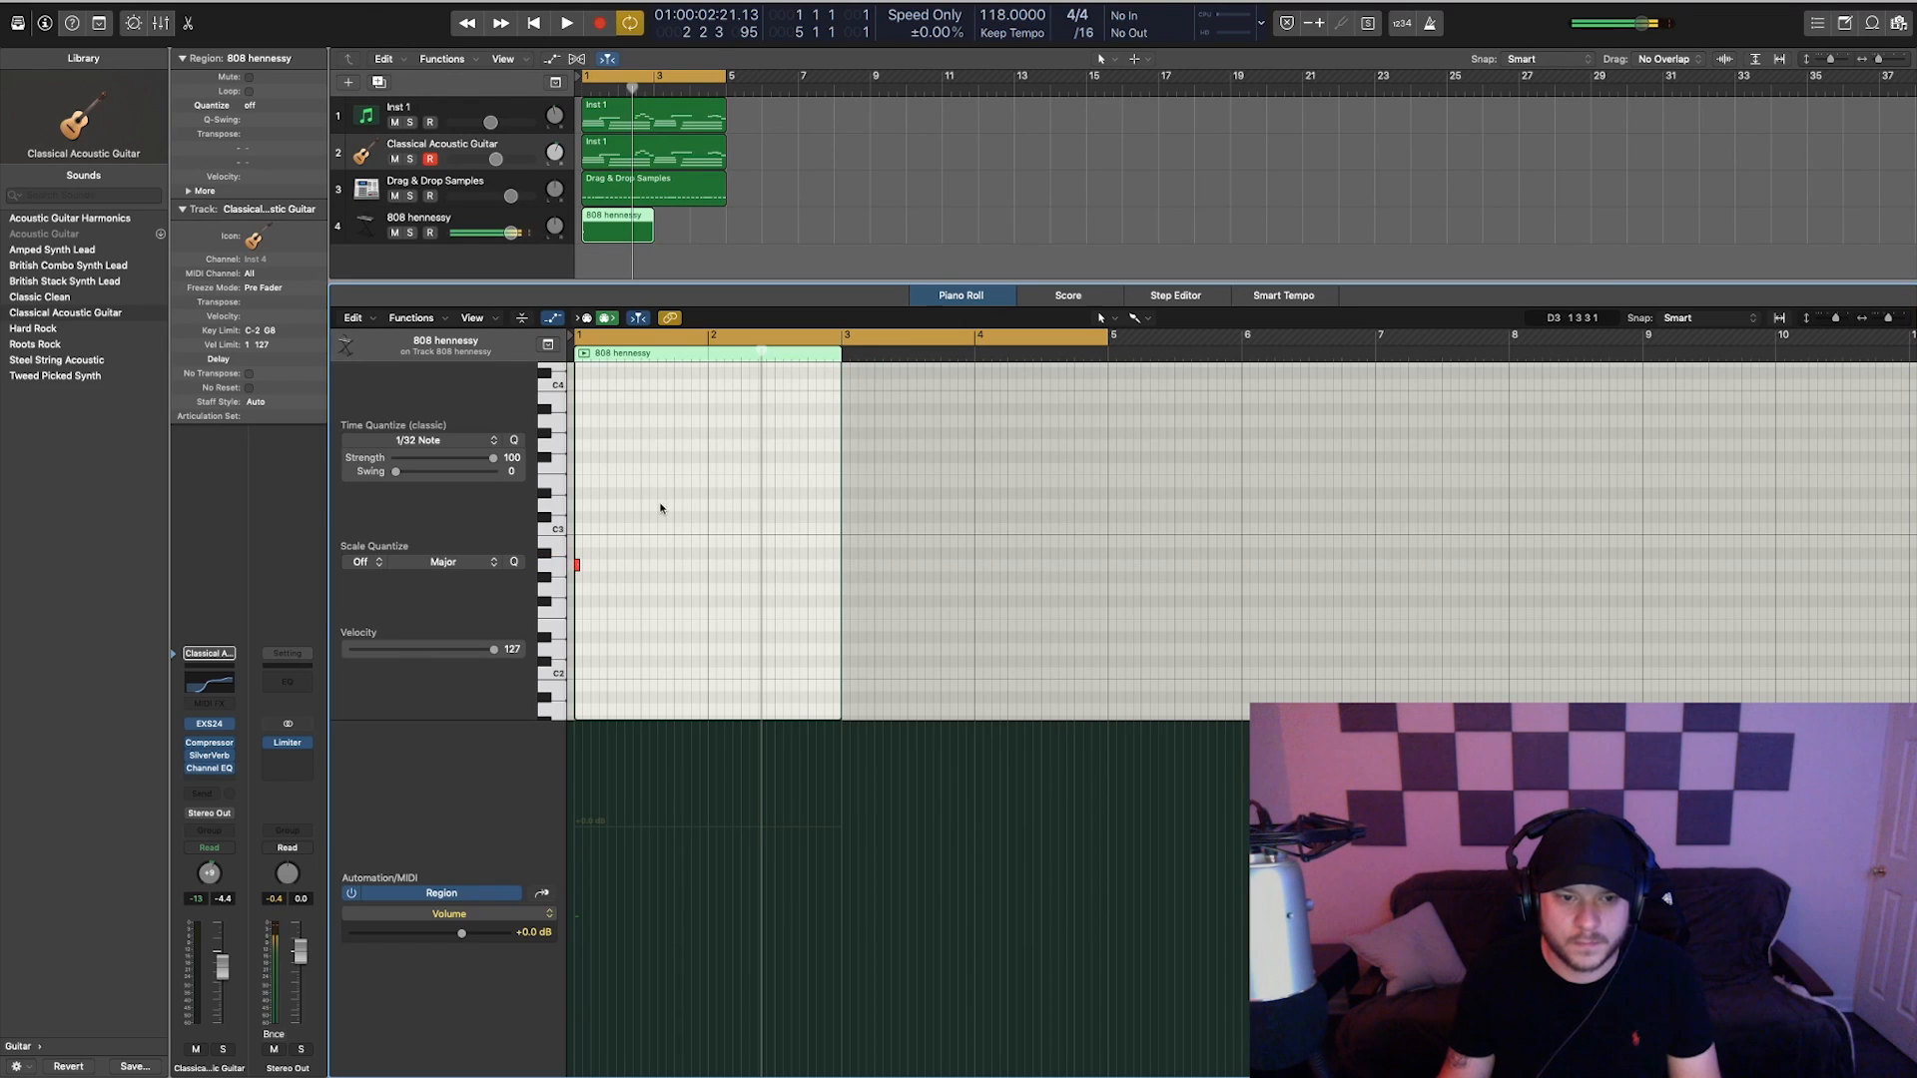
{"action": "key", "text": "space"}
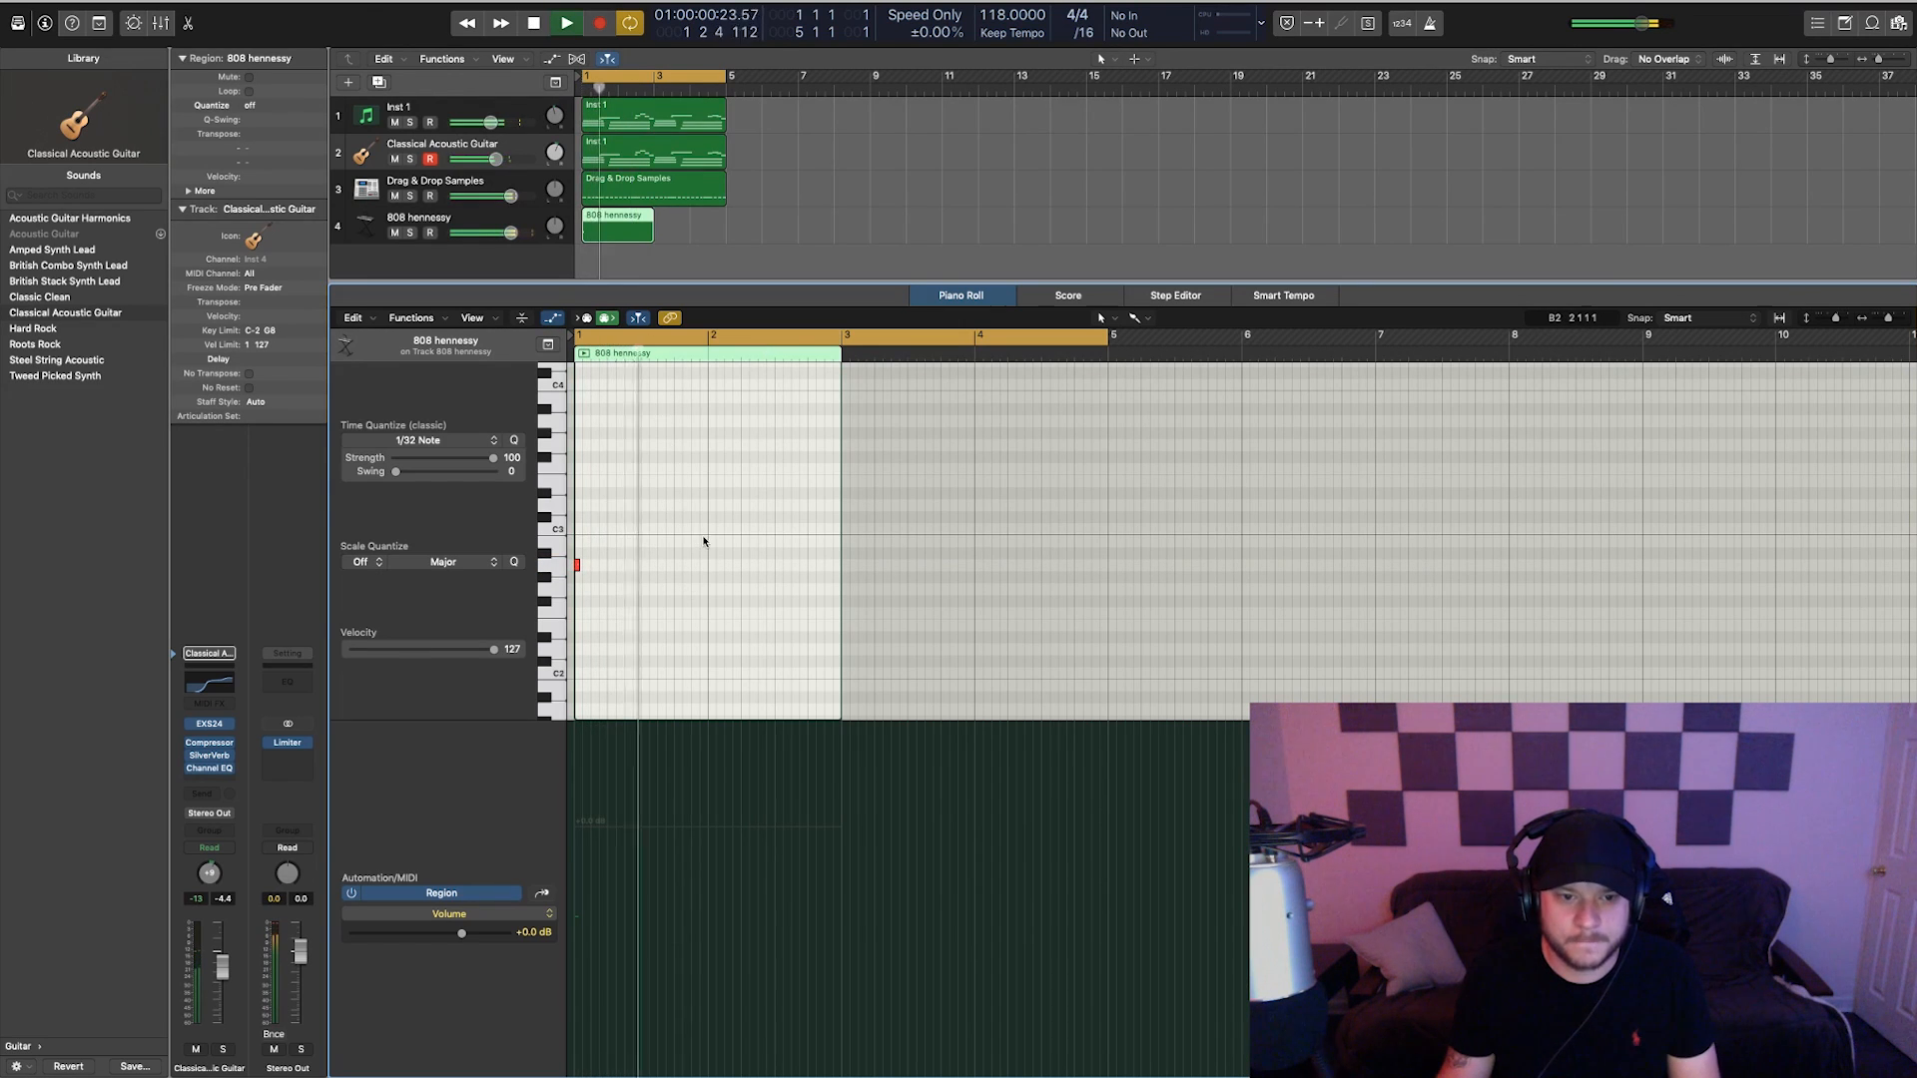
{"action": "key", "text": "space"}
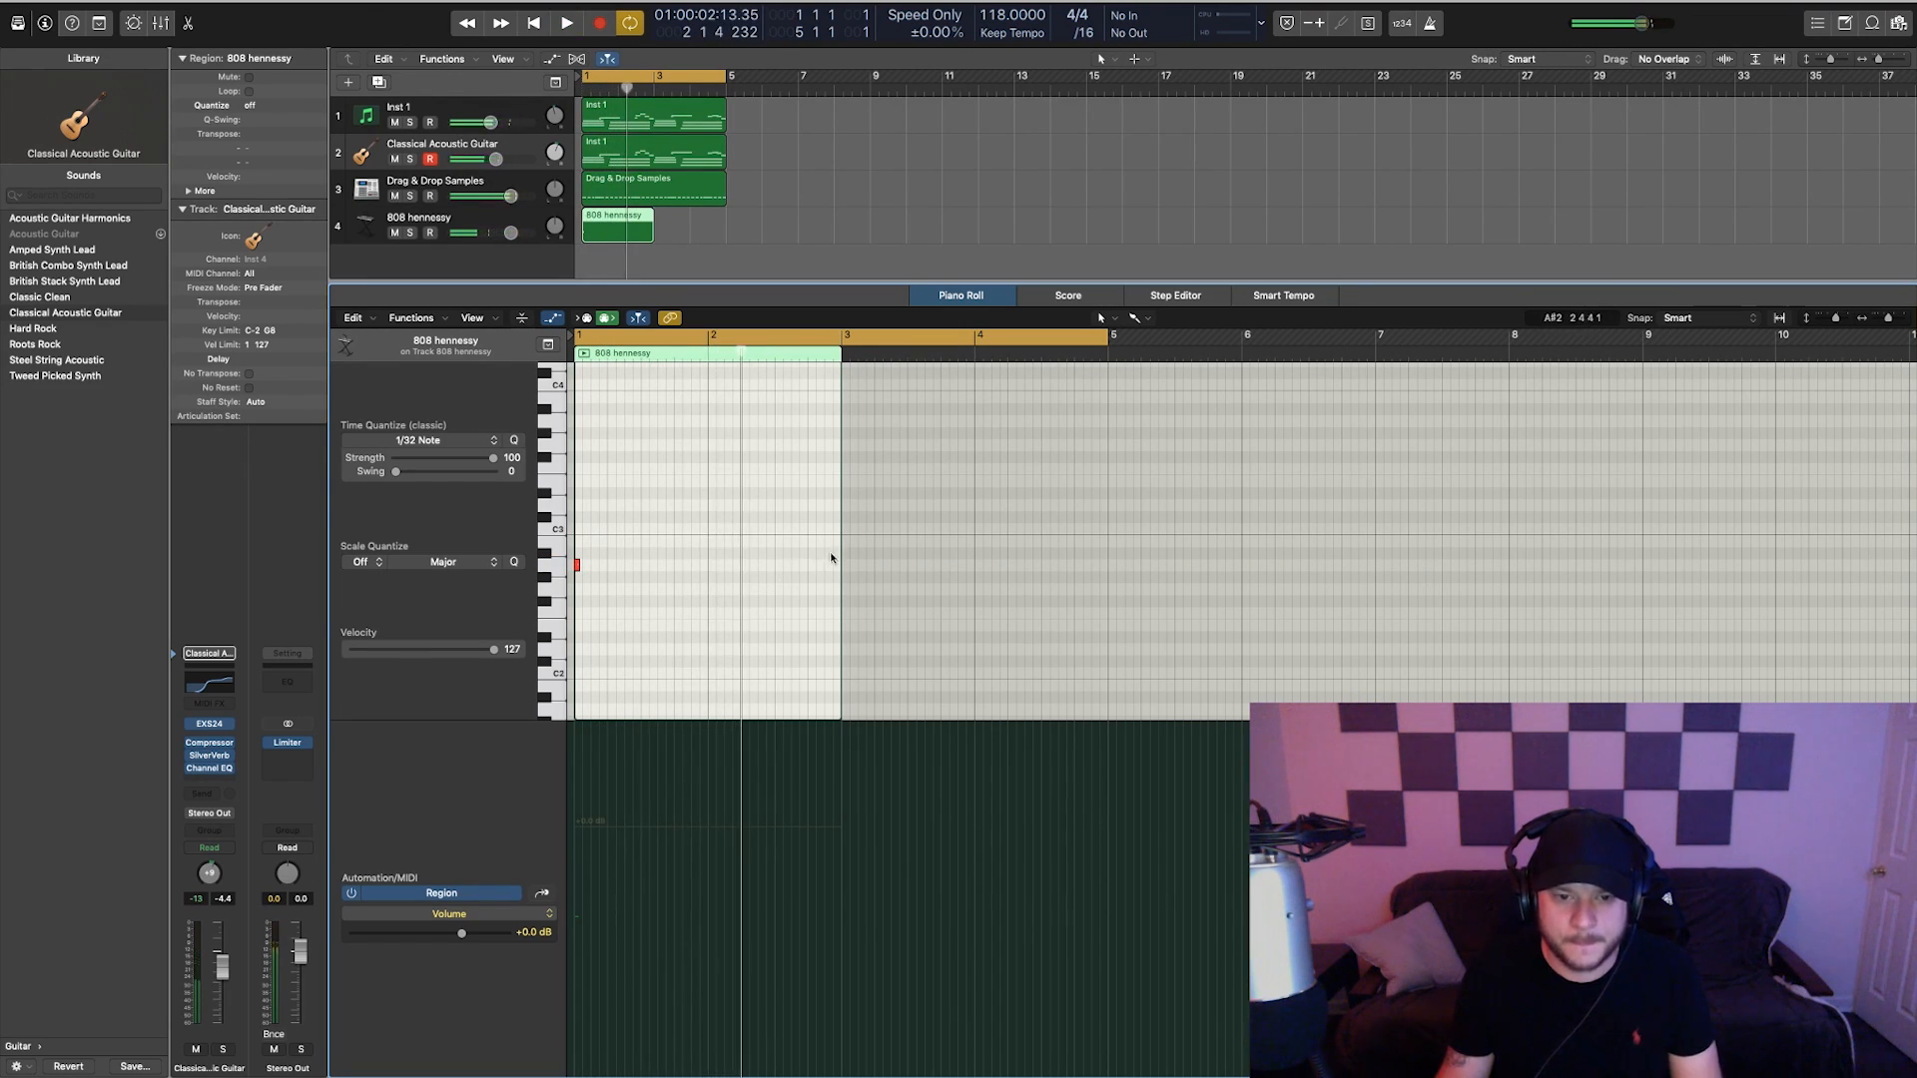
{"action": "left_click", "coordinate": [833, 482]}
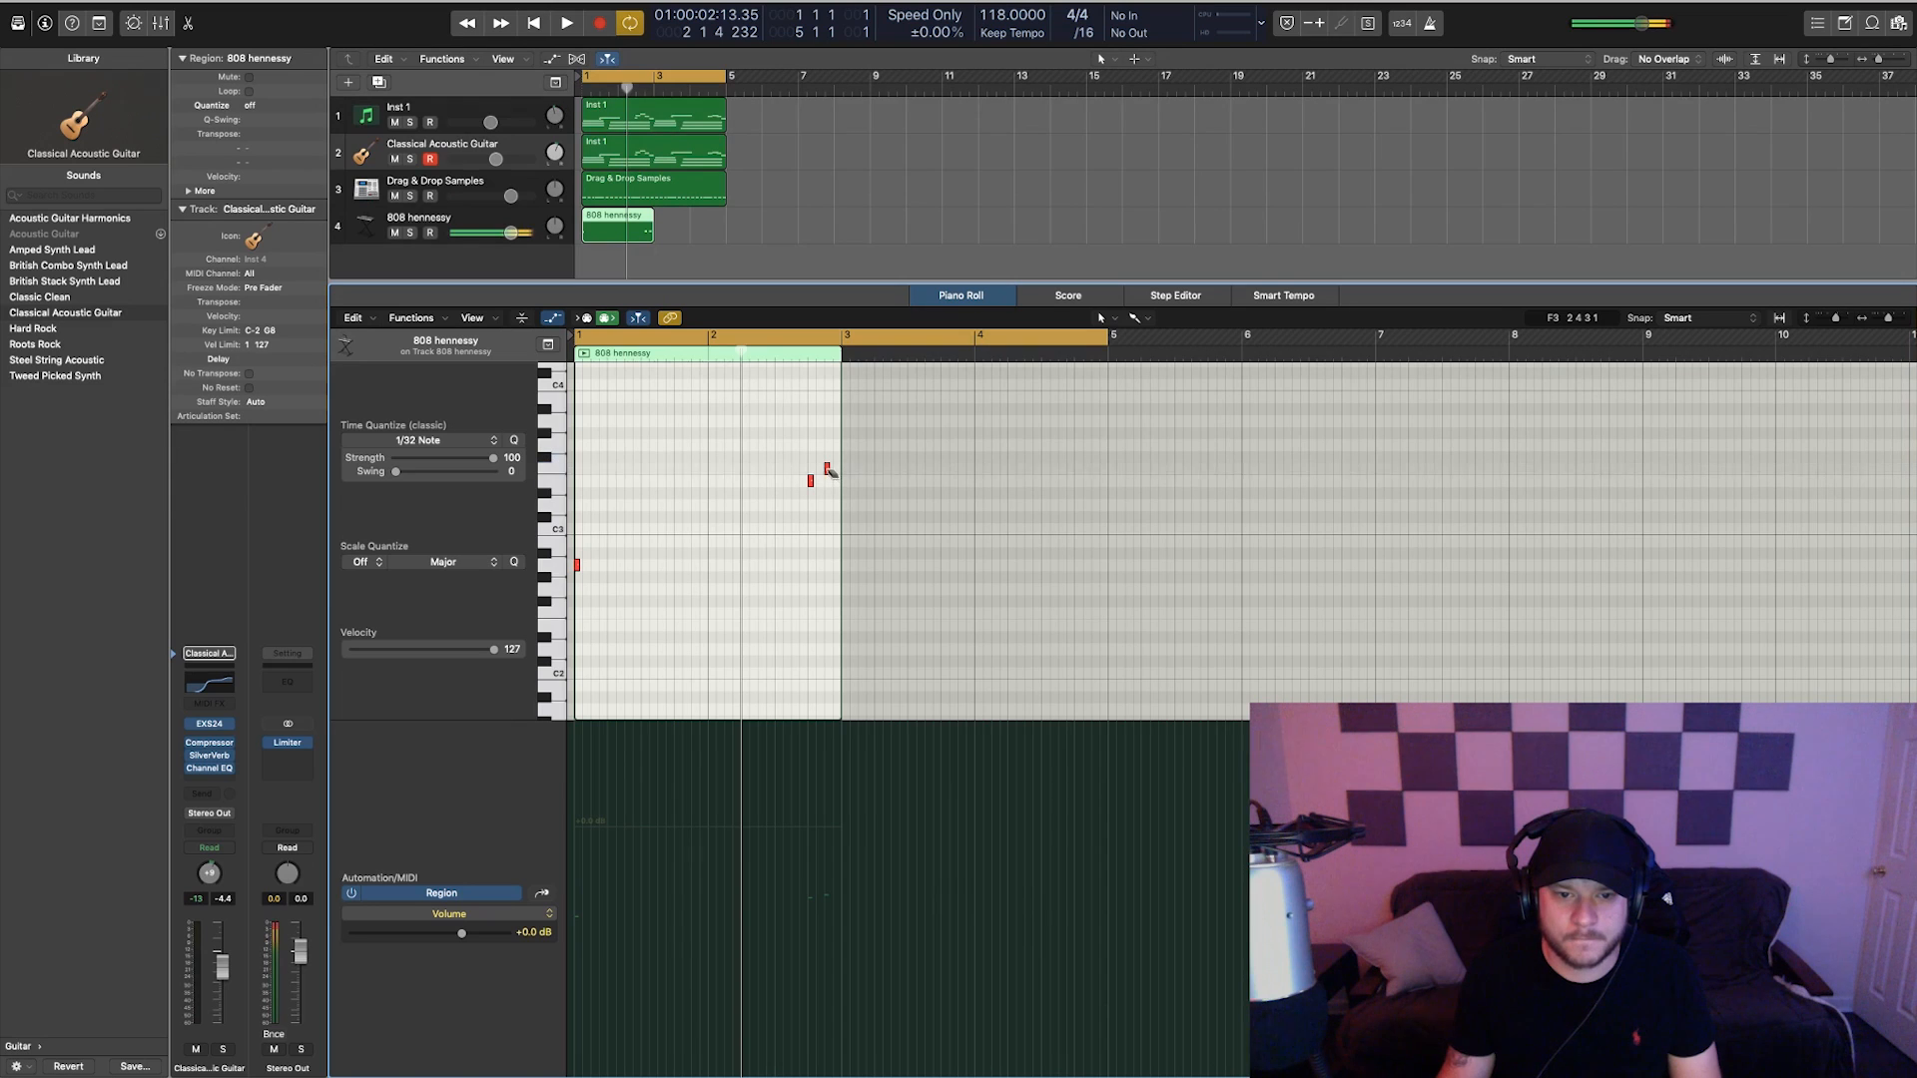
{"action": "key", "text": "space"}
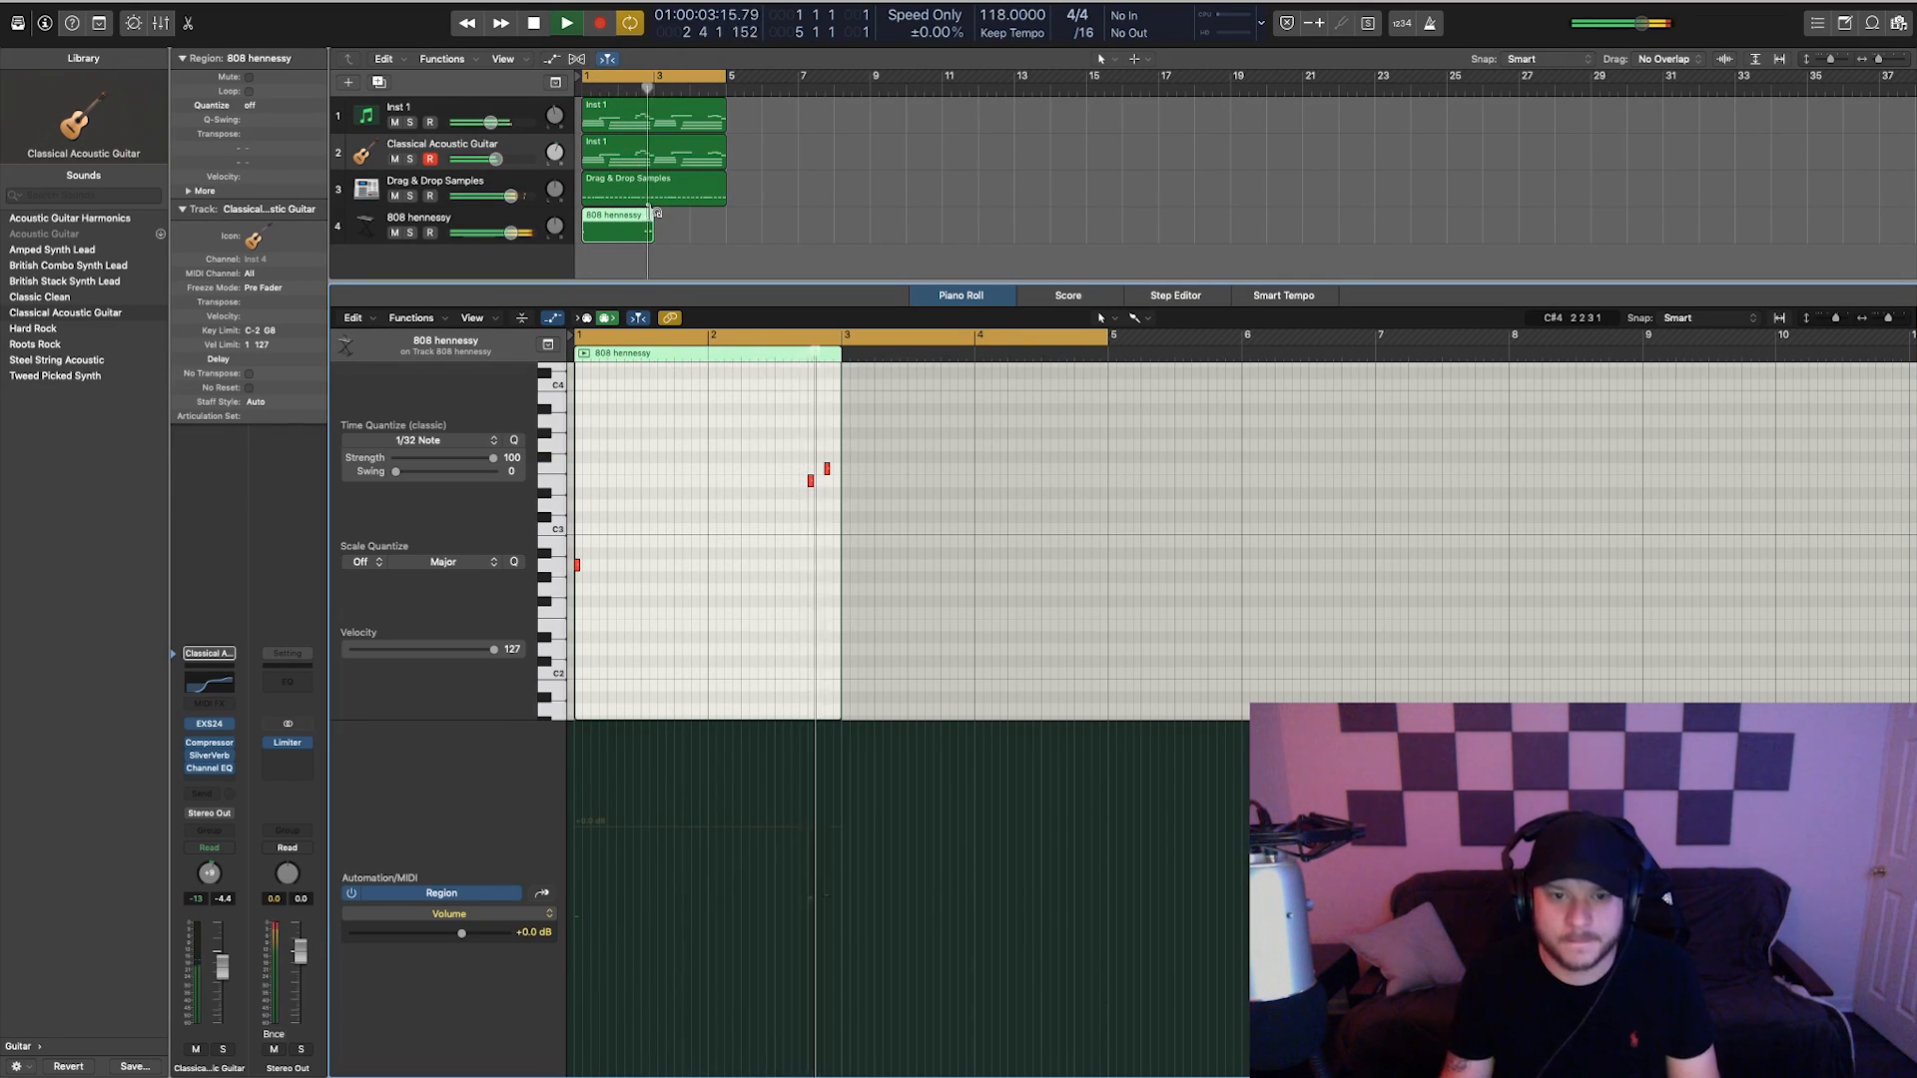
- Loop the 808 hennessy region out to bar 5, delete the E3 note in bar 2, and play the result
{"action": "left_click_drag", "start_coordinate": [654, 213], "coordinate": [725, 214]}
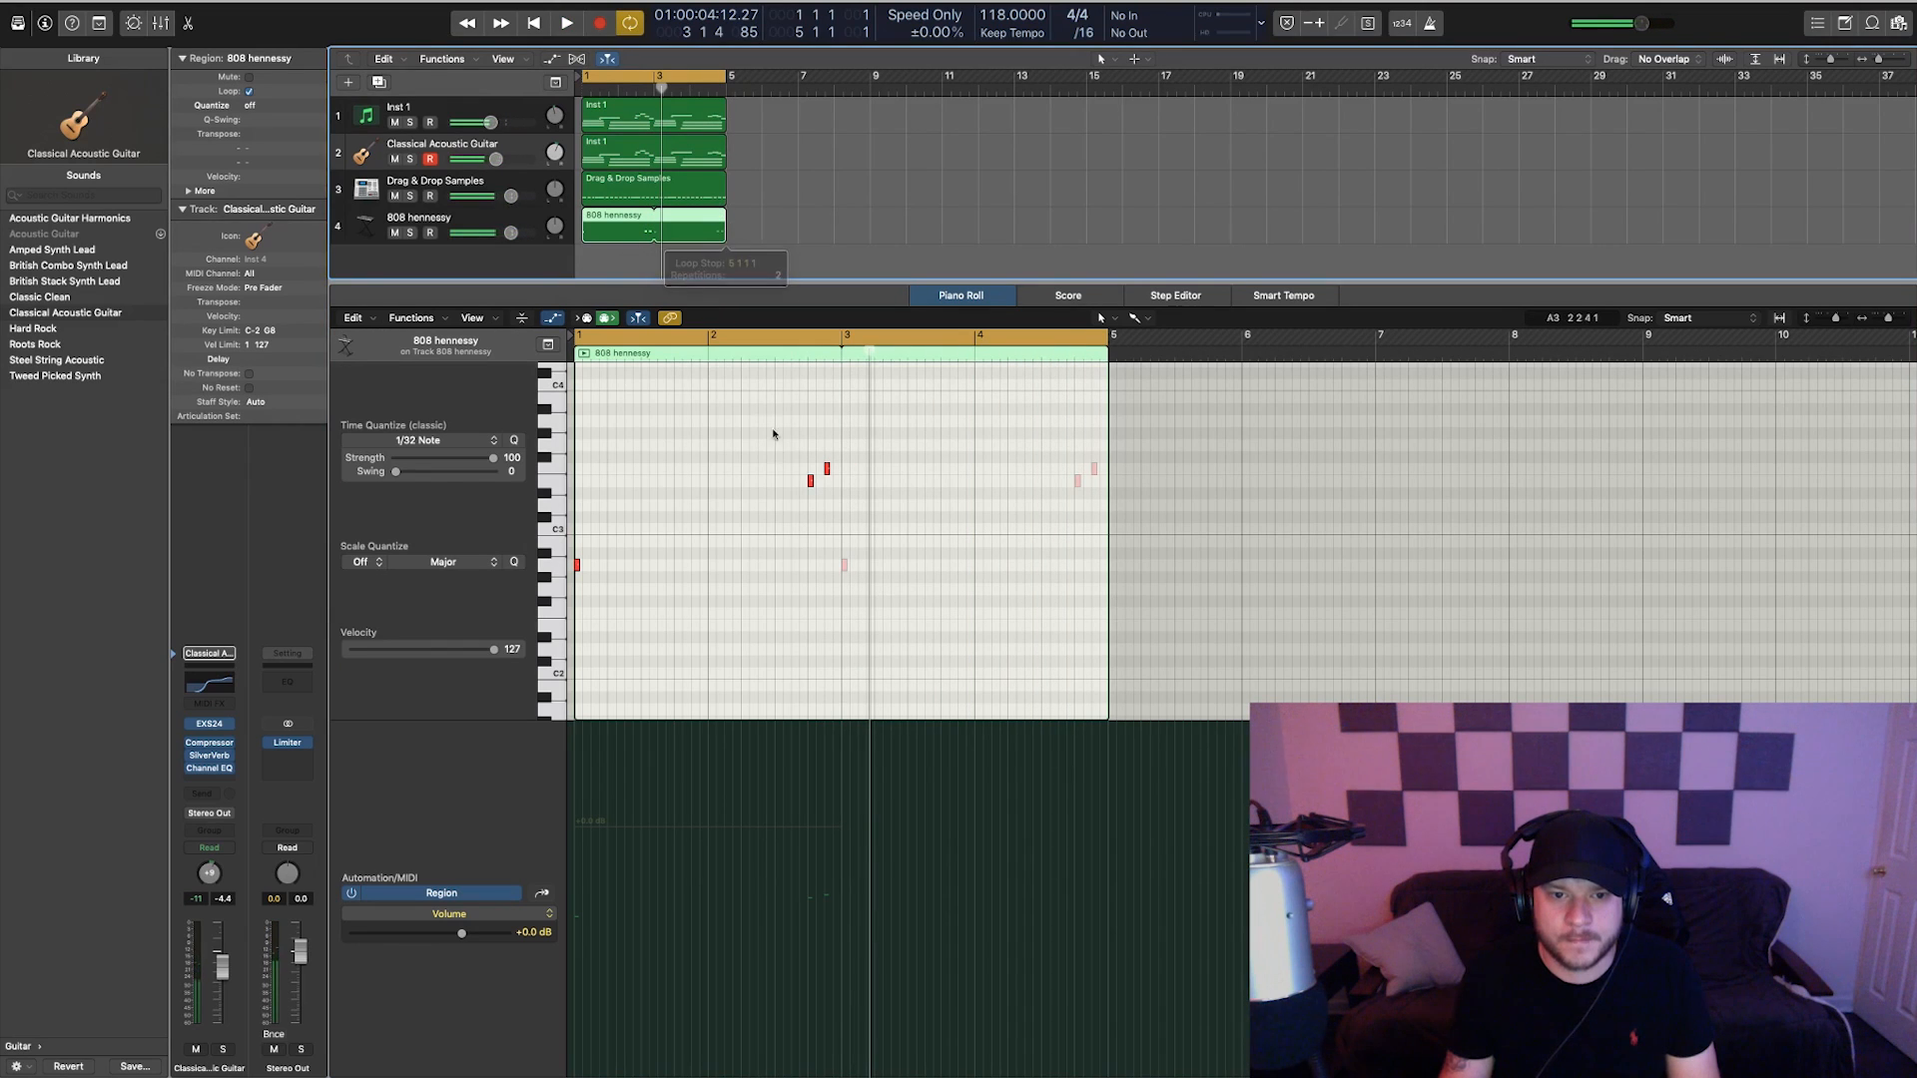
{"action": "scroll", "coordinate": [809, 486], "scroll_direction": "right", "scroll_amount": 1}
{"action": "key", "text": "z"}
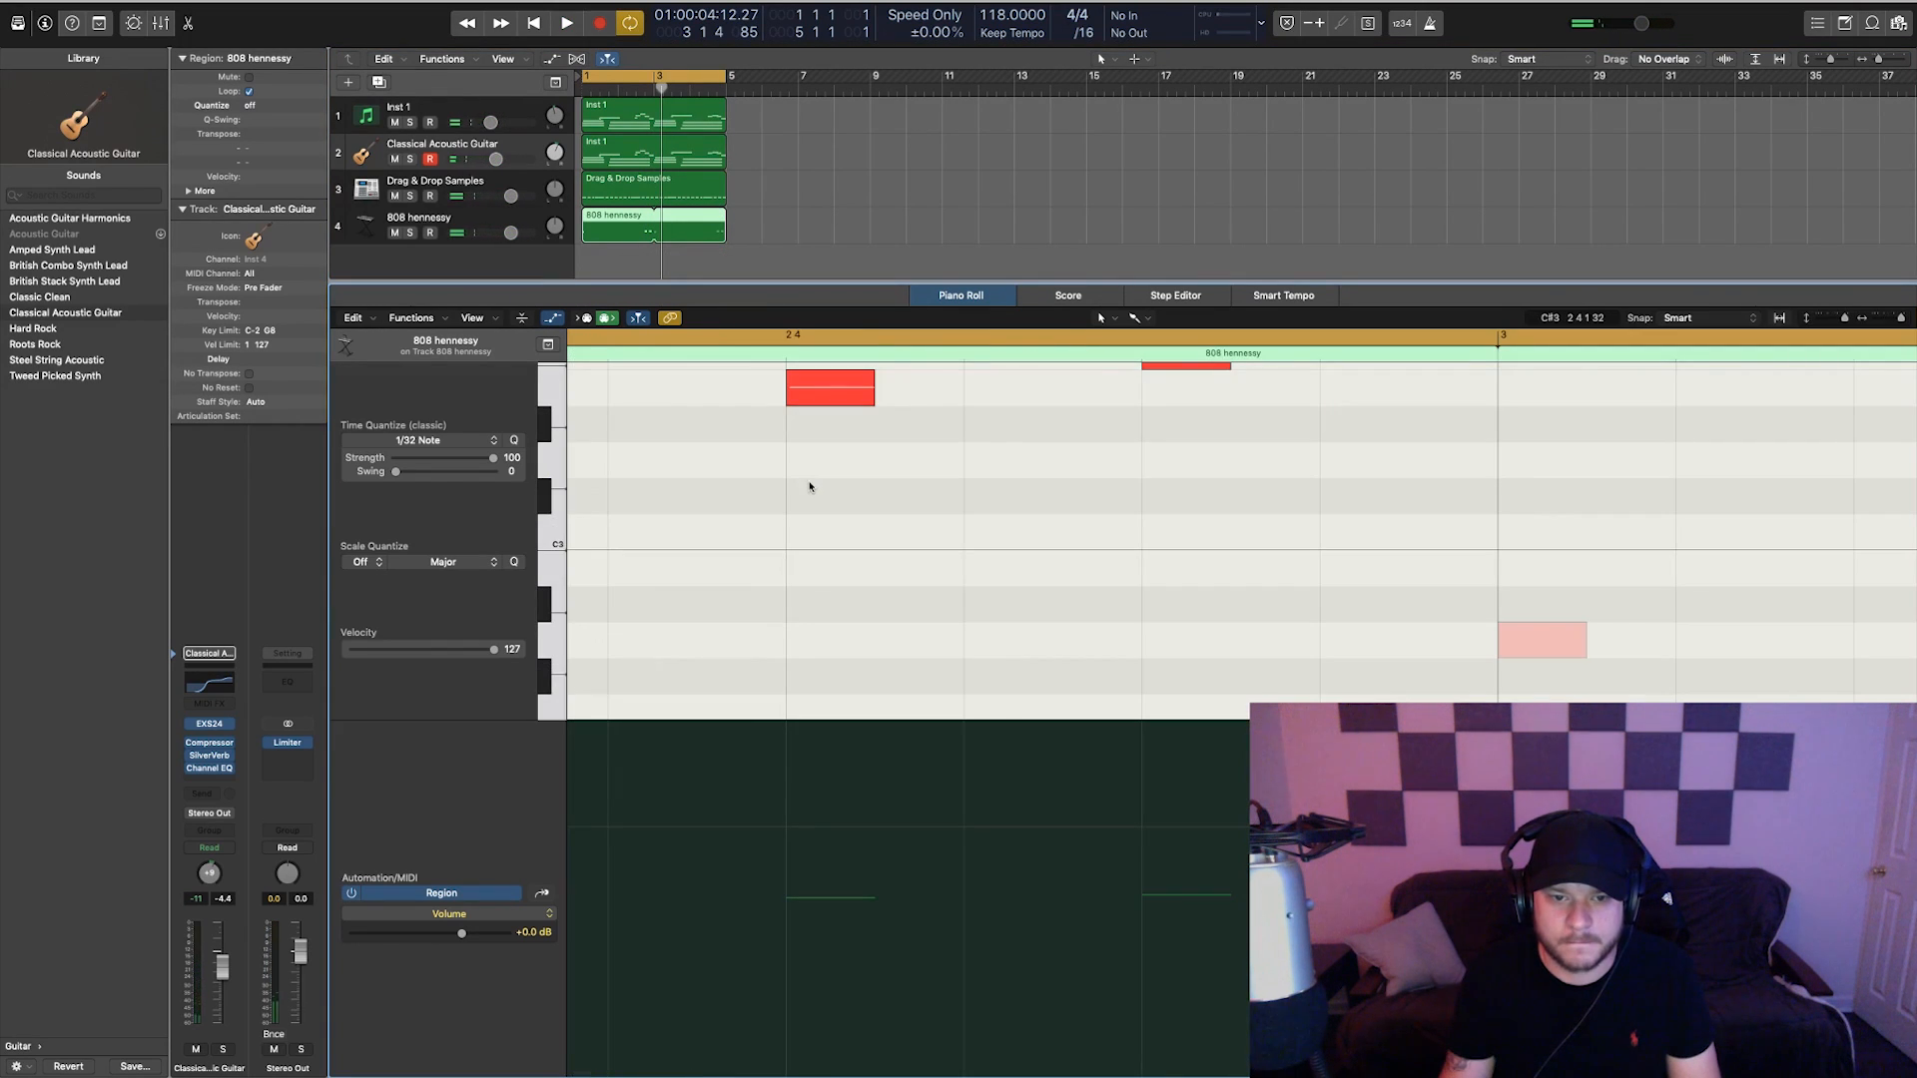
{"action": "key", "text": "z"}
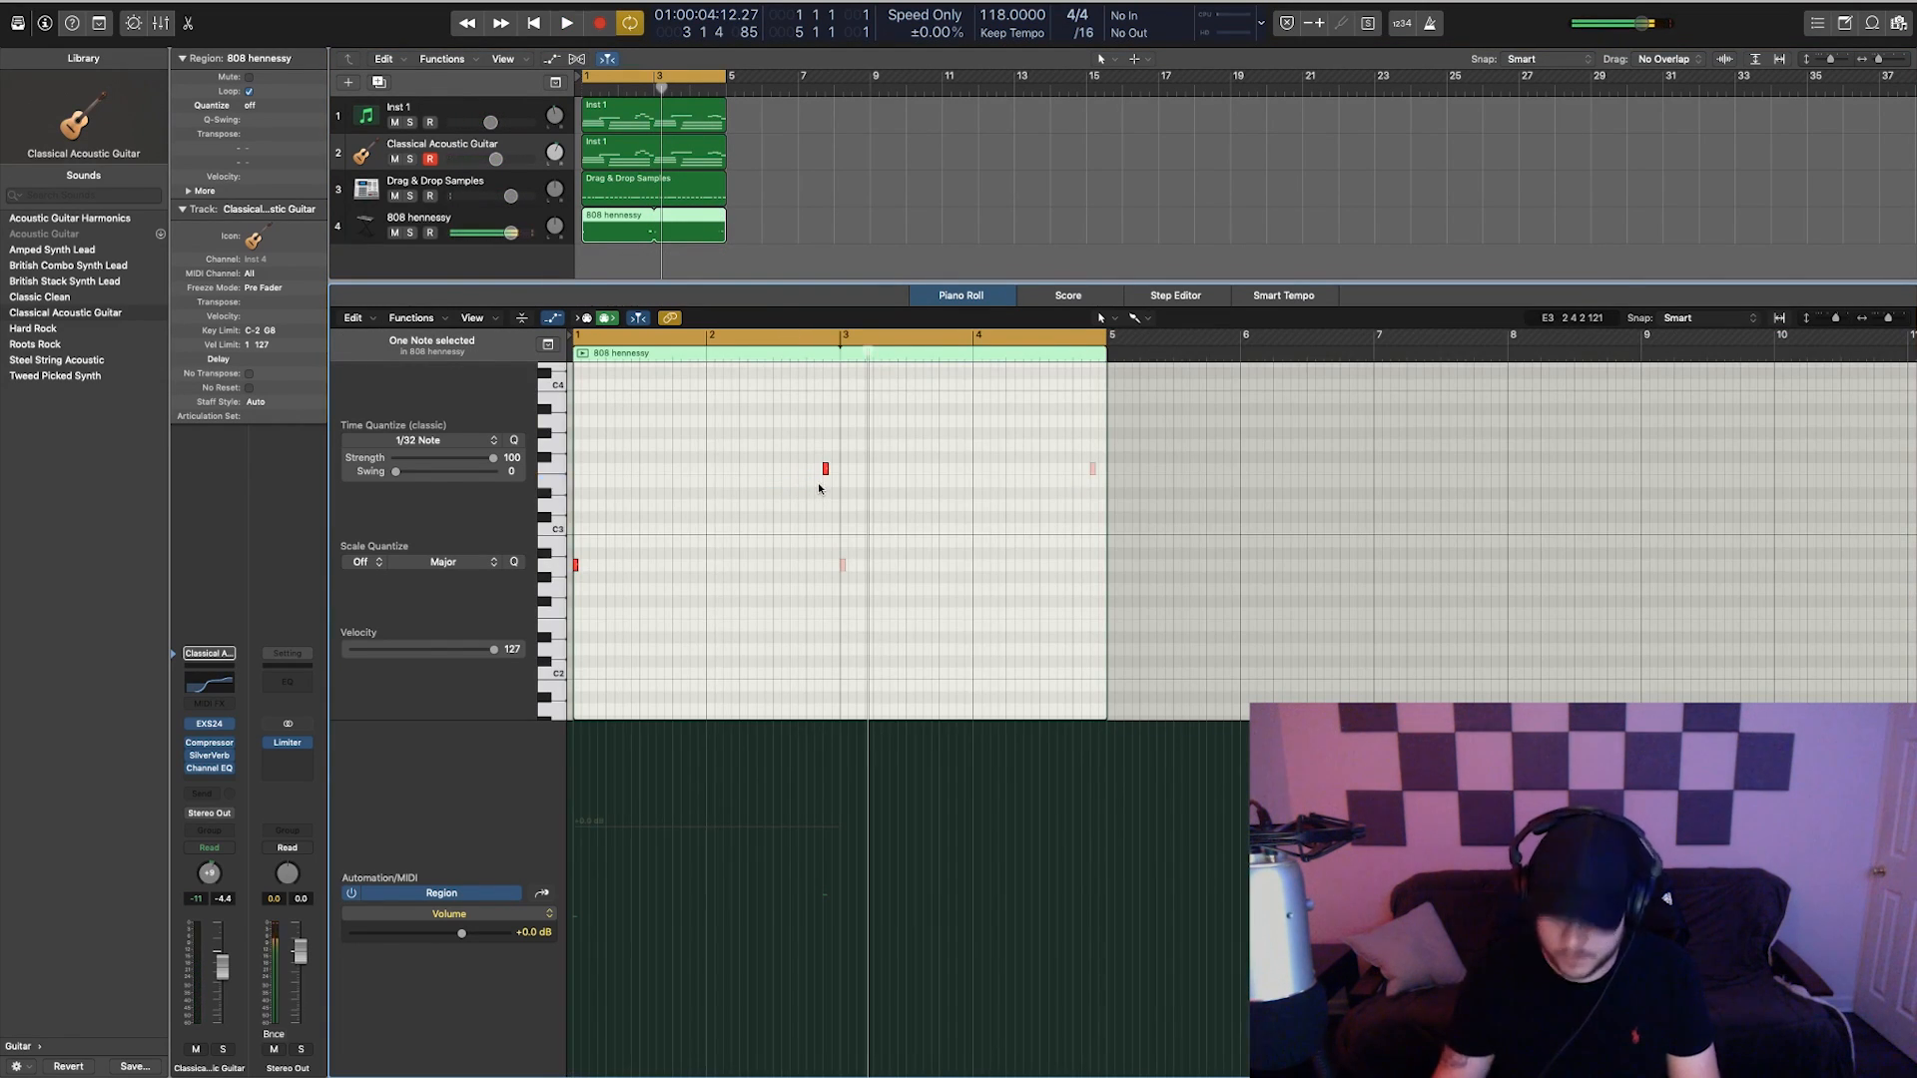
{"action": "left_click", "coordinate": [819, 488]}
{"action": "key", "text": "space"}
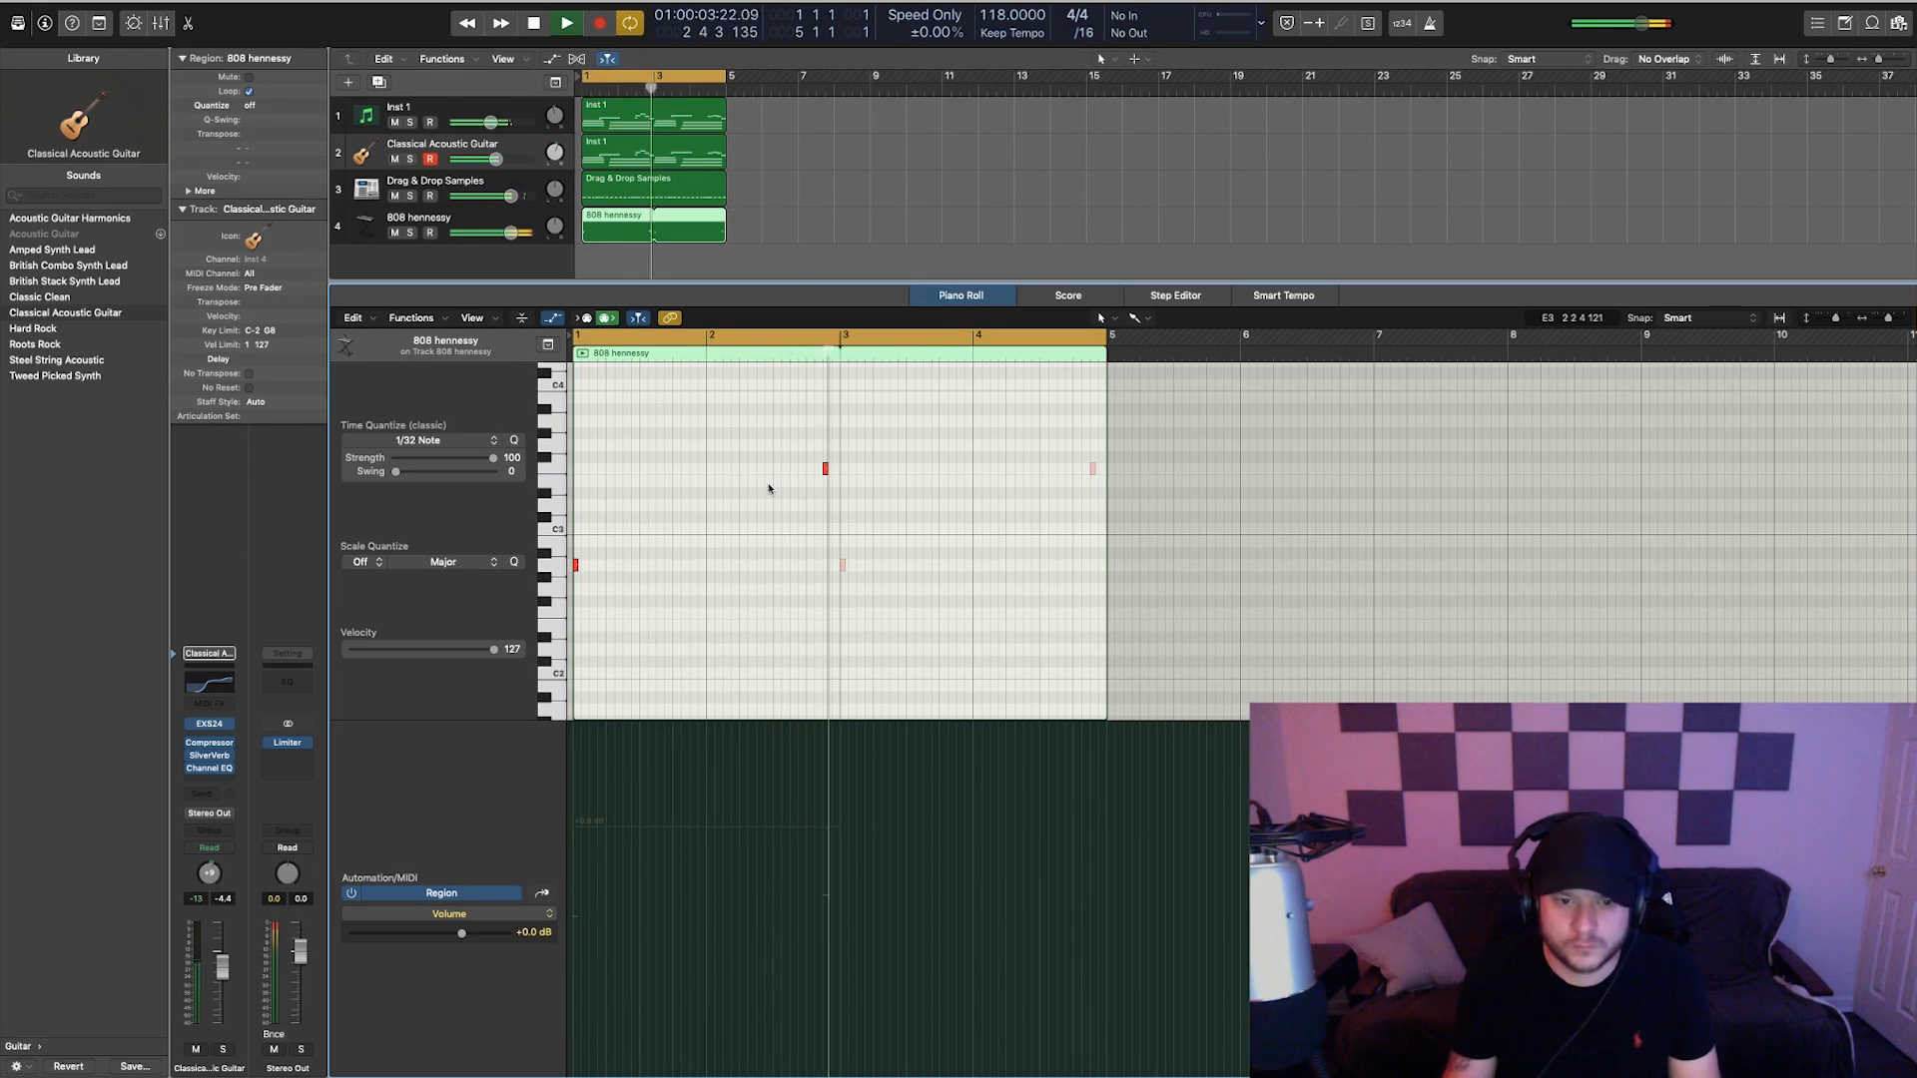
{"action": "key", "text": "space"}
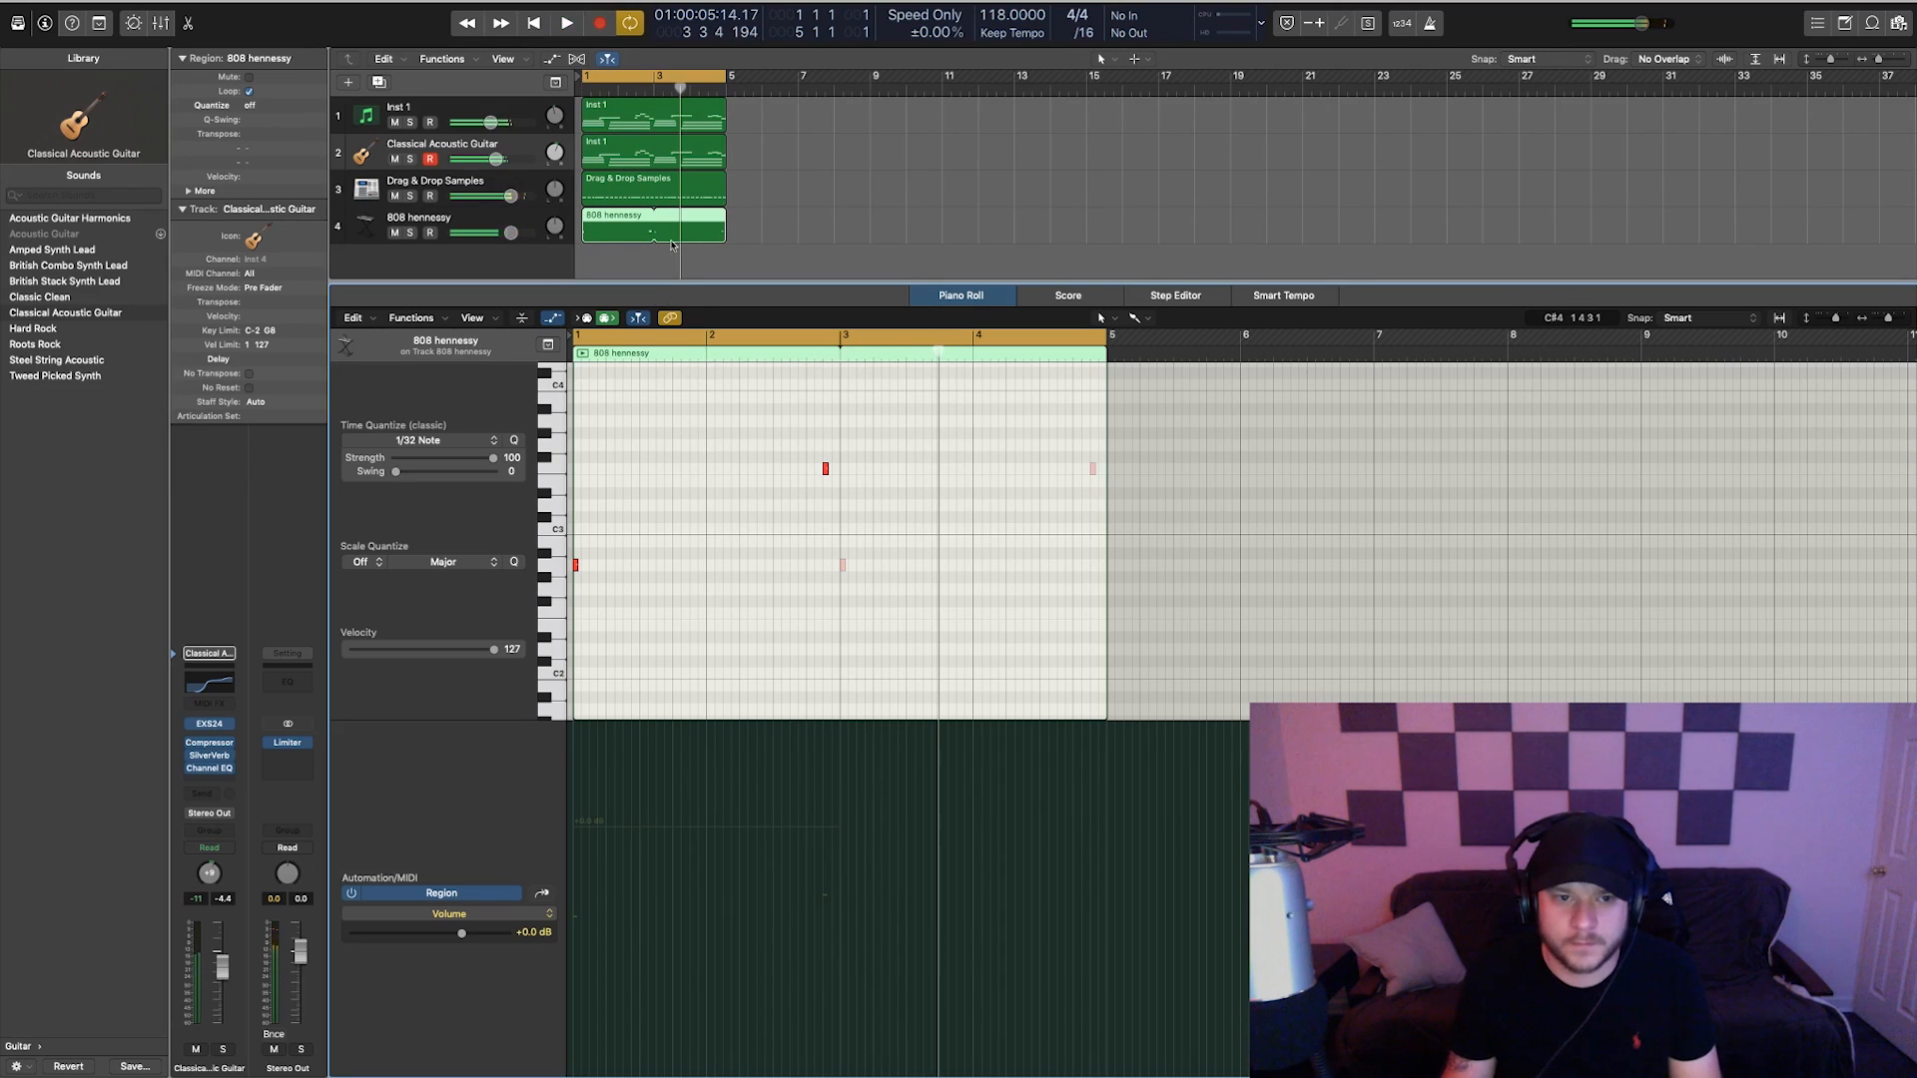
- Turn the looped 808 part into one editable four-bar region and add an A2 note on beat 2 of bar 3
{"action": "right_click", "coordinate": [665, 236]}
{"action": "left_click", "coordinate": [687, 242]}
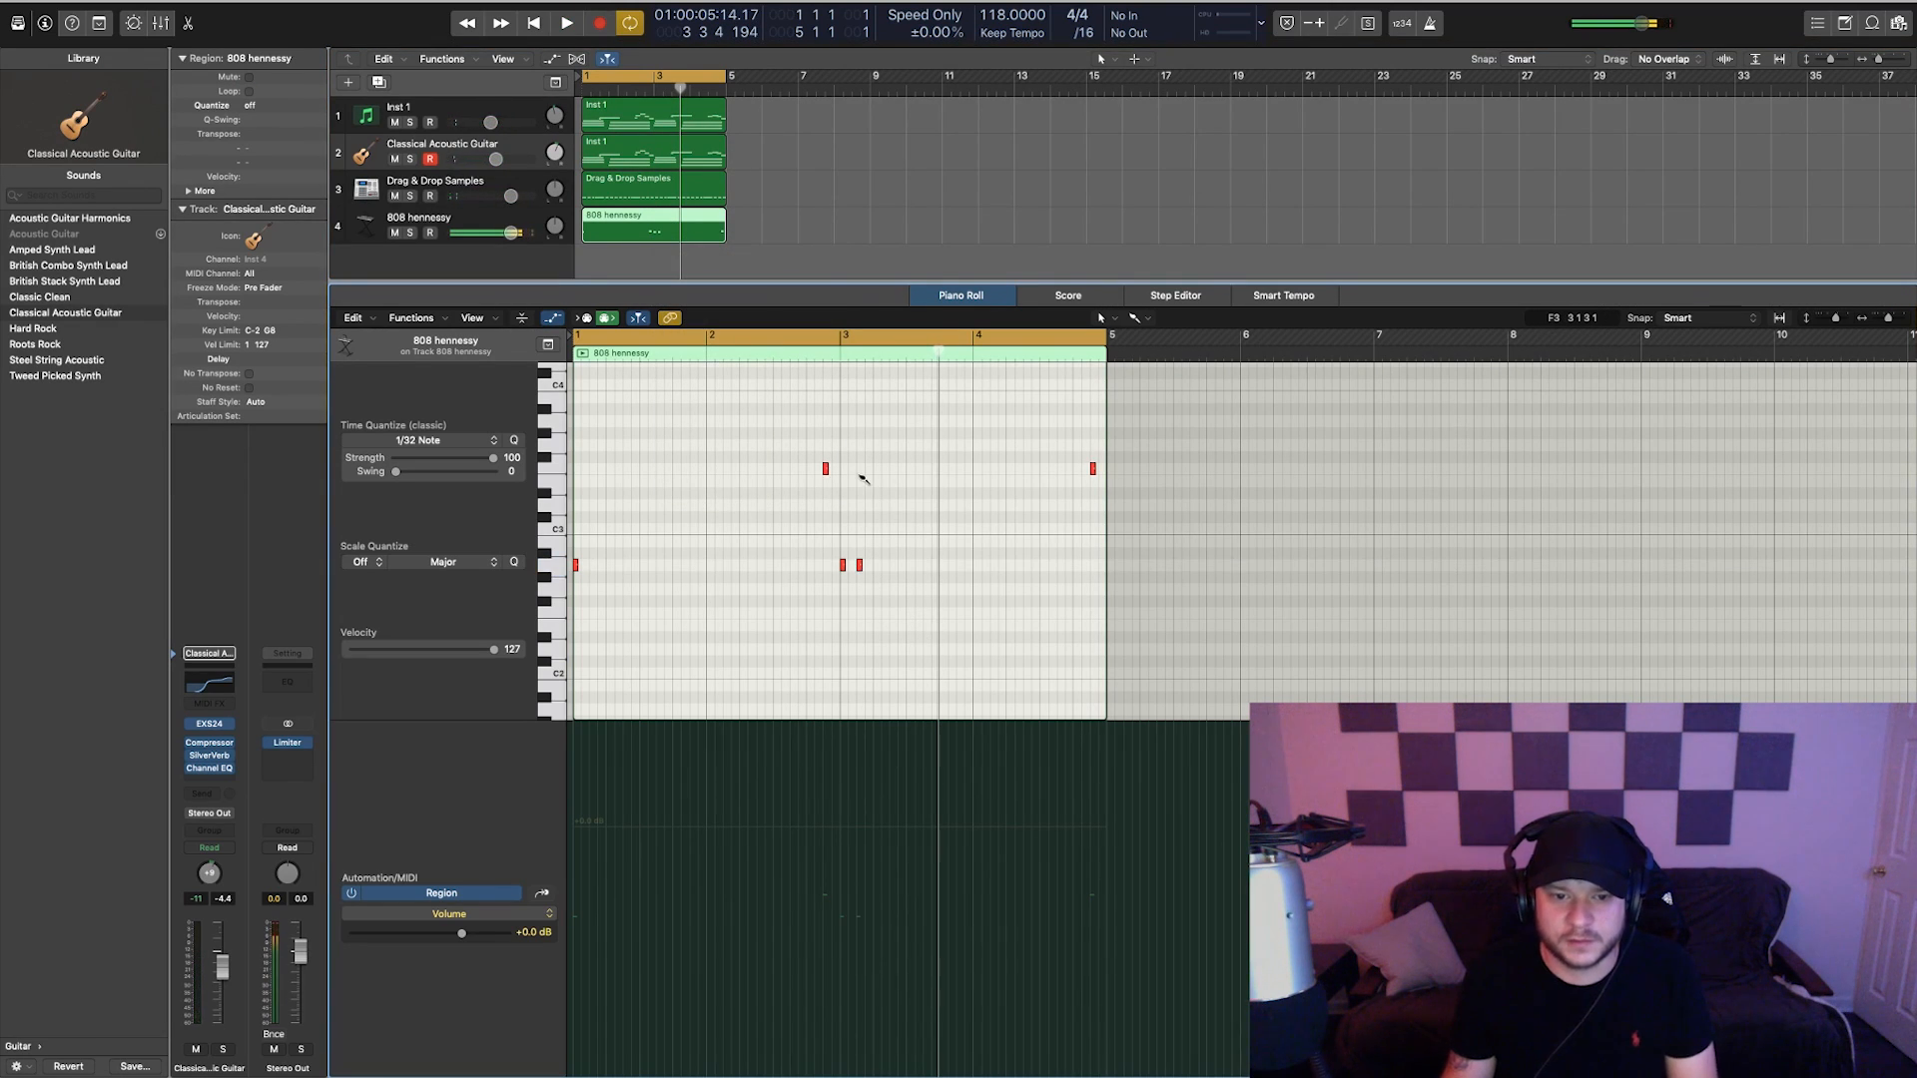
{"action": "key", "text": "space"}
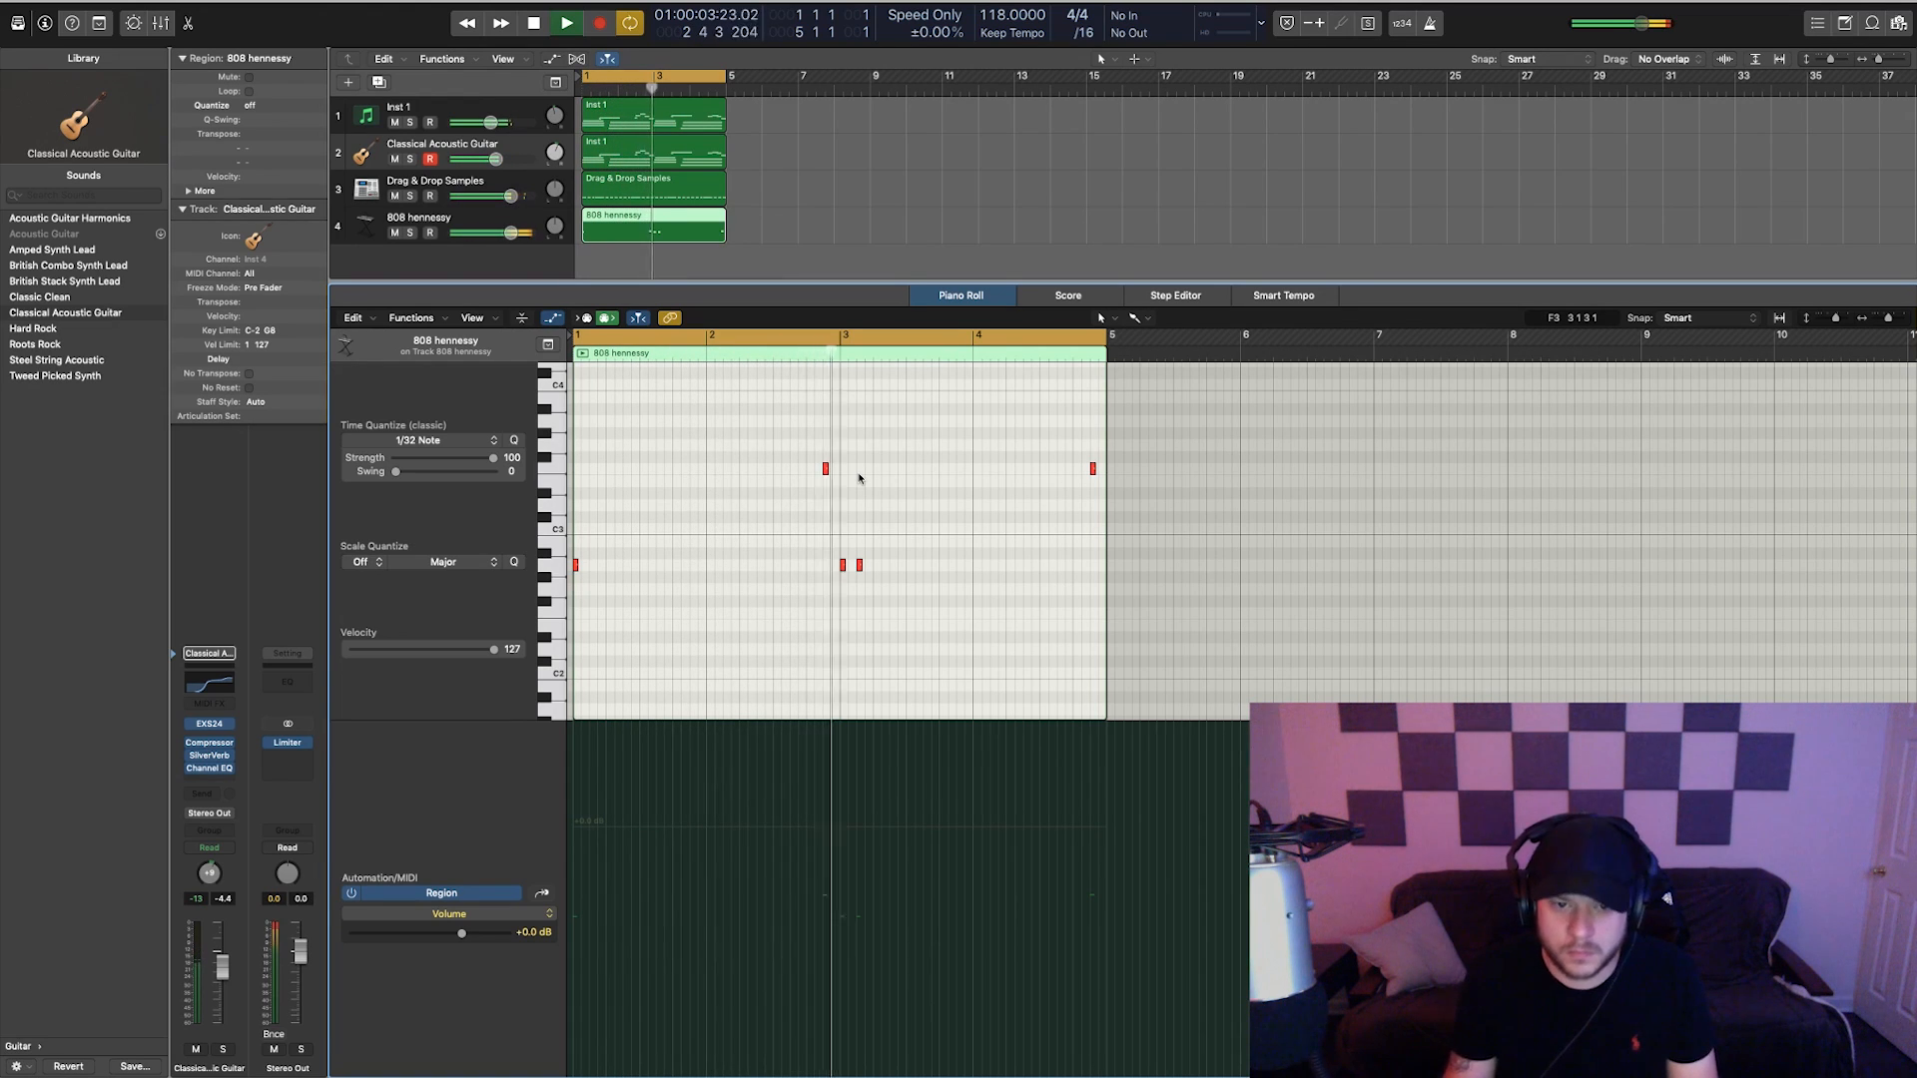
{"action": "key", "text": "space"}
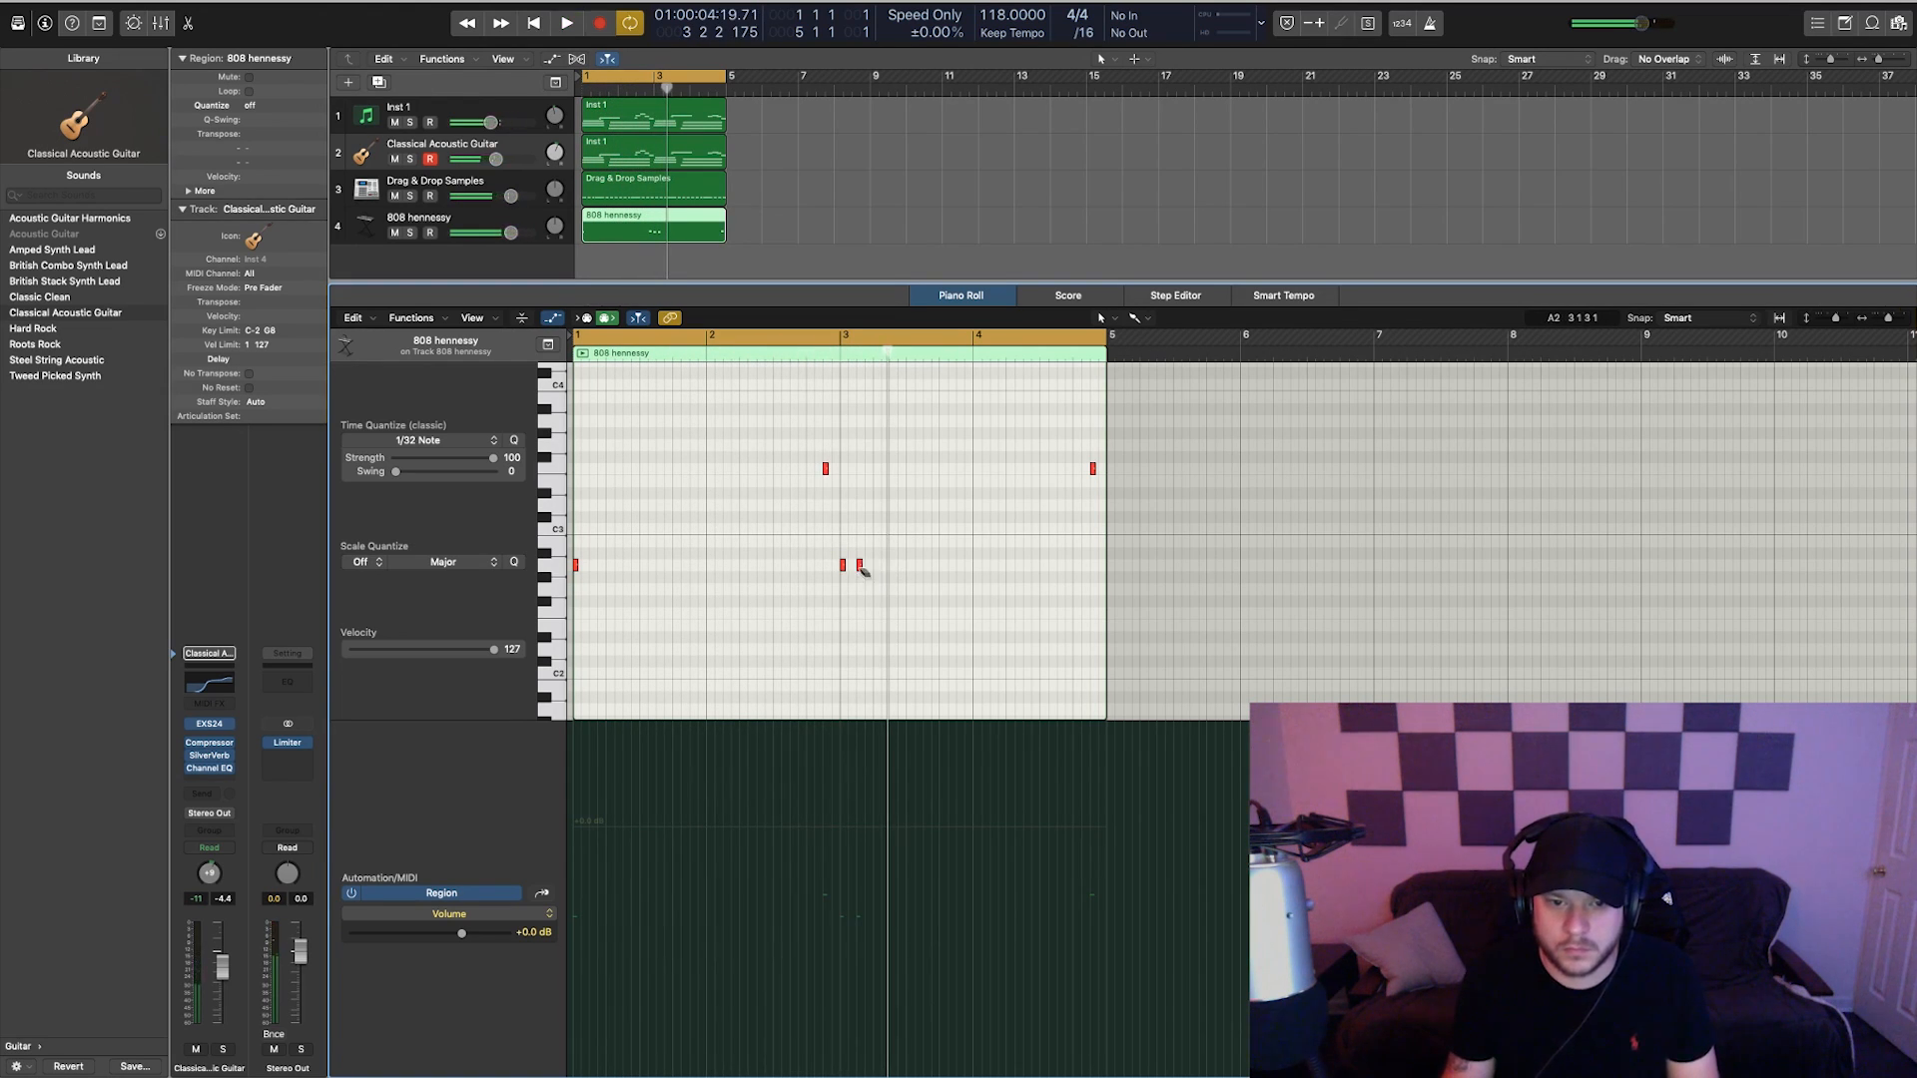
{"action": "key", "text": "space"}
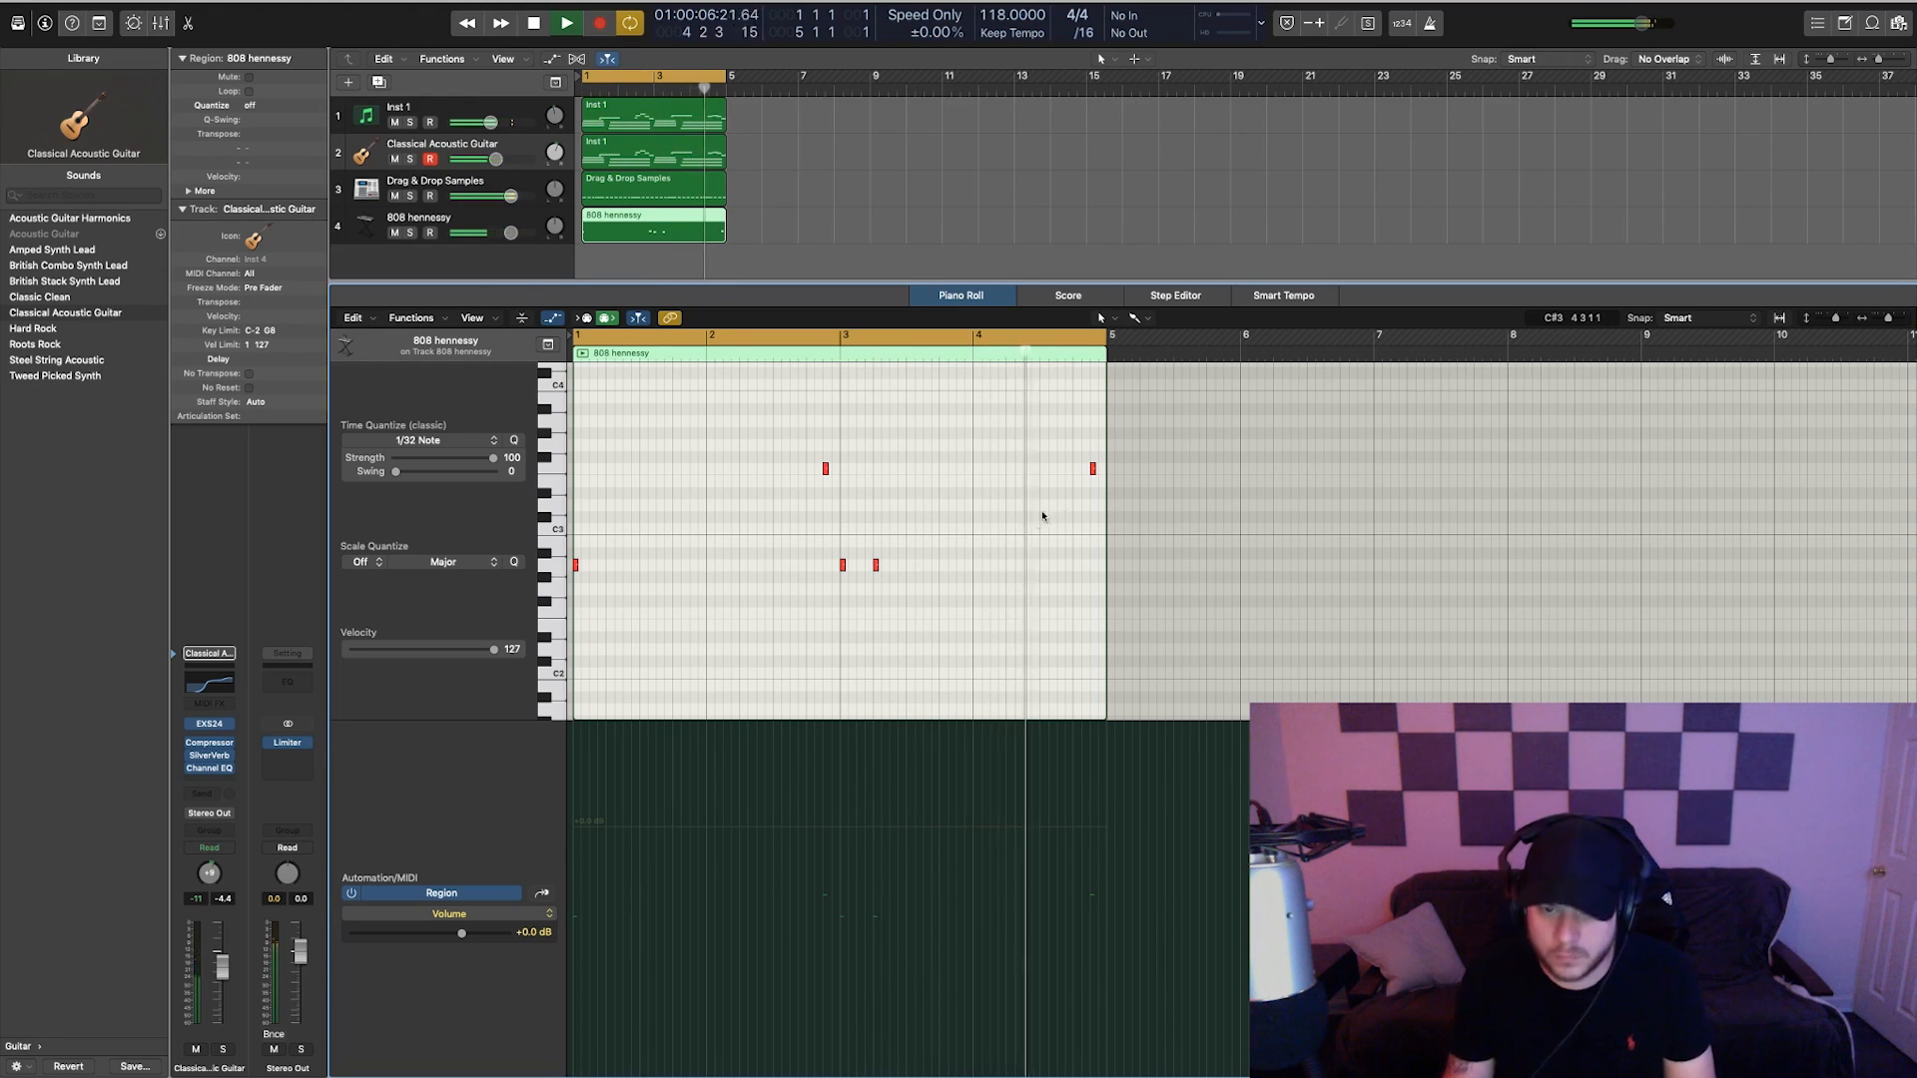
- Add 808 notes on F3 halfway through beat 3 of bar 4 and on A2 at beat 4 of bar 3
{"action": "left_click", "coordinate": [1058, 469], "text": "super"}
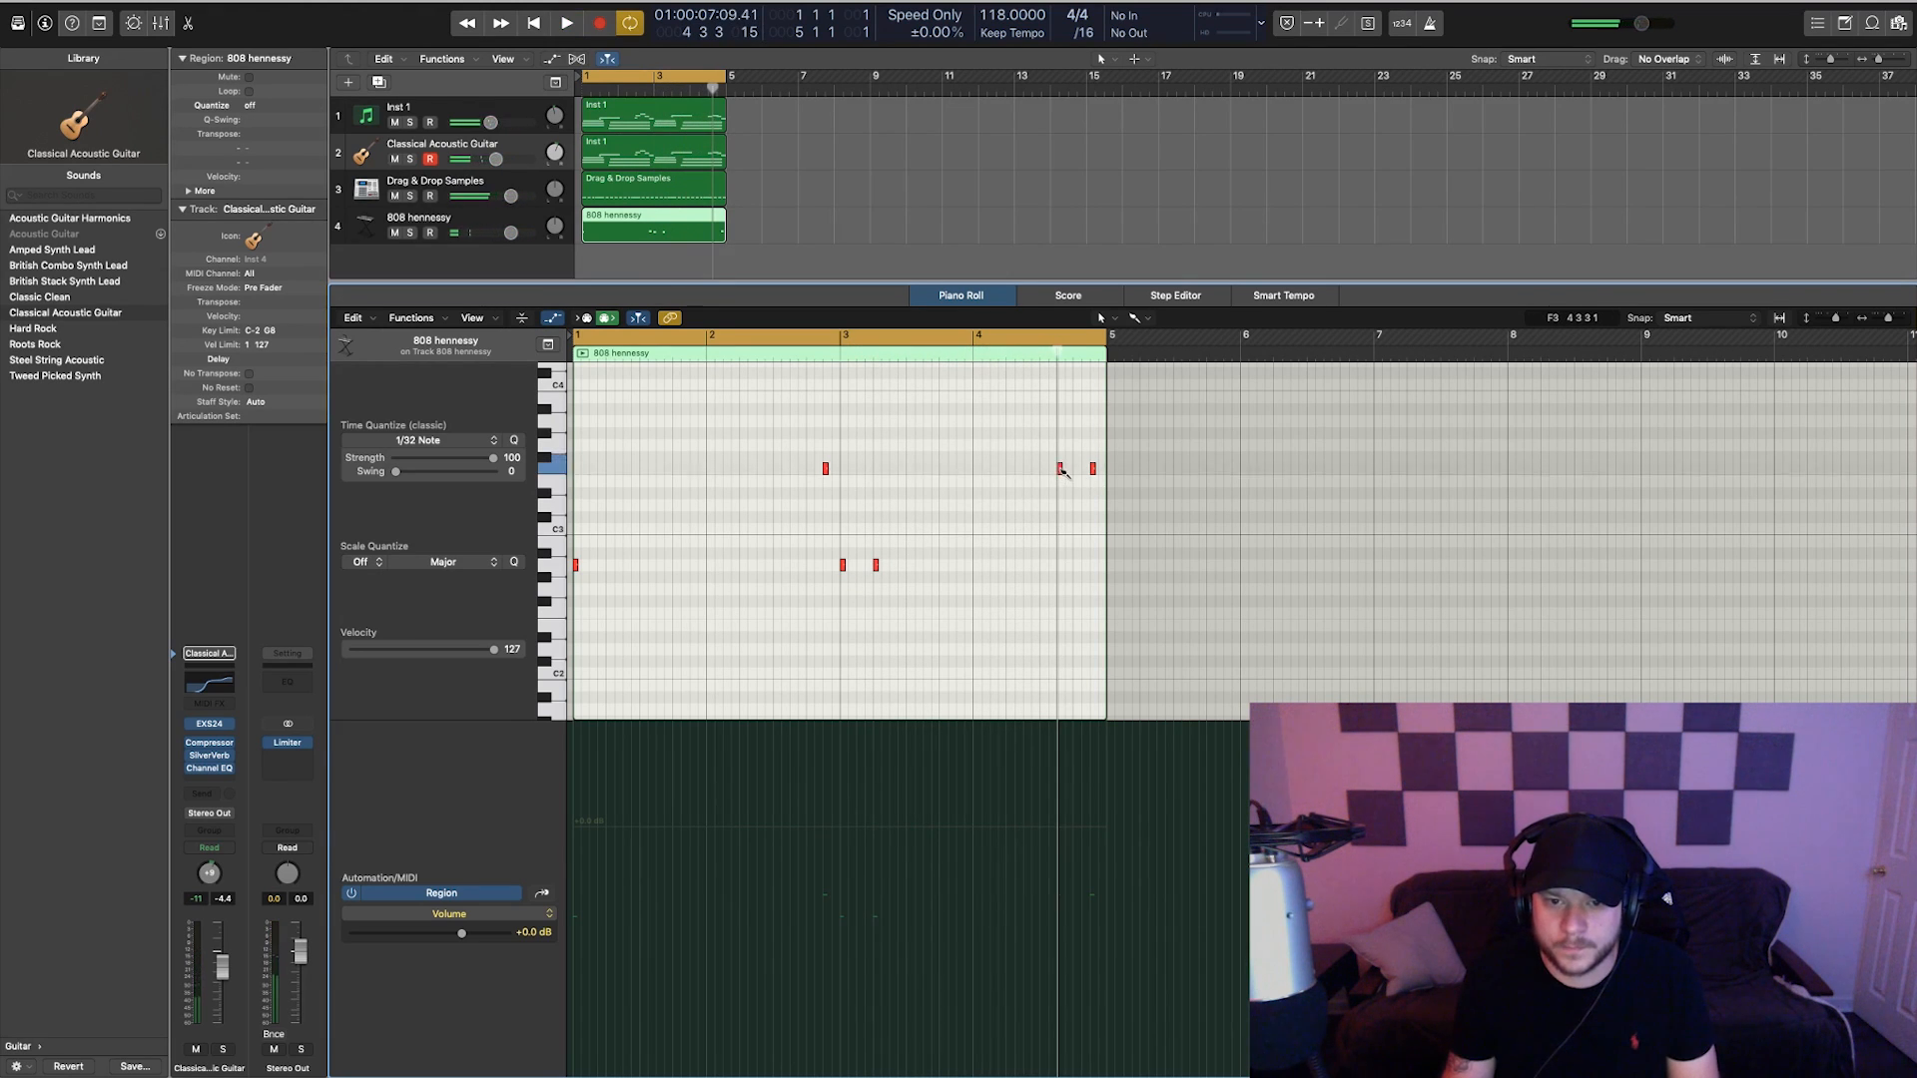
{"action": "key", "text": "space"}
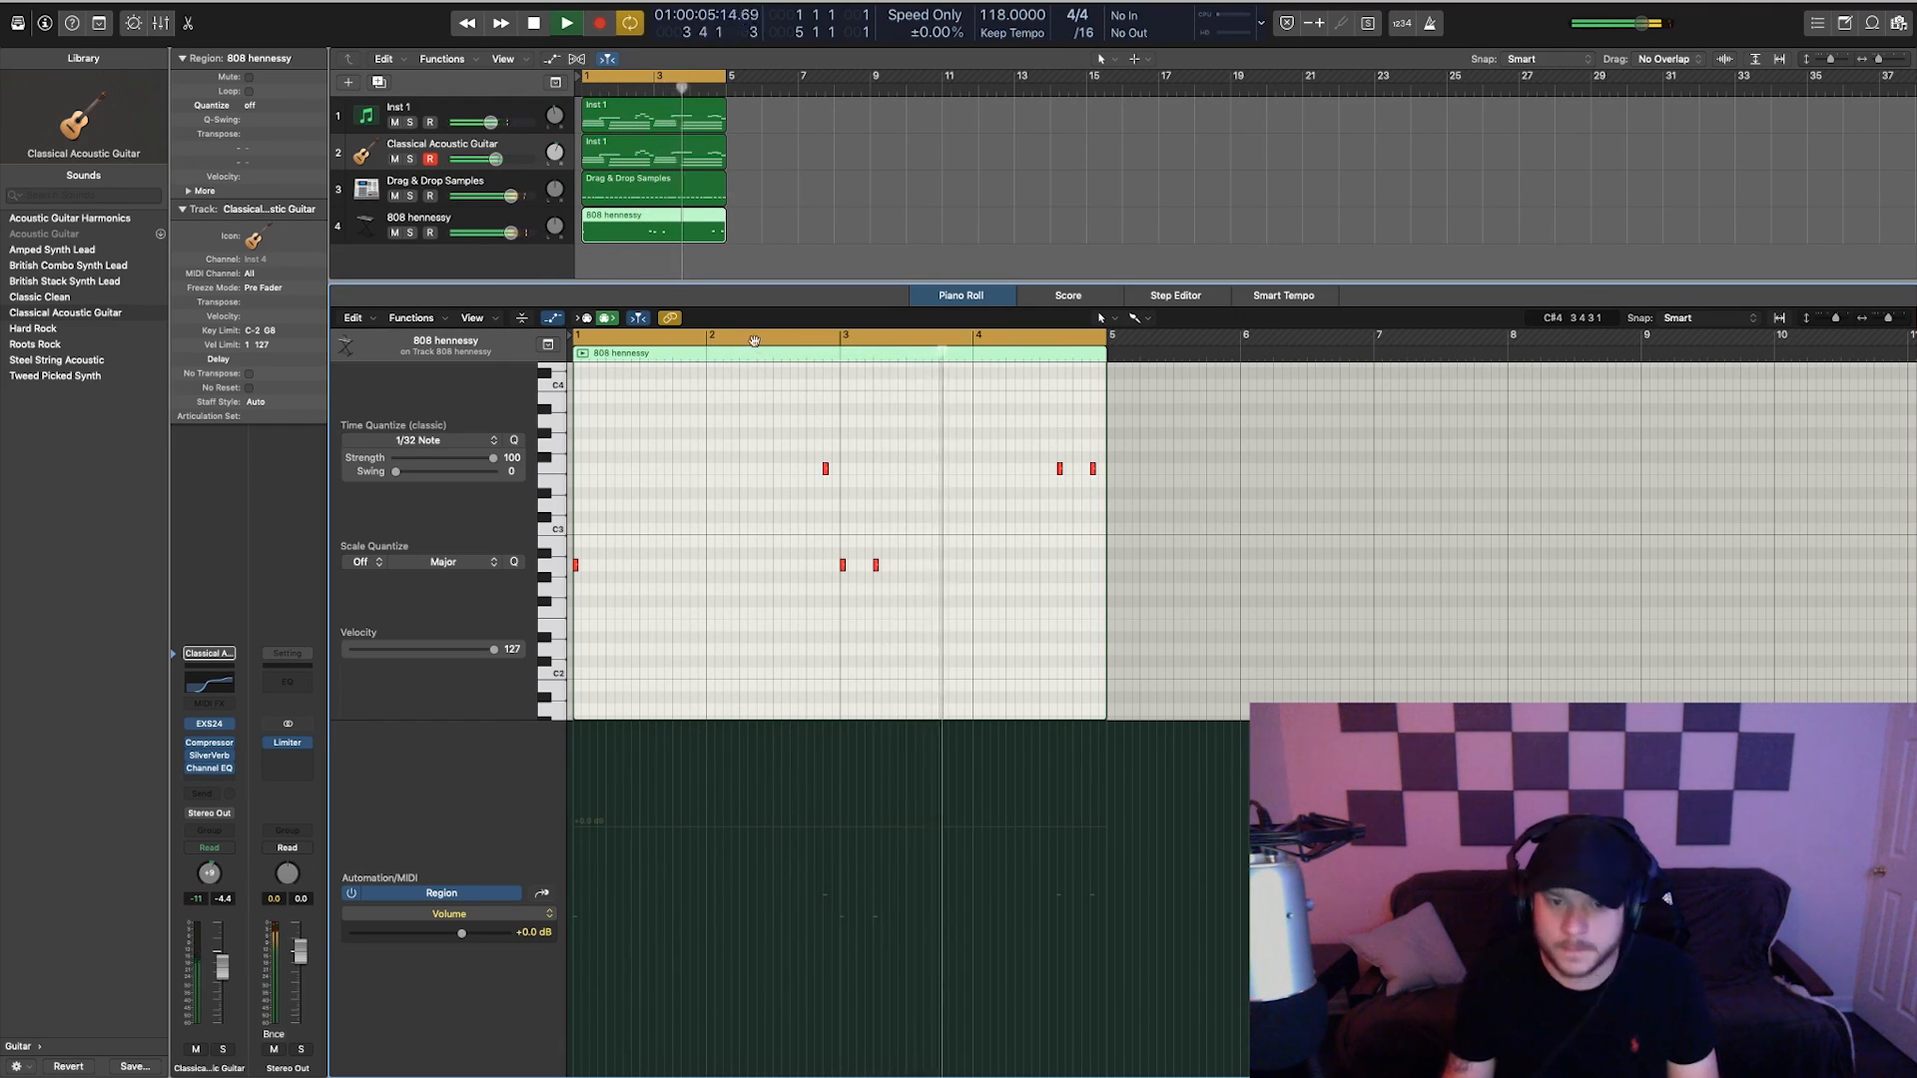
{"action": "key", "text": "space"}
{"action": "key", "text": "space"}
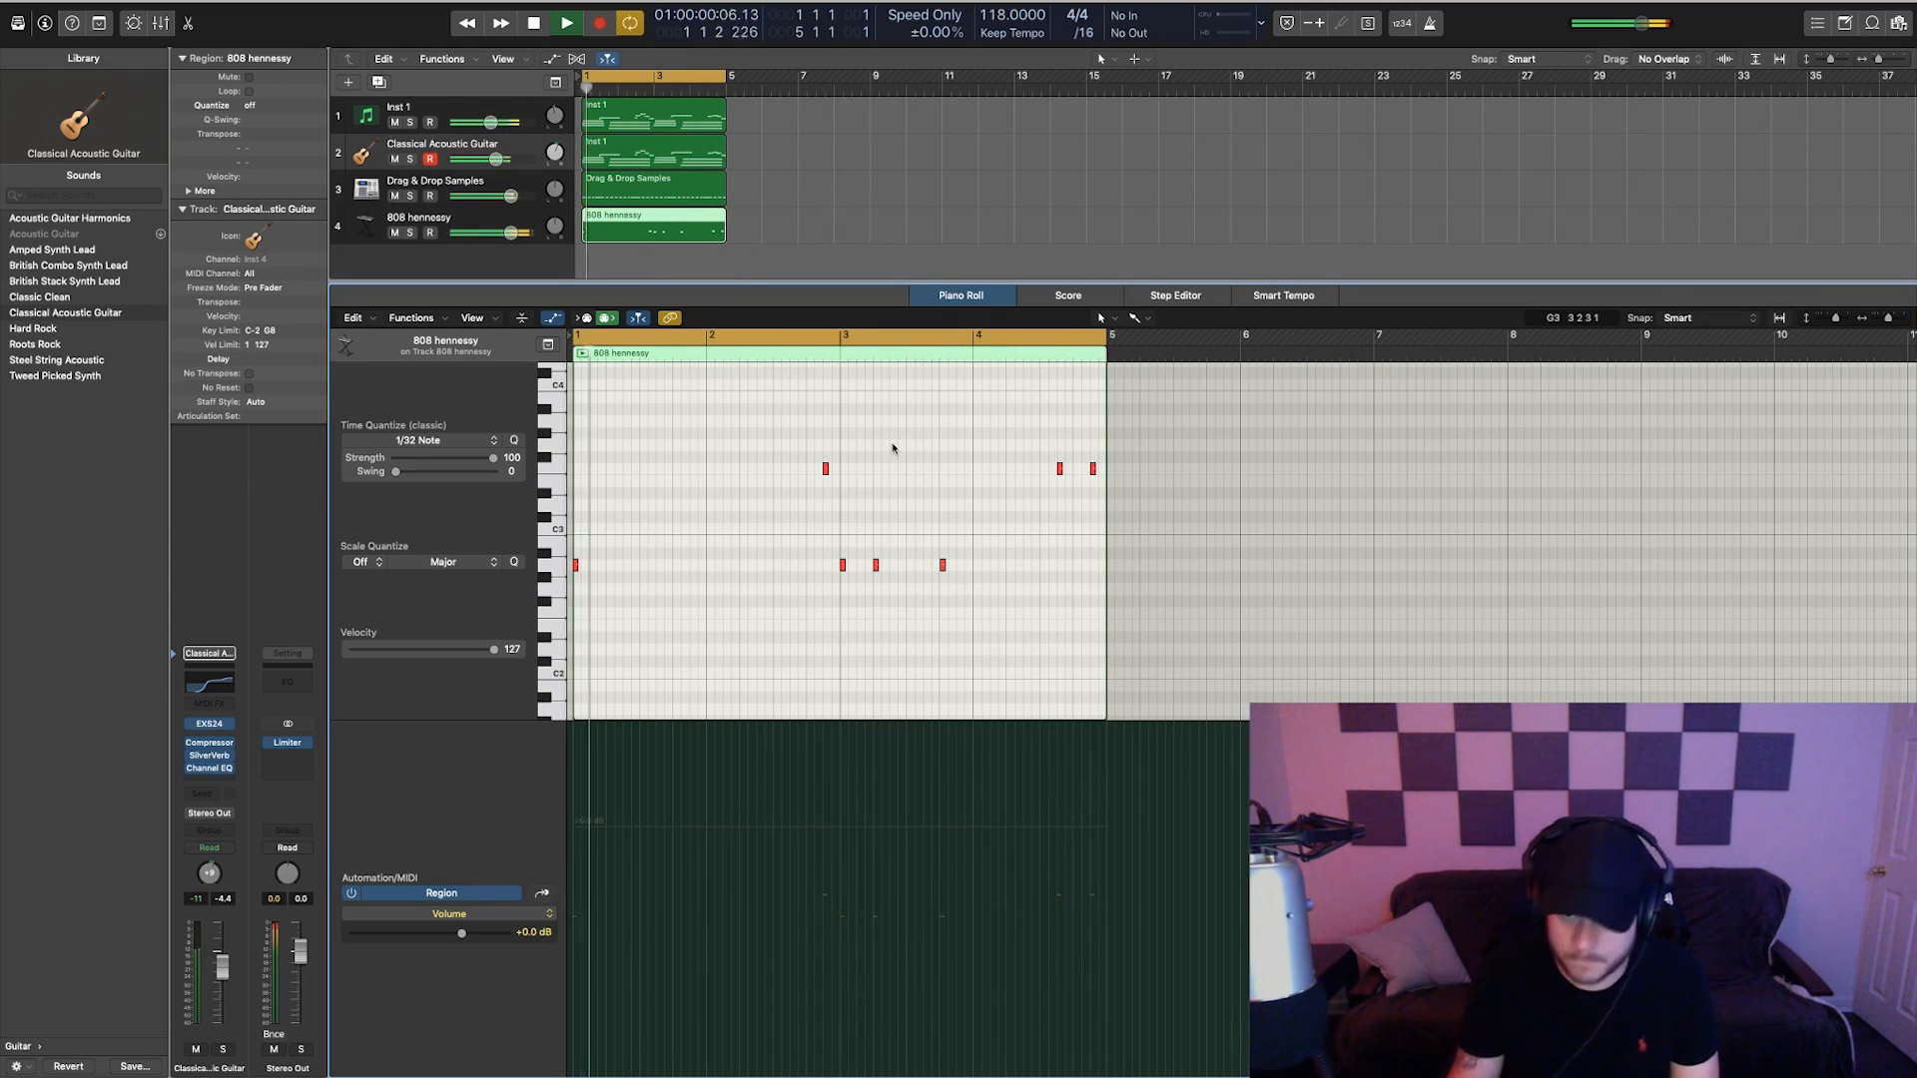
- Duplicate the four-bar regions of all four tracks so the copies start at bar 5
{"action": "left_click", "coordinate": [603, 127]}
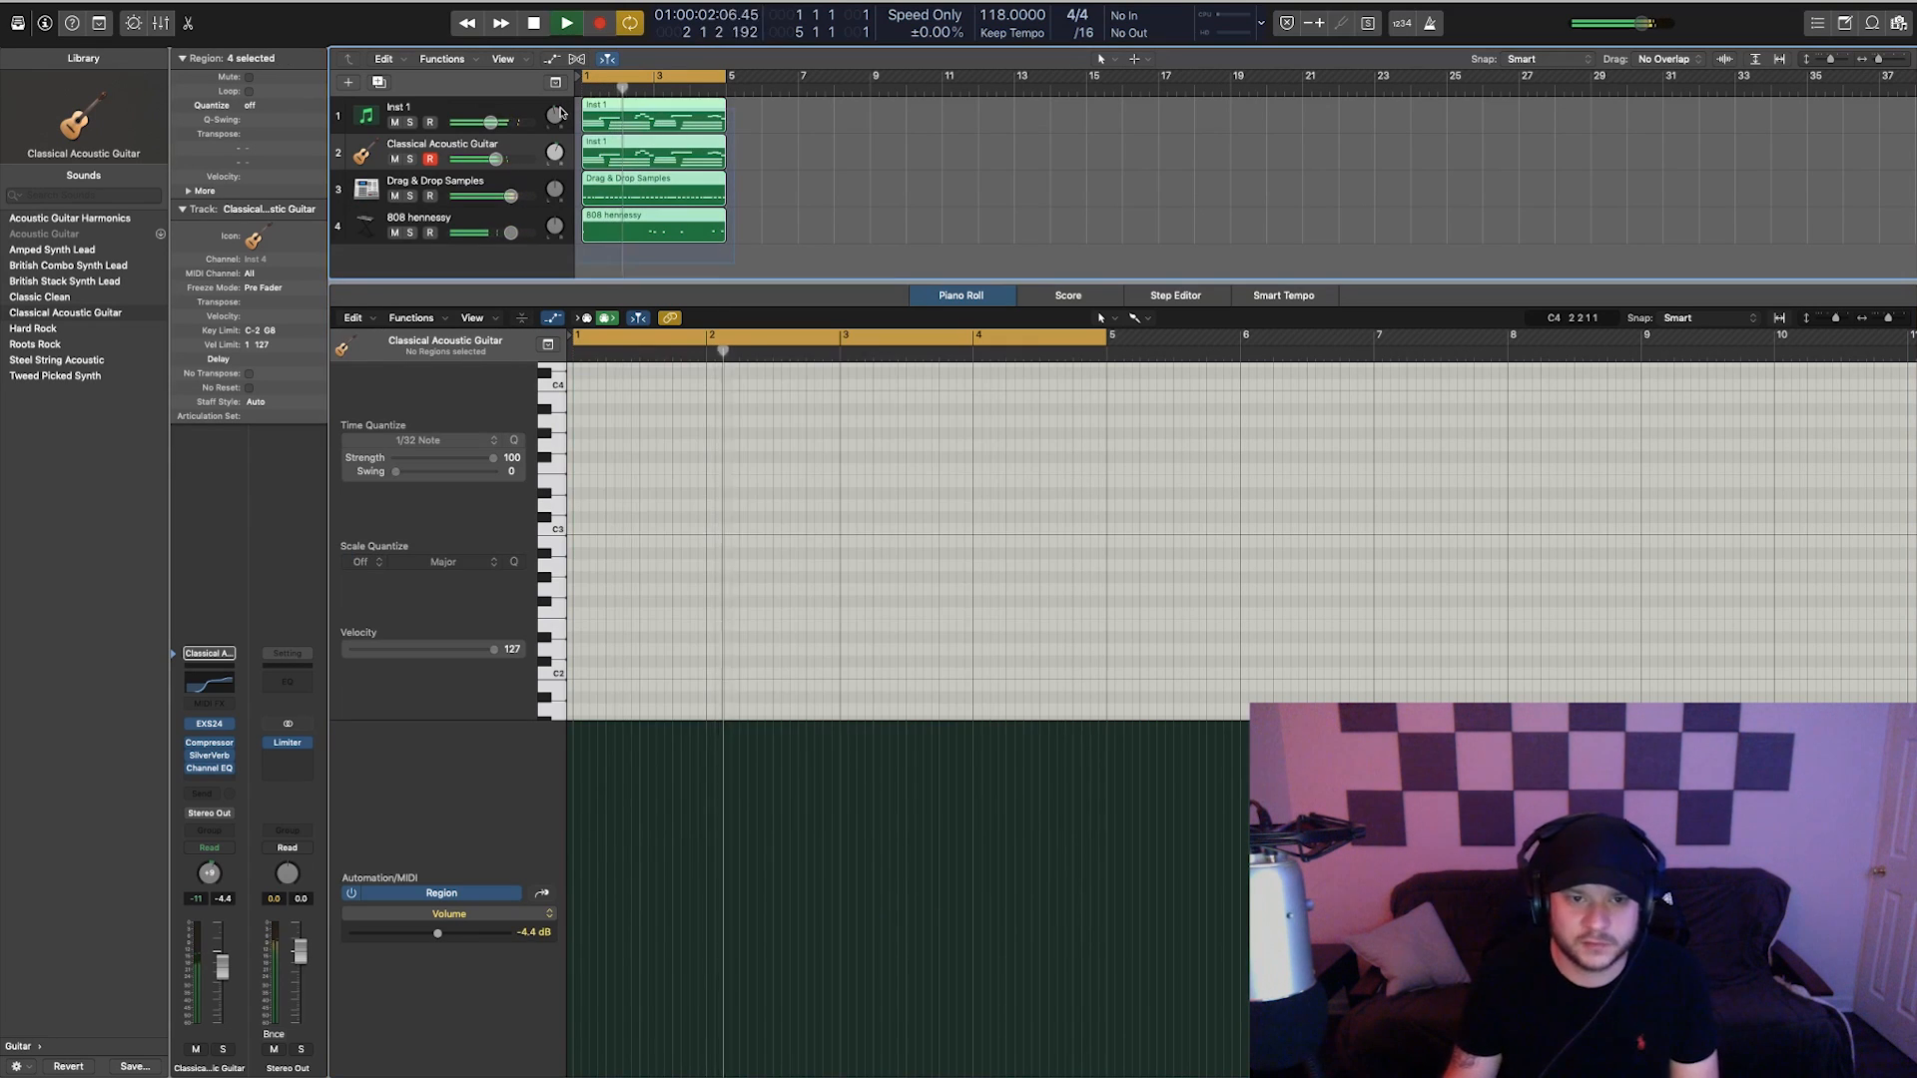
{"action": "key", "text": "super+a"}
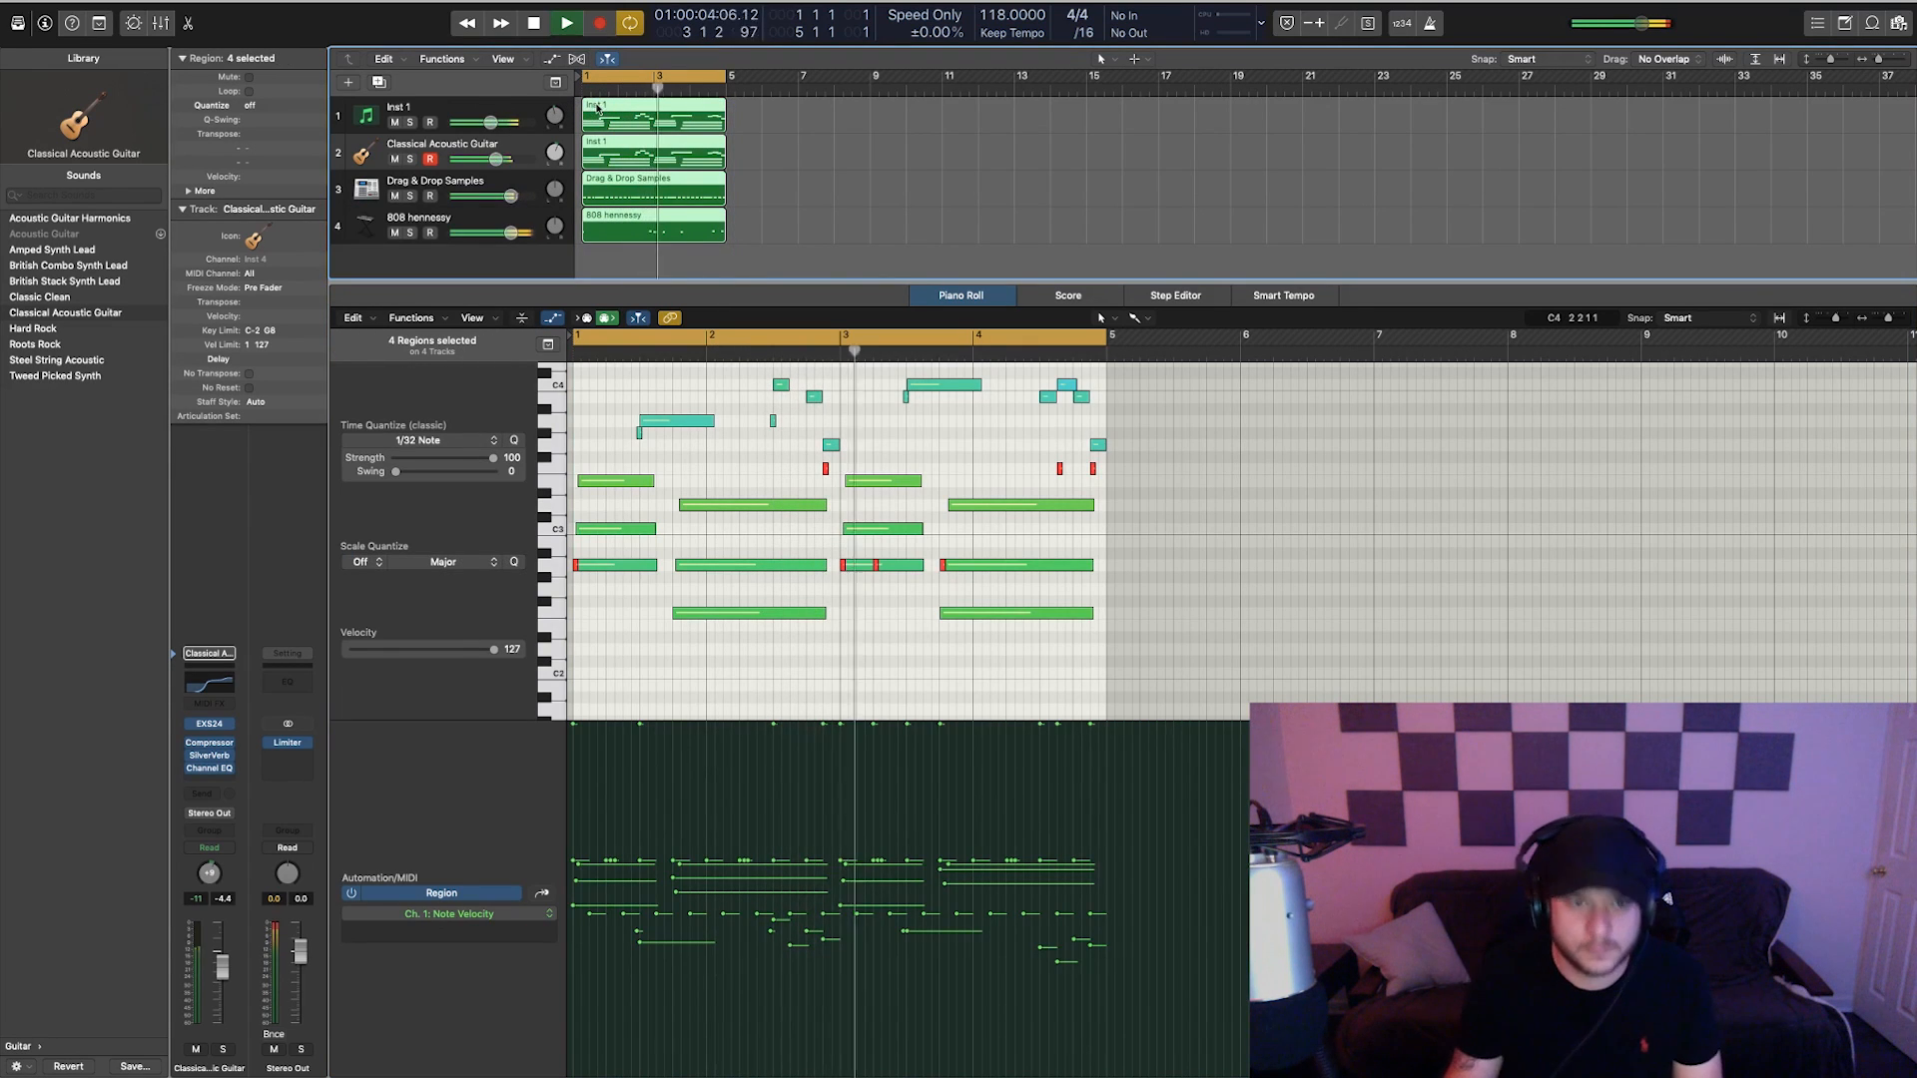
{"action": "left_click_drag", "start_coordinate": [603, 127], "coordinate": [740, 114]}
{"action": "left_click", "coordinate": [736, 262]}
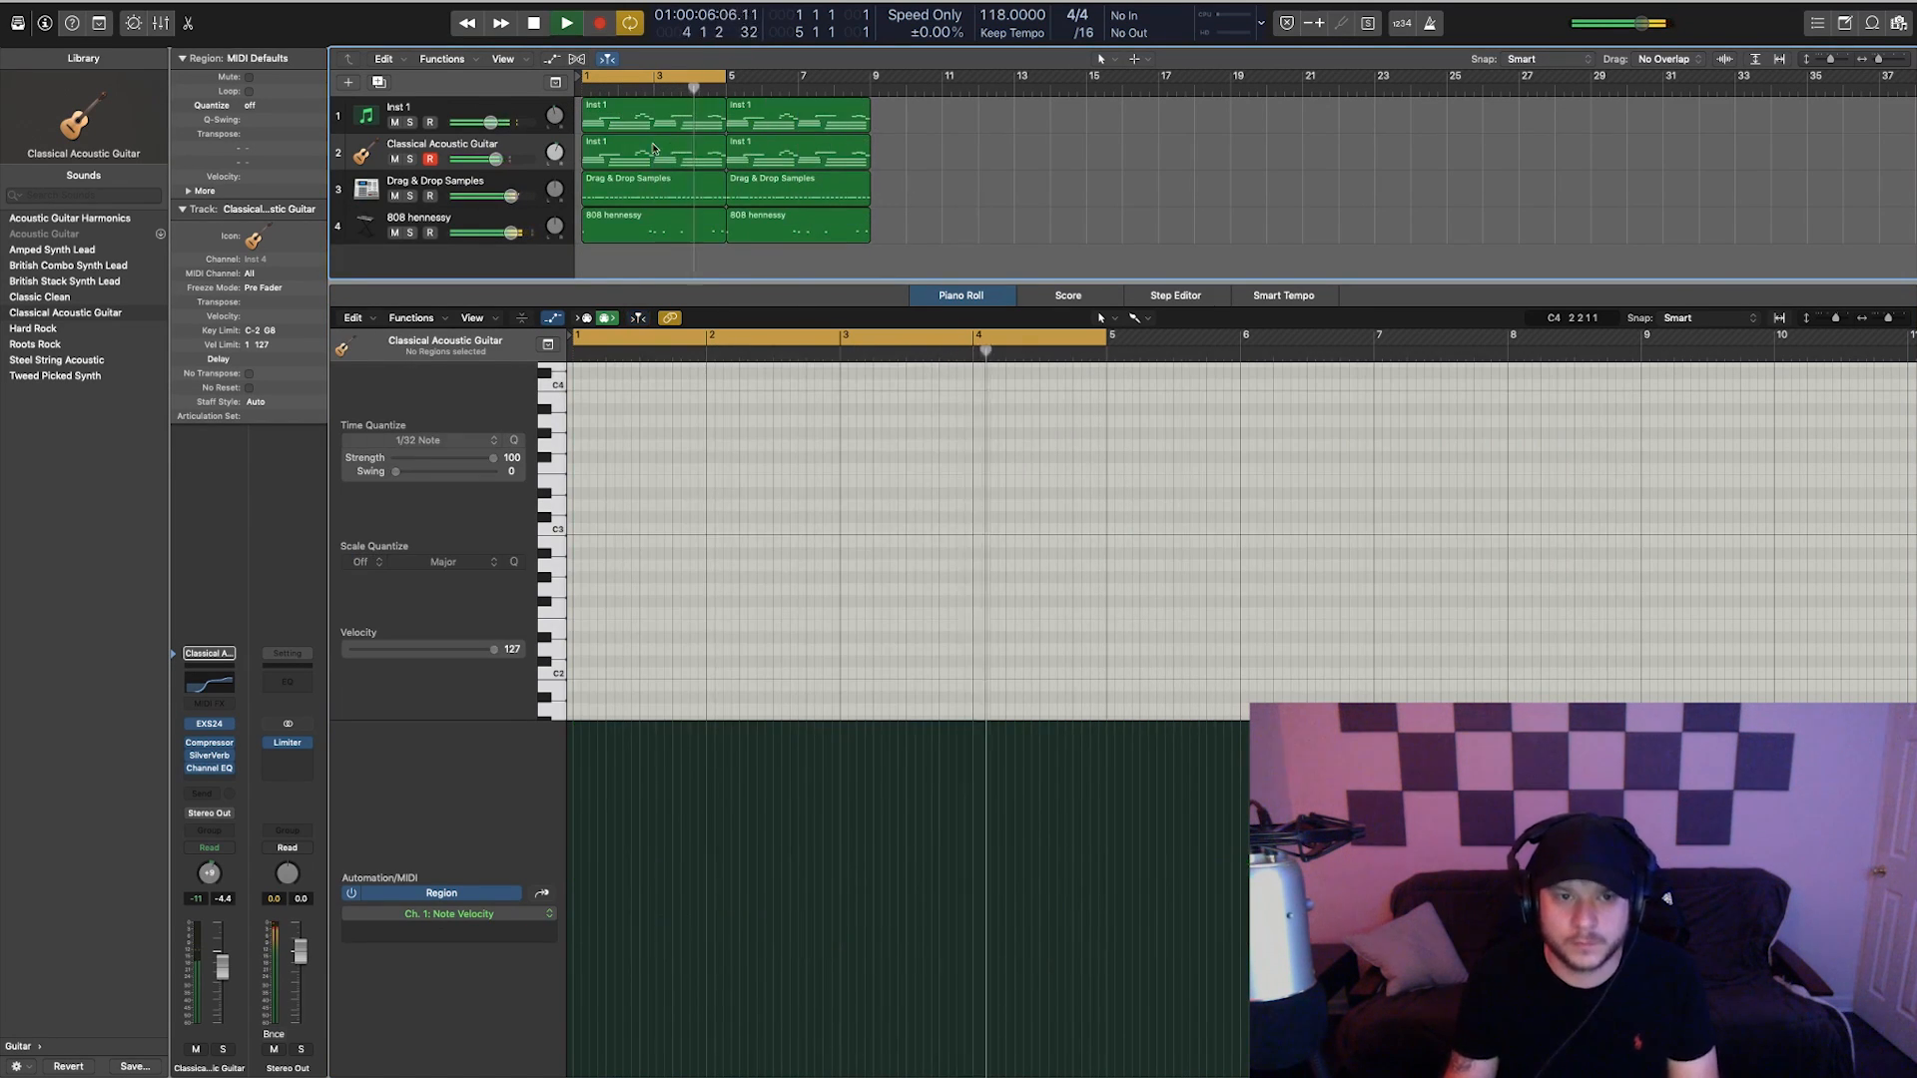
- Mute the Inst 1 track and raise the Classical Acoustic Guitar track's volume to 0.0 dB
{"action": "left_click", "coordinate": [395, 122]}
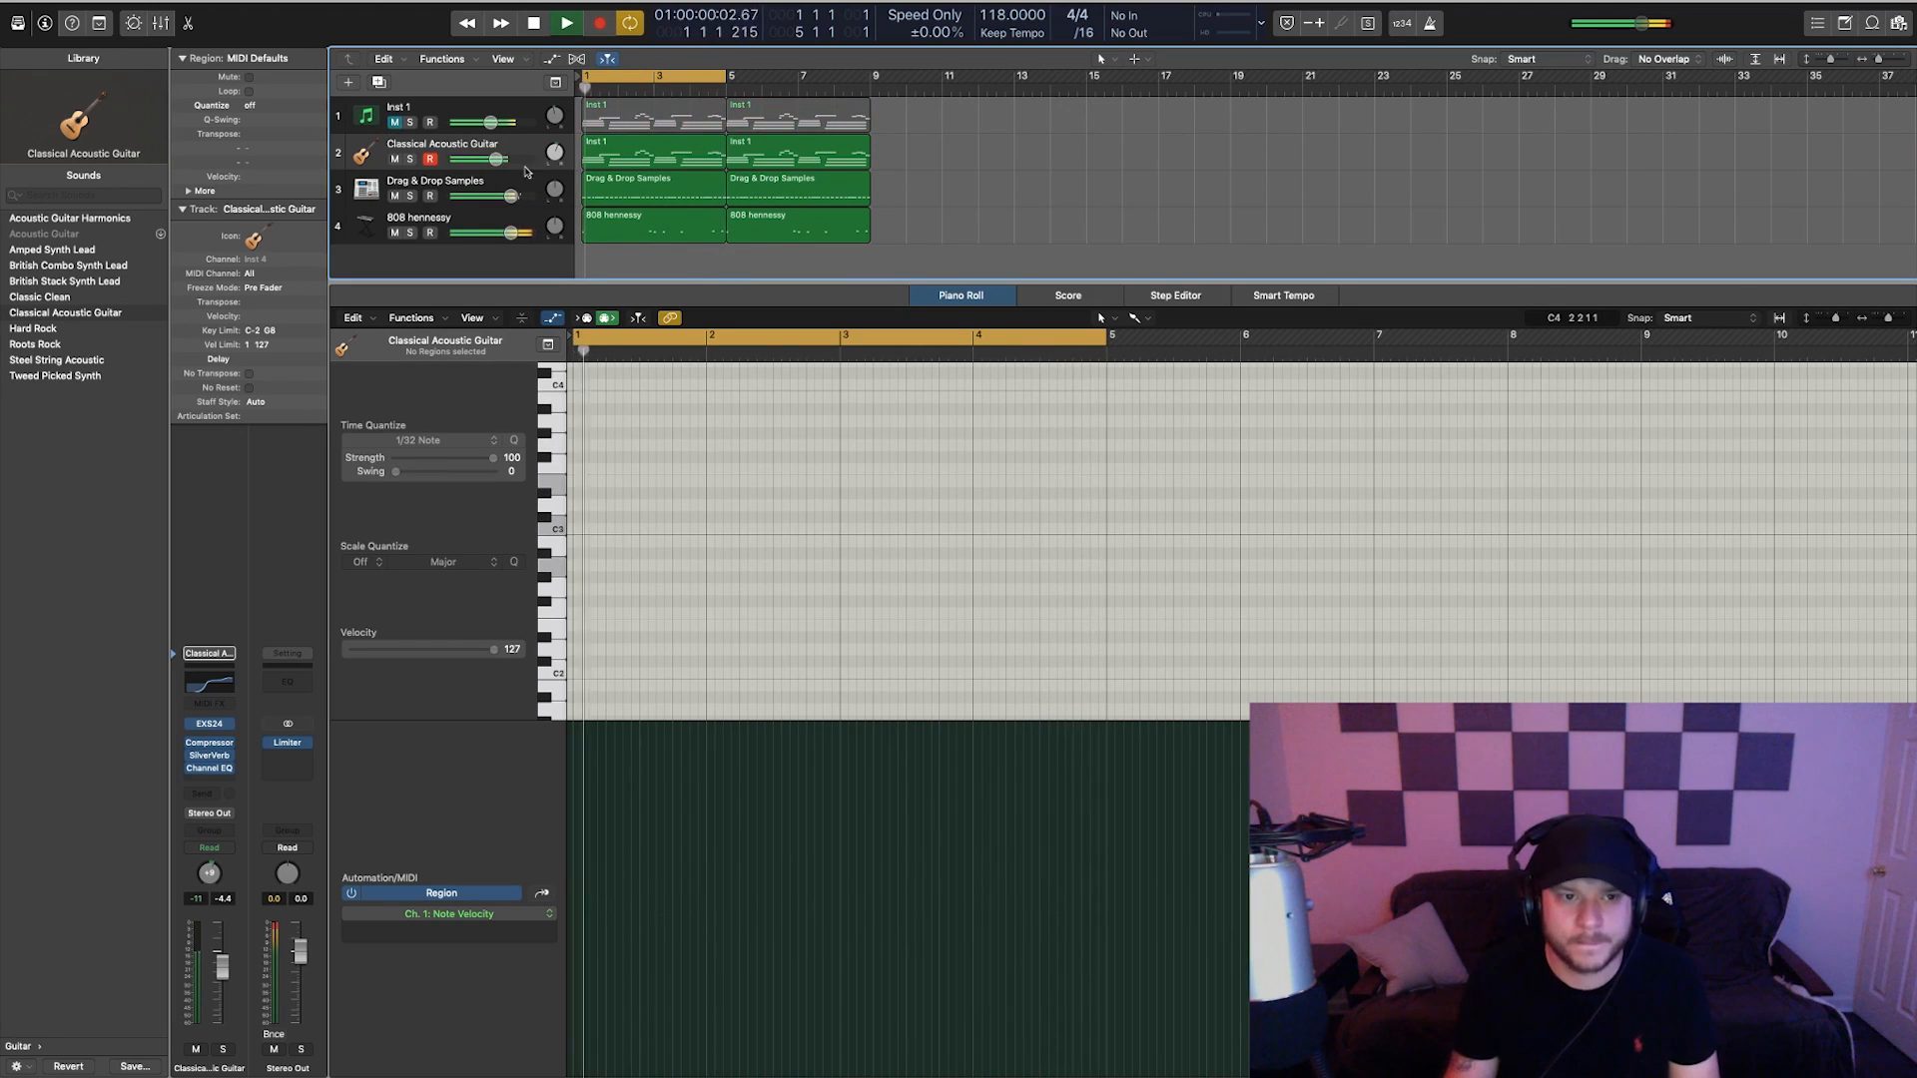
{"action": "mouse_move", "coordinate": [495, 159]}
{"action": "left_mouse_down"}
{"action": "mouse_move", "coordinate": [554, 152]}
{"action": "mouse_move", "coordinate": [512, 159]}
{"action": "left_mouse_up"}
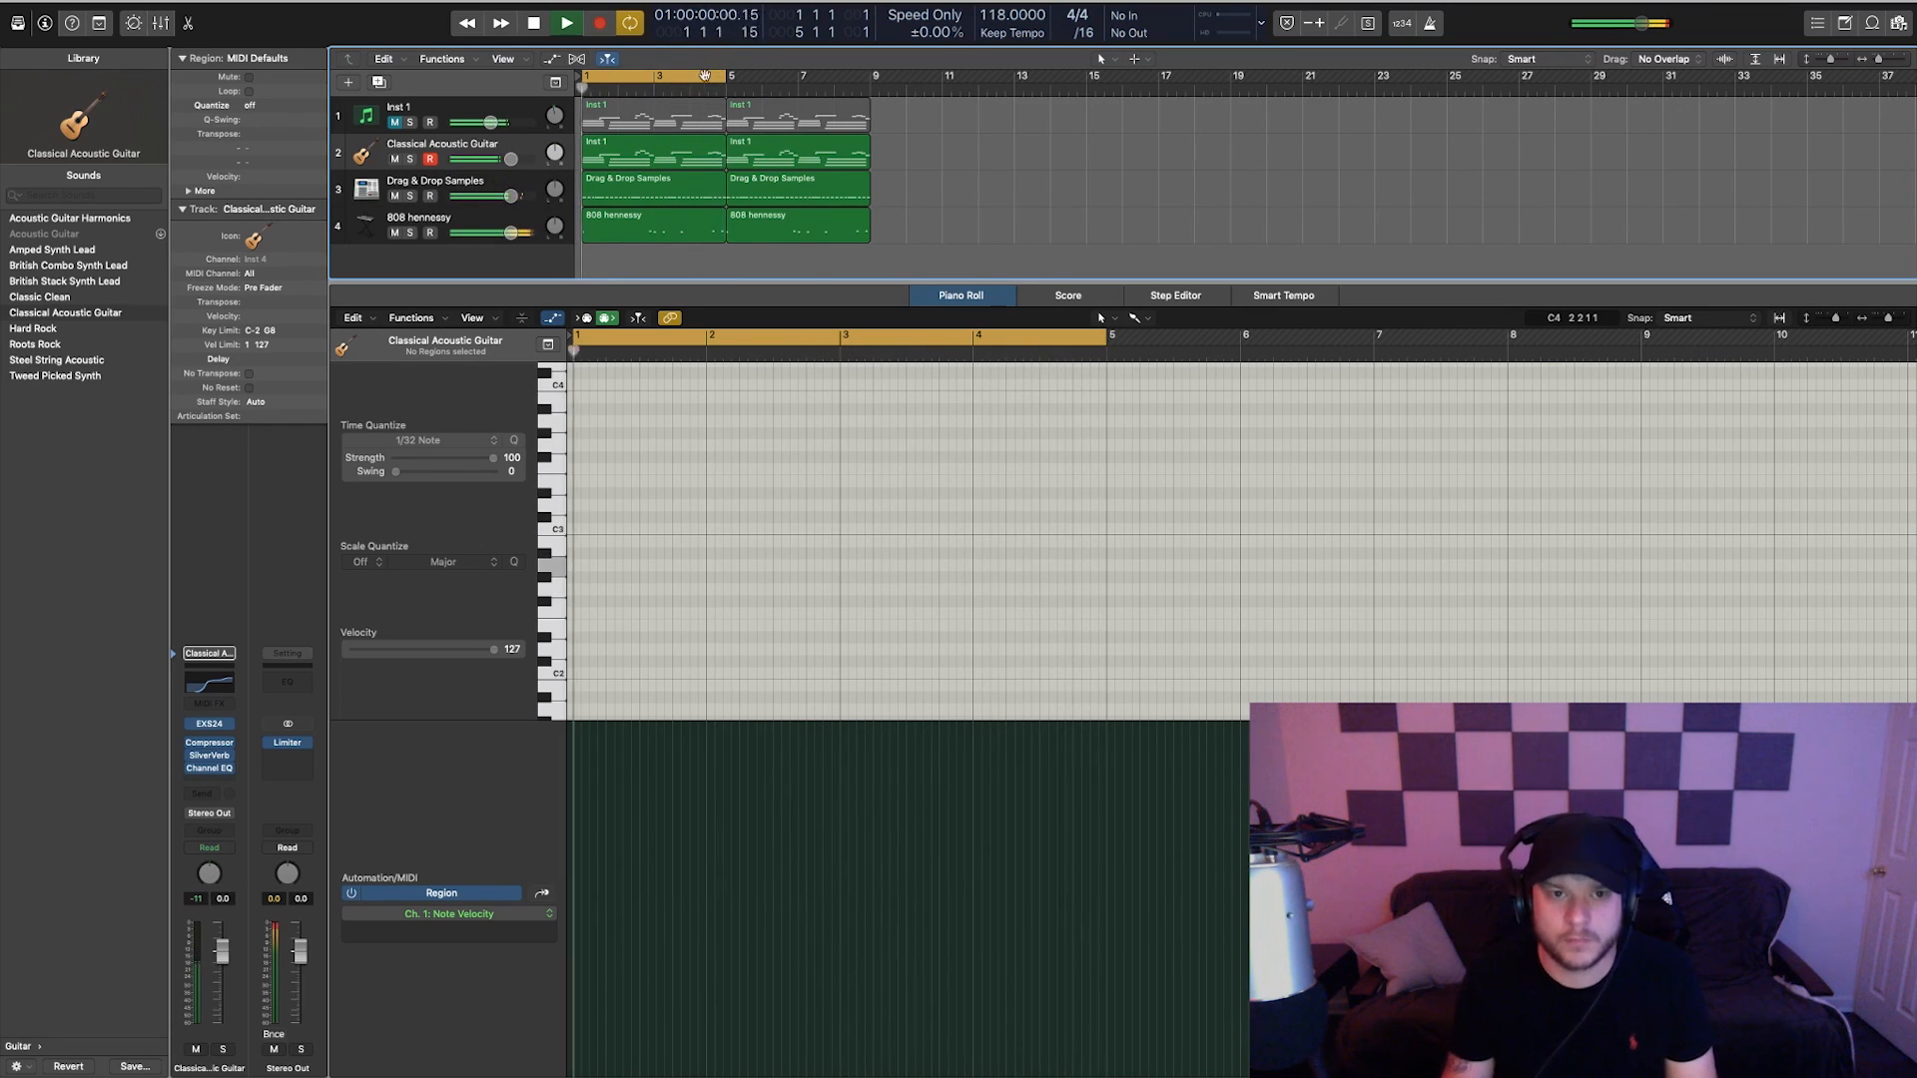
- Open the second Drag & Drop Samples region for editing and set the cycle range from bar 5 to bar 9
{"action": "left_click", "coordinate": [868, 80]}
{"action": "left_click", "coordinate": [868, 80]}
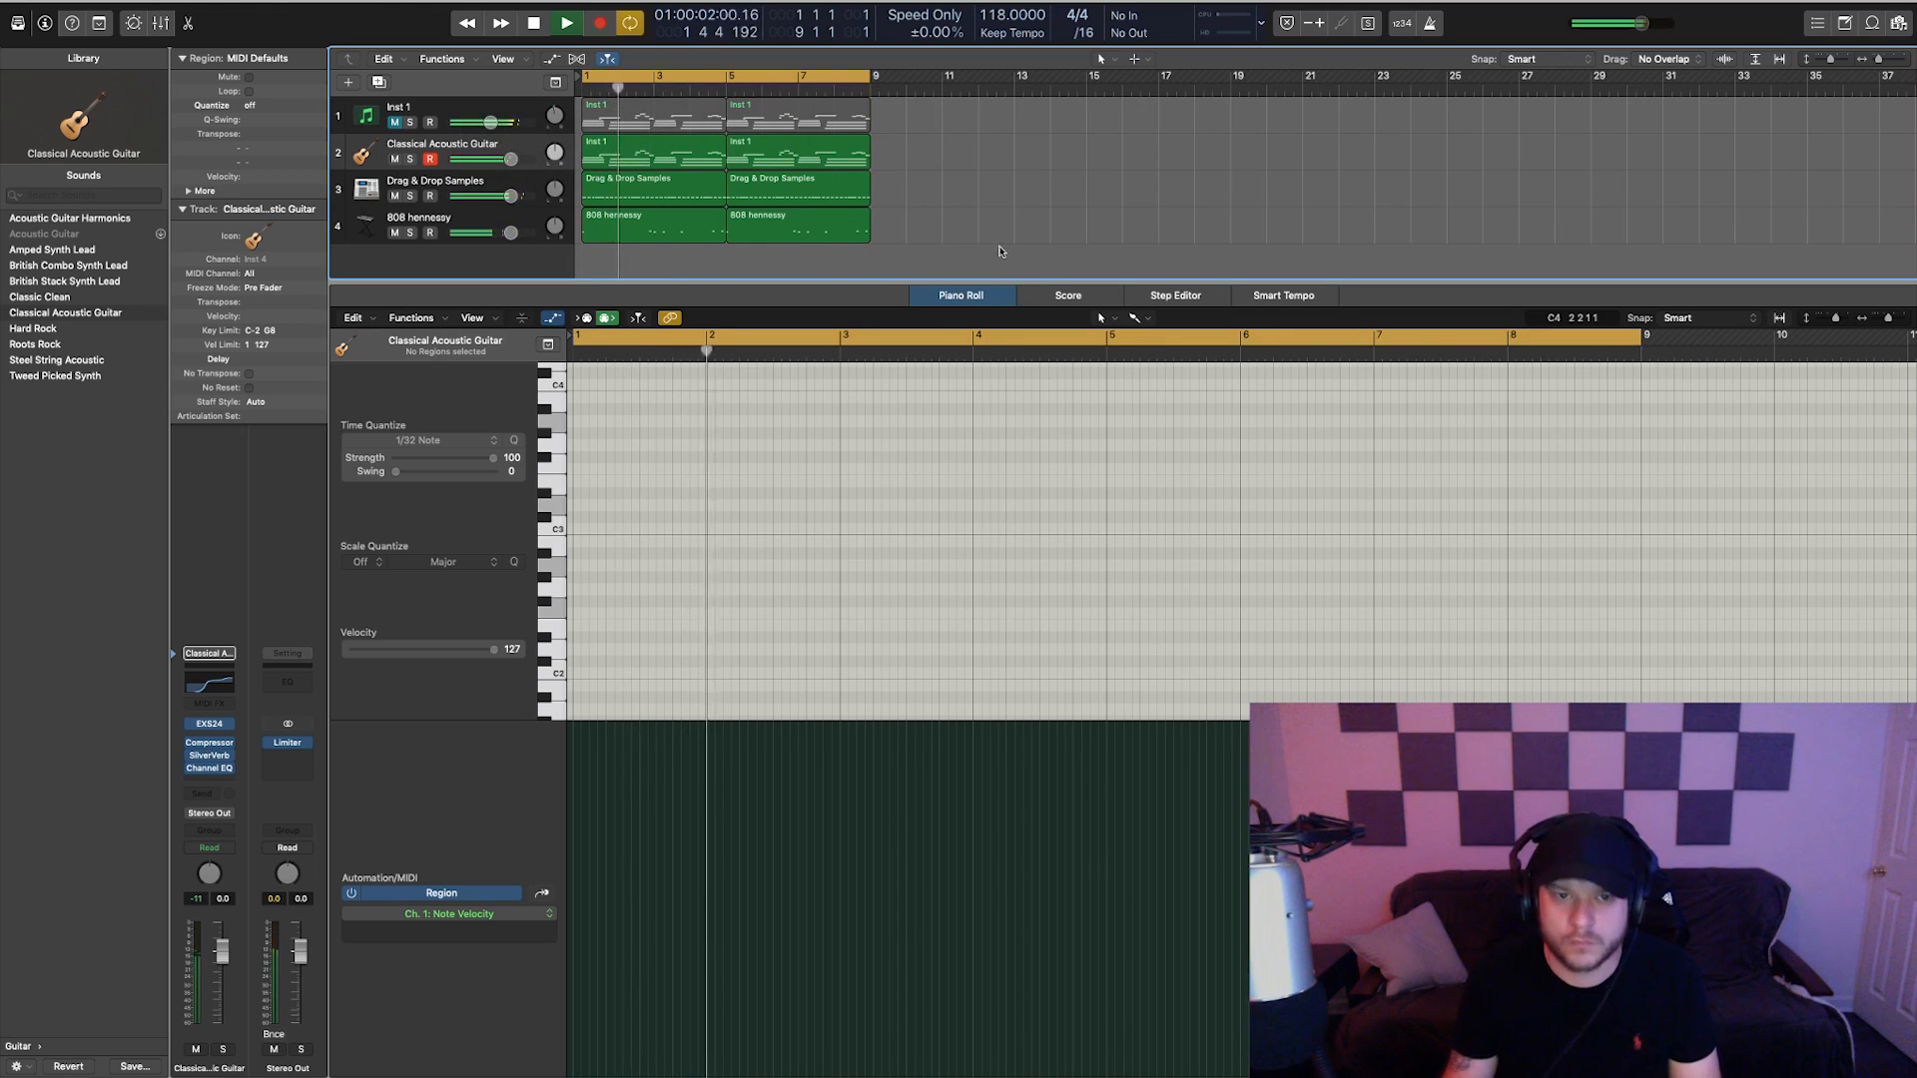
{"action": "left_click", "coordinate": [954, 231], "text": "ctrl+alt"}
{"action": "left_click", "coordinate": [954, 231], "text": "ctrl+alt"}
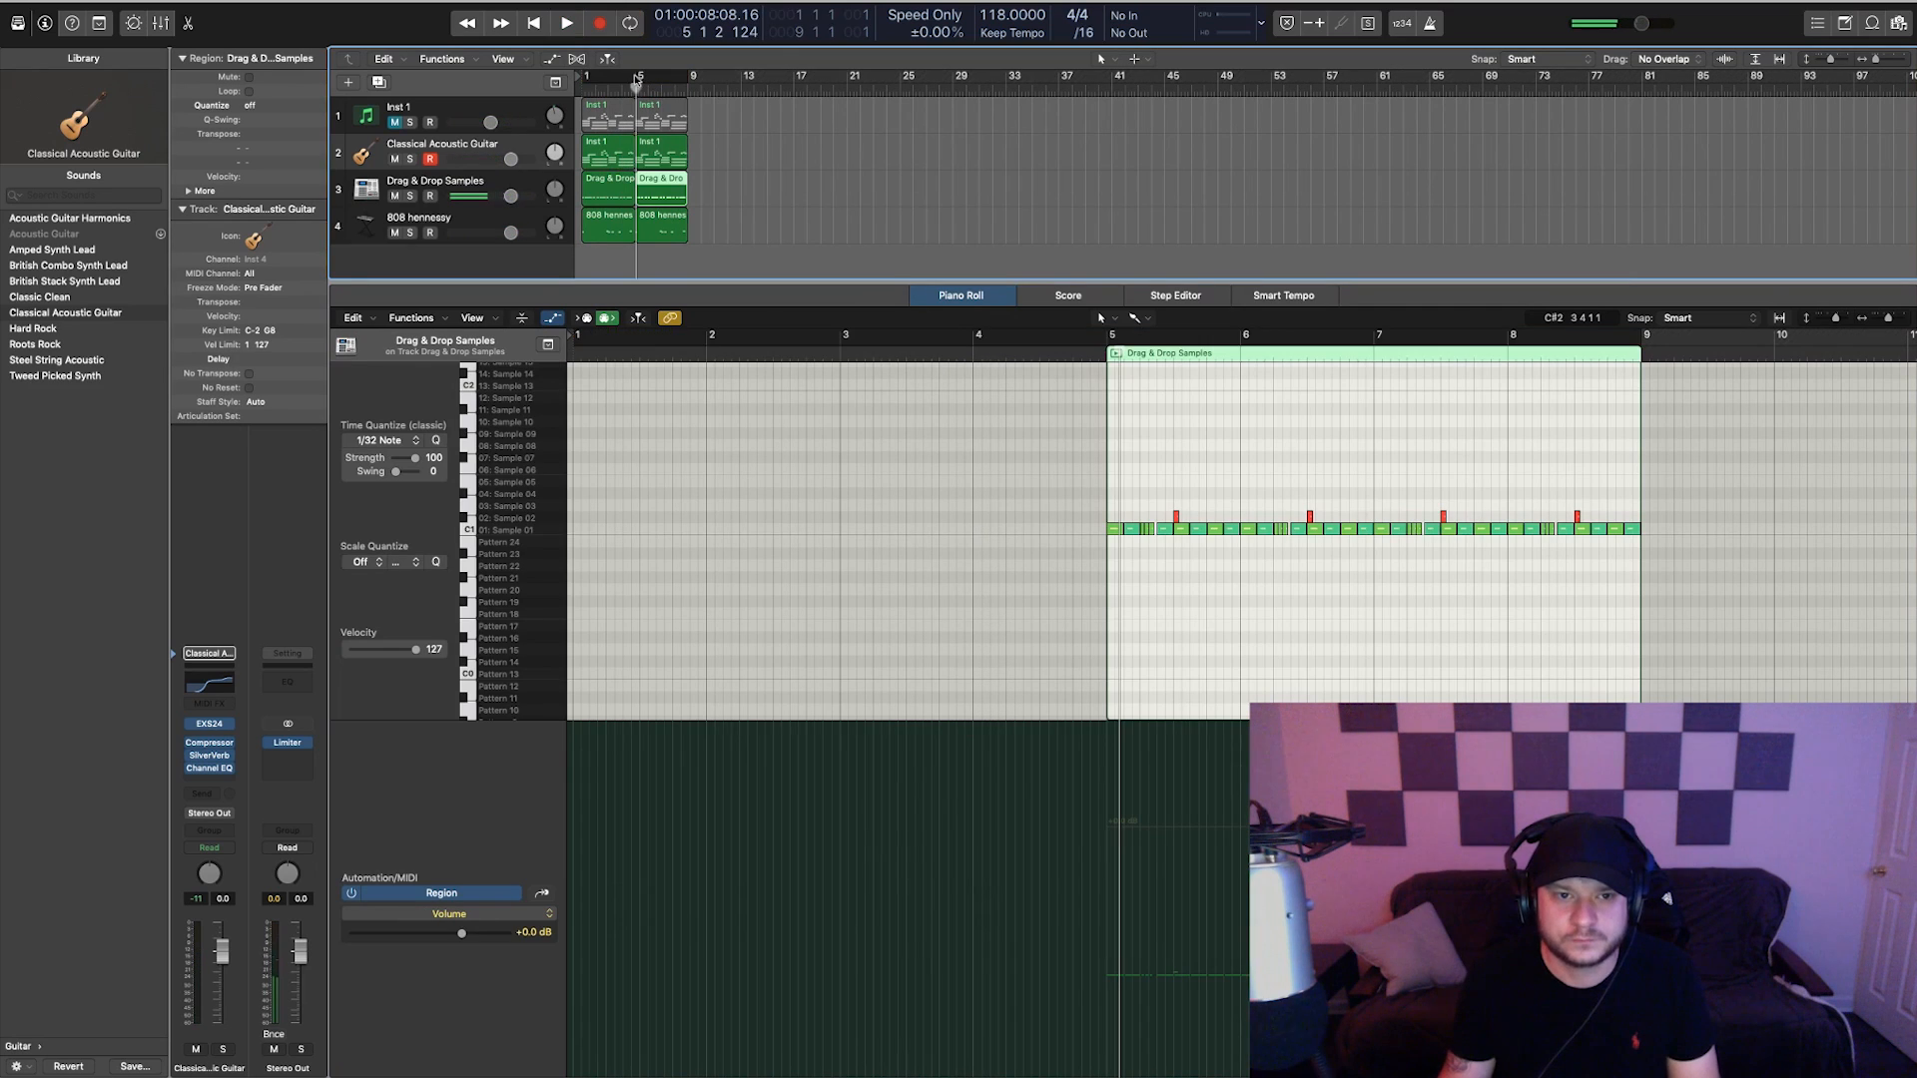
{"action": "left_click_drag", "start_coordinate": [636, 78], "coordinate": [689, 77]}
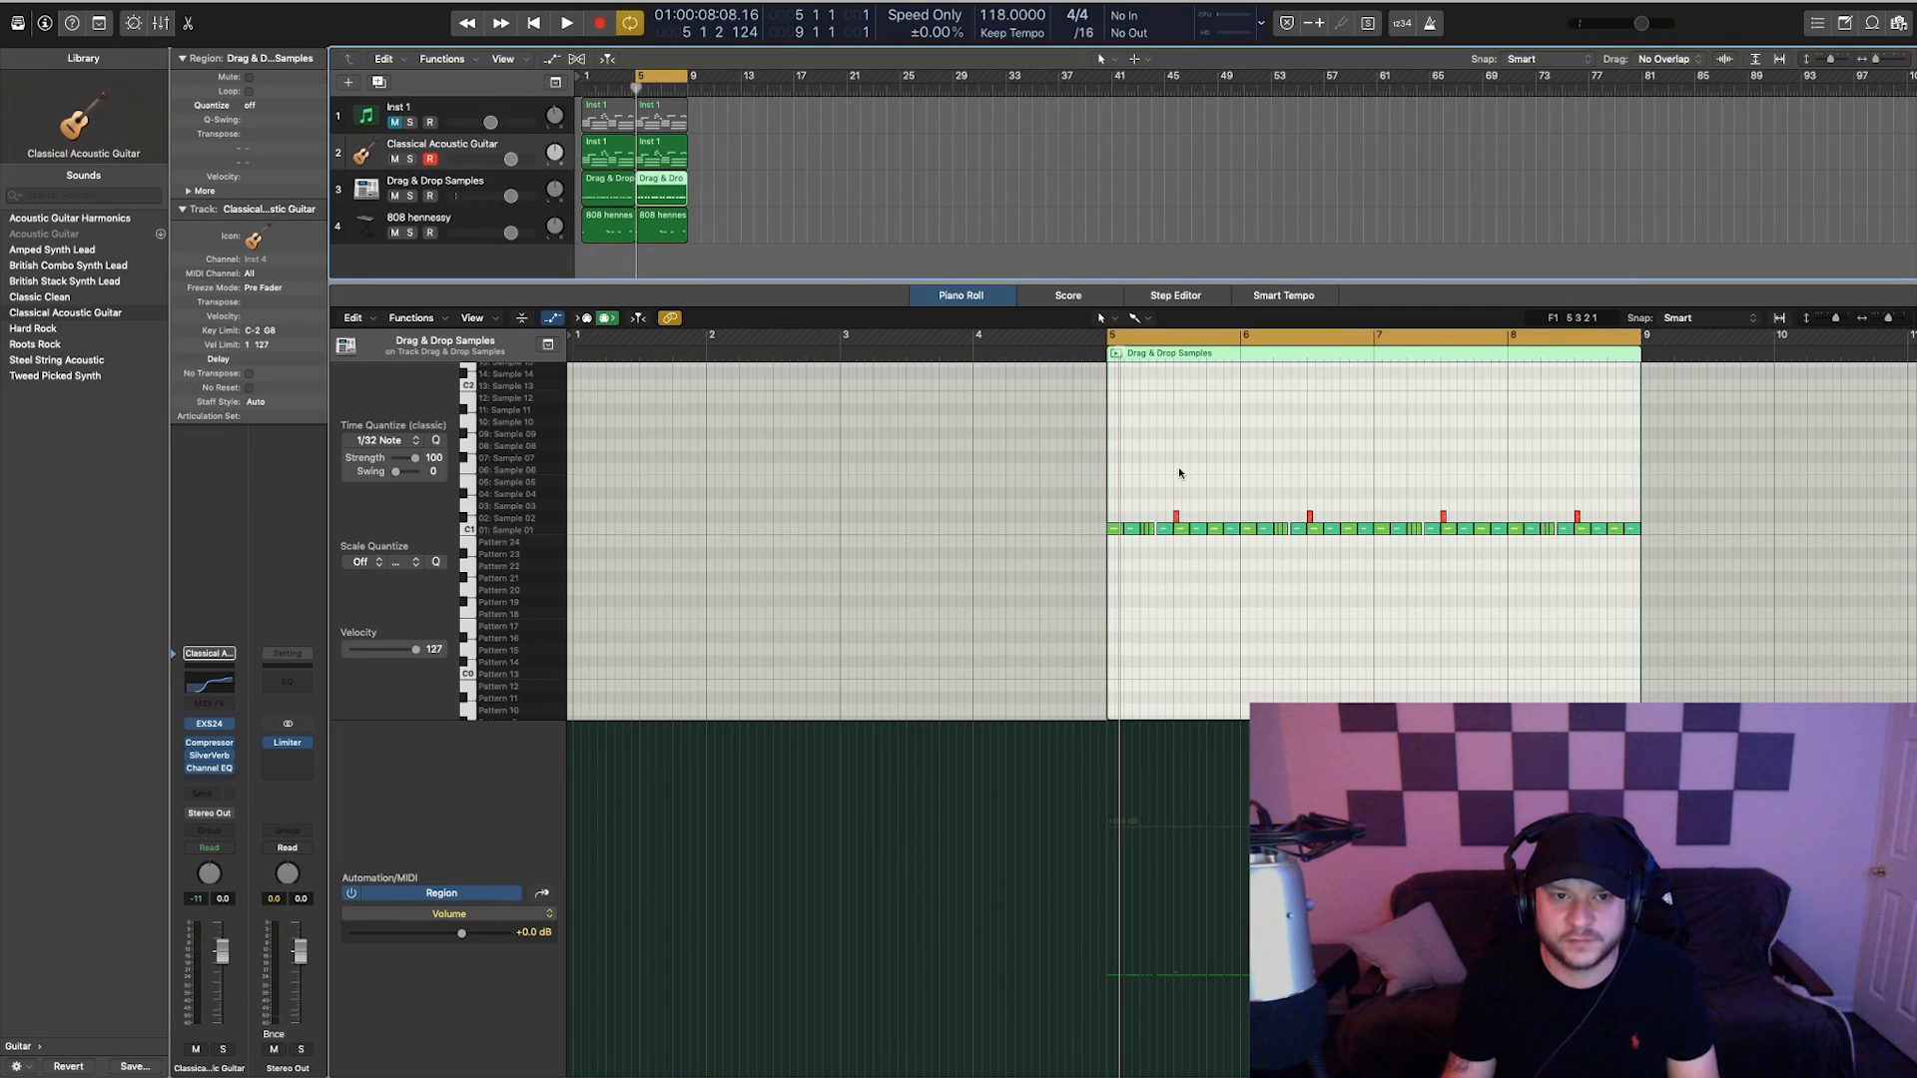
- Add Sample 03 hits at the start of bar 5 and halfway through beat 4 of bar 6, checking them in playback
{"action": "left_click", "coordinate": [1109, 505]}
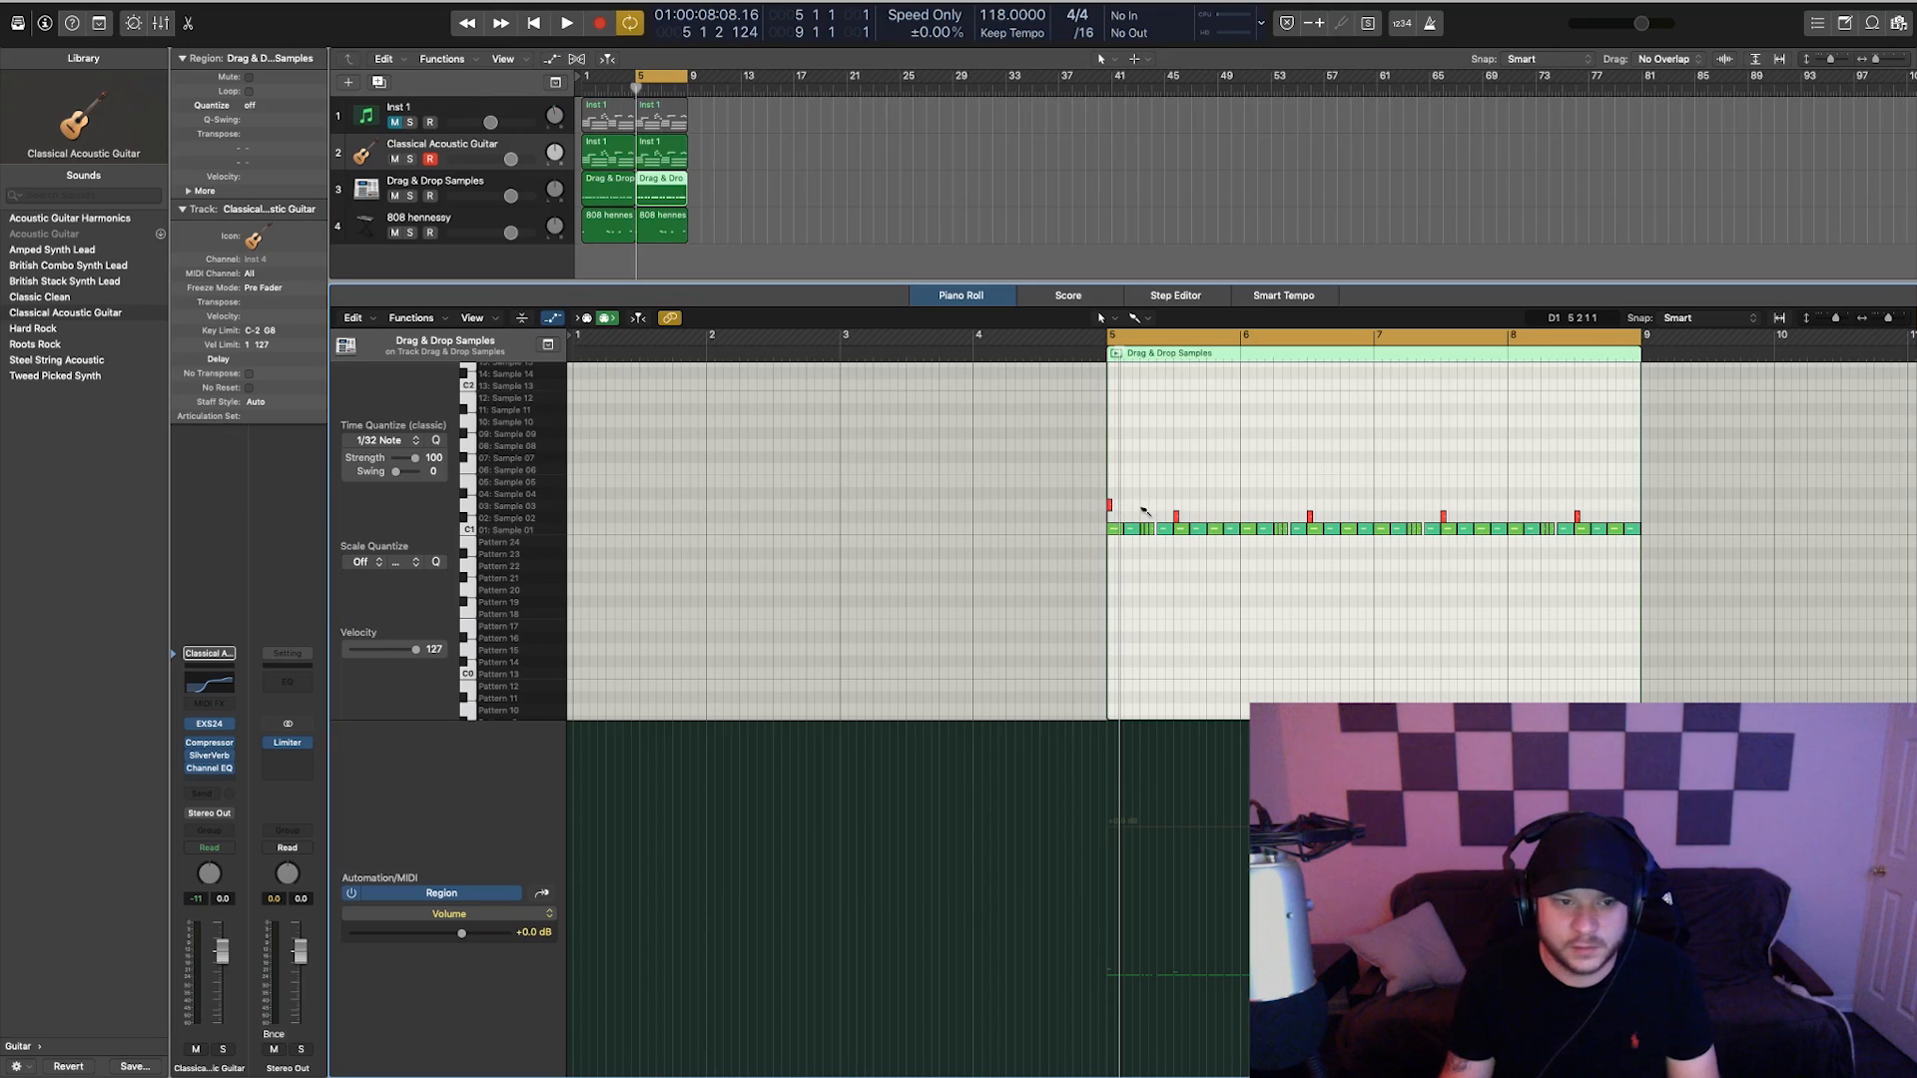
{"action": "left_click", "coordinate": [1107, 516]}
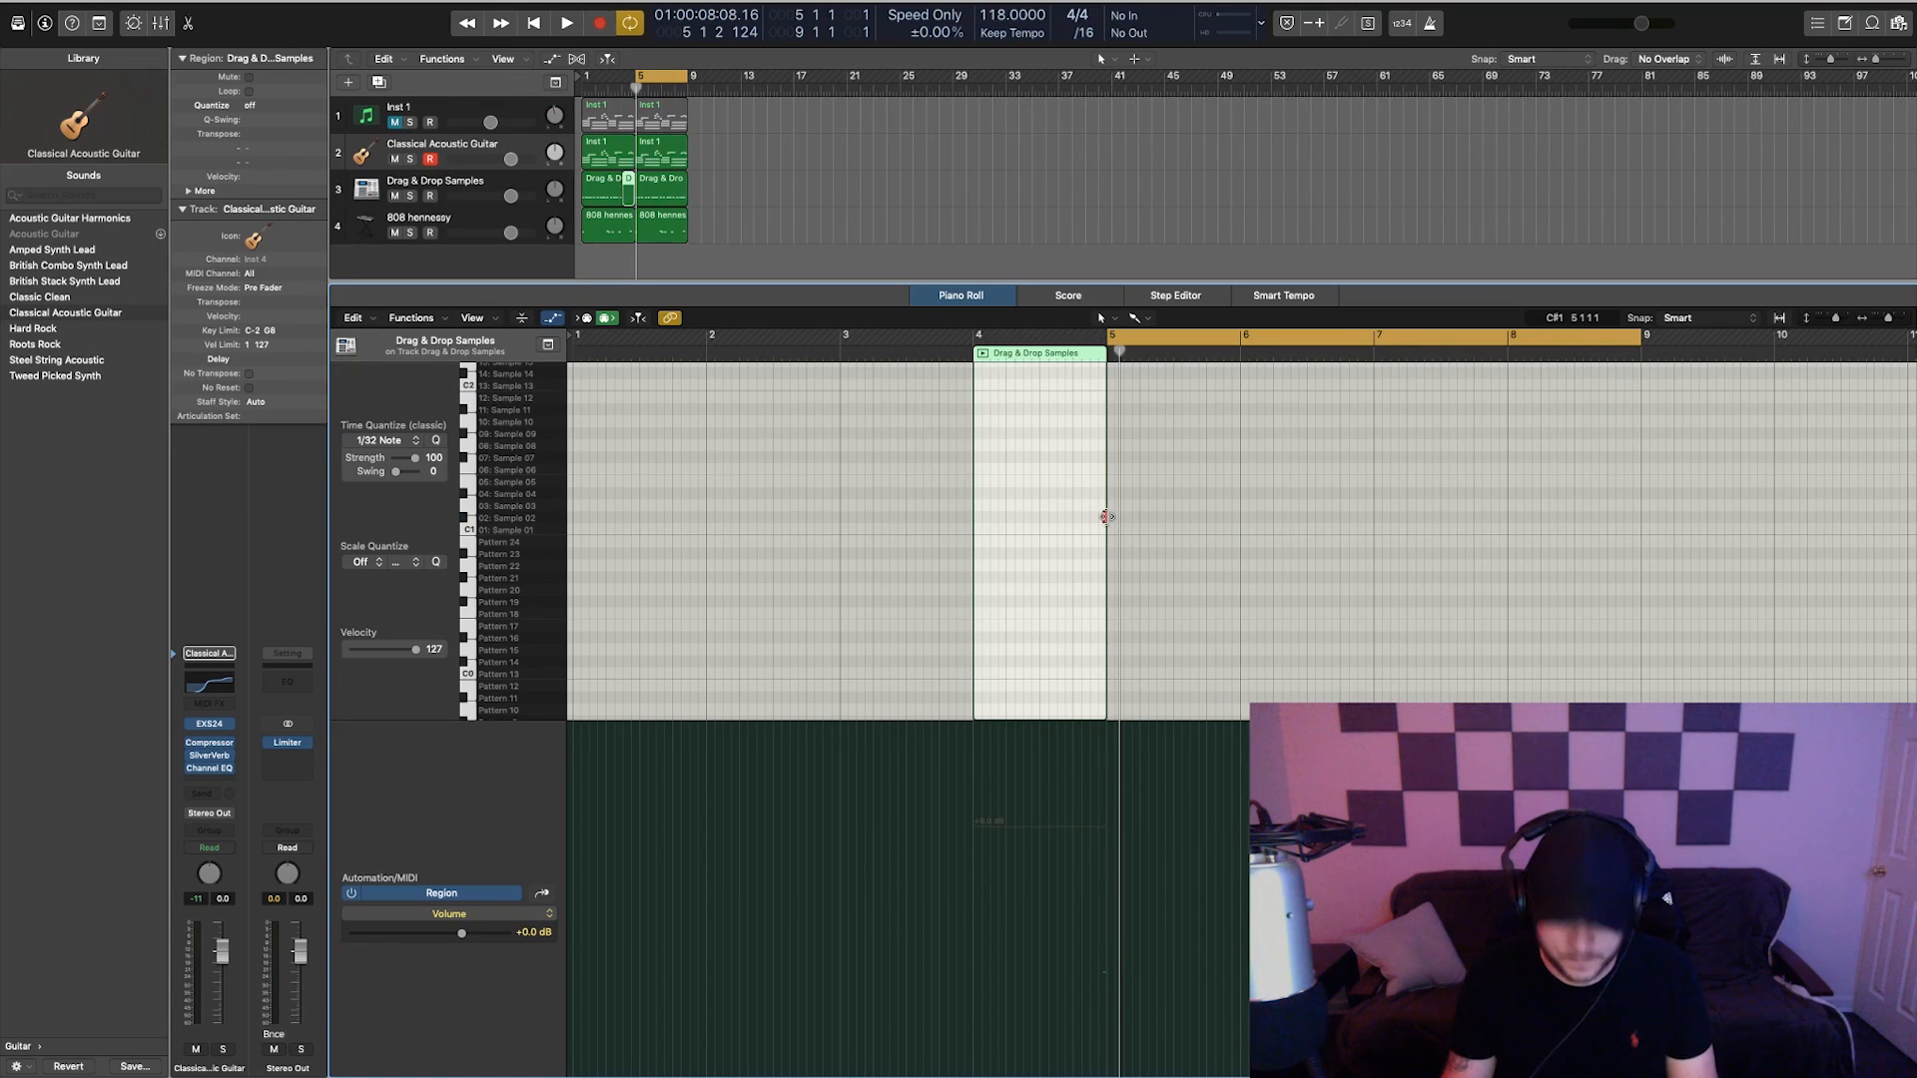
{"action": "left_click", "coordinate": [1118, 517]}
{"action": "left_click", "coordinate": [1113, 504]}
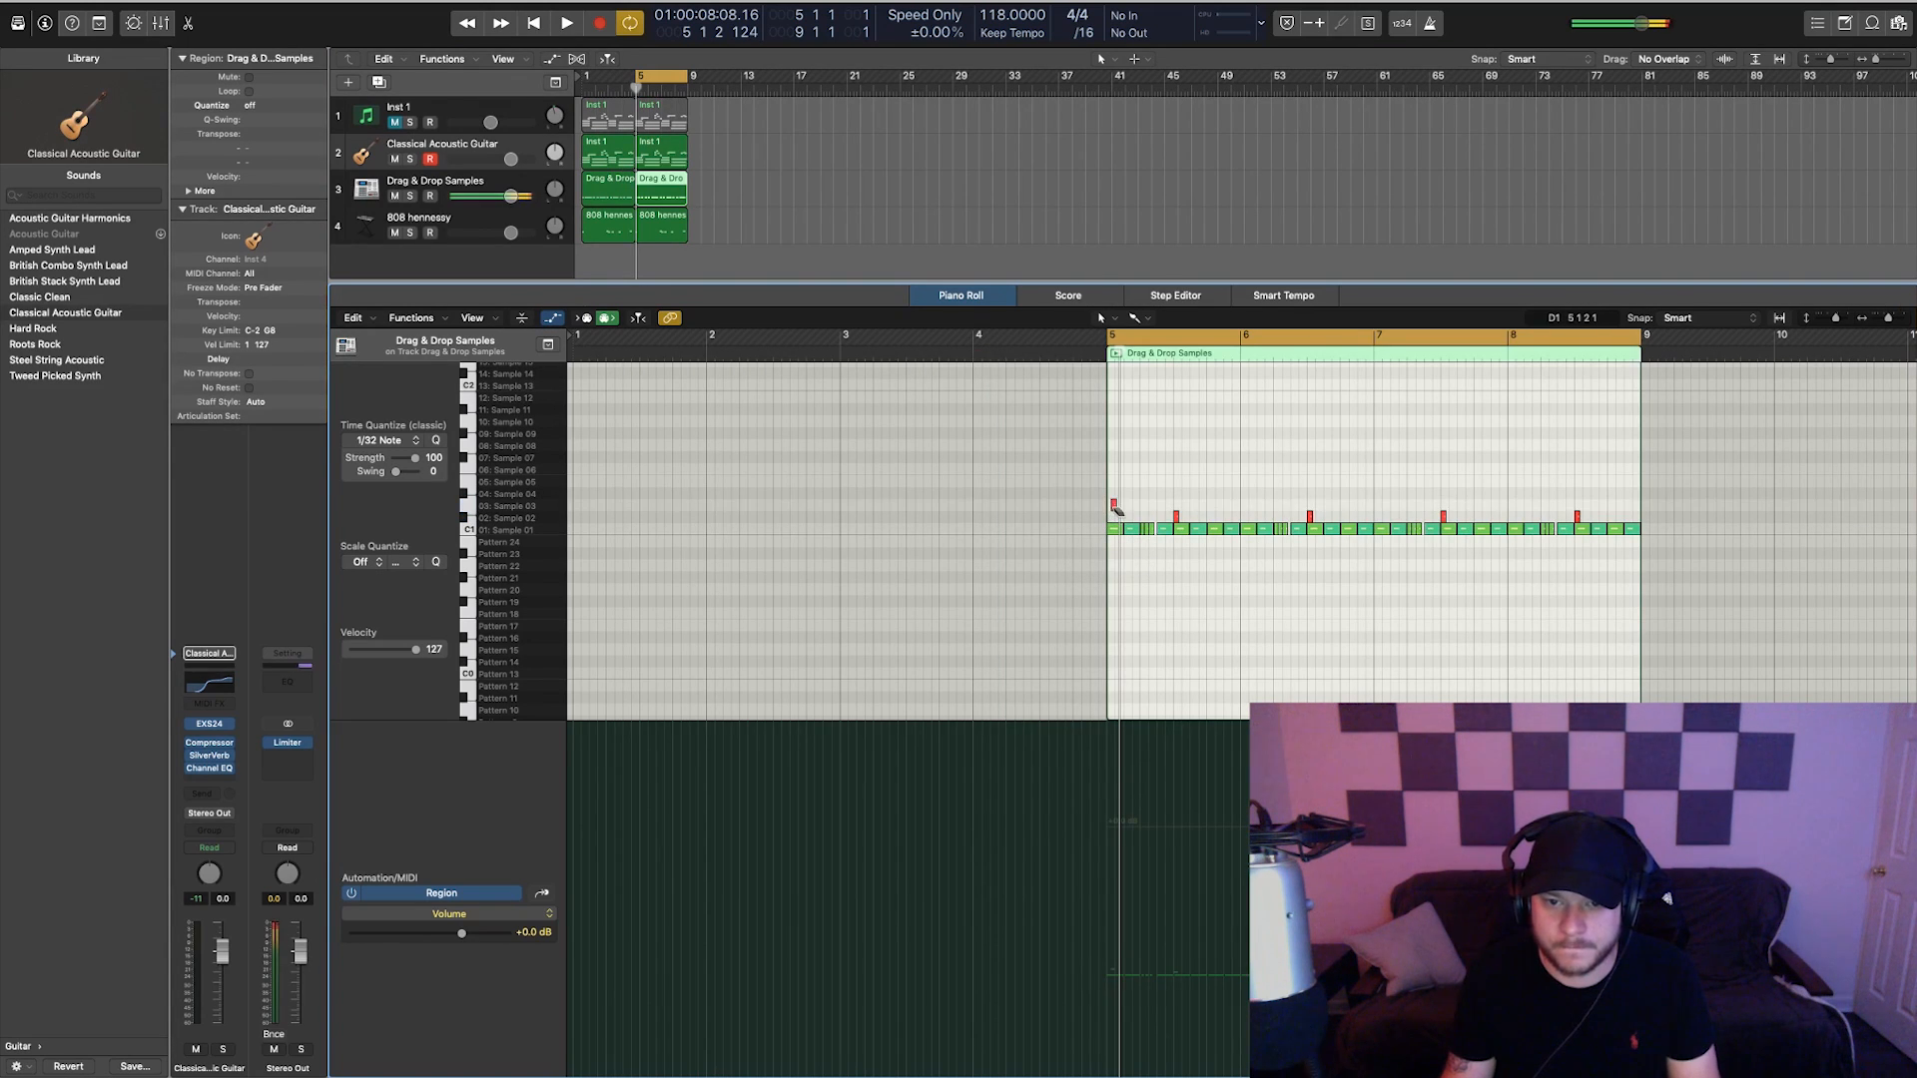
{"action": "key", "text": "space"}
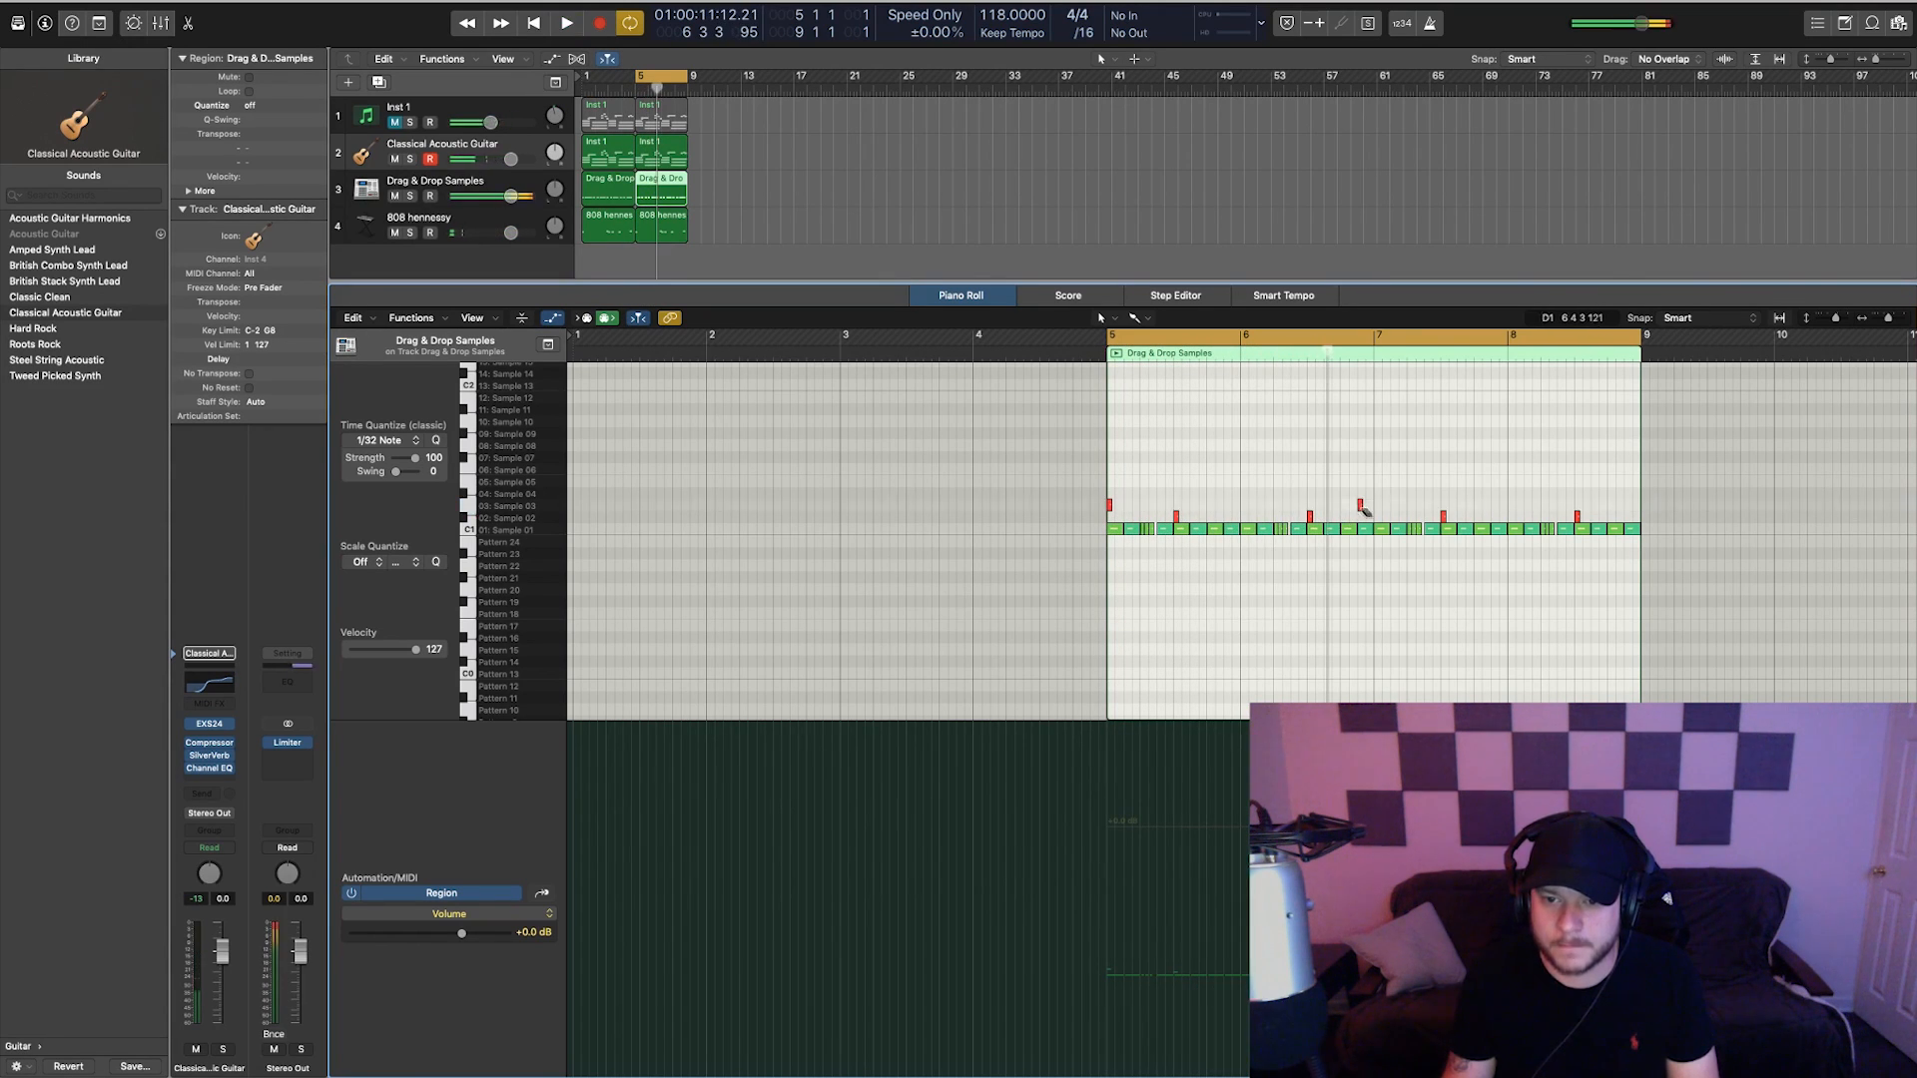
{"action": "key", "text": "space"}
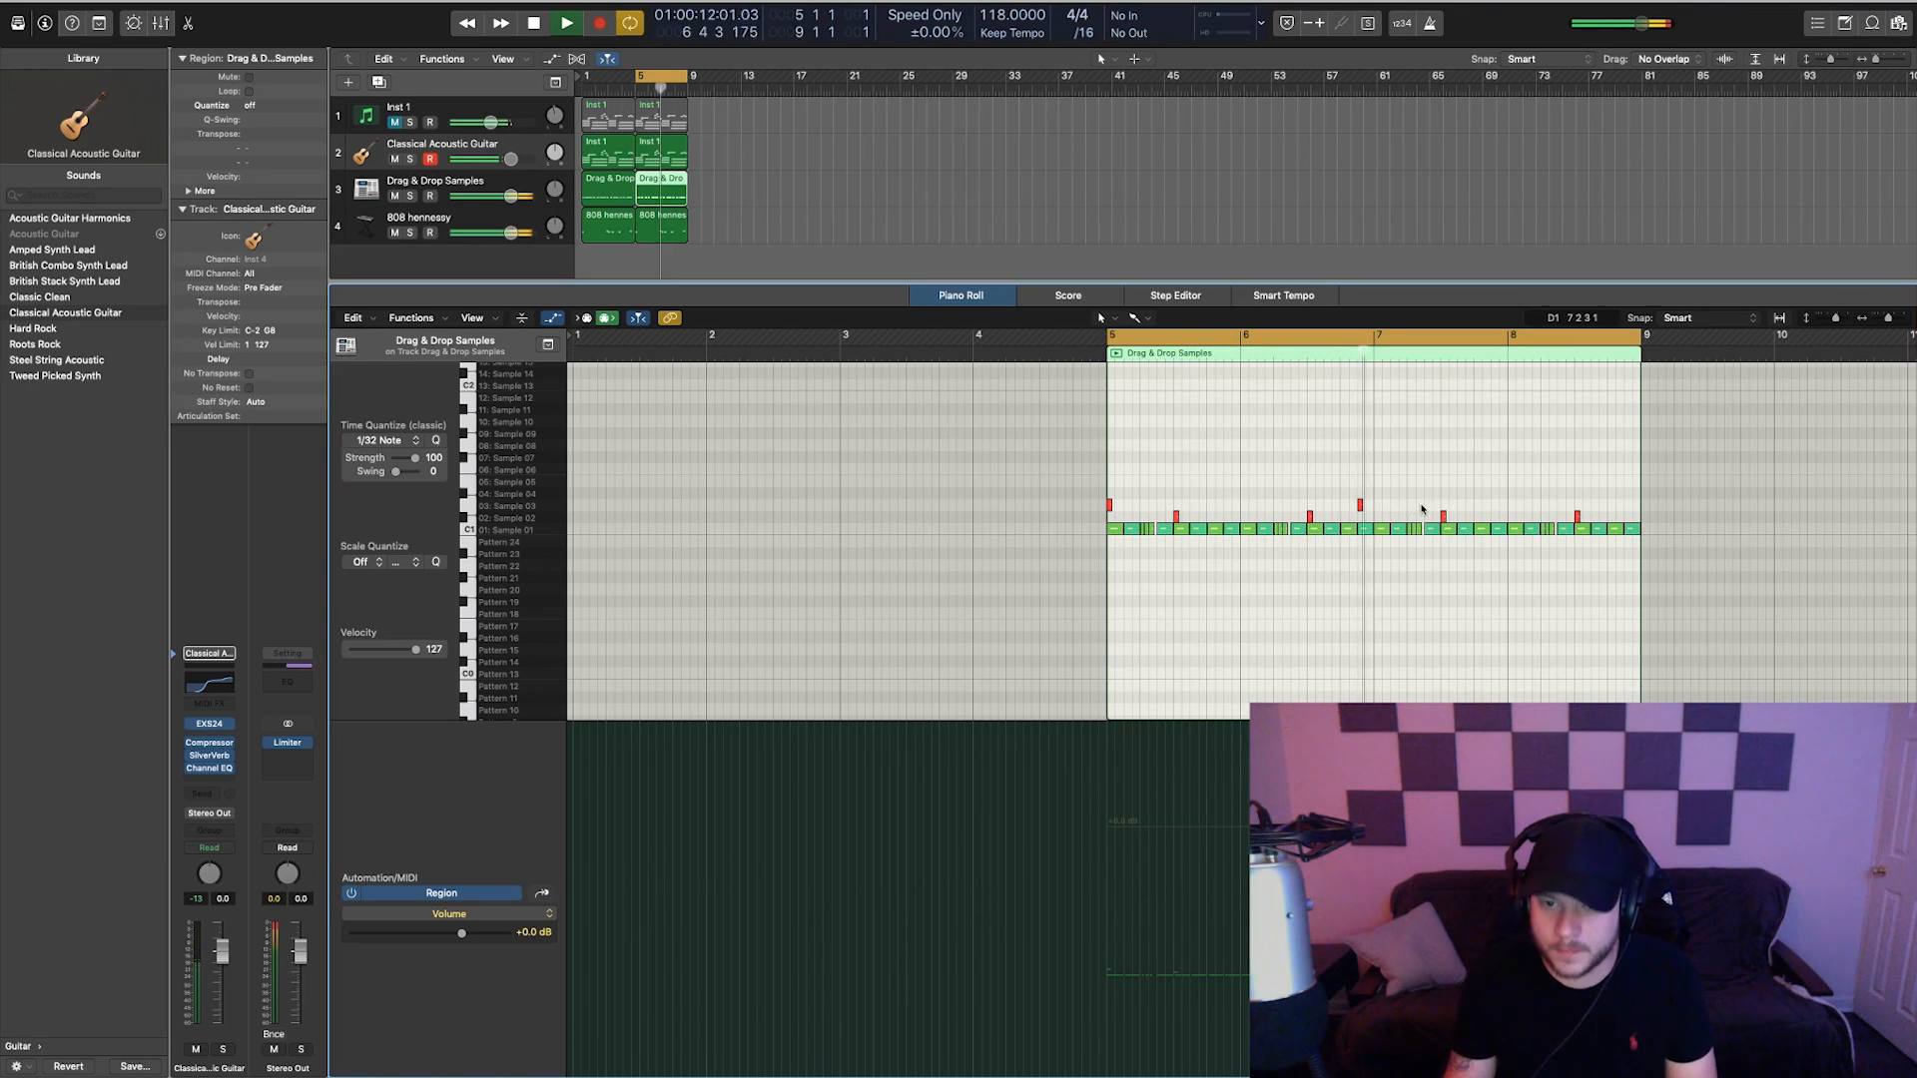
- Add Sample 03 hits on beats 1 and 2 of bar 7, and try another on beat 3
{"action": "left_click", "coordinate": [1377, 505]}
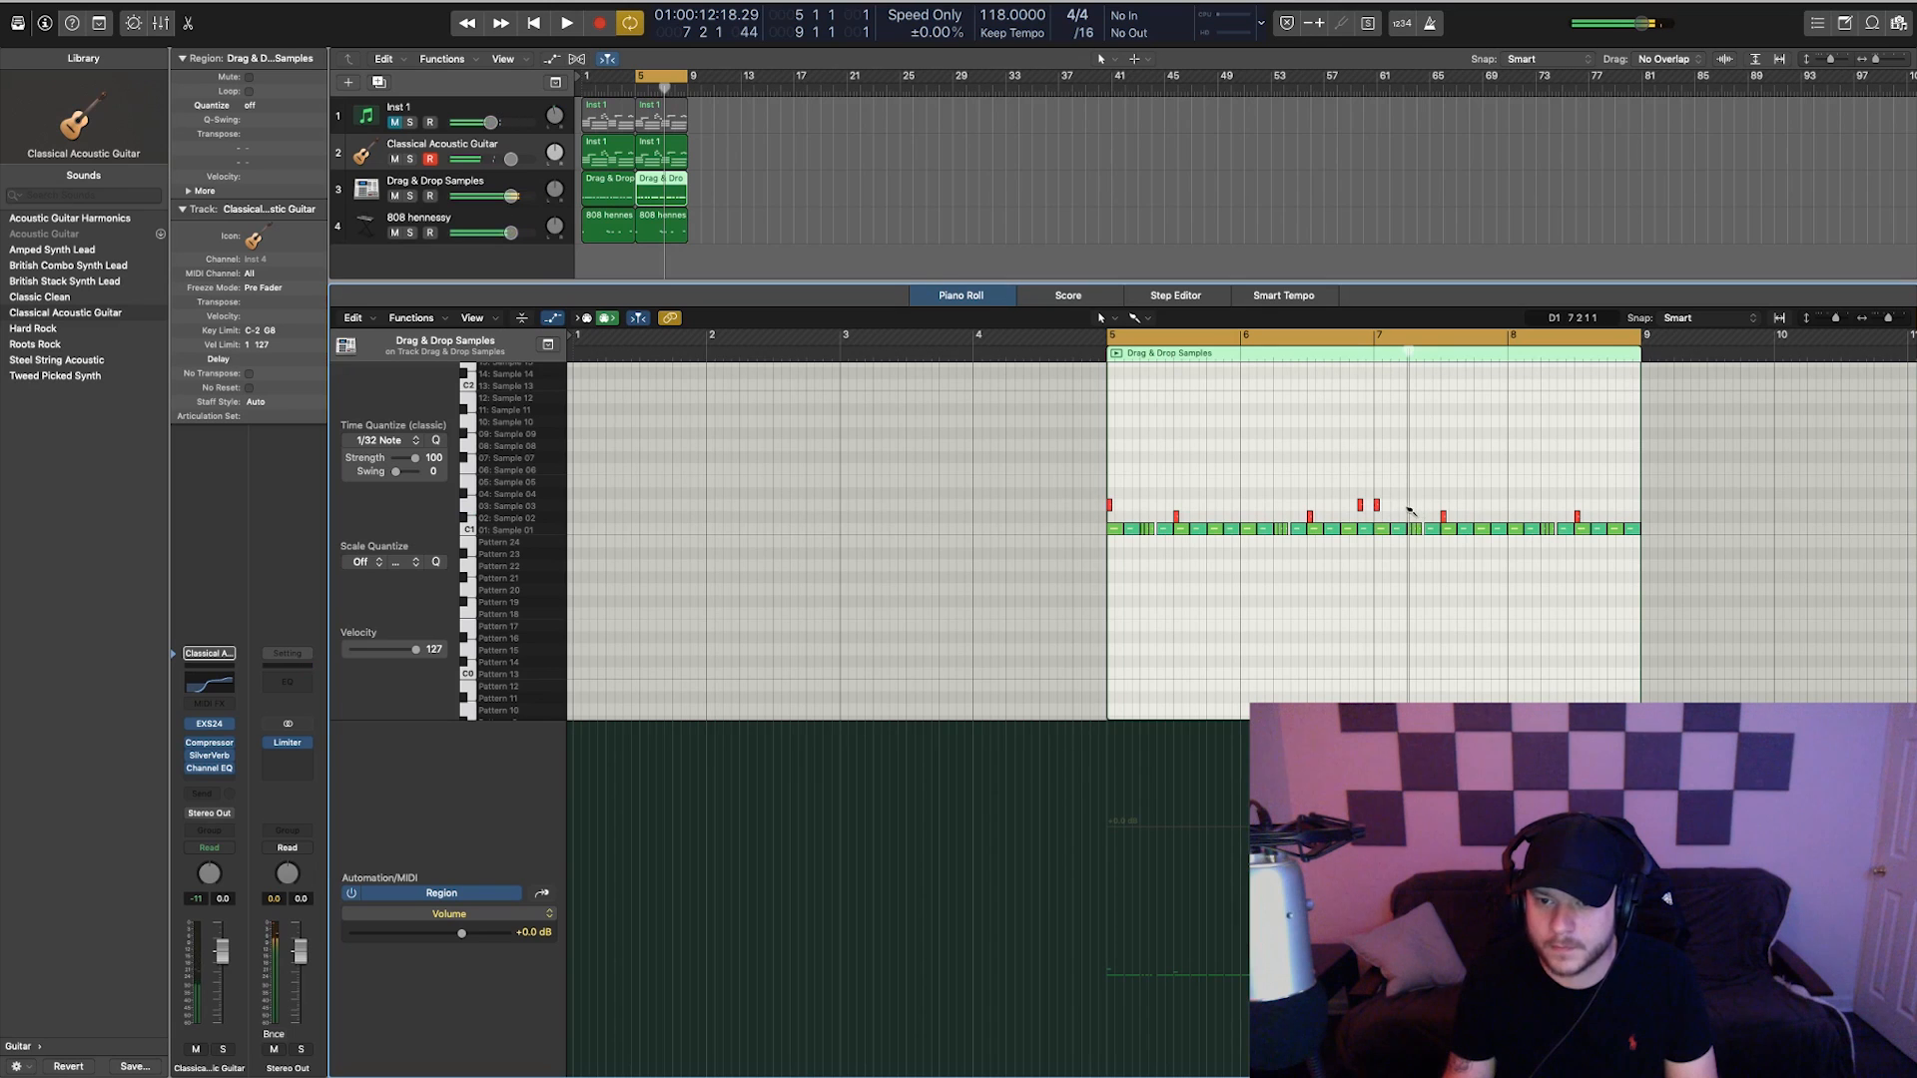
{"action": "key", "text": "space"}
{"action": "left_click", "coordinate": [1447, 506]}
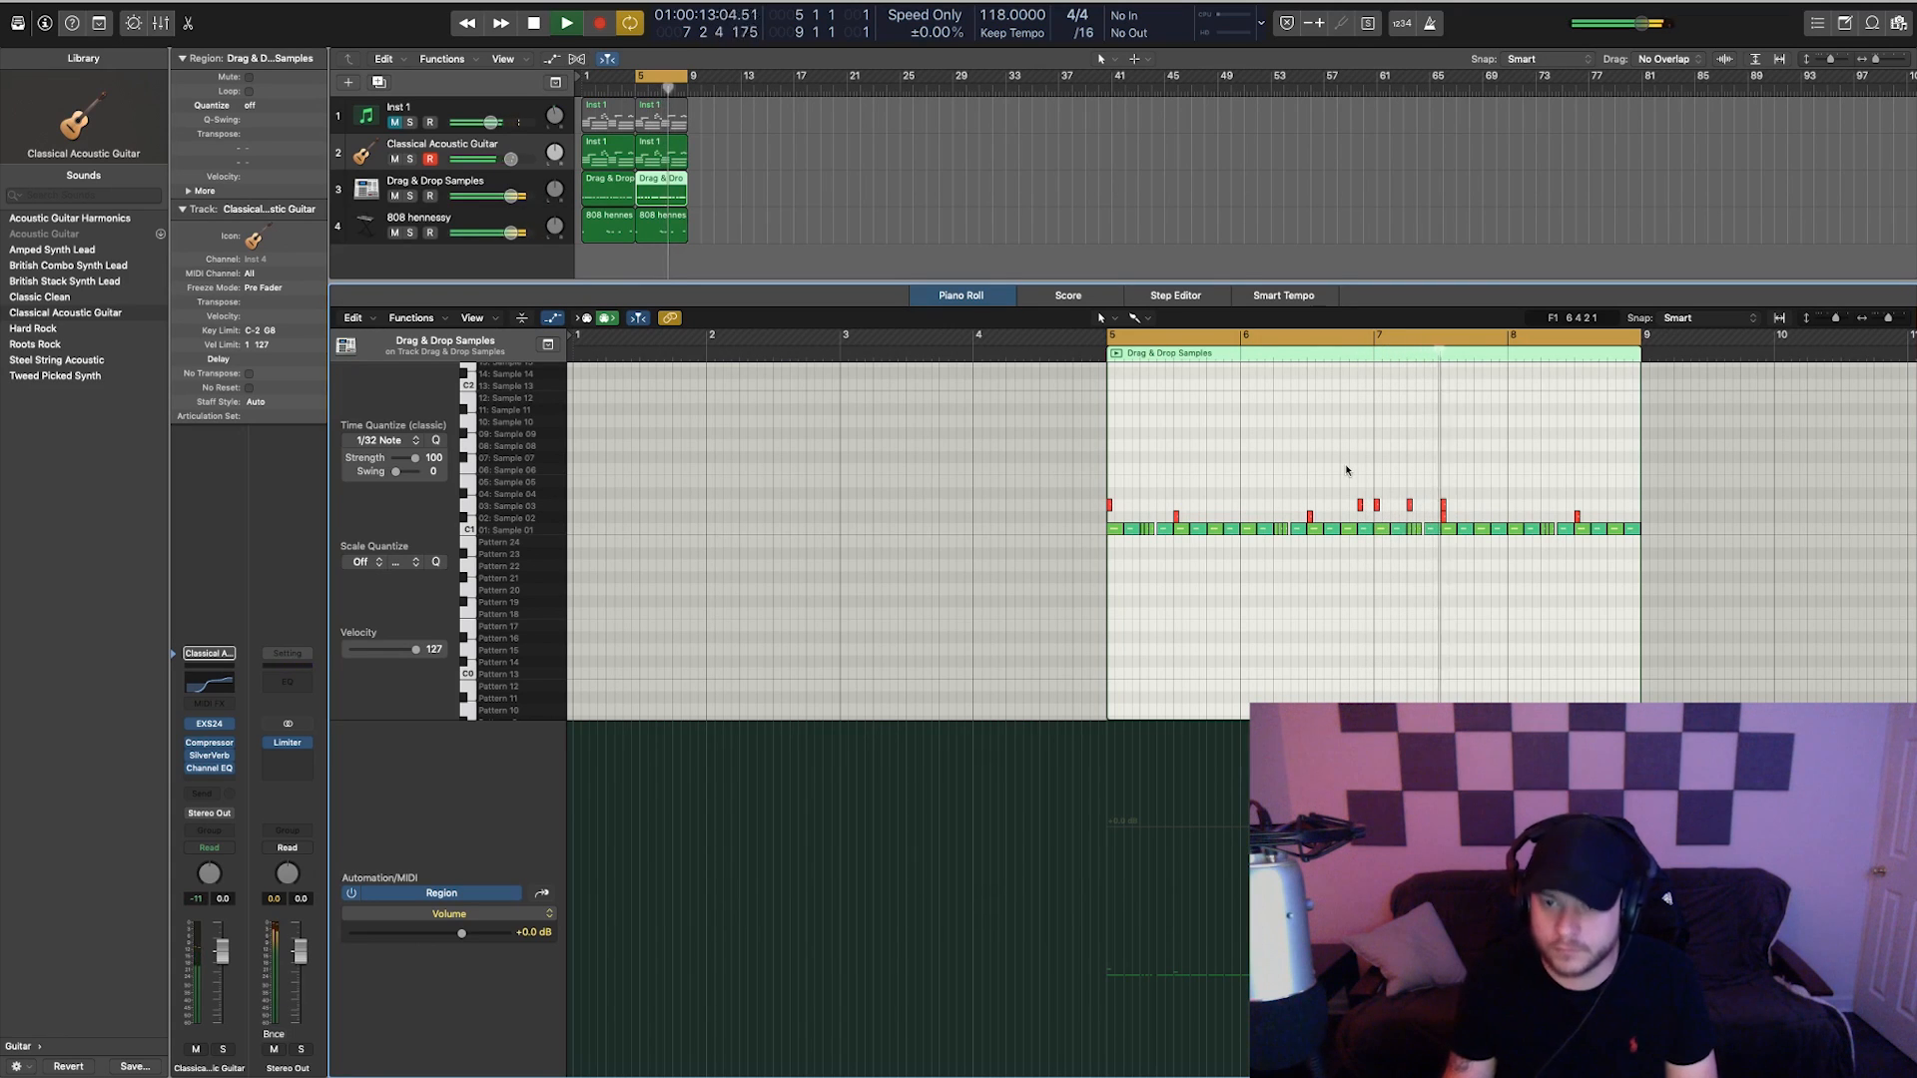
{"action": "key", "text": "space"}
- Add Sample 03 hits halfway through beat 4 of bar 7 and halfway through beat 3 of bar 8 while auditioning the loop
{"action": "key", "text": "space"}
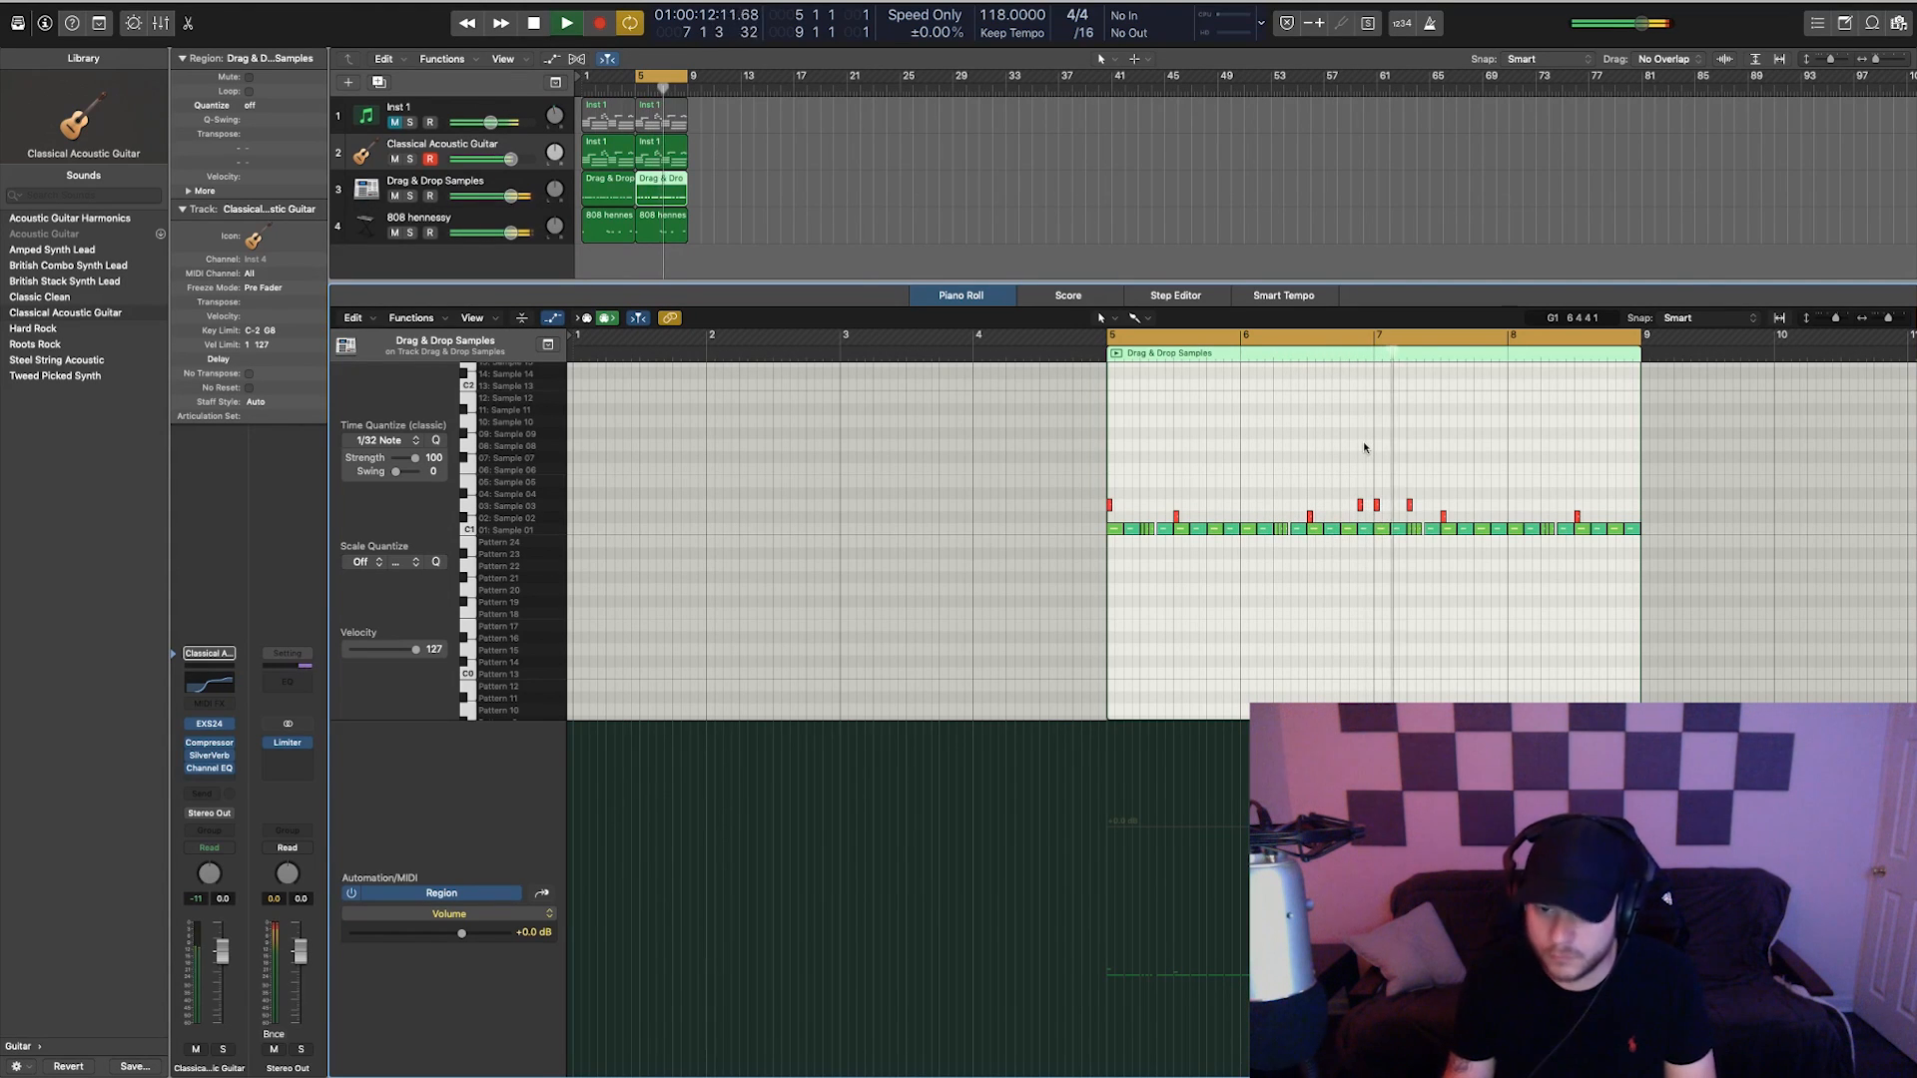
{"action": "left_click", "coordinate": [1493, 505]}
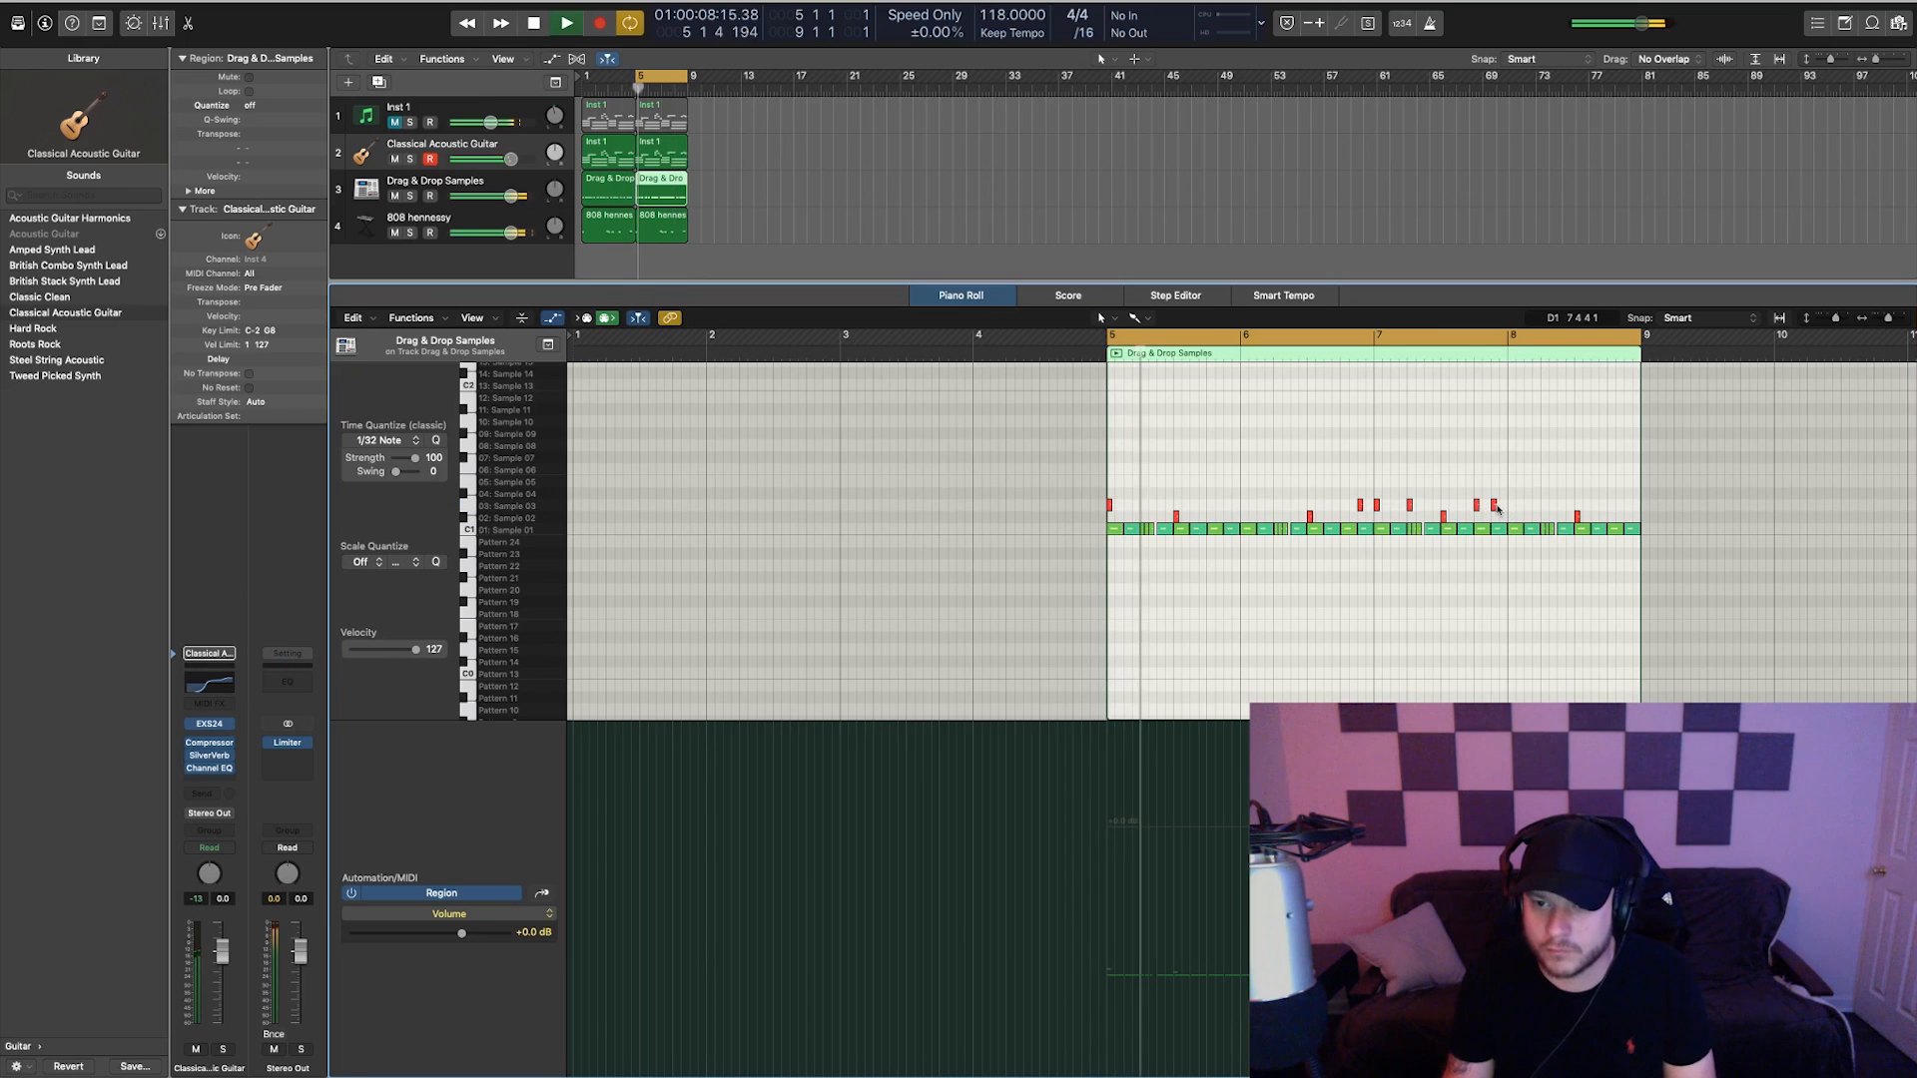
{"action": "key", "text": "space"}
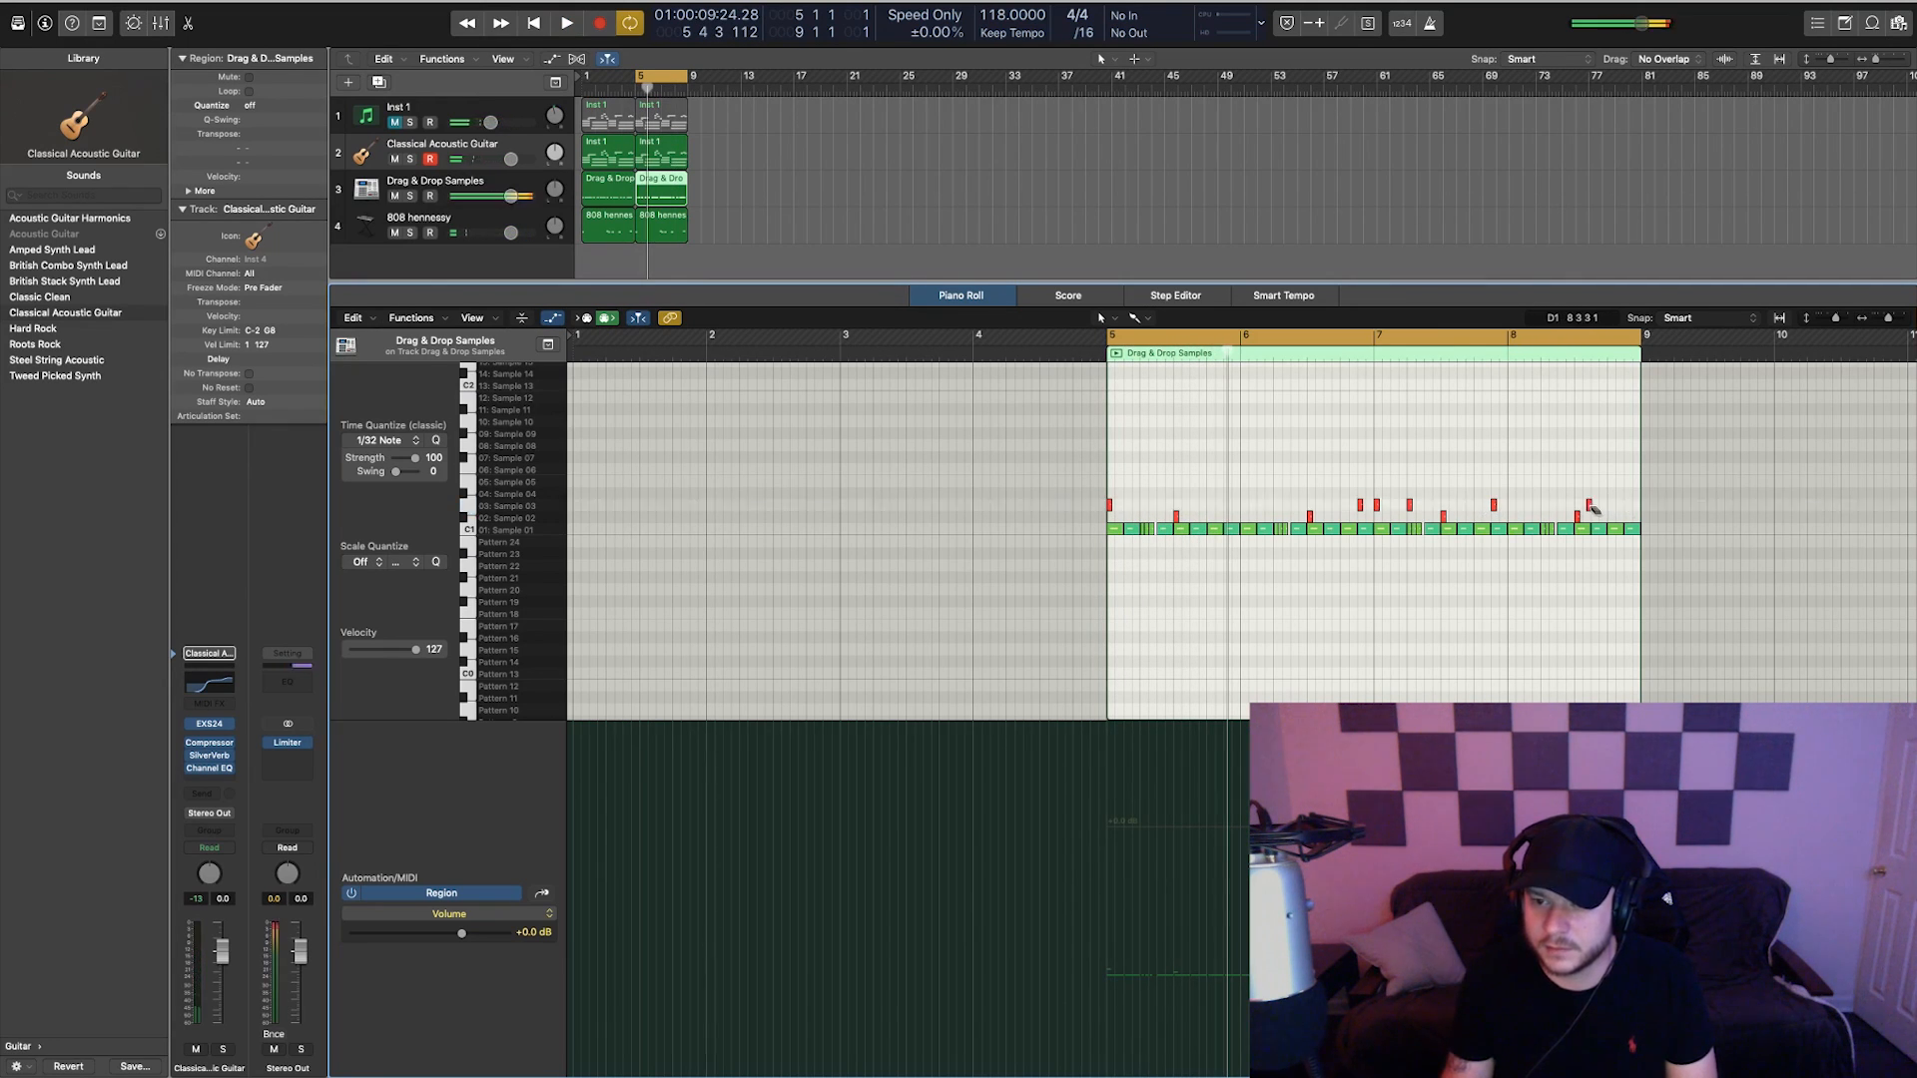
- Replace the short Sample 03 hit halfway through beat 3 of bar 8 with a longer one, using a 1/8 Note time quantize
{"action": "left_click", "coordinate": [1598, 507], "text": "super"}
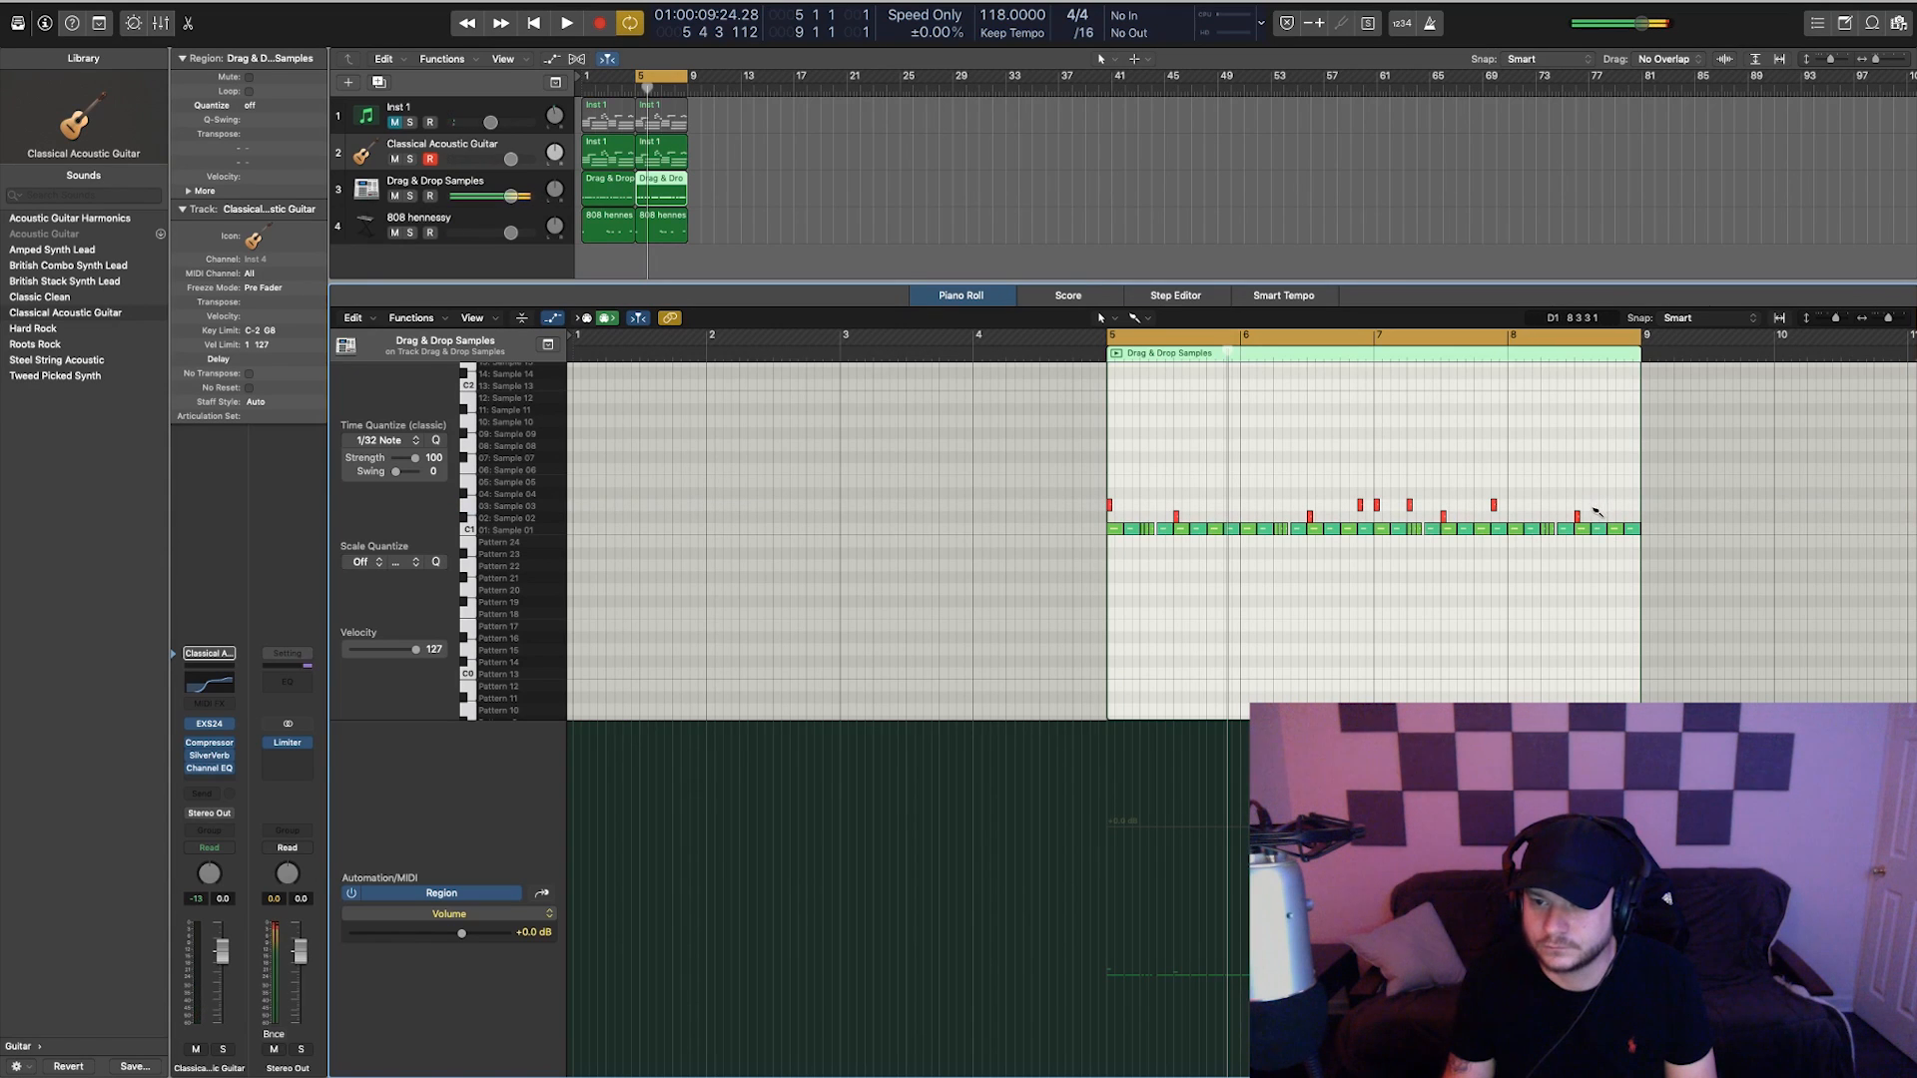
{"action": "left_click", "coordinate": [384, 441]}
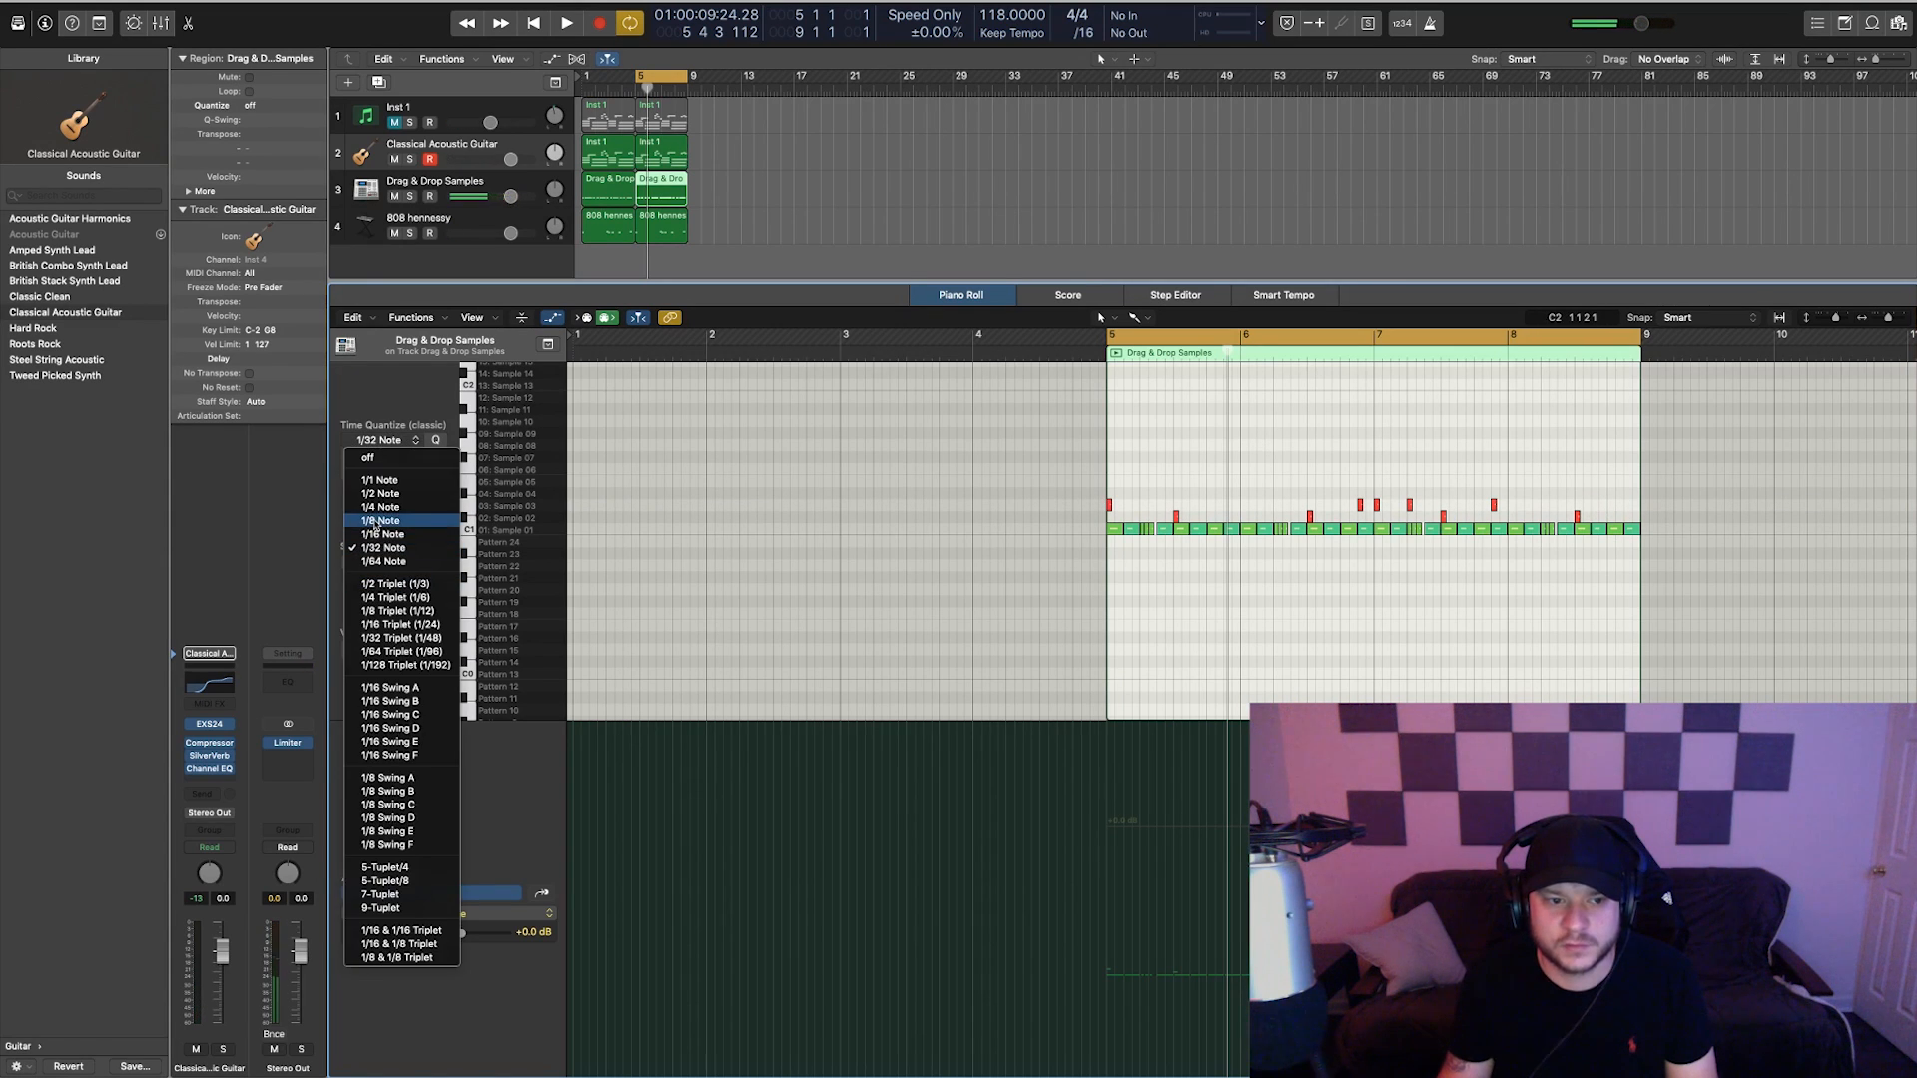
{"action": "left_click", "coordinate": [378, 521]}
{"action": "left_click", "coordinate": [1598, 506]}
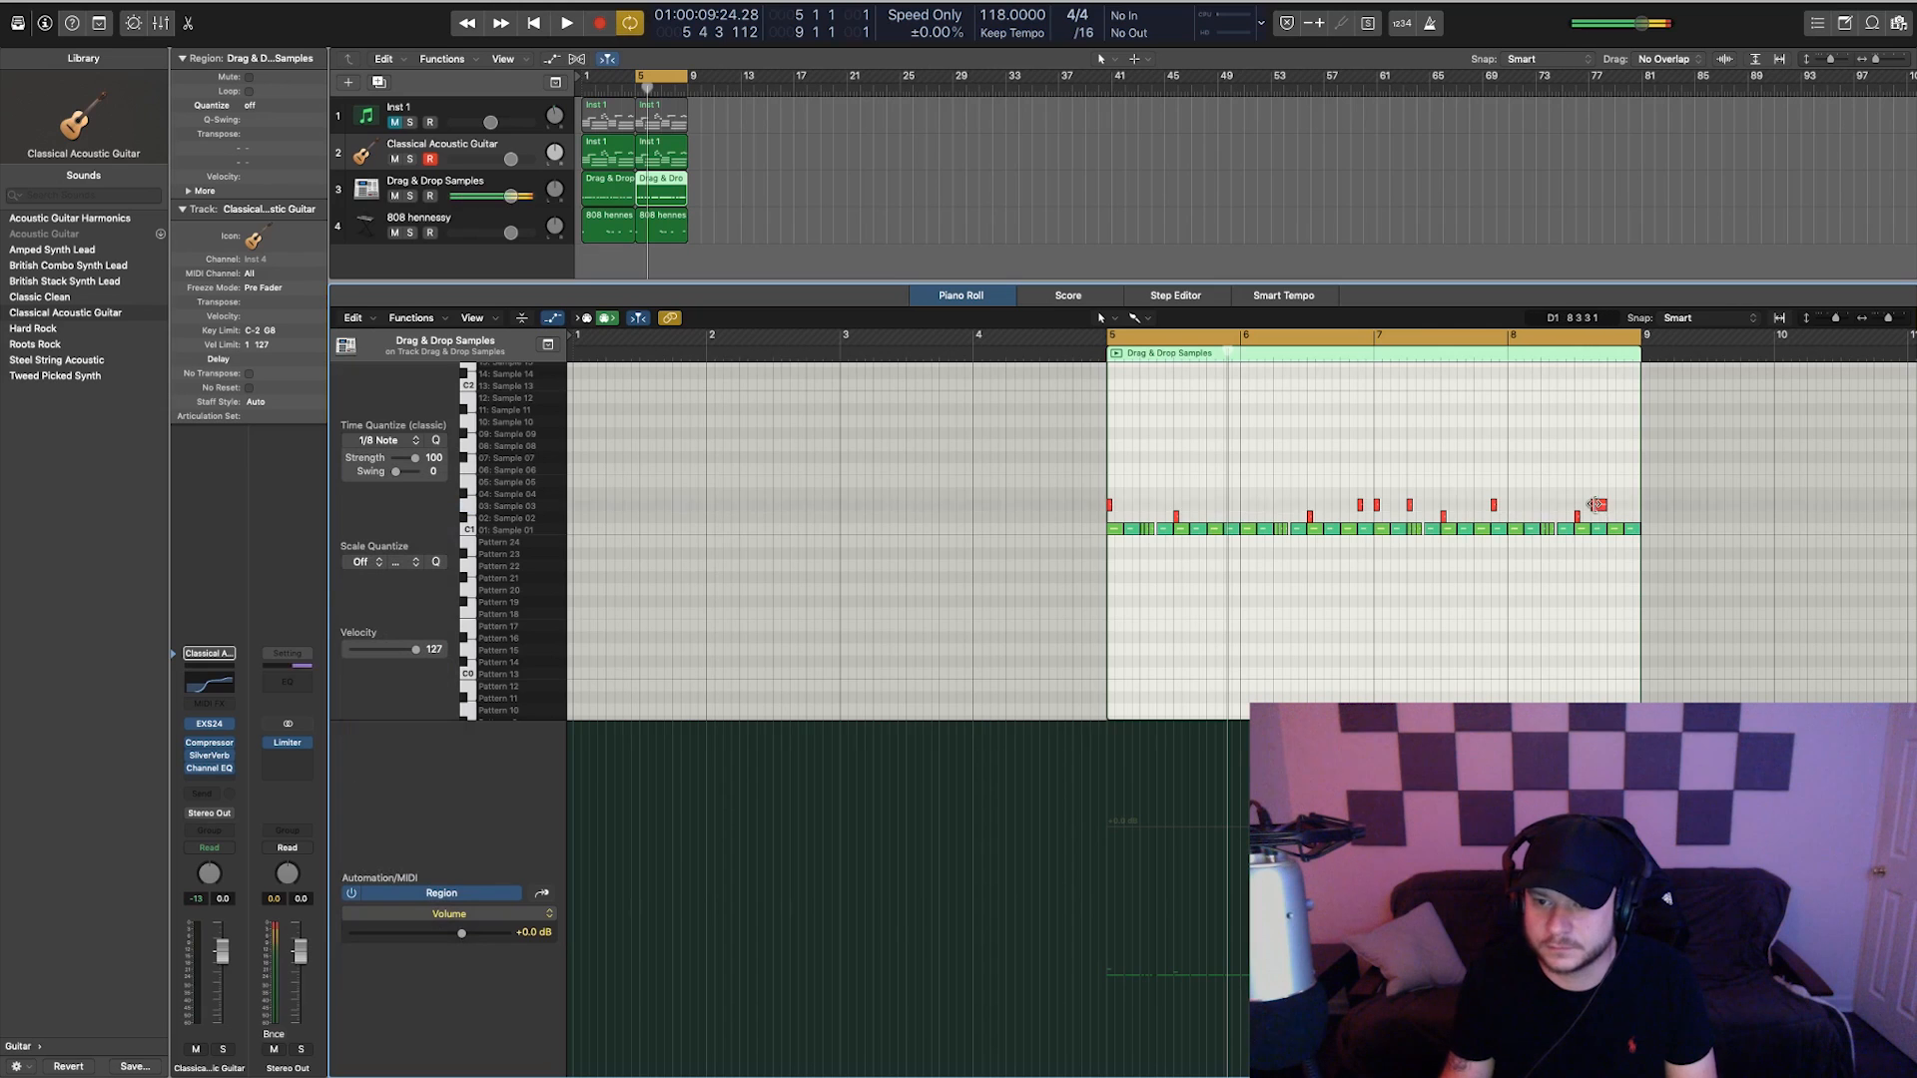
{"action": "key", "text": "space"}
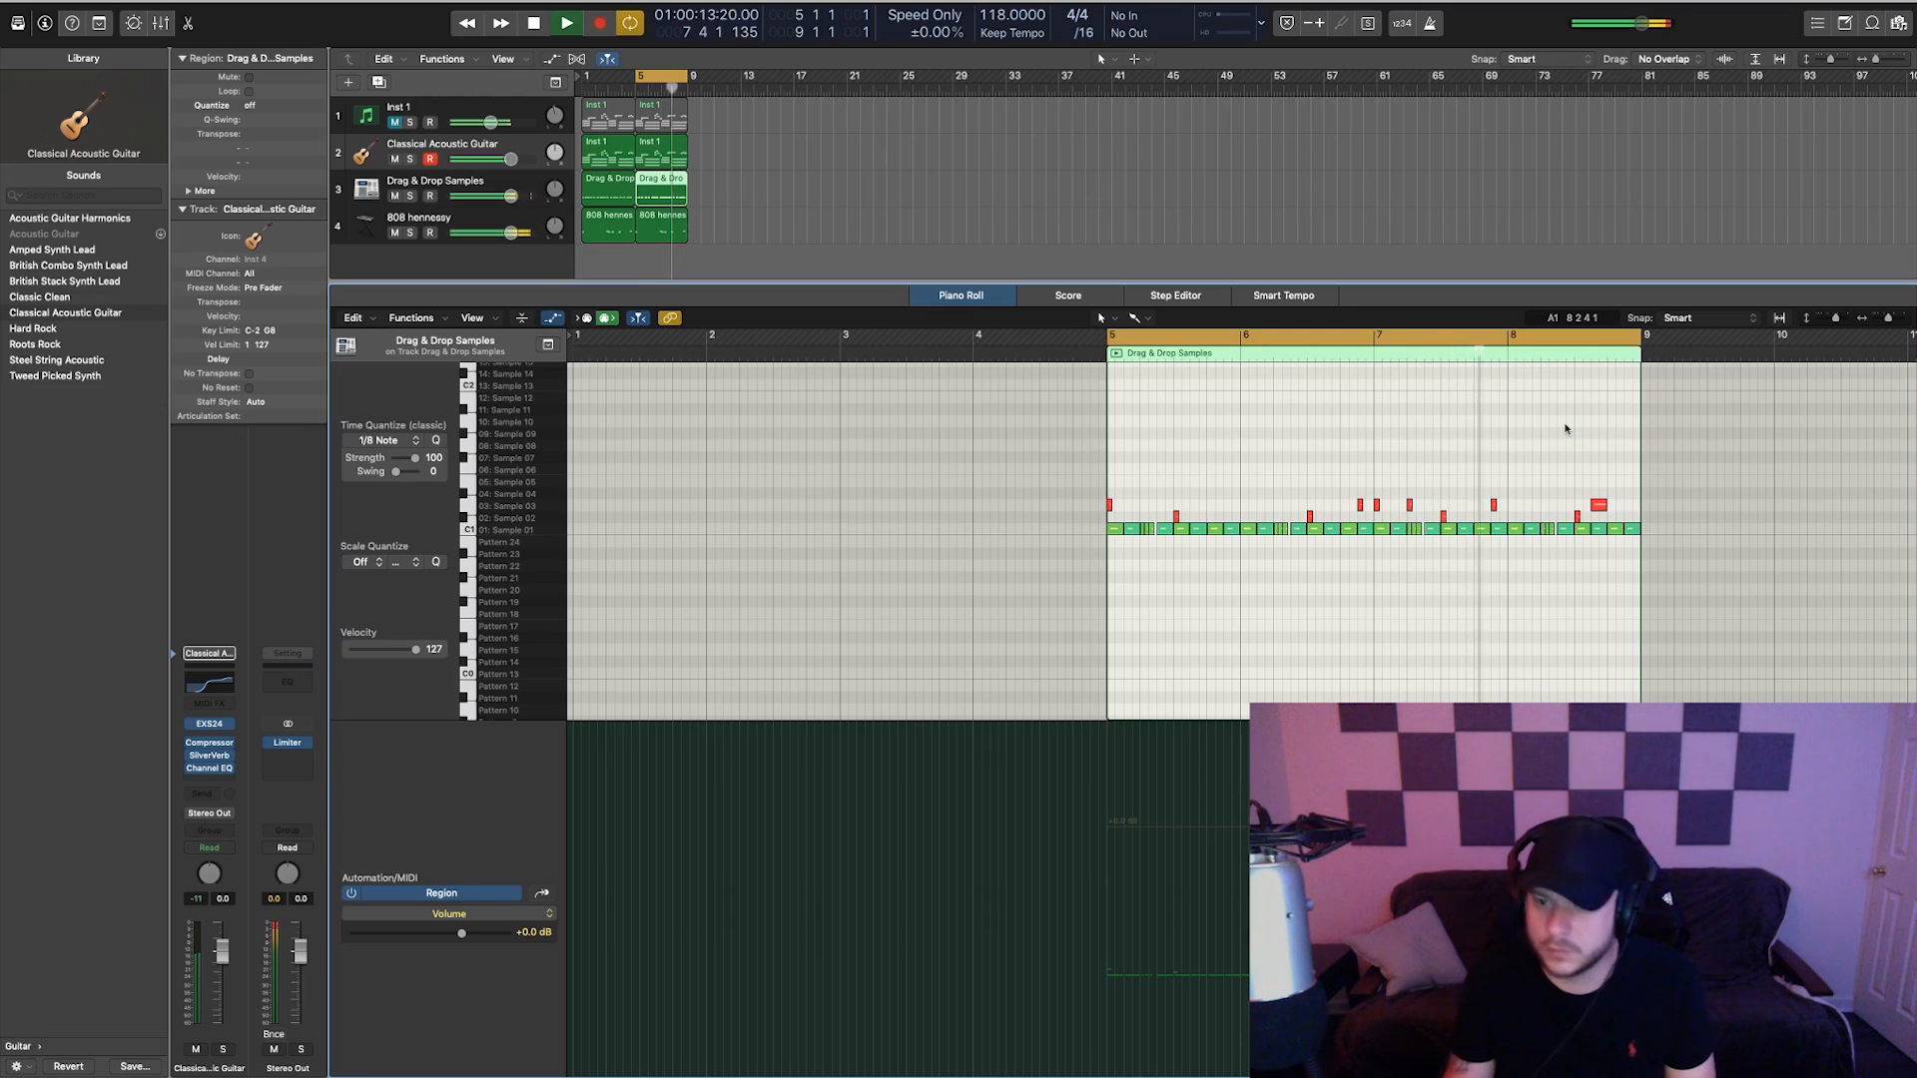
- Add Sample 03 hits halfway through beats 1 and 4 of bar 8, checking them in playback
{"action": "left_click", "coordinate": [1538, 504]}
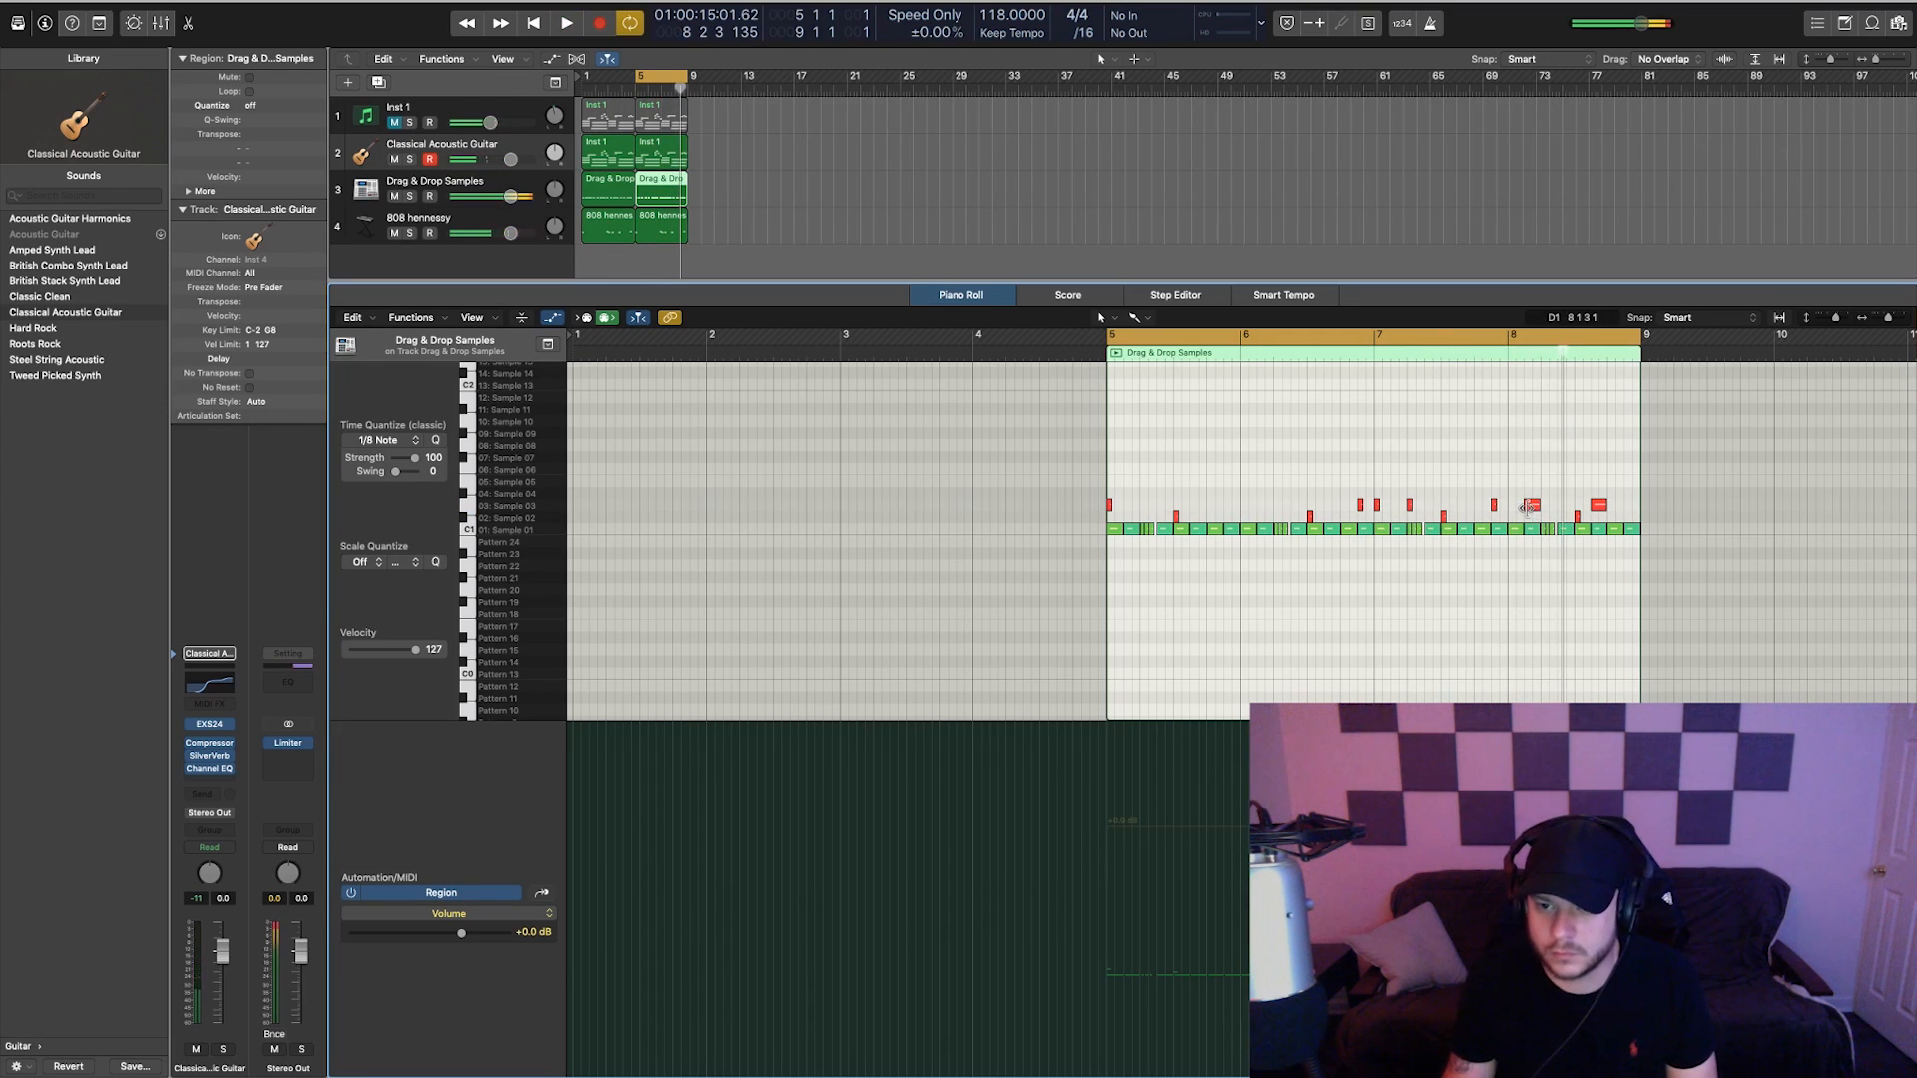
{"action": "key", "text": "space"}
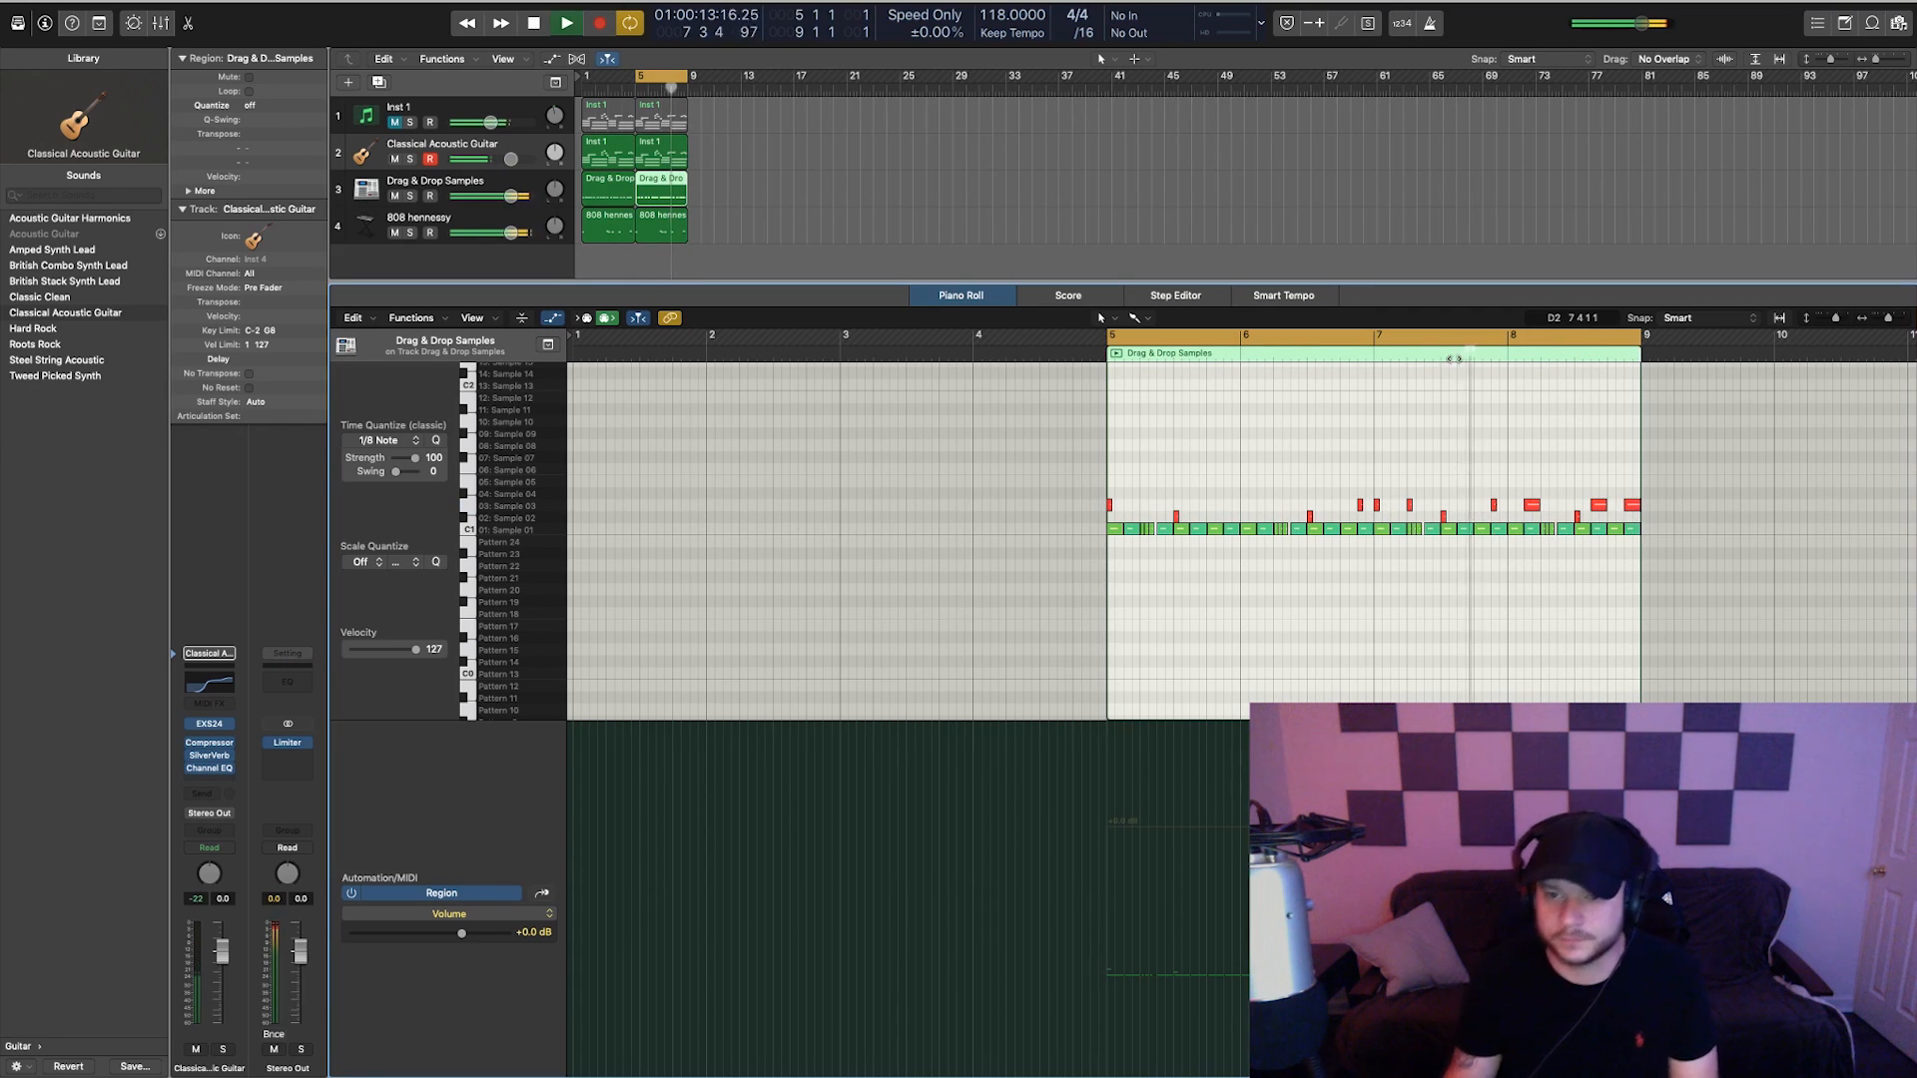
{"action": "key", "text": "space"}
- Widen the track headers and insert a Flanger between the Compressor and SilverVerb on the Classical Acoustic Guitar track
{"action": "left_click", "coordinate": [804, 182]}
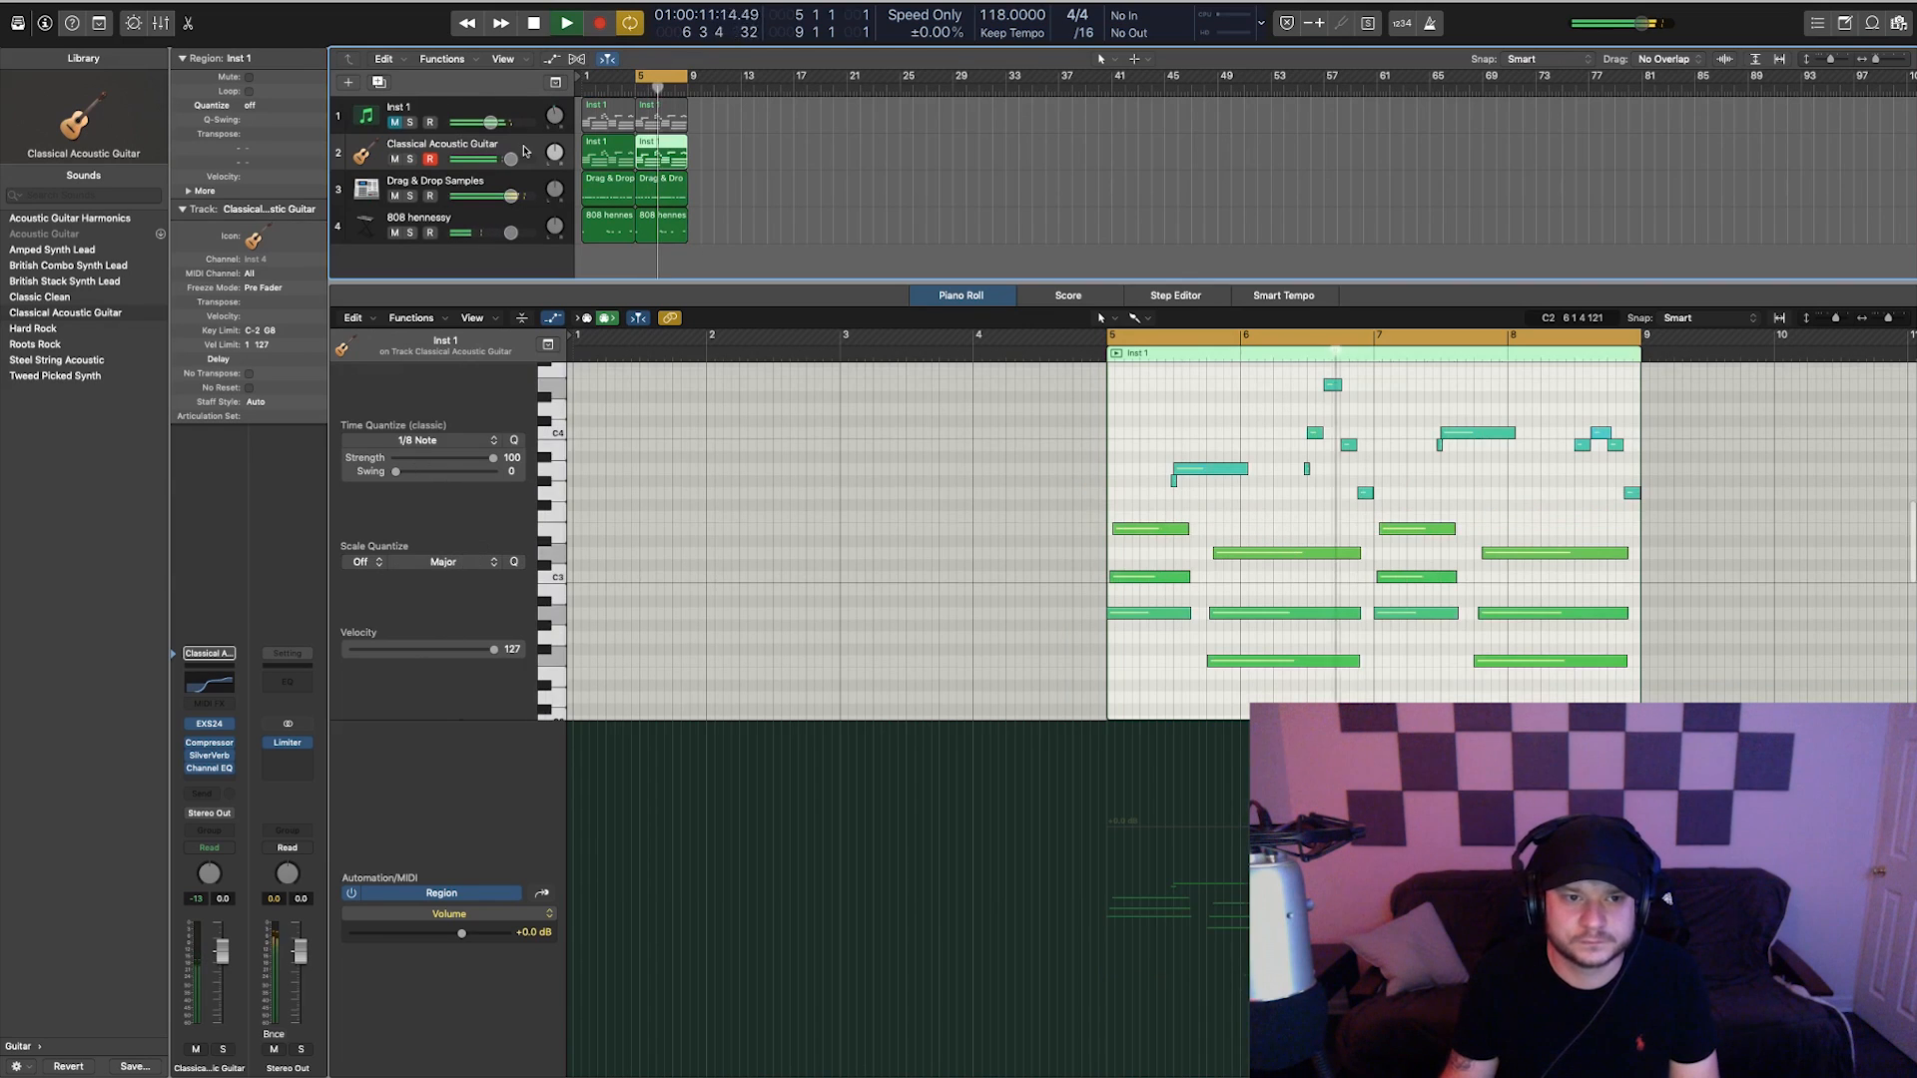
{"action": "left_click", "coordinate": [661, 152]}
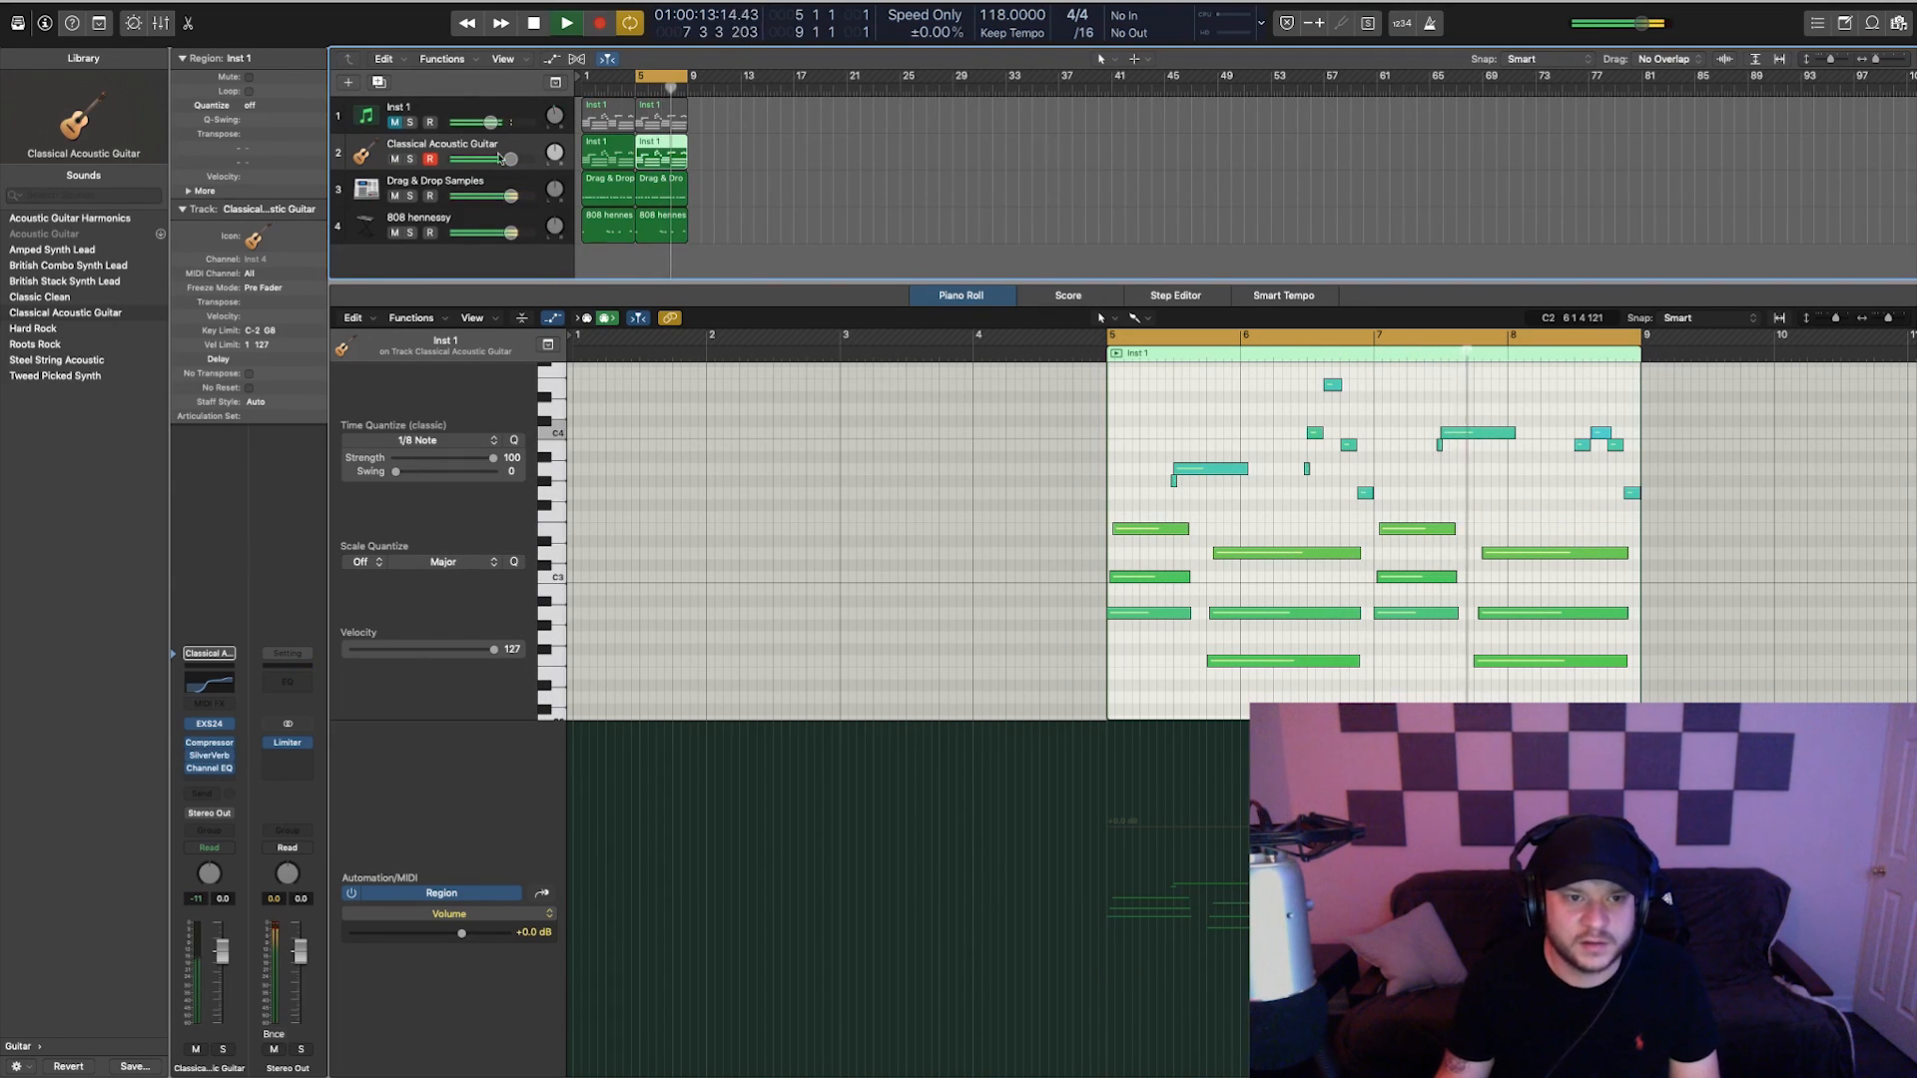
{"action": "left_click_drag", "start_coordinate": [573, 90], "coordinate": [679, 90]}
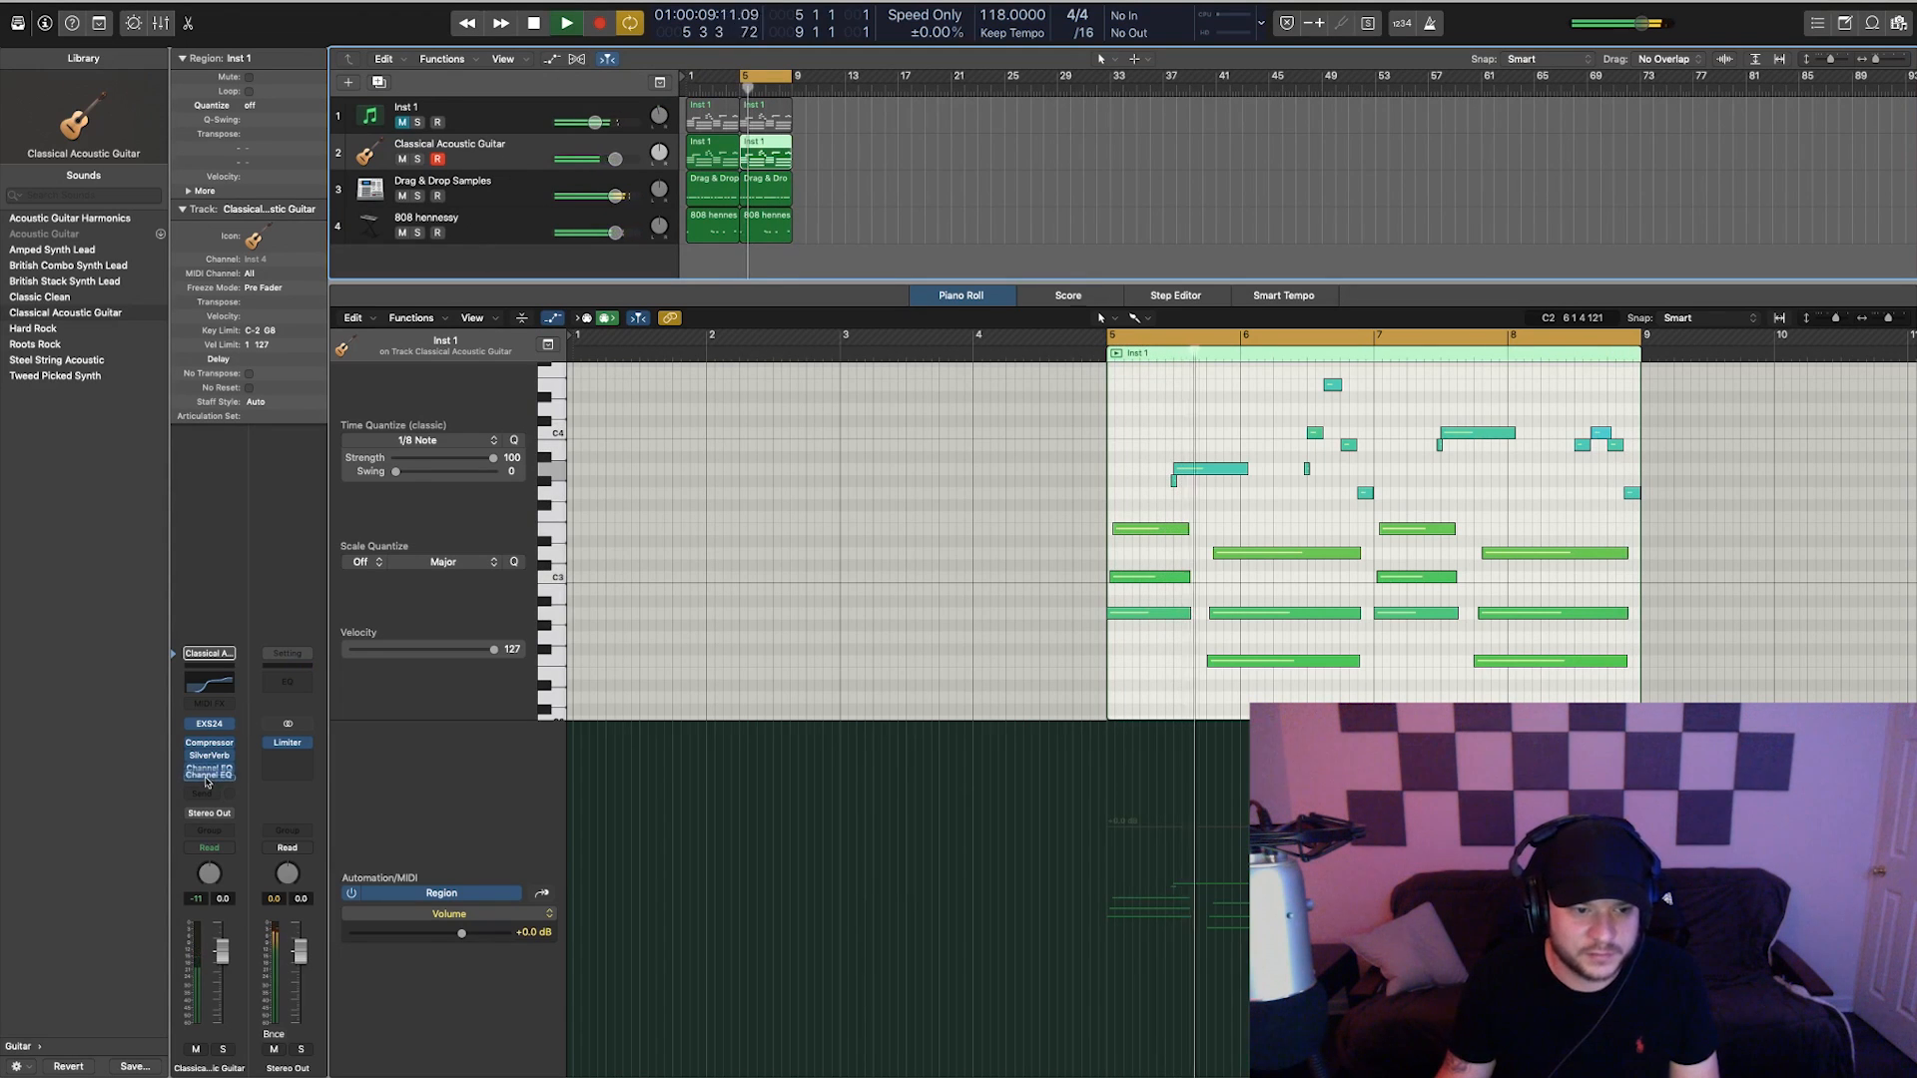
{"action": "left_click", "coordinate": [221, 748]}
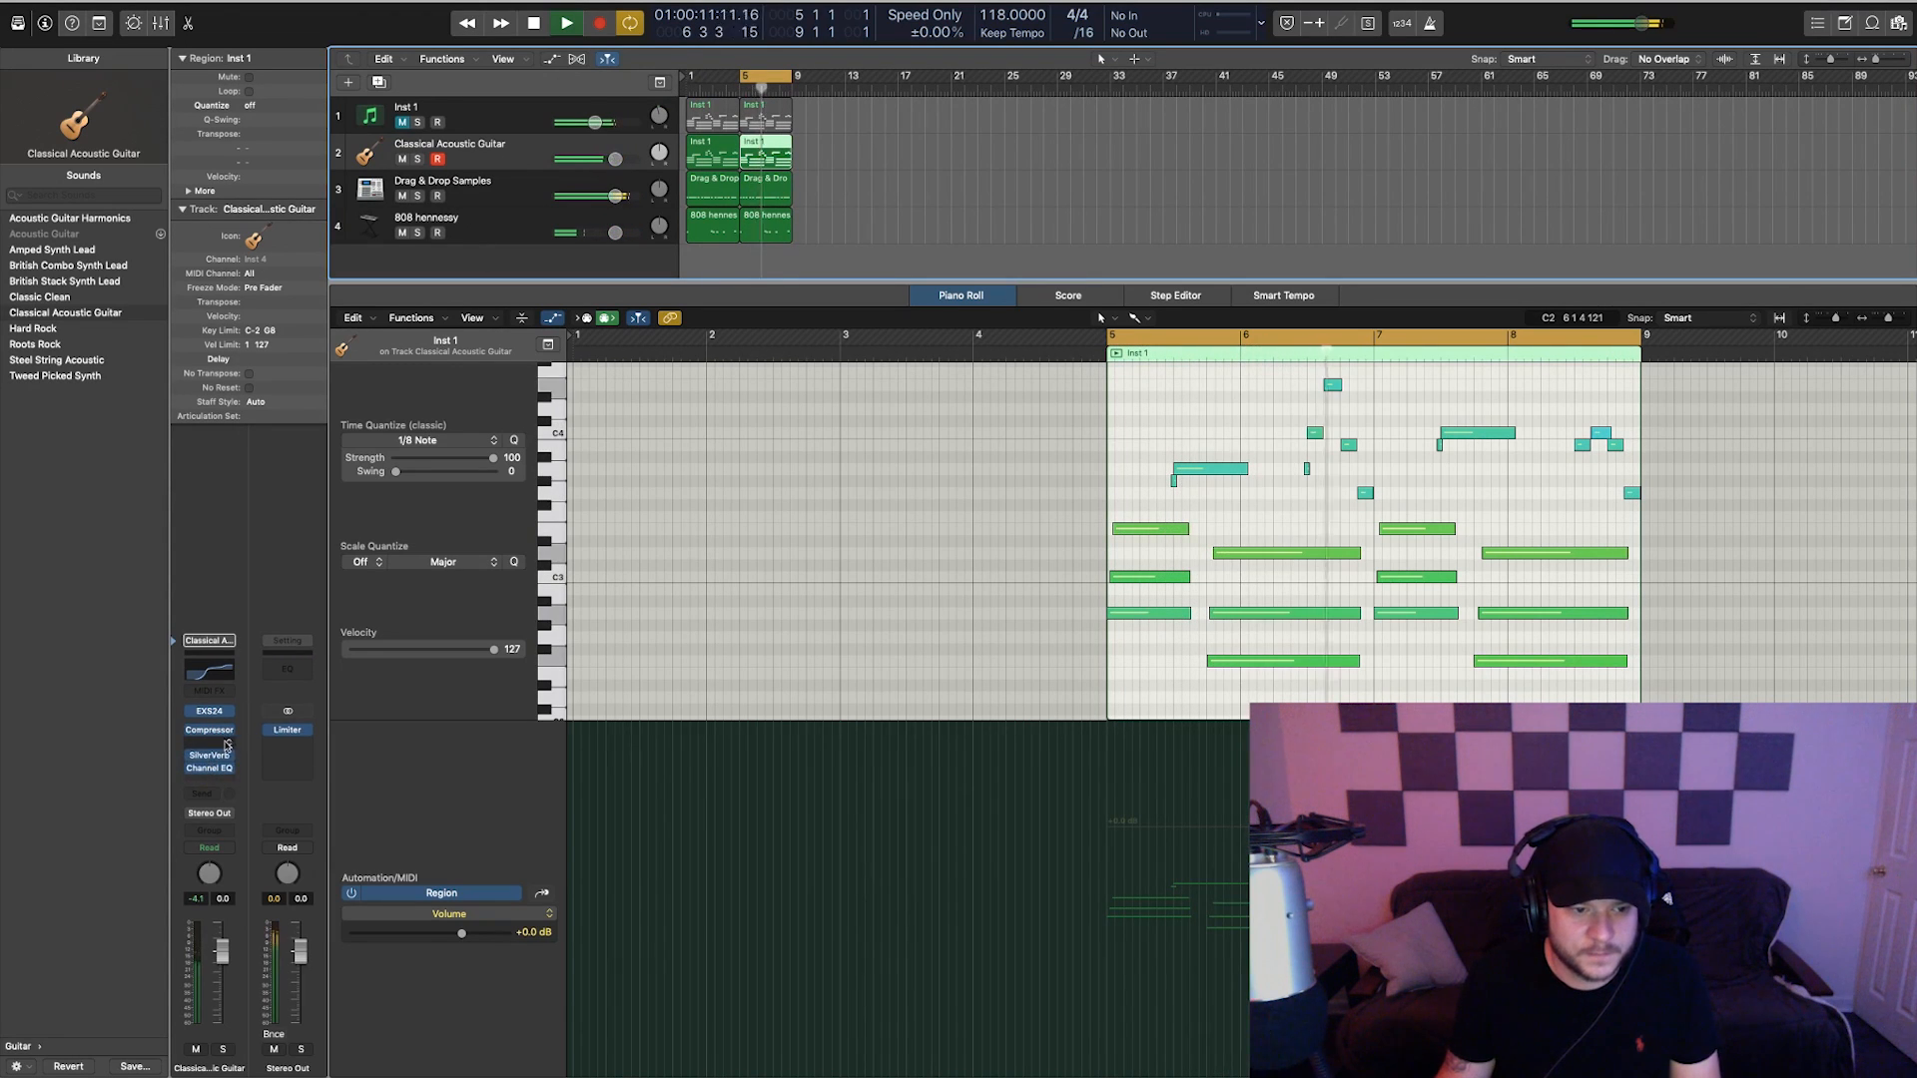
{"action": "left_click", "coordinate": [215, 740]}
{"action": "mouse_move", "coordinate": [268, 1018]}
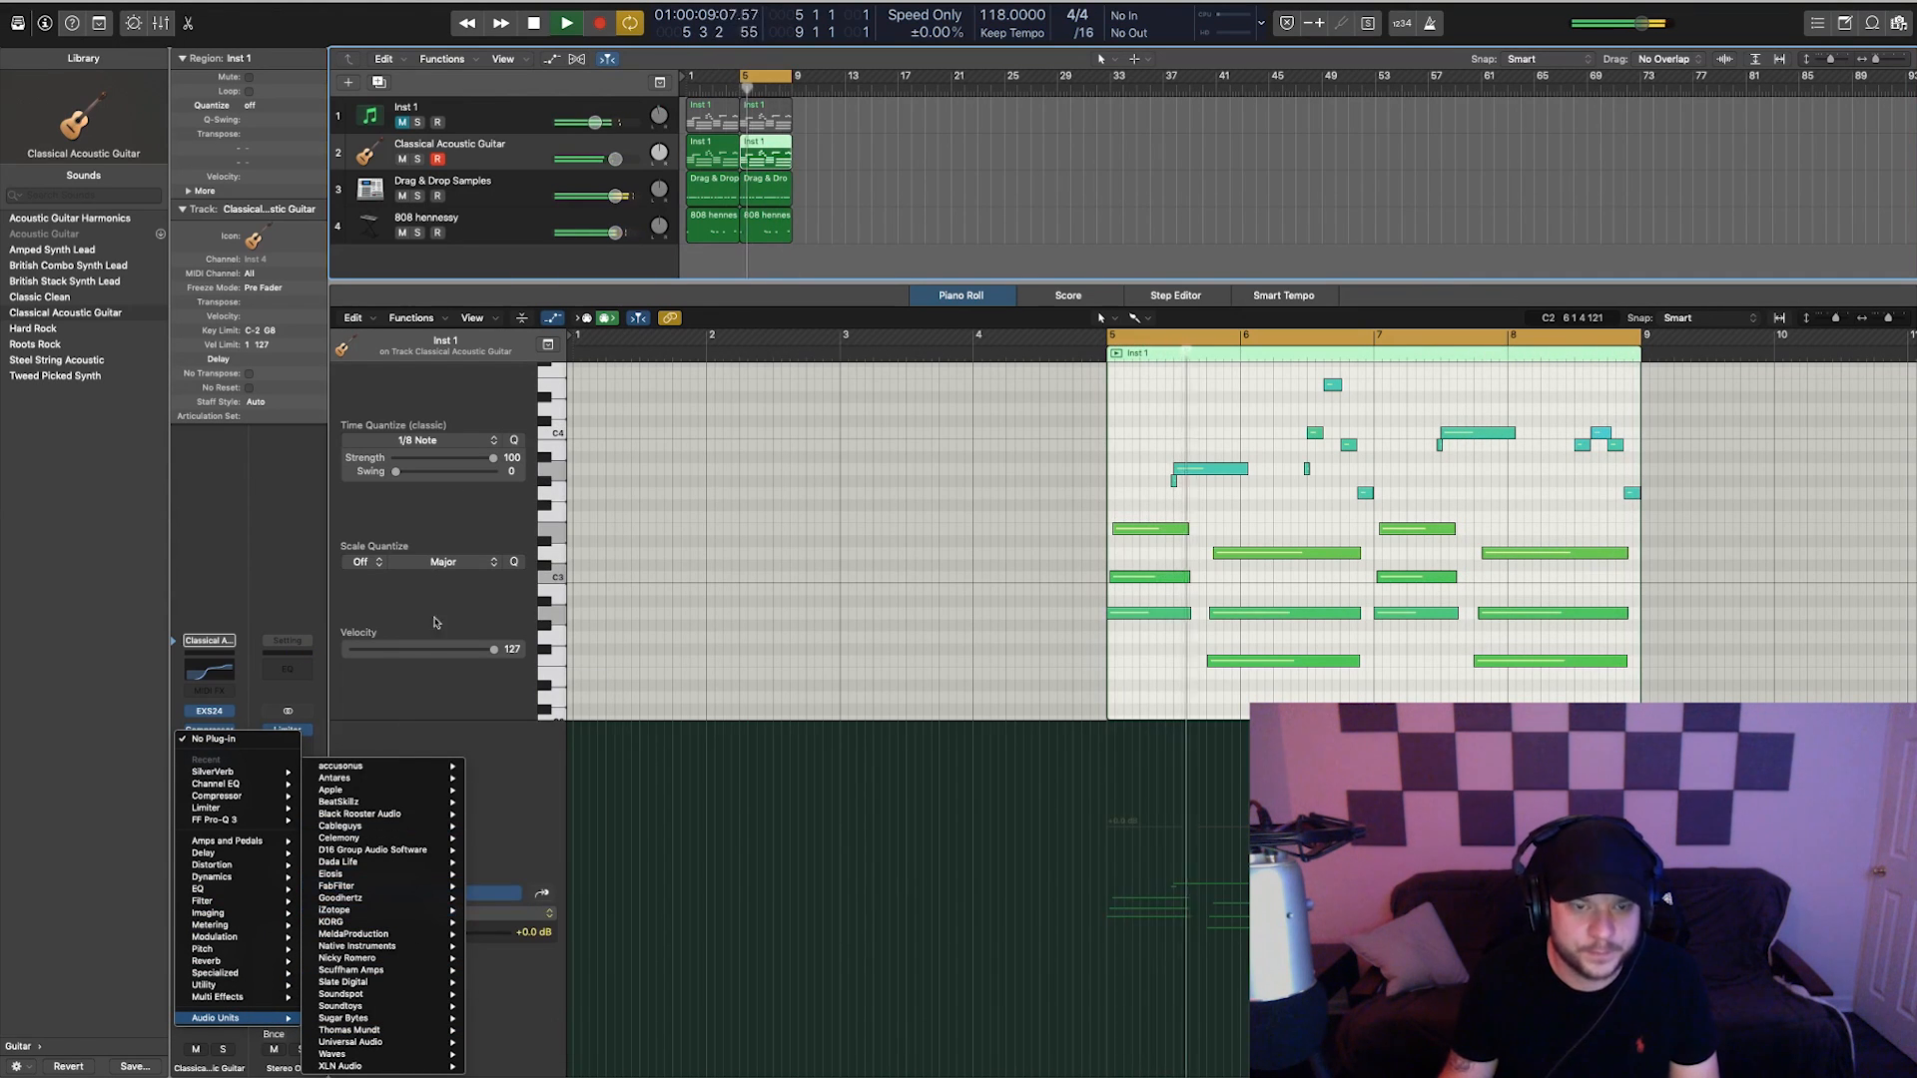
{"action": "mouse_move", "coordinate": [240, 972]}
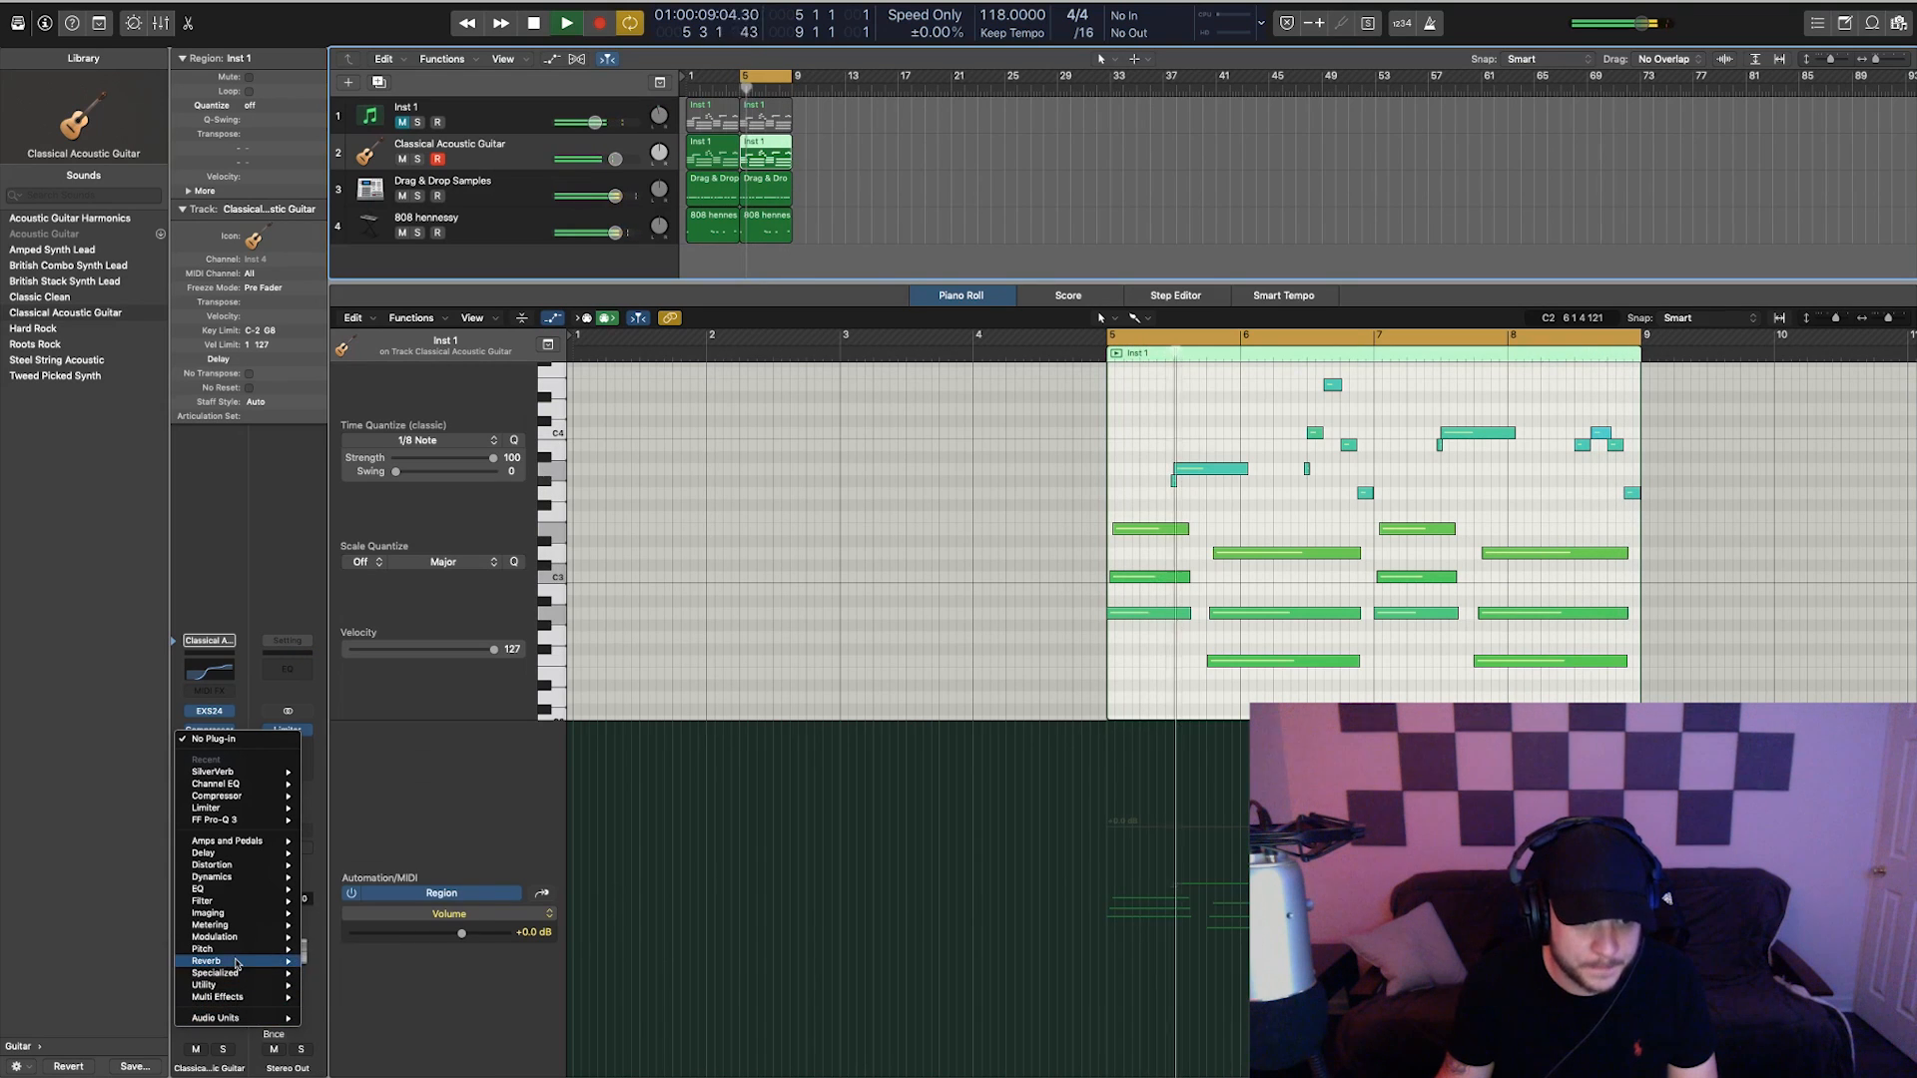
{"action": "mouse_move", "coordinate": [368, 944]}
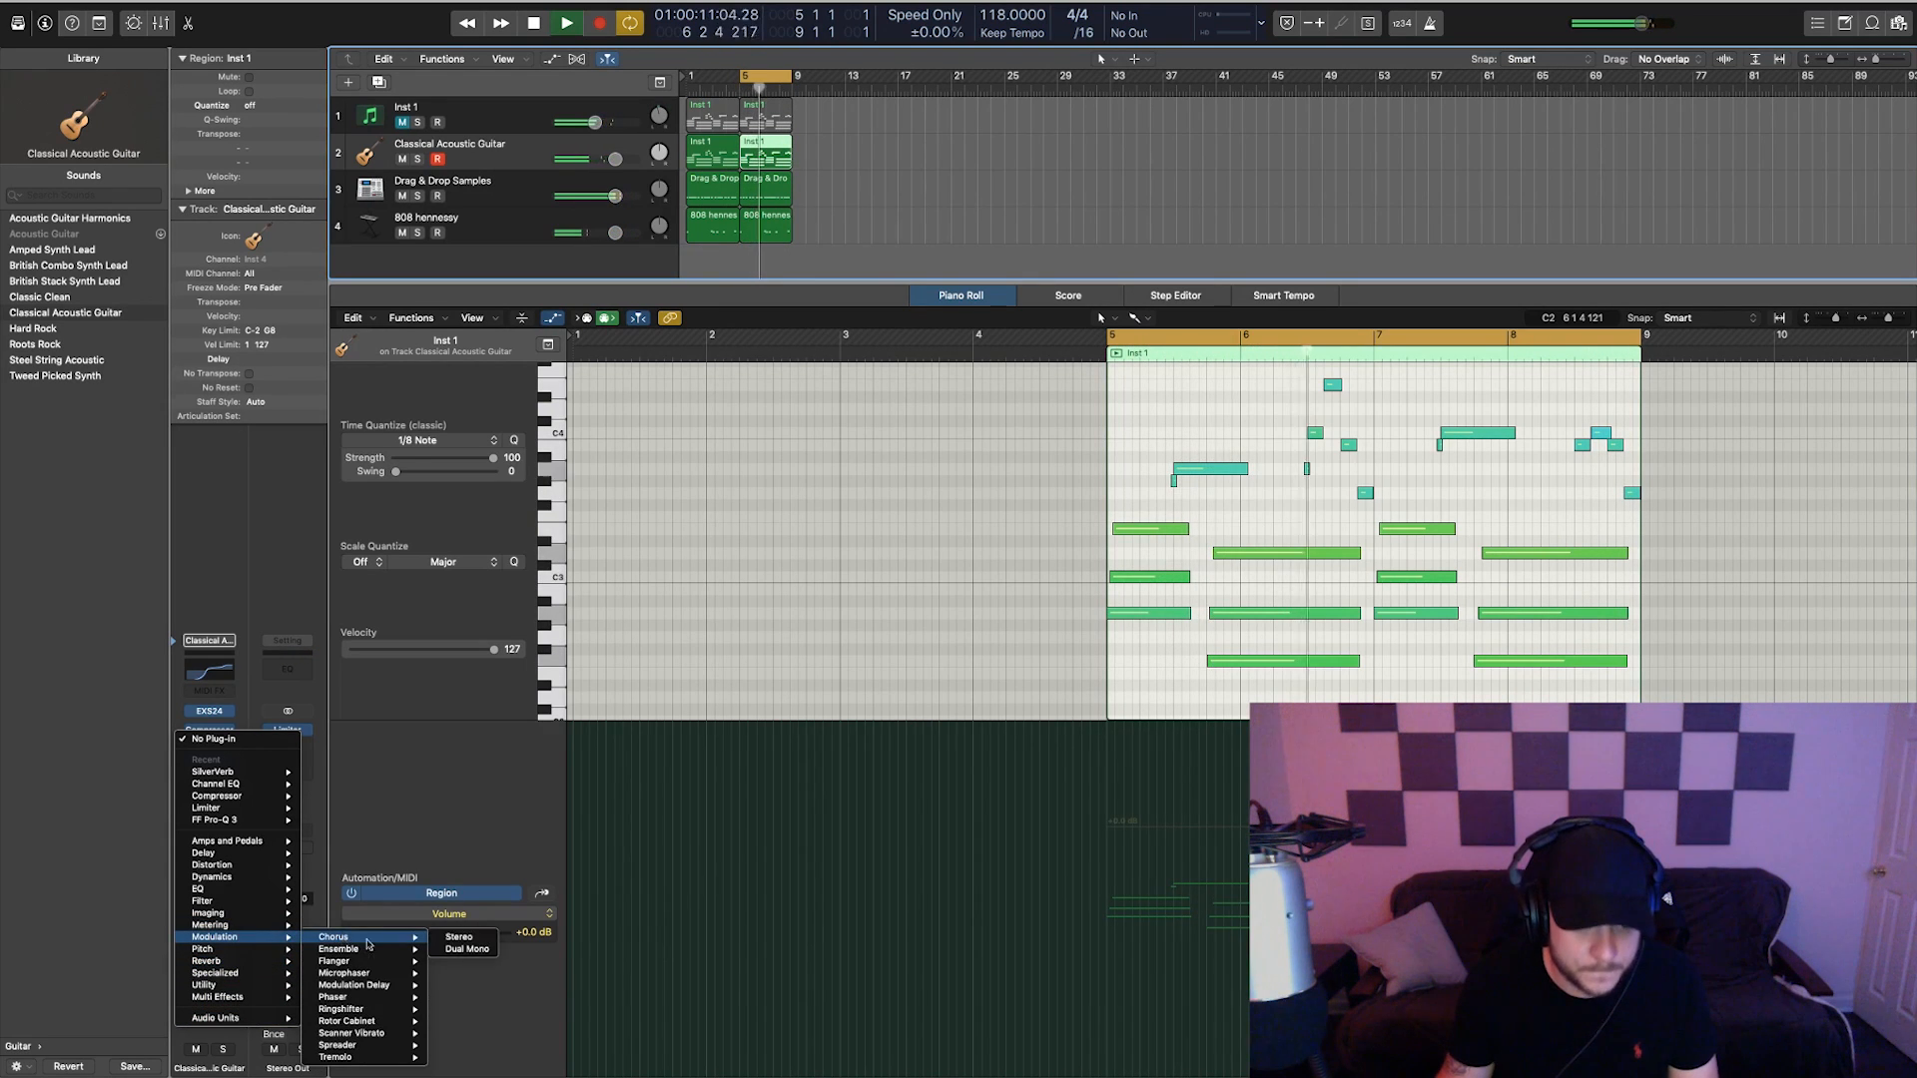
{"action": "left_click", "coordinate": [462, 973]}
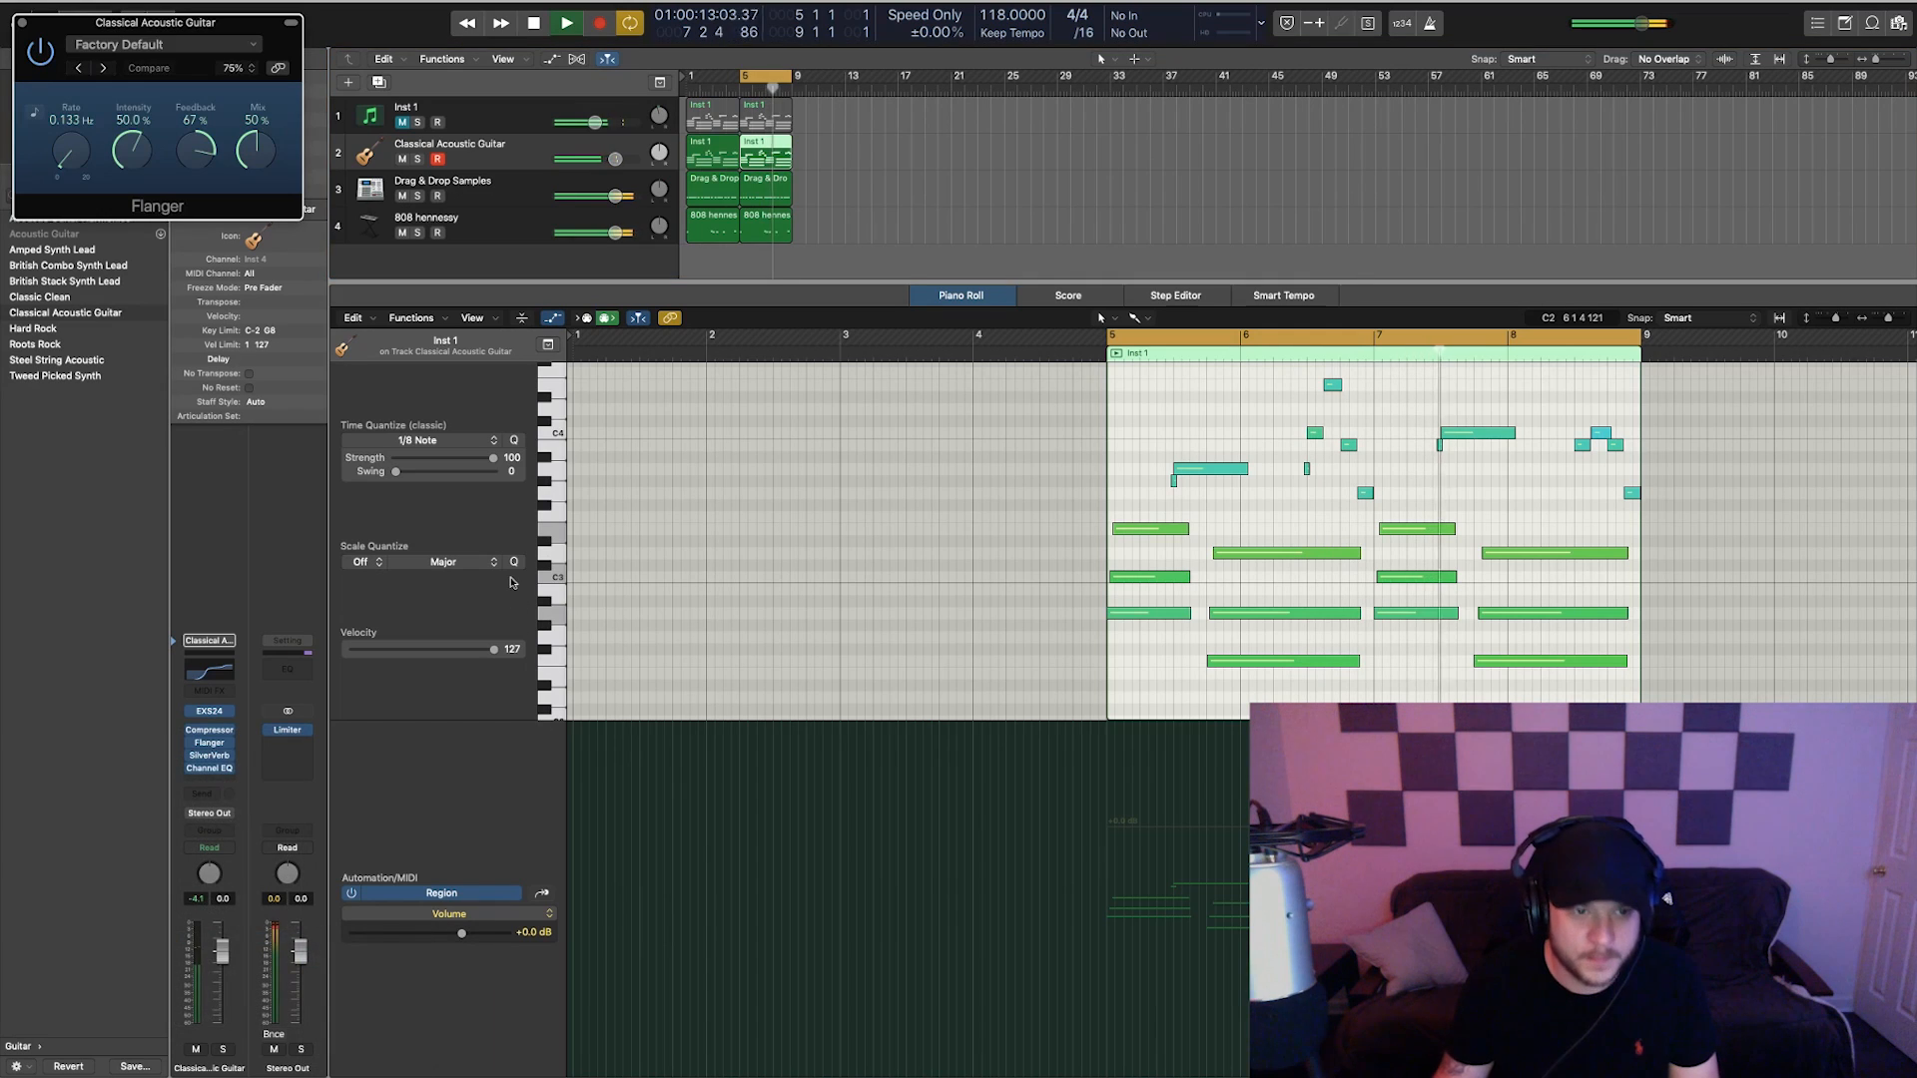
- Load the Flanger's Easy Flange preset, then set its Mix to 84% and Intensity to 11.5%
{"action": "left_click_drag", "start_coordinate": [157, 22], "coordinate": [501, 351]}
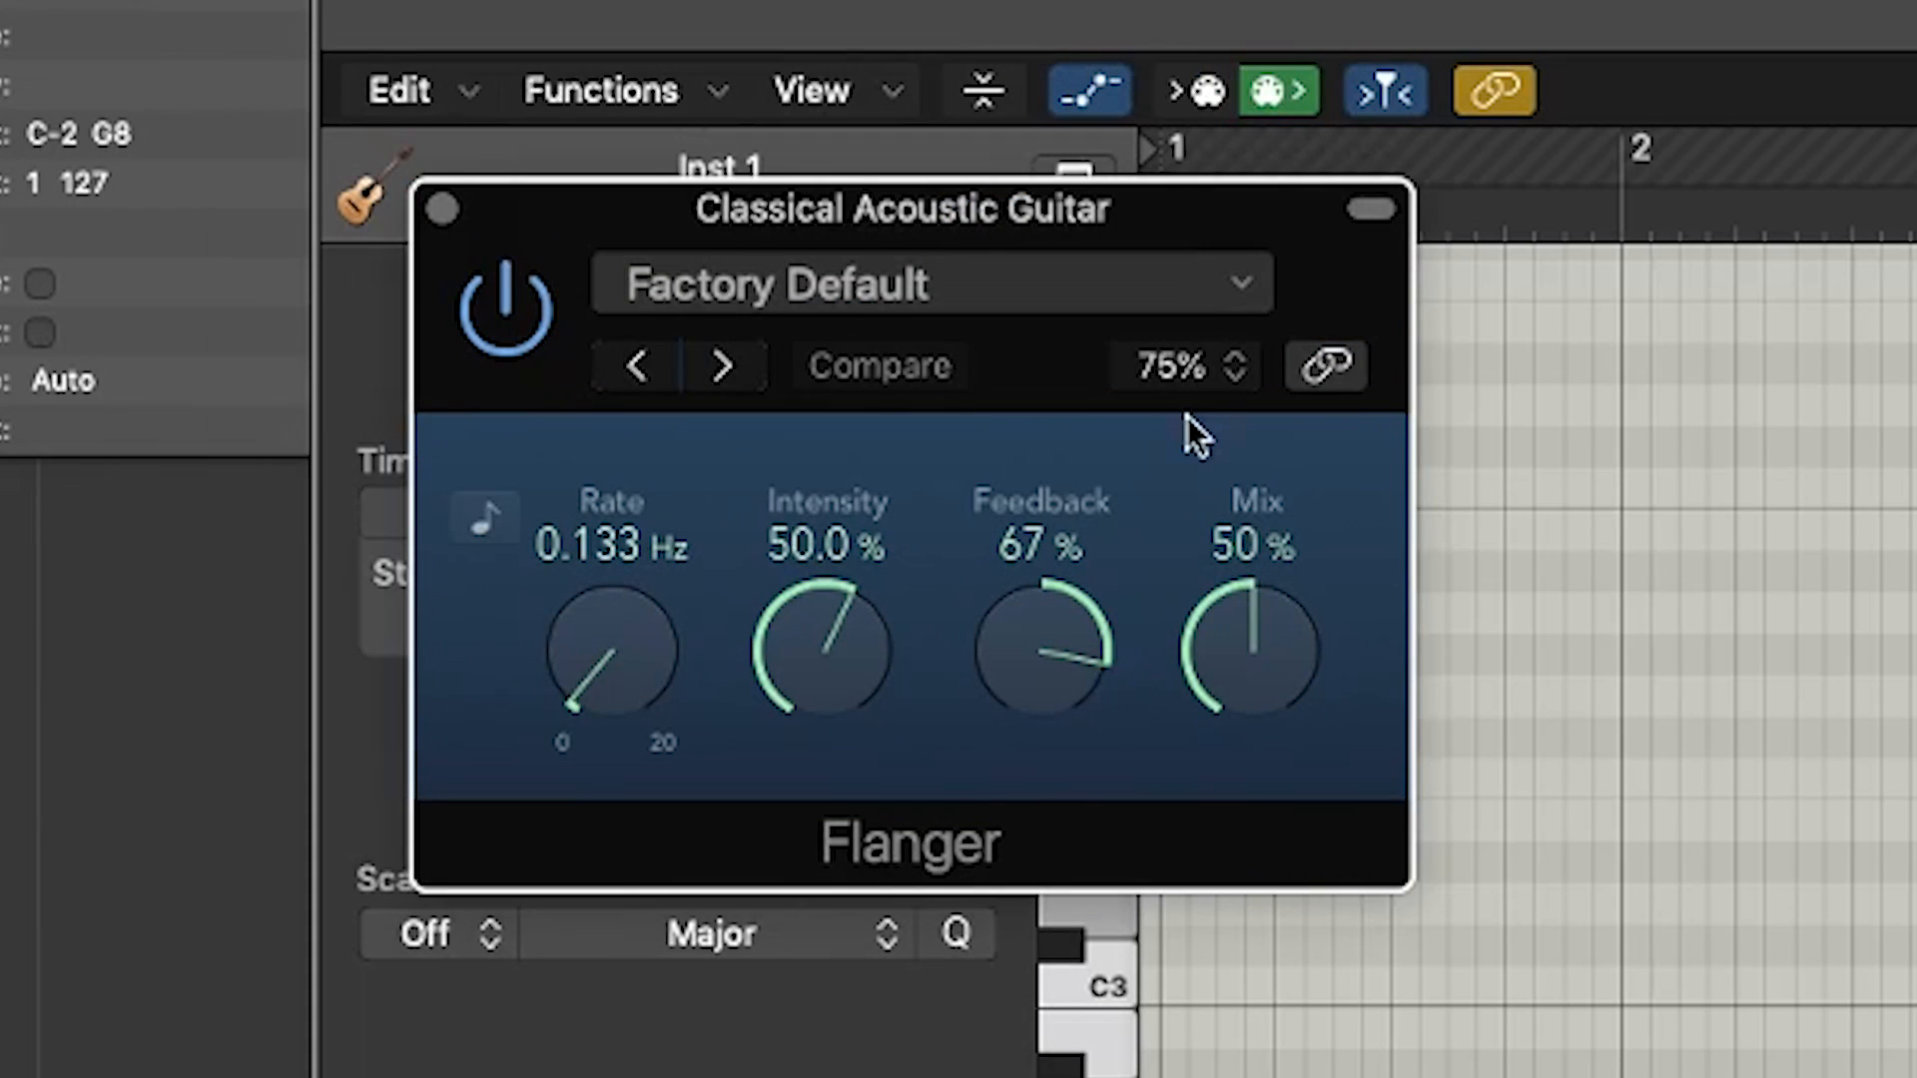
{"action": "left_click", "coordinate": [724, 368]}
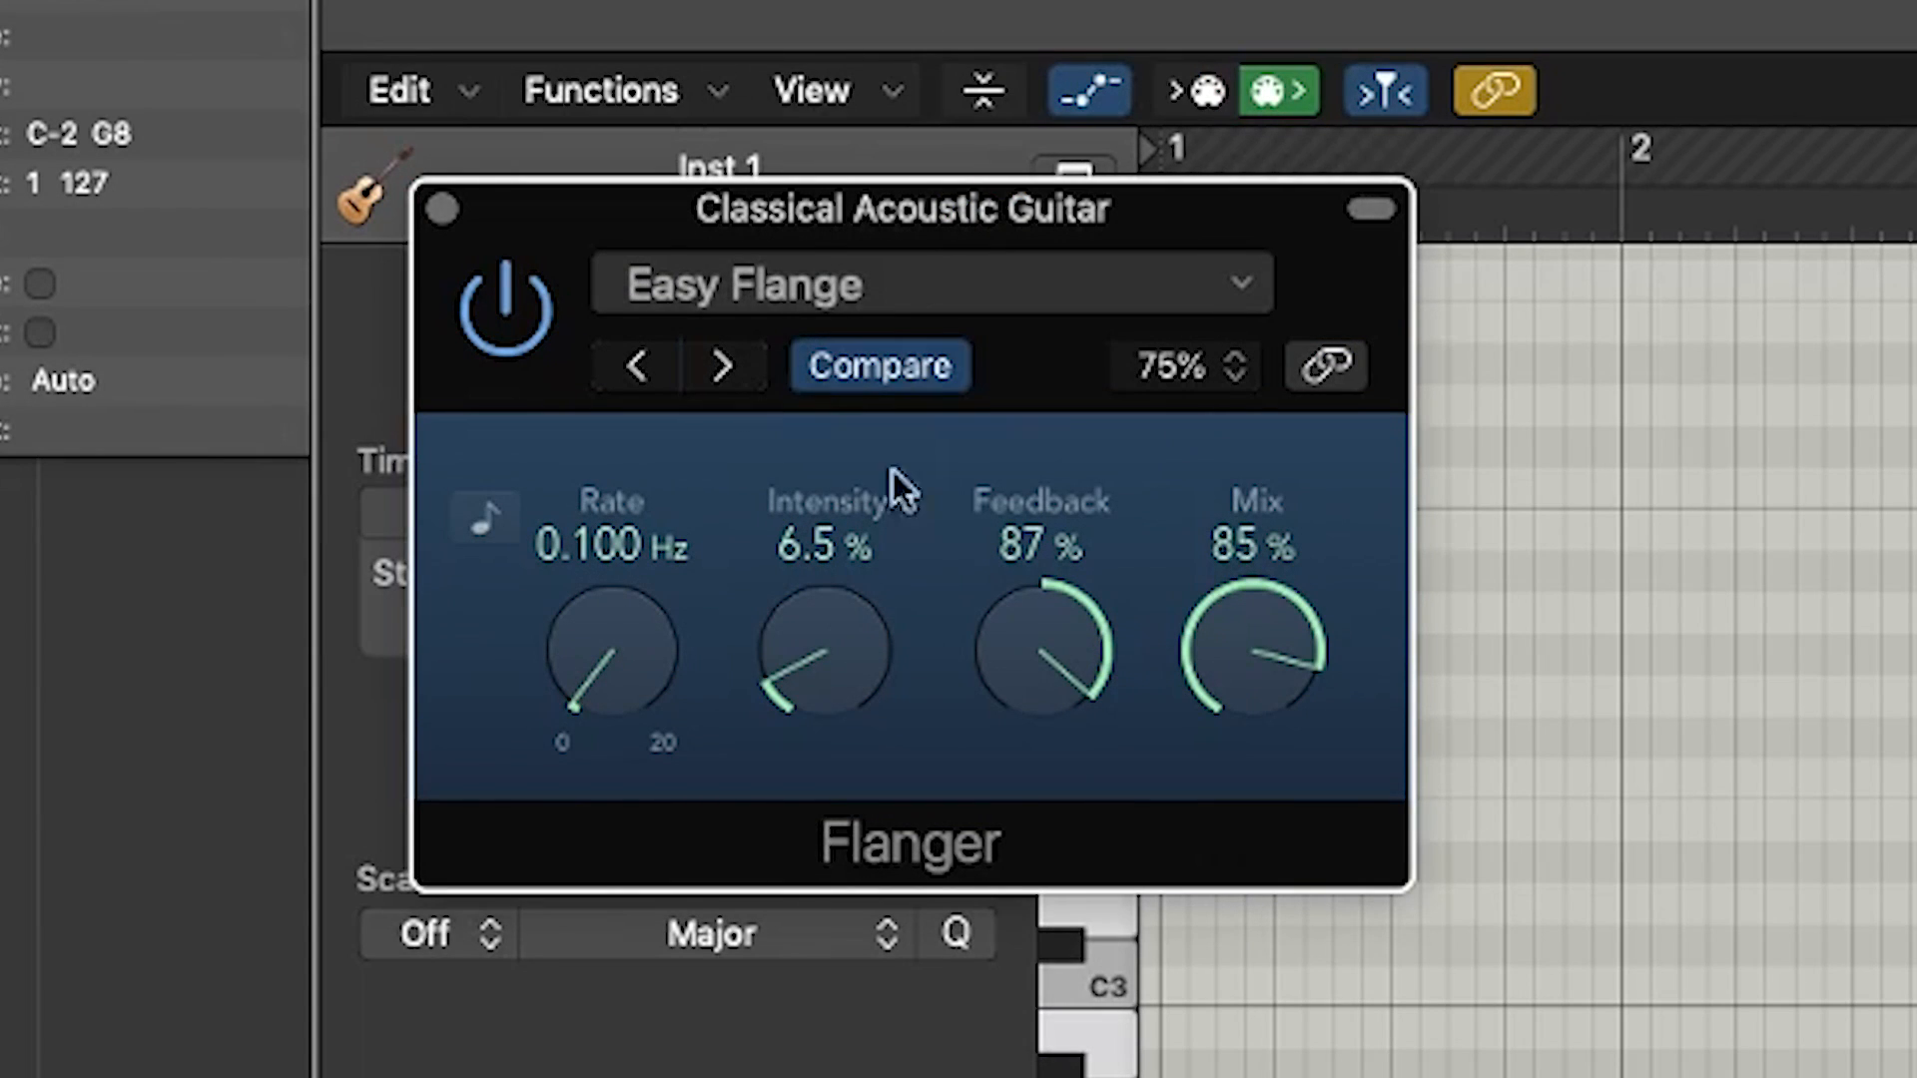
{"action": "left_click_drag", "start_coordinate": [1202, 642], "coordinate": [1285, 959]}
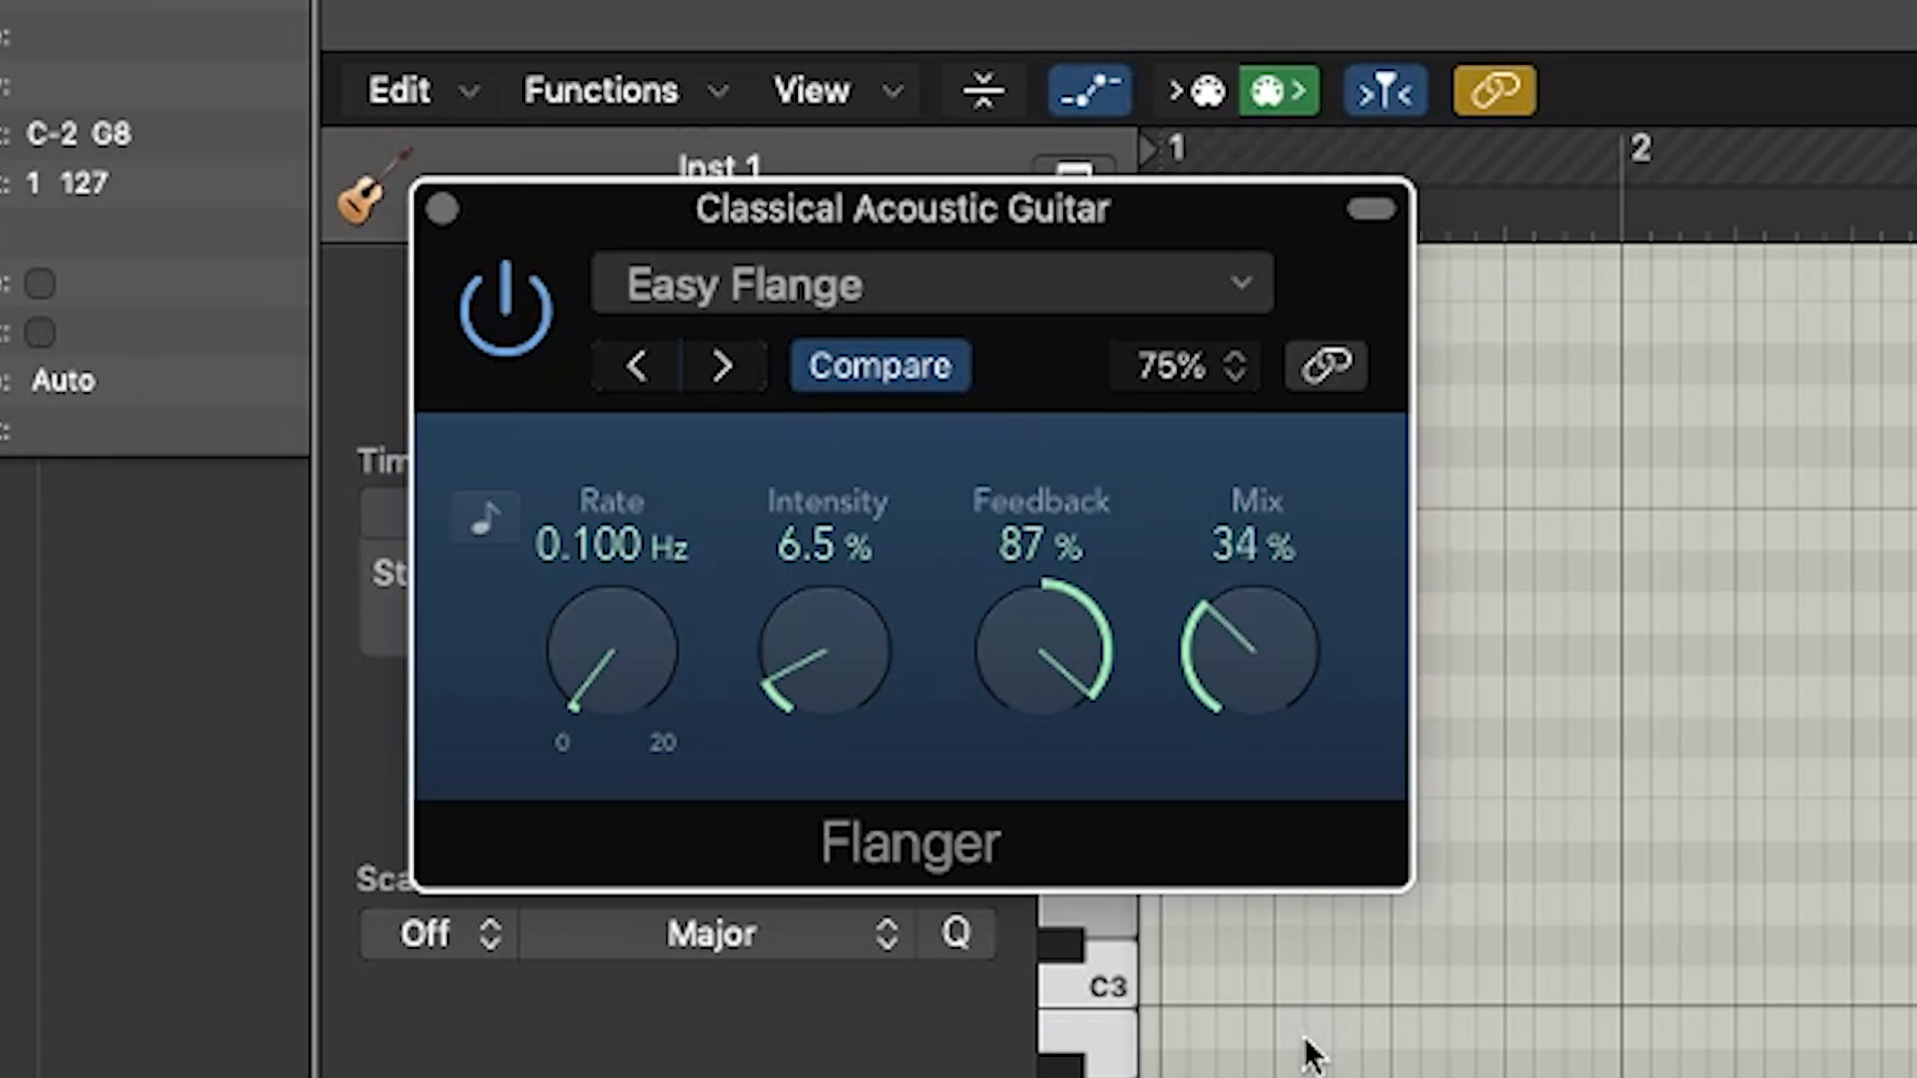
{"action": "left_click_drag", "start_coordinate": [1316, 1048], "coordinate": [1316, 1048]}
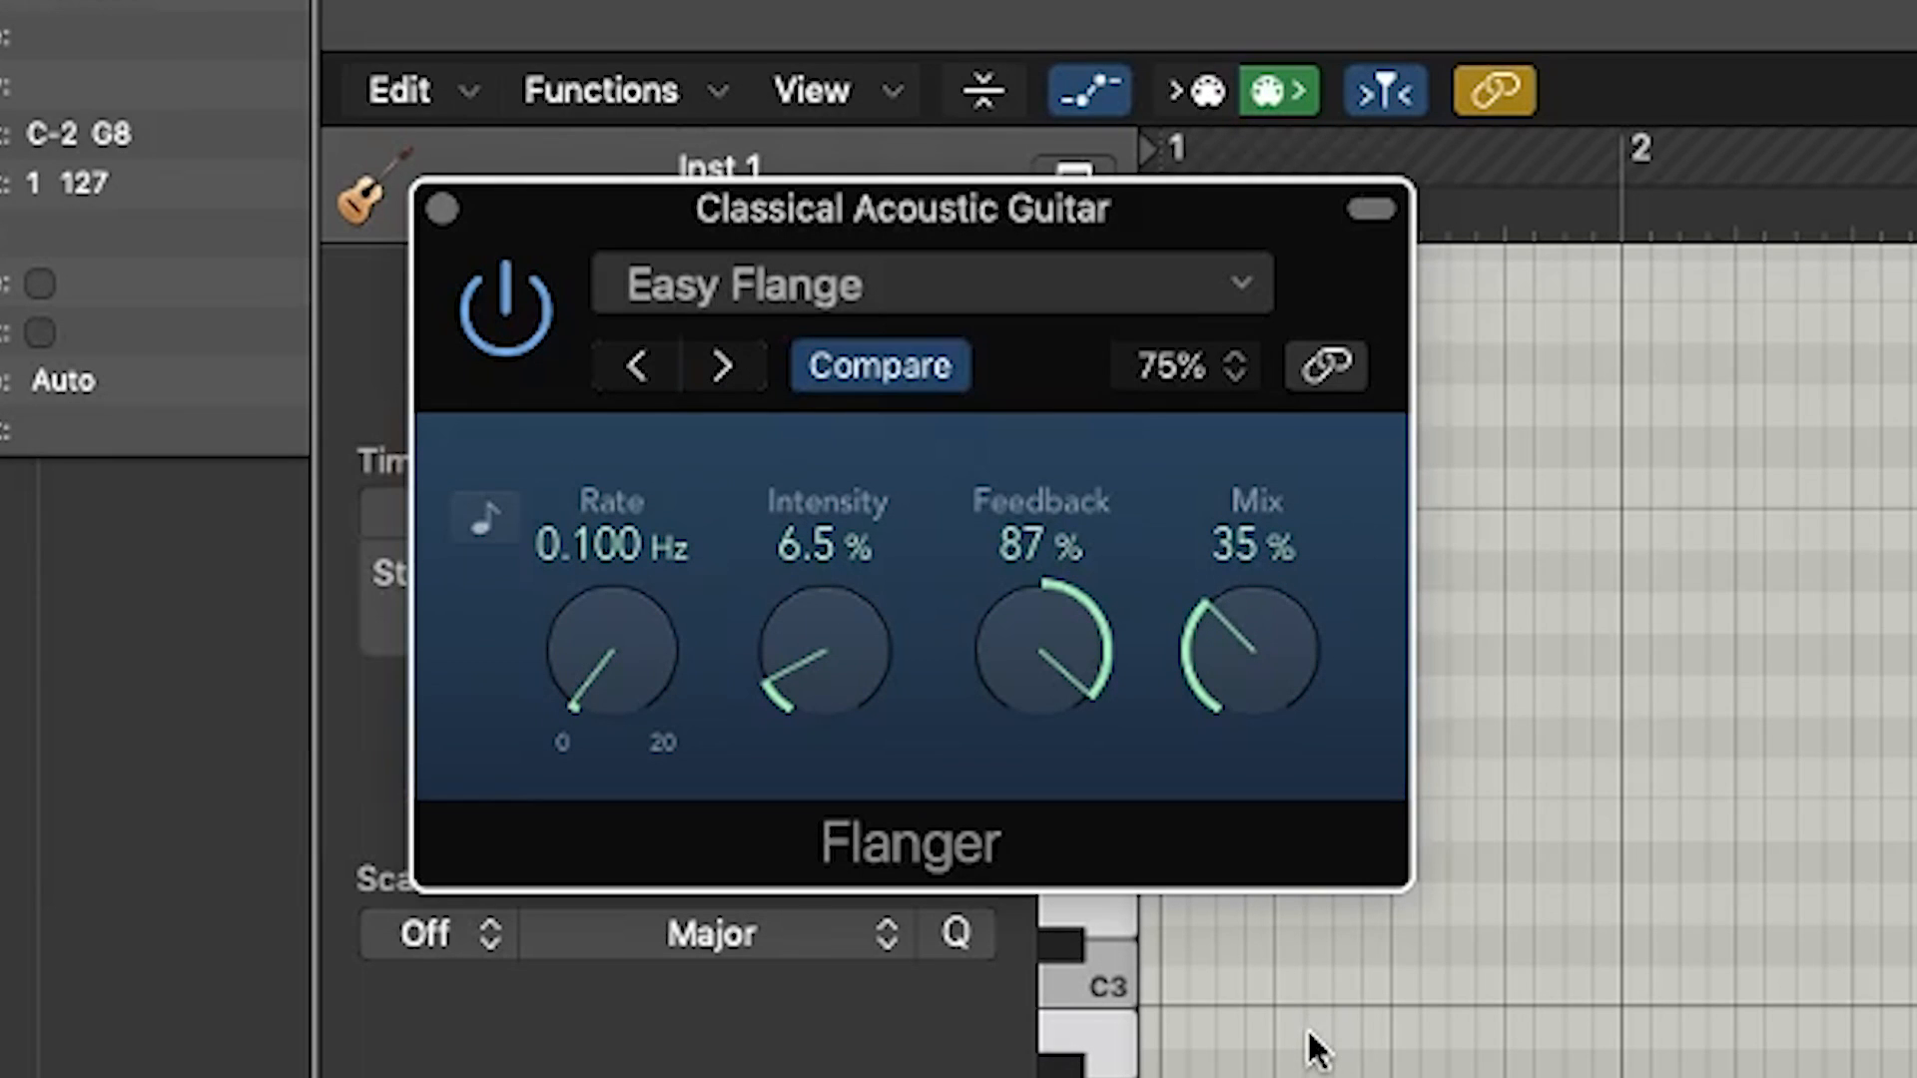
{"action": "left_click_drag", "start_coordinate": [1241, 599], "coordinate": [1238, 647]}
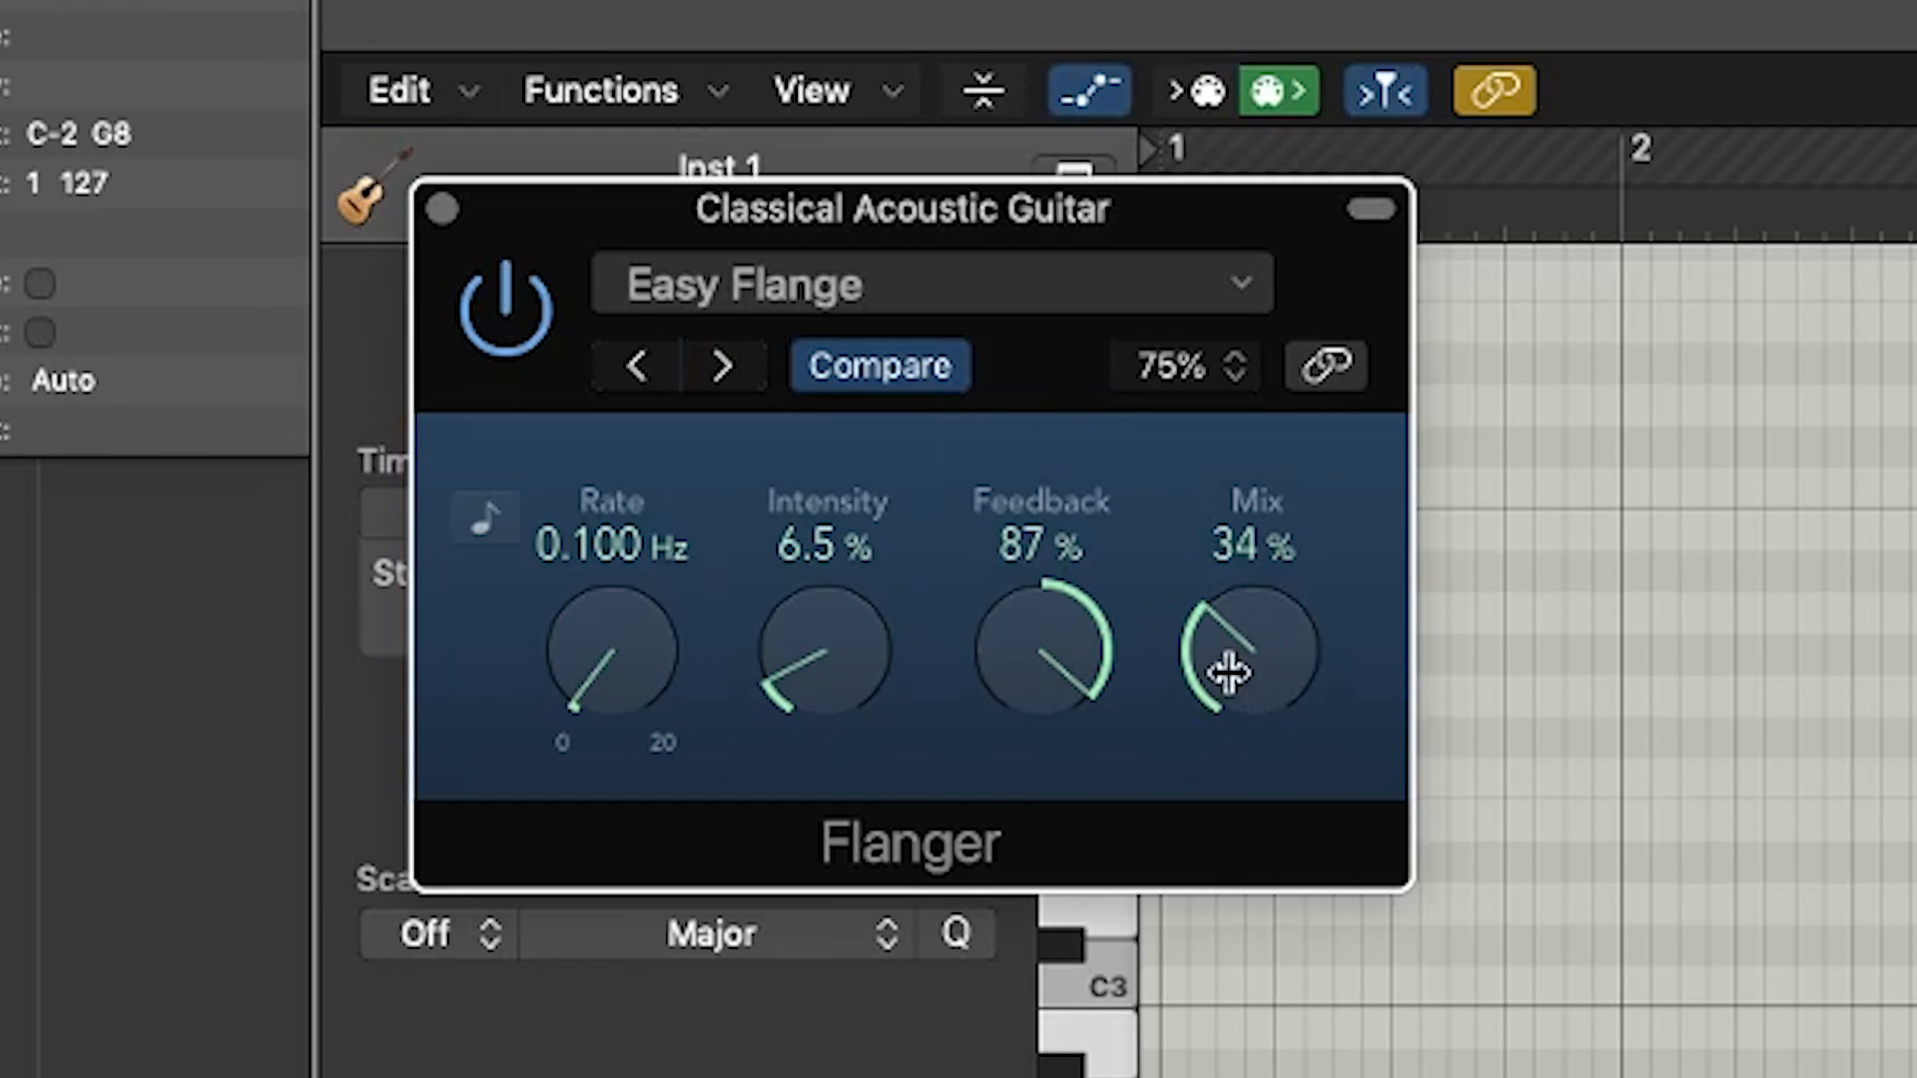
{"action": "left_click_drag", "start_coordinate": [1228, 654], "coordinate": [1155, 143]}
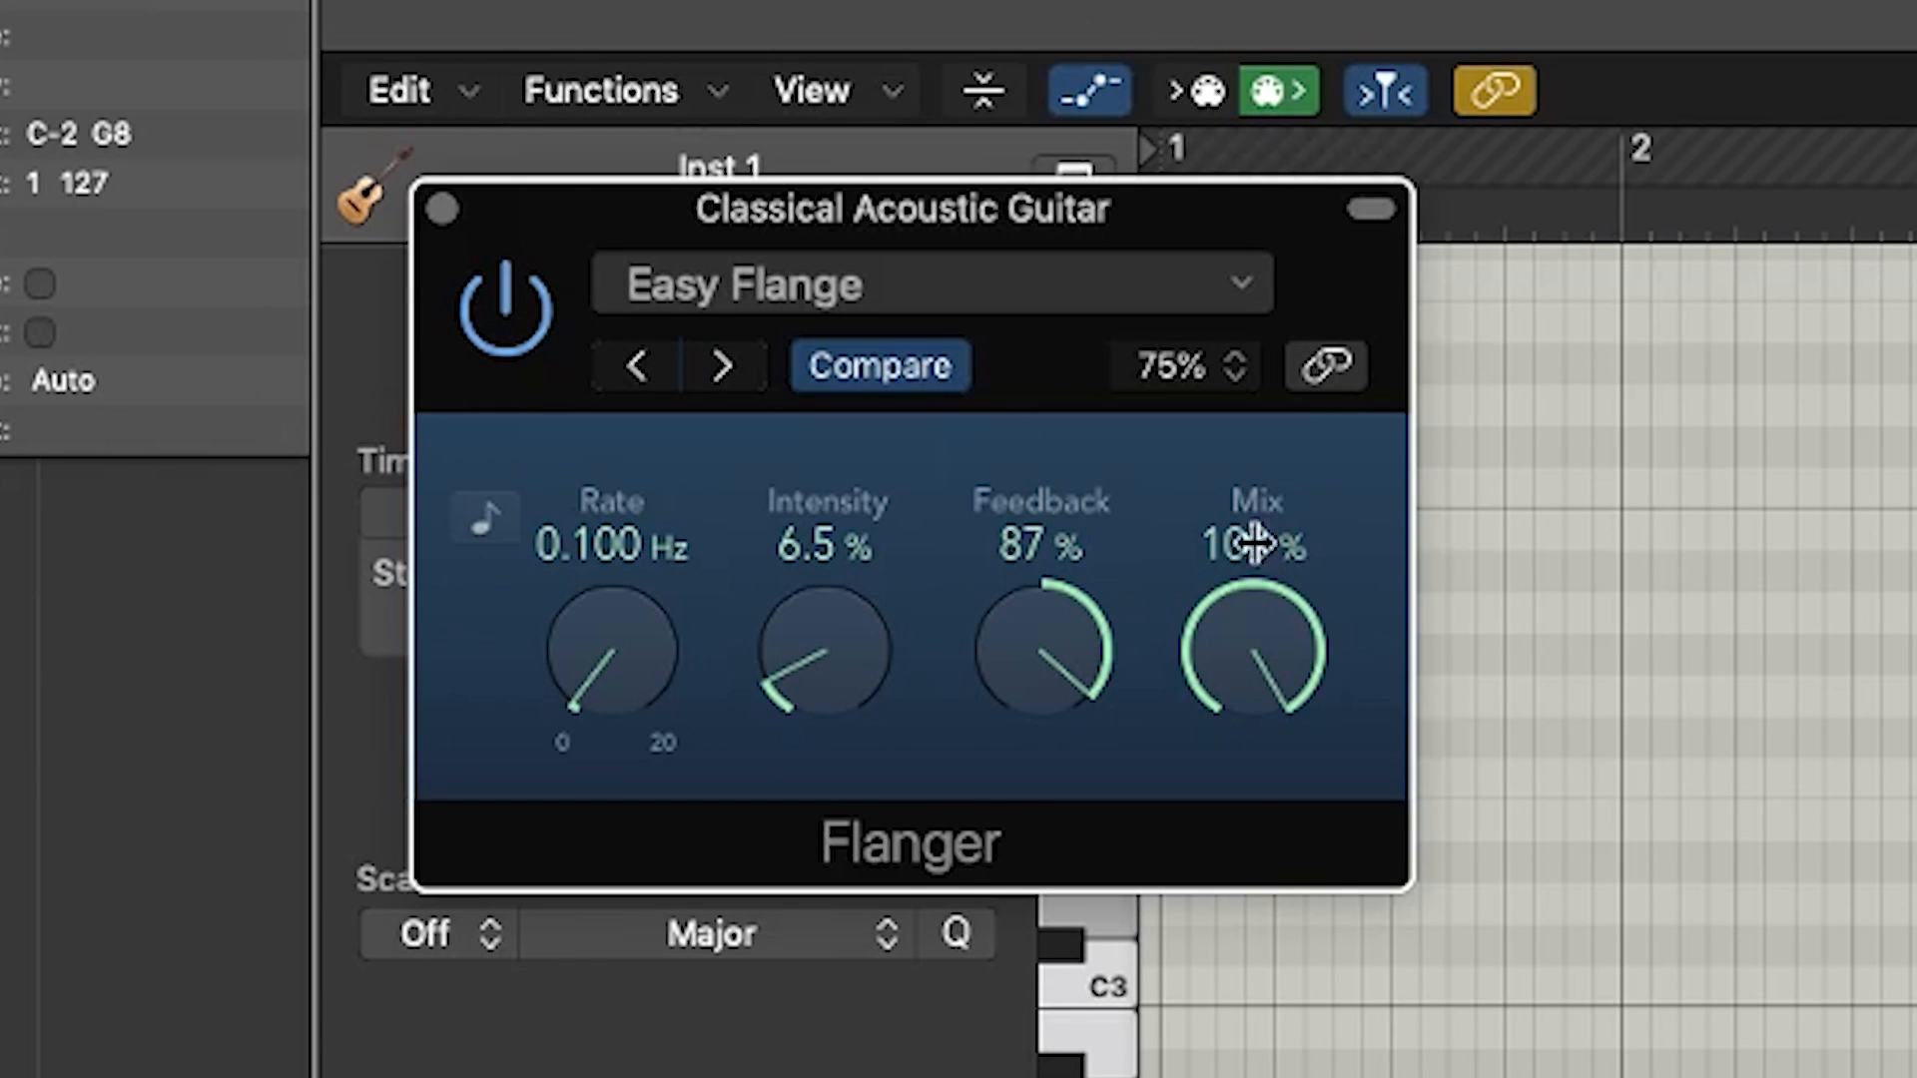
{"action": "left_click_drag", "start_coordinate": [1254, 545], "coordinate": [1259, 741]}
{"action": "left_click_drag", "start_coordinate": [809, 663], "coordinate": [804, 593]}
{"action": "left_click_drag", "start_coordinate": [805, 671], "coordinate": [803, 679]}
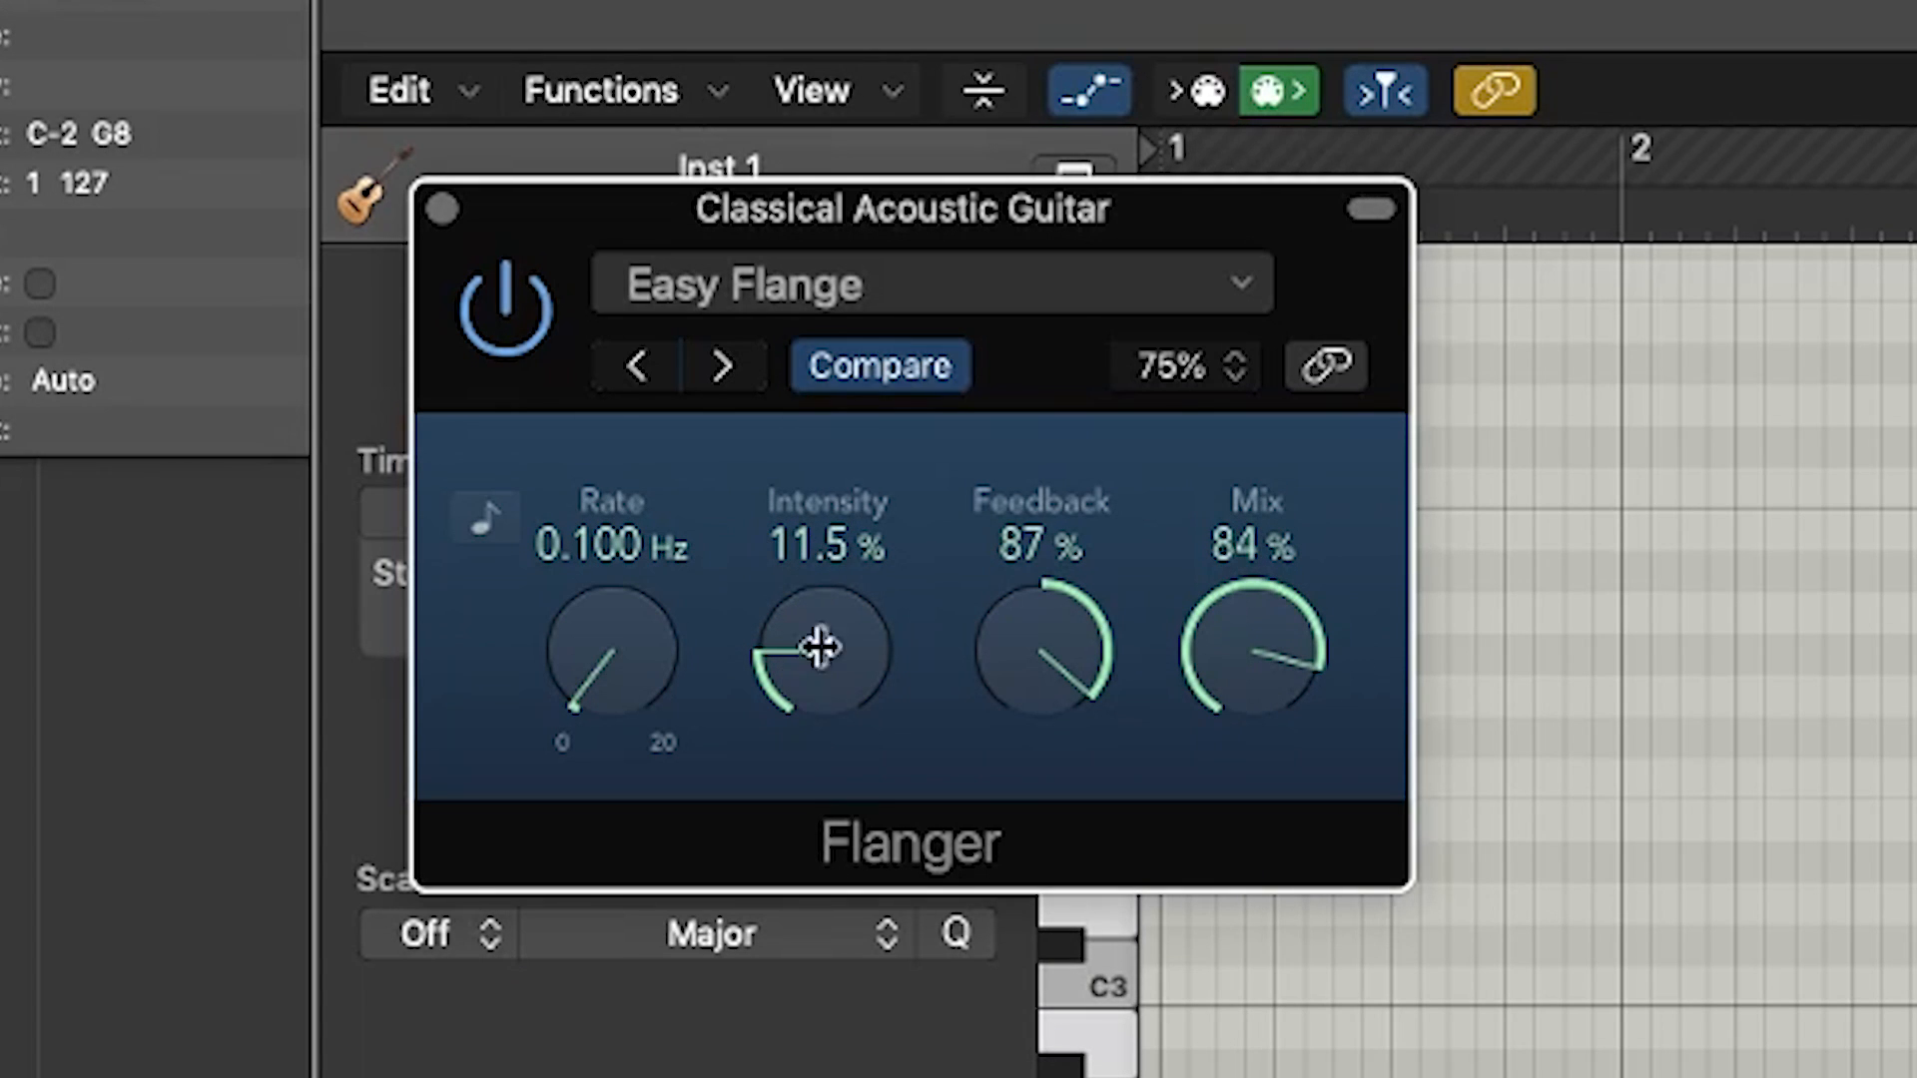
- Duplicate the Classical Acoustic Guitar track with its settings and copy both of its Inst 1 regions onto the new track
{"action": "left_click", "coordinate": [850, 185]}
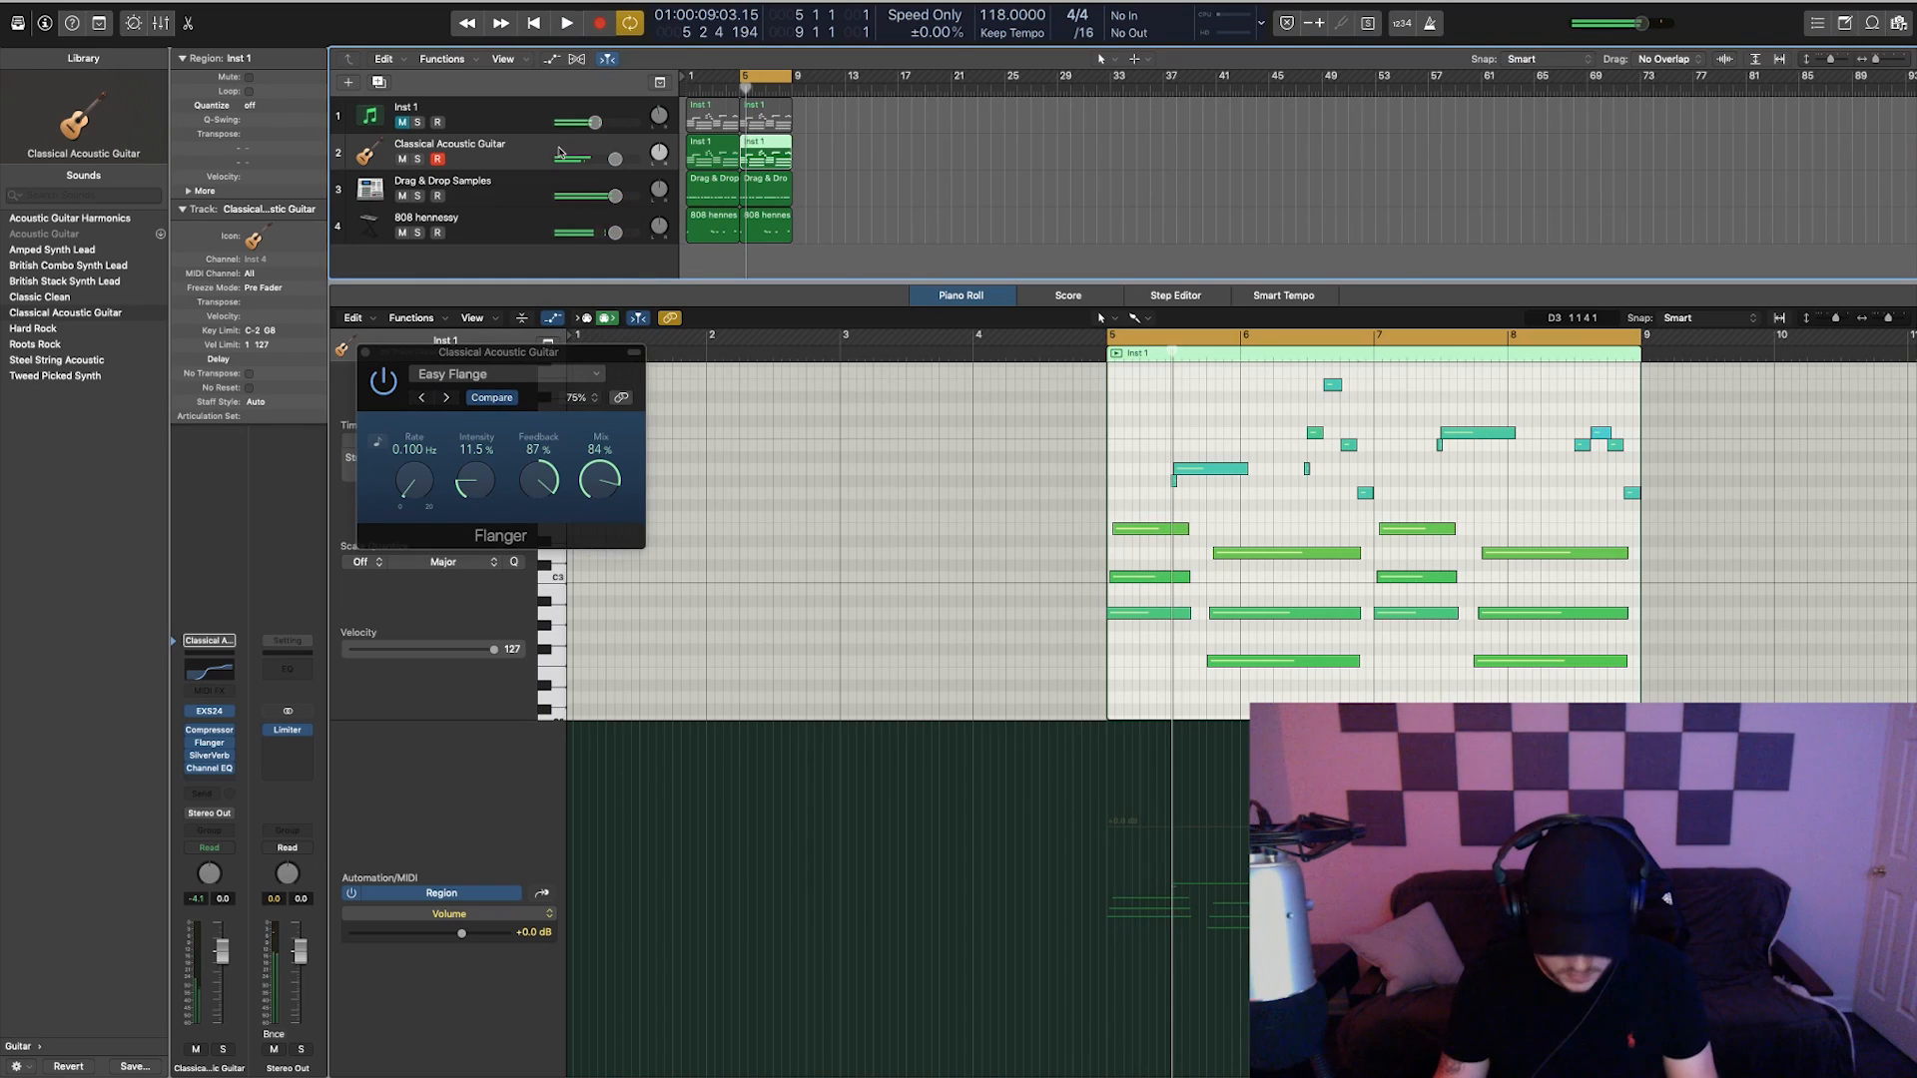
{"action": "key", "text": "super+d"}
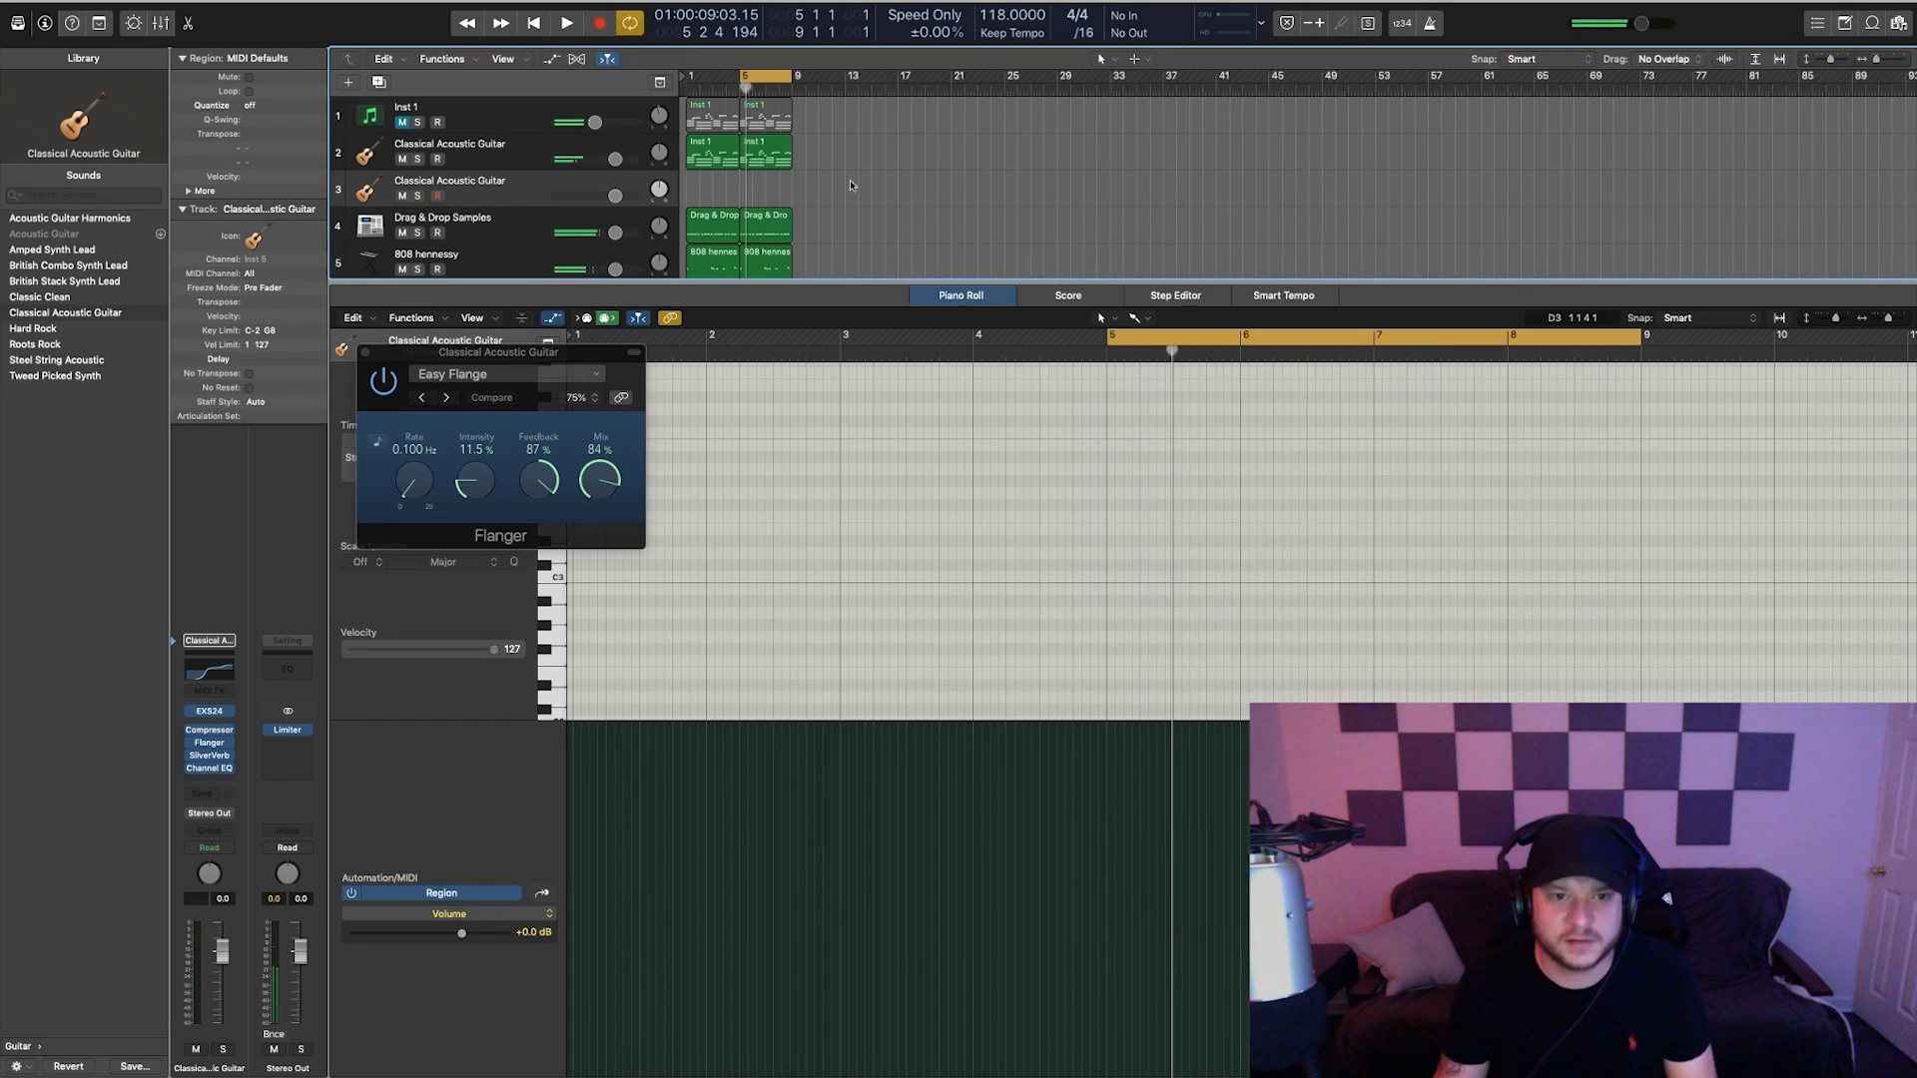
{"action": "left_click", "coordinate": [707, 158]}
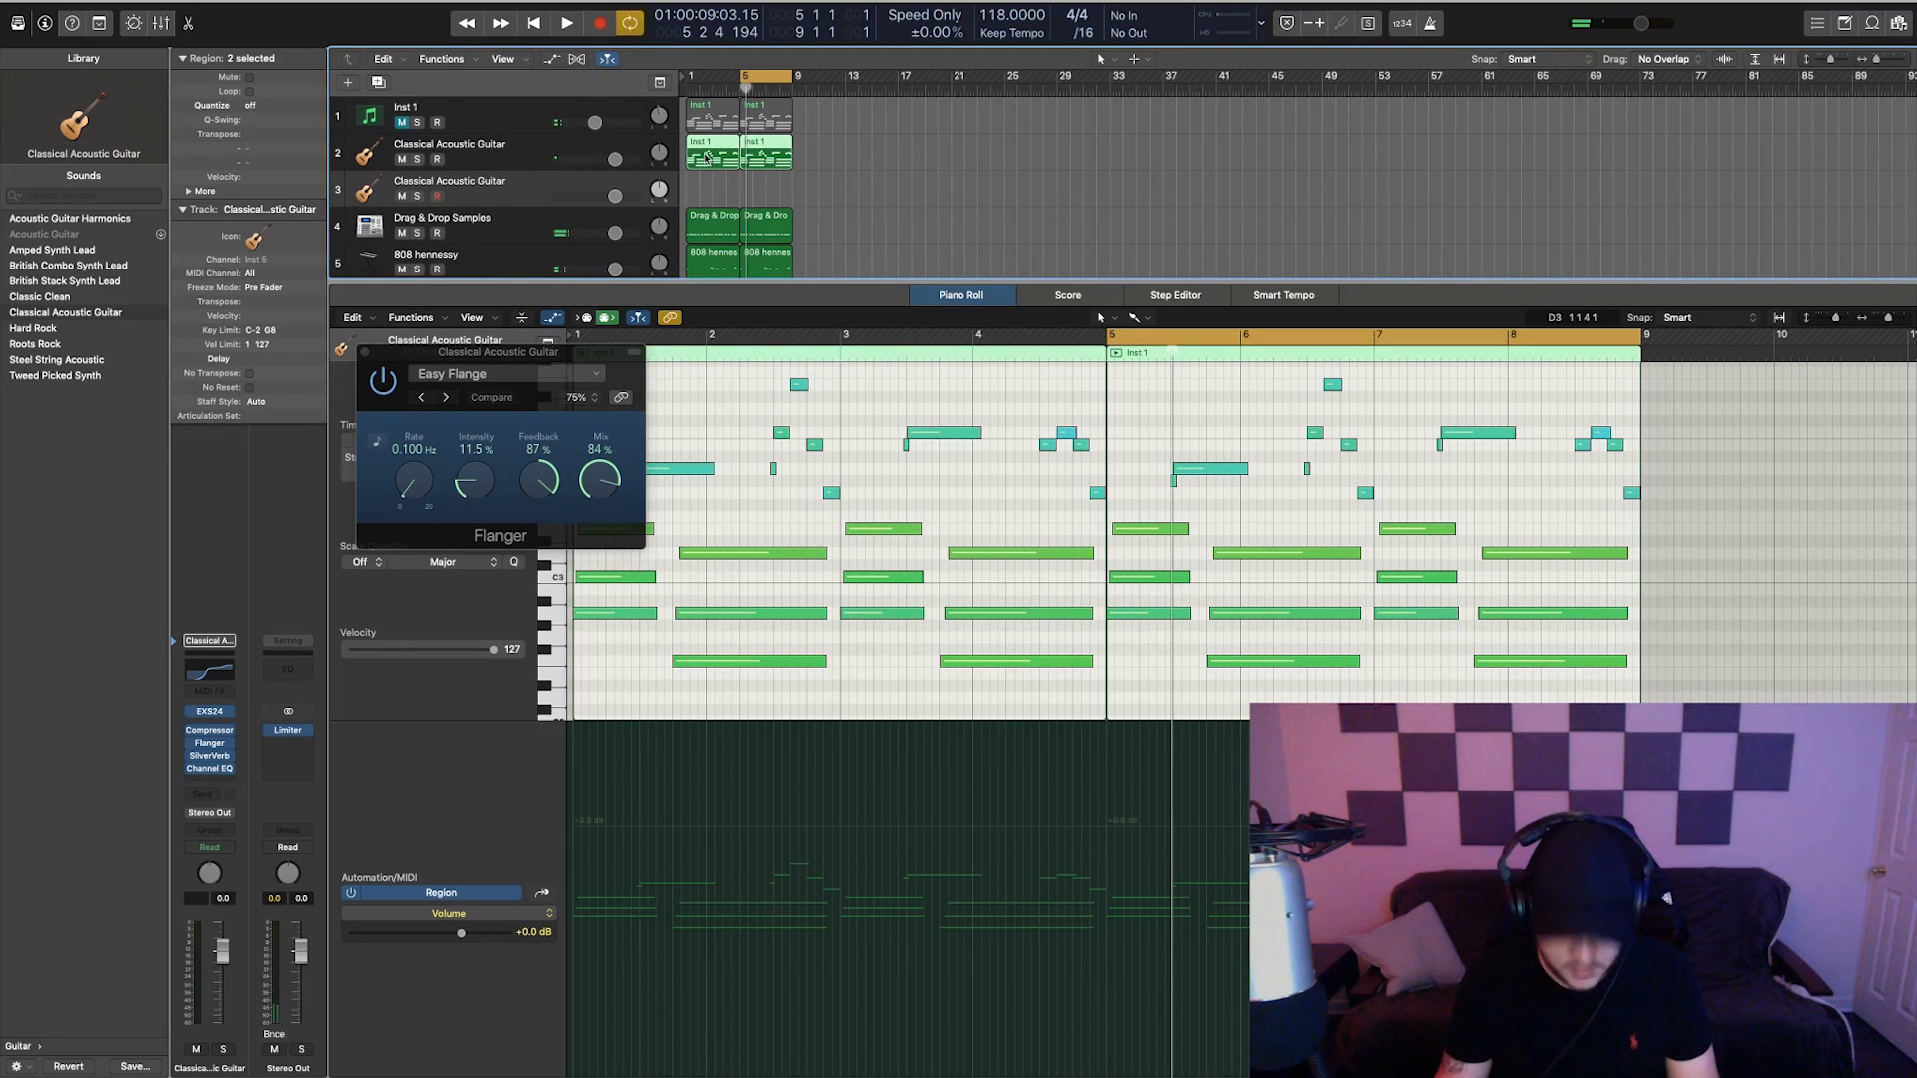
{"action": "left_click_drag", "start_coordinate": [708, 157], "coordinate": [708, 194]}
{"action": "left_click", "coordinate": [904, 180]}
- Try the Classic Clean patch on the duplicated guitar track and audition it in the loop
{"action": "left_click", "coordinate": [518, 191]}
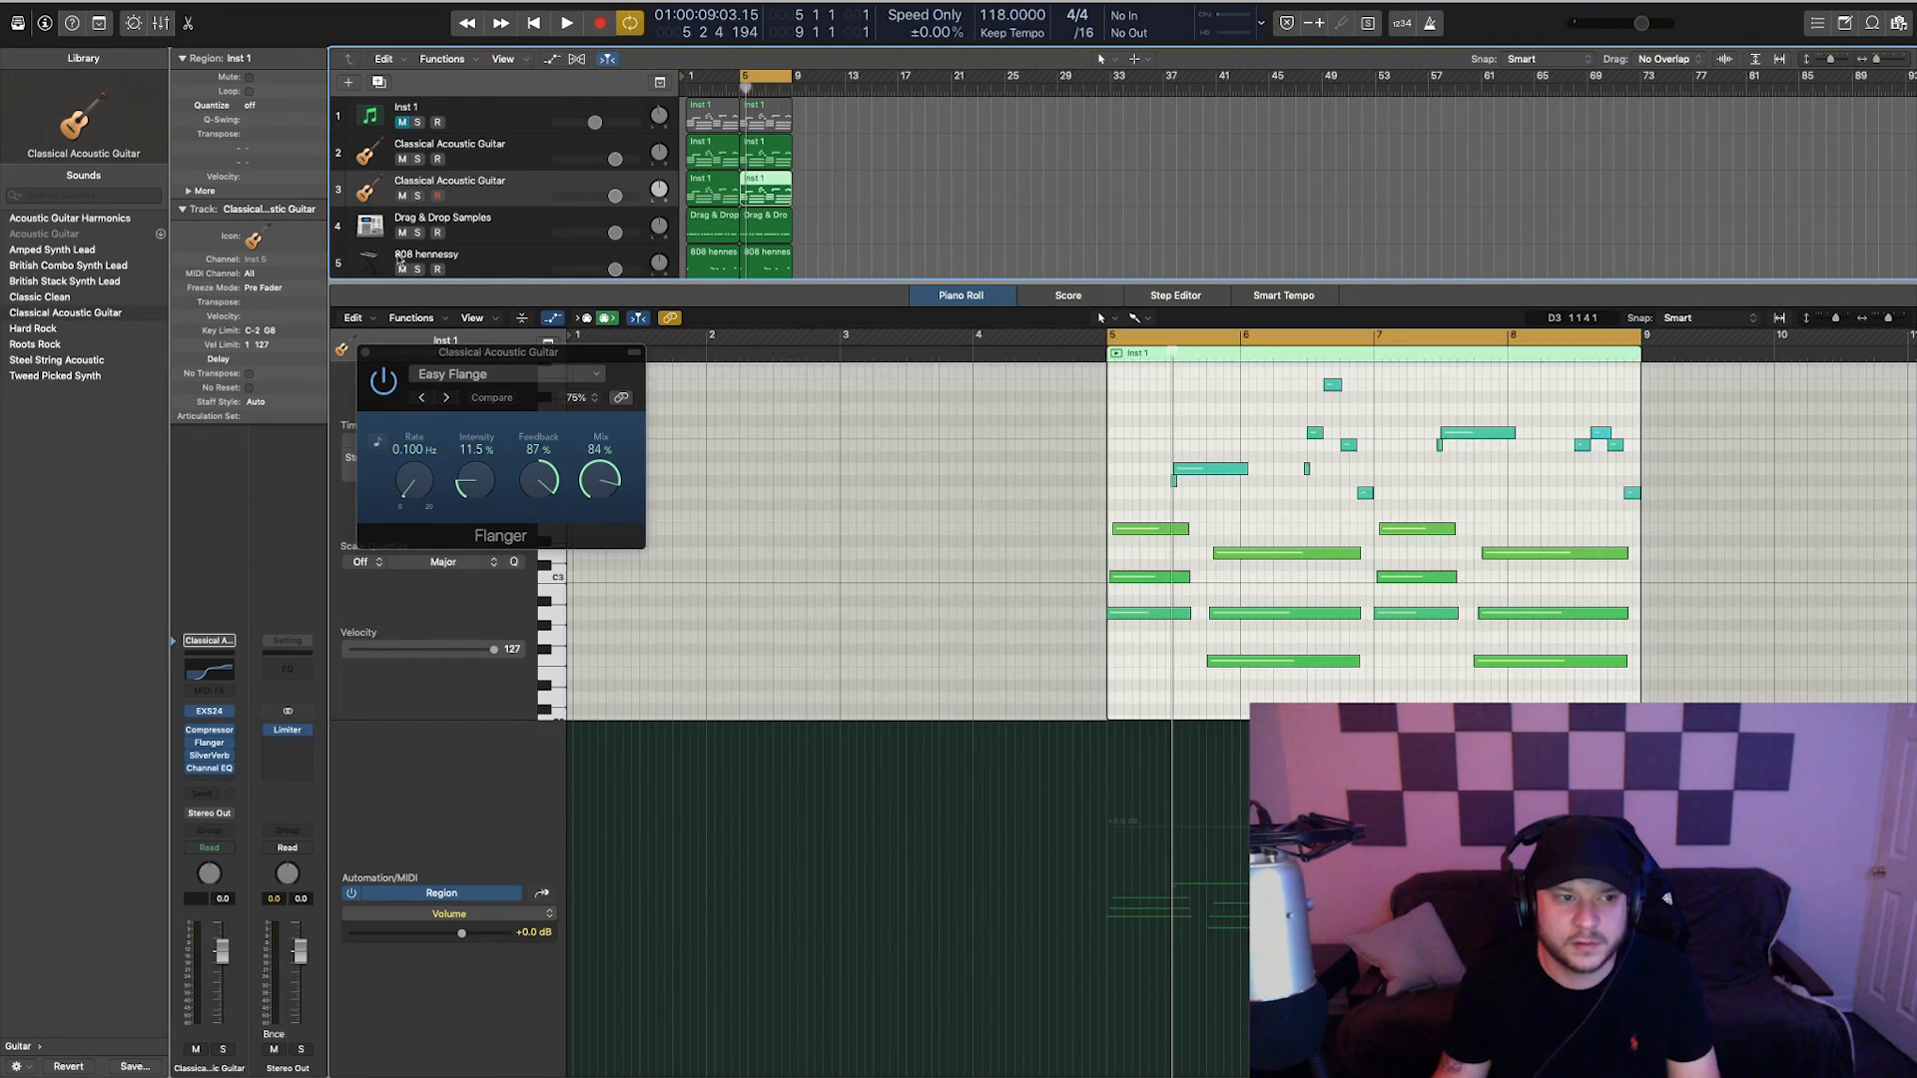
{"action": "left_click", "coordinate": [40, 296]}
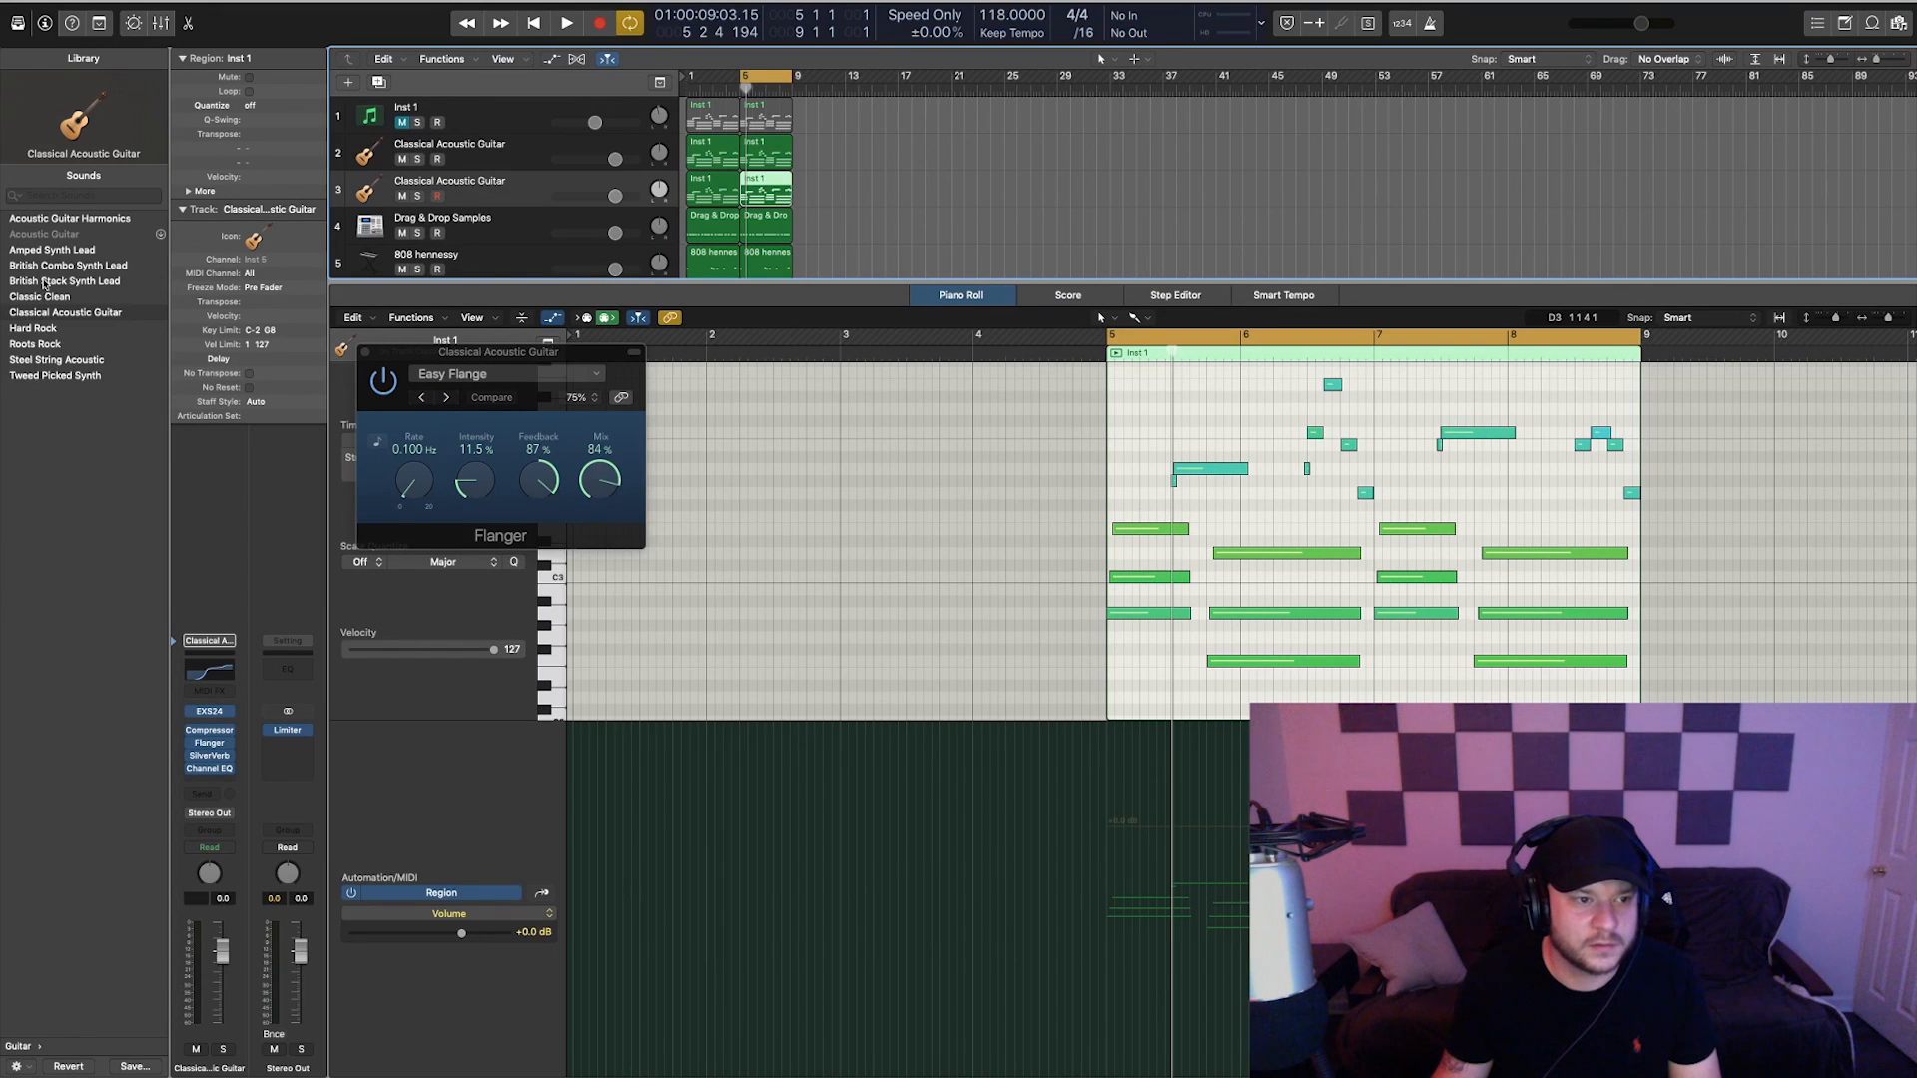
{"action": "key", "text": "space"}
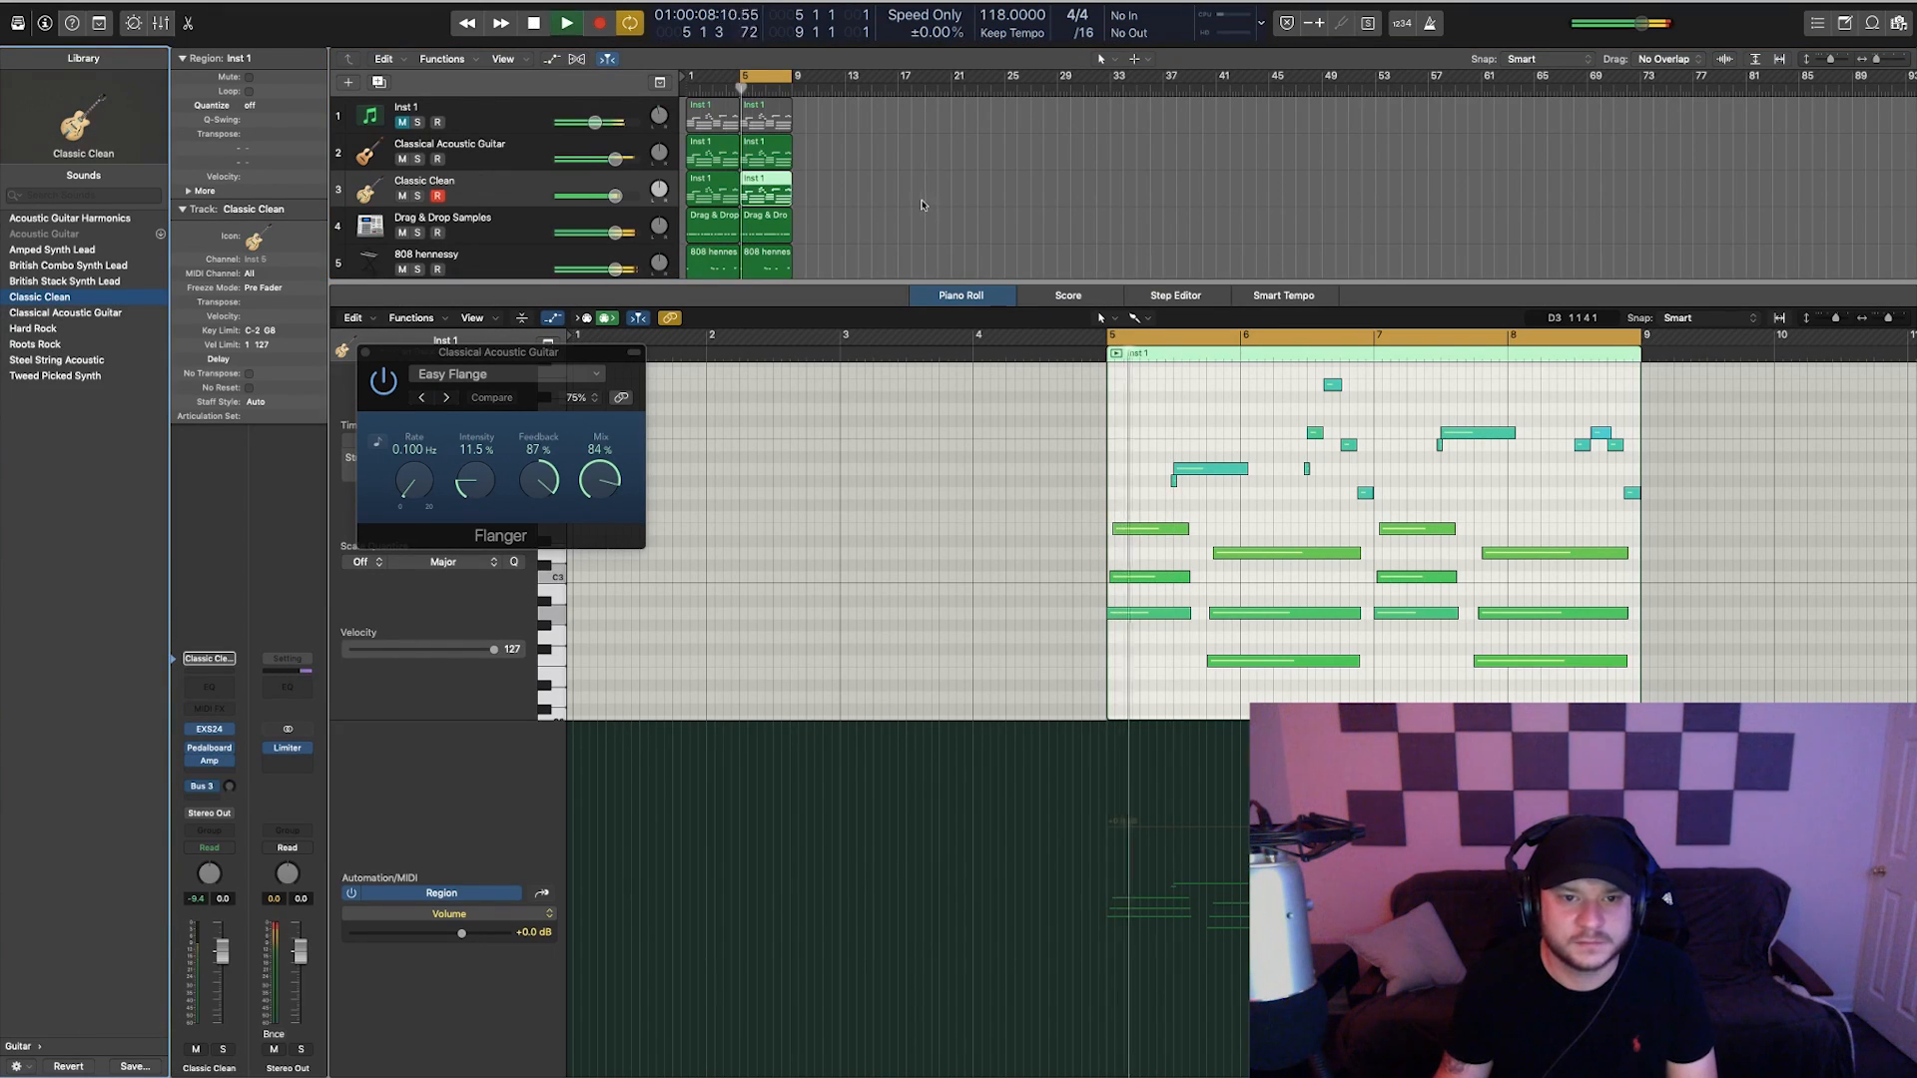
{"action": "key", "text": "space"}
- Change the duplicated guitar track's patch to Acoustic Guitar Harmonics and play the loop
{"action": "left_click", "coordinate": [552, 178]}
{"action": "left_click", "coordinate": [57, 217]}
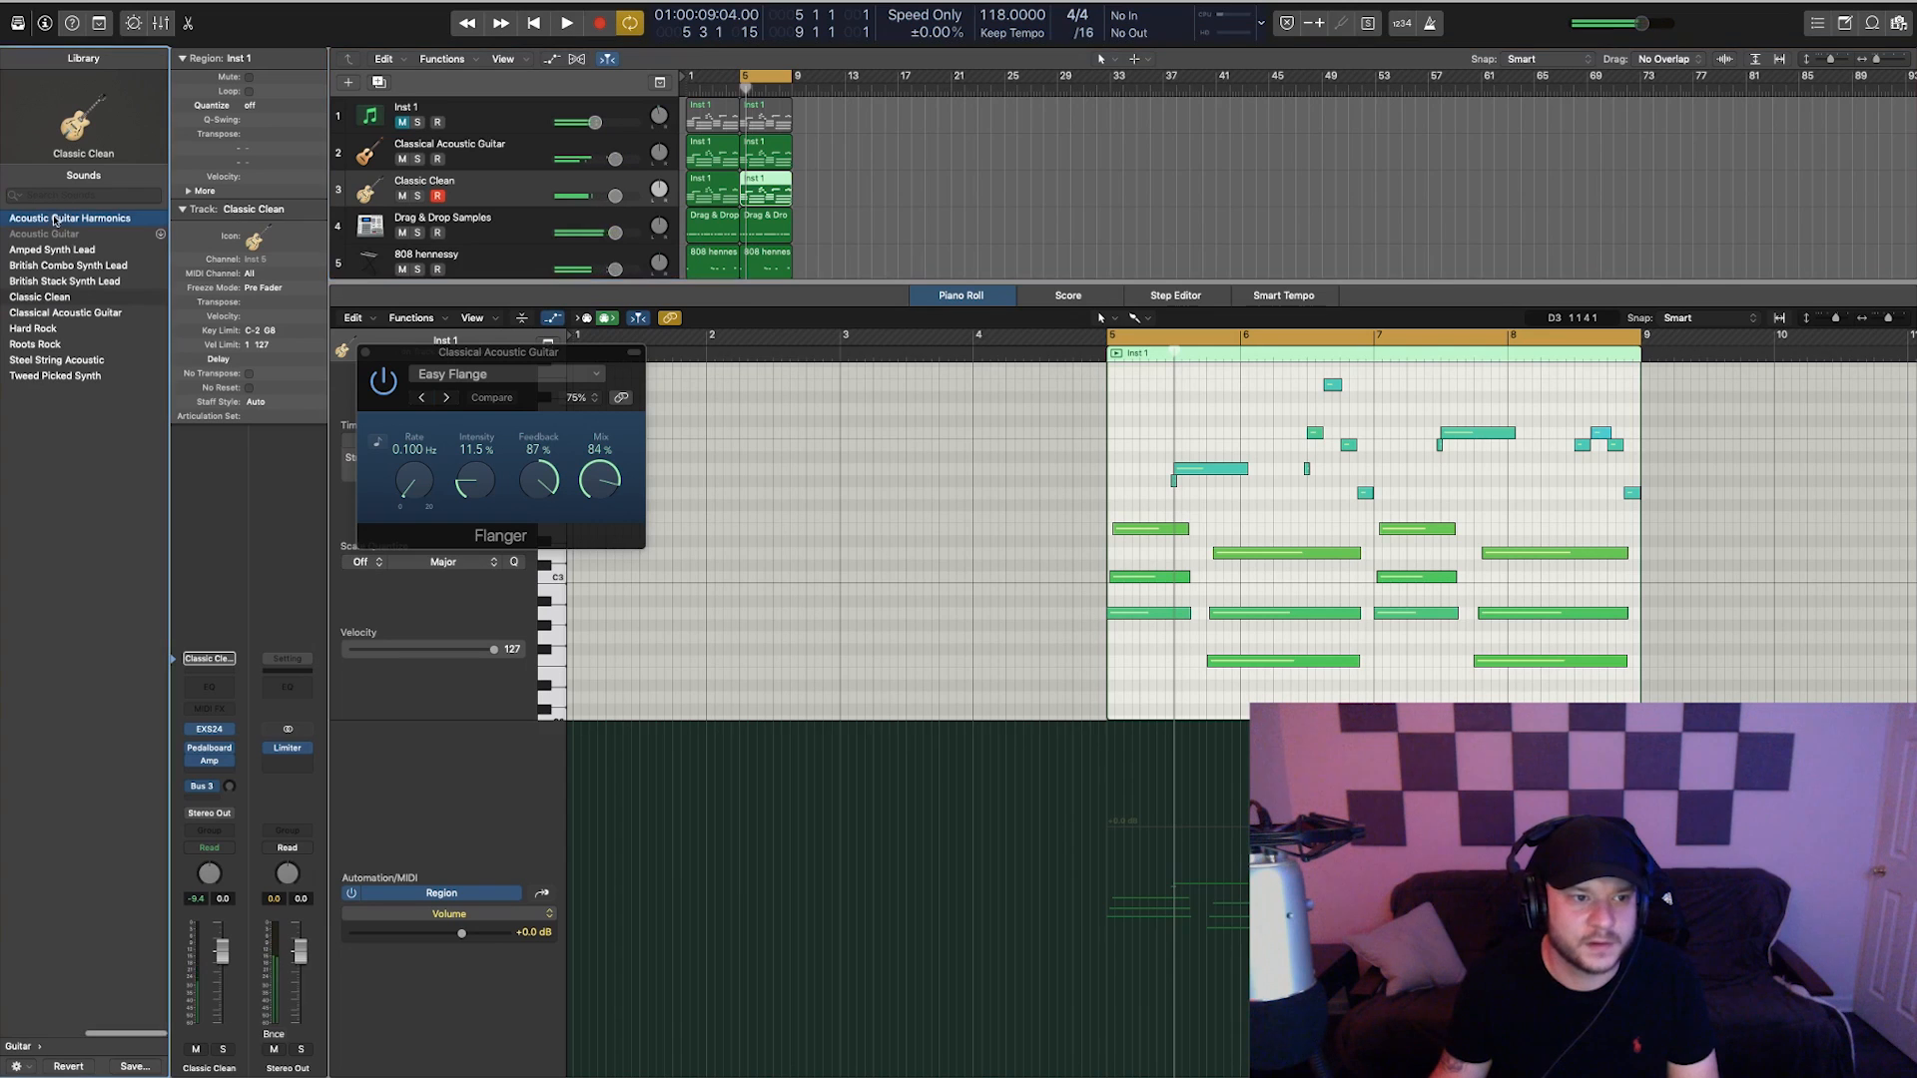
{"action": "left_click", "coordinate": [855, 218]}
{"action": "key", "text": "space"}
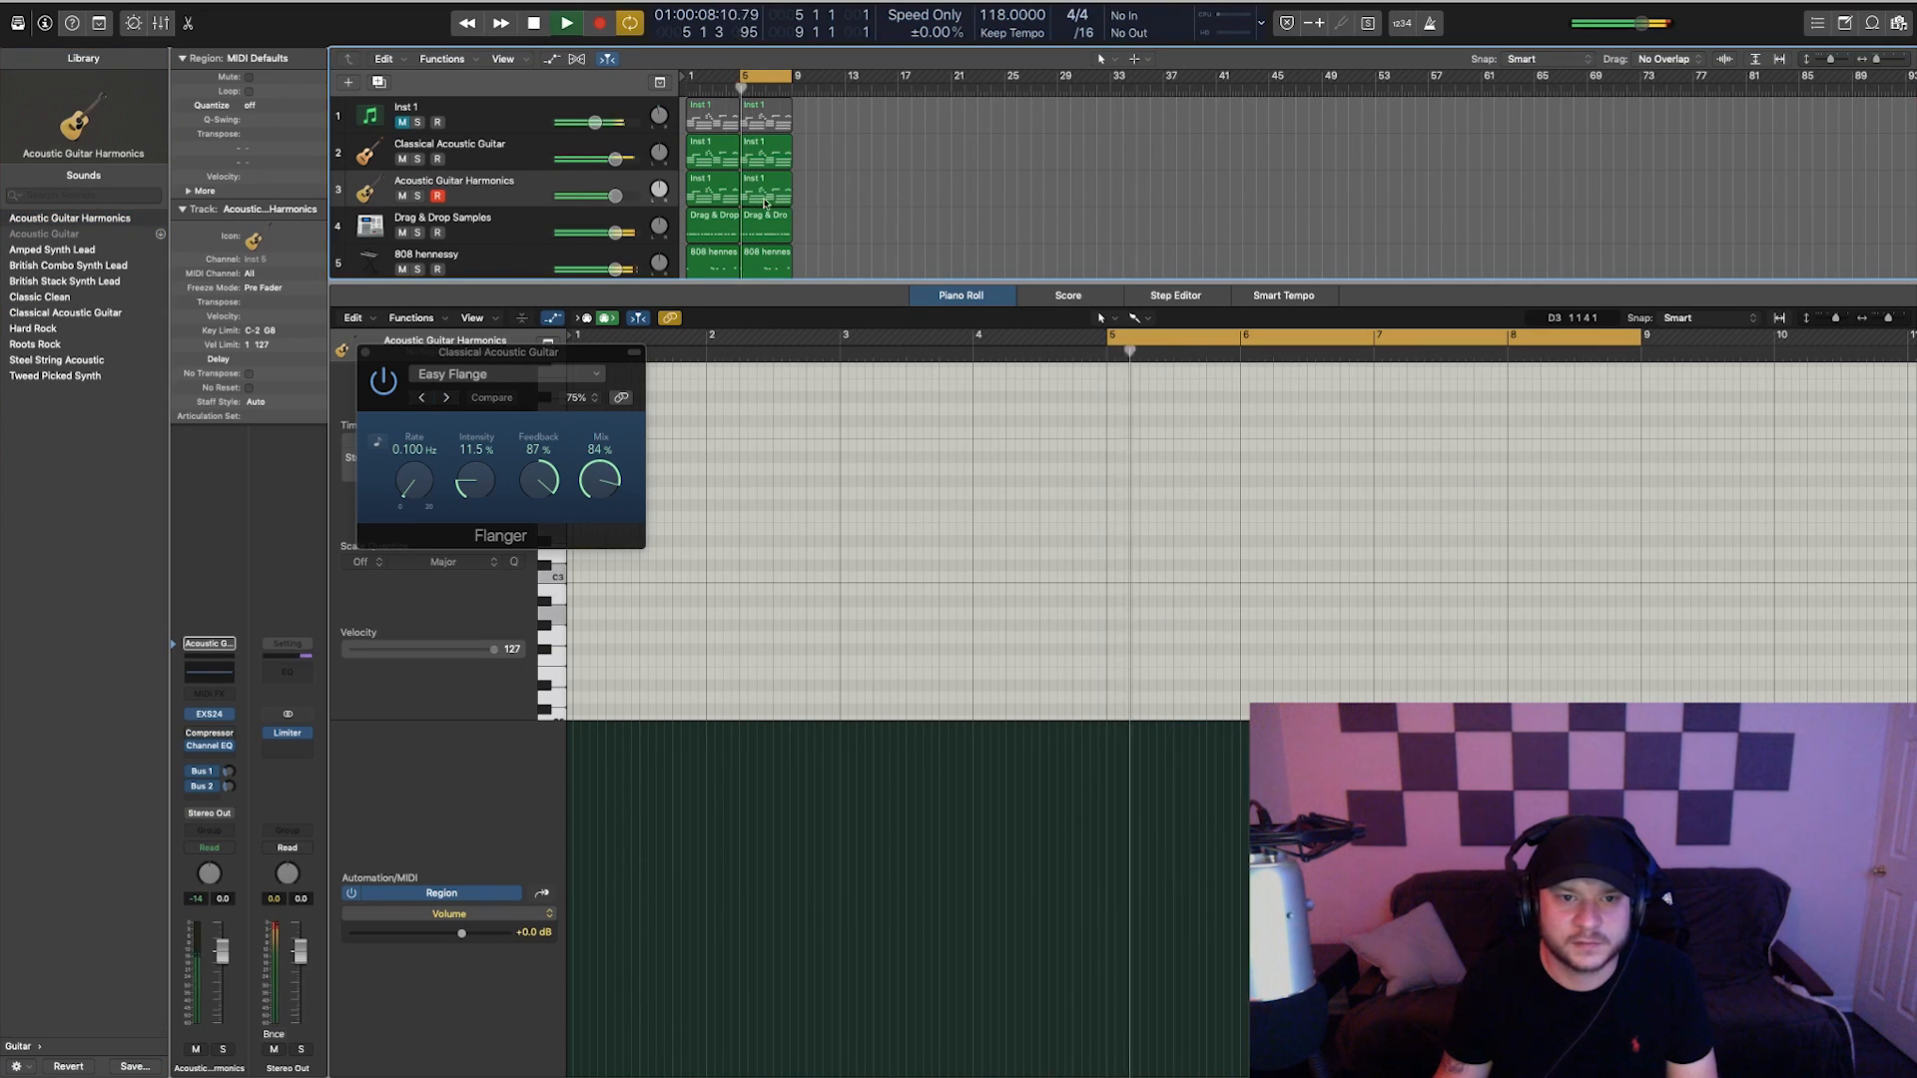
- Lower the Acoustic Guitar Harmonics track's volume to -10.4 dB, check it in playback, and reduce it slightly further
{"action": "left_click_drag", "start_coordinate": [615, 196], "coordinate": [551, 201]}
{"action": "key", "text": "space"}
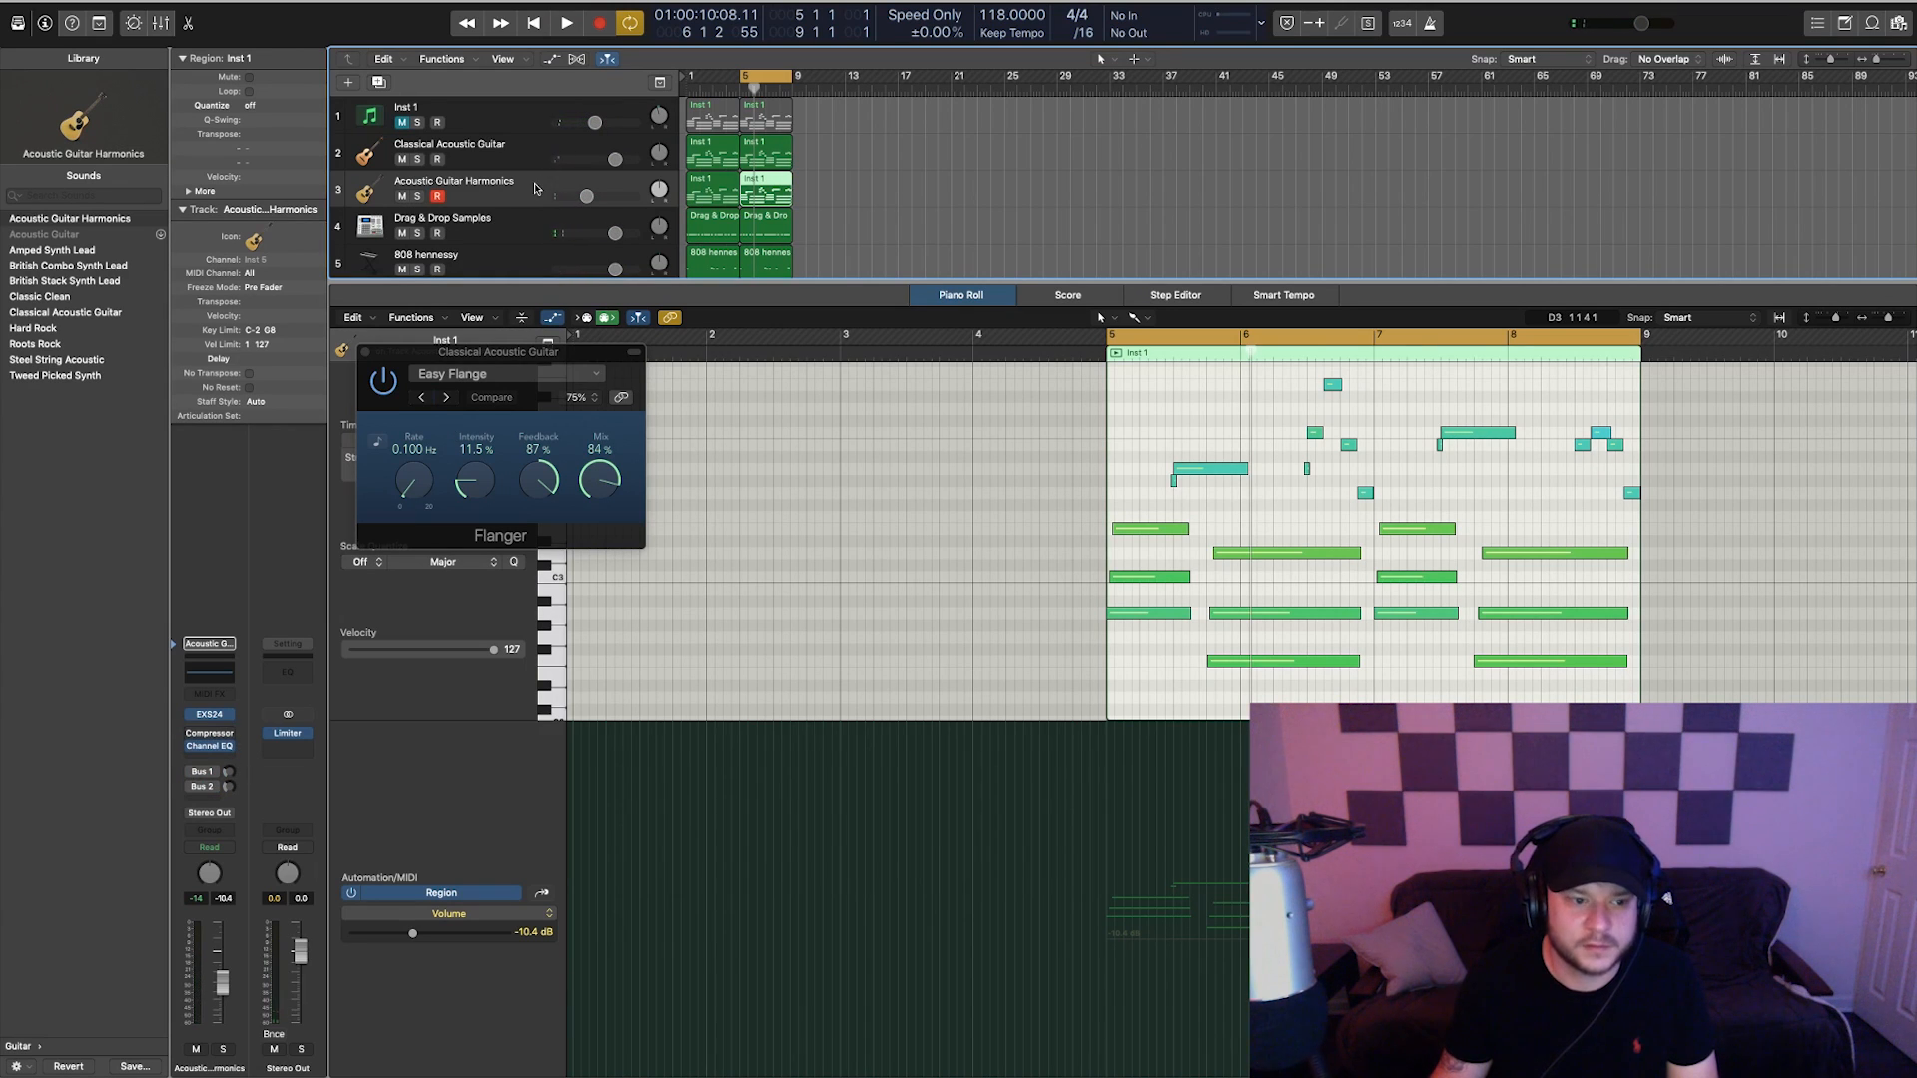
{"action": "key", "text": "space"}
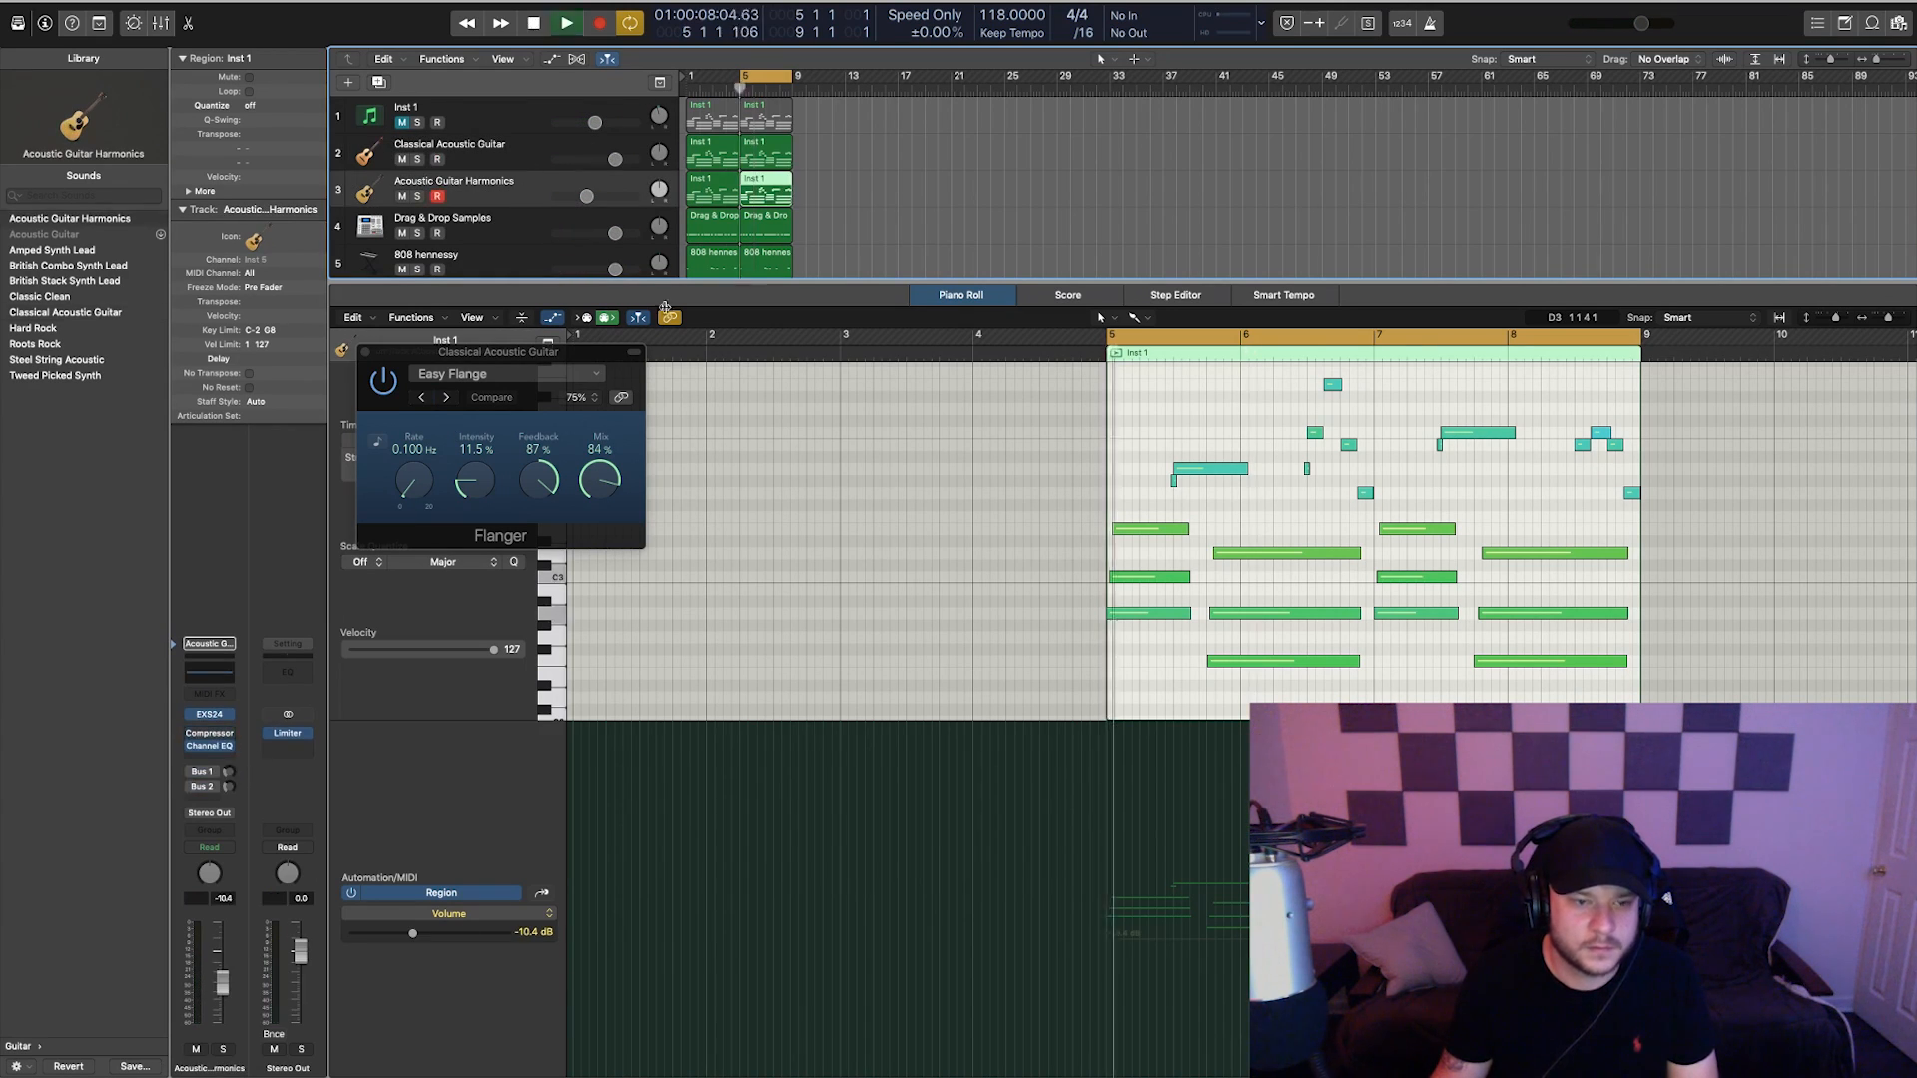
{"action": "left_click_drag", "start_coordinate": [587, 196], "coordinate": [560, 198]}
- Set the Flanger Mix on the Classical Acoustic Guitar track to 20% and raise the track's volume to +2.5 dB
{"action": "left_click", "coordinate": [560, 152]}
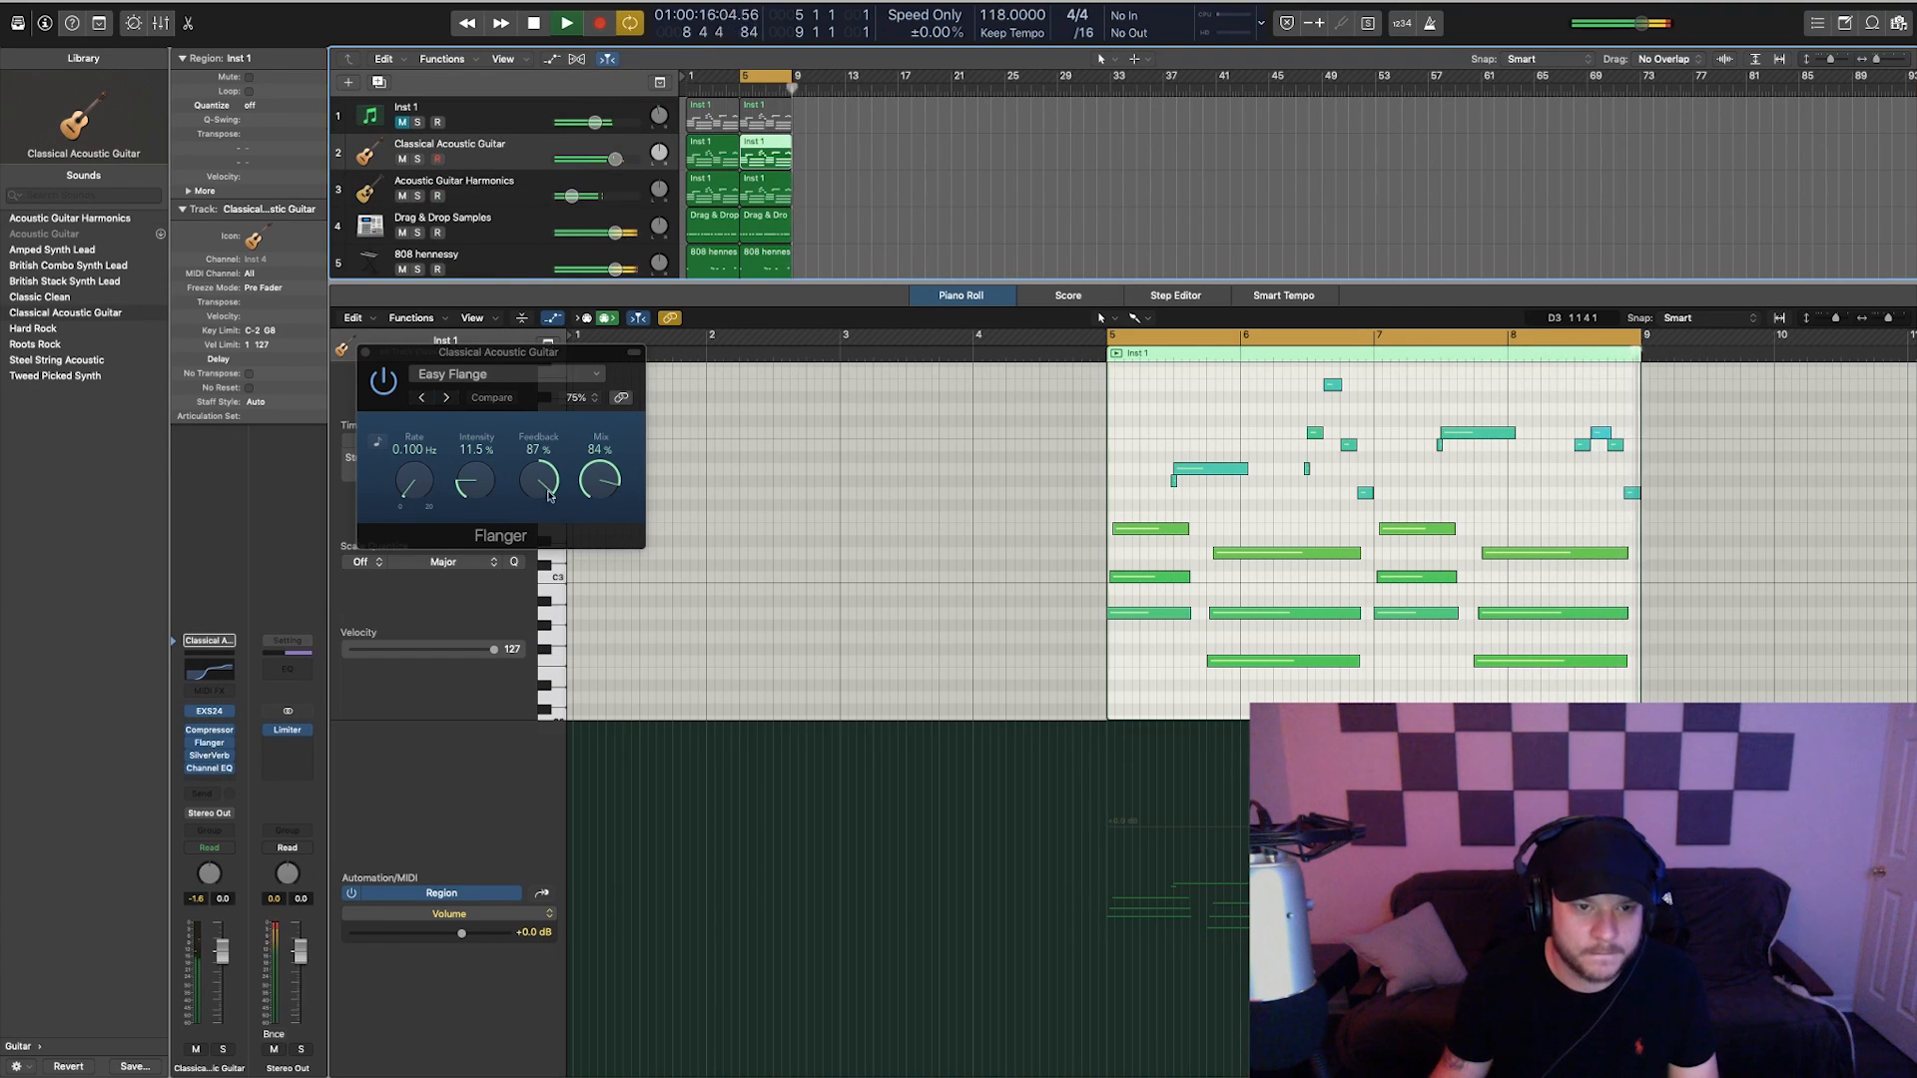
{"action": "left_click_drag", "start_coordinate": [599, 481], "coordinate": [609, 627]}
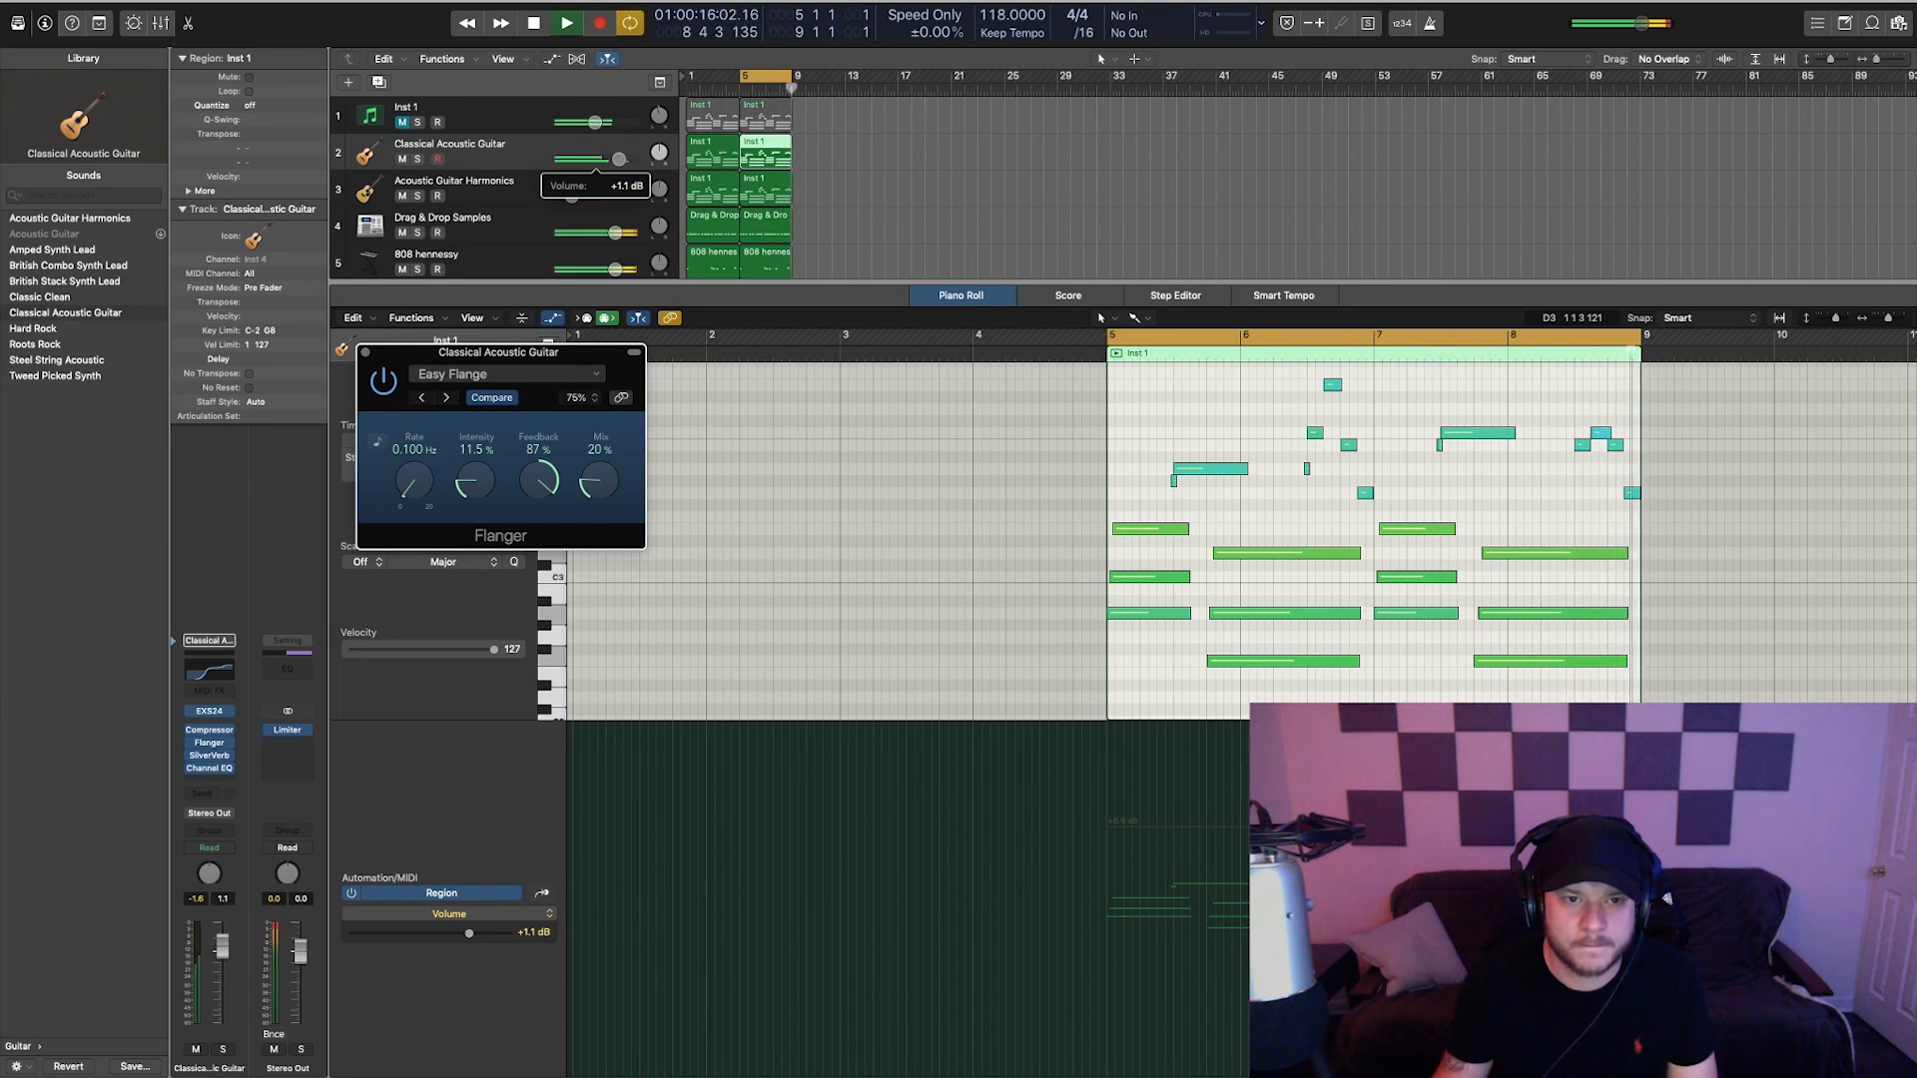
{"action": "left_click_drag", "start_coordinate": [619, 158], "coordinate": [640, 172]}
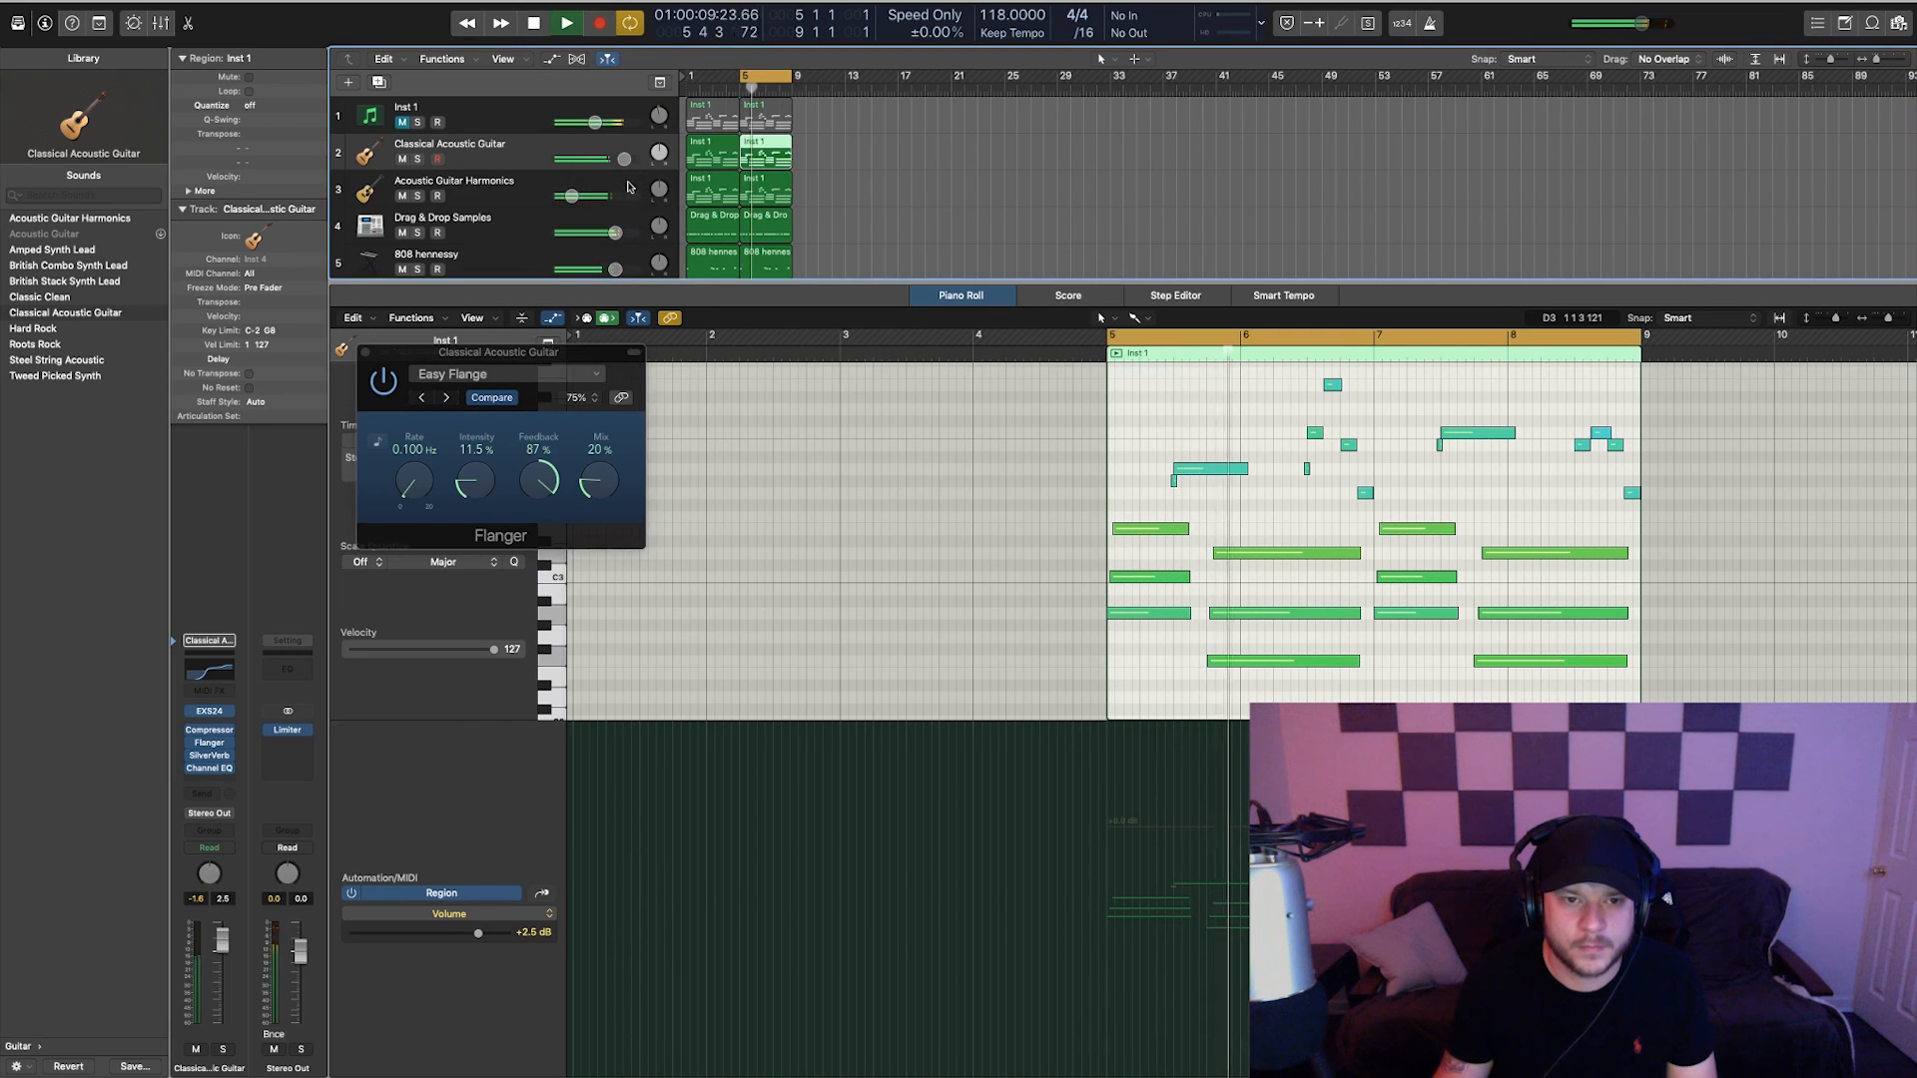
{"action": "left_click", "coordinate": [956, 188]}
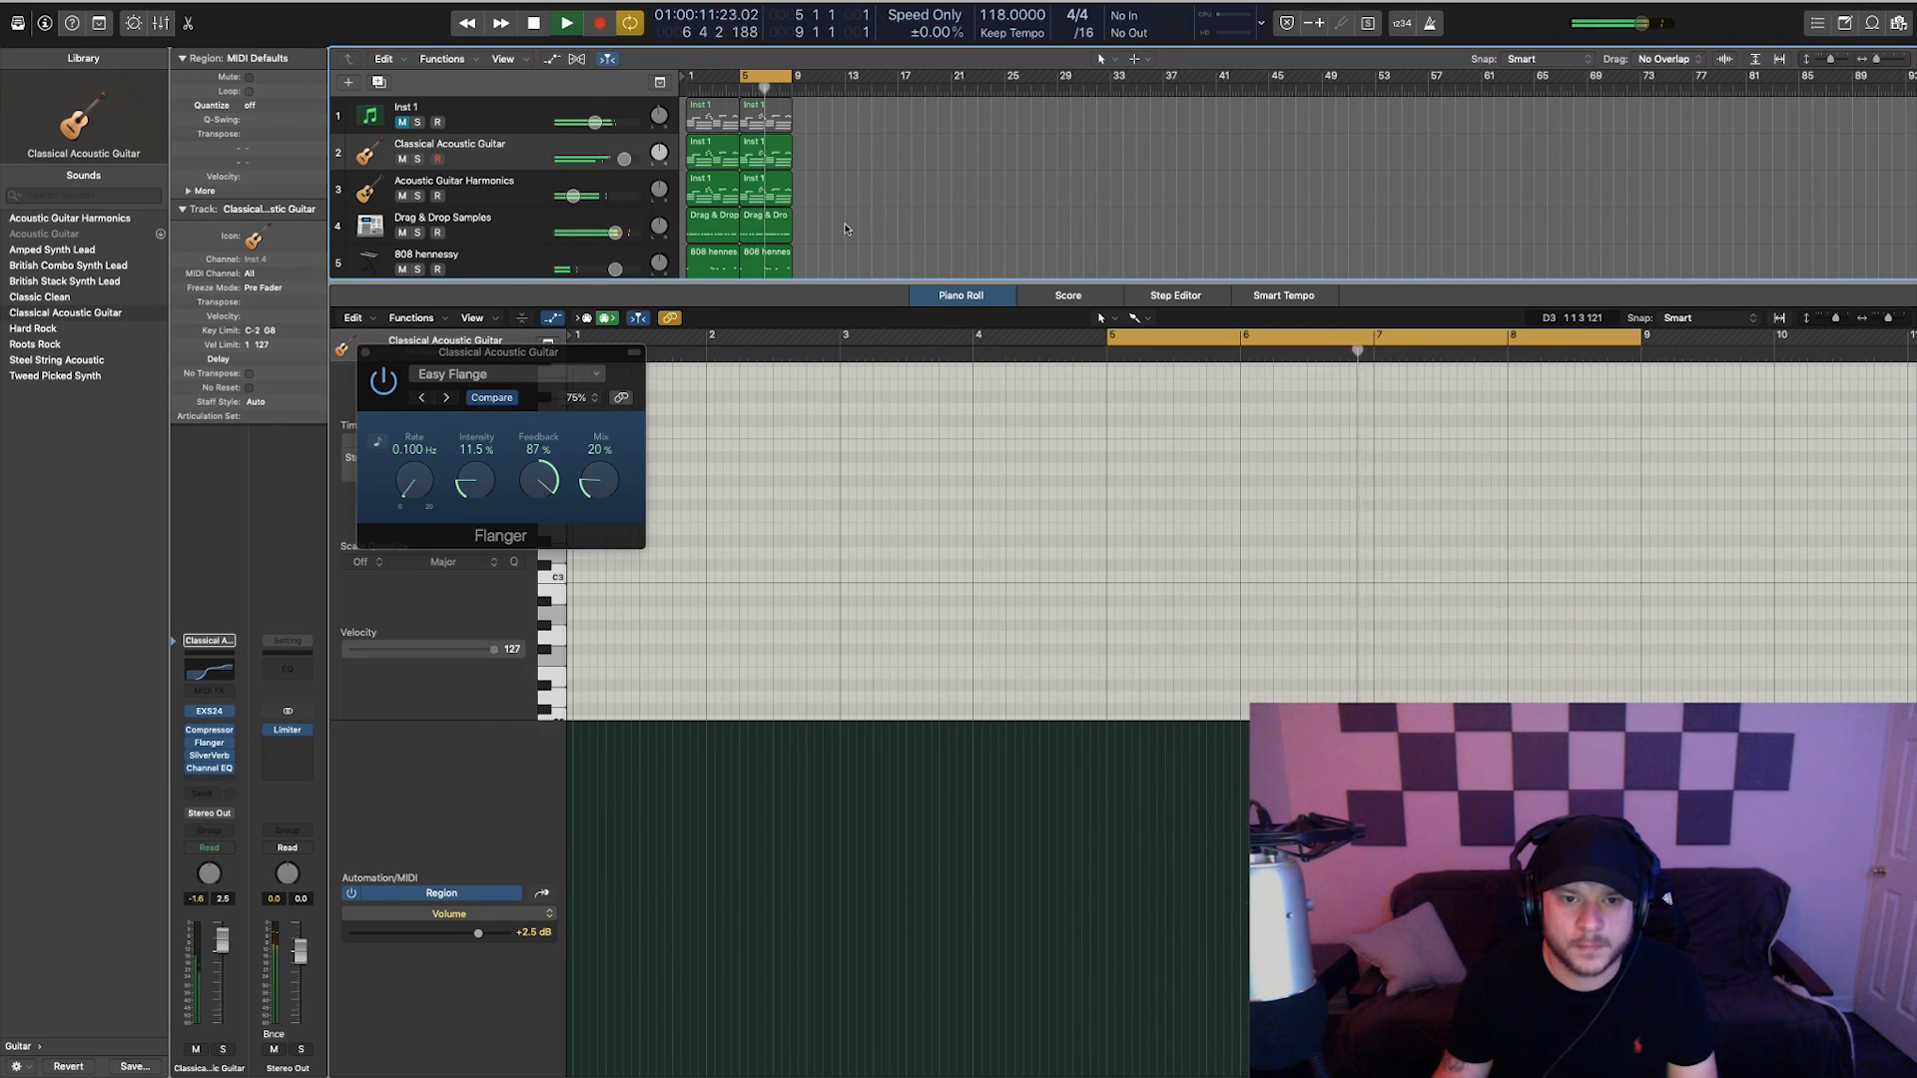
- Enlarge the arrangement area so that all five tracks fit above the editor
{"action": "scroll", "coordinate": [956, 188], "scroll_direction": "down", "scroll_amount": 1}
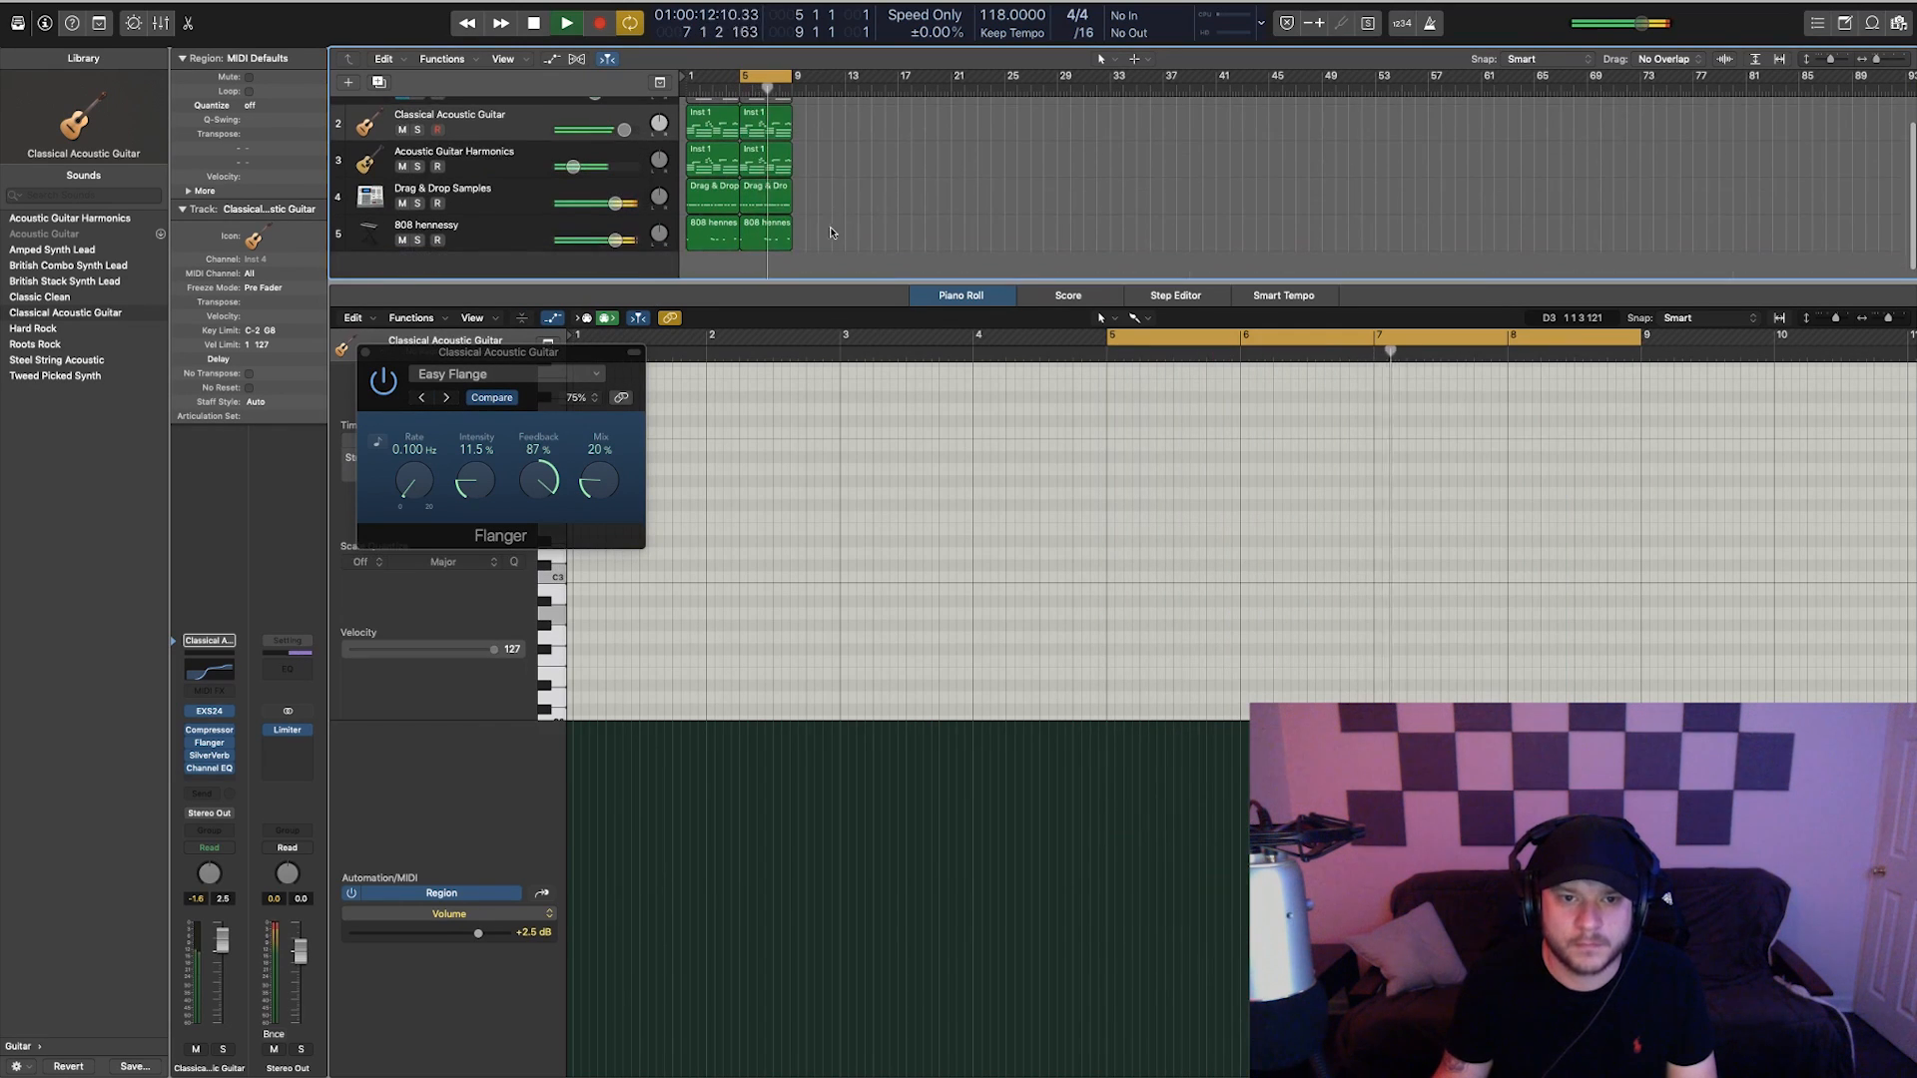
{"action": "left_click", "coordinate": [831, 289]}
{"action": "left_click_drag", "start_coordinate": [831, 289], "coordinate": [835, 526]}
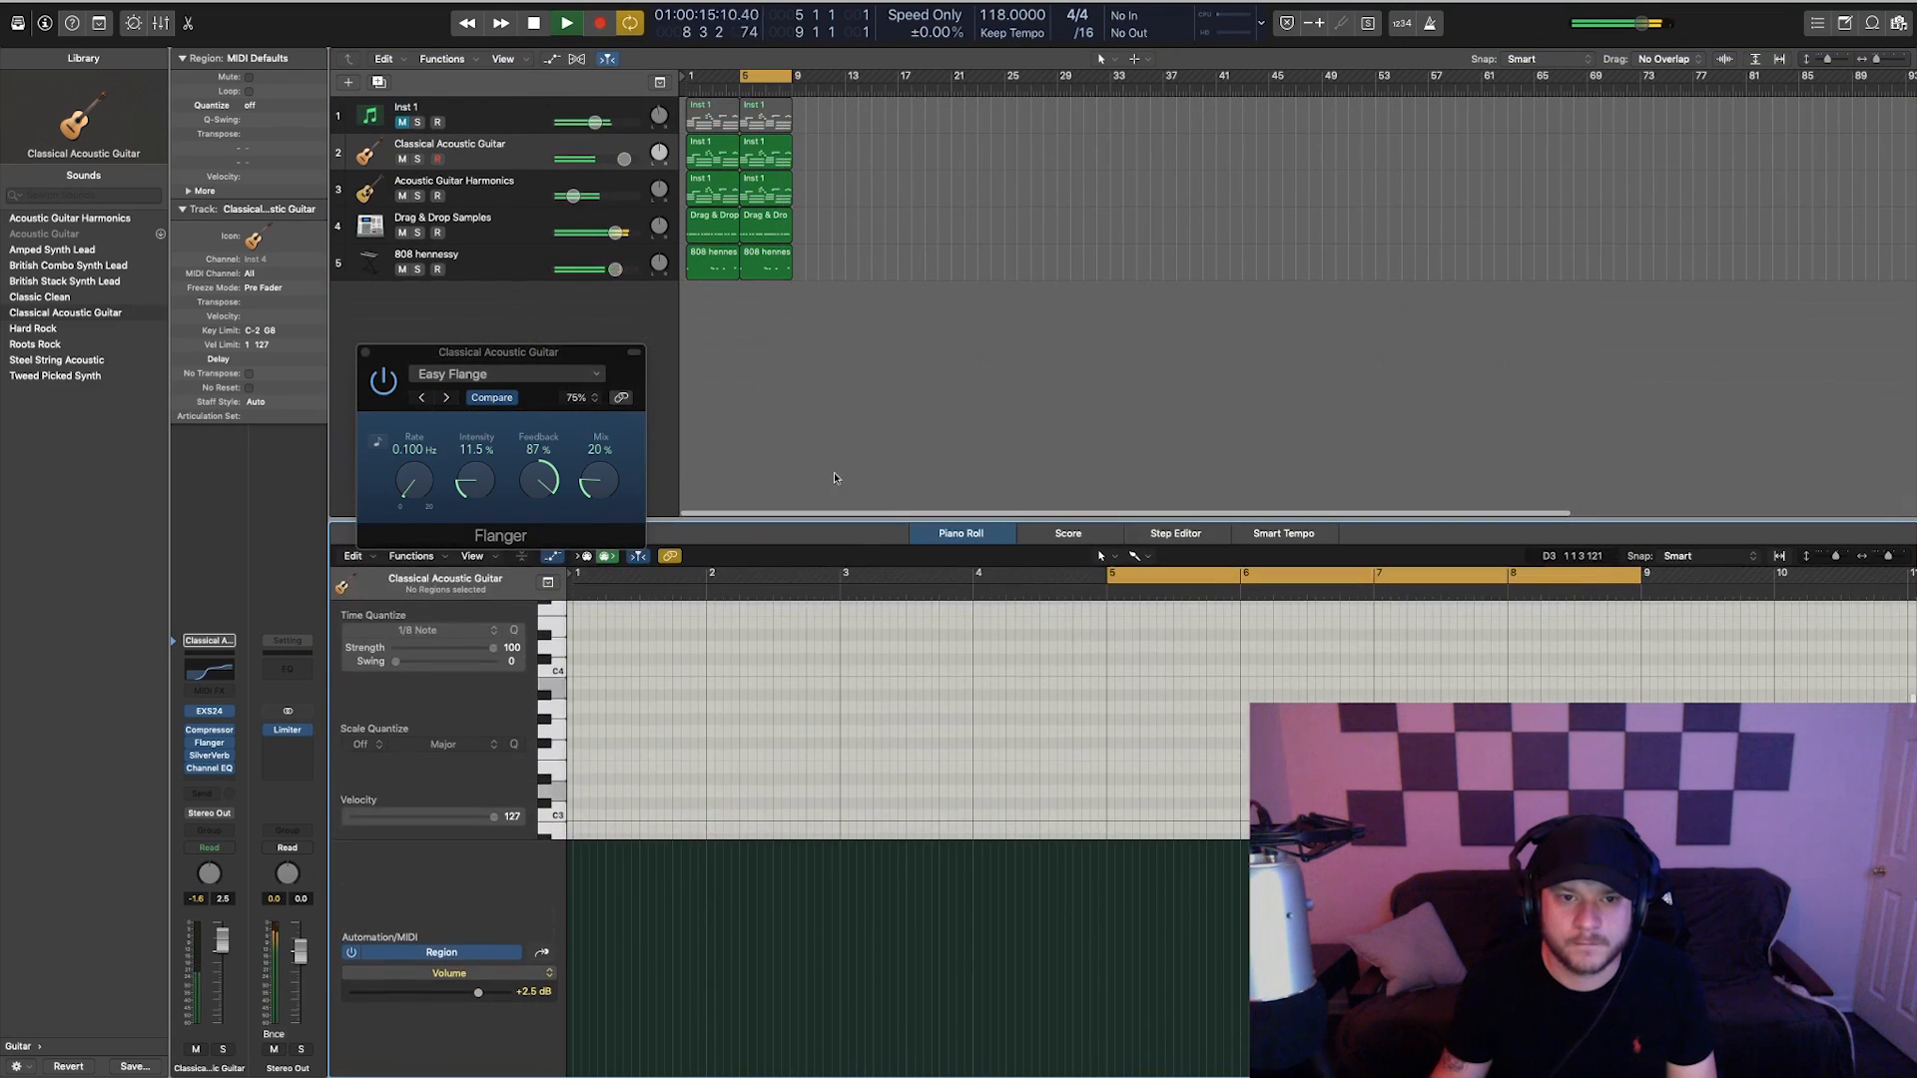
- Turn off the cycle, play the arrangement from bar 1, and close the Flanger window
{"action": "left_click", "coordinate": [764, 81]}
{"action": "key", "text": "space"}
{"action": "key", "text": "Return"}
{"action": "key", "text": "space"}
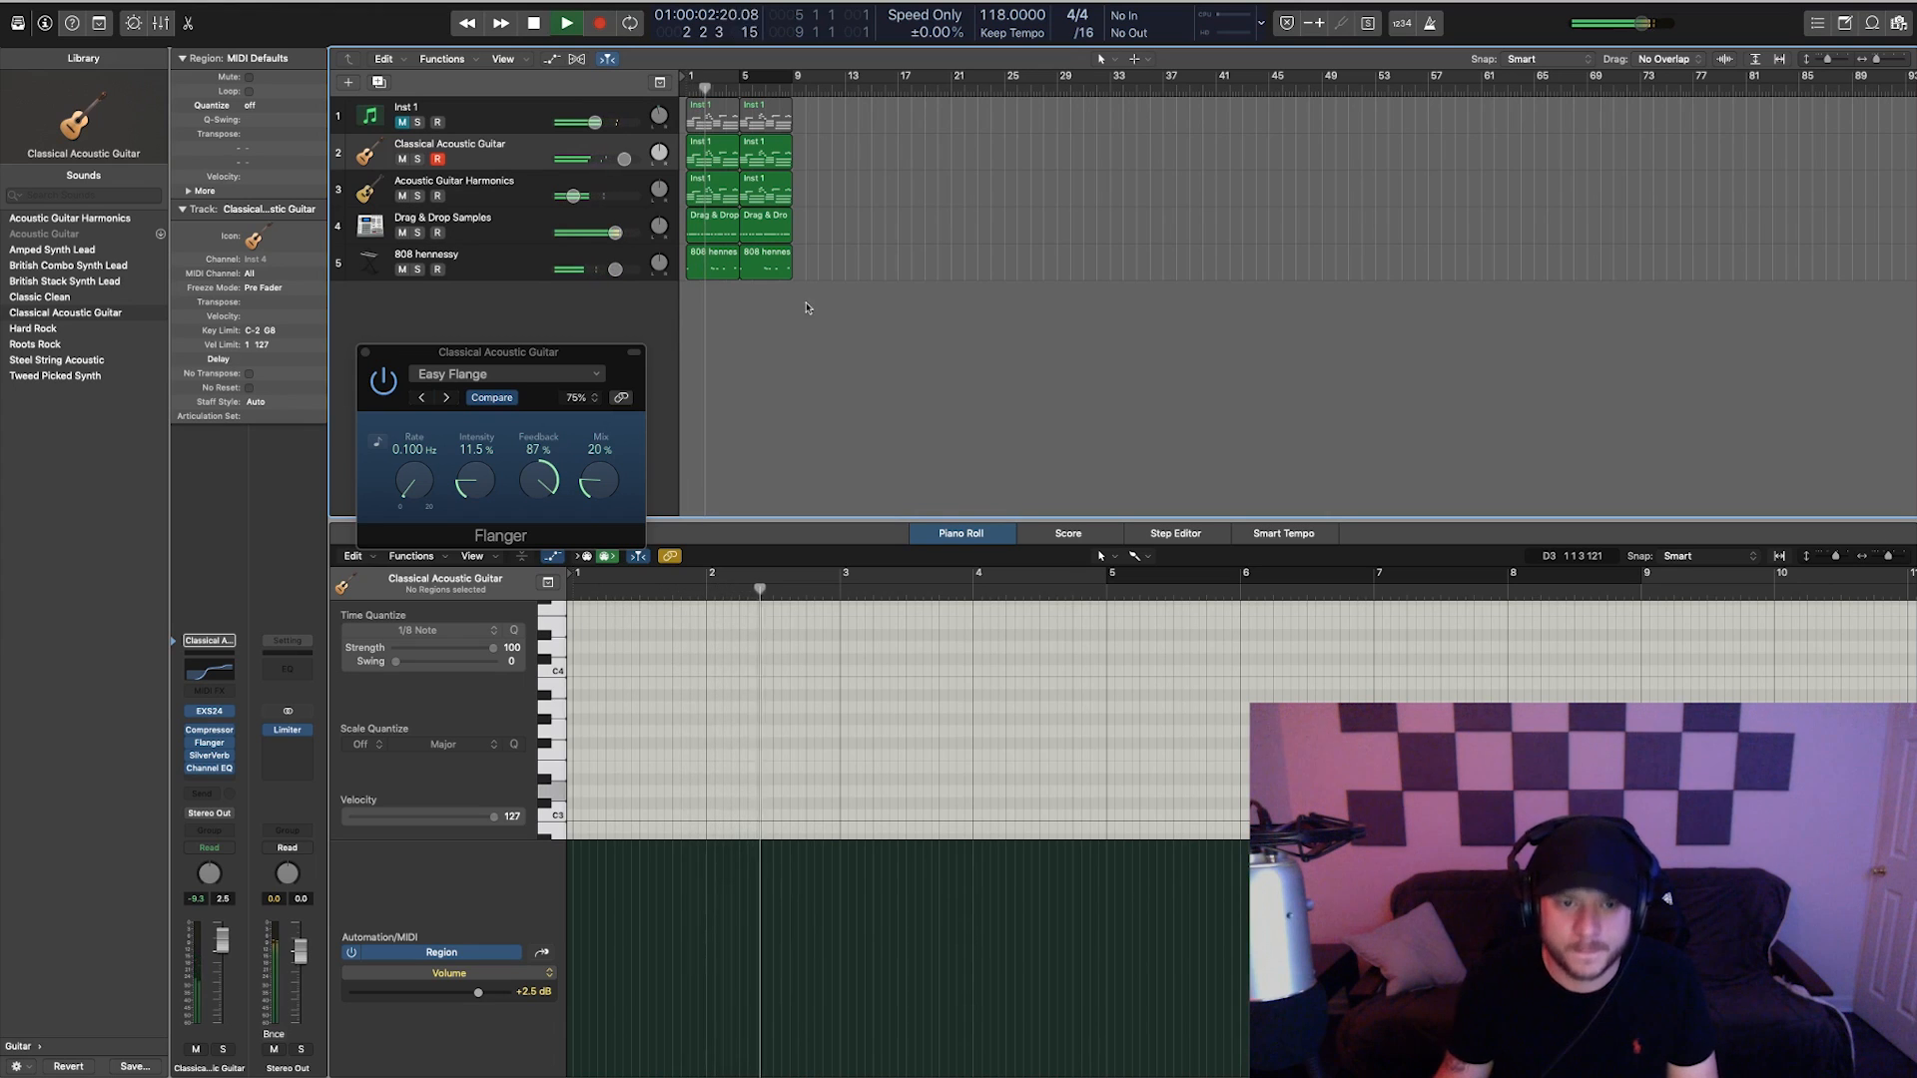
{"action": "left_click", "coordinate": [367, 355]}
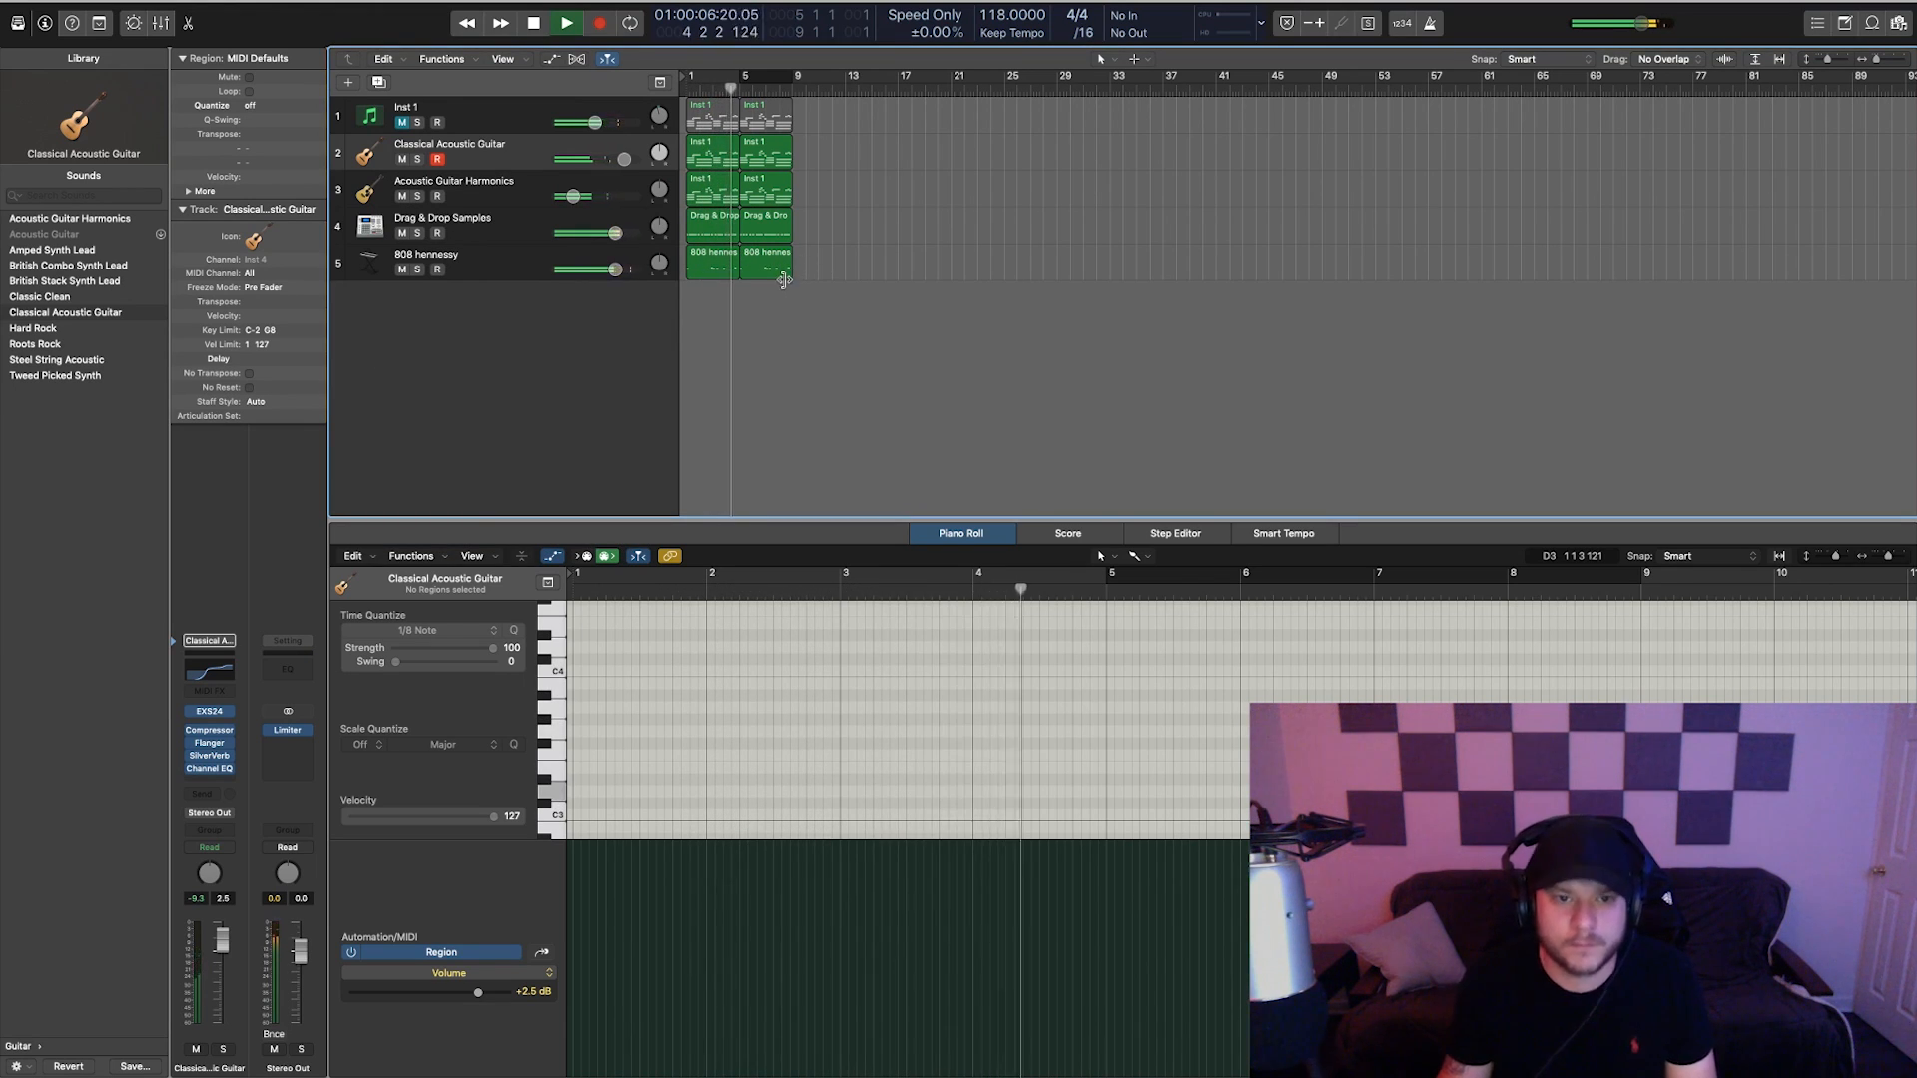
{"action": "key", "text": "space"}
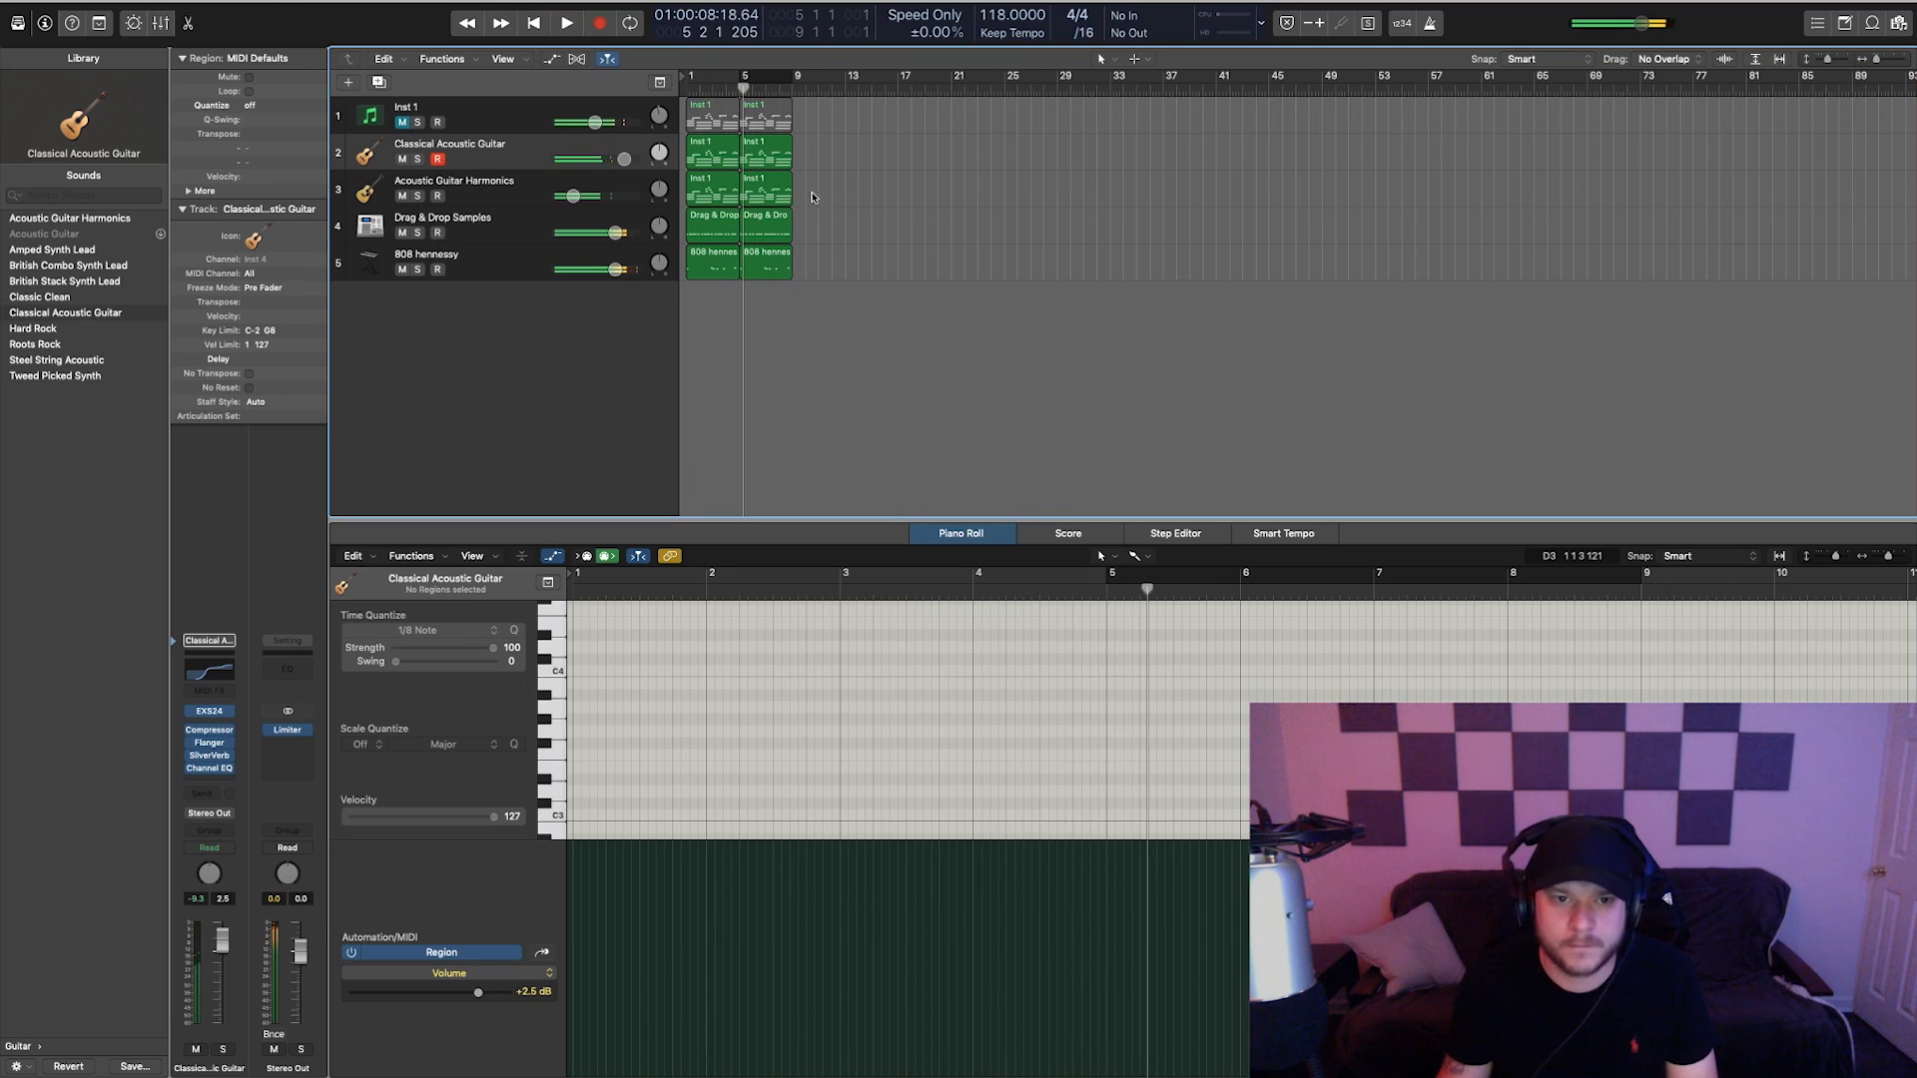
- Copy the regions of both guitar tracks to bar 9 and bounce the copies in place to a new track
{"action": "mouse_move", "coordinate": [827, 187]}
{"action": "left_mouse_down"}
{"action": "mouse_move", "coordinate": [713, 158]}
{"action": "mouse_move", "coordinate": [819, 151]}
{"action": "left_mouse_up"}
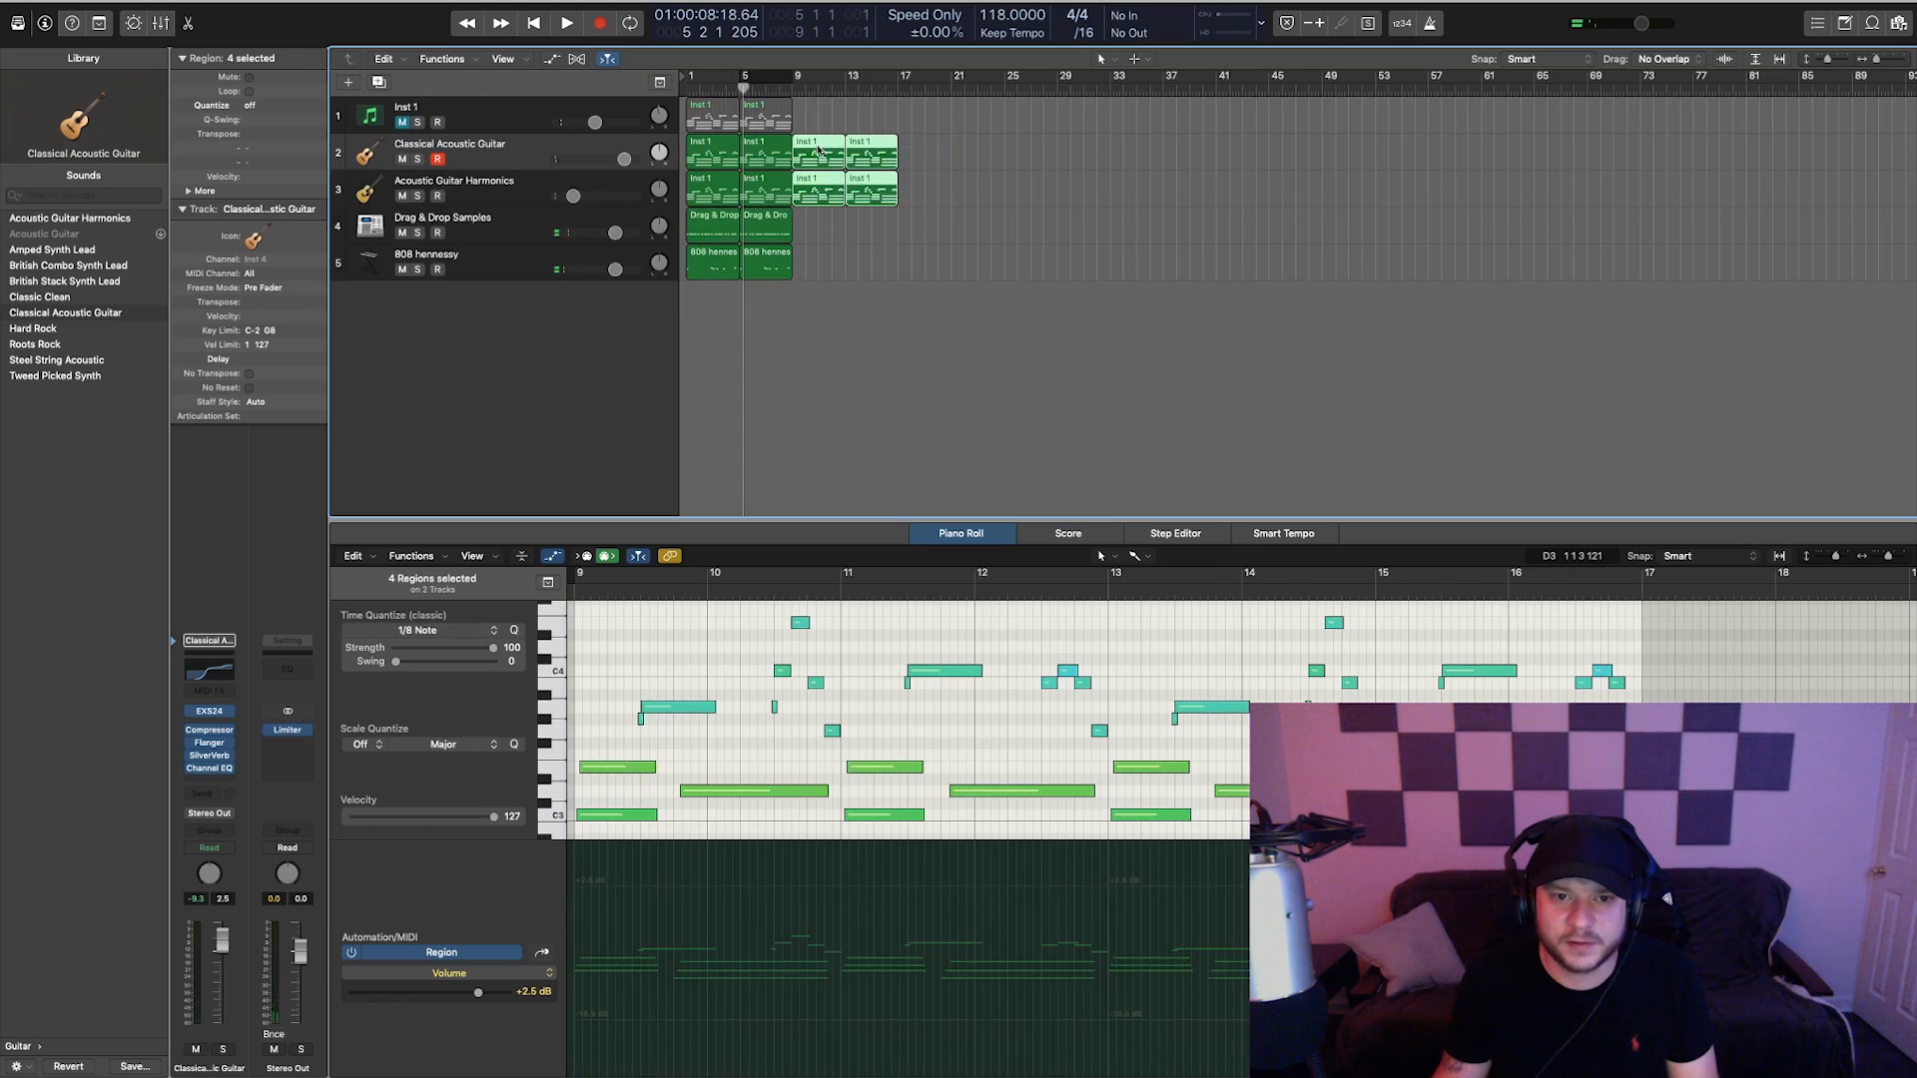
{"action": "right_click", "coordinate": [818, 149]}
{"action": "left_click", "coordinate": [841, 163]}
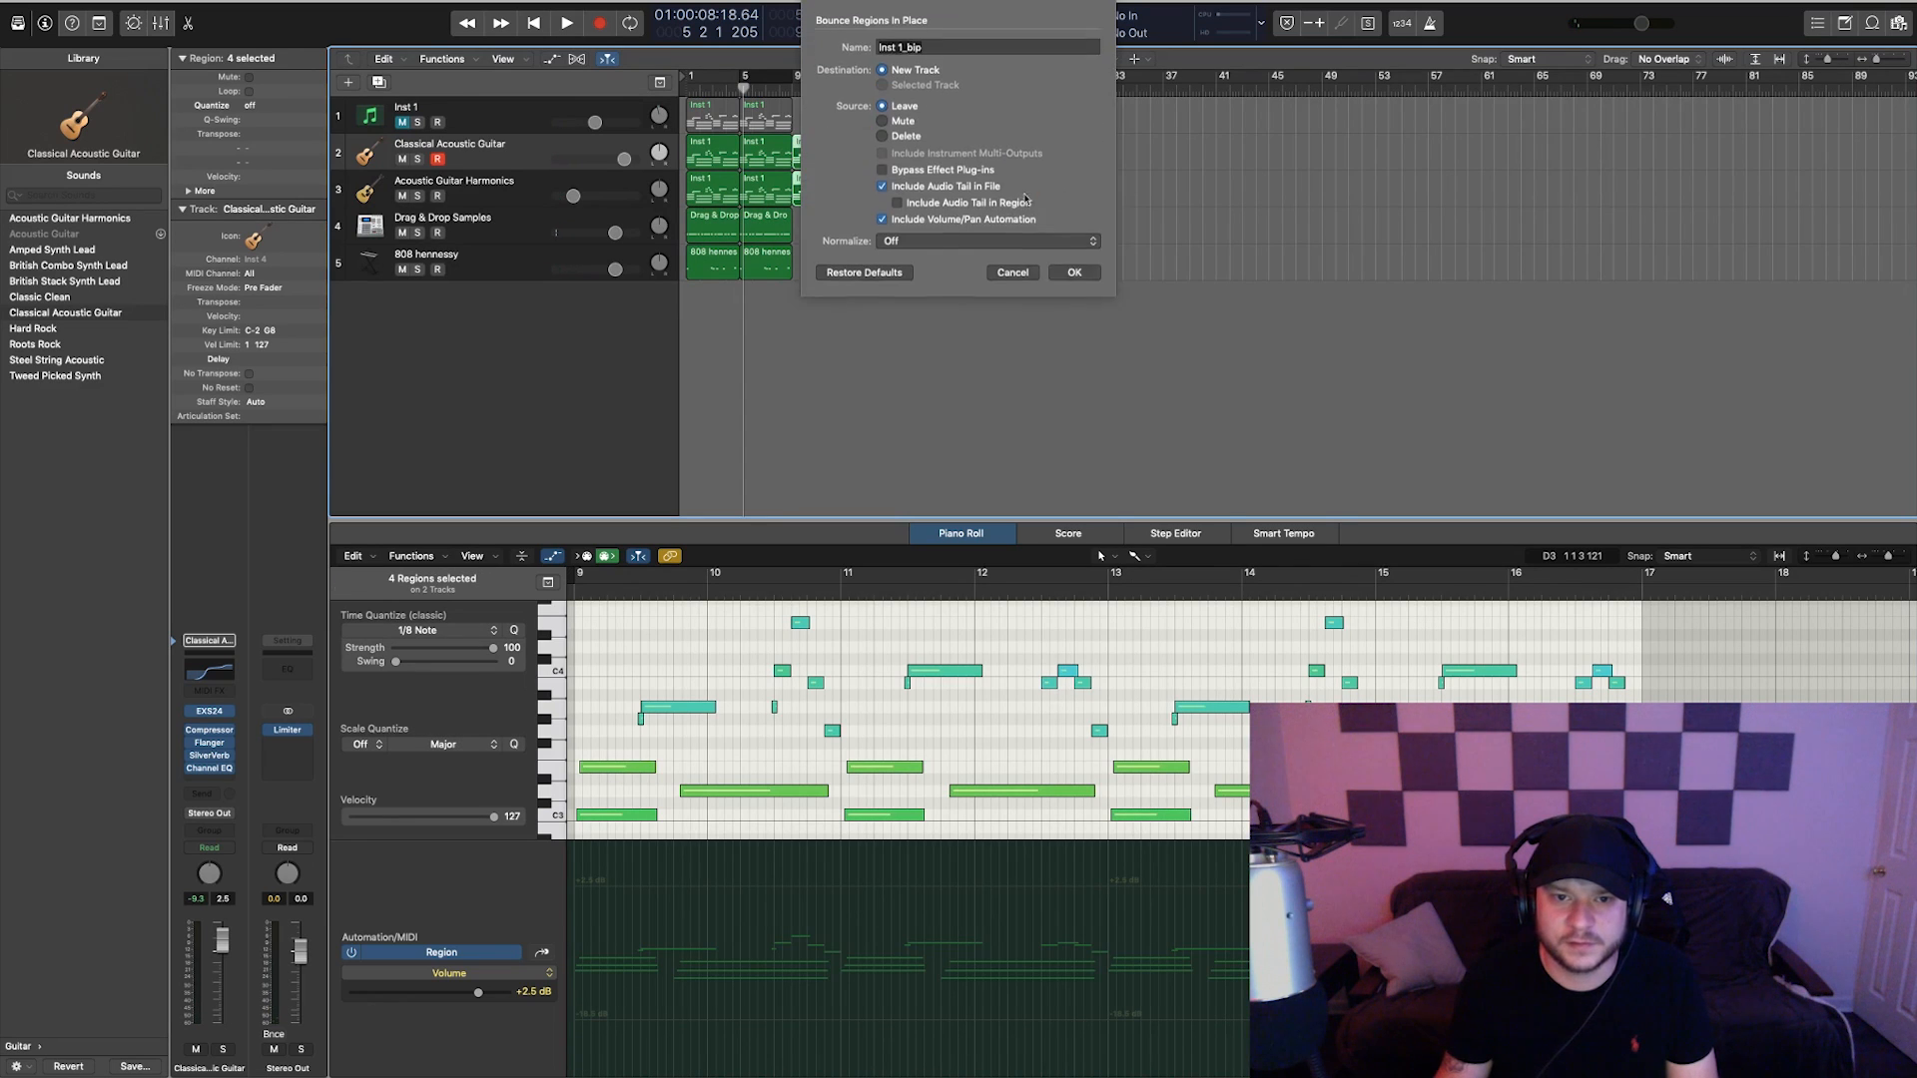
{"action": "left_click", "coordinate": [1075, 270]}
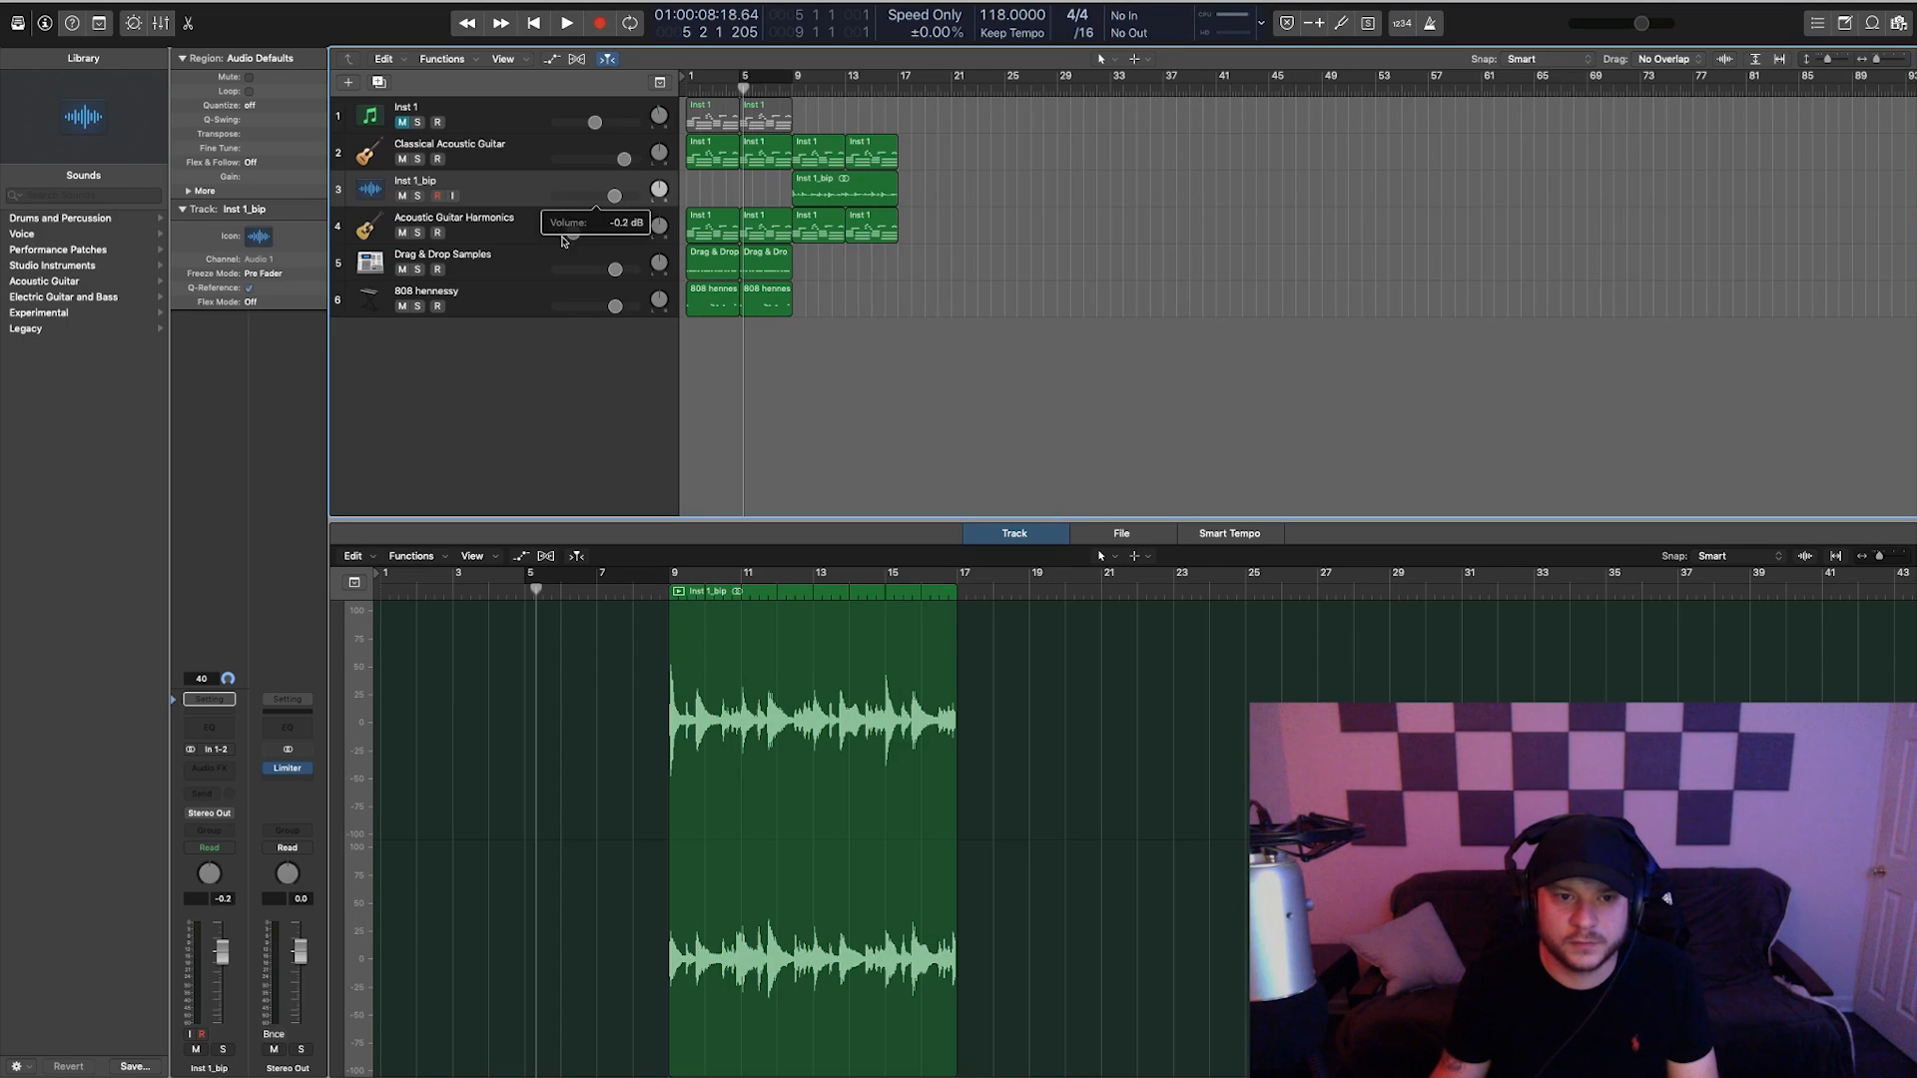
- Move the bounced Inst 1_bip track below Acoustic Guitar Harmonics and delete the copied MIDI guitar regions from bar 9 onward
{"action": "left_click_drag", "start_coordinate": [564, 241], "coordinate": [548, 192]}
{"action": "left_click_drag", "start_coordinate": [944, 145], "coordinate": [823, 180]}
{"action": "key", "text": "Delete"}
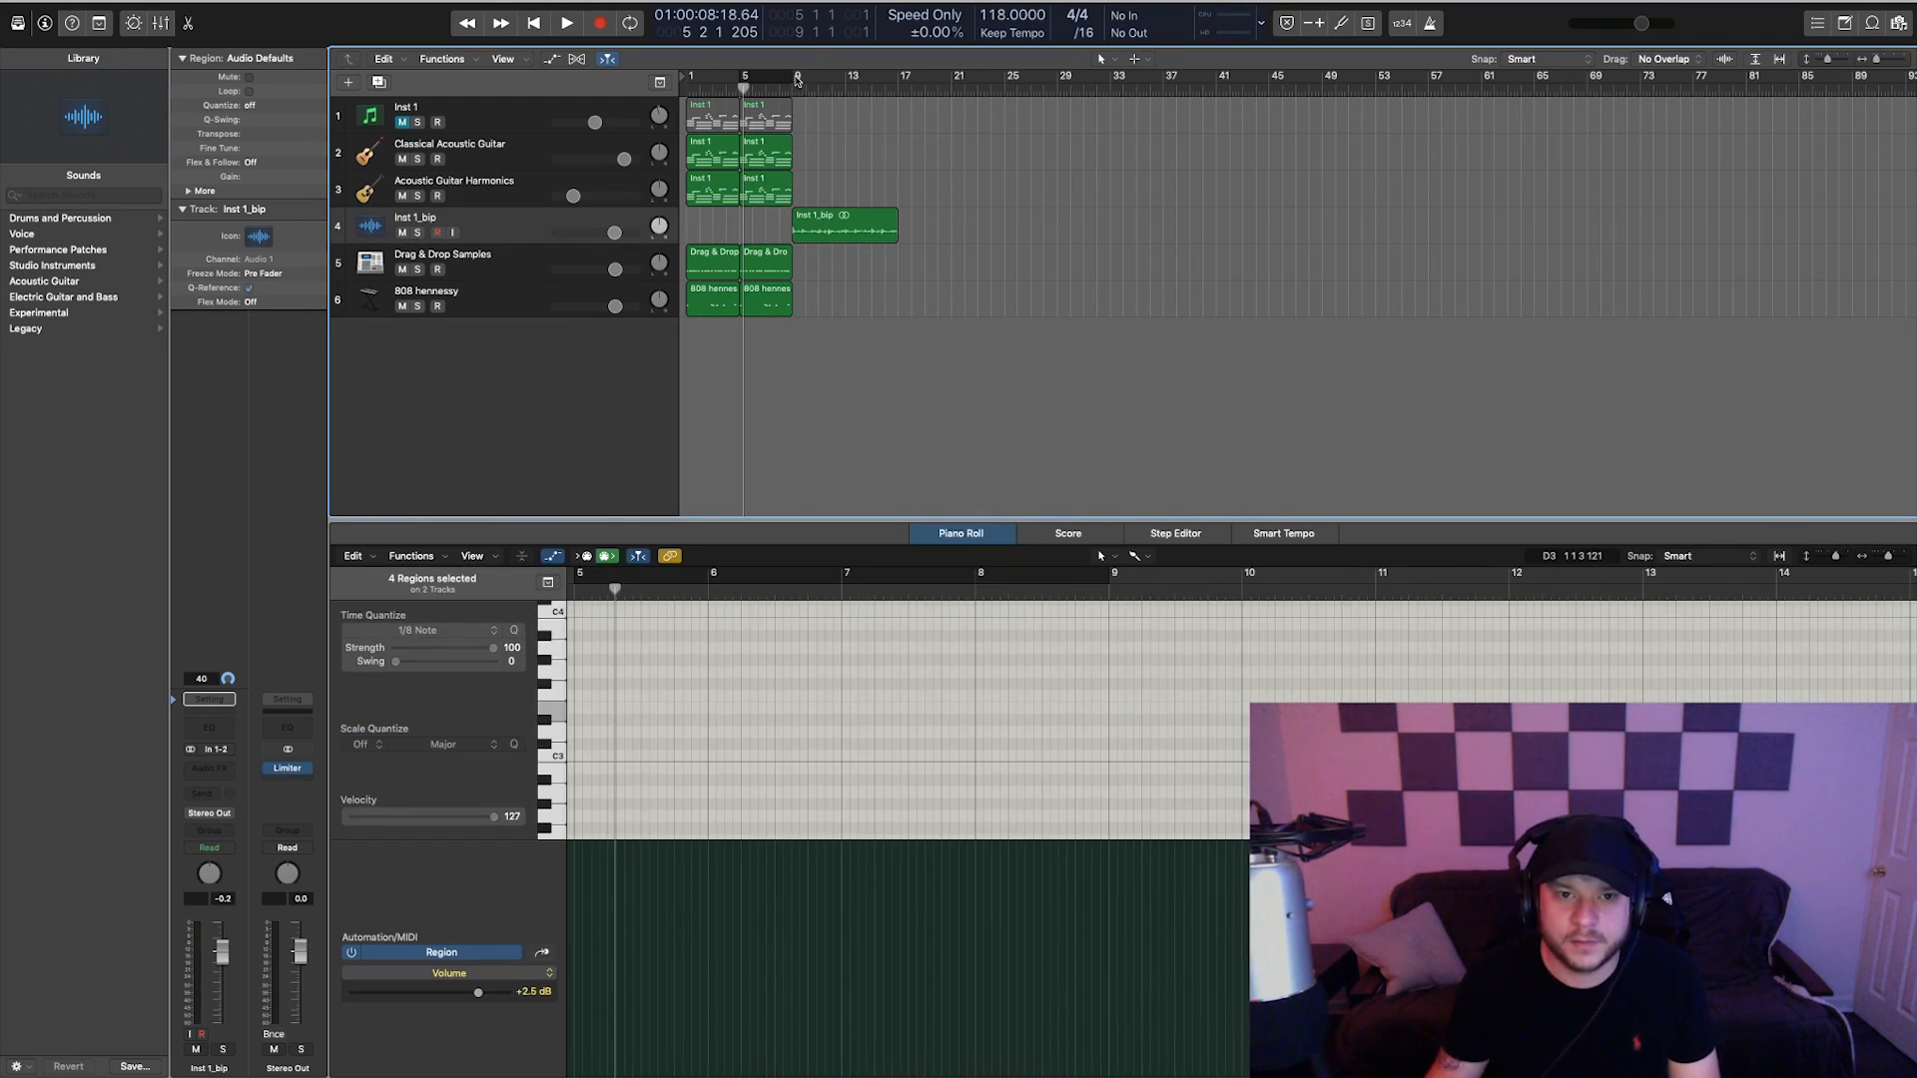
- Set the cycle range from bar 9 to bar 17 around the bounced guitar region
{"action": "left_click_drag", "start_coordinate": [795, 79], "coordinate": [899, 81]}
{"action": "scroll", "coordinate": [860, 240], "scroll_direction": "up", "scroll_amount": 3}
{"action": "scroll", "coordinate": [866, 250], "scroll_direction": "right", "scroll_amount": 2}
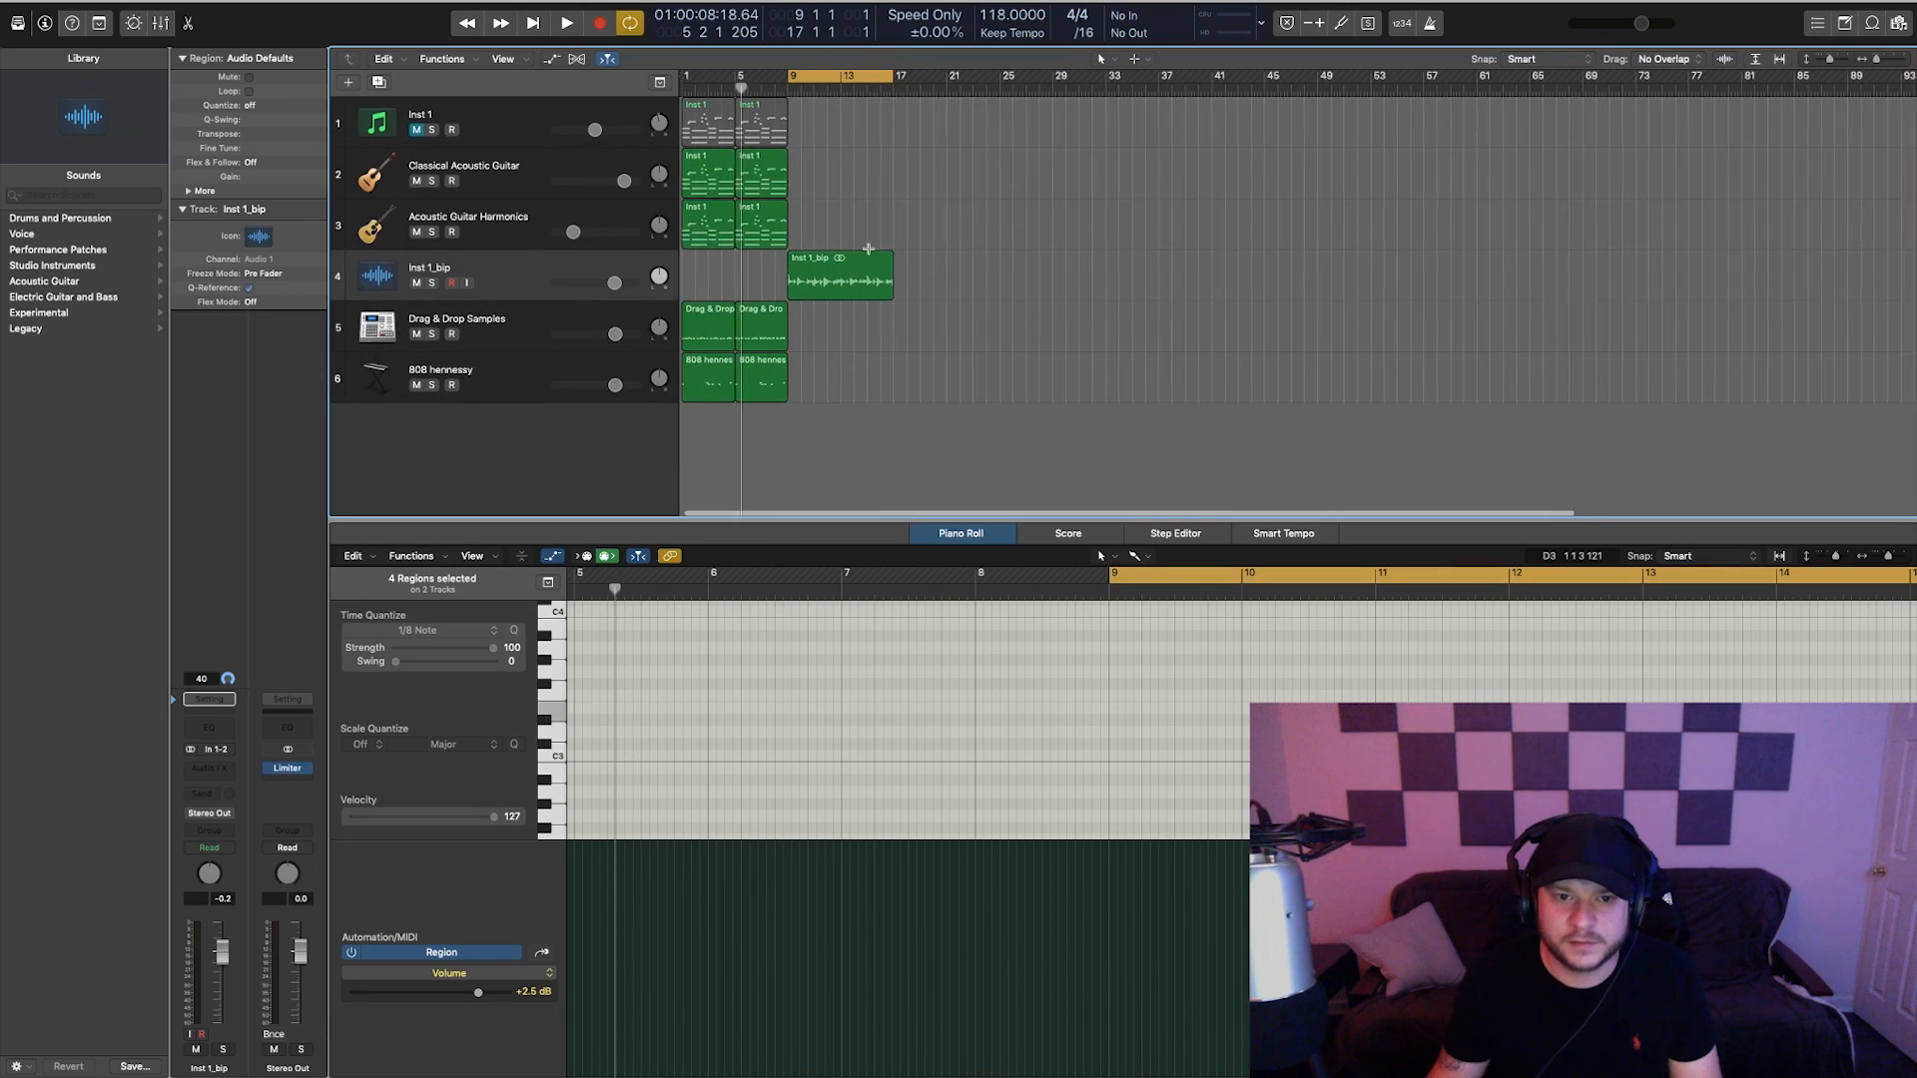
{"action": "scroll", "coordinate": [865, 249], "scroll_direction": "up", "scroll_amount": 3}
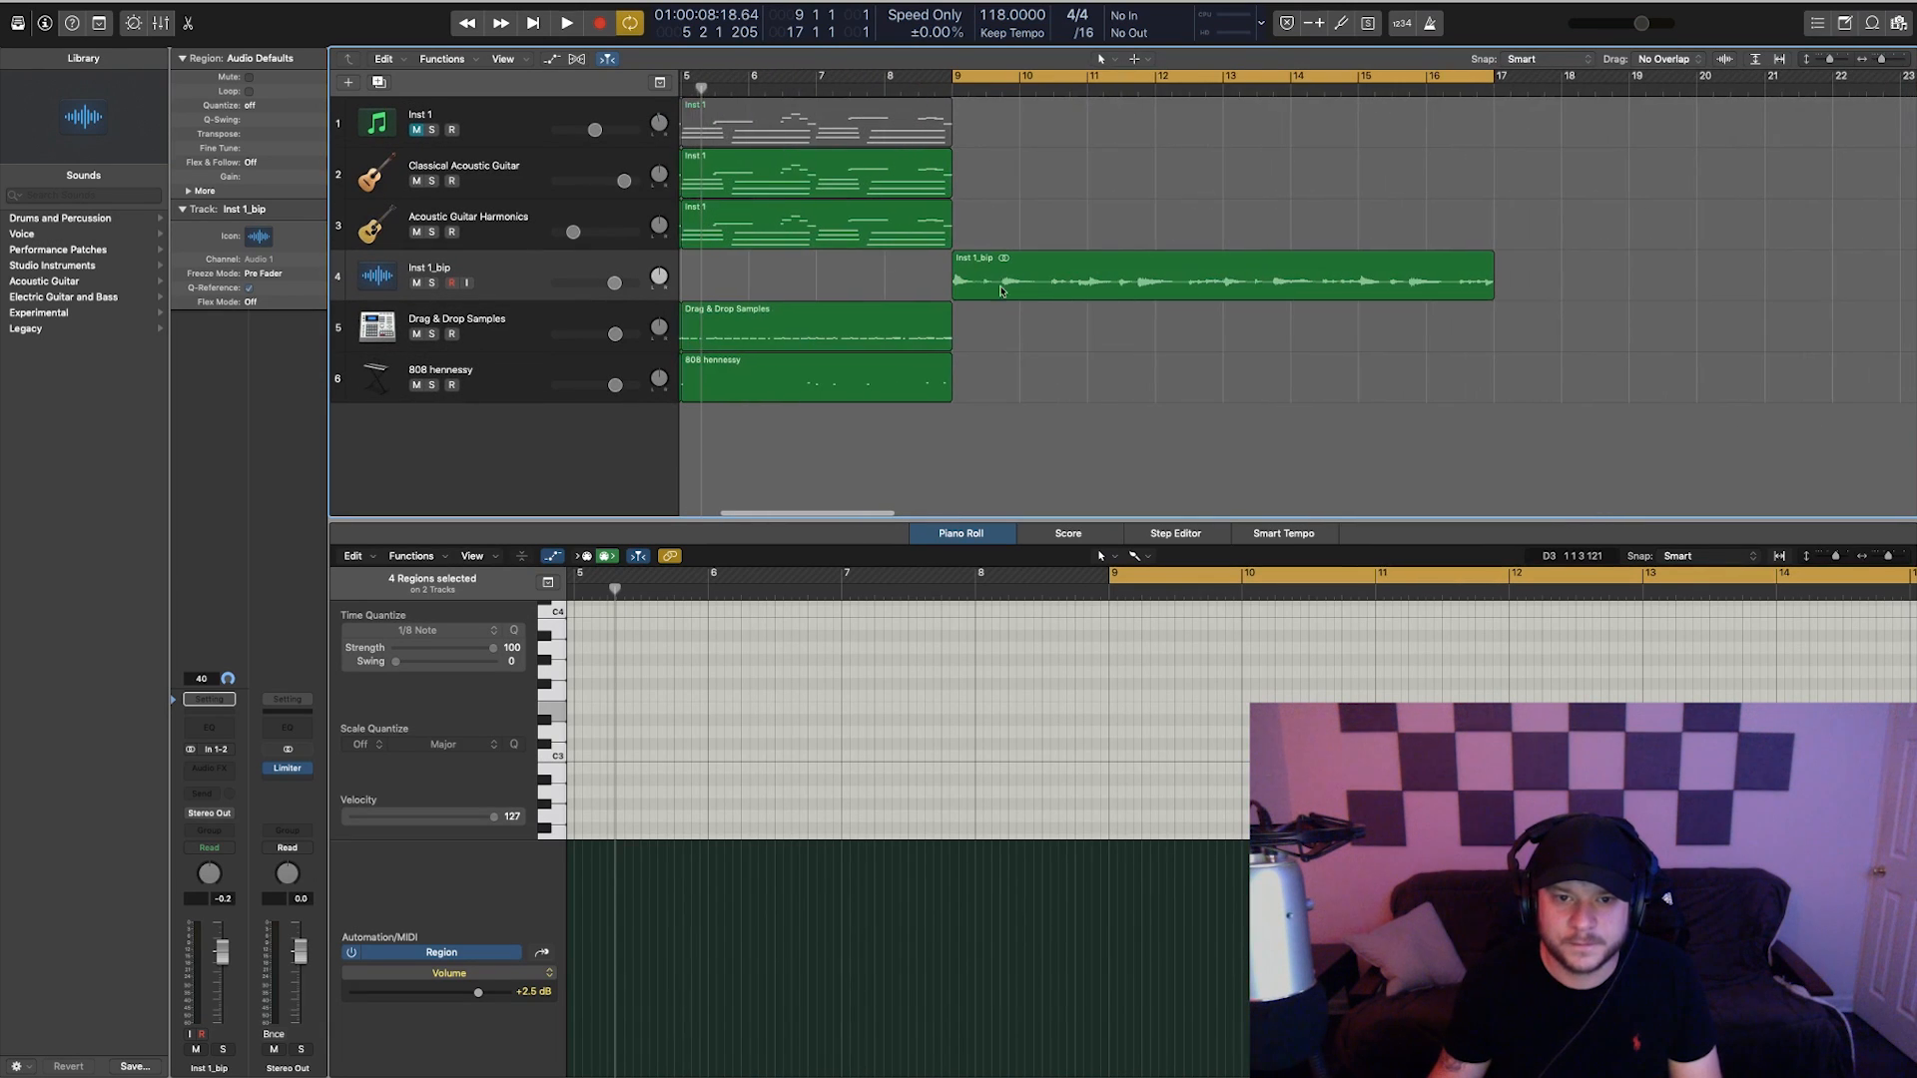
- Split the bounced guitar region into repeating half-bar slices with the Scissors Tool, starting at 9 3, and play the result
{"action": "left_click", "coordinate": [1139, 63]}
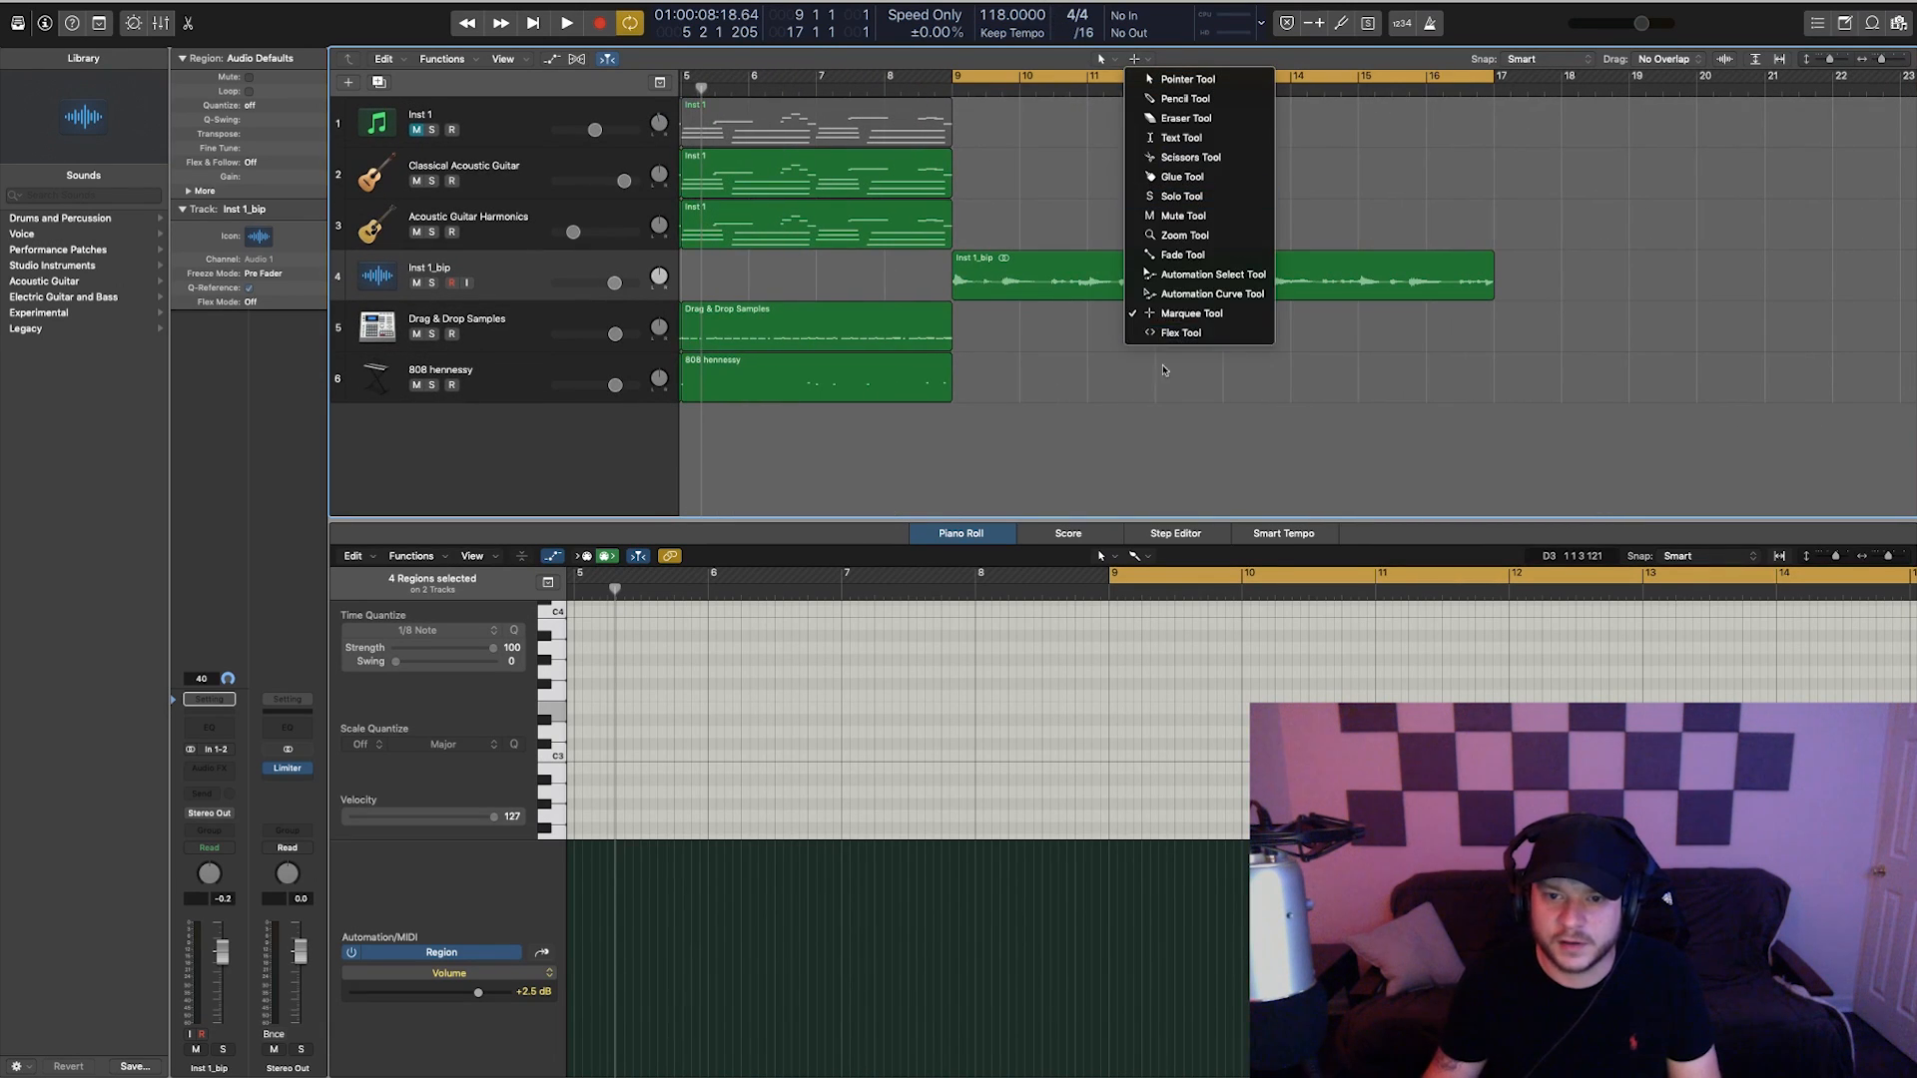
{"action": "left_click", "coordinate": [1173, 162]}
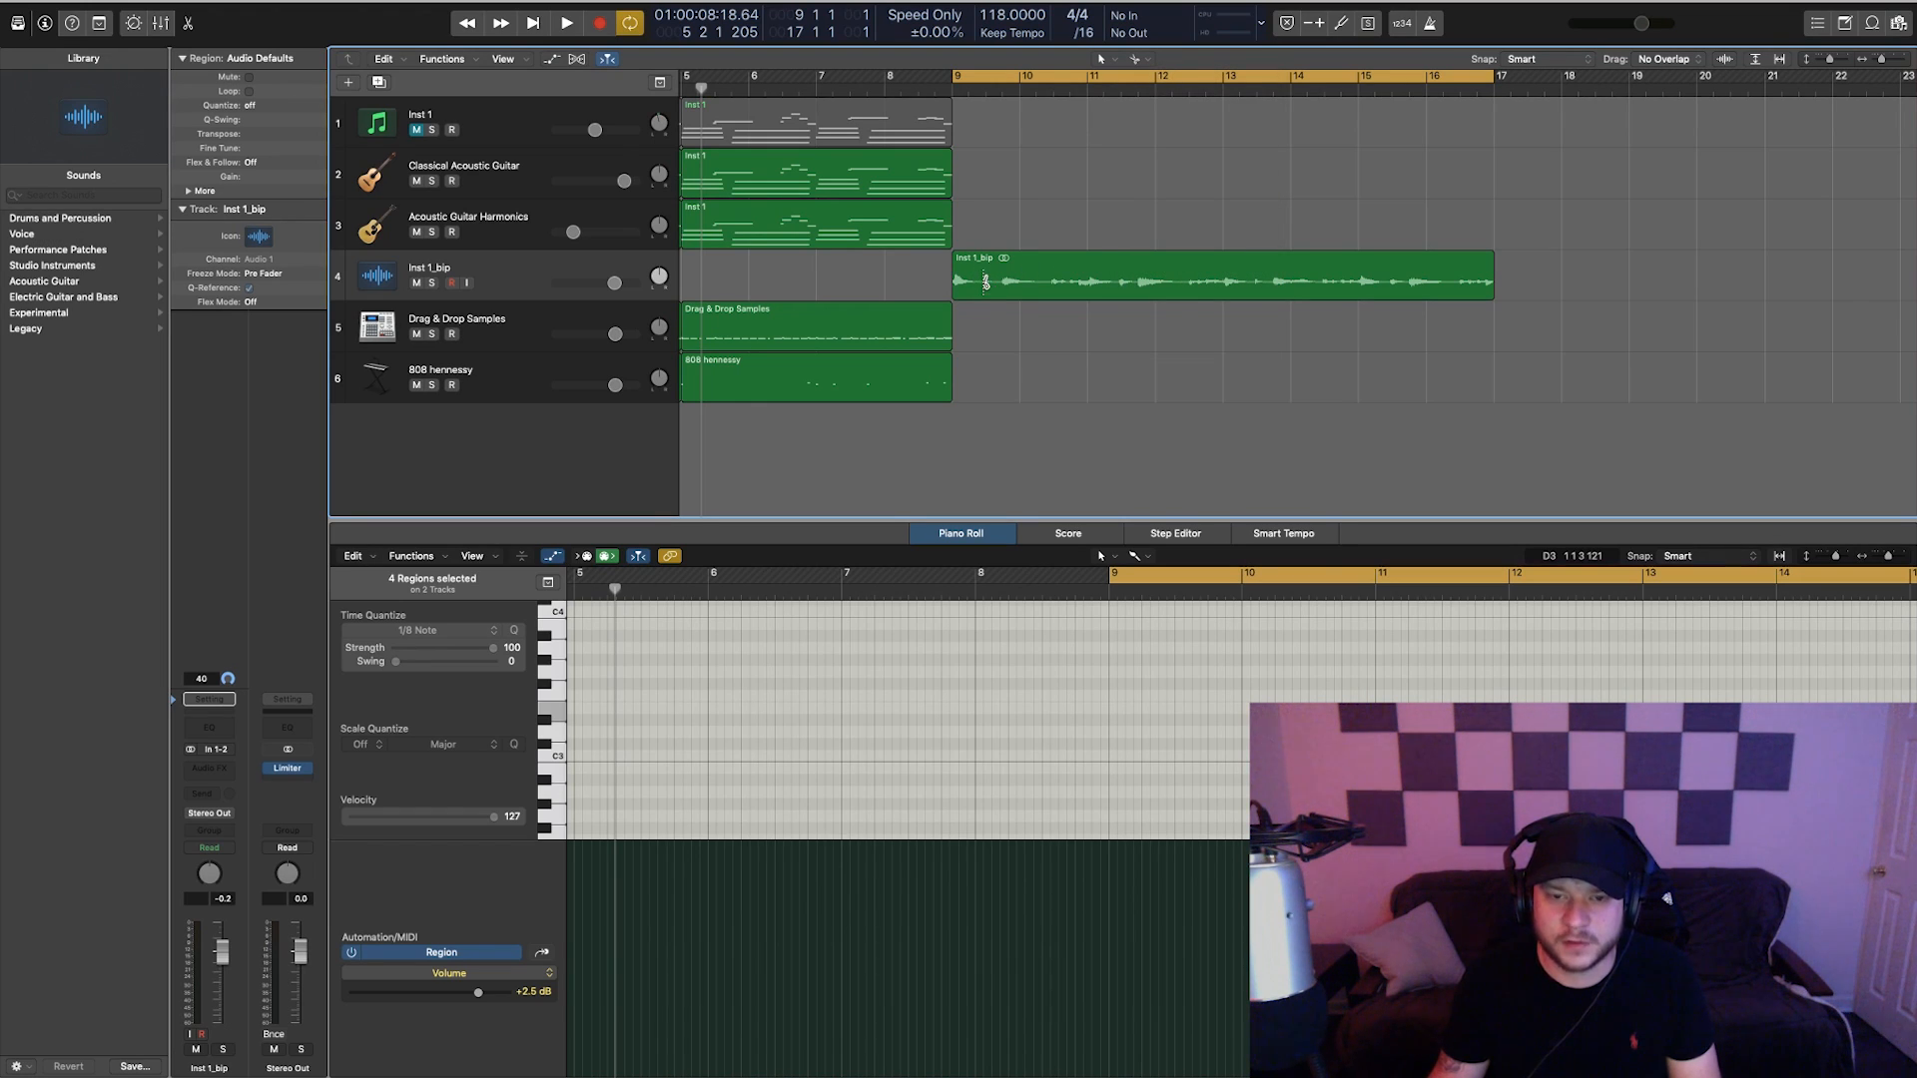
{"action": "left_click", "coordinate": [984, 88]}
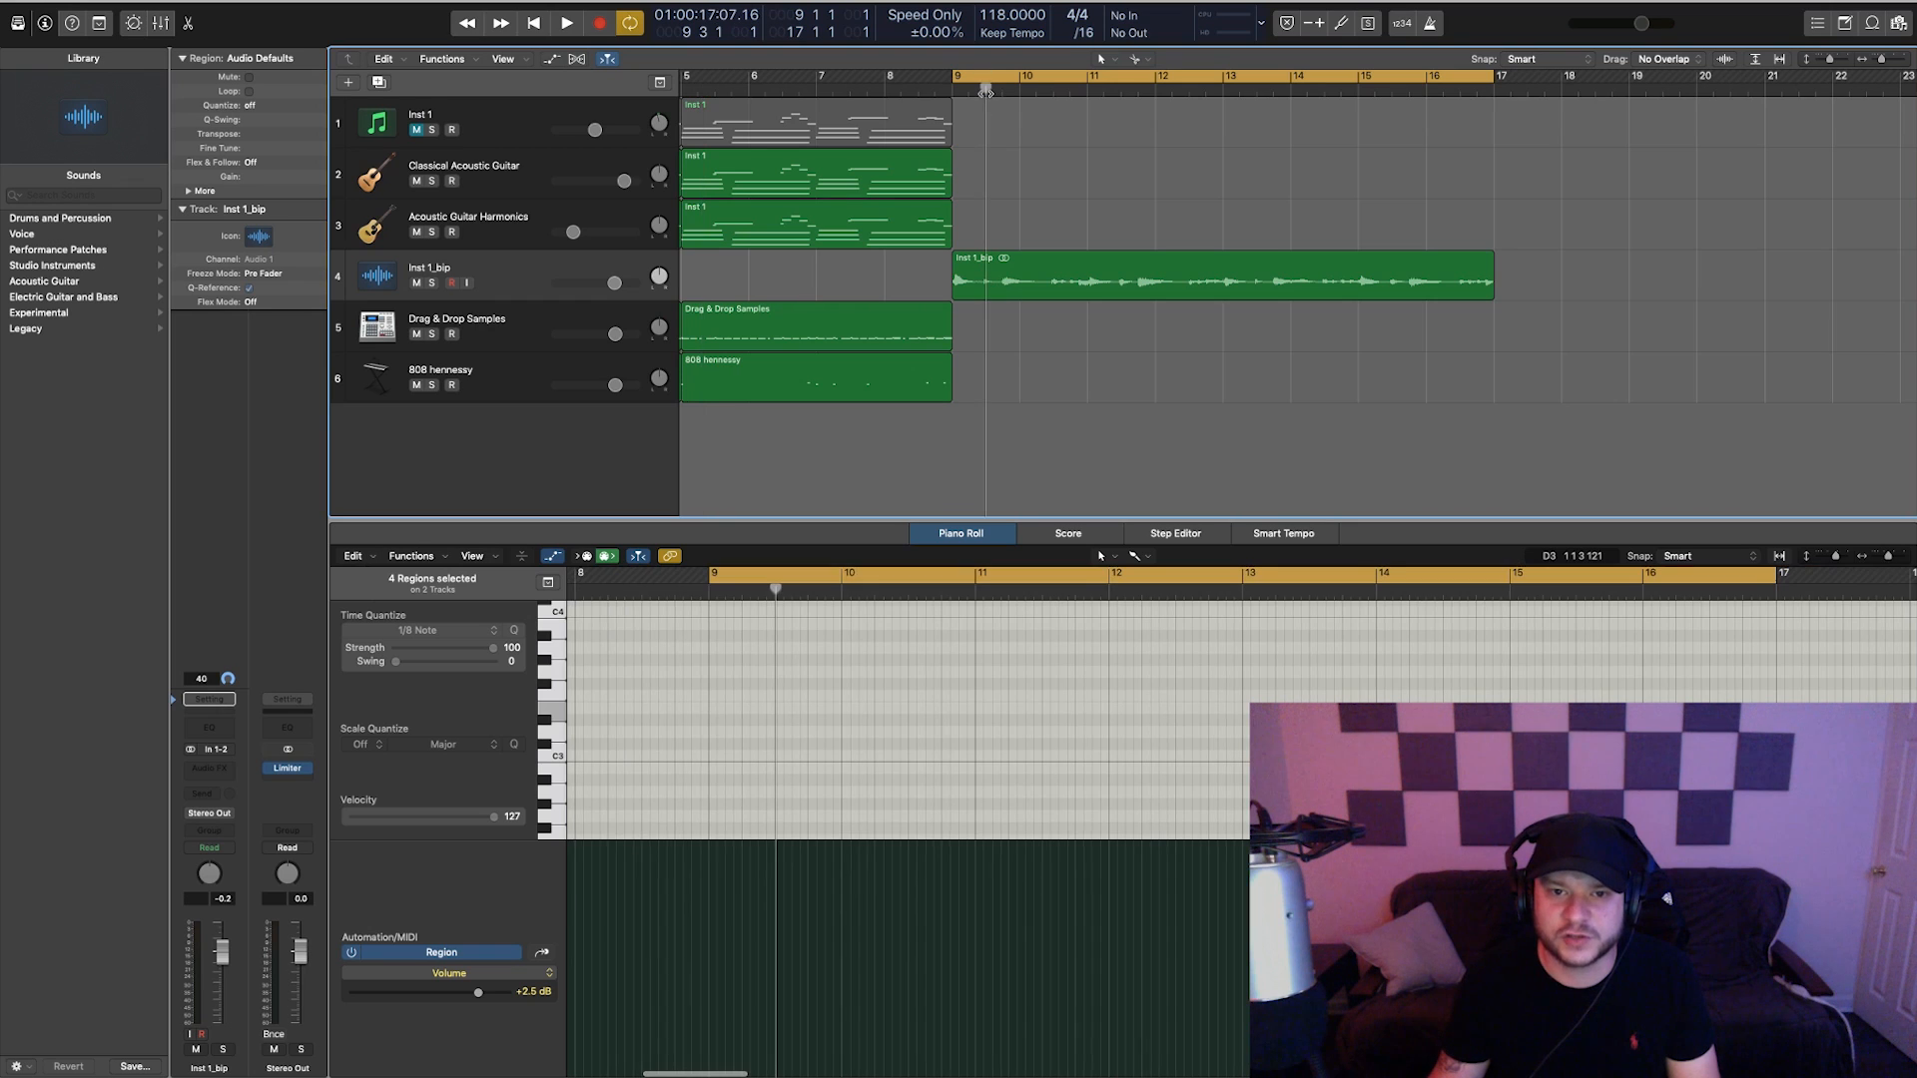
{"action": "left_click", "coordinate": [991, 295], "text": "alt"}
{"action": "key", "text": "space"}
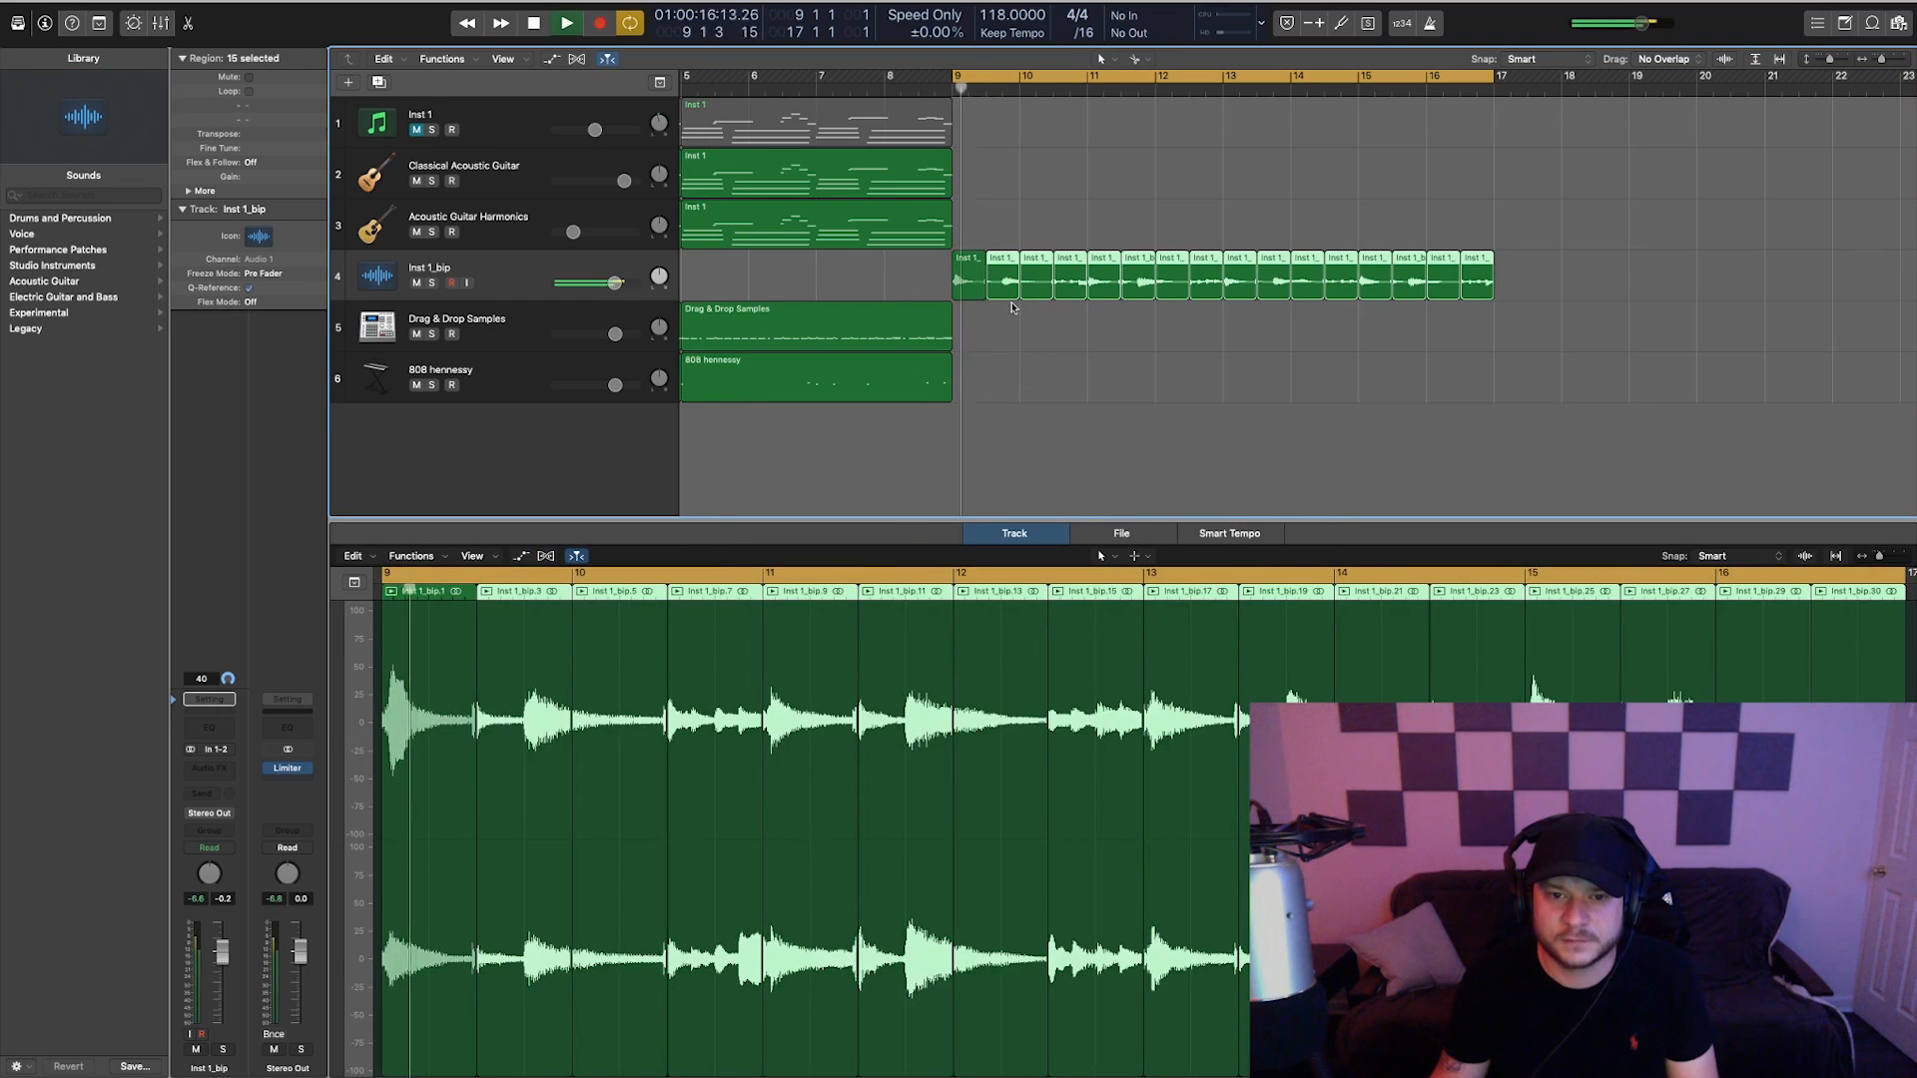
{"action": "key", "text": "space"}
- Reverse all 16 slices on the Inst 1_bip track and audition them
{"action": "left_click_drag", "start_coordinate": [938, 289], "coordinate": [1514, 287]}
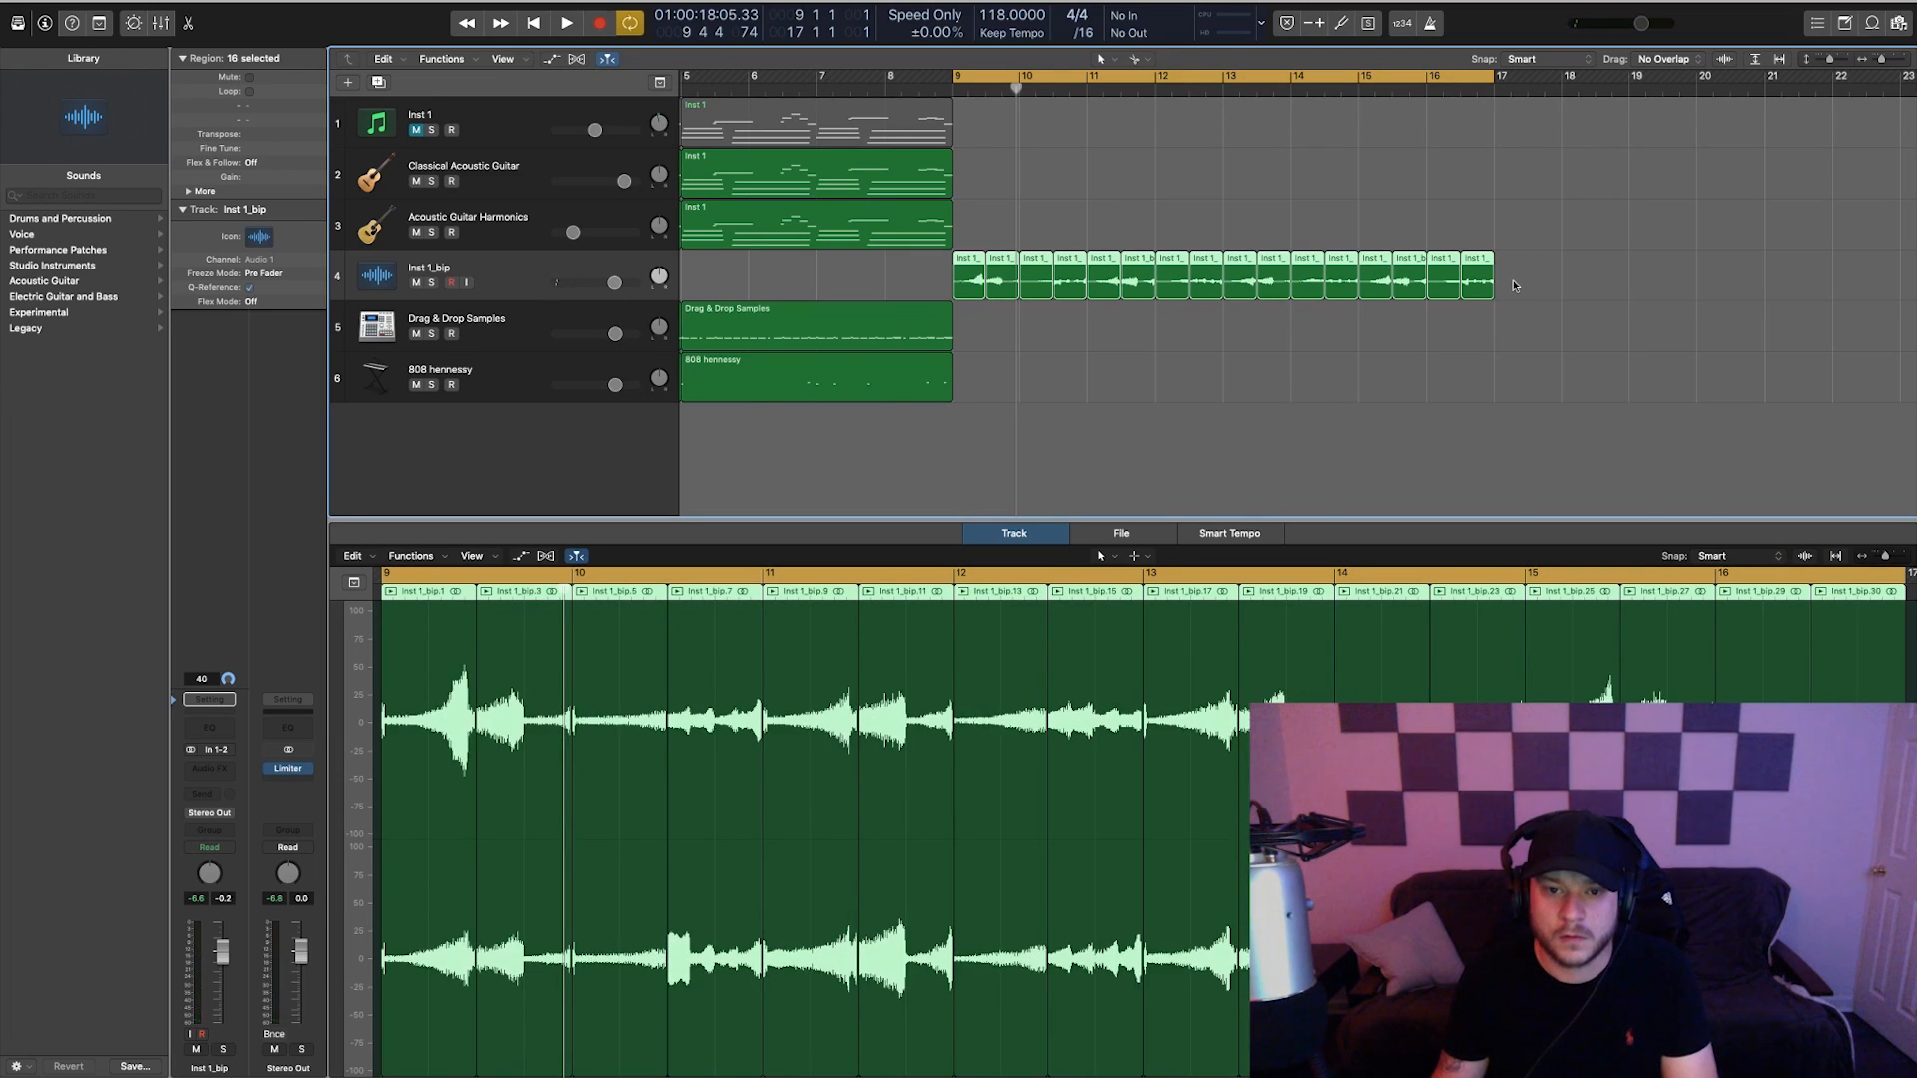
{"action": "key", "text": "space"}
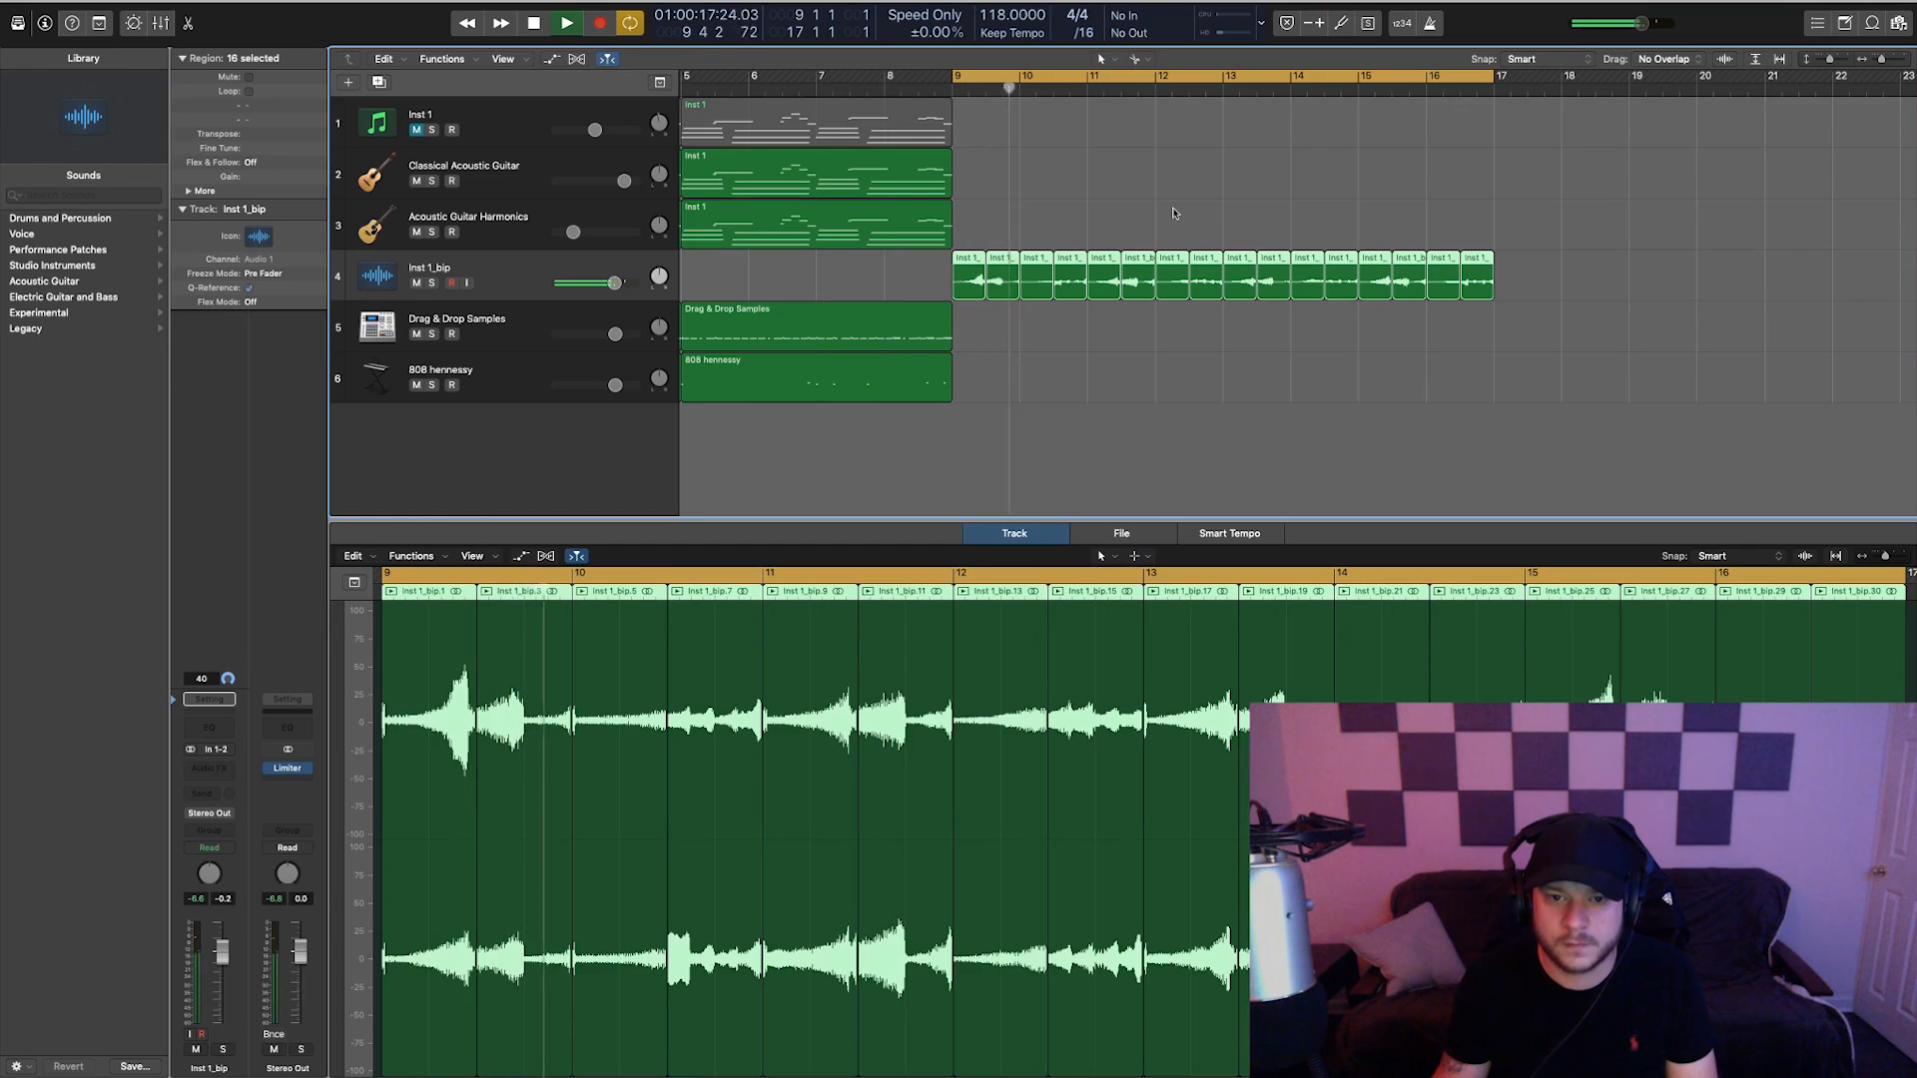
{"action": "key", "text": "space"}
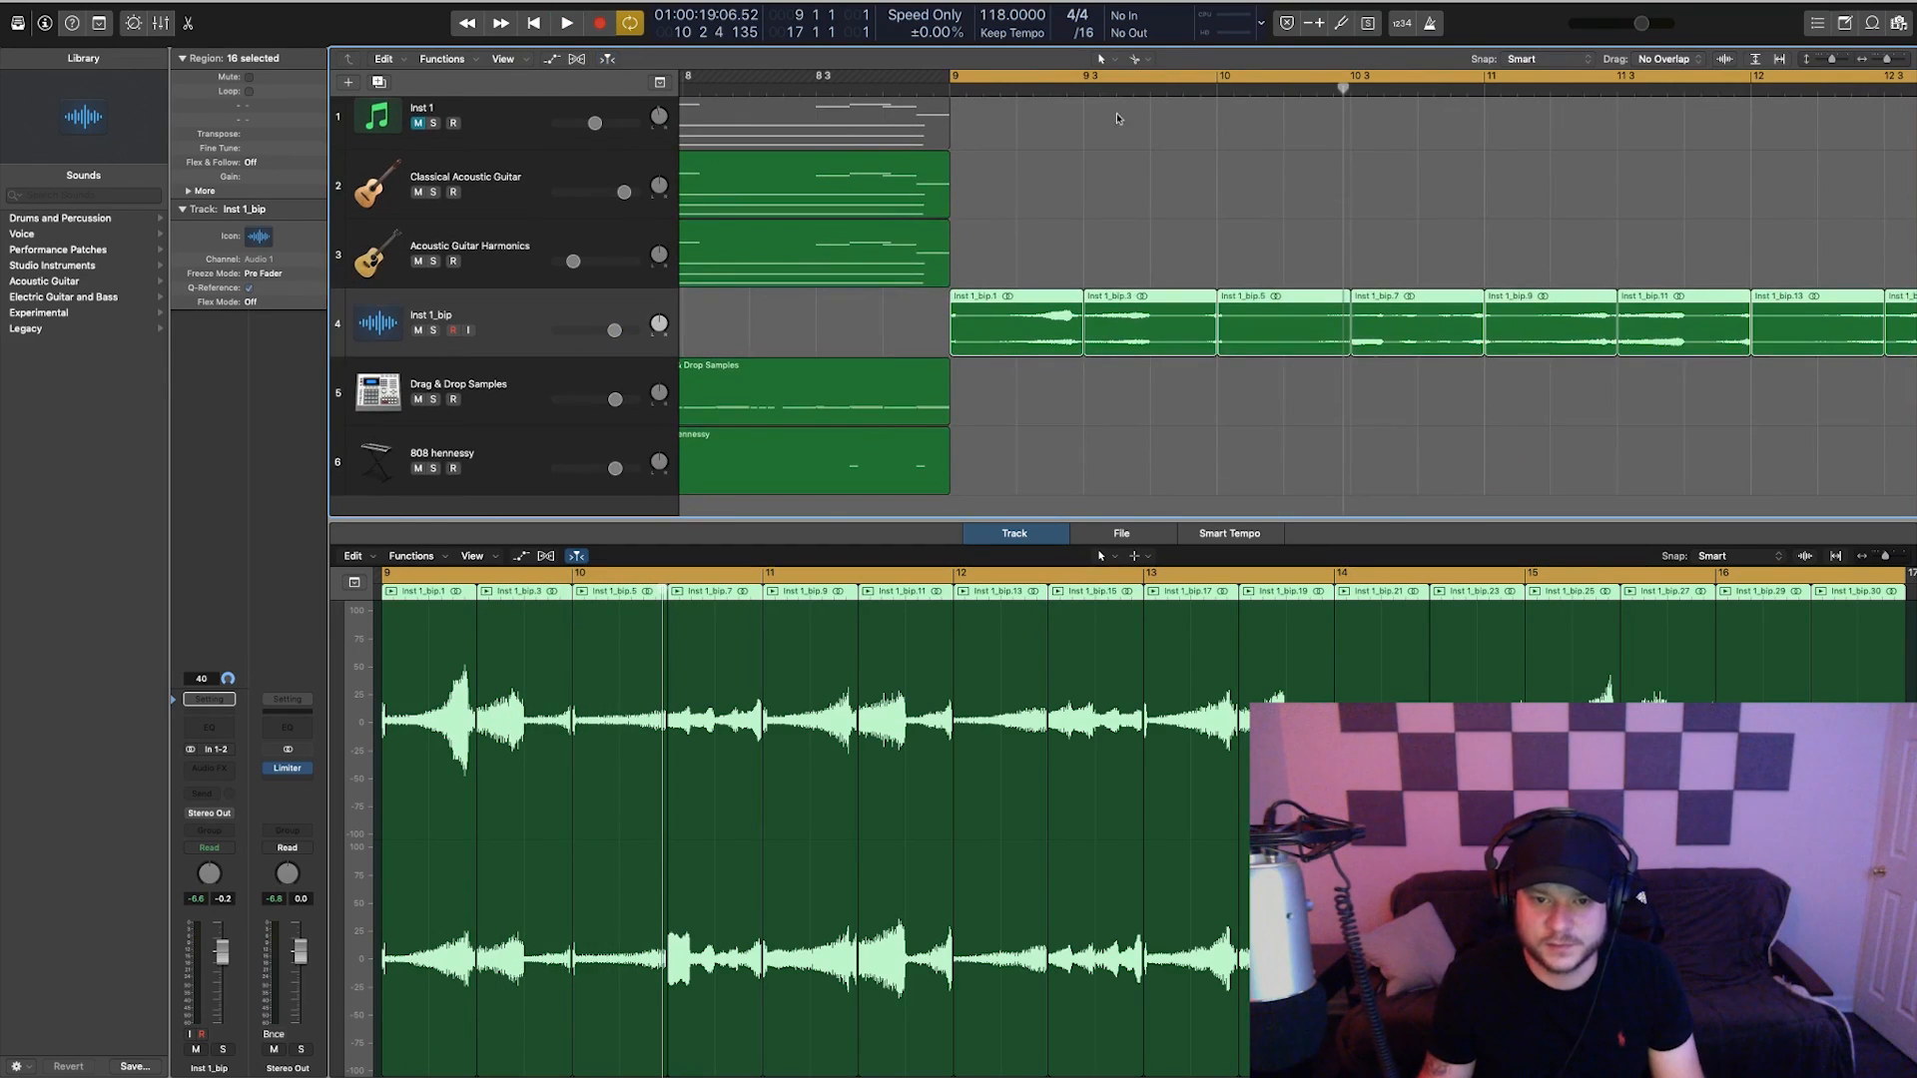
- Add short fade-ins and fade-outs to all the reversed slices with the Fade Tool
{"action": "left_click", "coordinate": [1132, 58]}
{"action": "left_click", "coordinate": [1198, 255]}
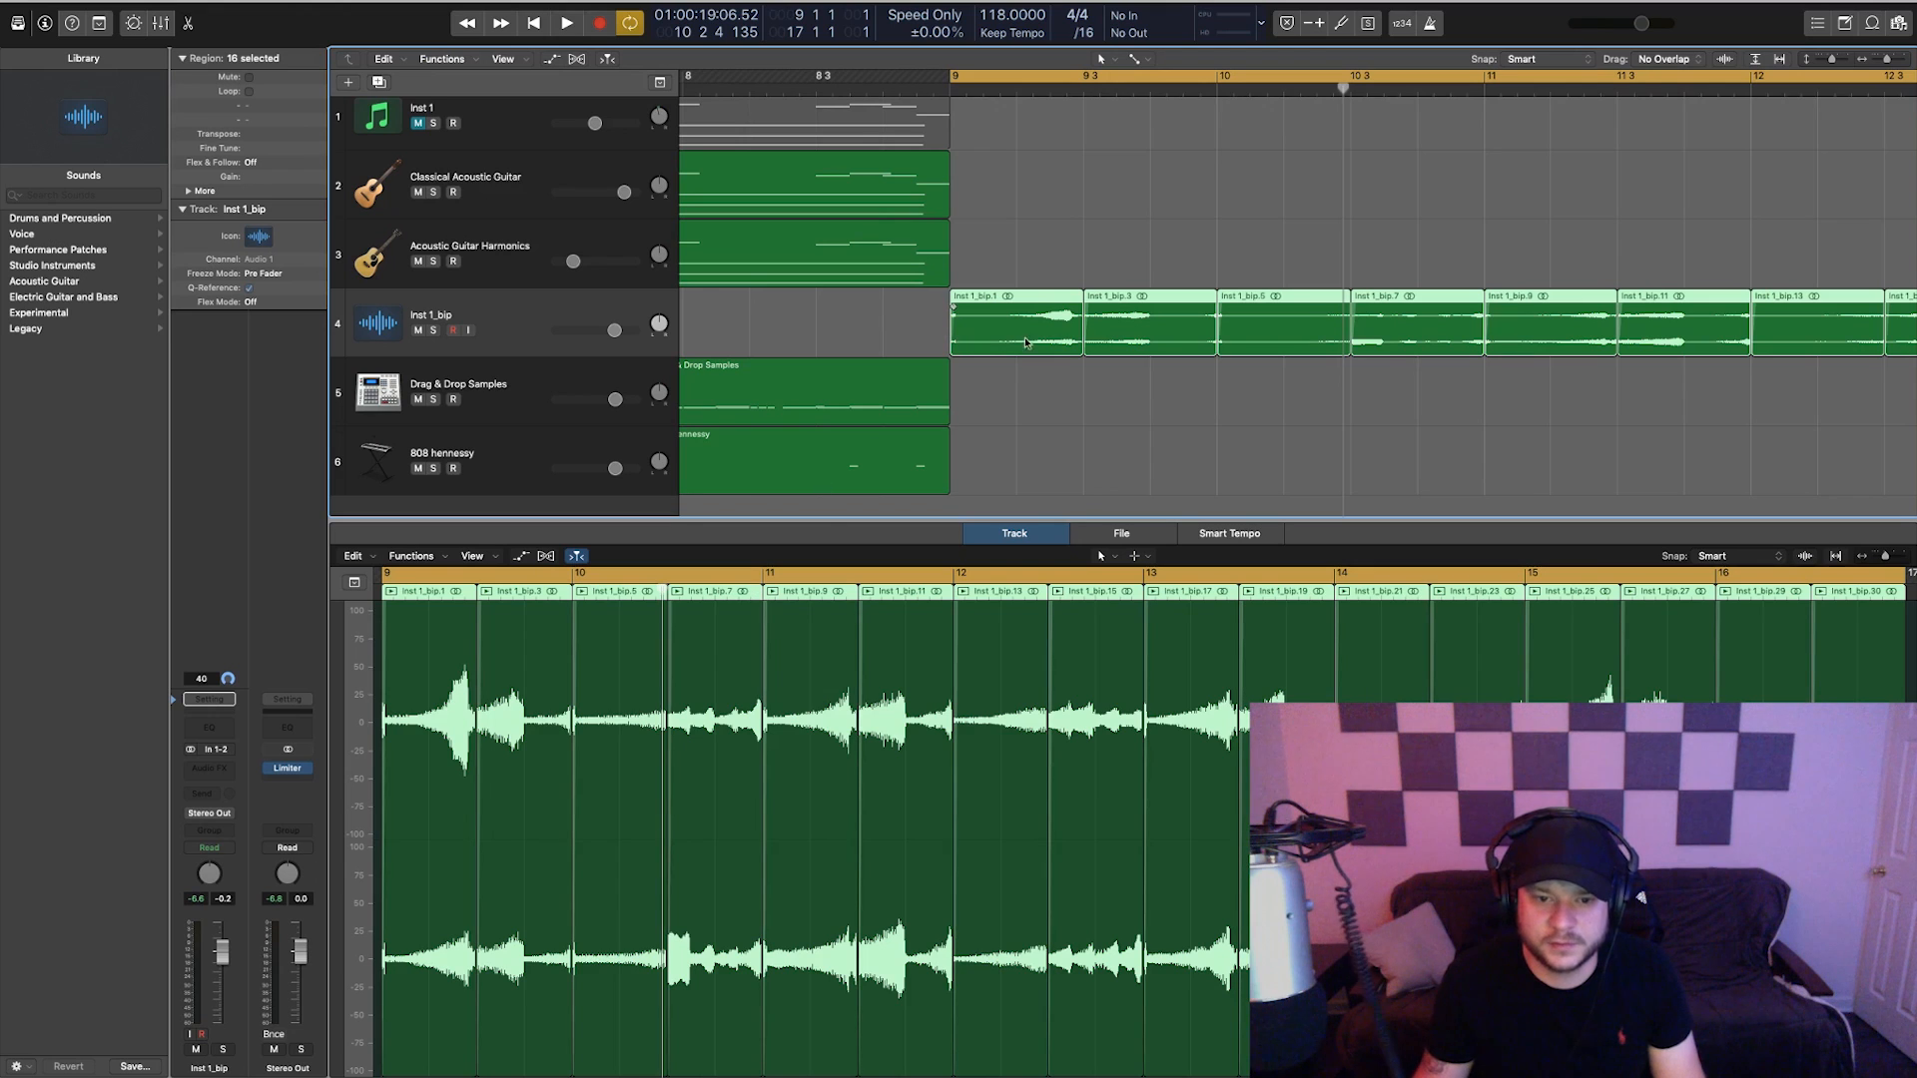
- Inspect the fades at the start and end of the first reversed slice up close
{"action": "key", "text": "super+Right"}
{"action": "key", "text": "super+Right"}
{"action": "key", "text": "super+Right"}
{"action": "key", "text": "super+Right"}
{"action": "key", "text": "super+Right"}
{"action": "key", "text": "super+Right"}
{"action": "key", "text": "super+Right"}
{"action": "key", "text": "super+Right"}
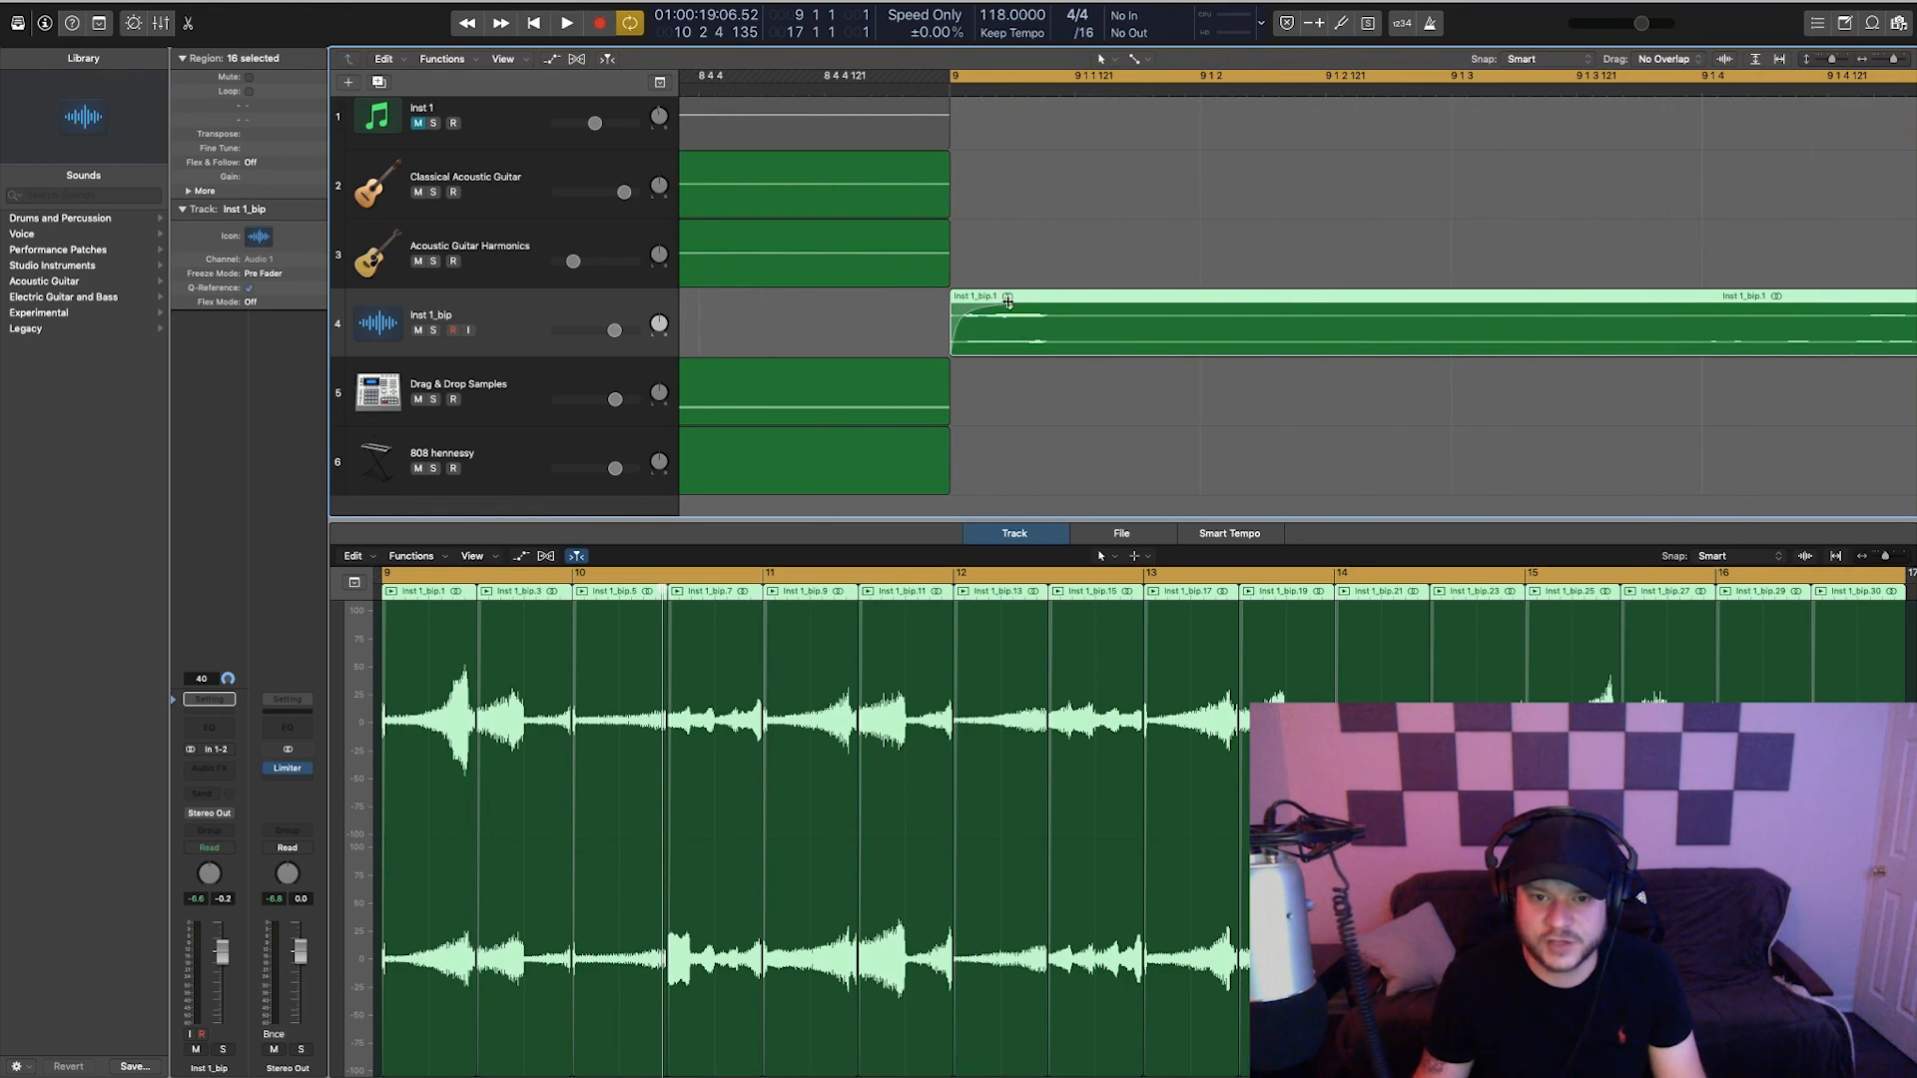
{"action": "scroll", "coordinate": [1026, 336], "scroll_direction": "right", "scroll_amount": 15}
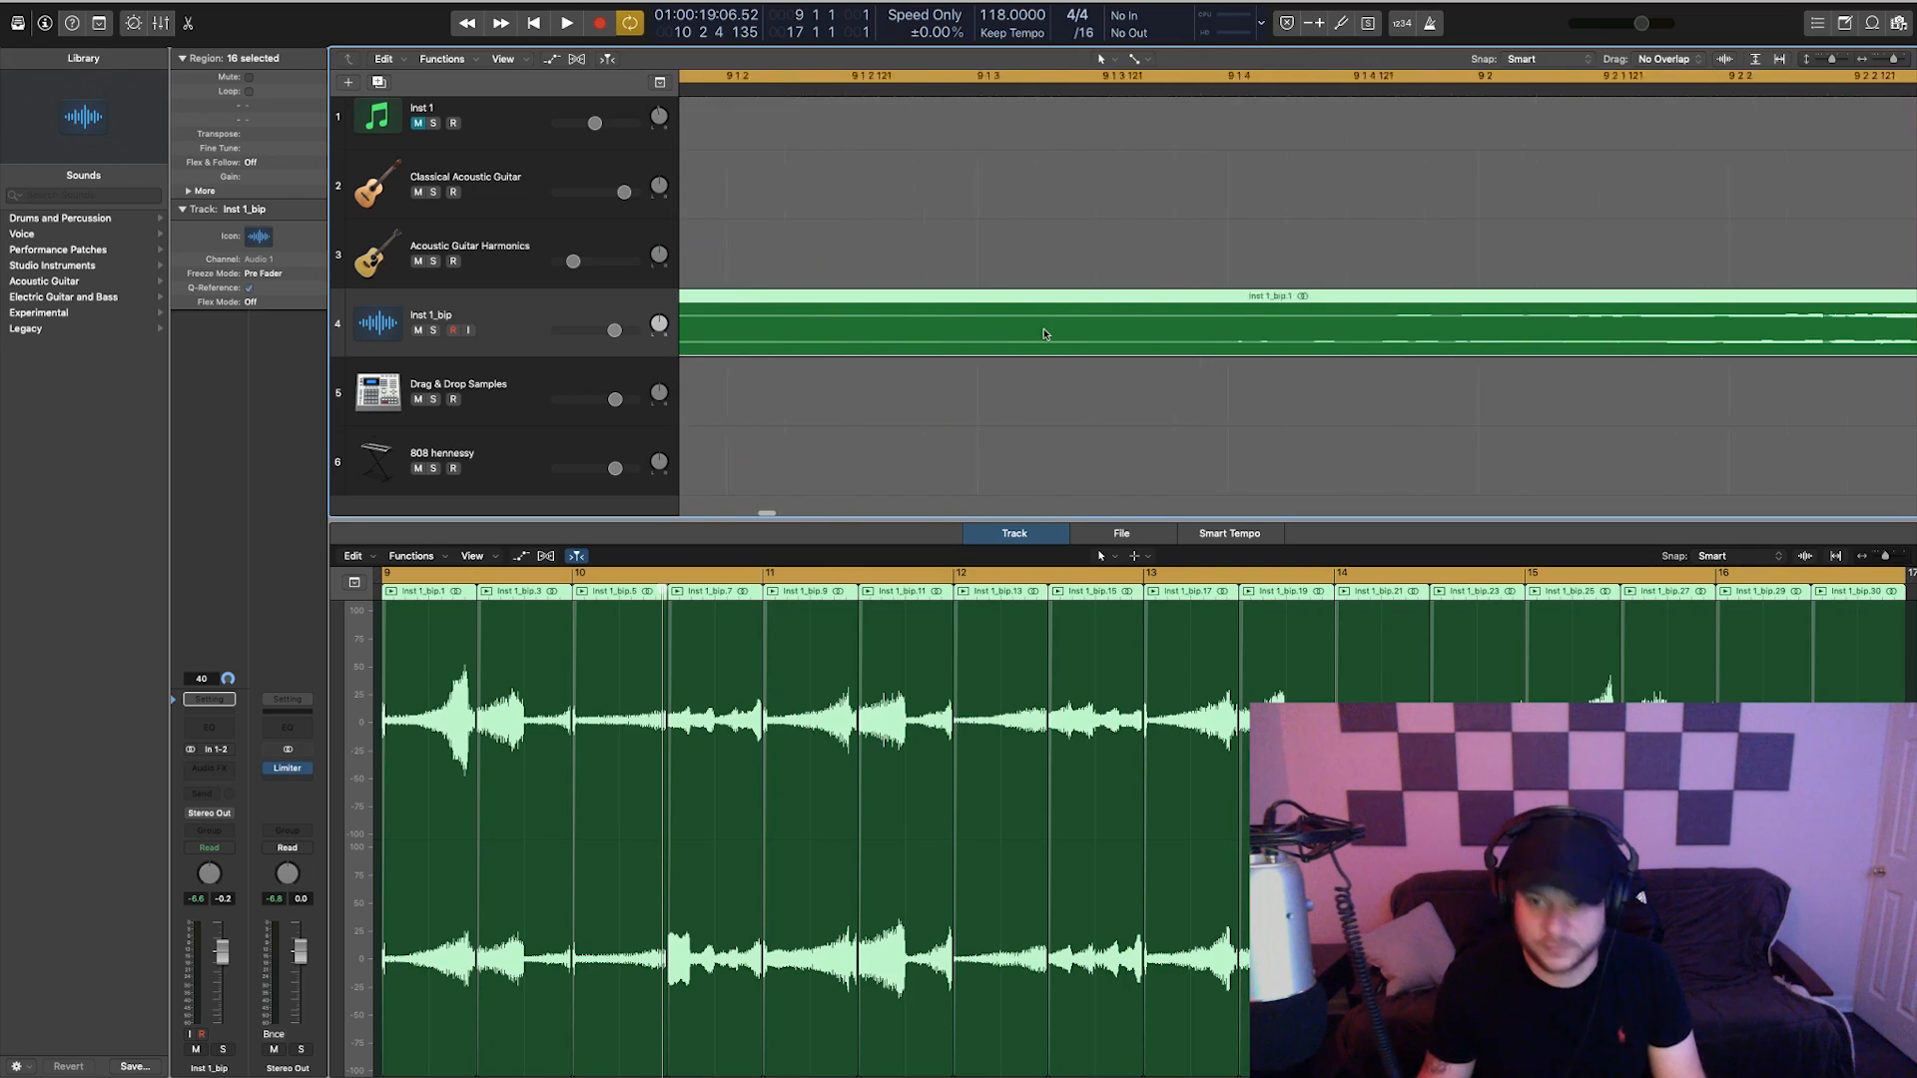
{"action": "scroll", "coordinate": [1447, 340], "scroll_direction": "left", "scroll_amount": 4}
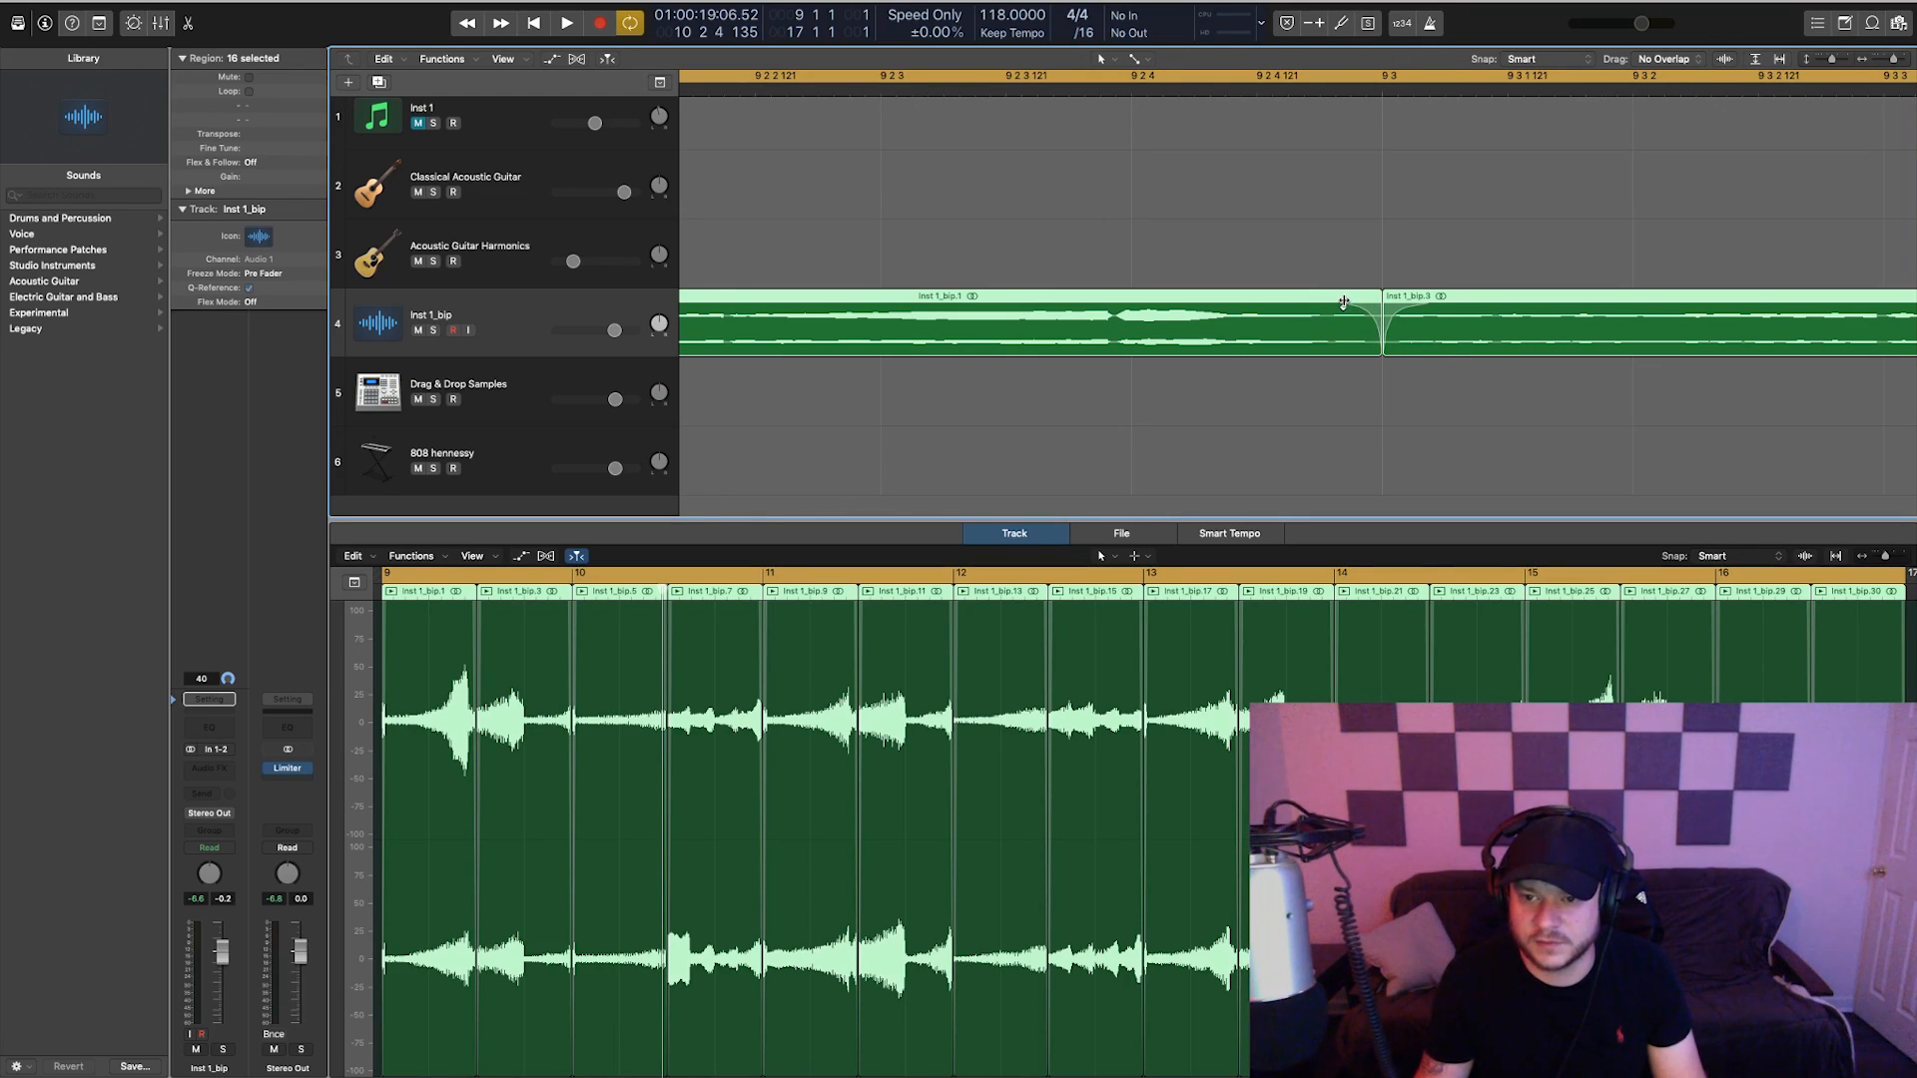
{"action": "scroll", "coordinate": [1373, 407], "scroll_direction": "left", "scroll_amount": 3}
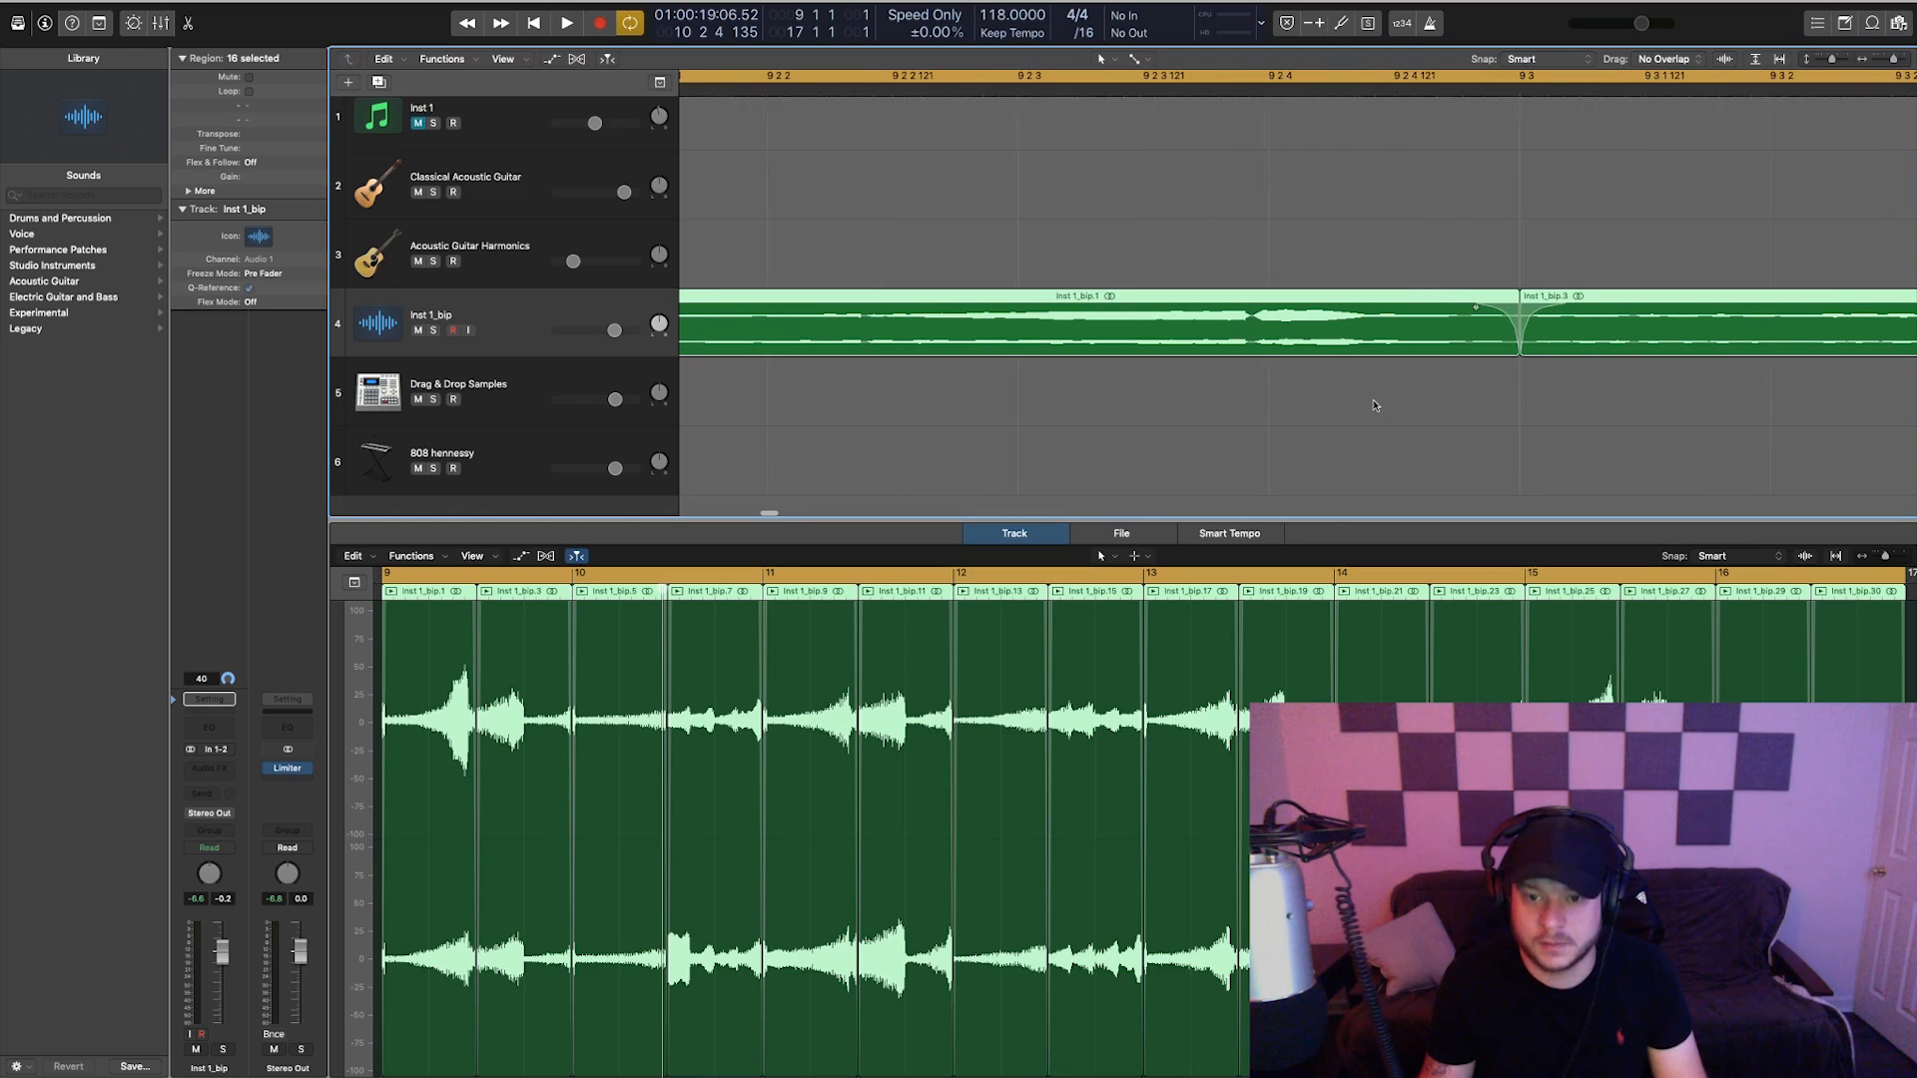
- Play the faded reversed guitar slices and bring the whole arrangement back into view
{"action": "scroll", "coordinate": [1374, 407], "scroll_direction": "down", "scroll_amount": 6}
{"action": "key", "text": "space"}
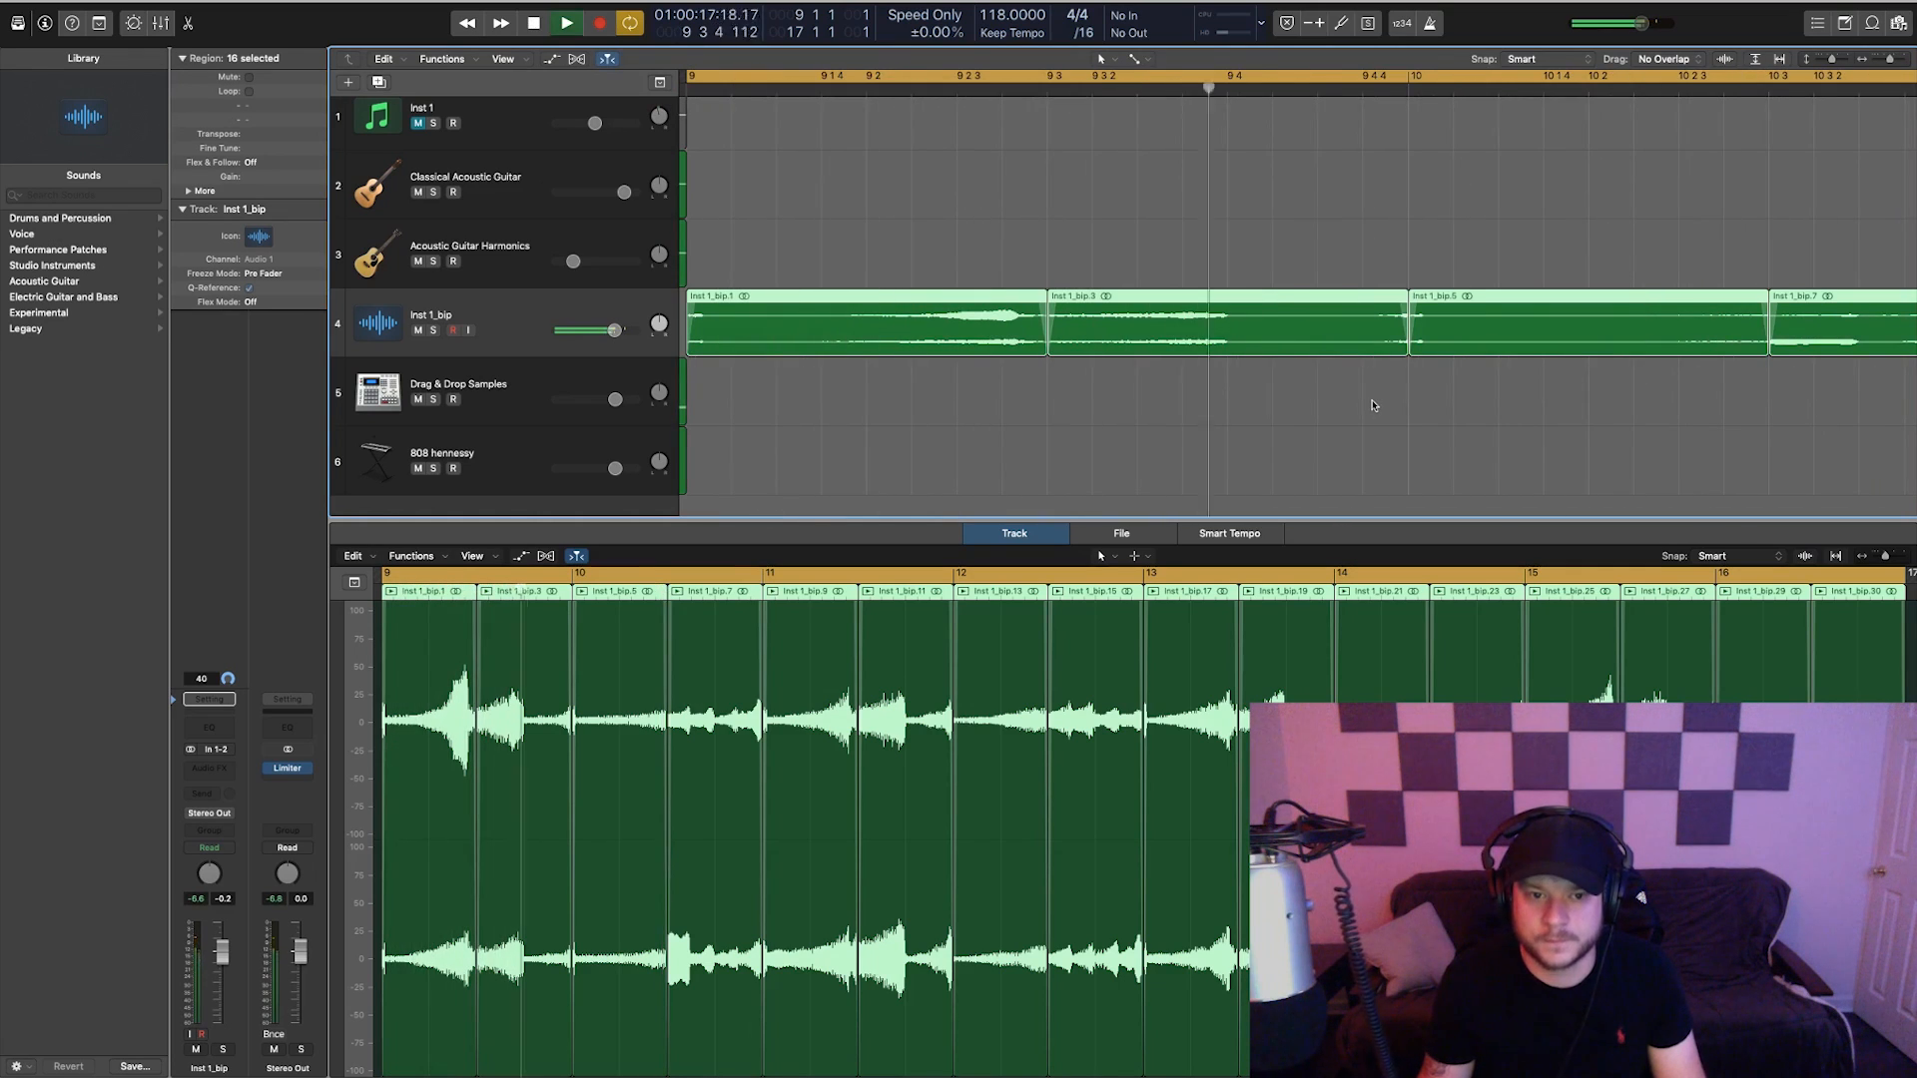
{"action": "scroll", "coordinate": [1085, 413], "scroll_direction": "down", "scroll_amount": 3}
{"action": "scroll", "coordinate": [1084, 413], "scroll_direction": "down", "scroll_amount": 5}
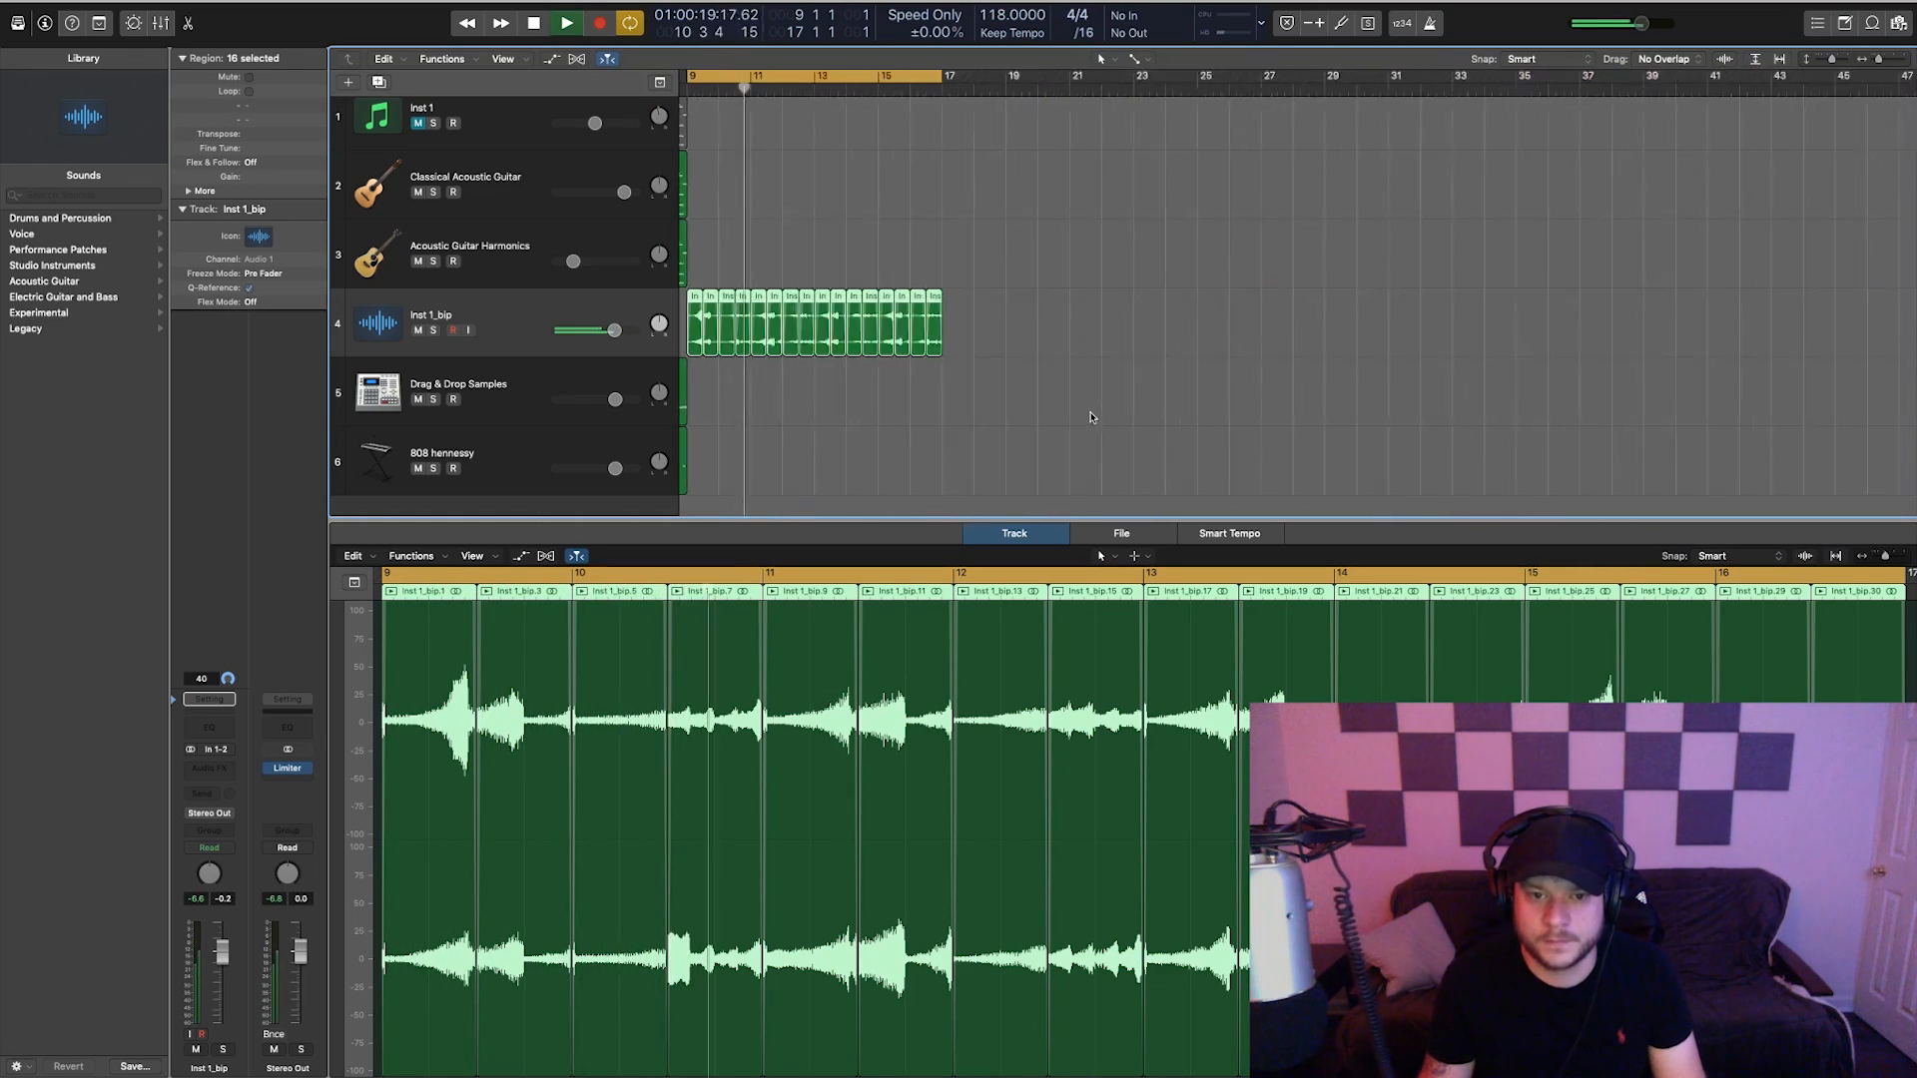
{"action": "scroll", "coordinate": [1086, 416], "scroll_direction": "left", "scroll_amount": 3}
{"action": "key", "text": "space"}
- Copy the Drag & Drop Samples and 808 hennessy regions to bar 9 and play them with the reversed guitar
{"action": "left_click_drag", "start_coordinate": [952, 383], "coordinate": [742, 465]}
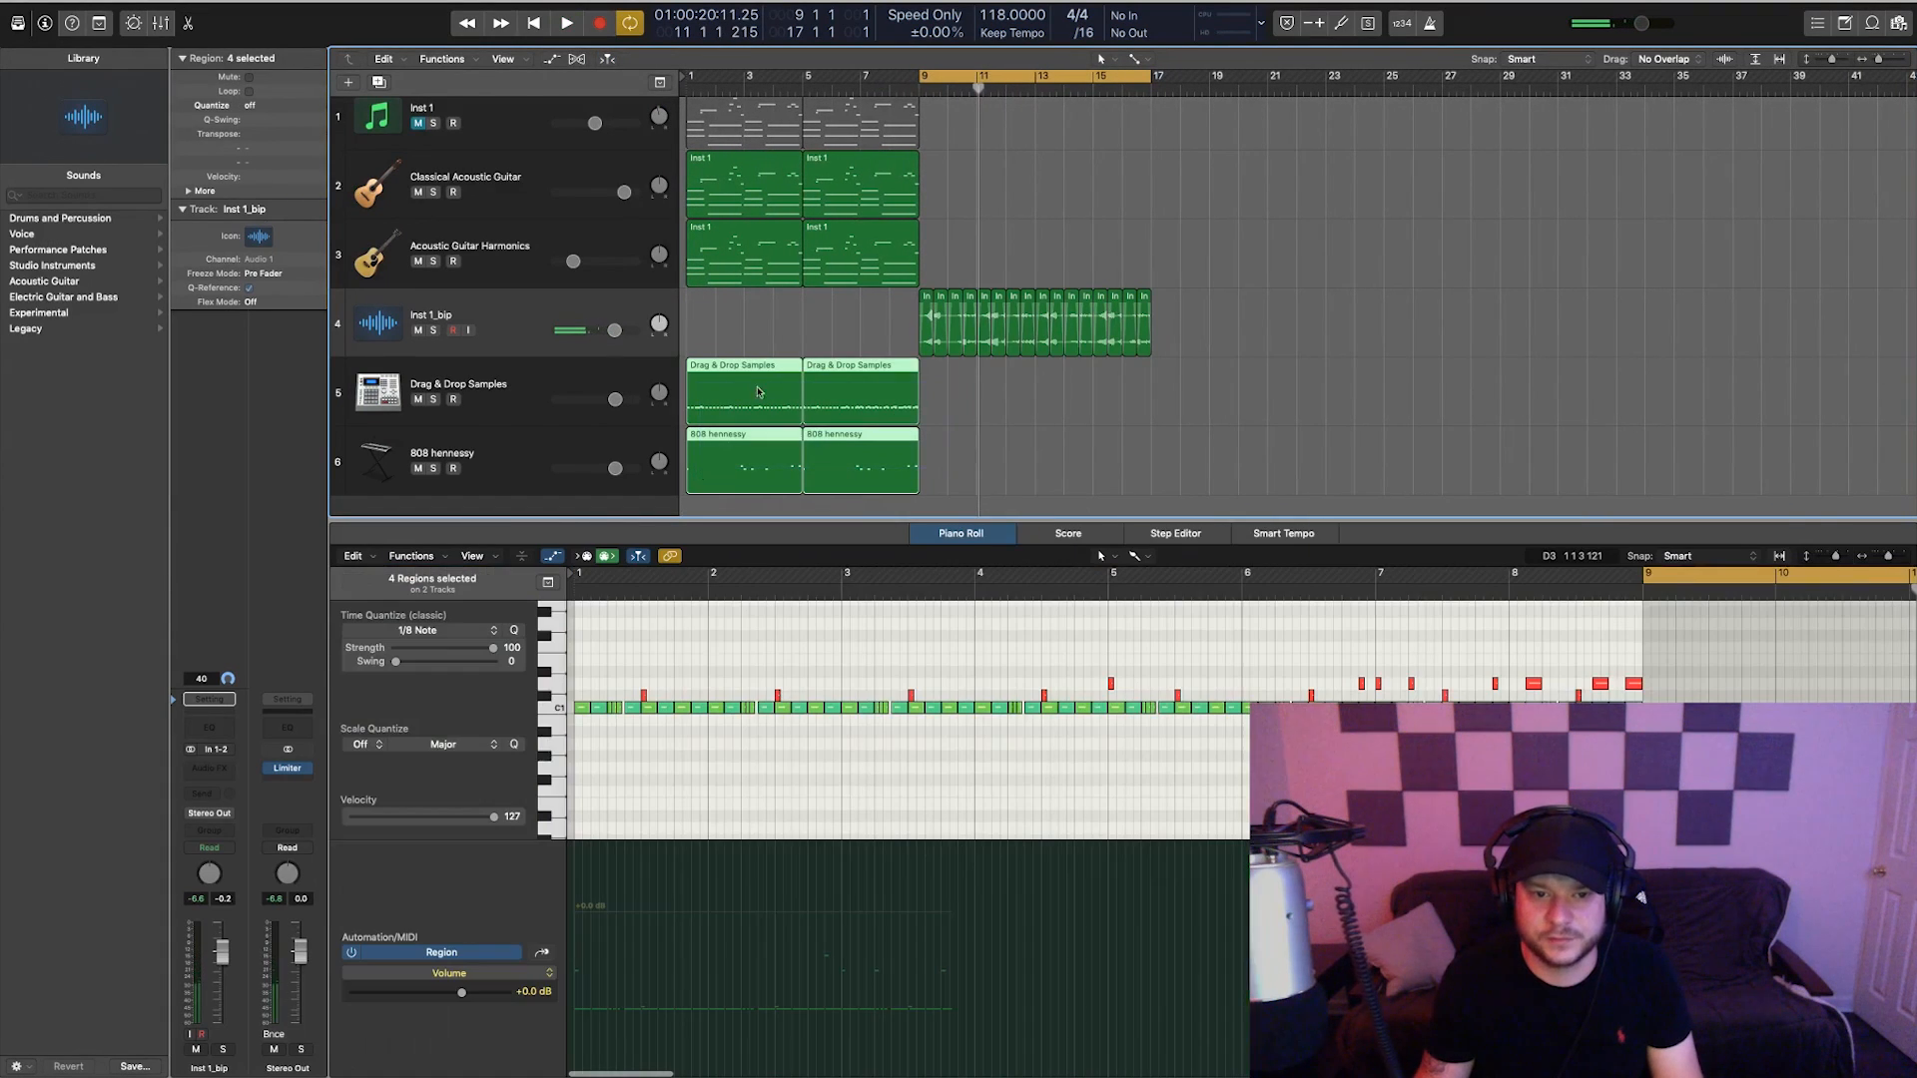
{"action": "left_click_drag", "start_coordinate": [742, 366], "coordinate": [966, 376]}
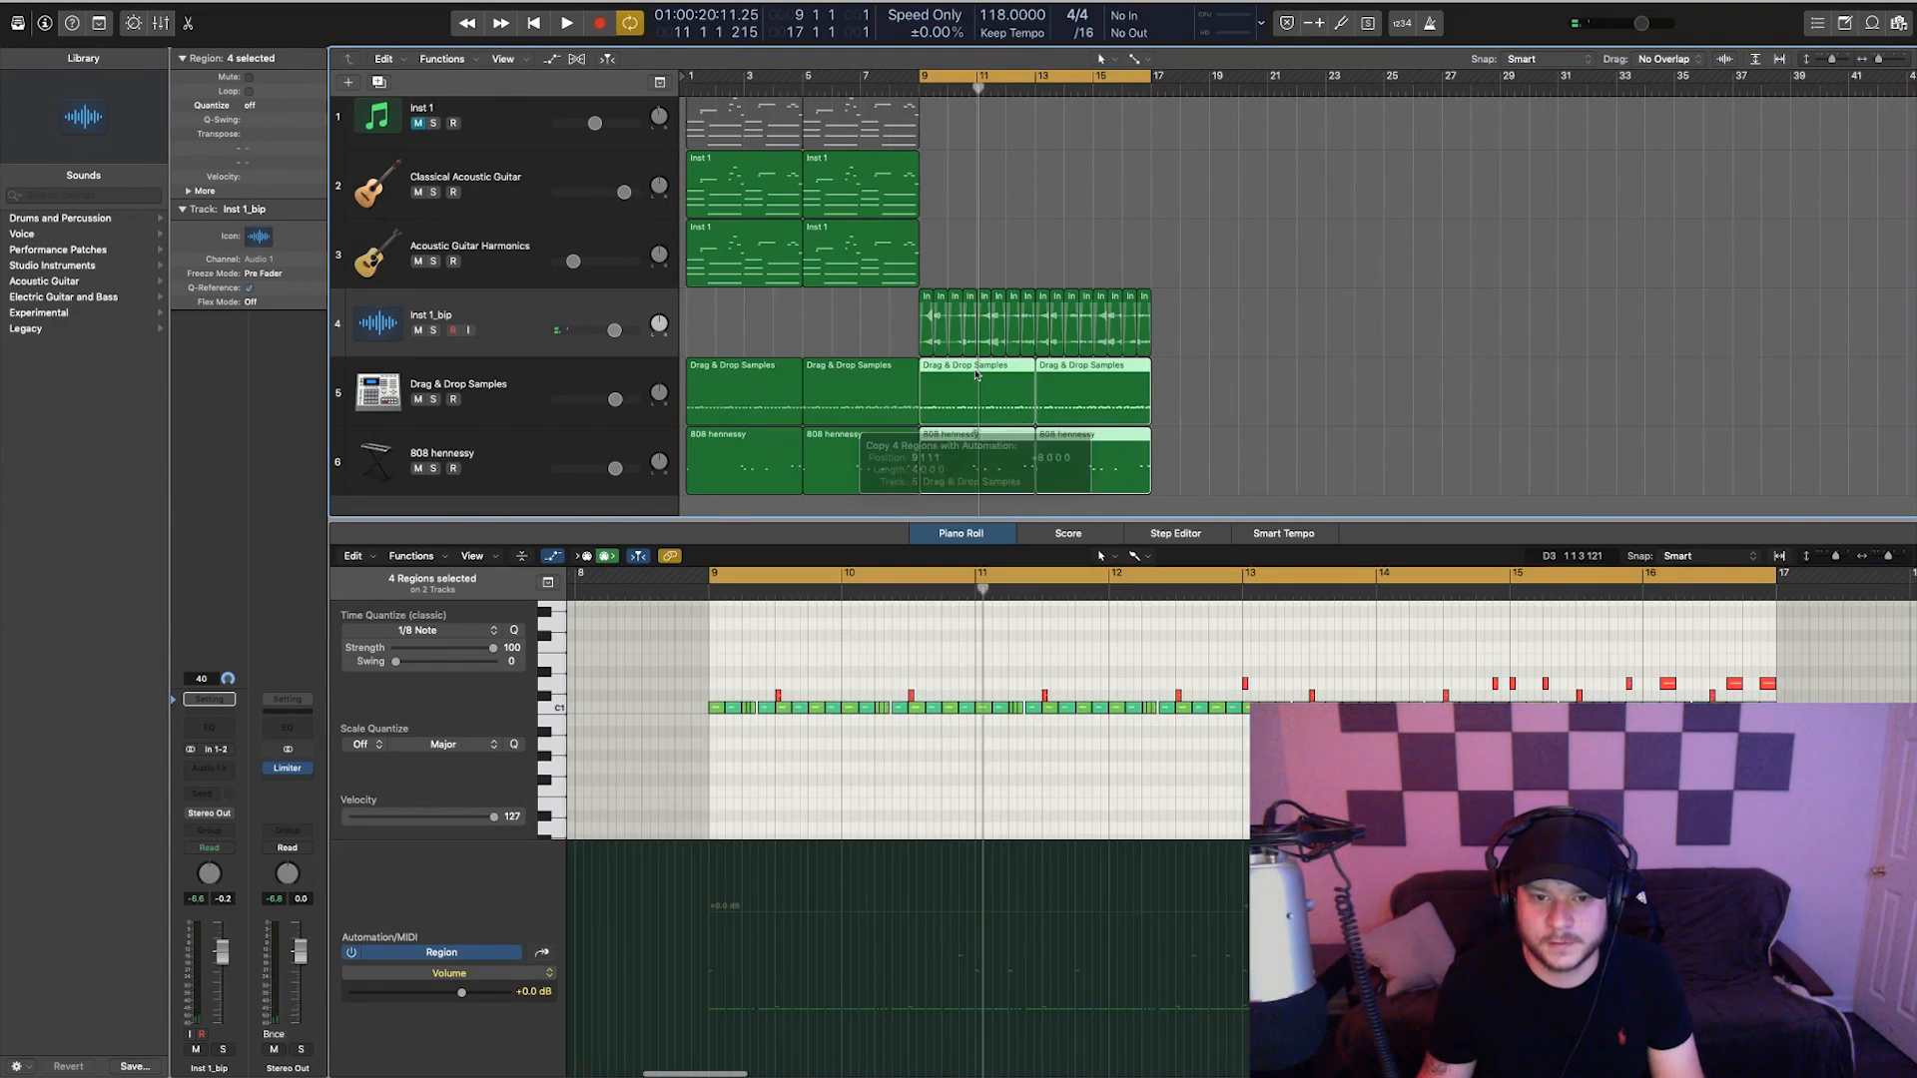
{"action": "key", "text": "space"}
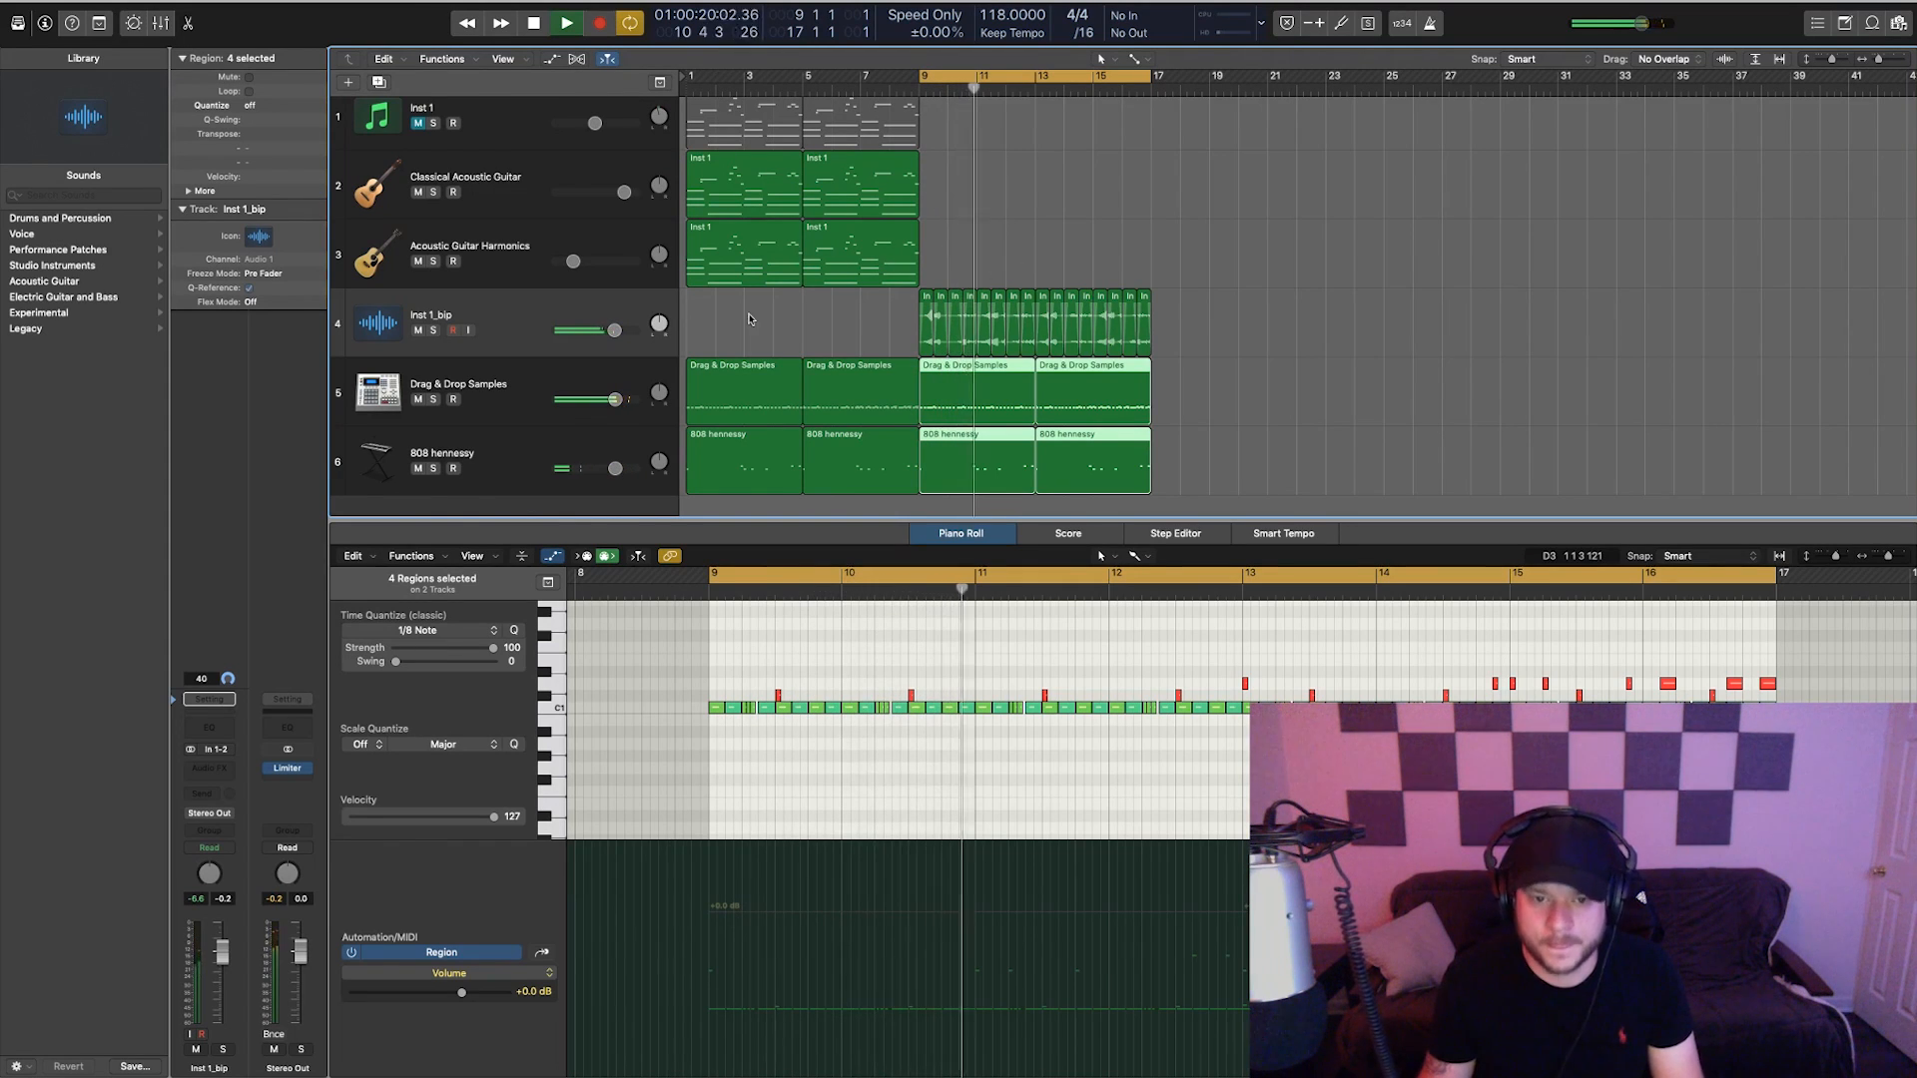
{"action": "key", "text": "space"}
- Insert a Flanger on the Inst 1_bip track and audition it in the loop
{"action": "left_click", "coordinate": [218, 770]}
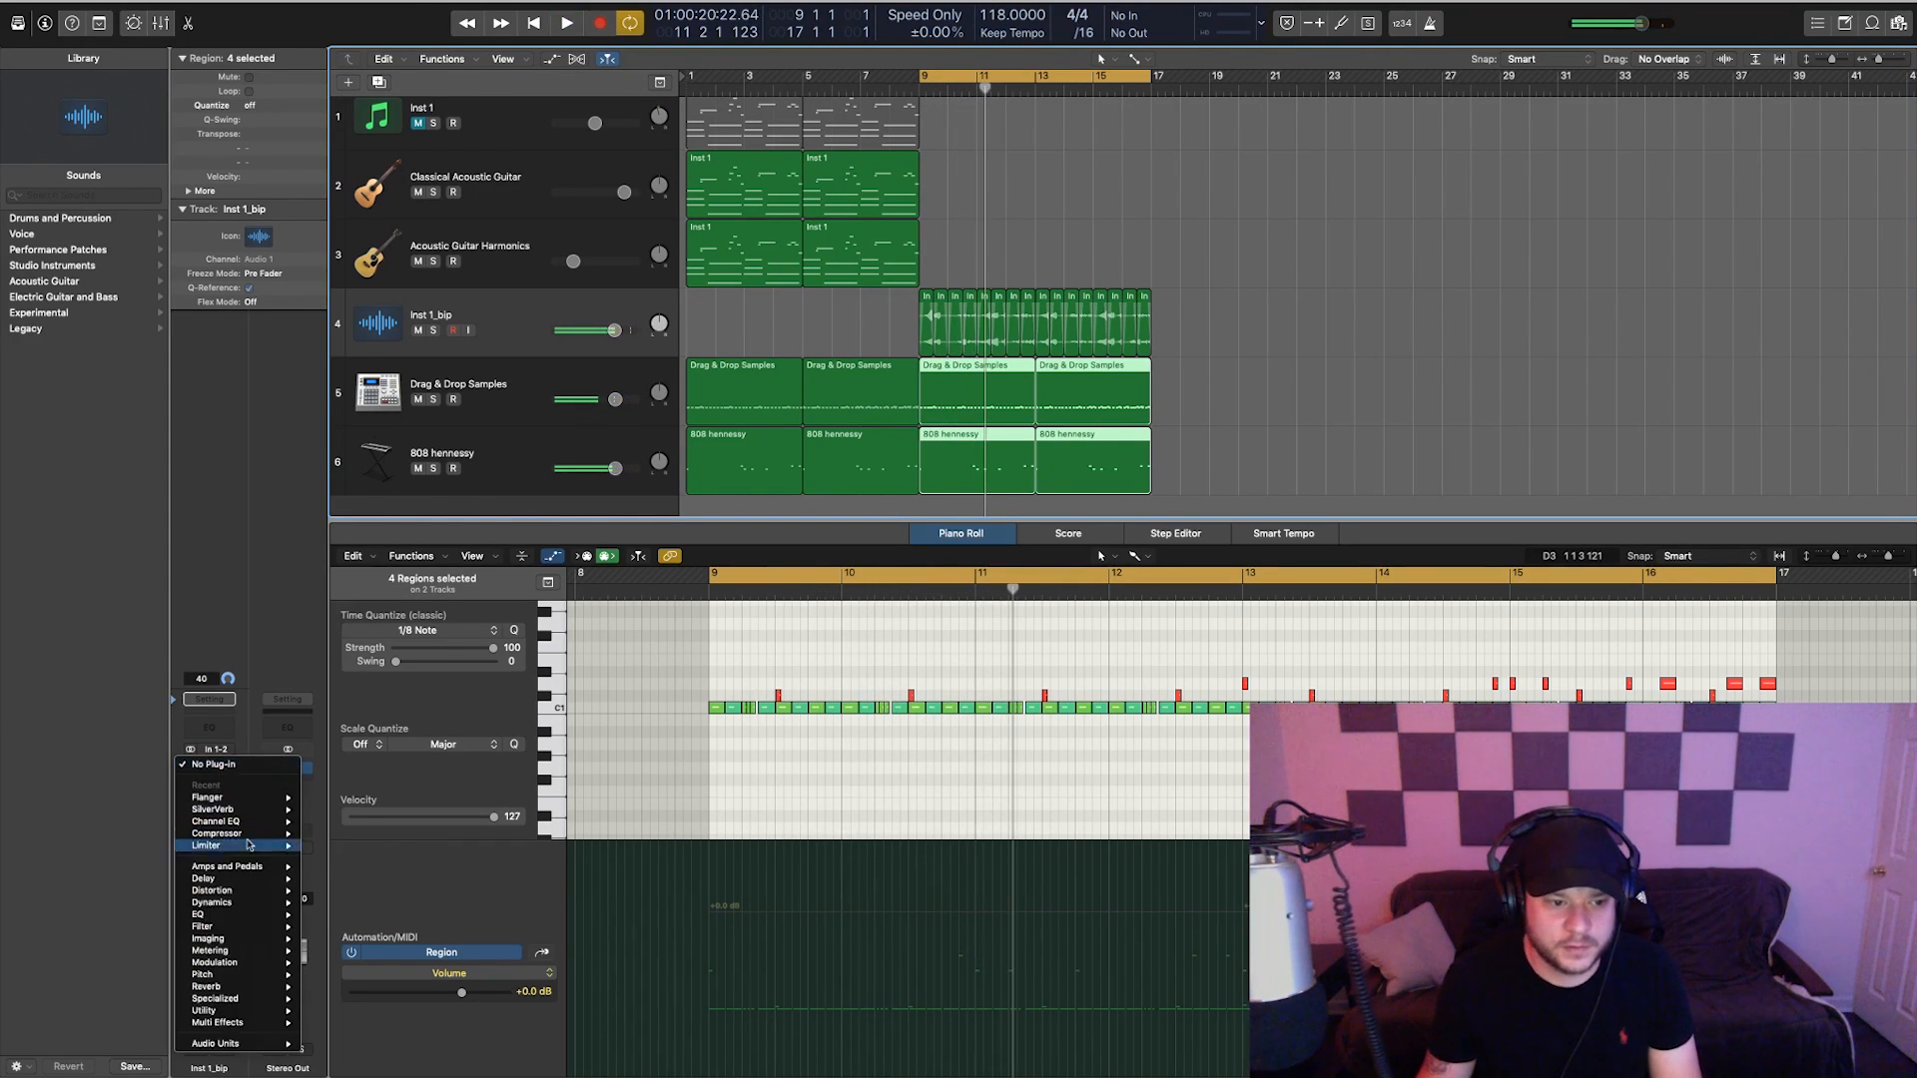
{"action": "left_click", "coordinate": [322, 799]}
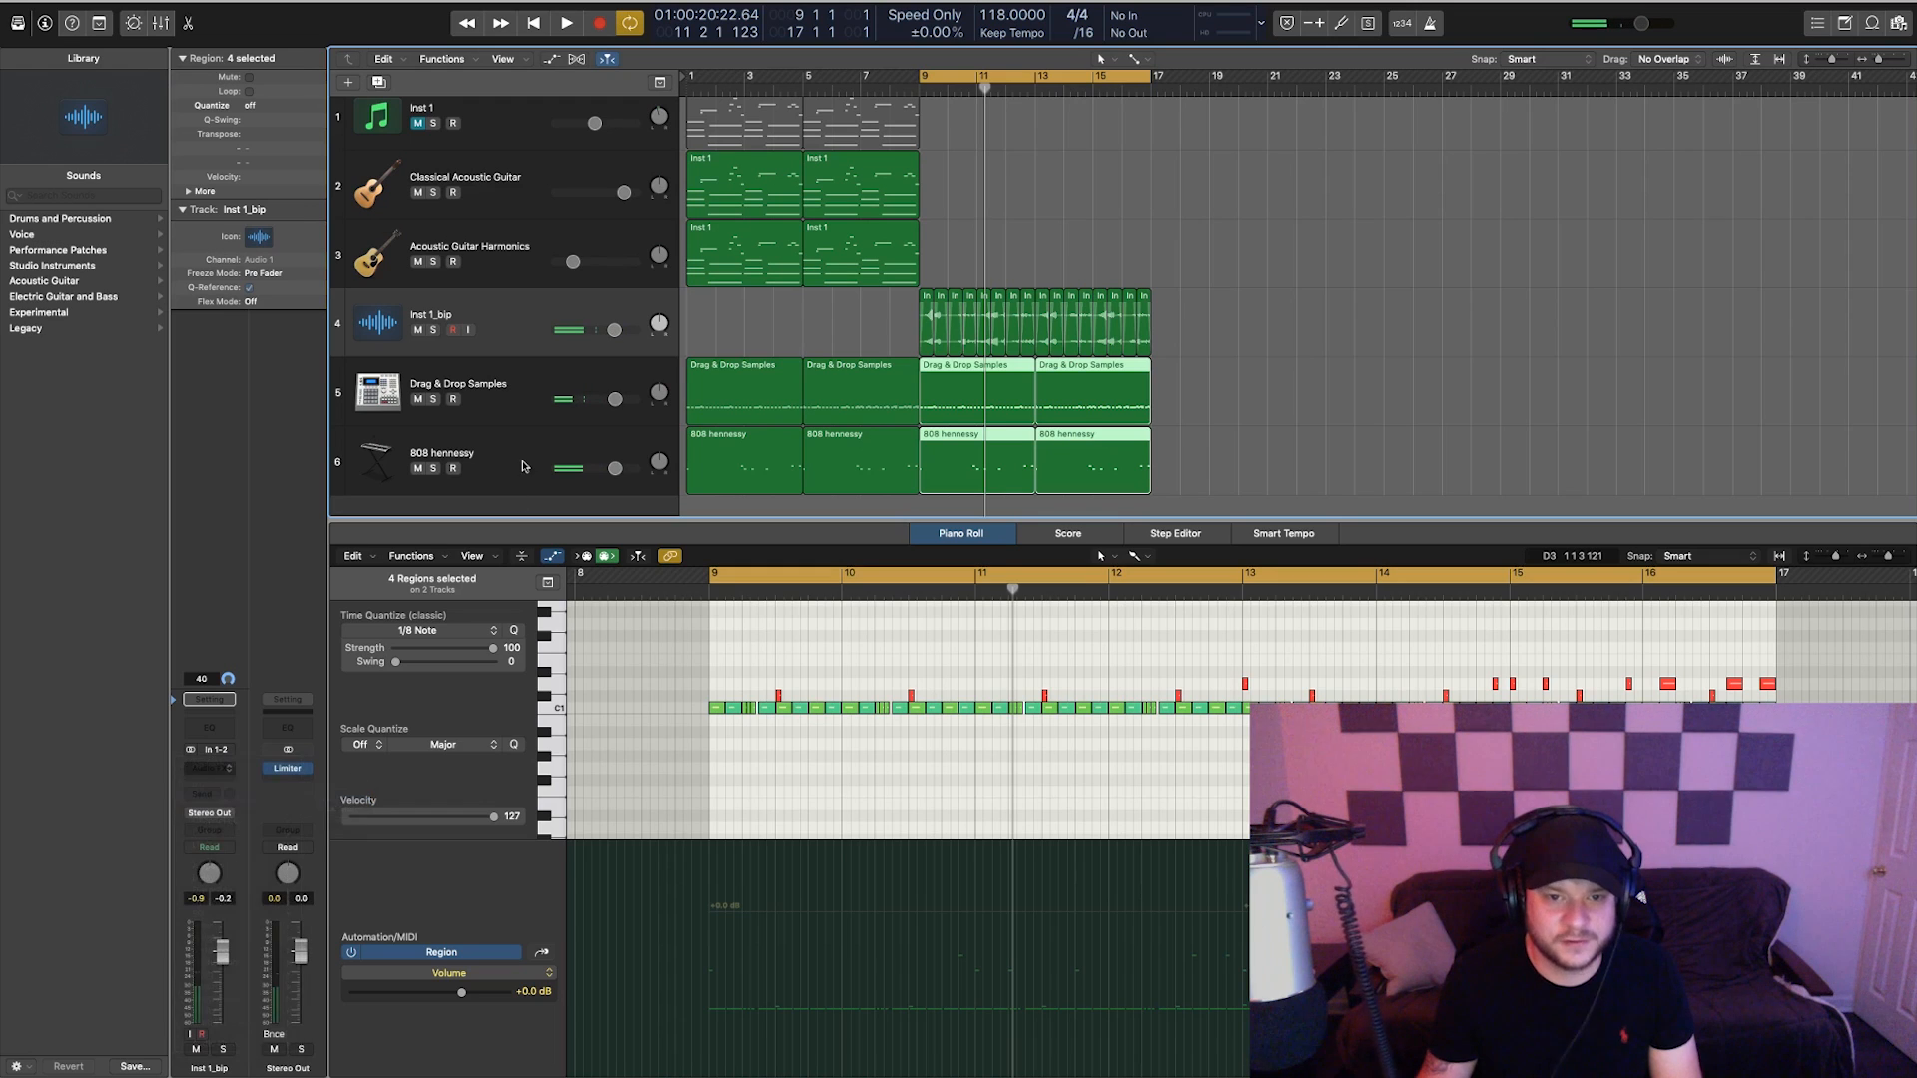
{"action": "key", "text": "space"}
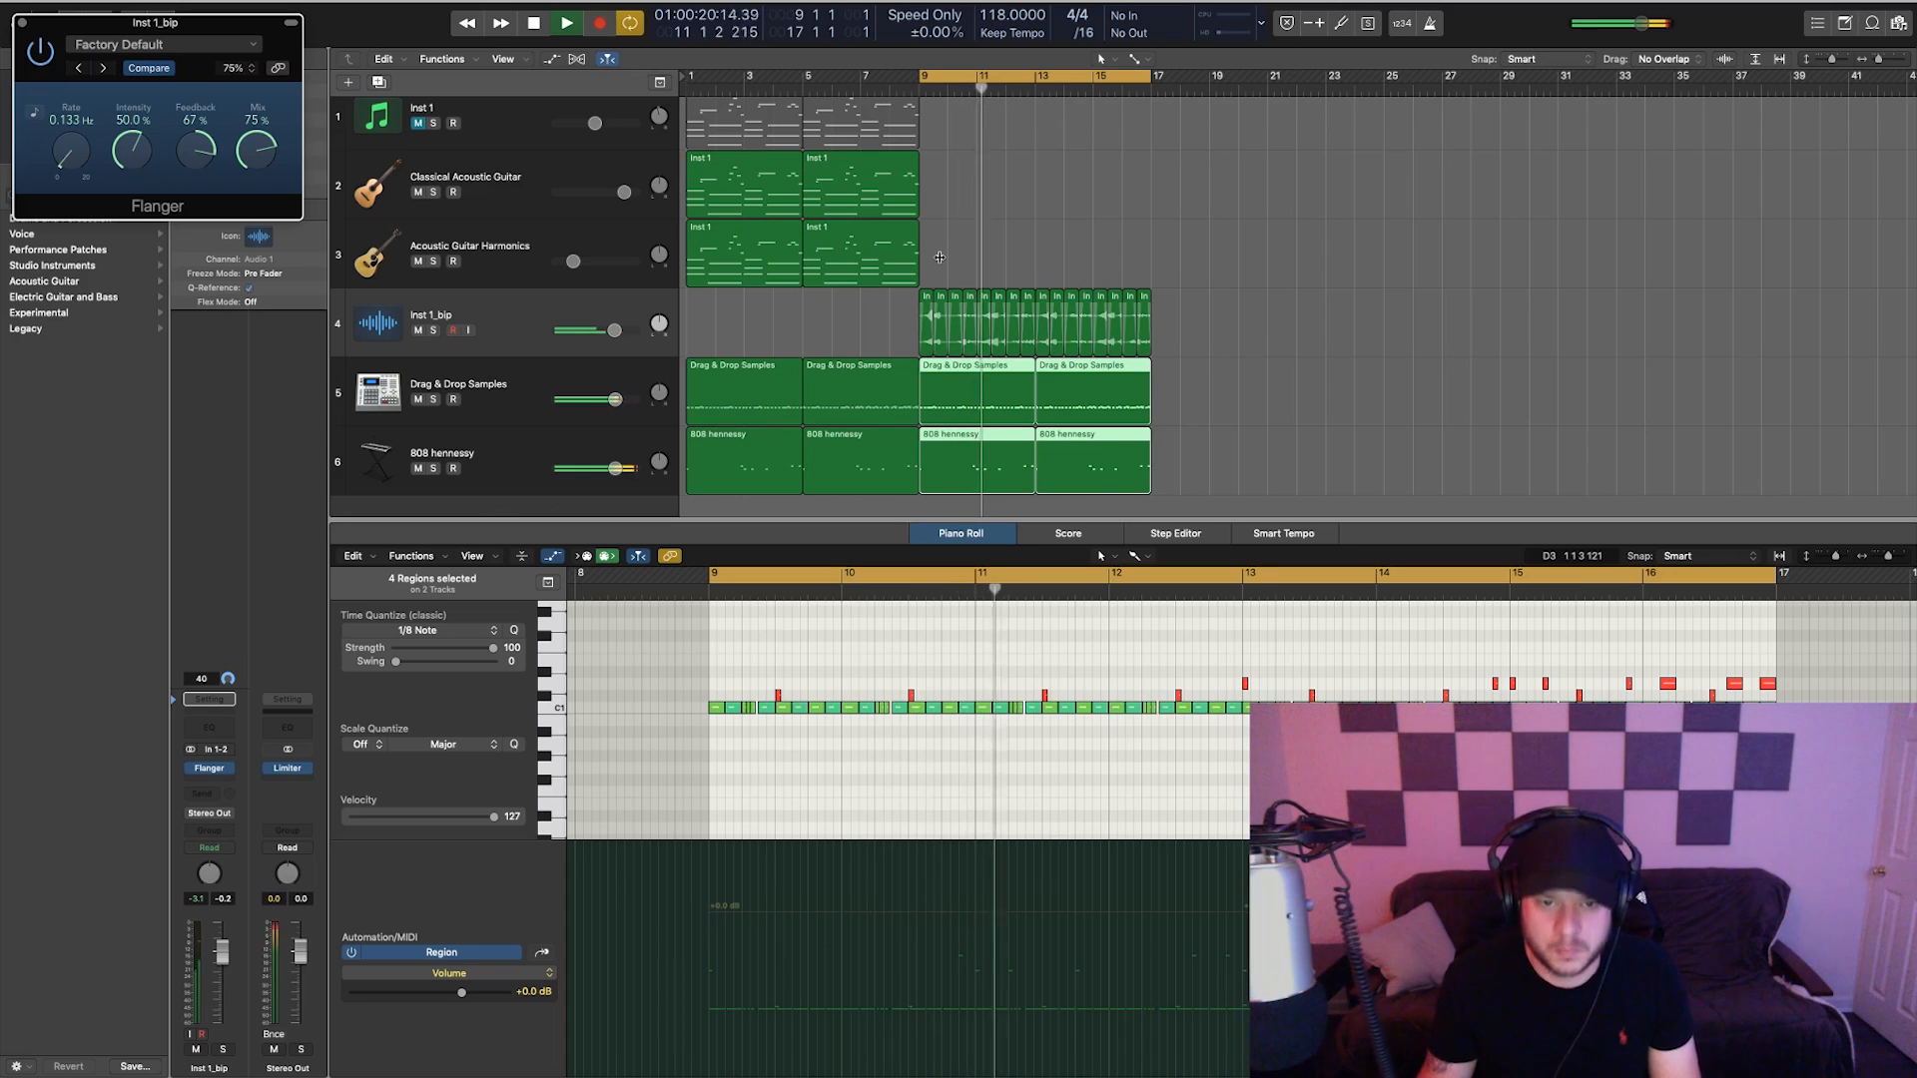
{"action": "key", "text": "space"}
- Copy the two Classical Acoustic Guitar regions to bar 9 and play them with the reversed guitar
{"action": "left_click", "coordinate": [712, 185]}
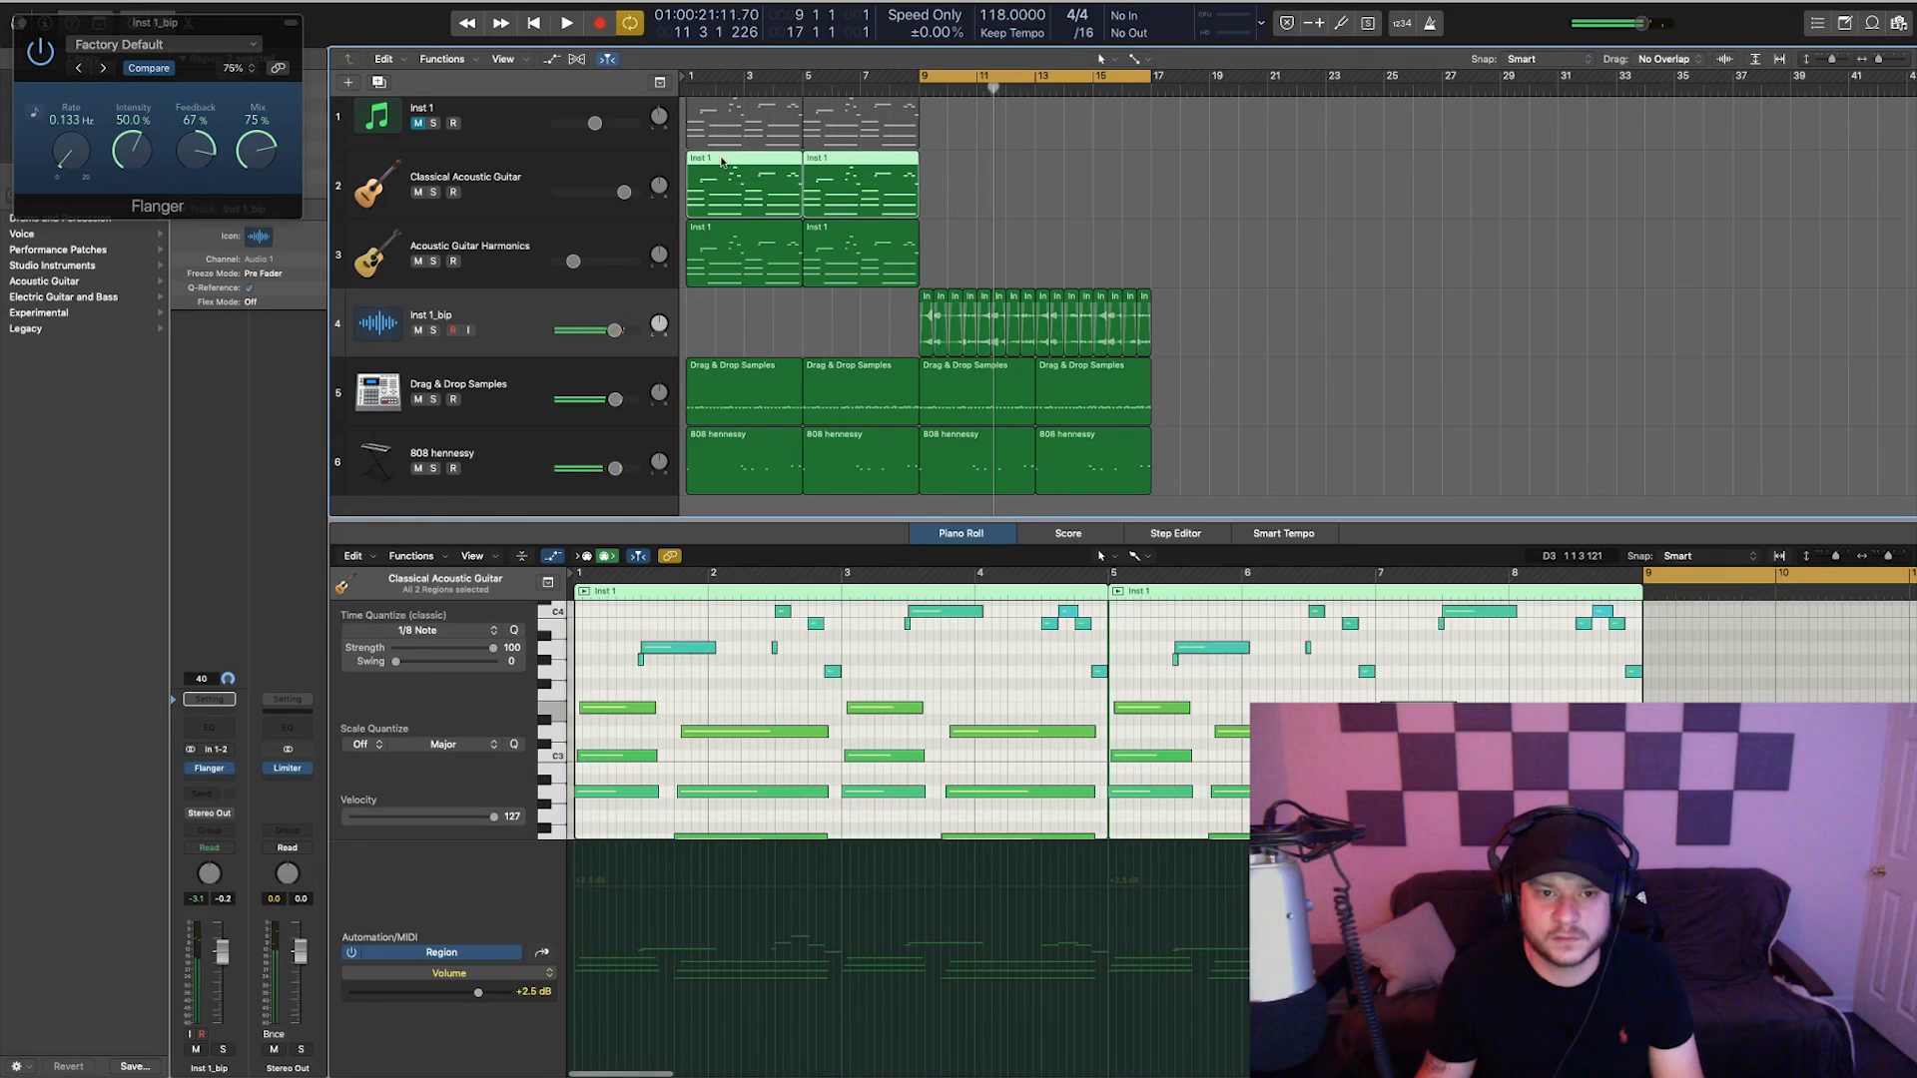
{"action": "left_click_drag", "start_coordinate": [712, 184], "coordinate": [944, 187]}
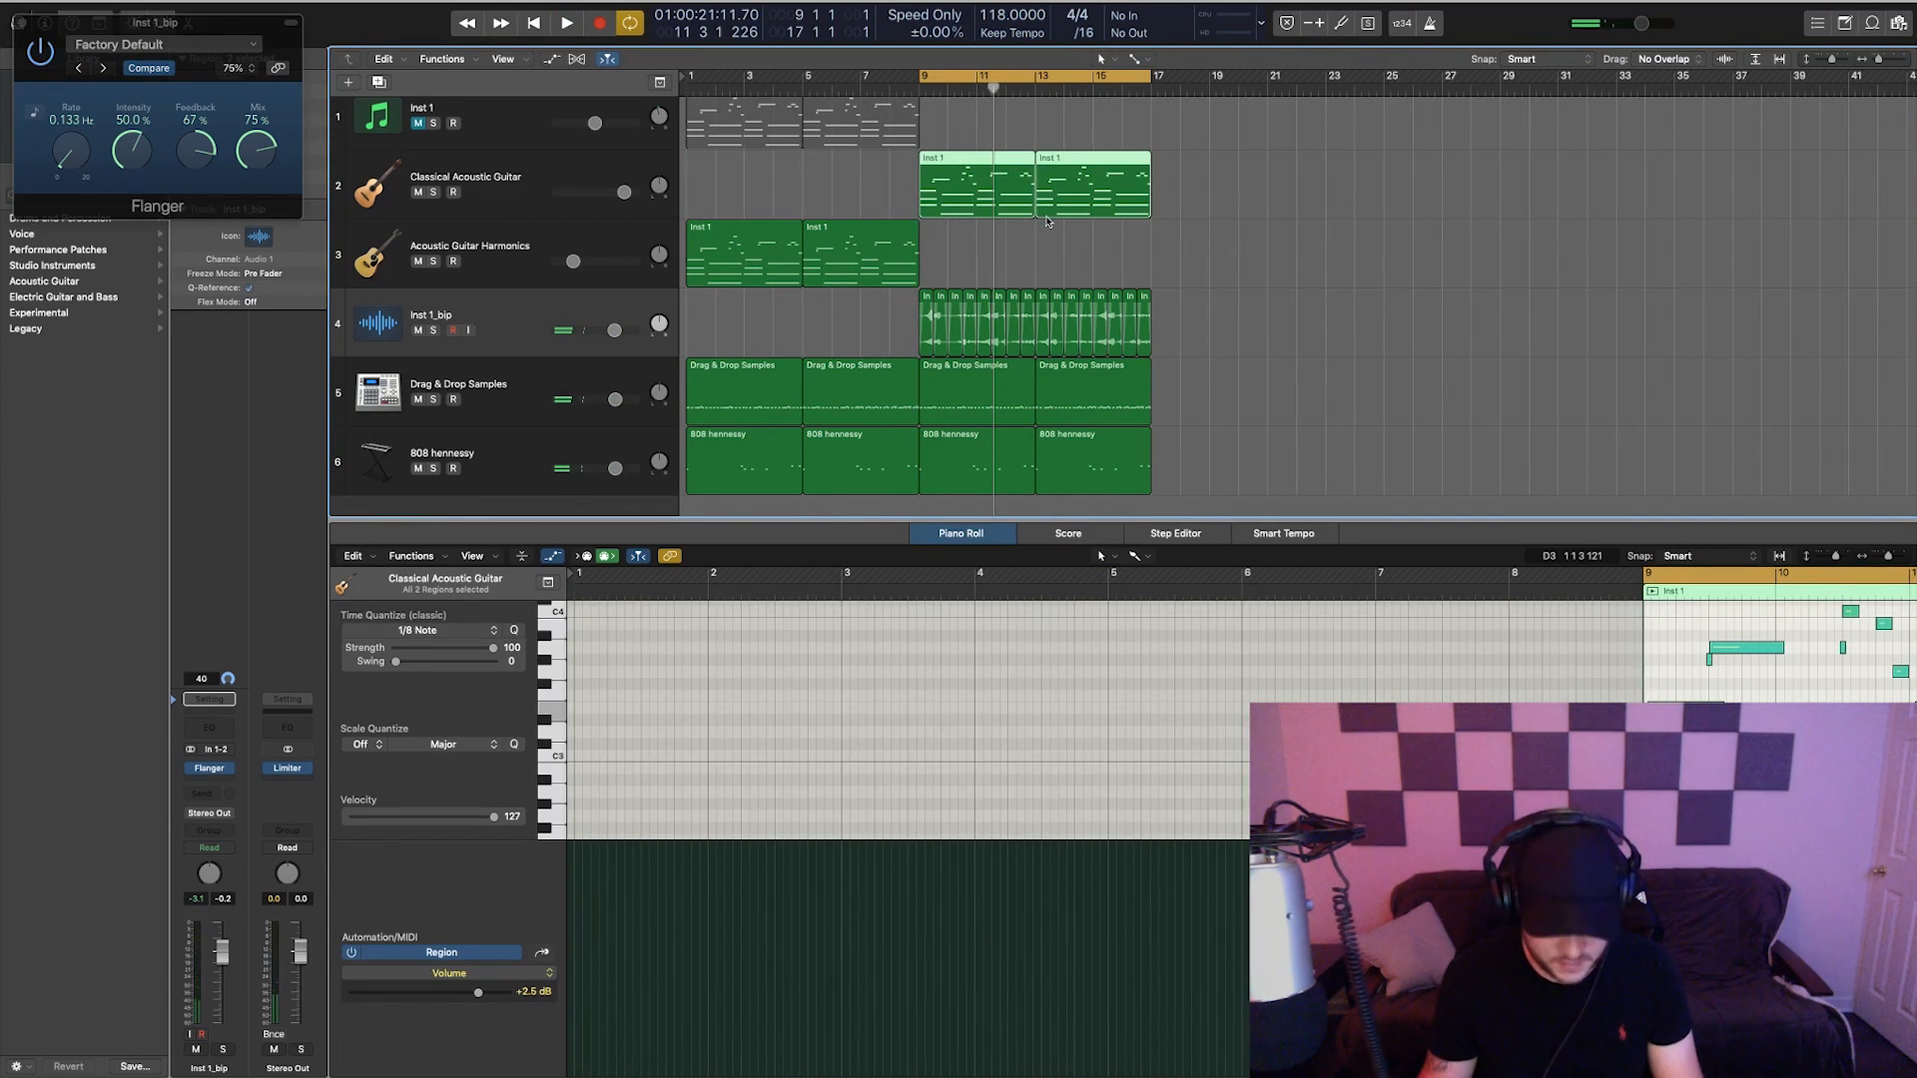
{"action": "key", "text": "super+z"}
{"action": "left_click_drag", "start_coordinate": [716, 160], "coordinate": [948, 163]}
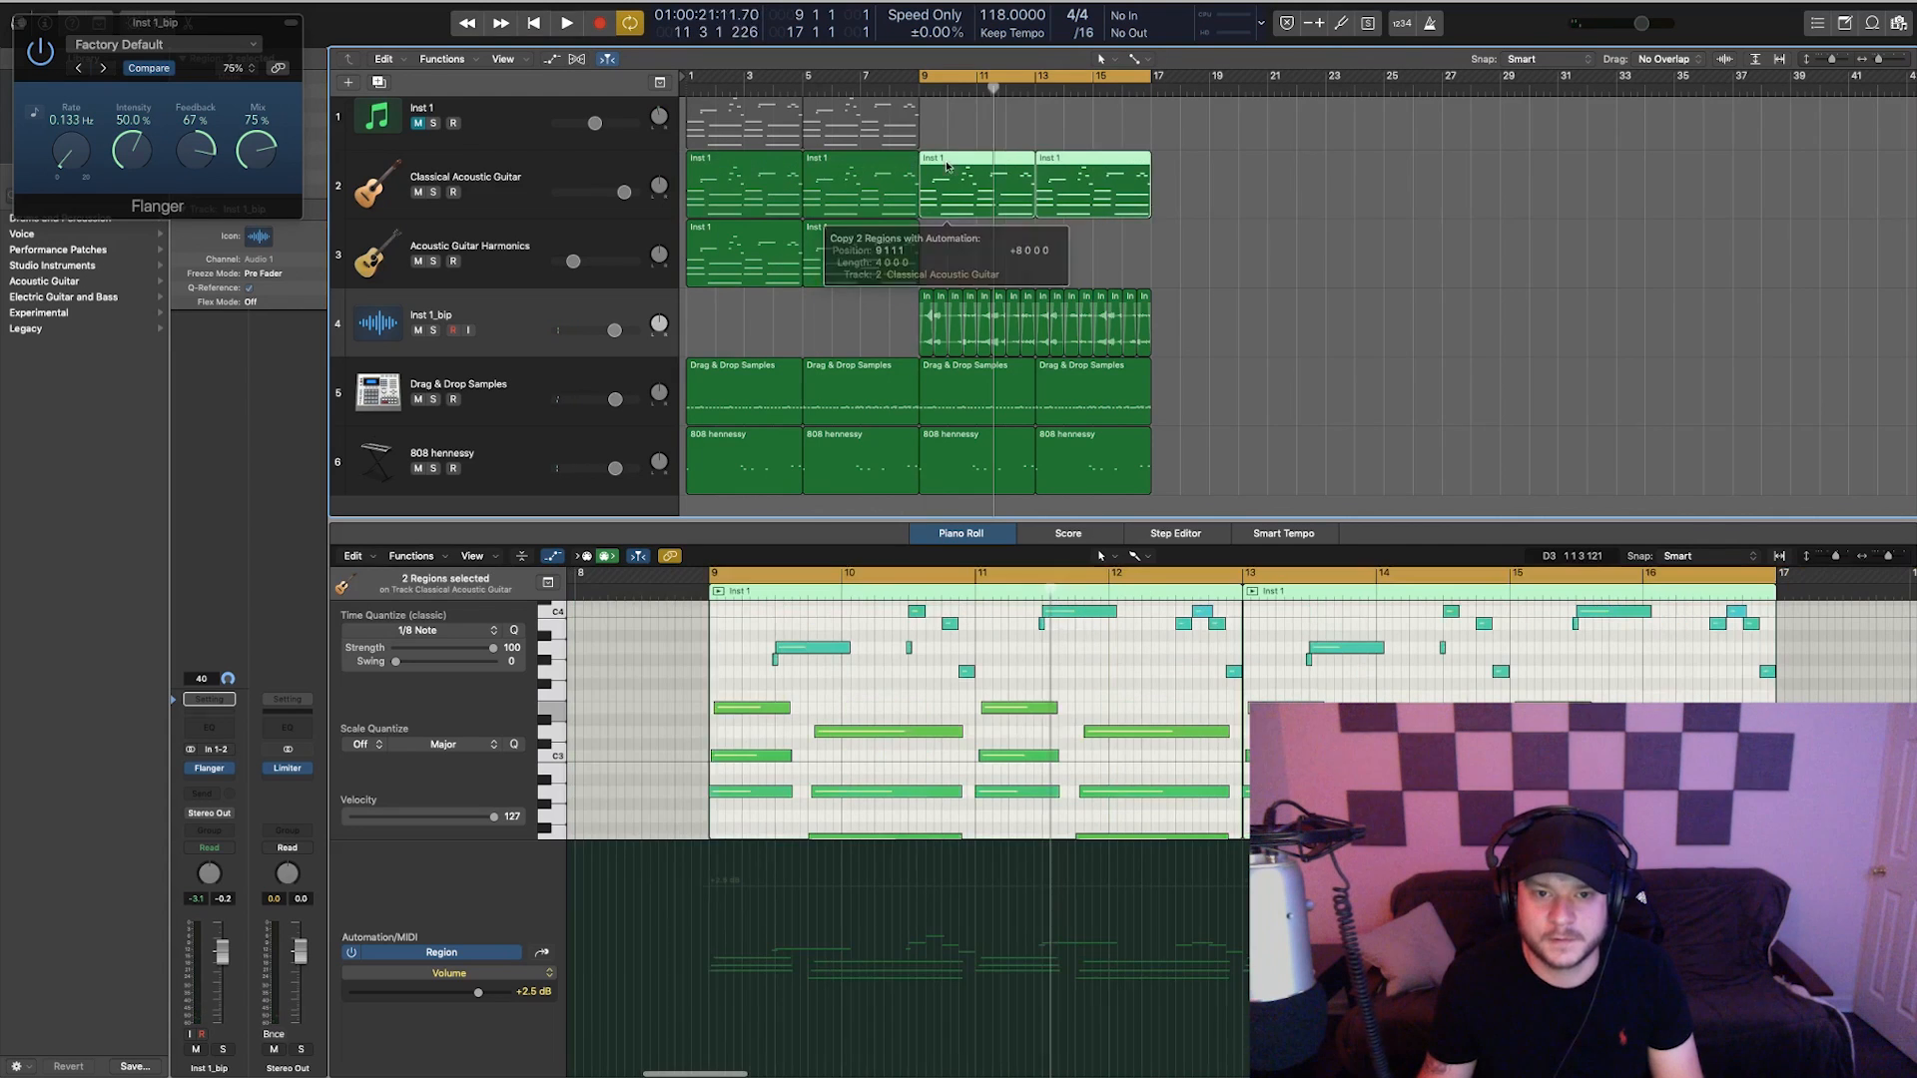
{"action": "key", "text": "space"}
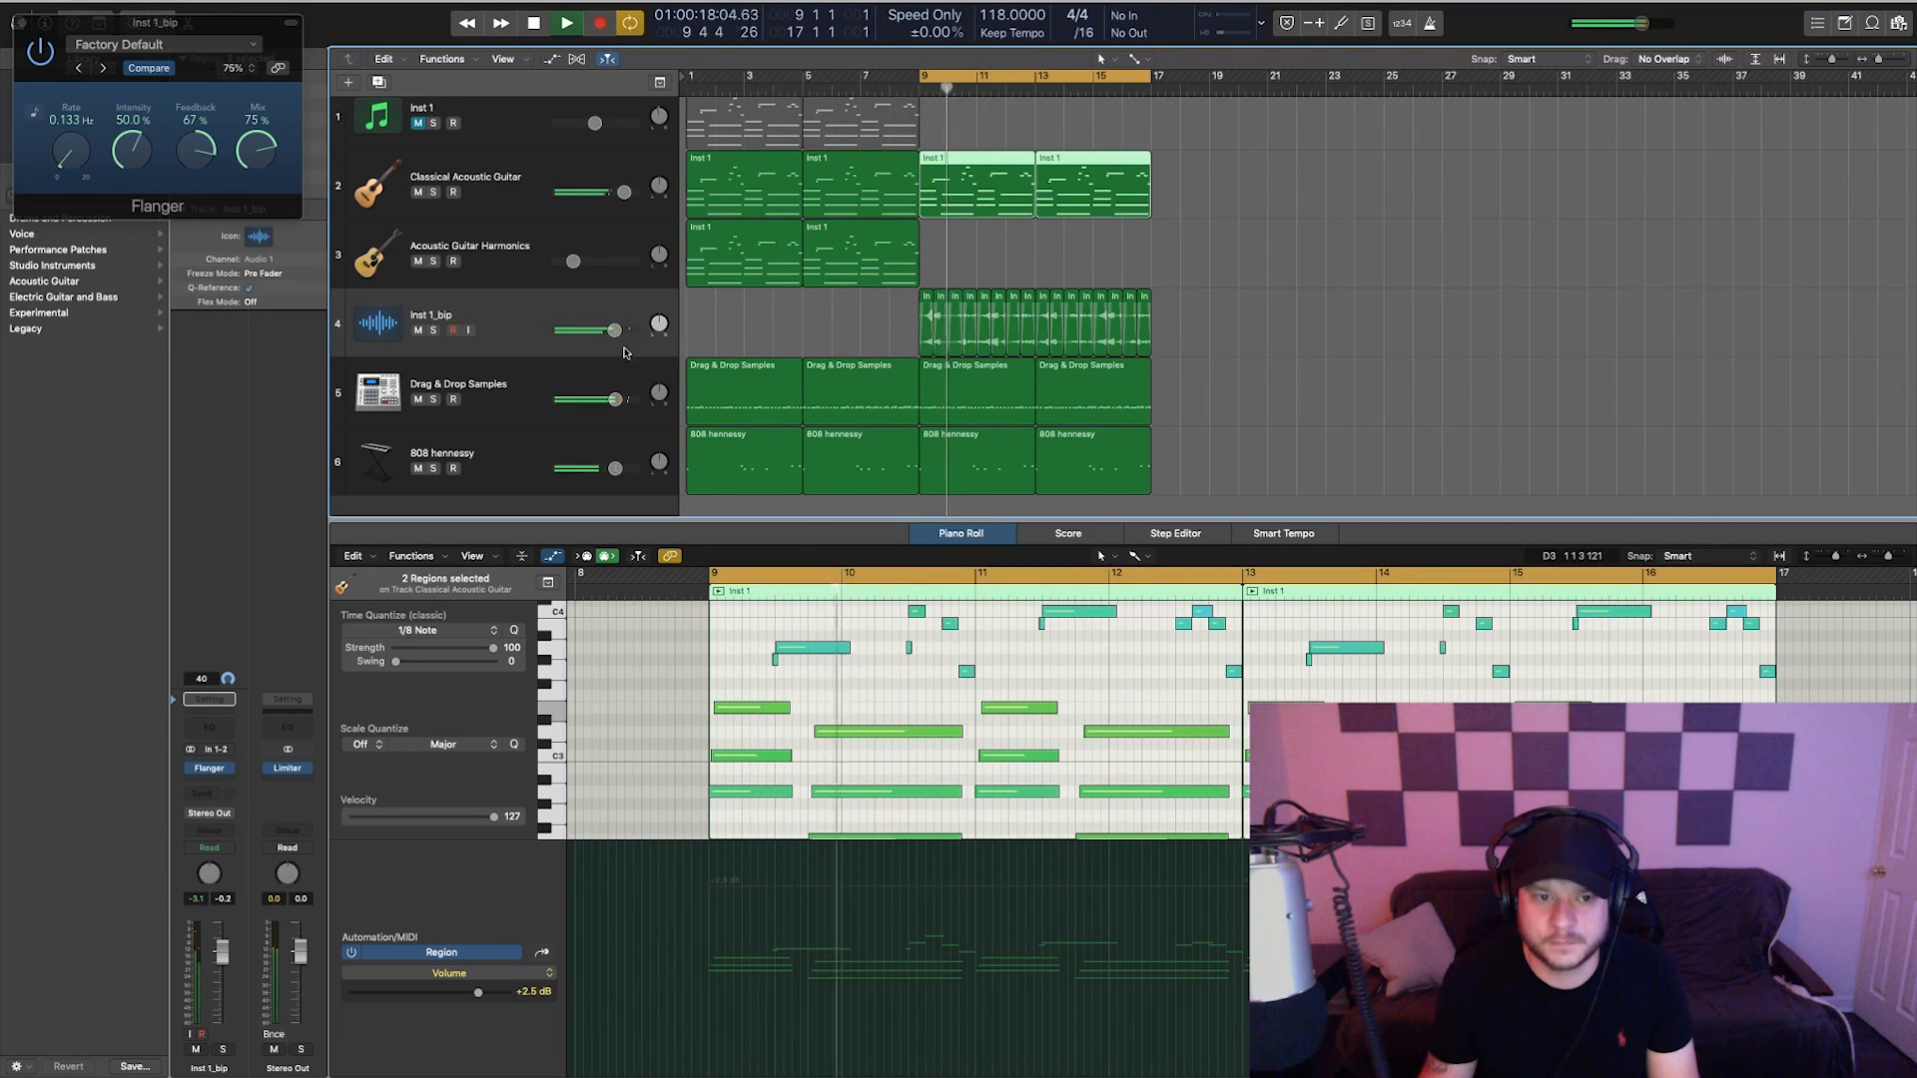
- Undo the Classical Acoustic Guitar copies at bar 9 and lower the Inst 1_bip track's volume to -1.9 dB during playback
{"action": "key", "text": "super+z"}
{"action": "left_click", "coordinate": [811, 323]}
{"action": "key", "text": "space"}
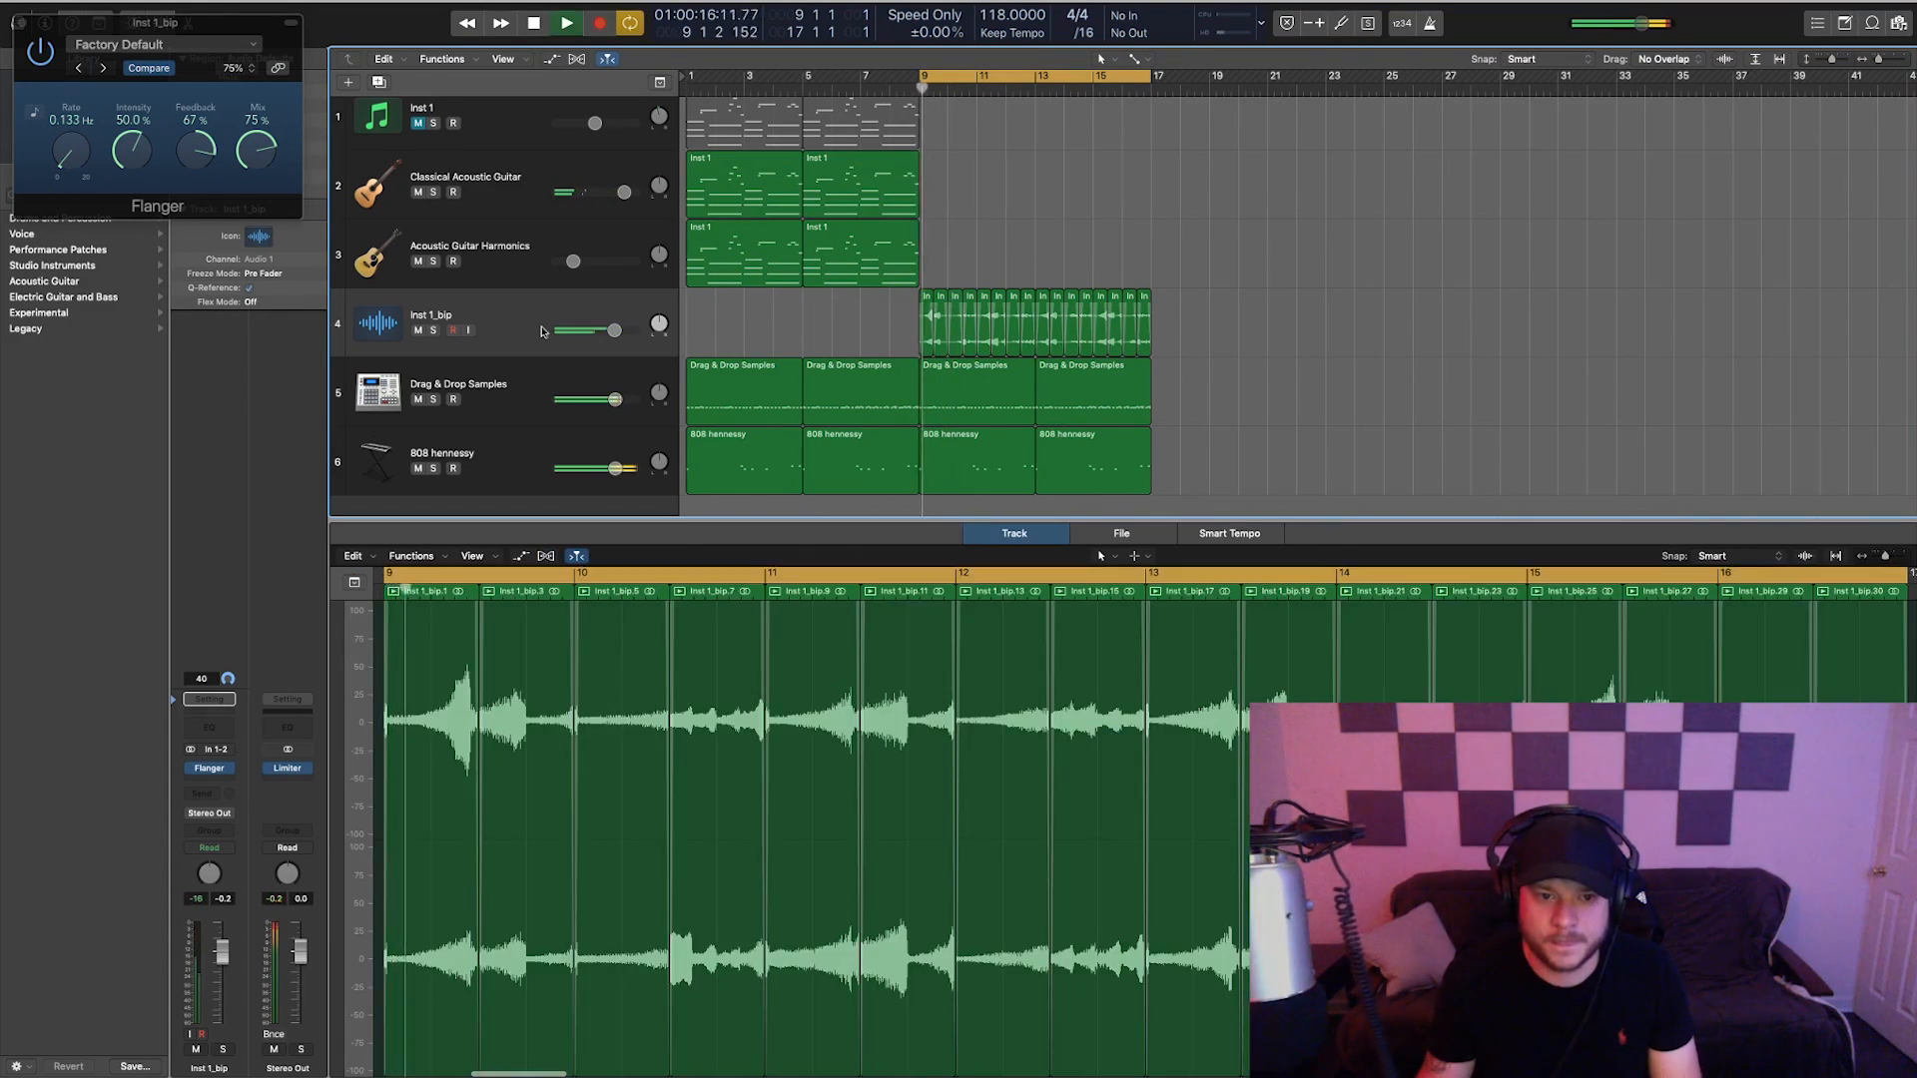
{"action": "left_click_drag", "start_coordinate": [619, 333], "coordinate": [613, 333]}
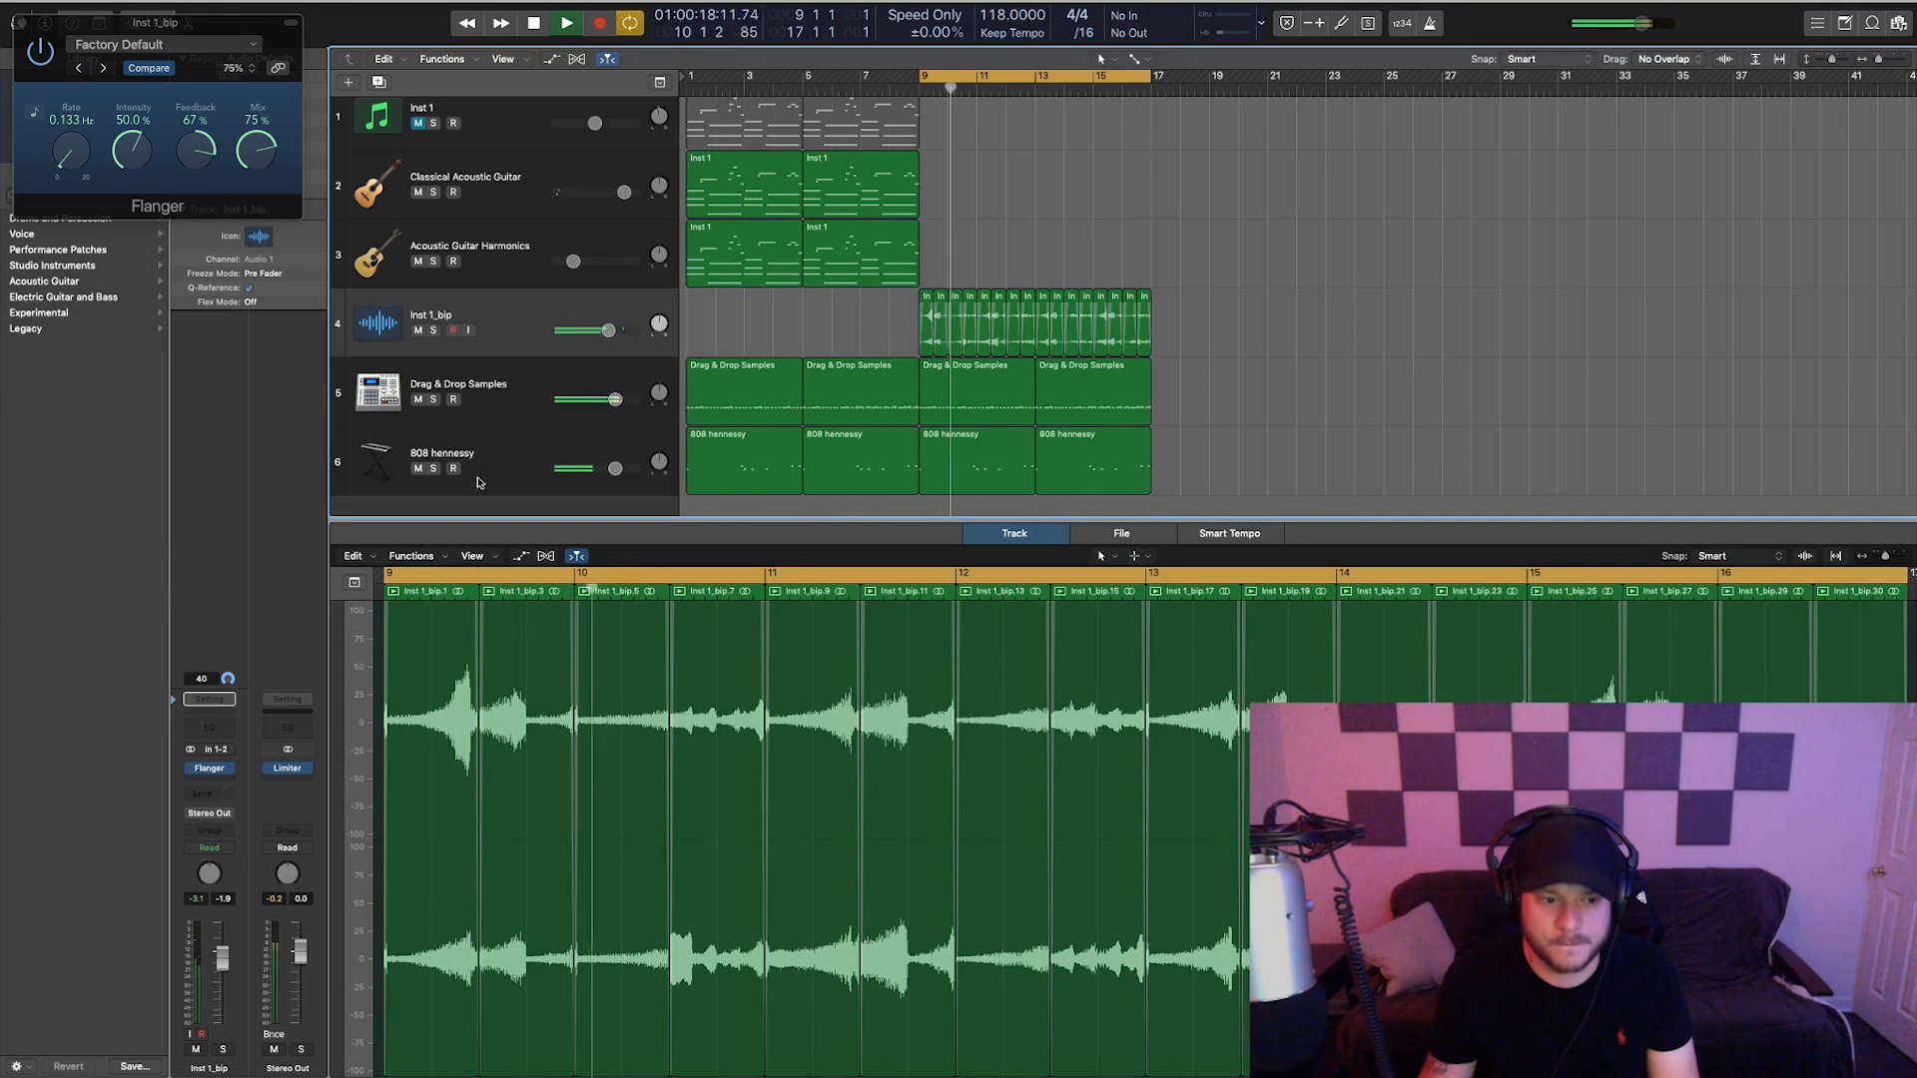
- Add a Channel EQ to the Inst 1_bip track with a low cut at 375 Hz and a +10 dB high shelf at 3900 Hz
{"action": "left_click", "coordinate": [208, 726]}
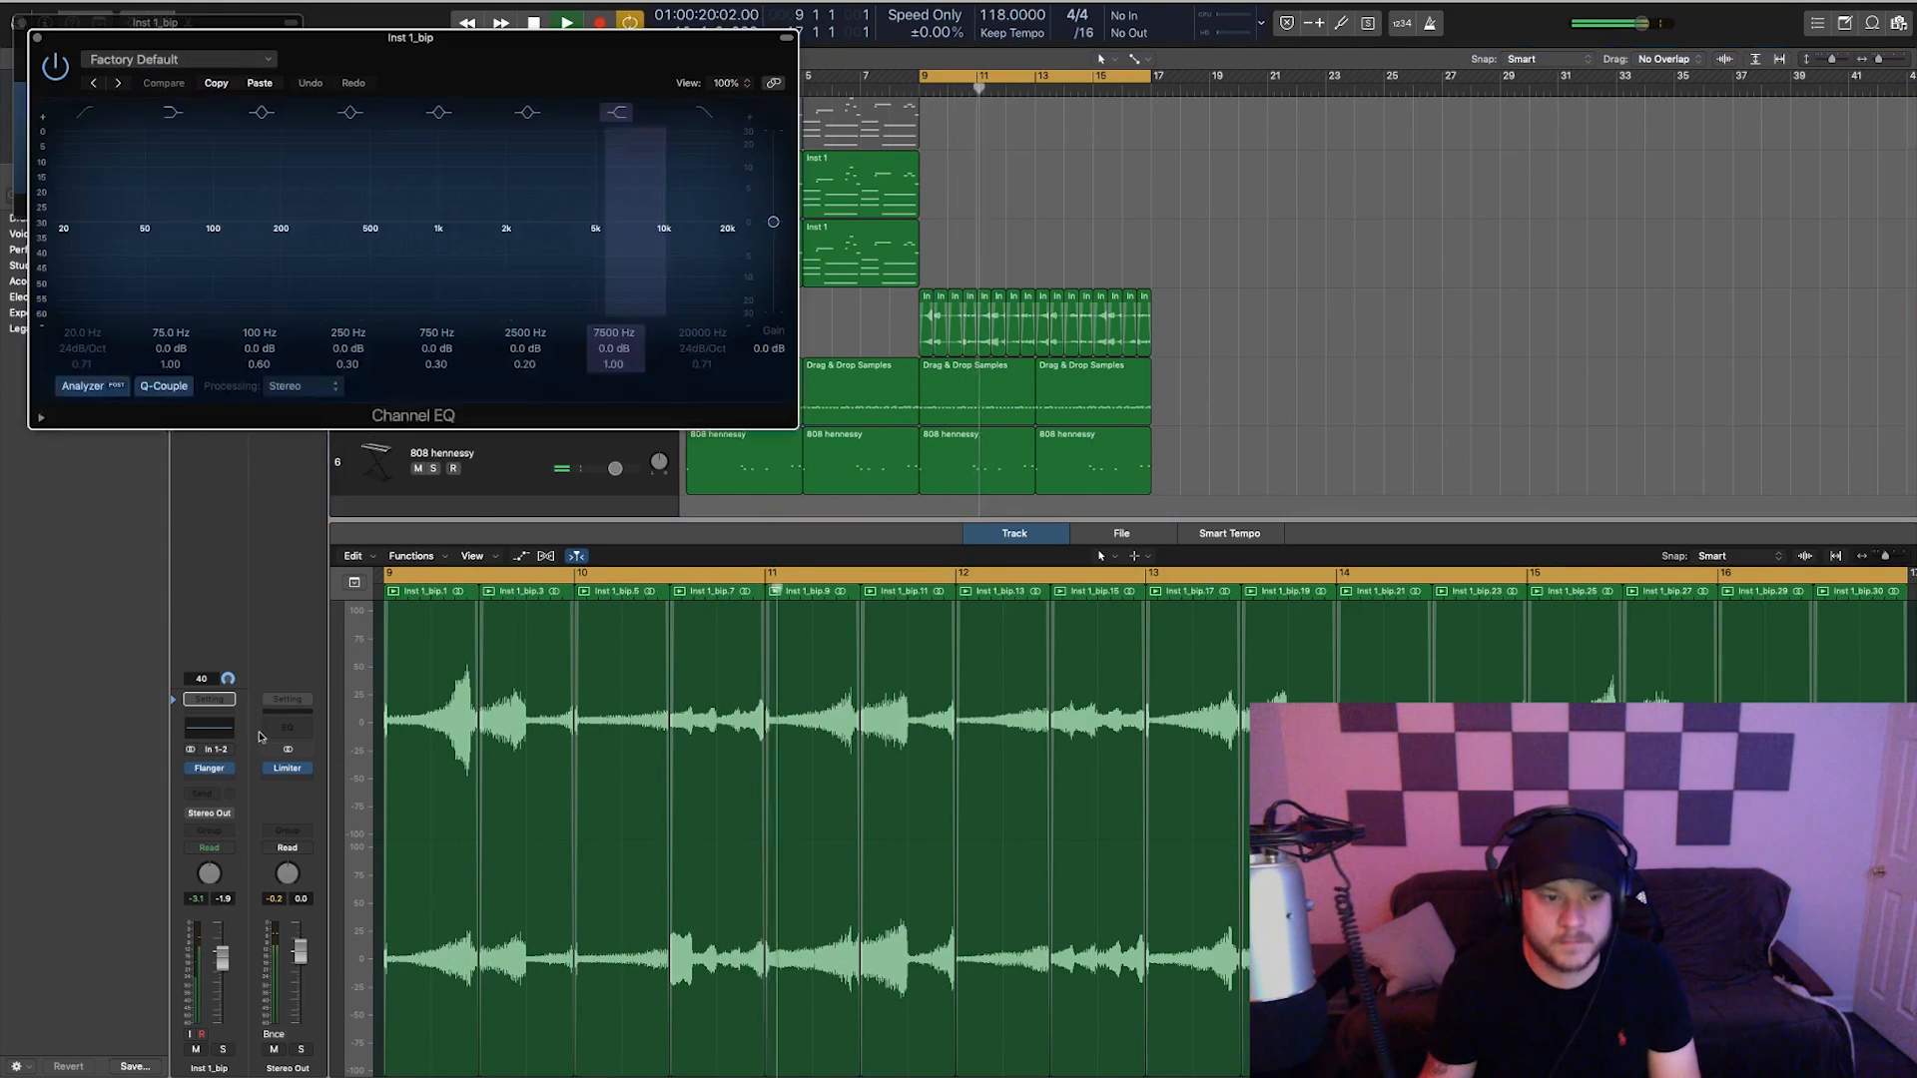
{"action": "left_click_drag", "start_coordinate": [102, 223], "coordinate": [396, 250]}
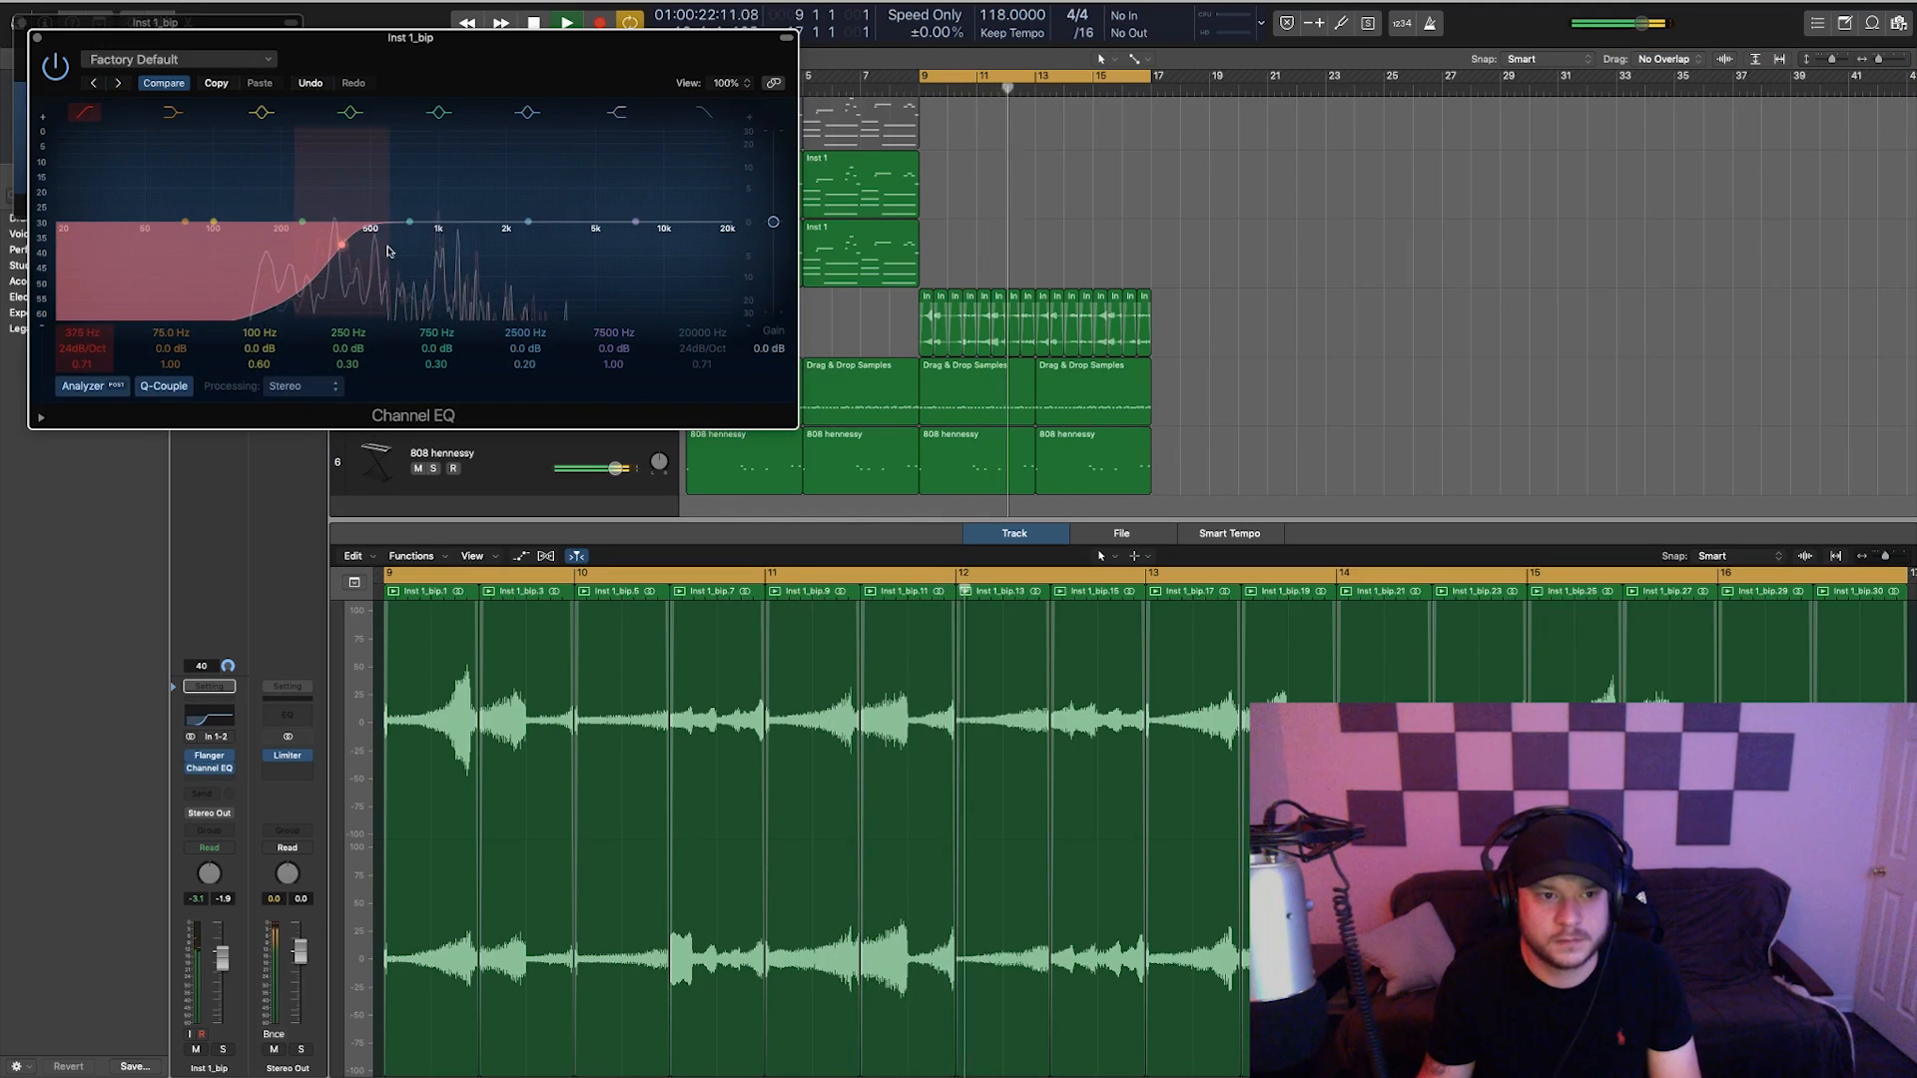
{"action": "left_click_drag", "start_coordinate": [635, 222], "coordinate": [550, 202]}
{"action": "left_click_drag", "start_coordinate": [345, 265], "coordinate": [338, 264]}
{"action": "left_click_drag", "start_coordinate": [528, 174], "coordinate": [525, 165]}
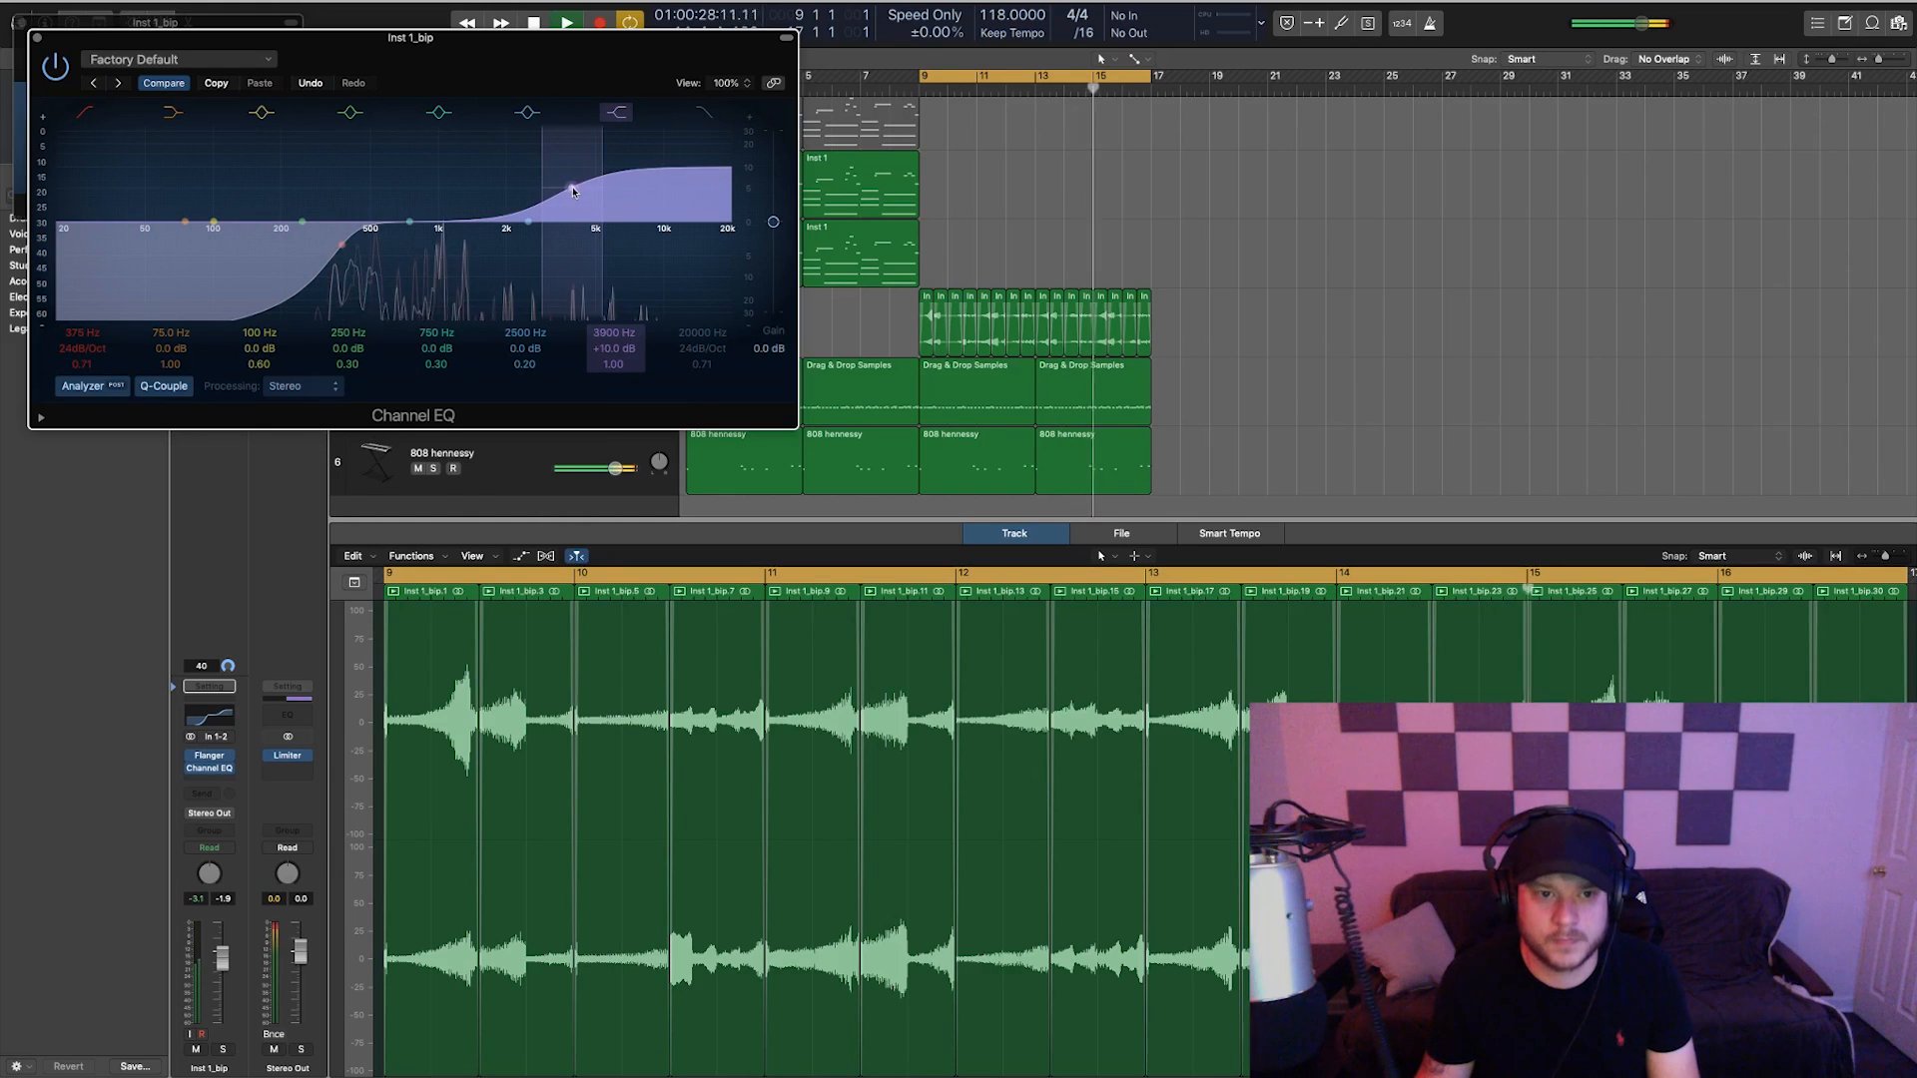
{"action": "left_click", "coordinate": [37, 38]}
{"action": "left_click", "coordinate": [18, 28]}
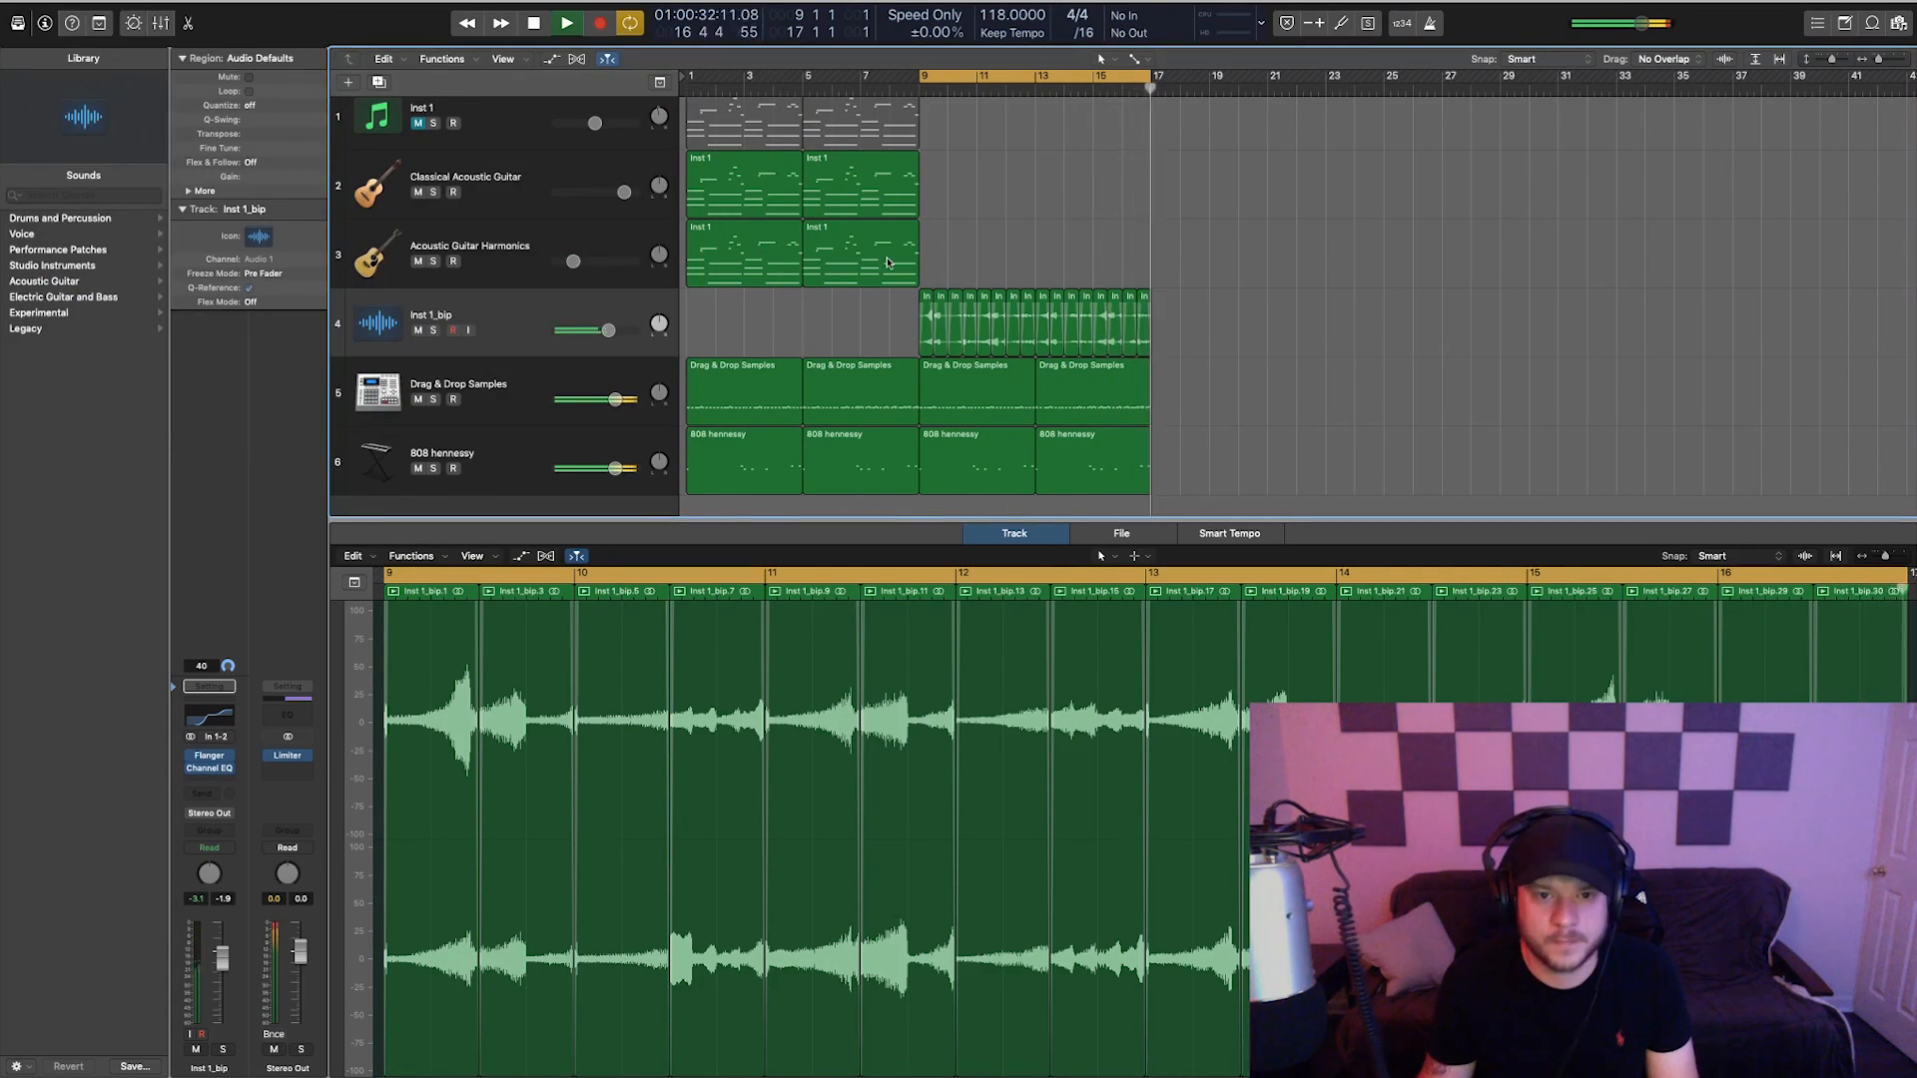
- Extend the cycle range to cover bars 1 to 17 and play the arrangement from the beginning
{"action": "key", "text": "space"}
{"action": "left_click_drag", "start_coordinate": [925, 75], "coordinate": [617, 78]}
{"action": "key", "text": "space"}
{"action": "left_click_drag", "start_coordinate": [903, 86], "coordinate": [1151, 82]}
{"action": "key", "text": "super+Left"}
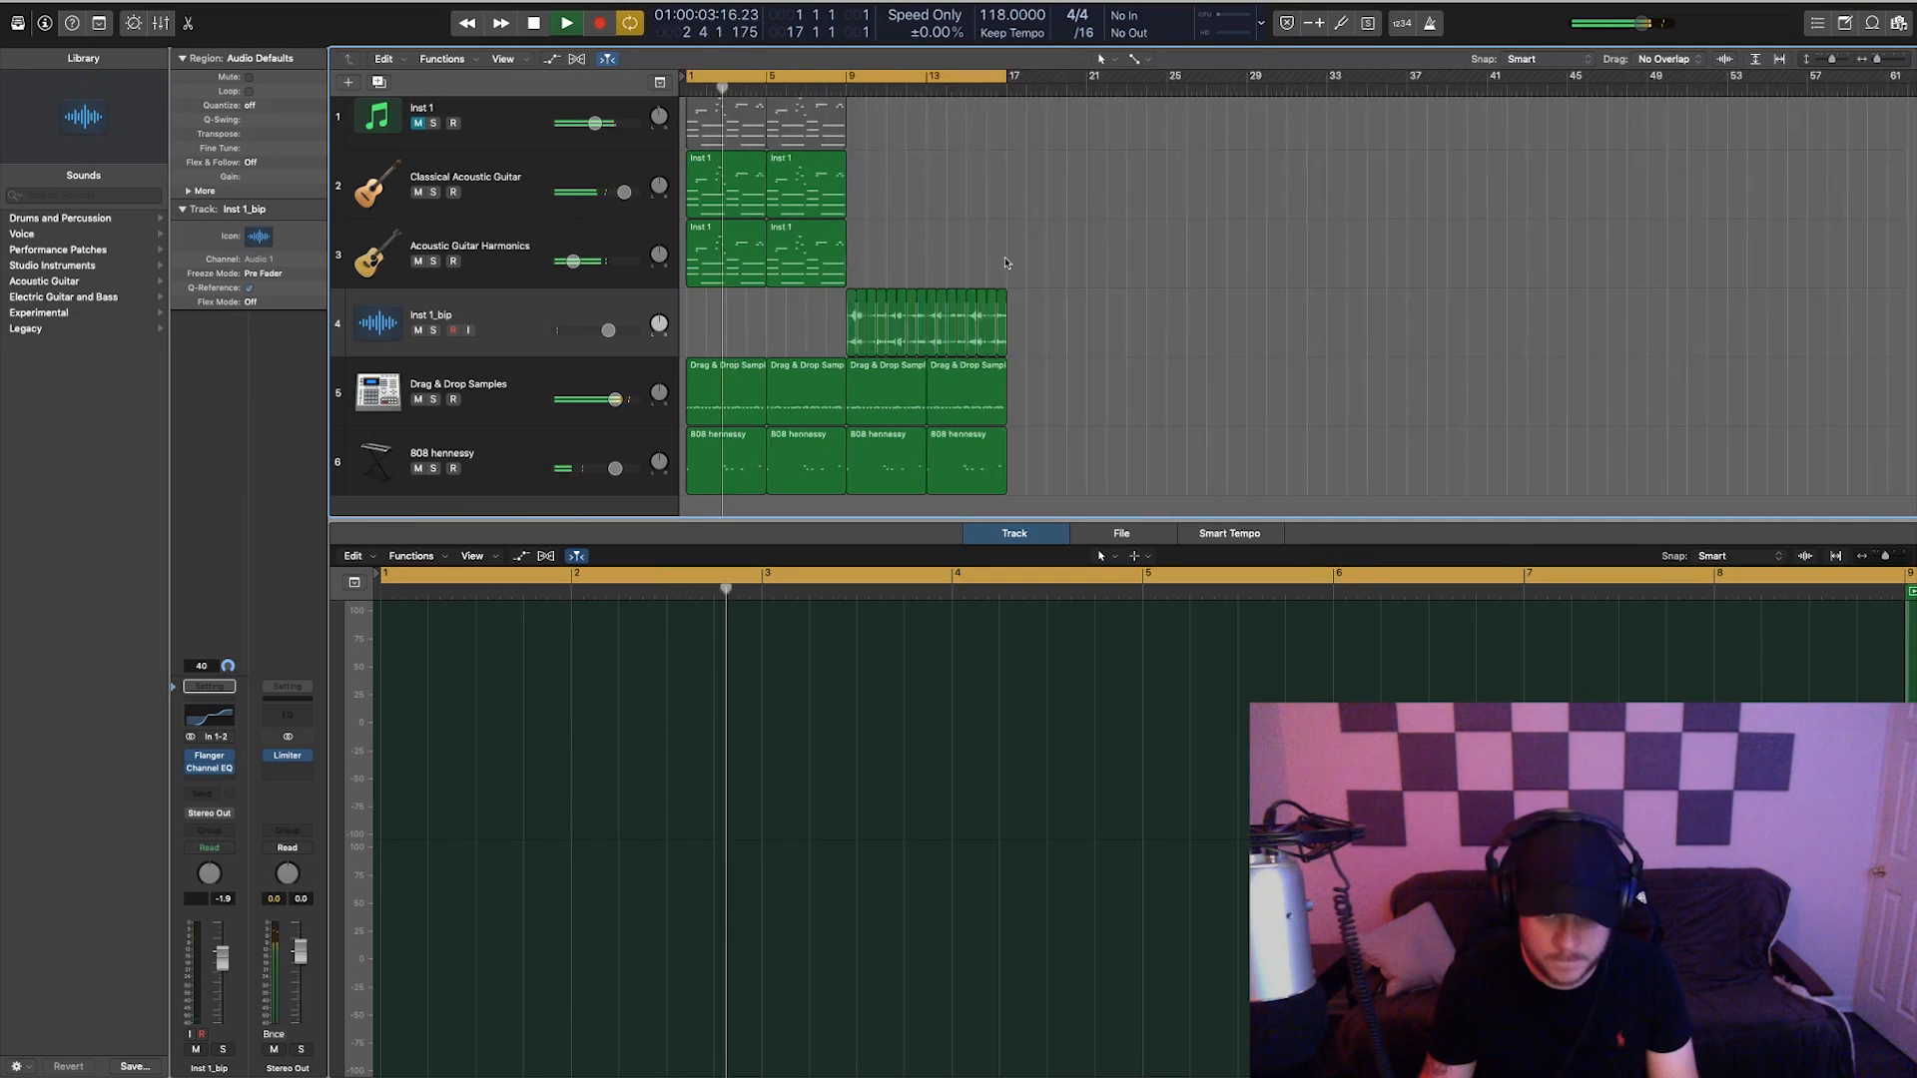
{"action": "scroll", "coordinate": [861, 290], "scroll_direction": "down", "scroll_amount": 2}
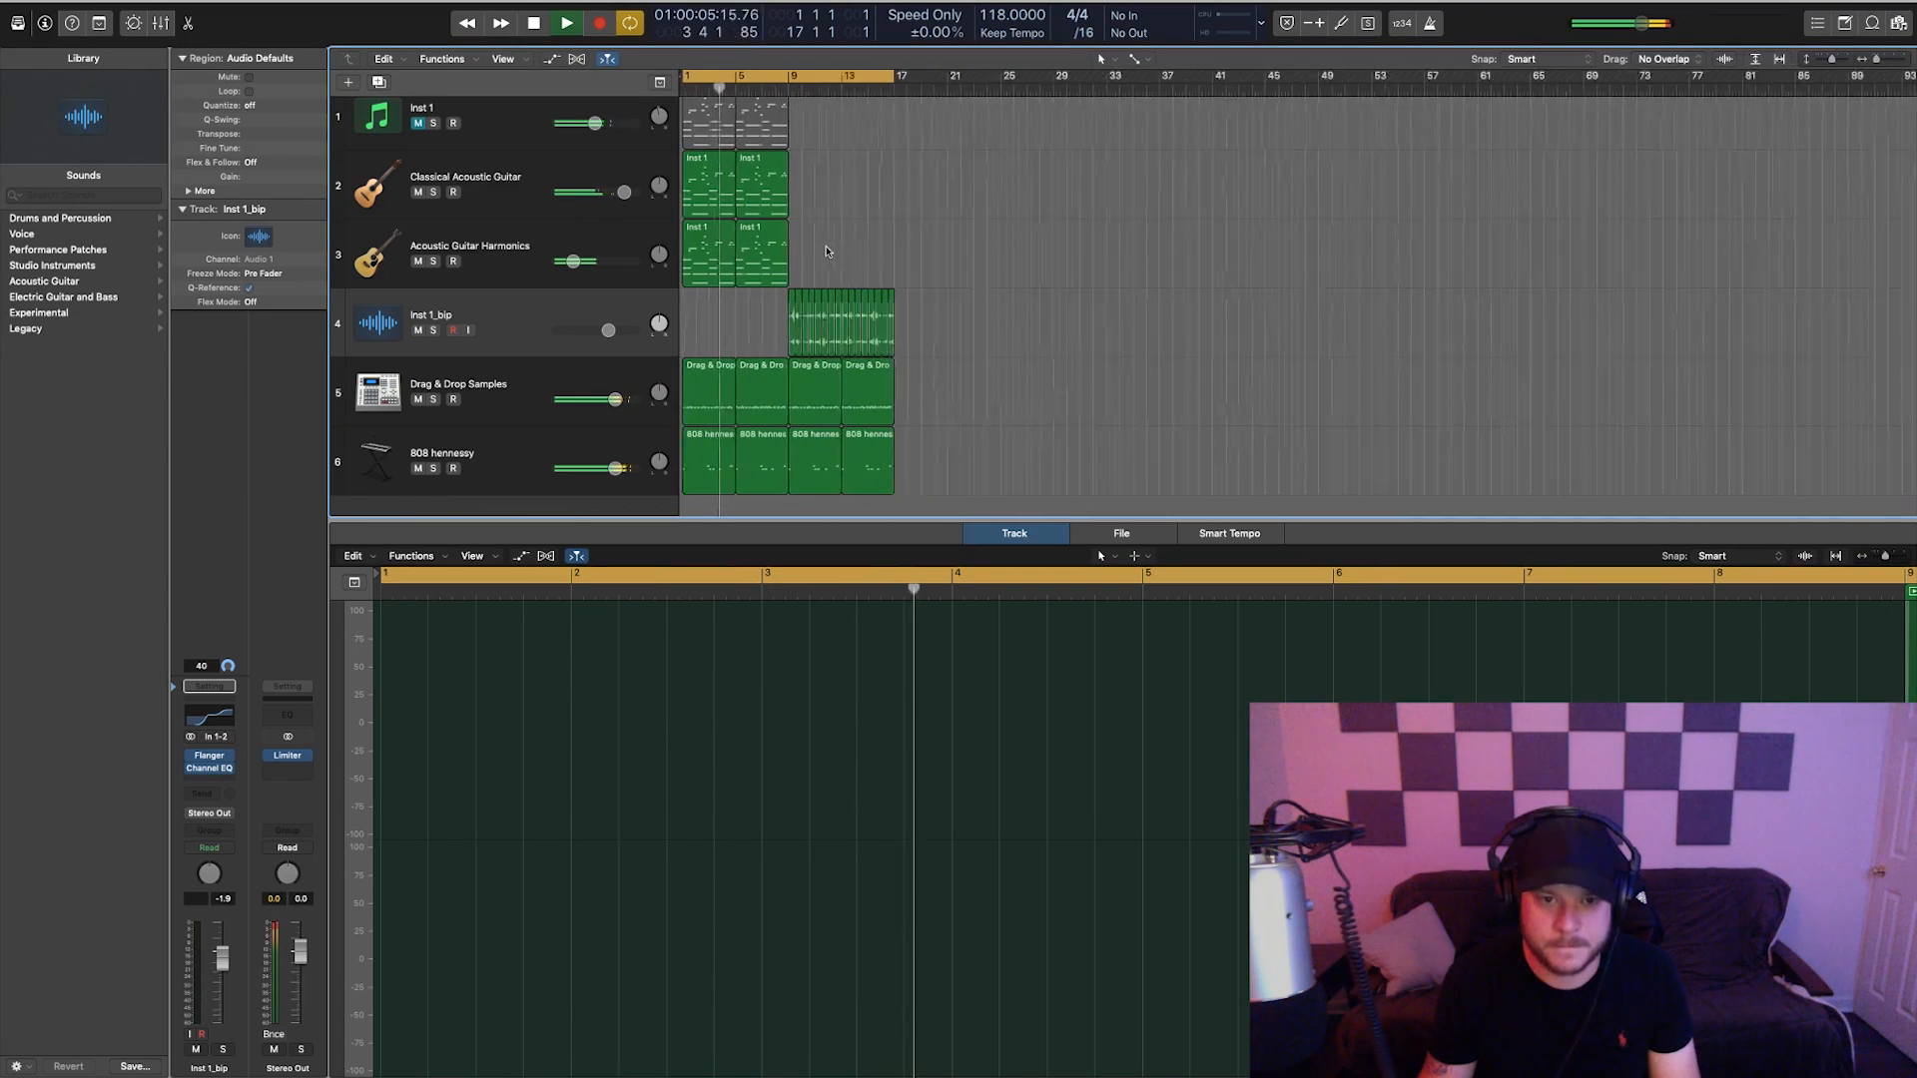
{"action": "scroll", "coordinate": [857, 284], "scroll_direction": "up", "scroll_amount": 3}
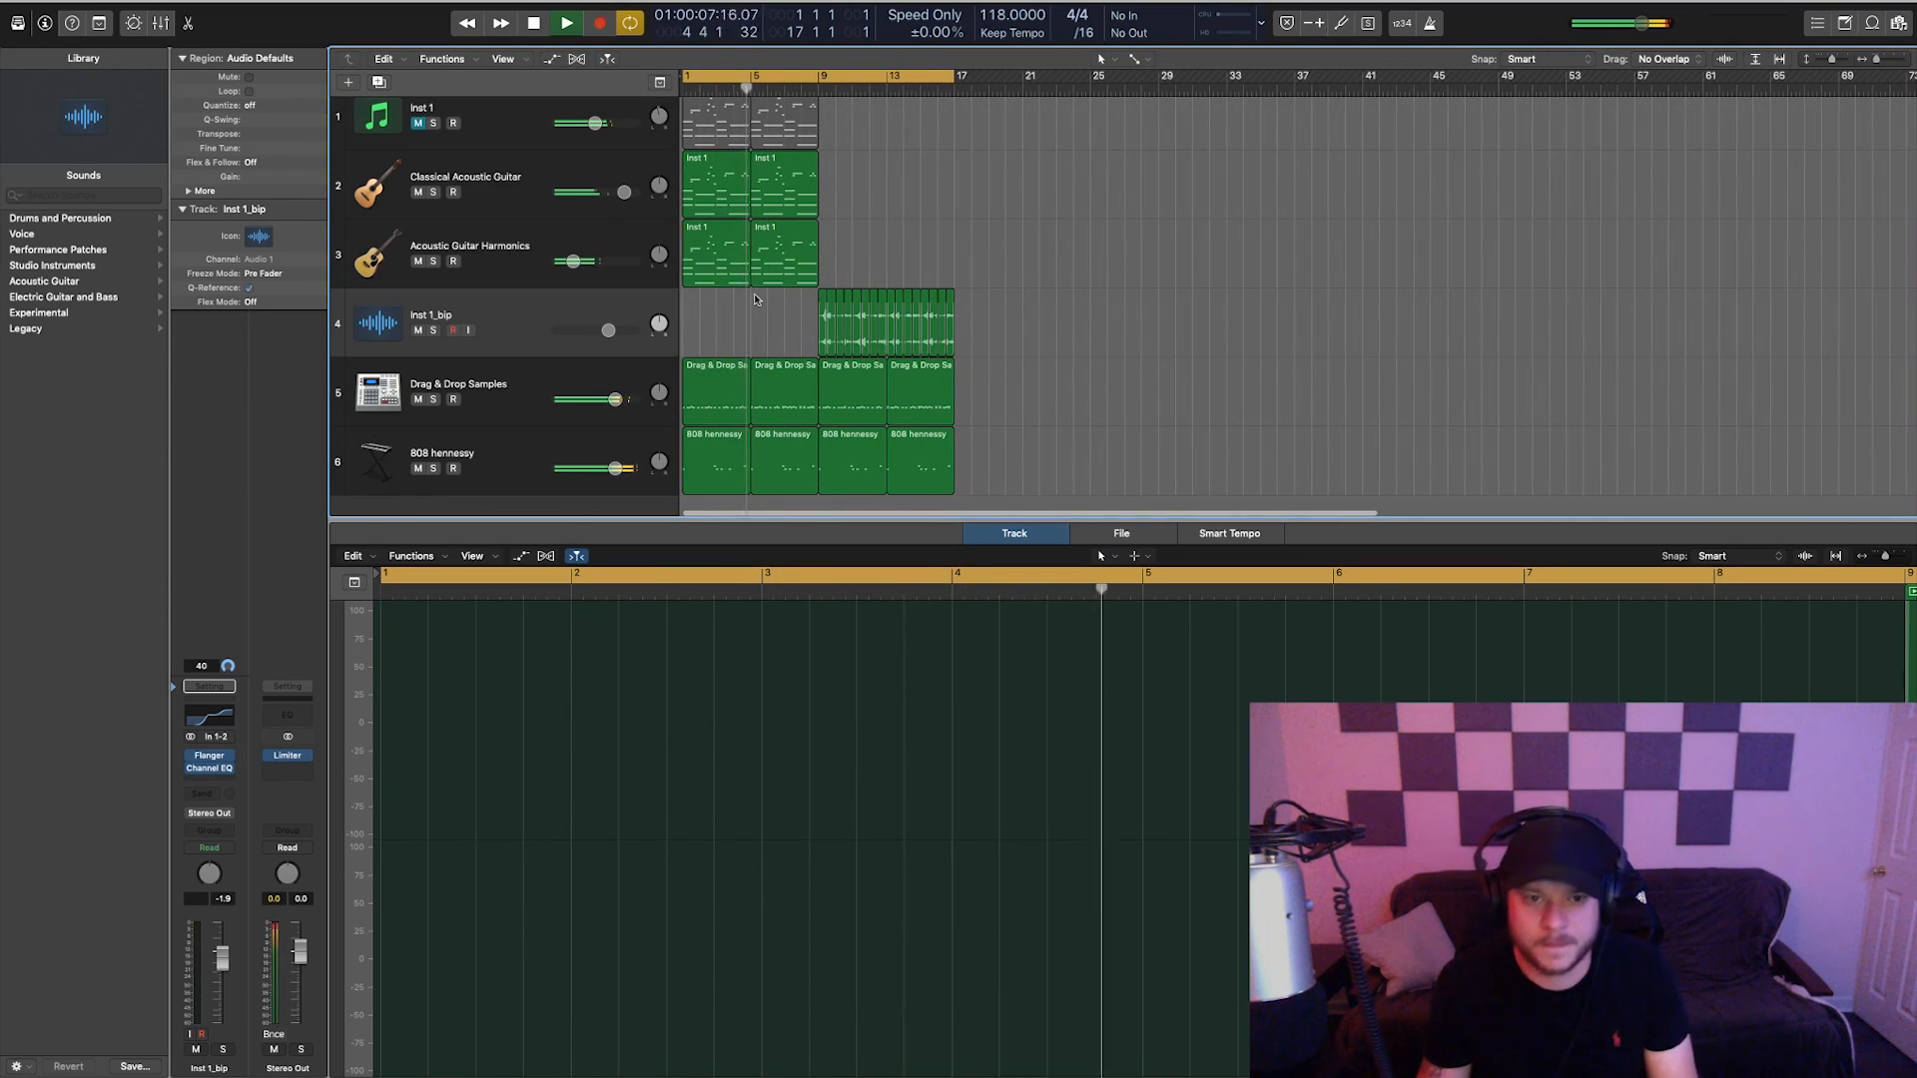
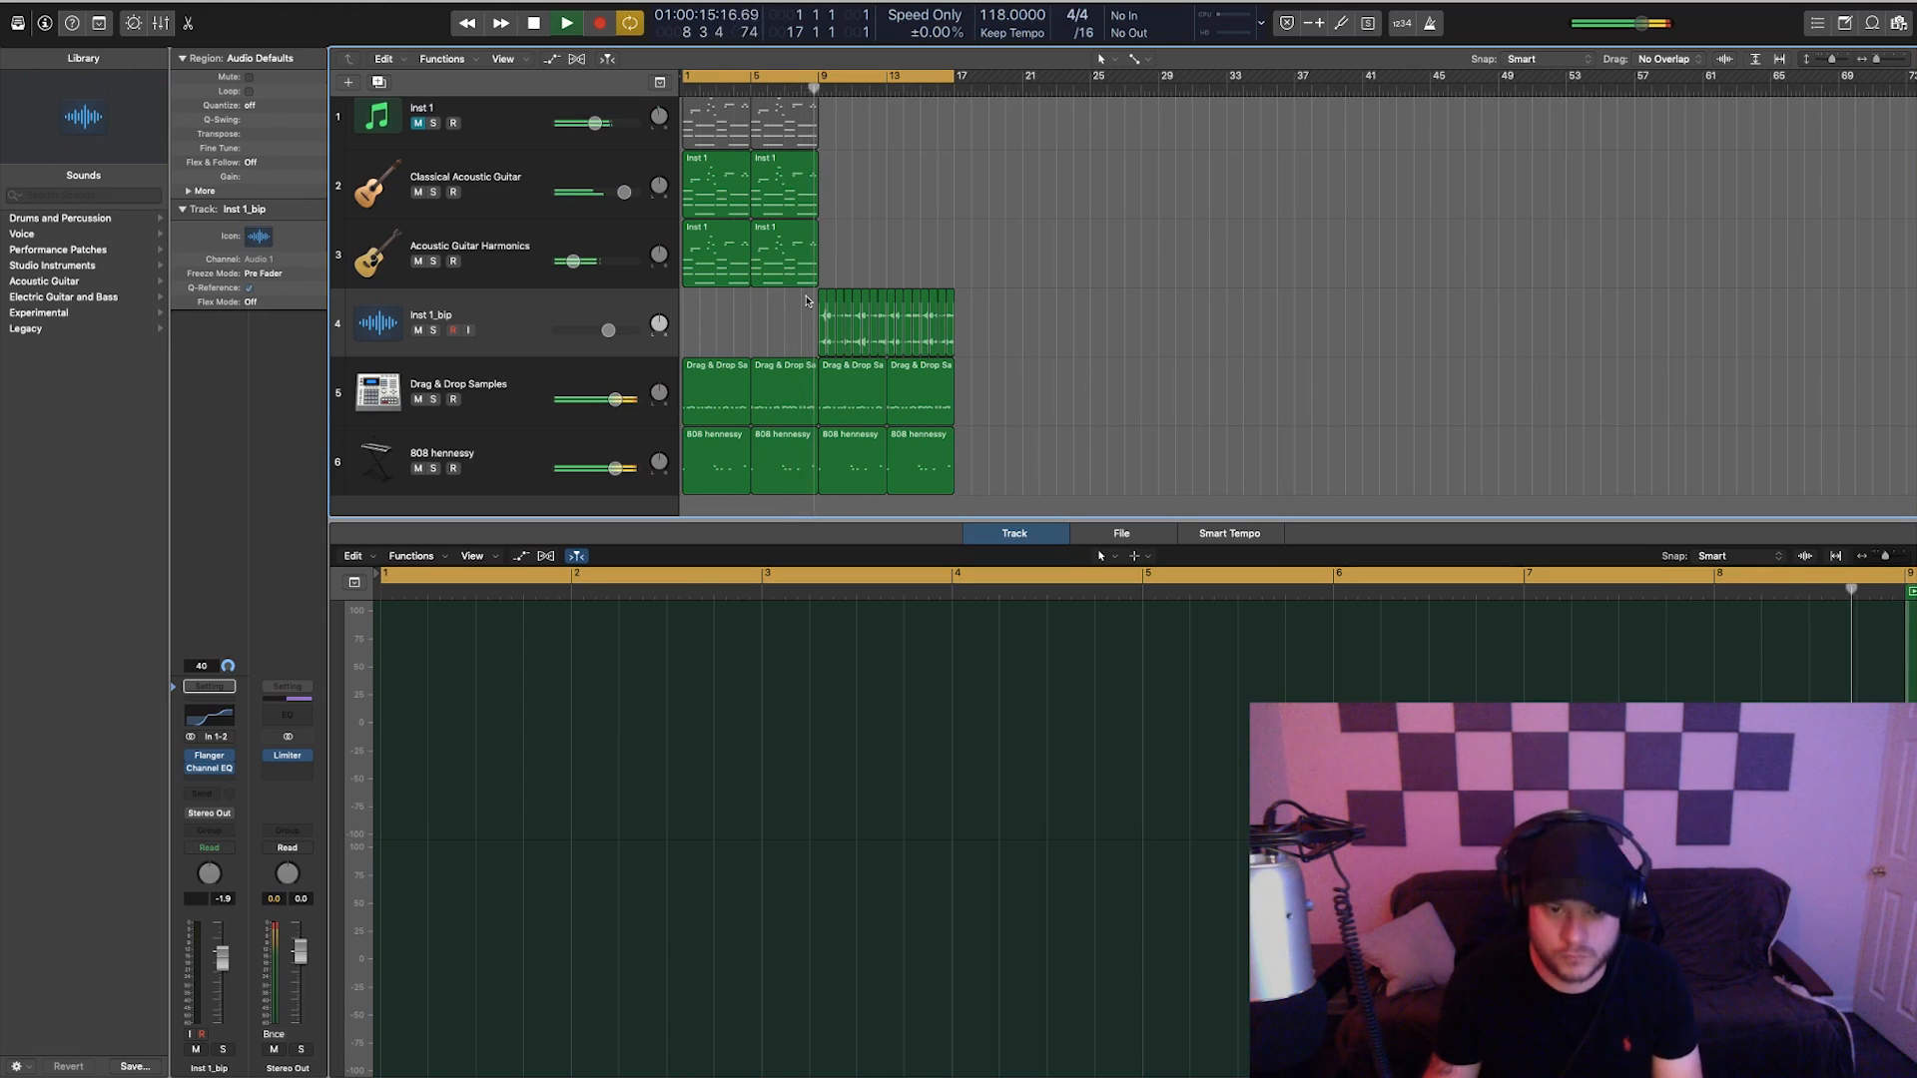
- Lower the Inst 1_bip track's volume to -5.7 dB while both sections play, and stop playback
{"action": "left_click", "coordinate": [594, 332]}
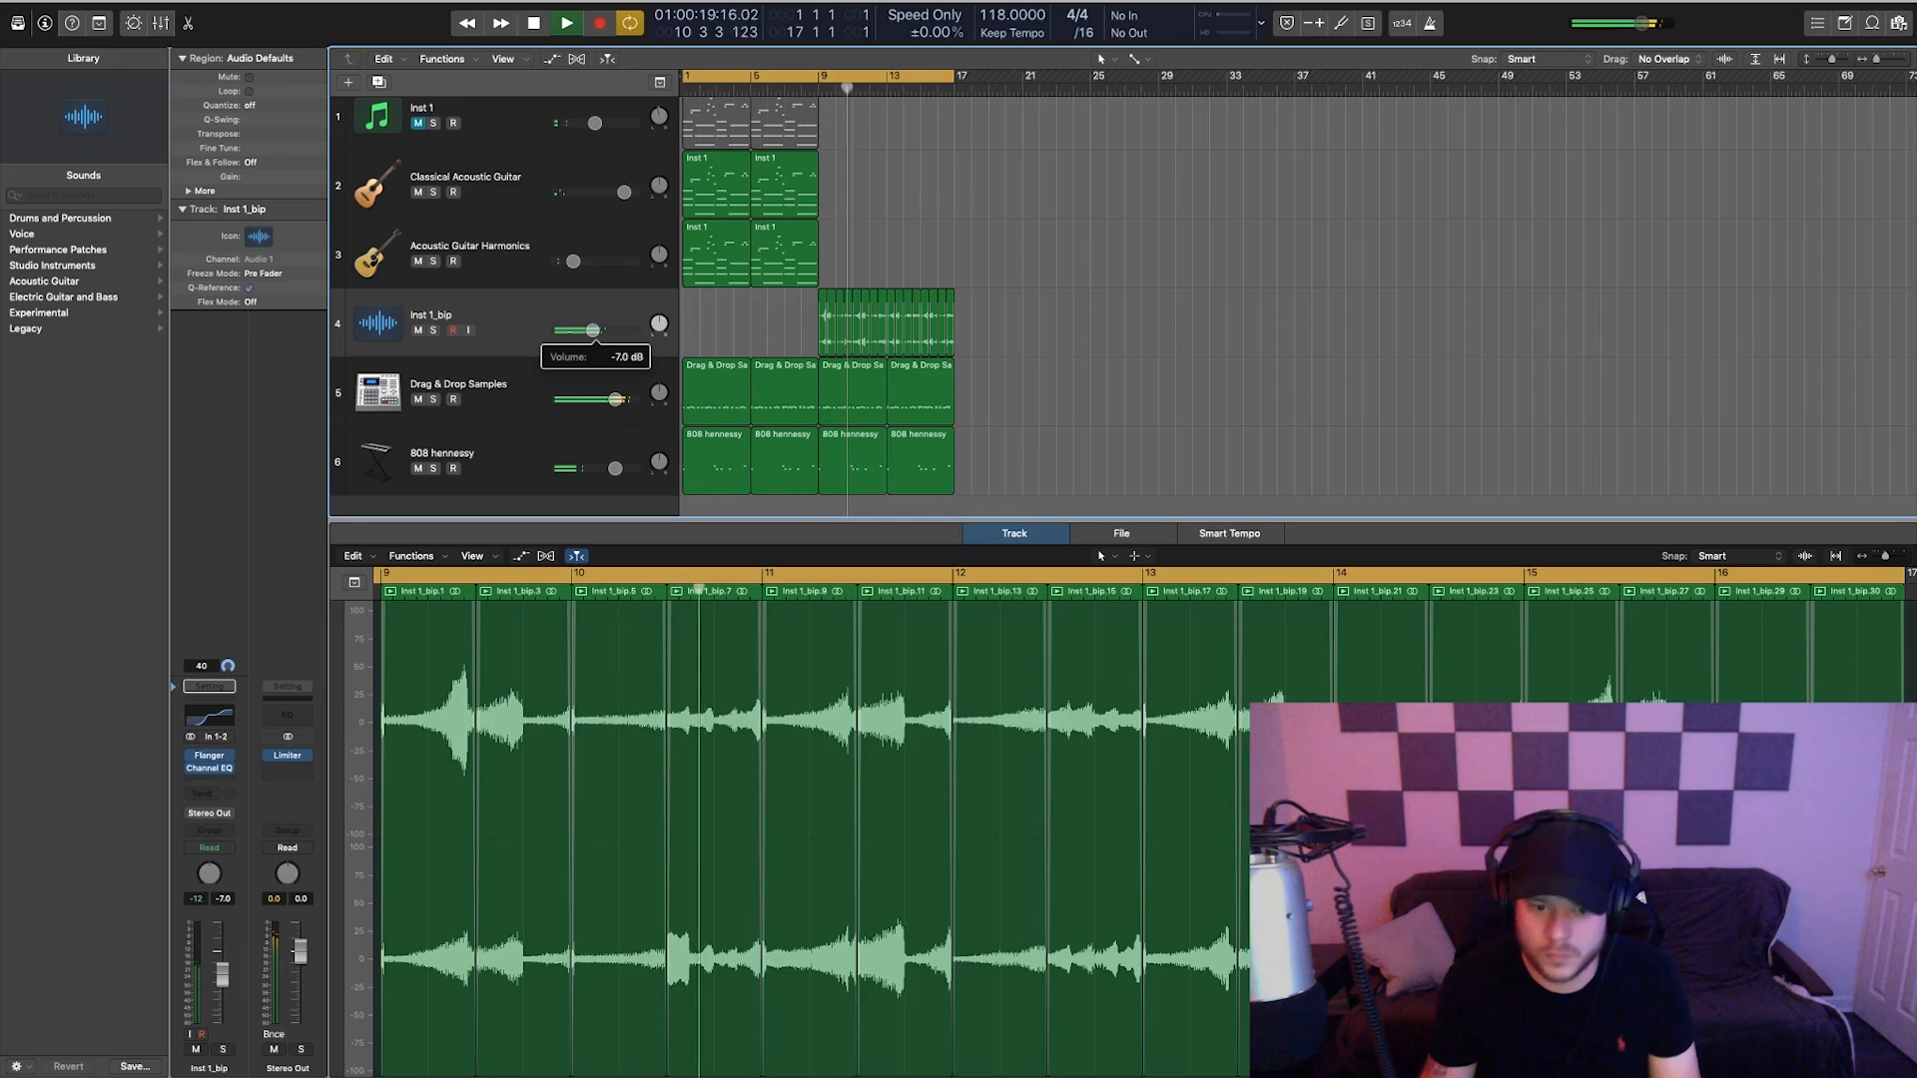
{"action": "left_click_drag", "start_coordinate": [593, 331], "coordinate": [596, 330]}
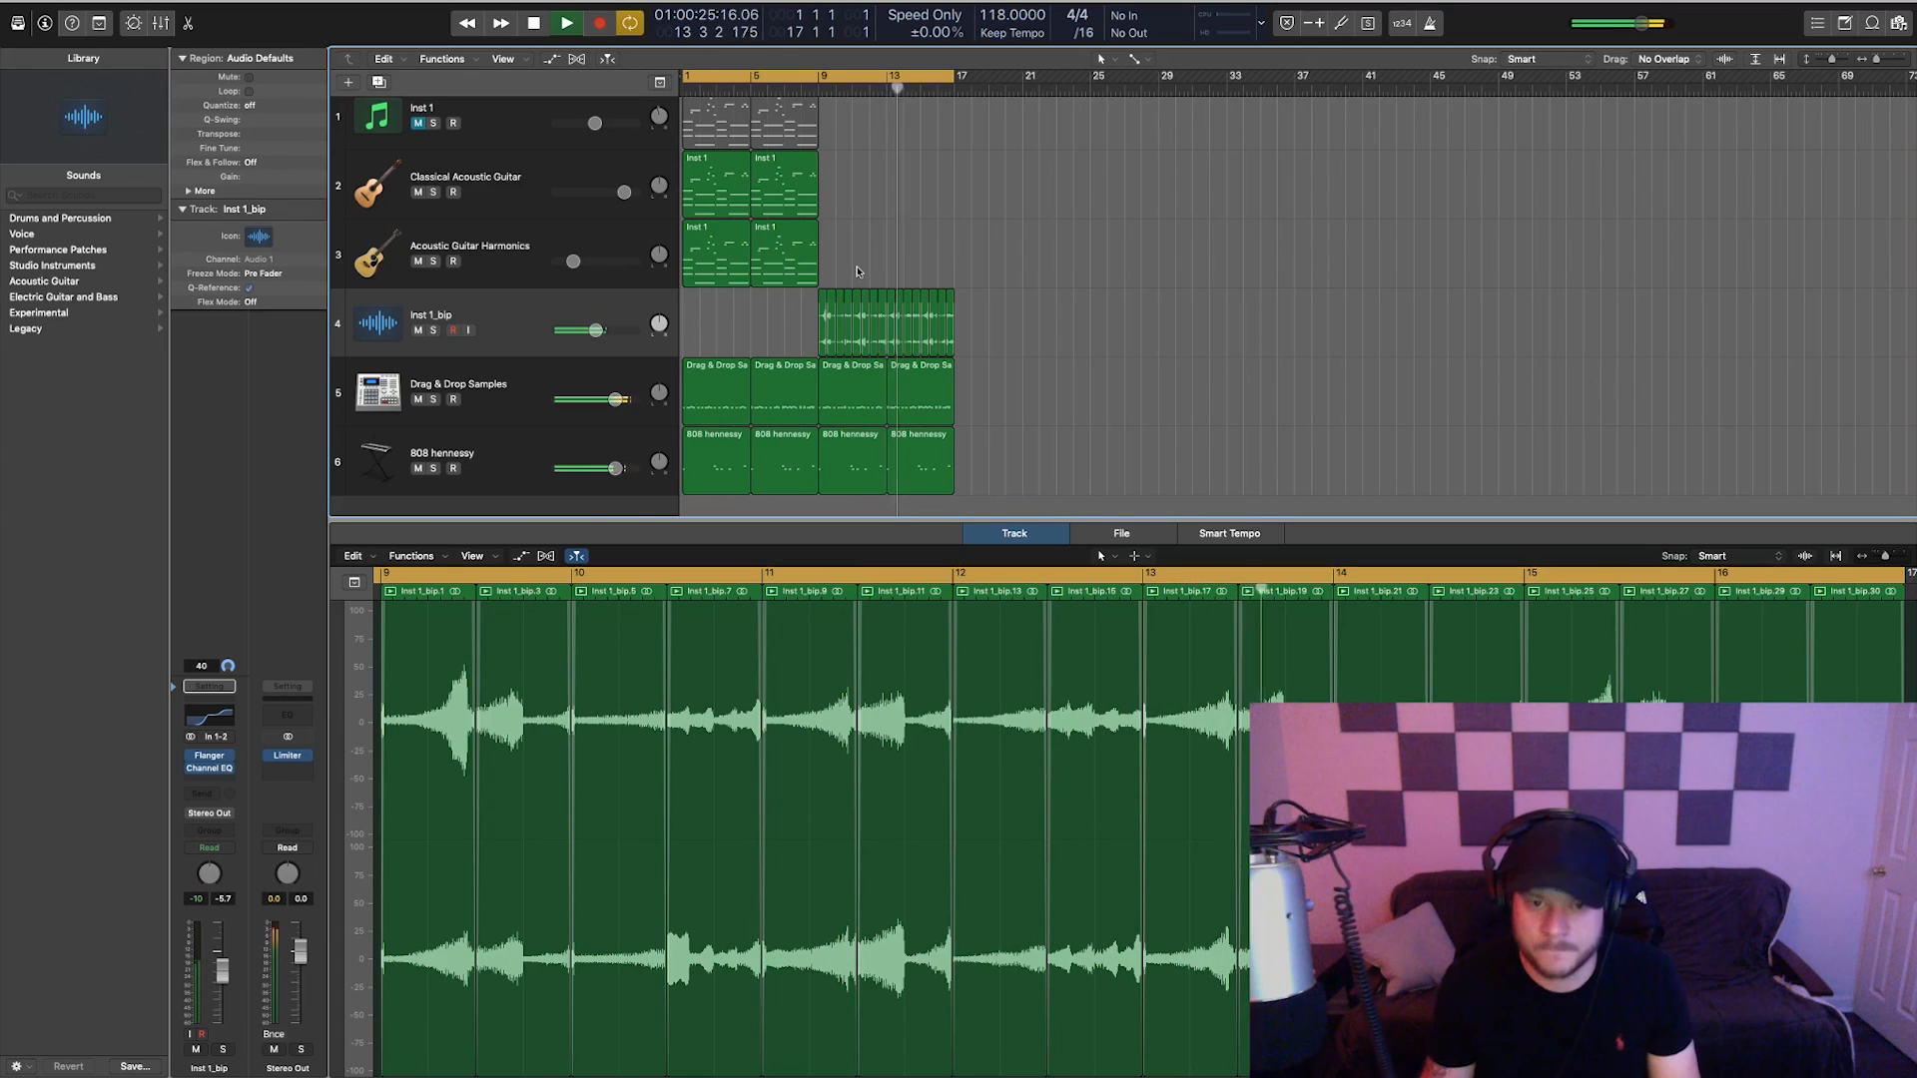
{"action": "key", "text": "space"}
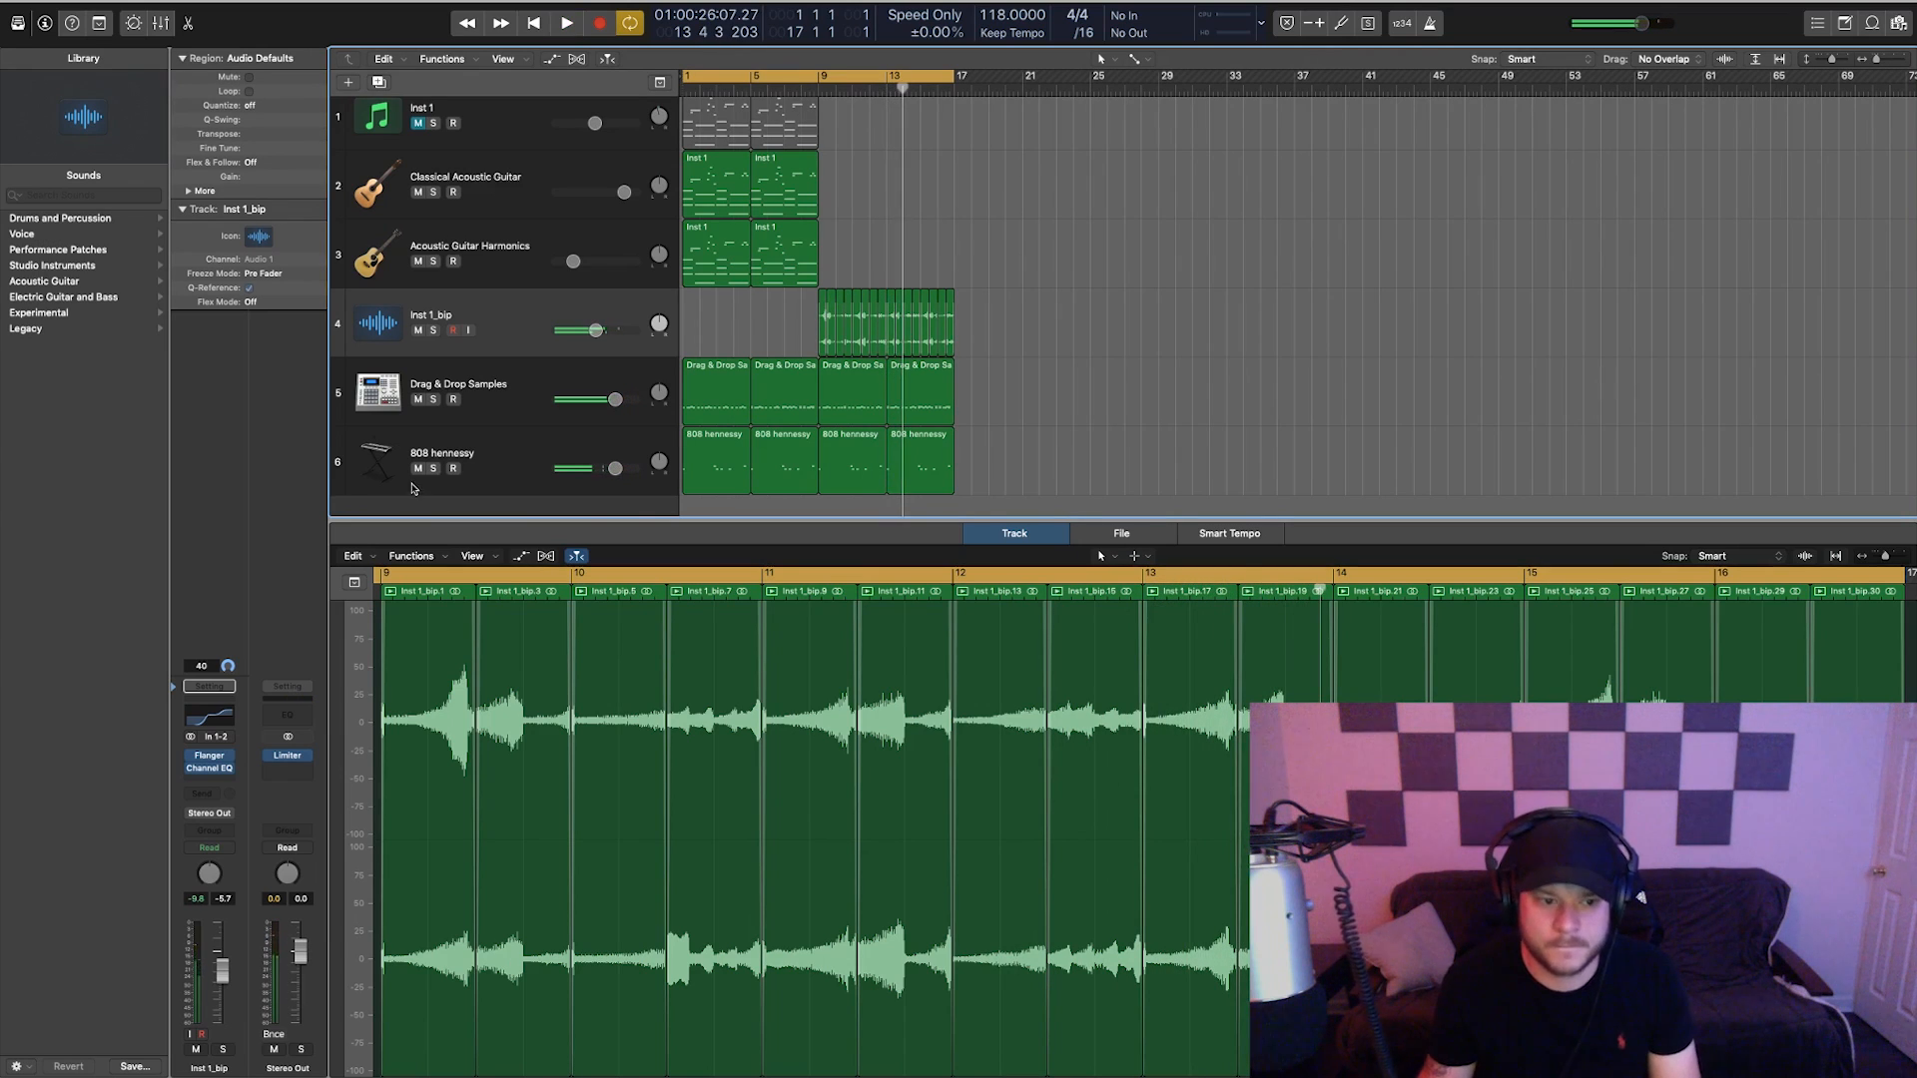
- Insert a stereo SilverVerb between the Flanger and Channel EQ on Inst 1_bip, with Dry at 37% and Wet at 85%
{"action": "left_click_drag", "start_coordinate": [212, 781], "coordinate": [215, 782]}
{"action": "left_click", "coordinate": [223, 756]}
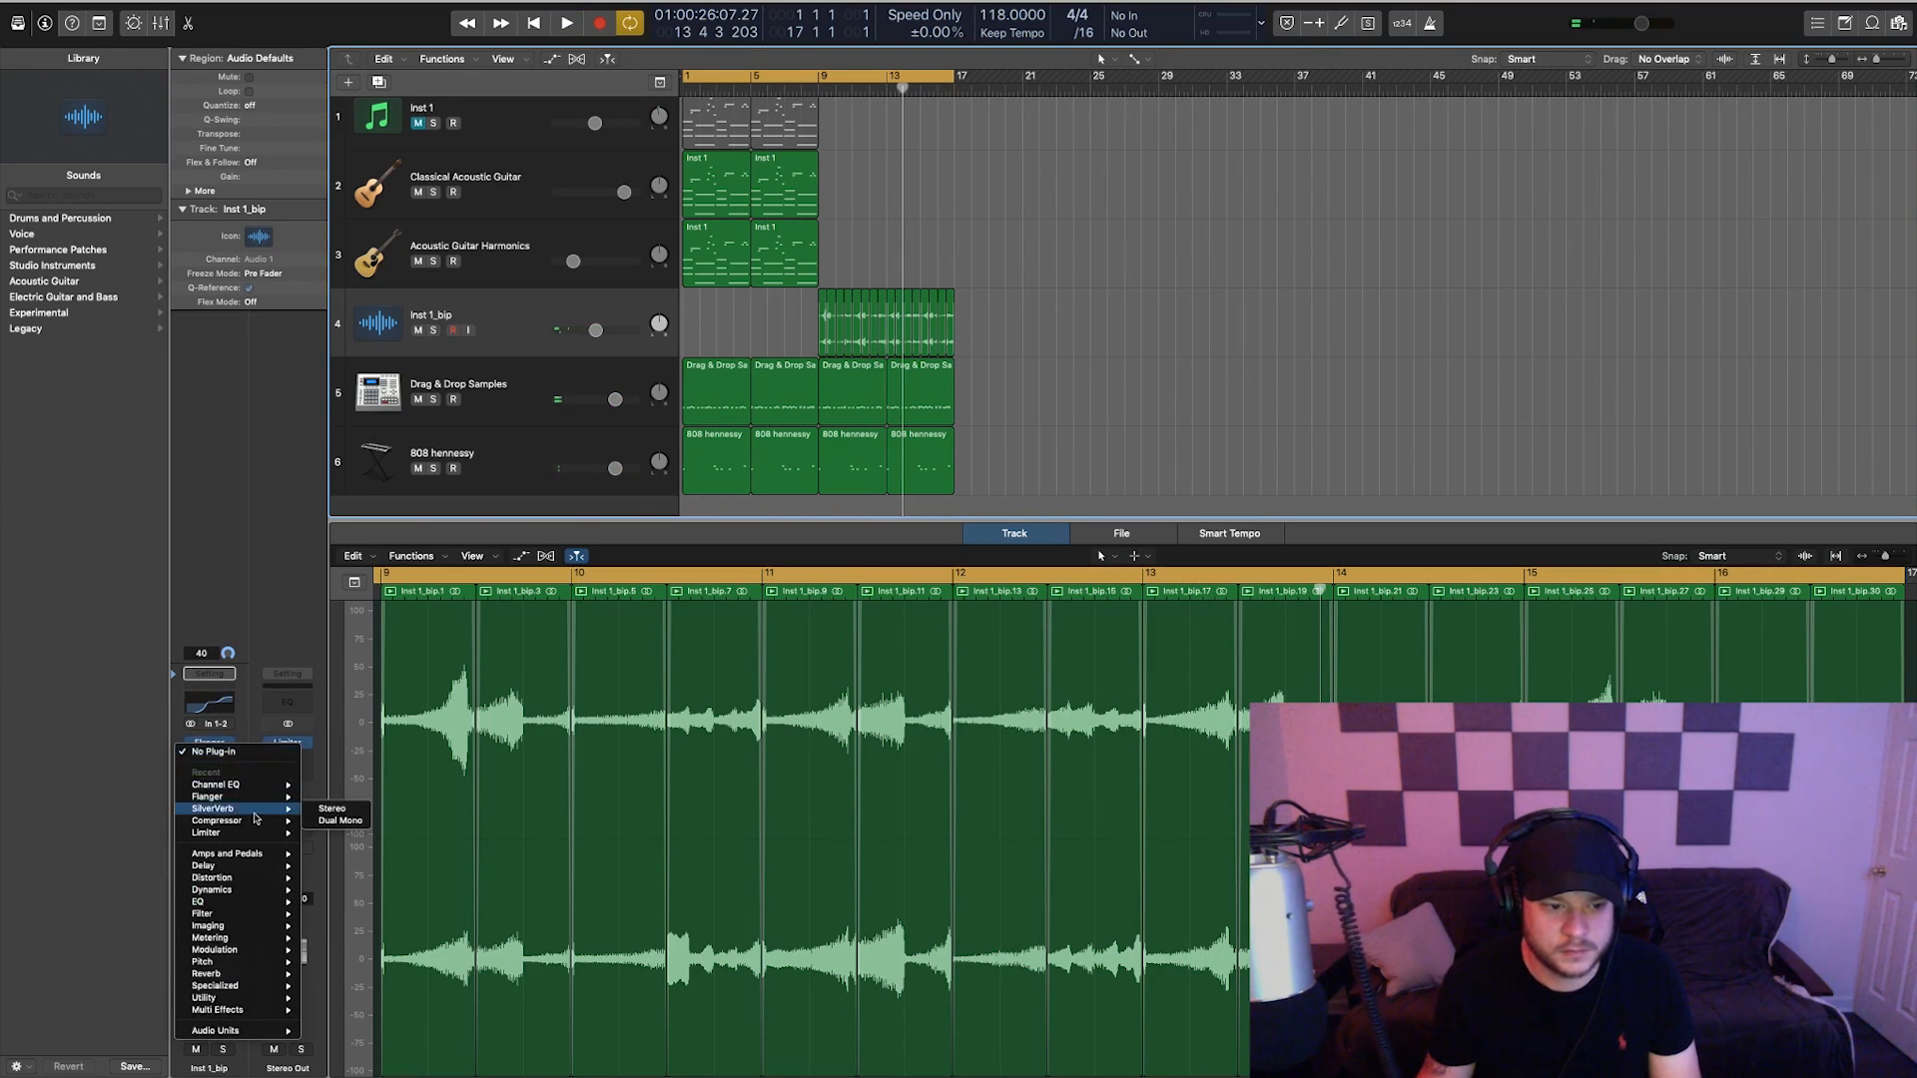
{"action": "left_click", "coordinate": [322, 808]}
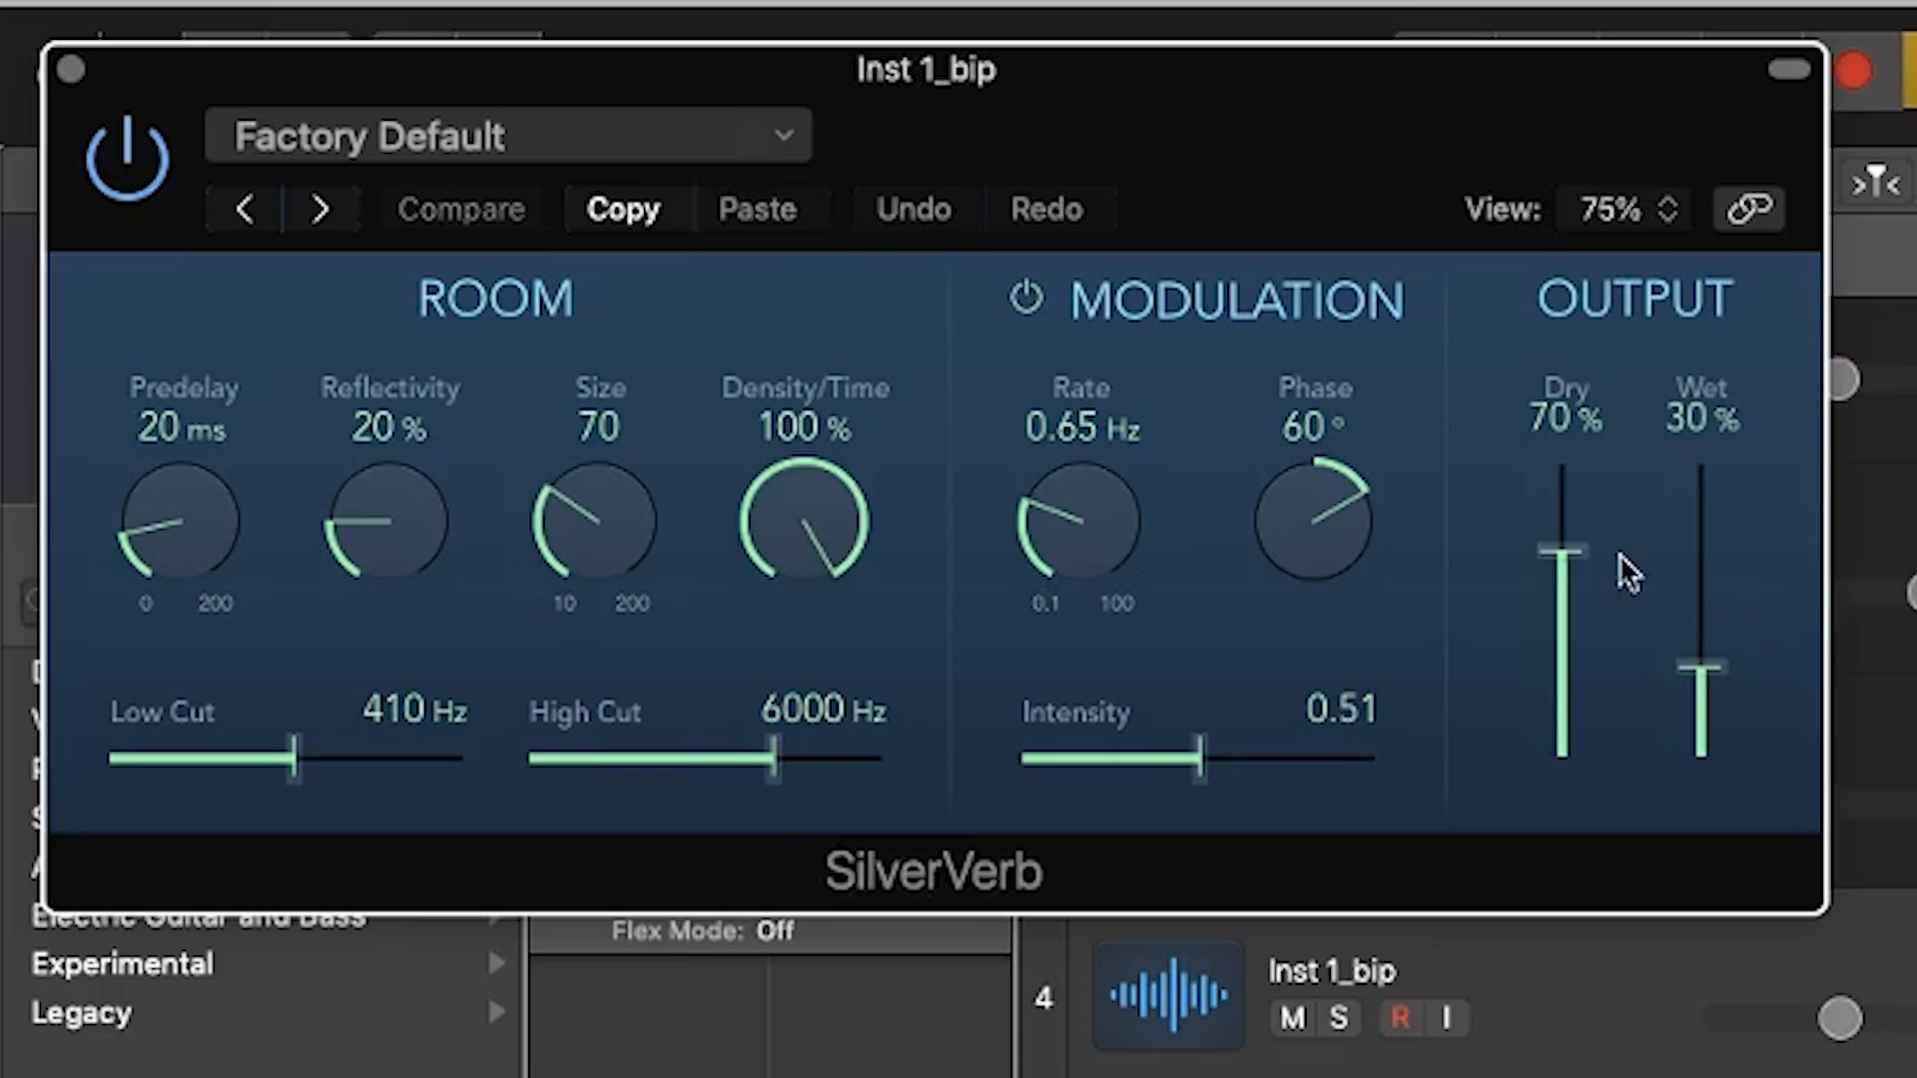
{"action": "left_click_drag", "start_coordinate": [505, 180], "coordinate": [506, 150]}
{"action": "left_click_drag", "start_coordinate": [1683, 531], "coordinate": [1684, 524]}
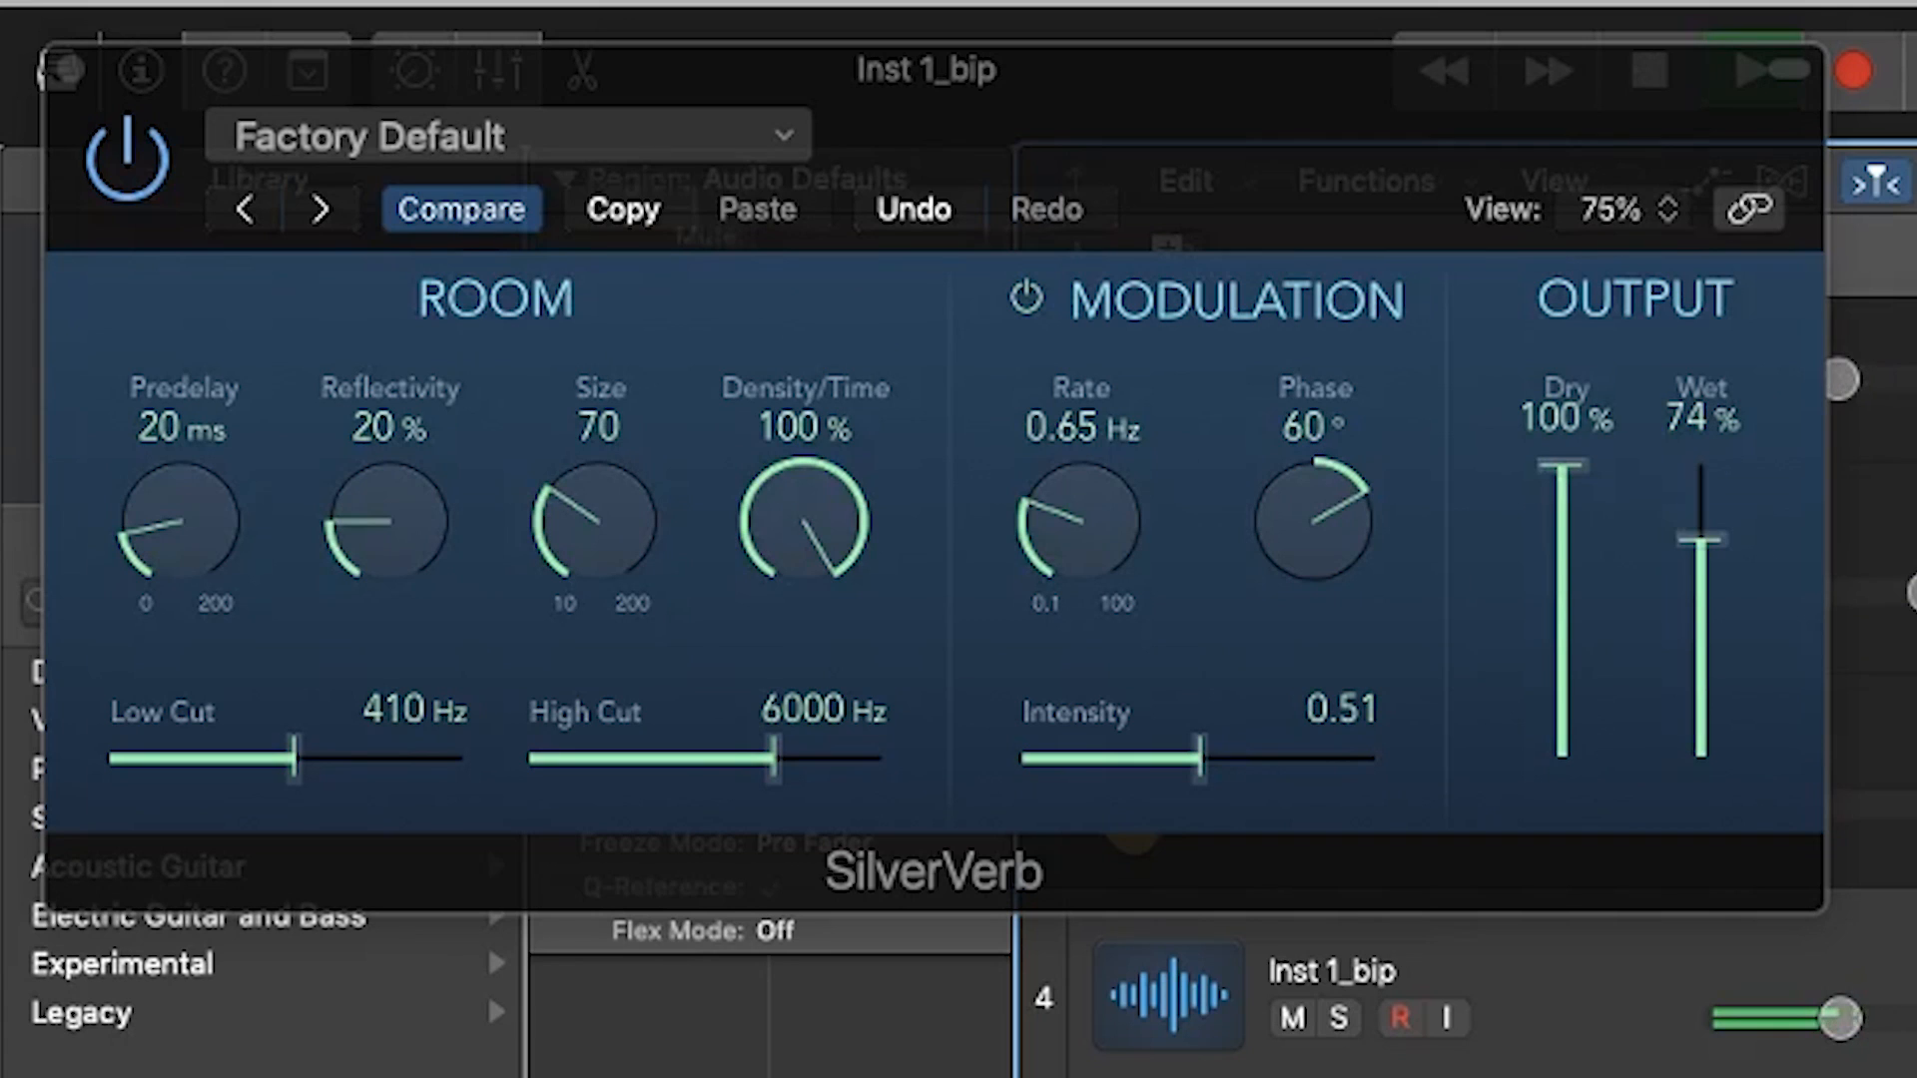
{"action": "left_click_drag", "start_coordinate": [1683, 529], "coordinate": [1577, 597]}
{"action": "left_click_drag", "start_coordinate": [1713, 507], "coordinate": [1717, 497]}
{"action": "left_click_drag", "start_coordinate": [1588, 607], "coordinate": [1584, 635]}
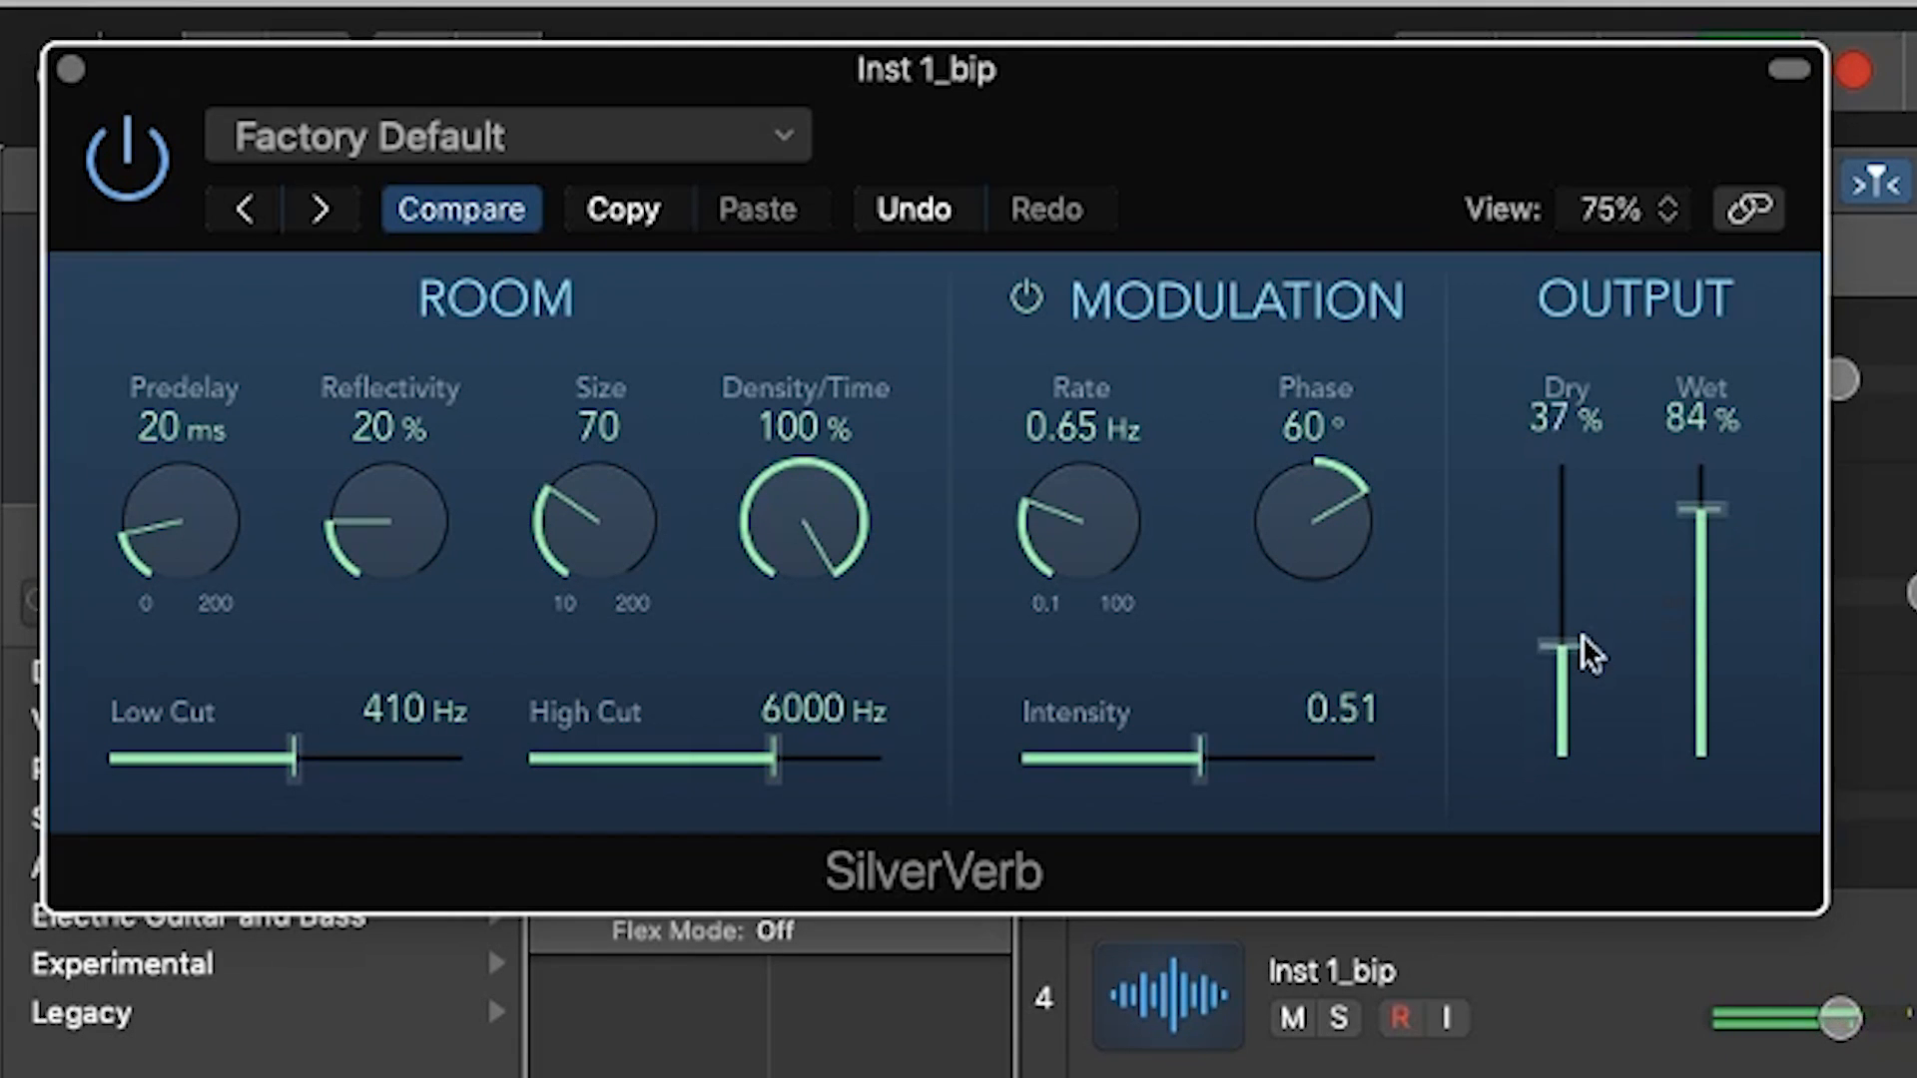
{"action": "left_click_drag", "start_coordinate": [1700, 527], "coordinate": [1700, 521]}
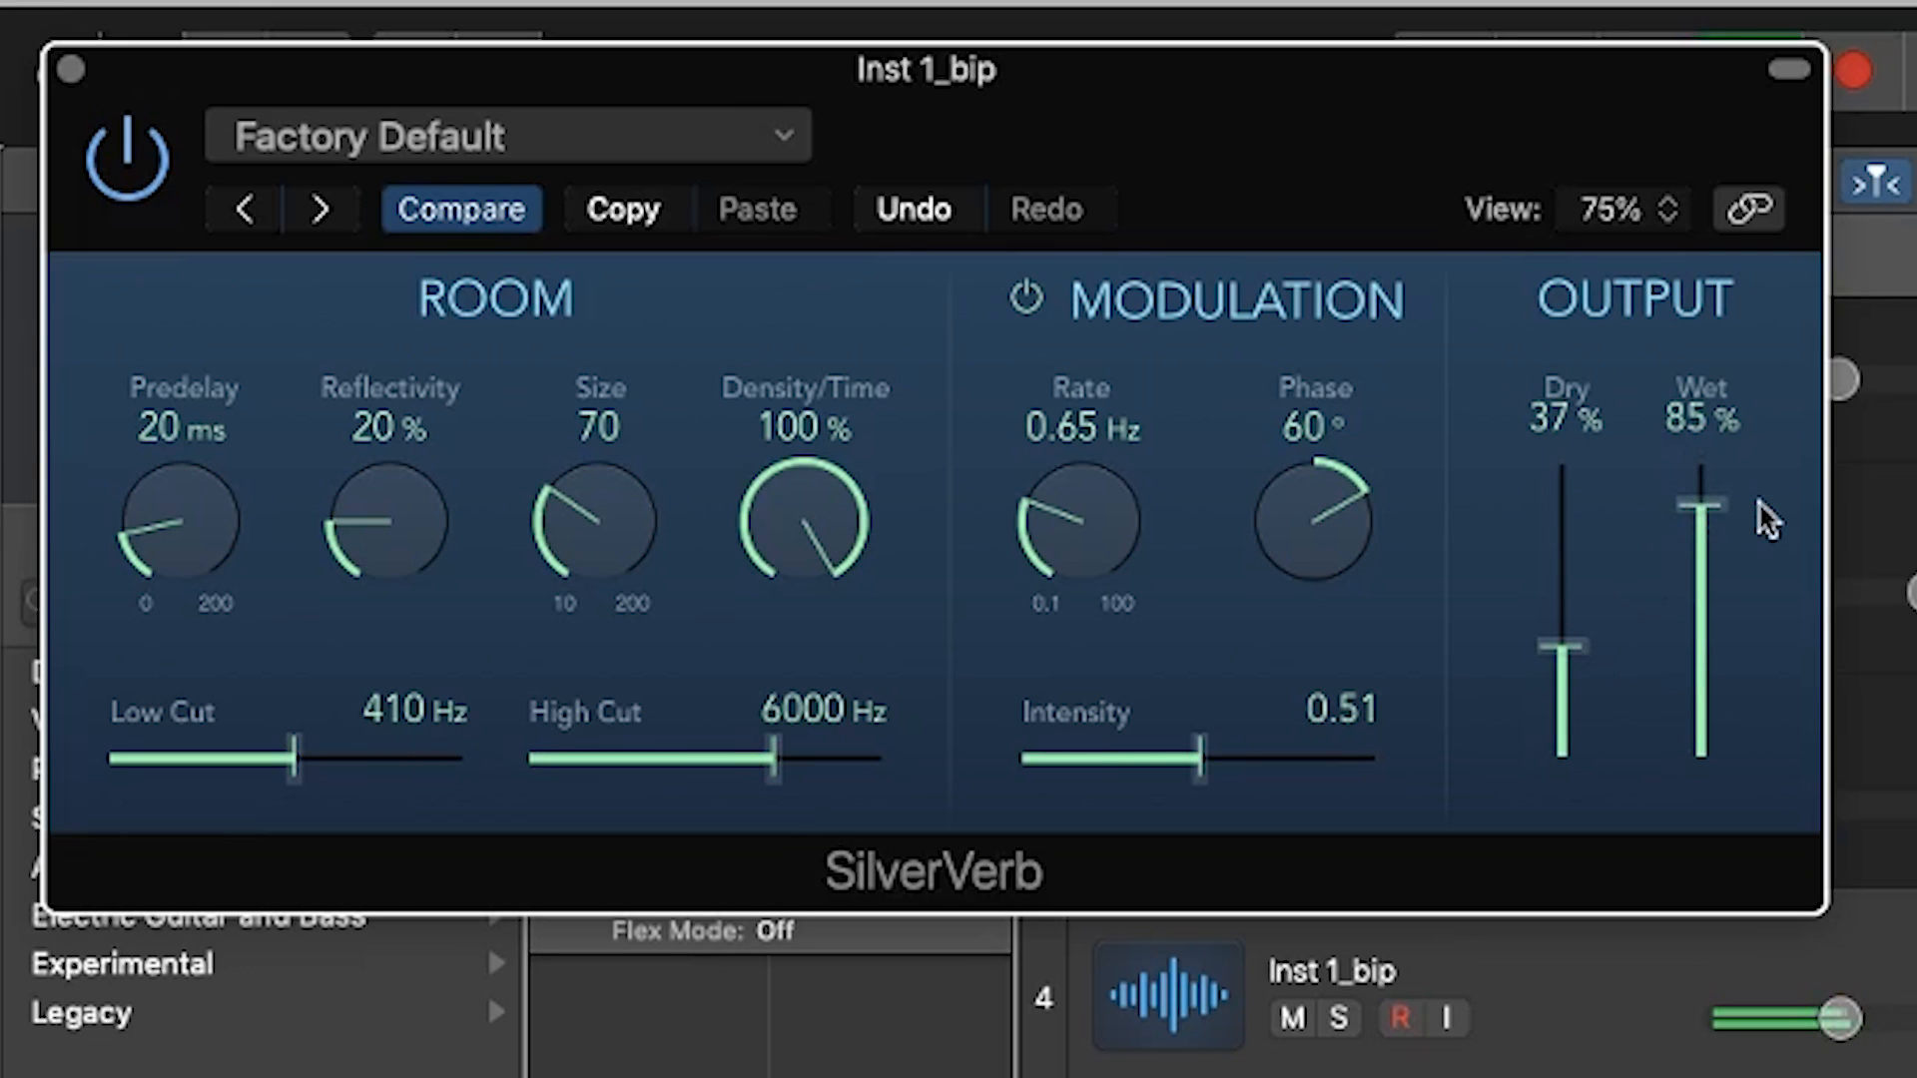
{"action": "left_click", "coordinate": [72, 70]}
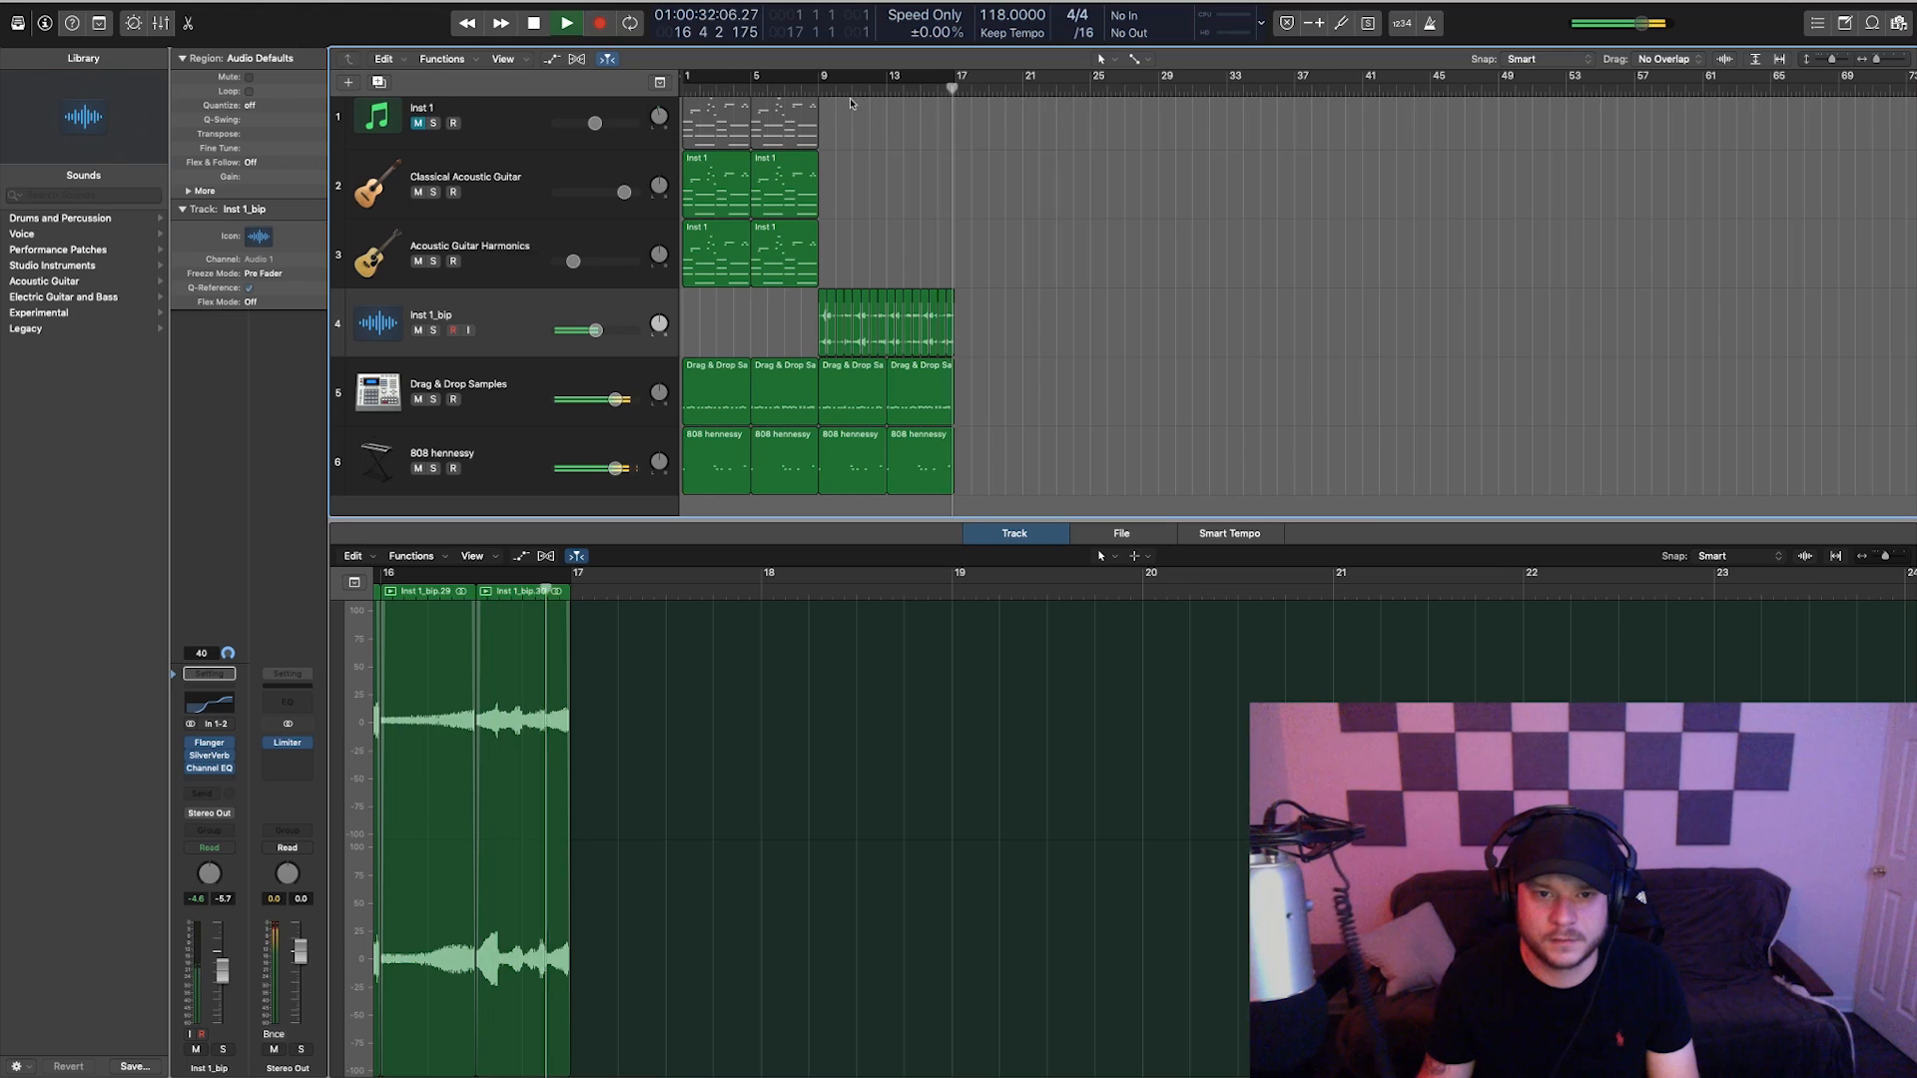
- Stop playback and copy the Inst 1_bip, Drag & Drop Samples and 808 hennessy regions from bar 9 to bar 17
{"action": "key", "text": "space"}
{"action": "scroll", "coordinate": [855, 112], "scroll_direction": "left", "scroll_amount": 1}
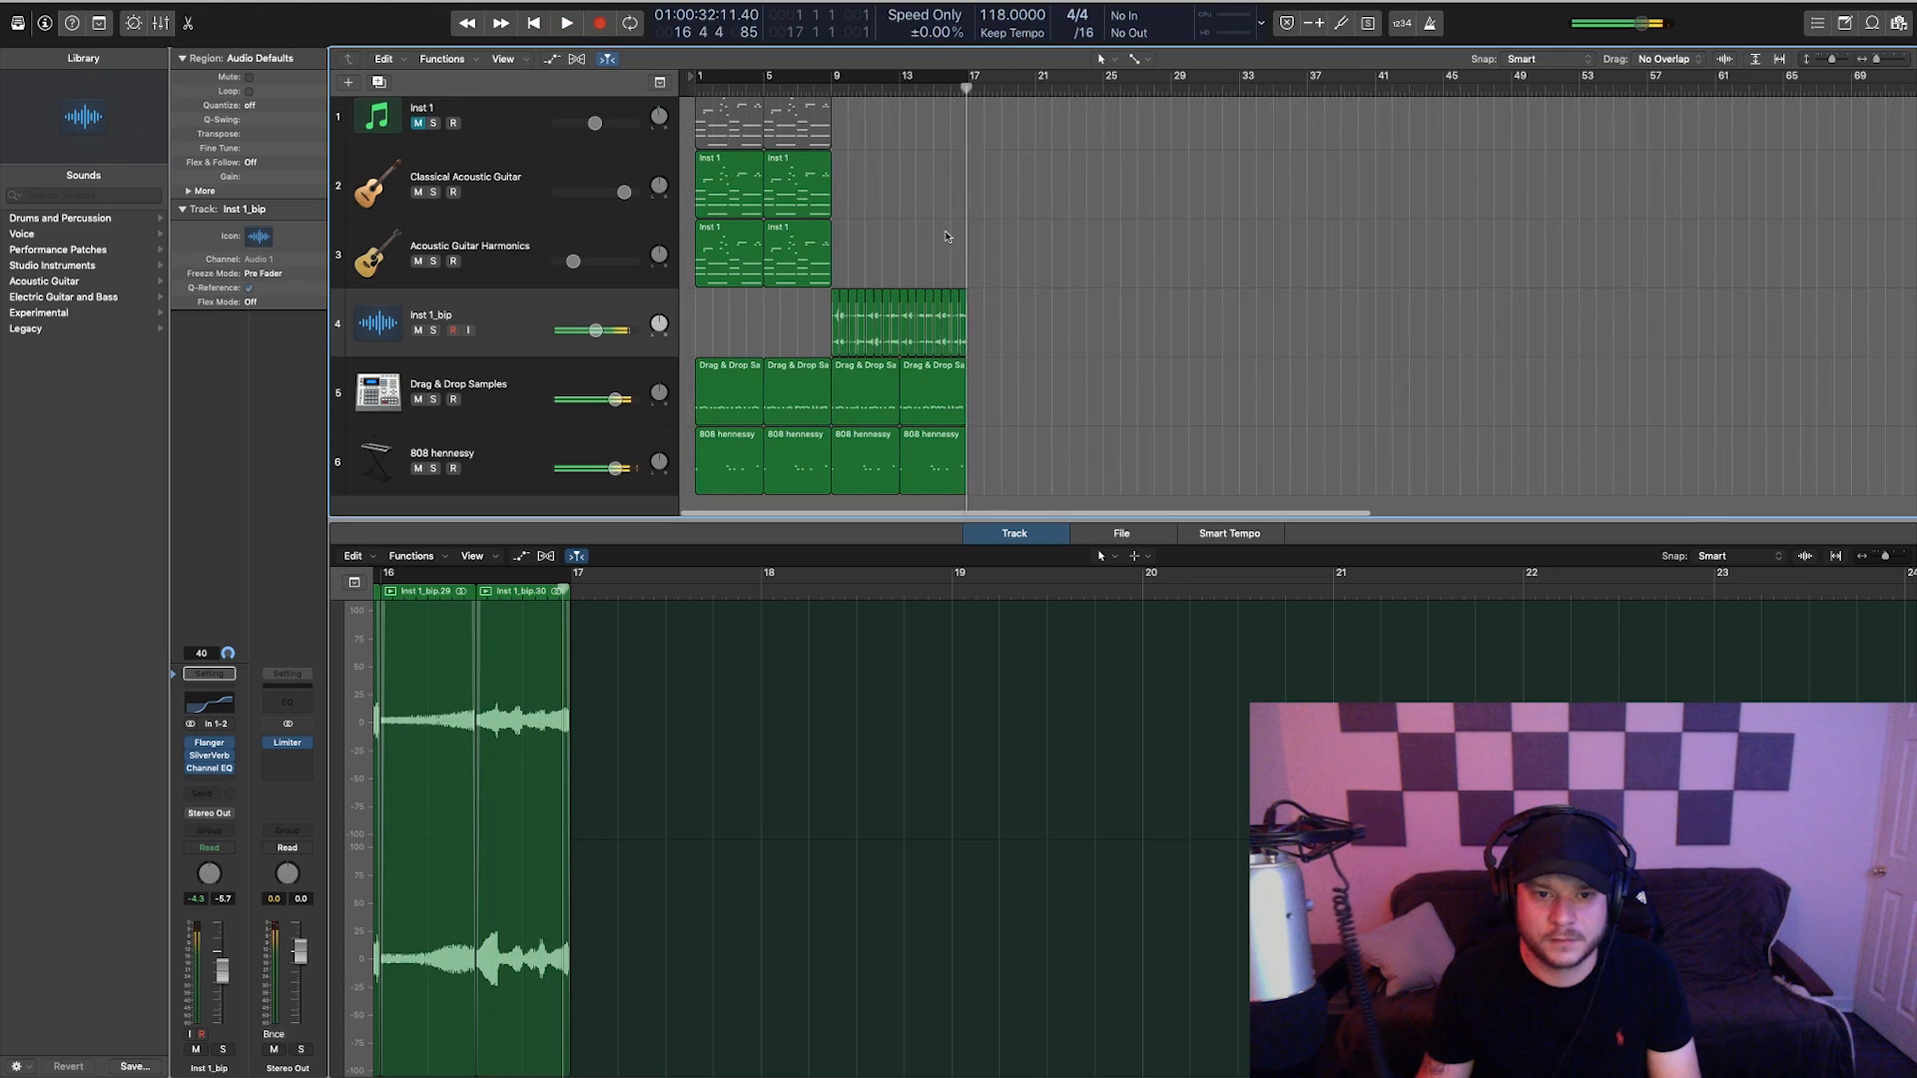
{"action": "left_click_drag", "start_coordinate": [1068, 257], "coordinate": [826, 487]}
{"action": "left_click_drag", "start_coordinate": [830, 287], "coordinate": [1000, 256]}
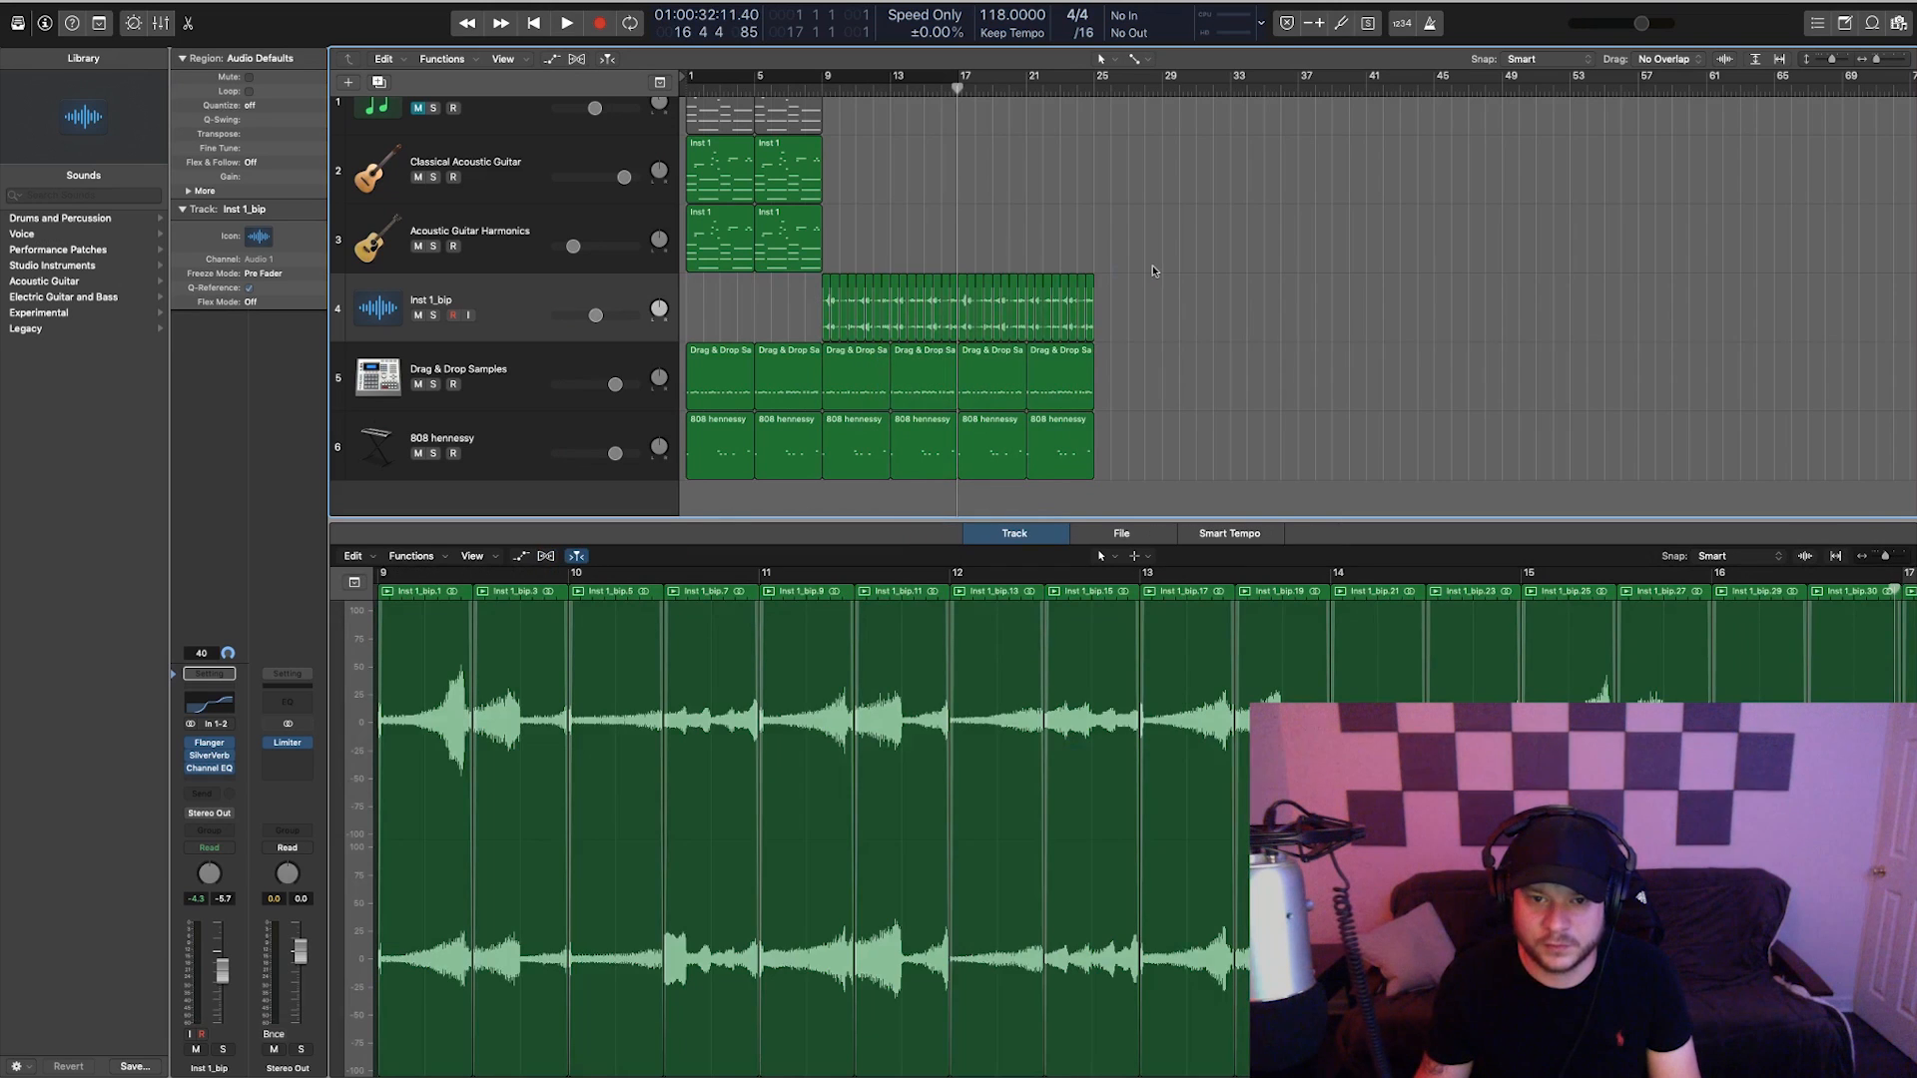
- Copy the Classical Acoustic Guitar and Acoustic Guitar Harmonics regions to bar 17 and show the mixer
{"action": "left_click_drag", "start_coordinate": [1153, 270], "coordinate": [1031, 244]}
{"action": "left_click_drag", "start_coordinate": [835, 254], "coordinate": [984, 151]}
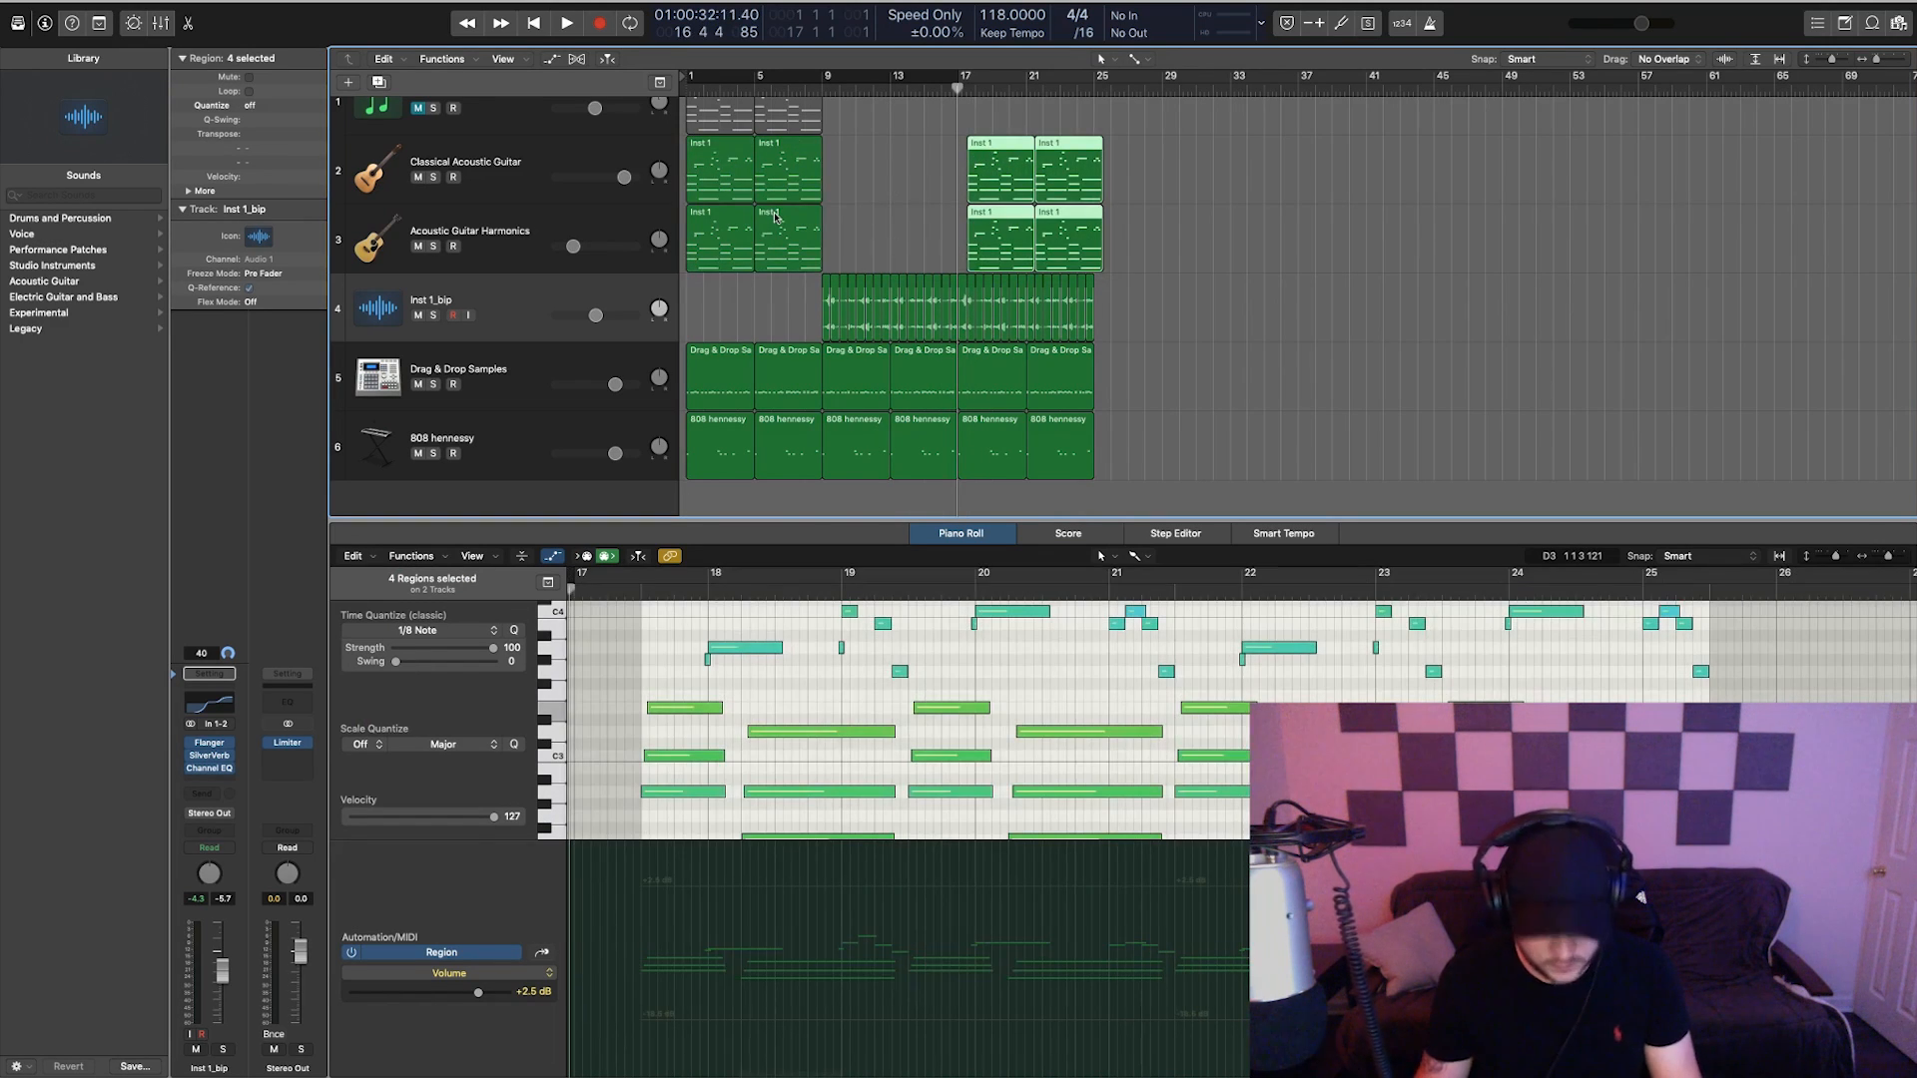
{"action": "key", "text": "x"}
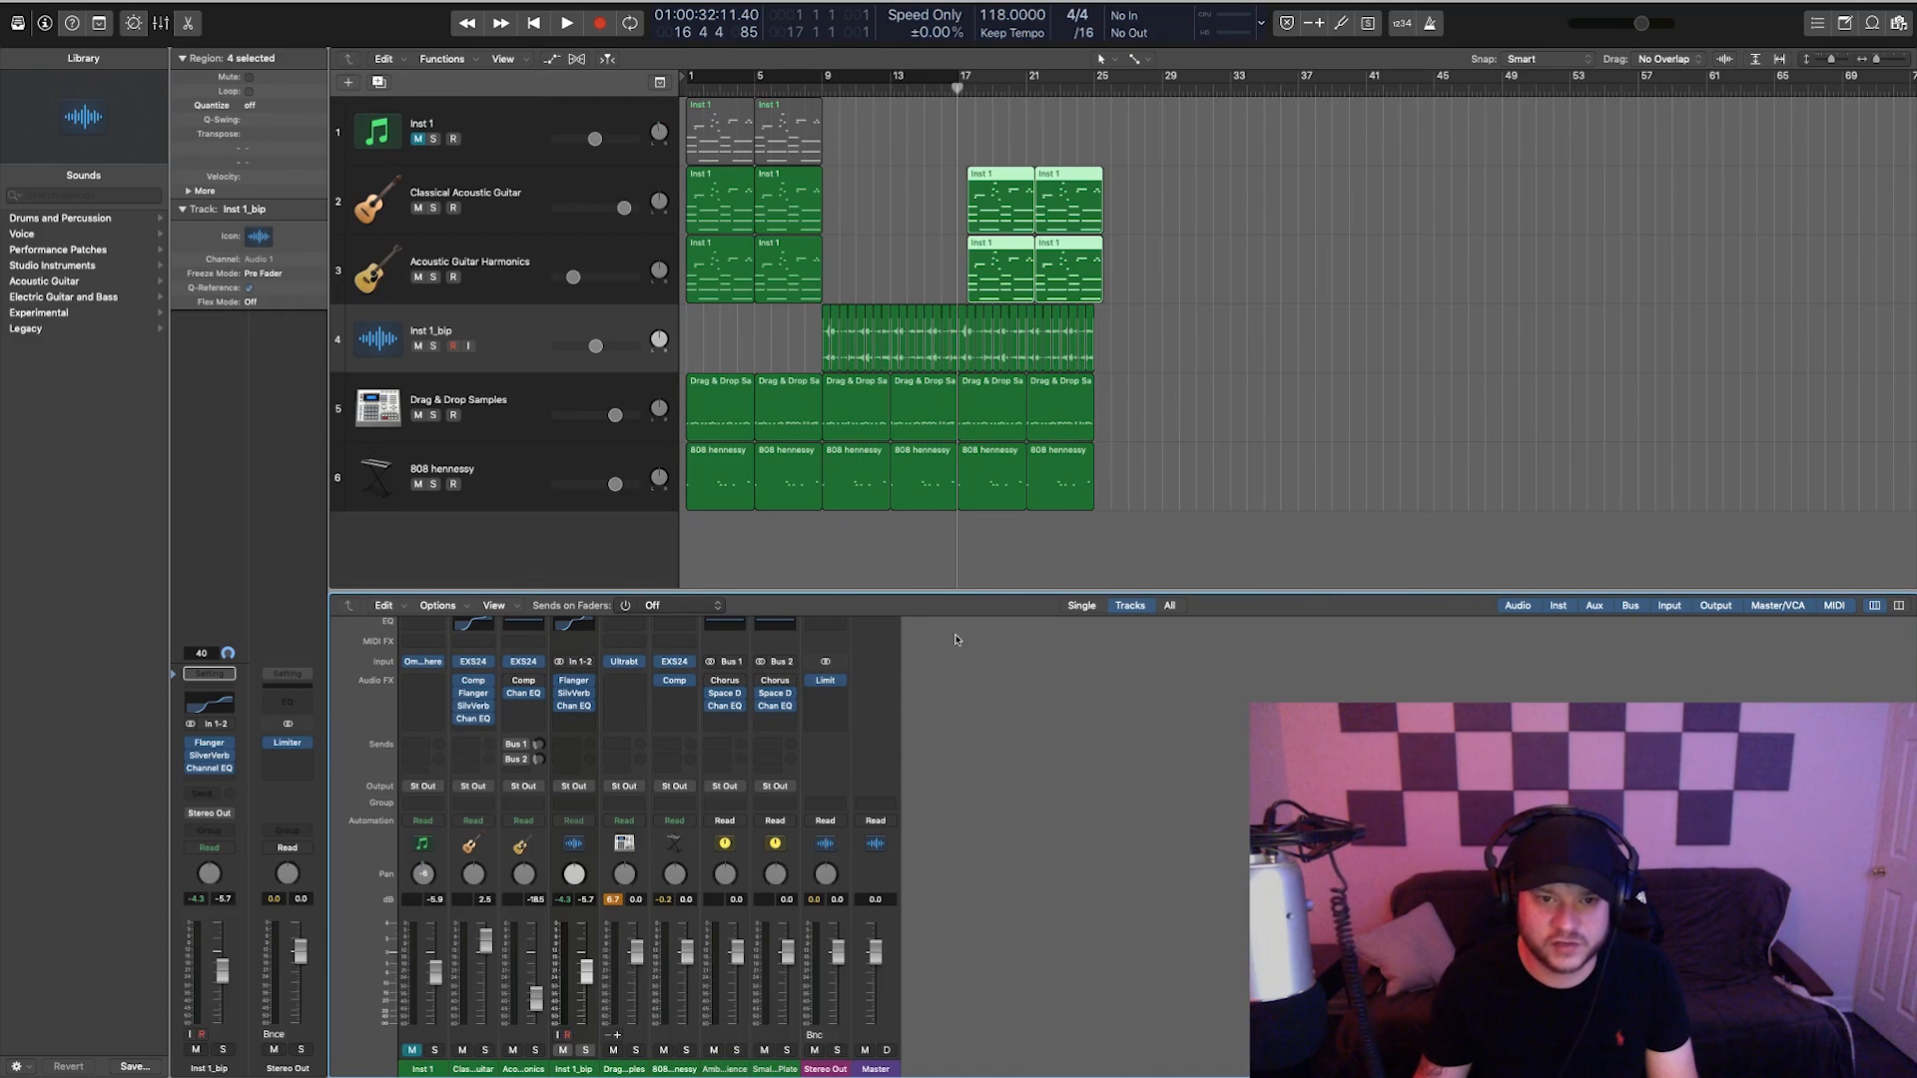
{"action": "left_click_drag", "start_coordinate": [993, 191], "coordinate": [985, 191]}
{"action": "left_click", "coordinate": [1164, 290]}
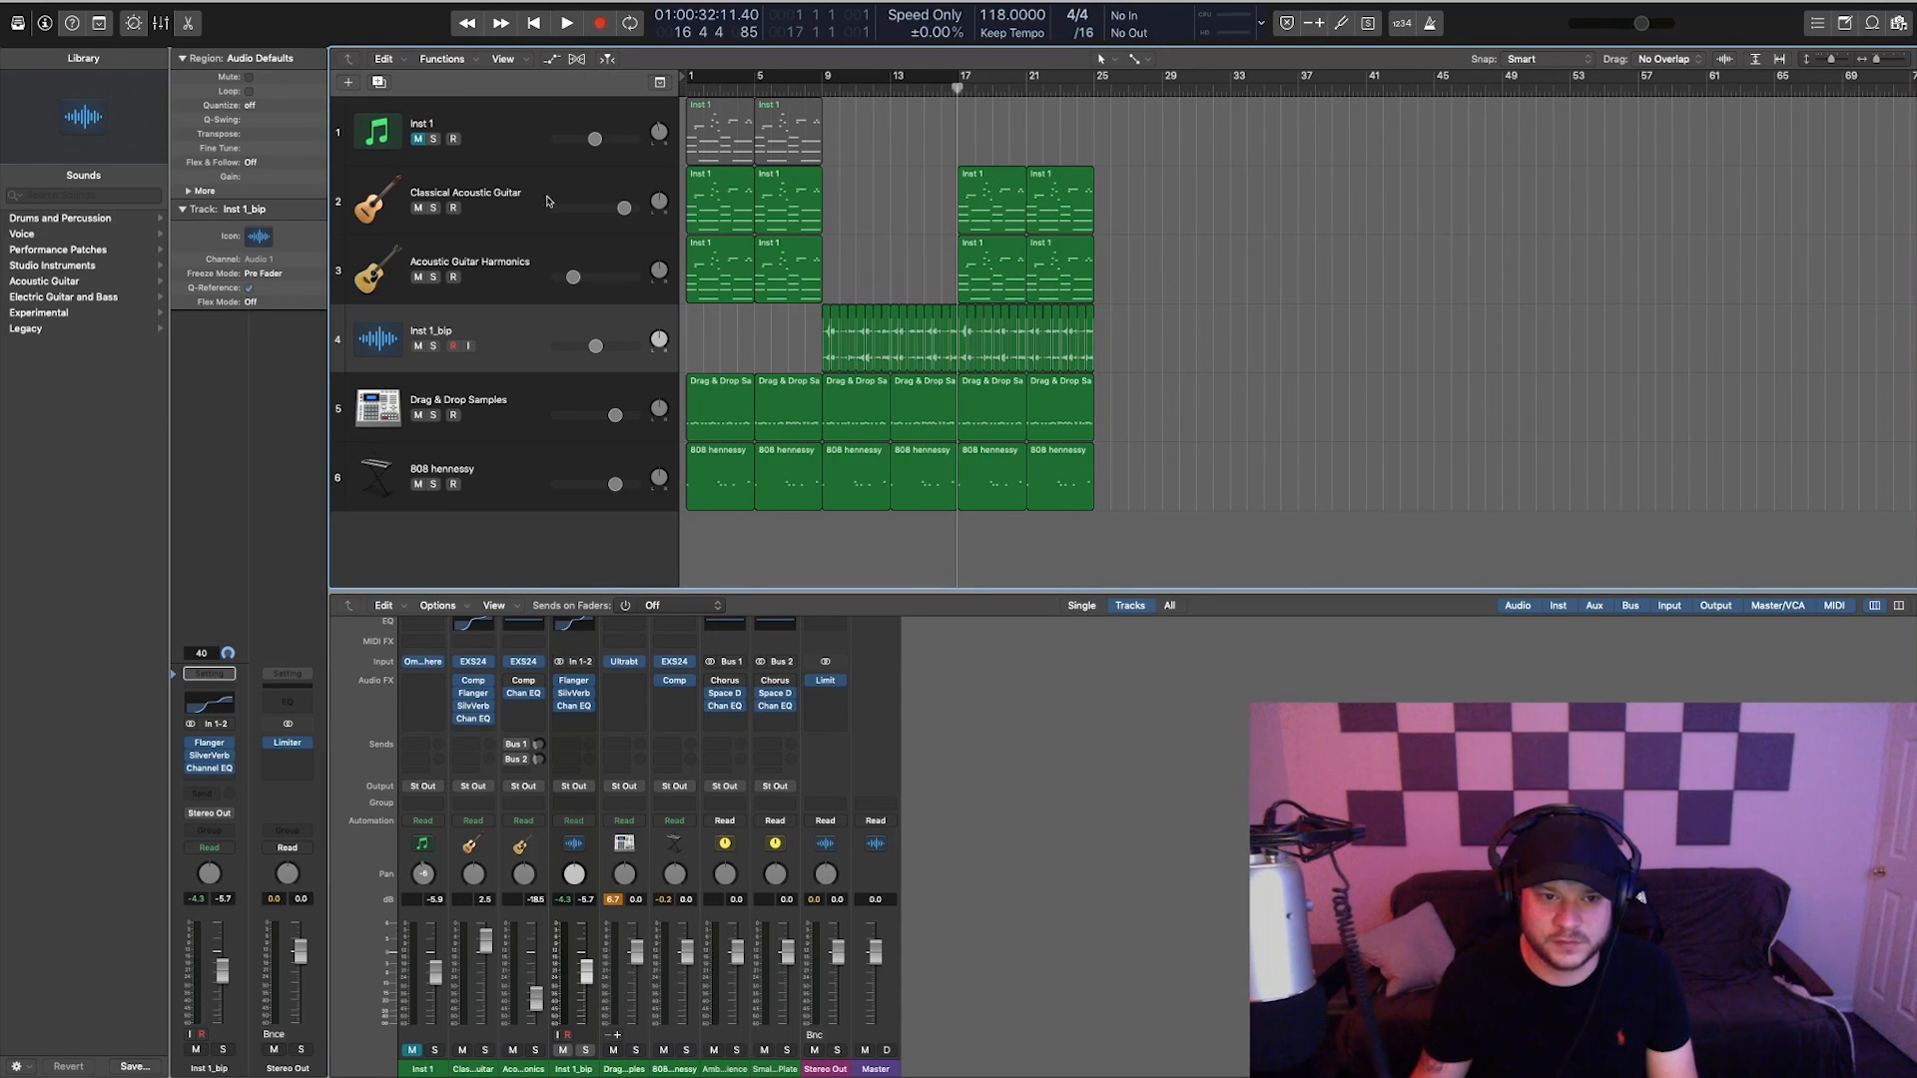
{"action": "left_click", "coordinate": [540, 268]}
{"action": "left_click", "coordinate": [536, 185], "text": "shift"}
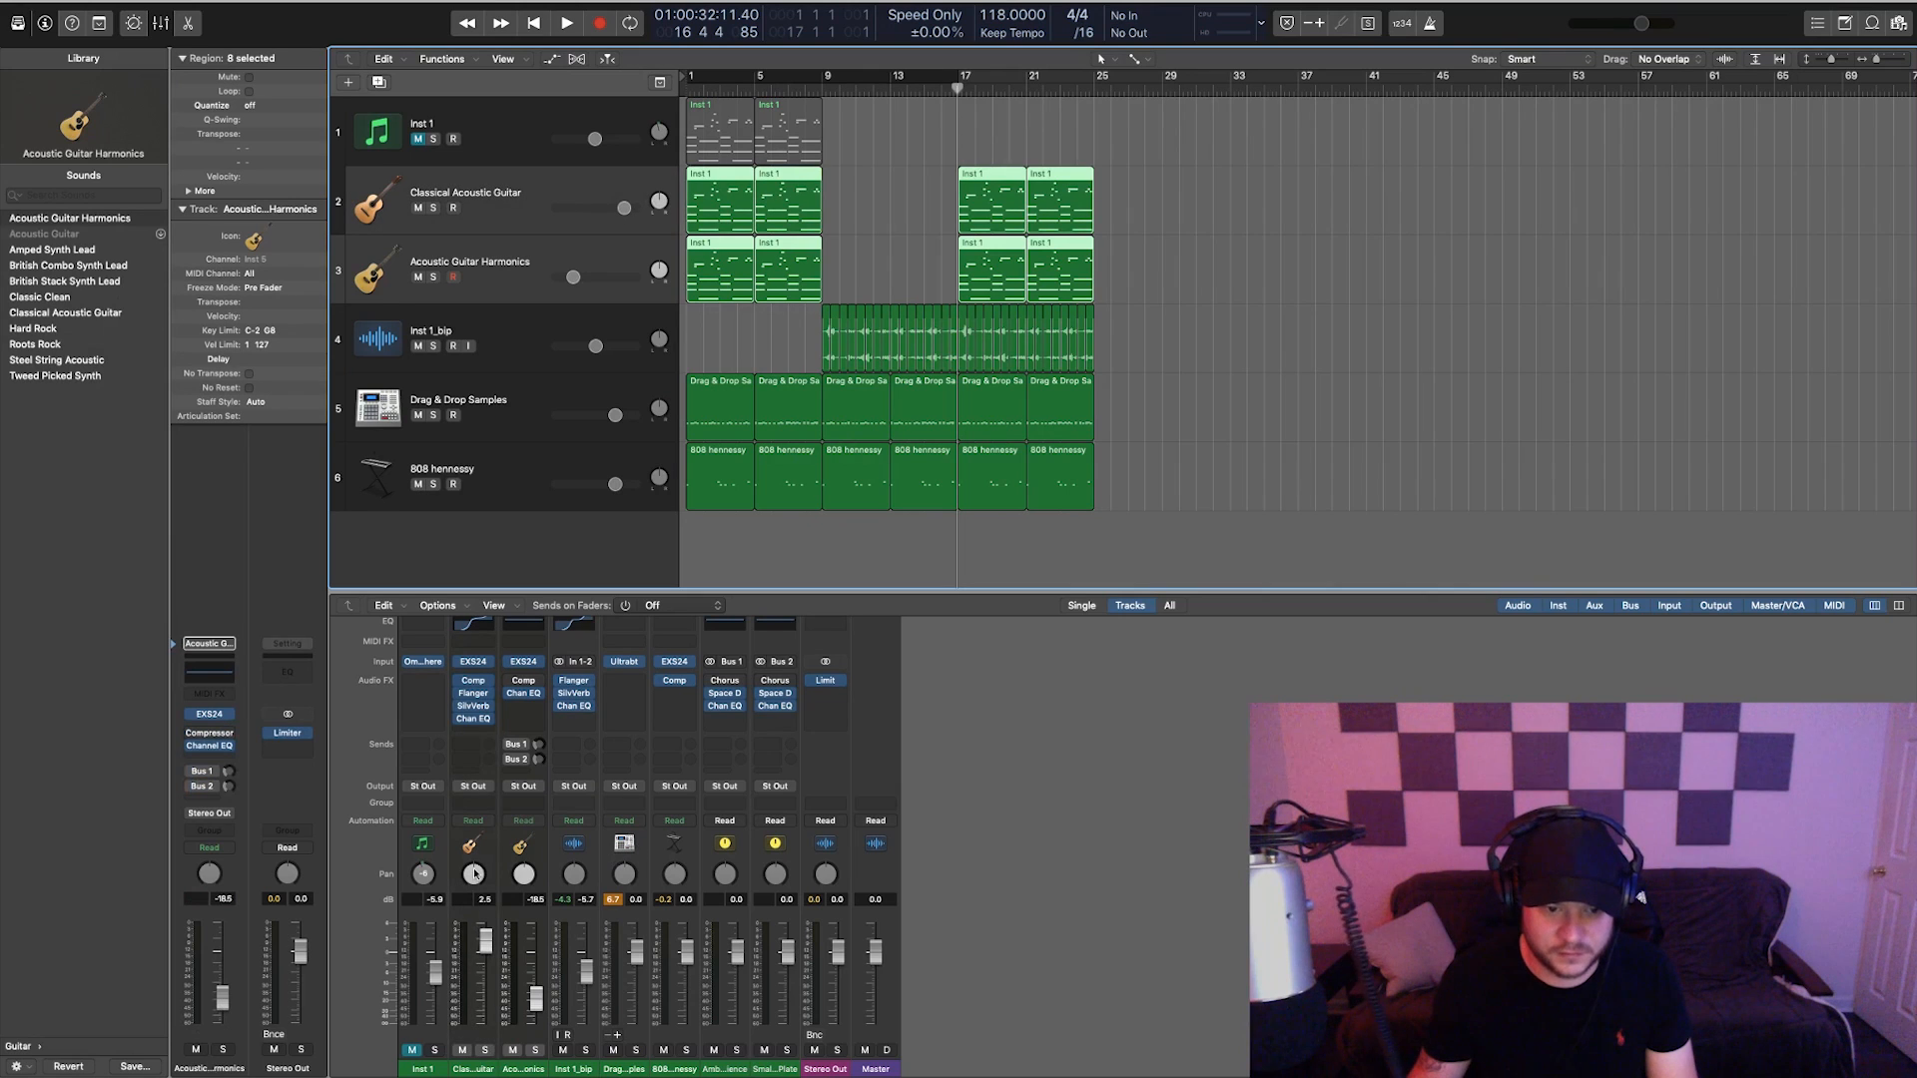
{"action": "left_click", "coordinate": [523, 786]}
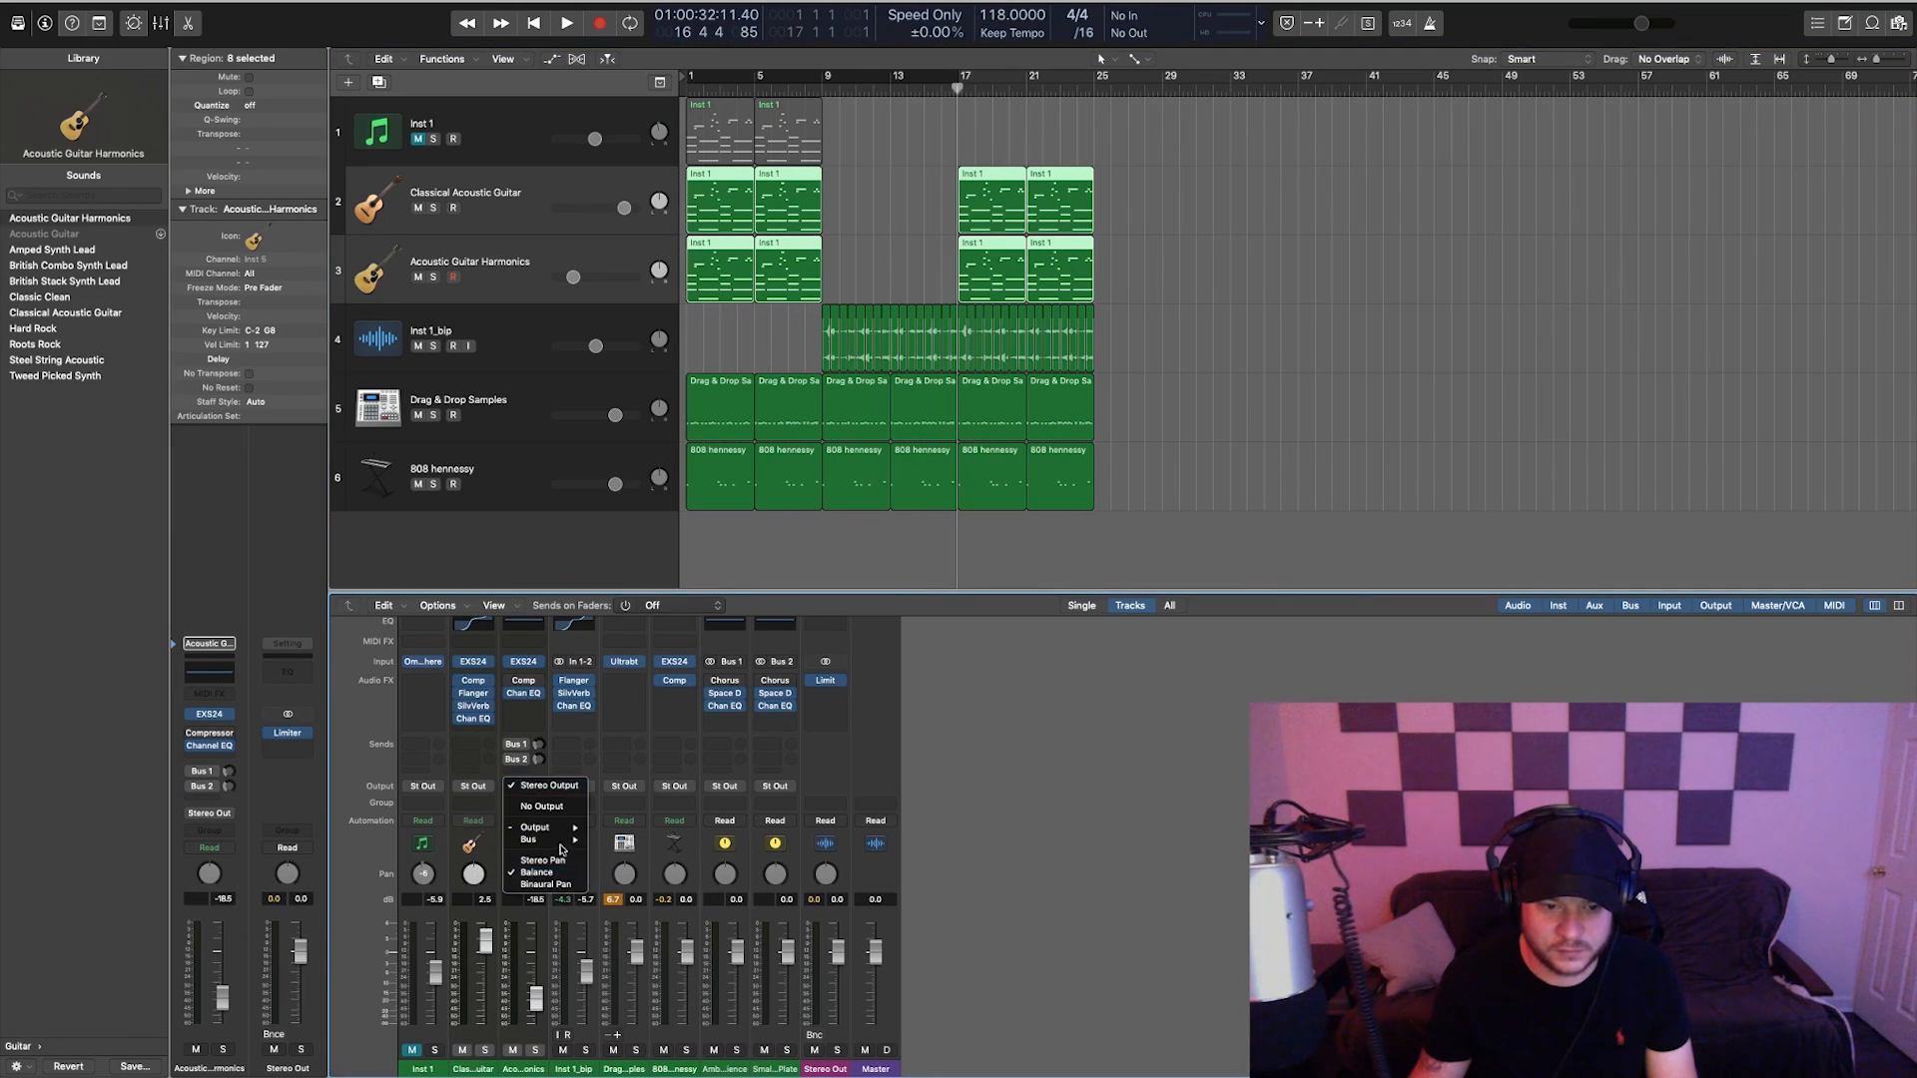
{"action": "mouse_move", "coordinate": [561, 844]}
{"action": "left_click", "coordinate": [836, 874]}
{"action": "left_click", "coordinate": [513, 294]}
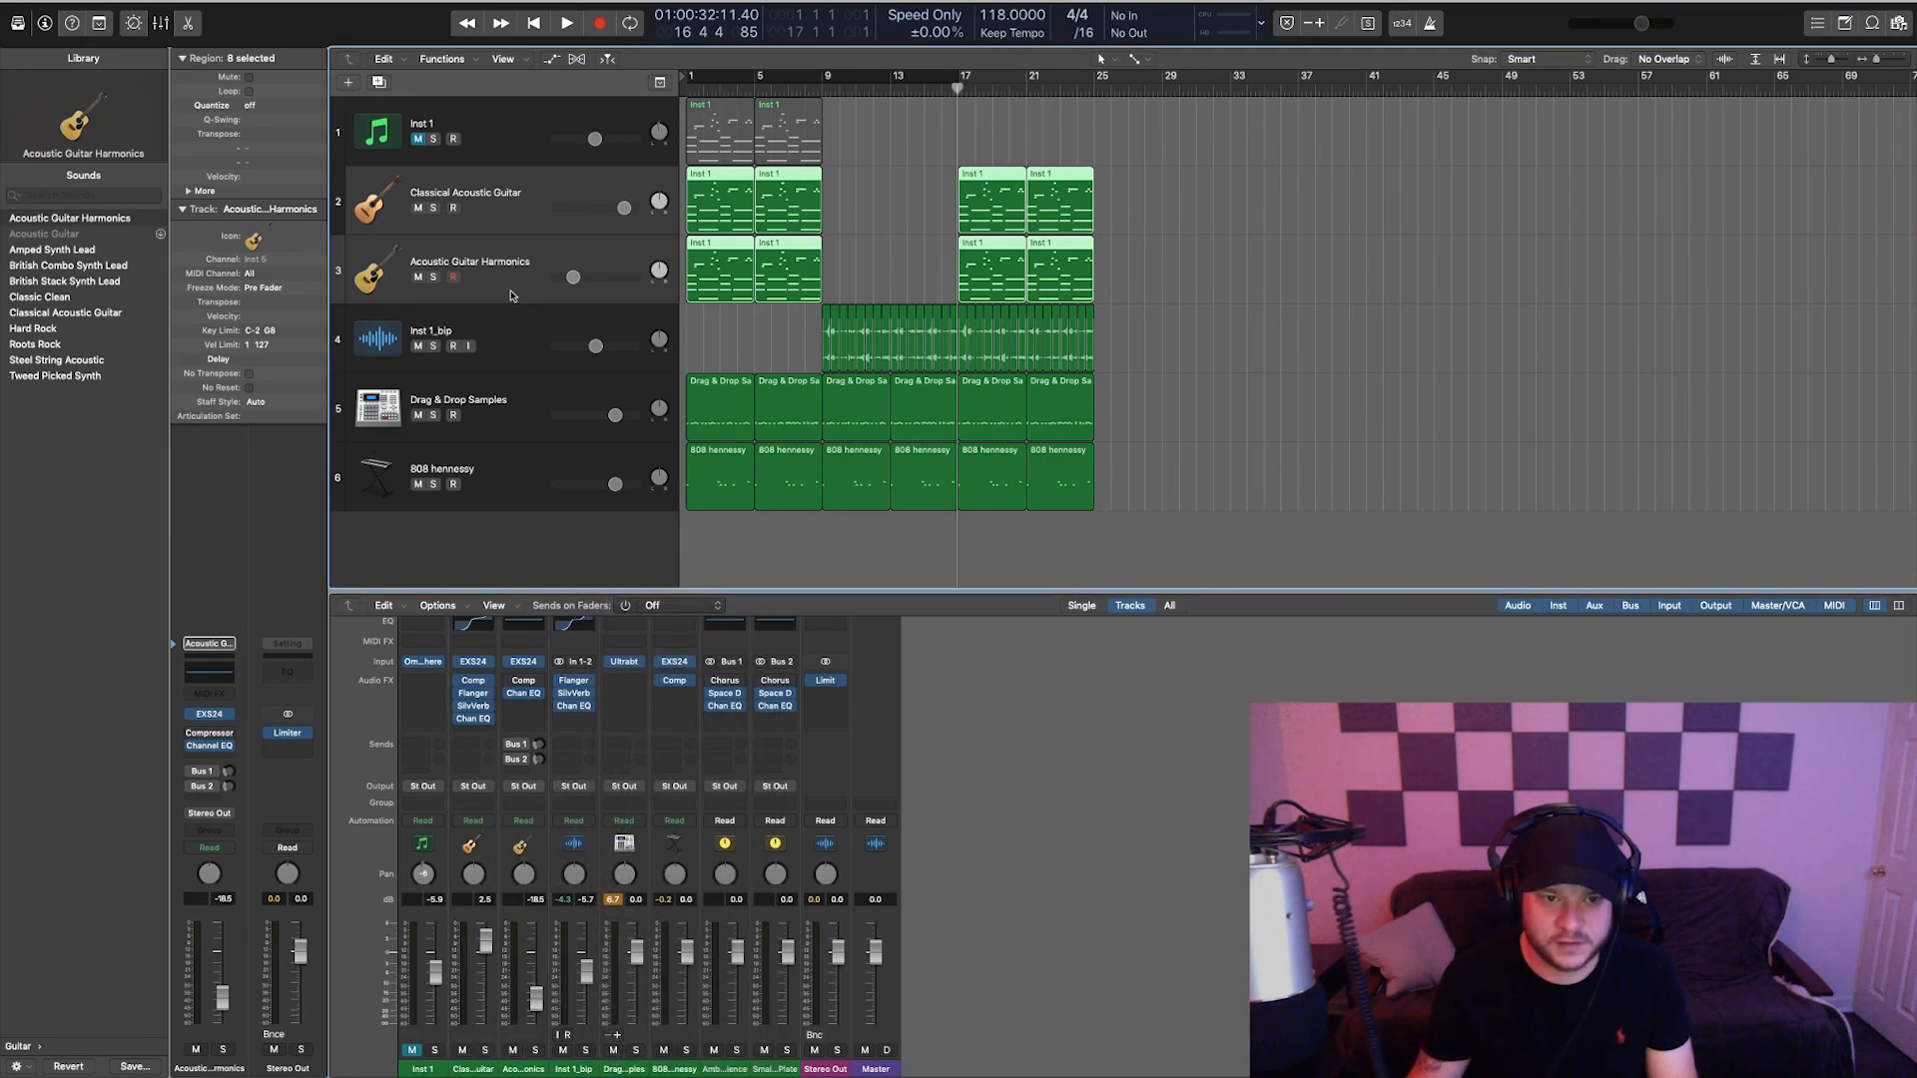
- Route the outputs of the Classical Acoustic Guitar and Acoustic Guitar Harmonics tracks together to Bus 3
{"action": "left_click", "coordinate": [543, 197]}
{"action": "left_click", "coordinate": [517, 290], "text": "shift"}
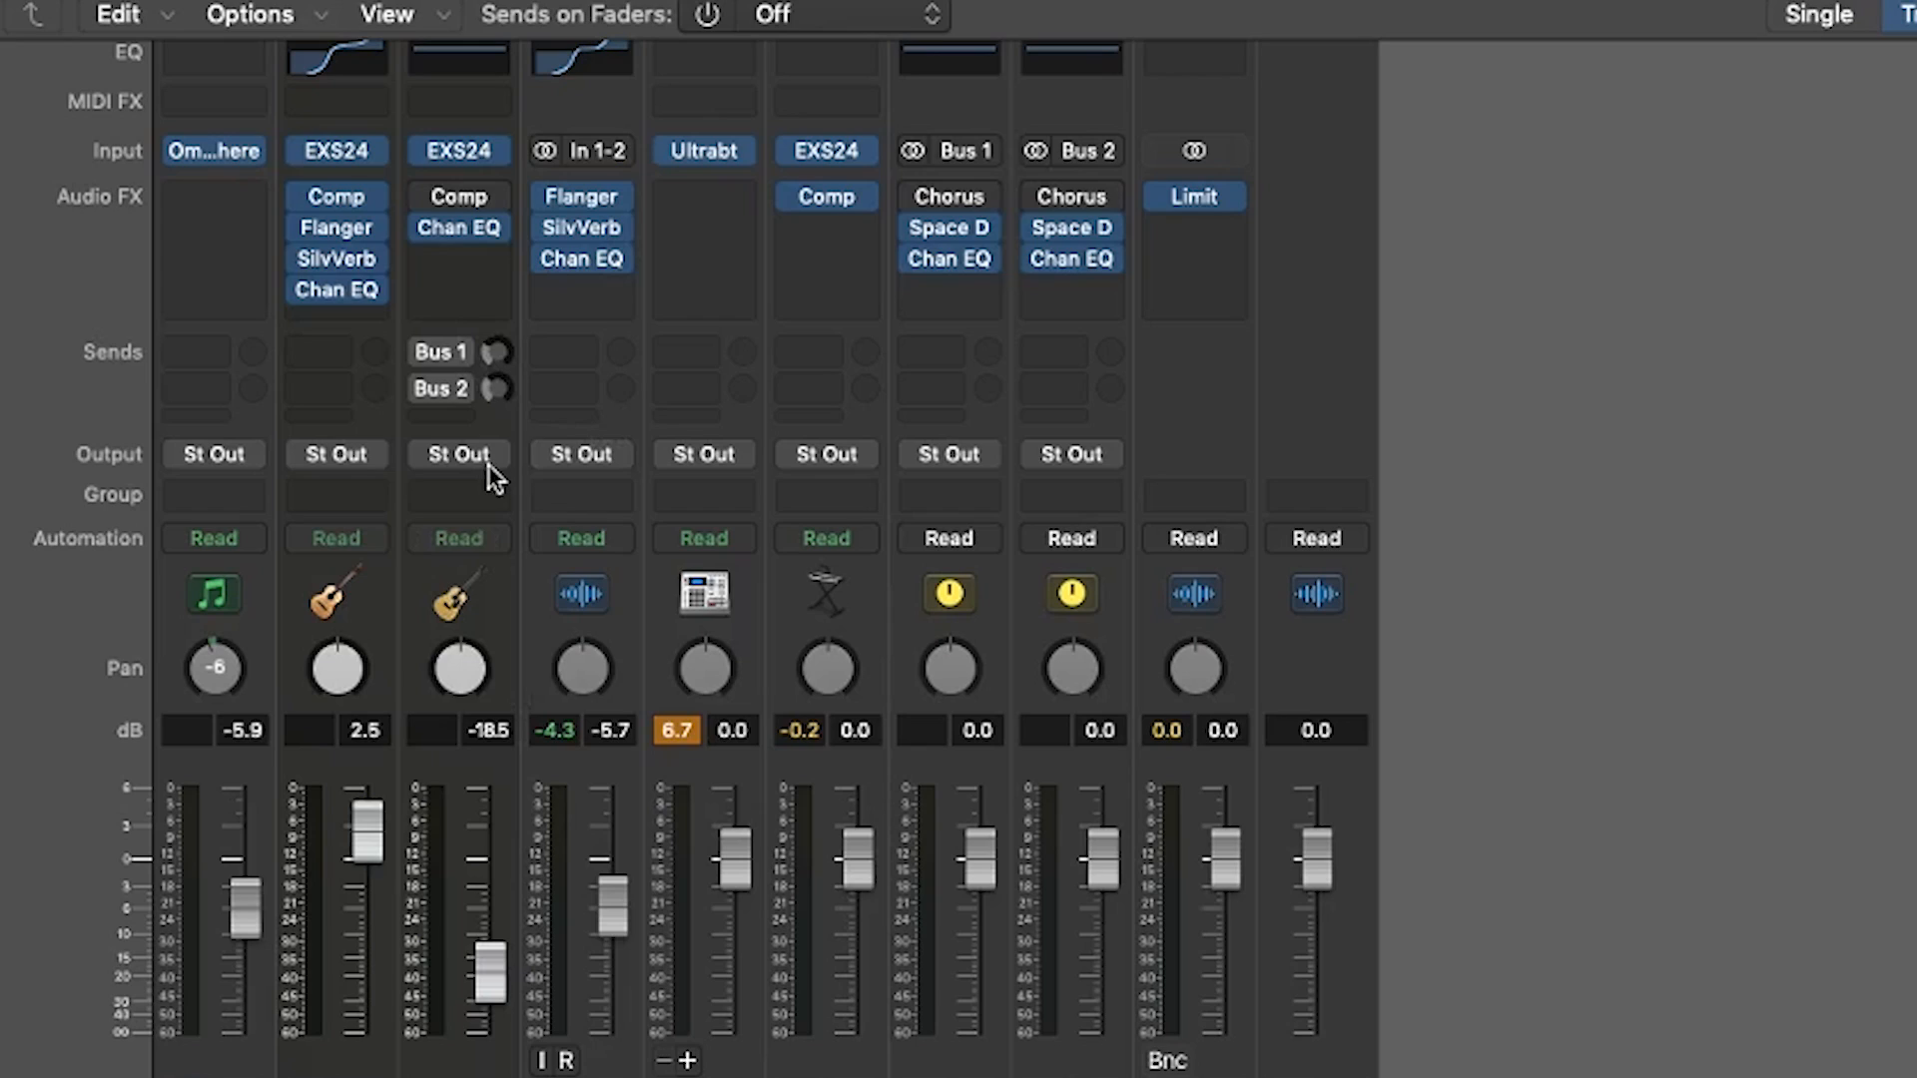
{"action": "left_click", "coordinate": [529, 789]}
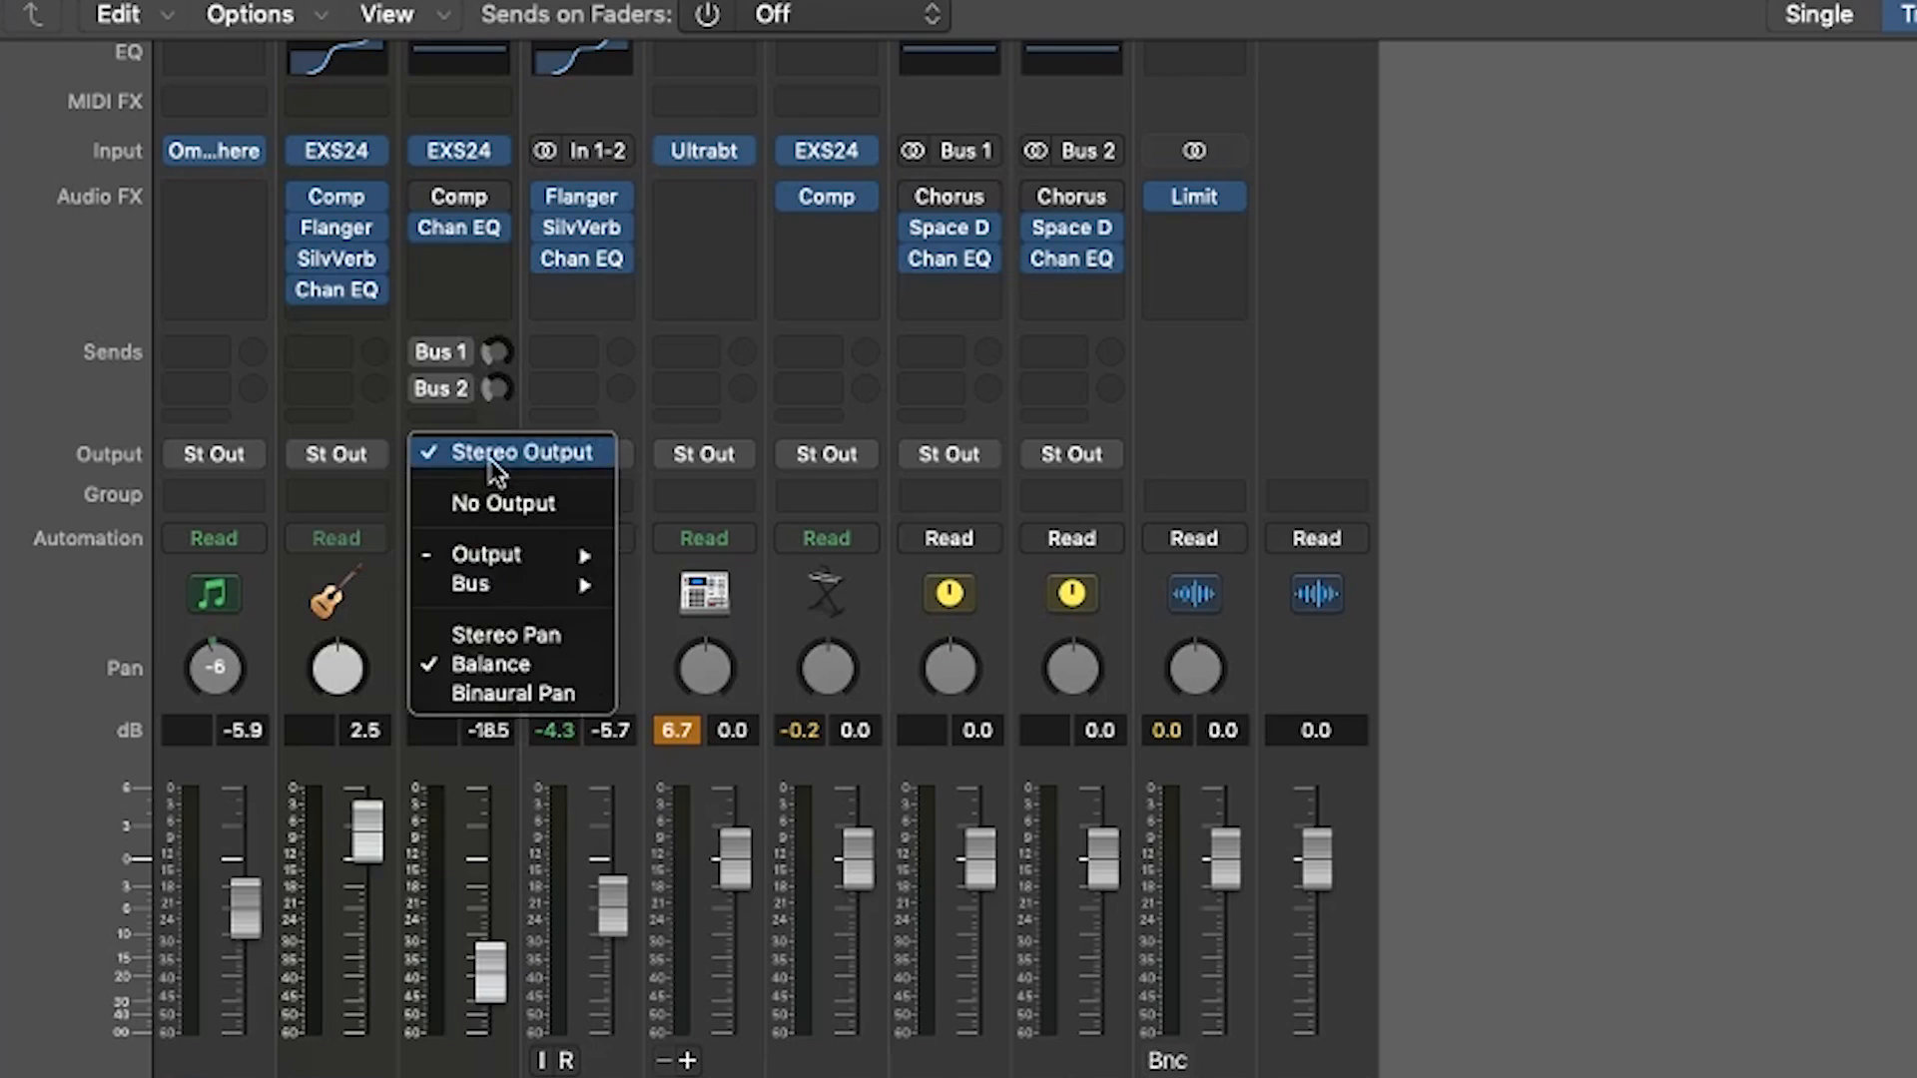
{"action": "mouse_move", "coordinate": [565, 843]}
{"action": "left_click", "coordinate": [757, 62]}
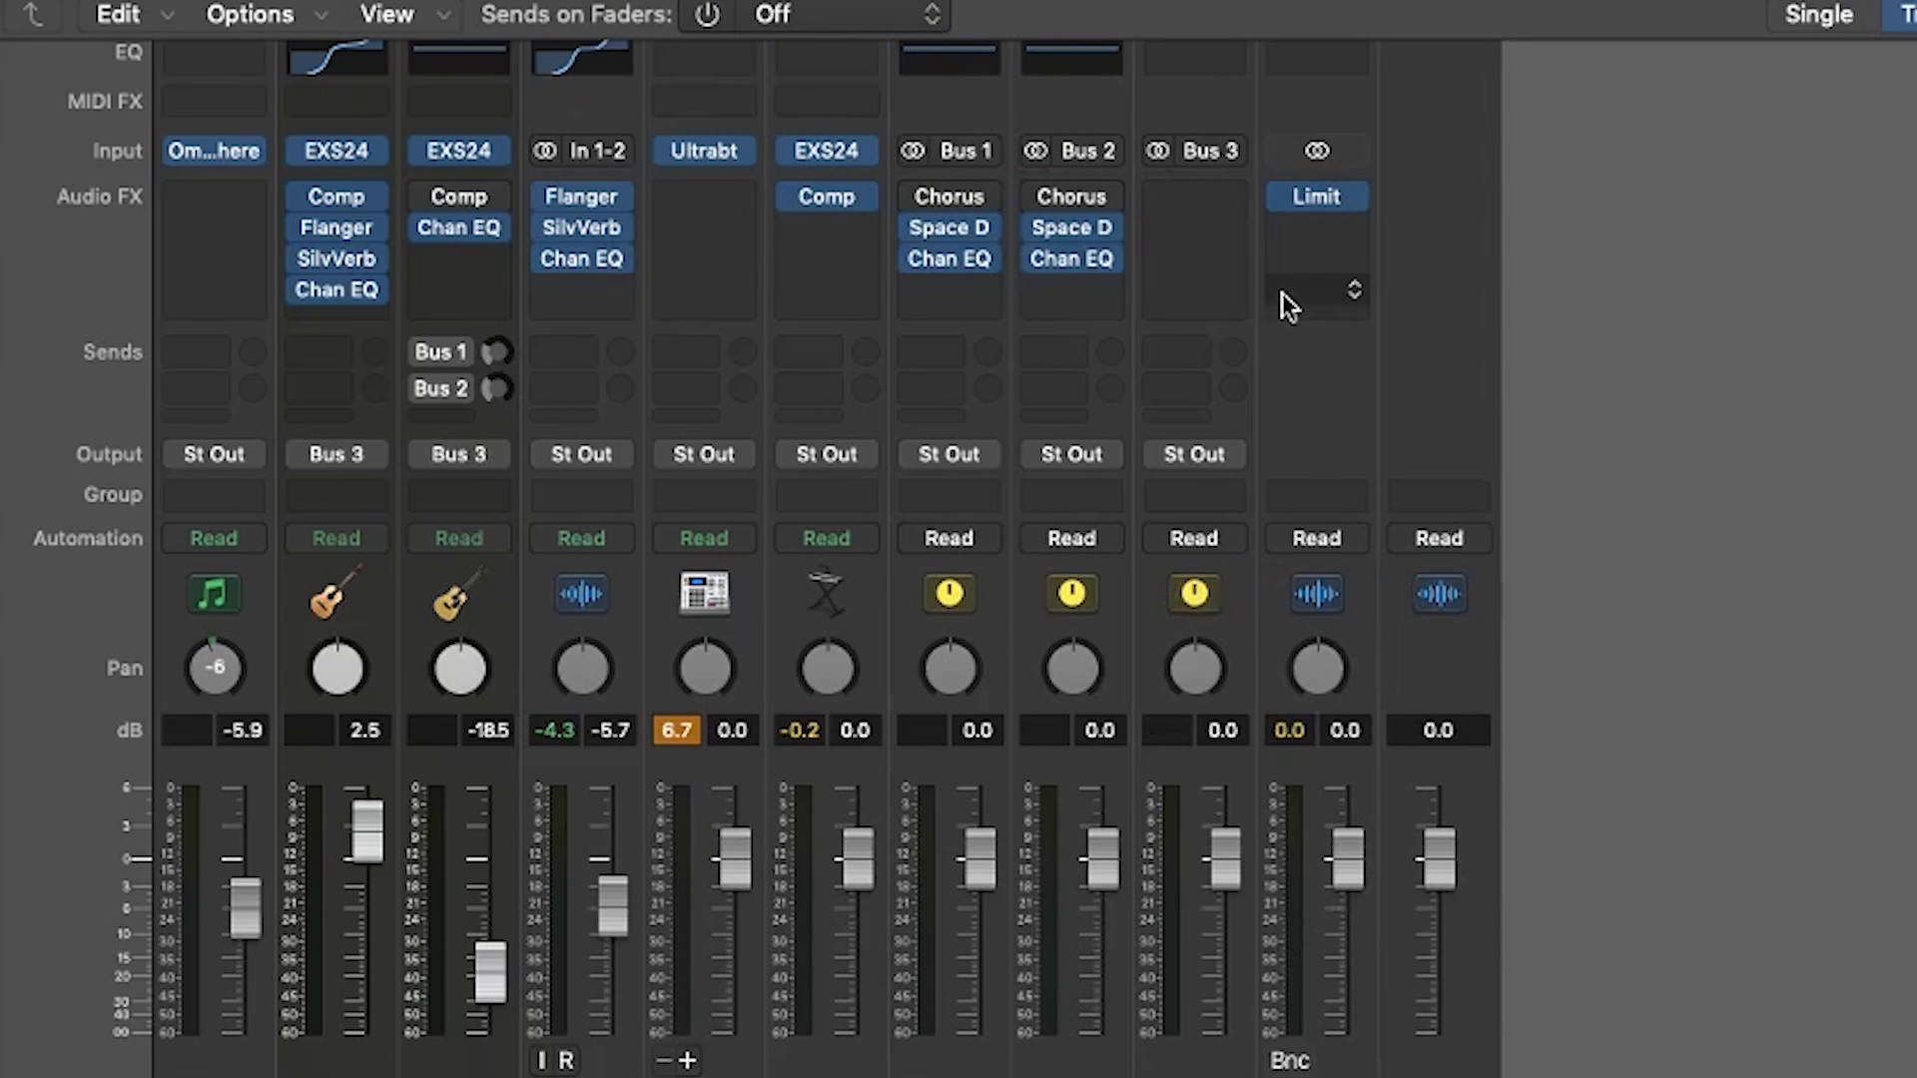
- Insert the Cableguys HalfTime plug-in on the Bus 3 aux channel
{"action": "left_click", "coordinate": [1228, 198]}
{"action": "mouse_move", "coordinate": [1327, 871]}
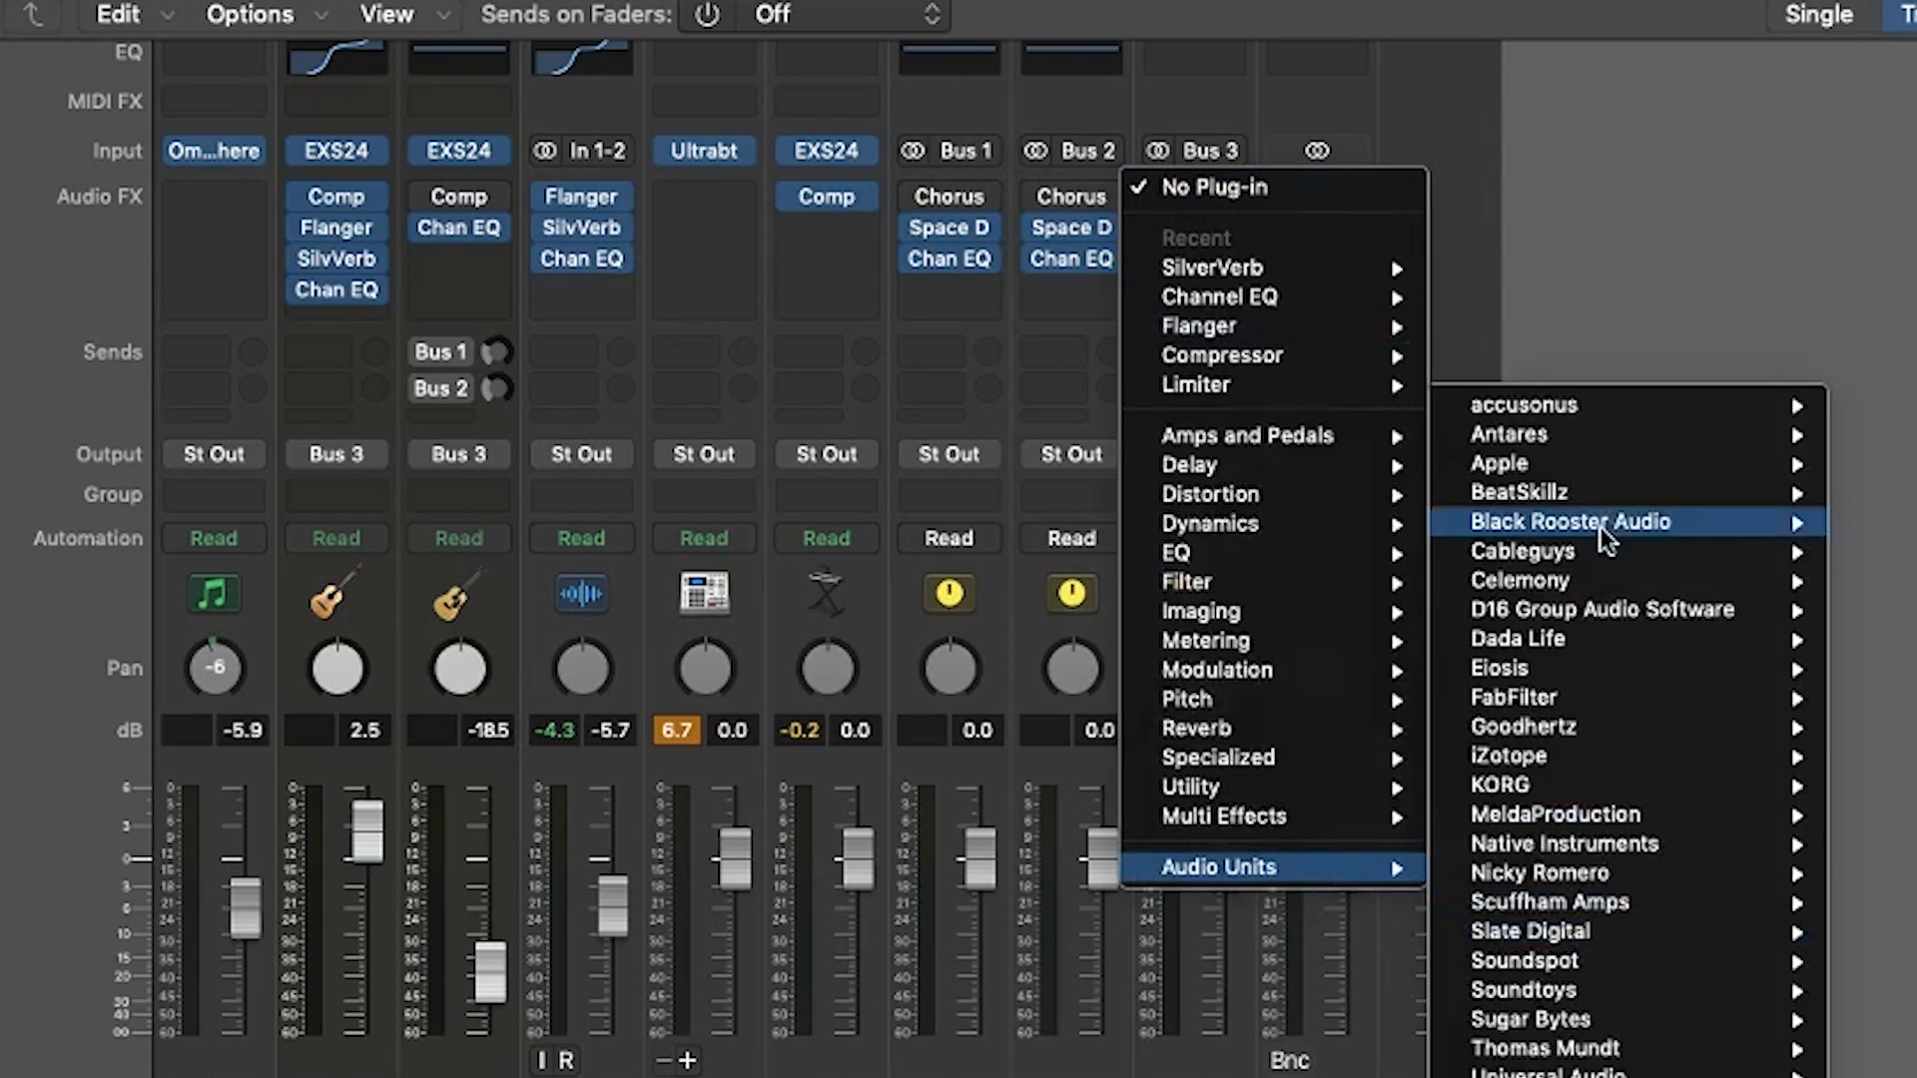
{"action": "mouse_move", "coordinate": [1663, 559]}
{"action": "left_click", "coordinate": [1913, 555]}
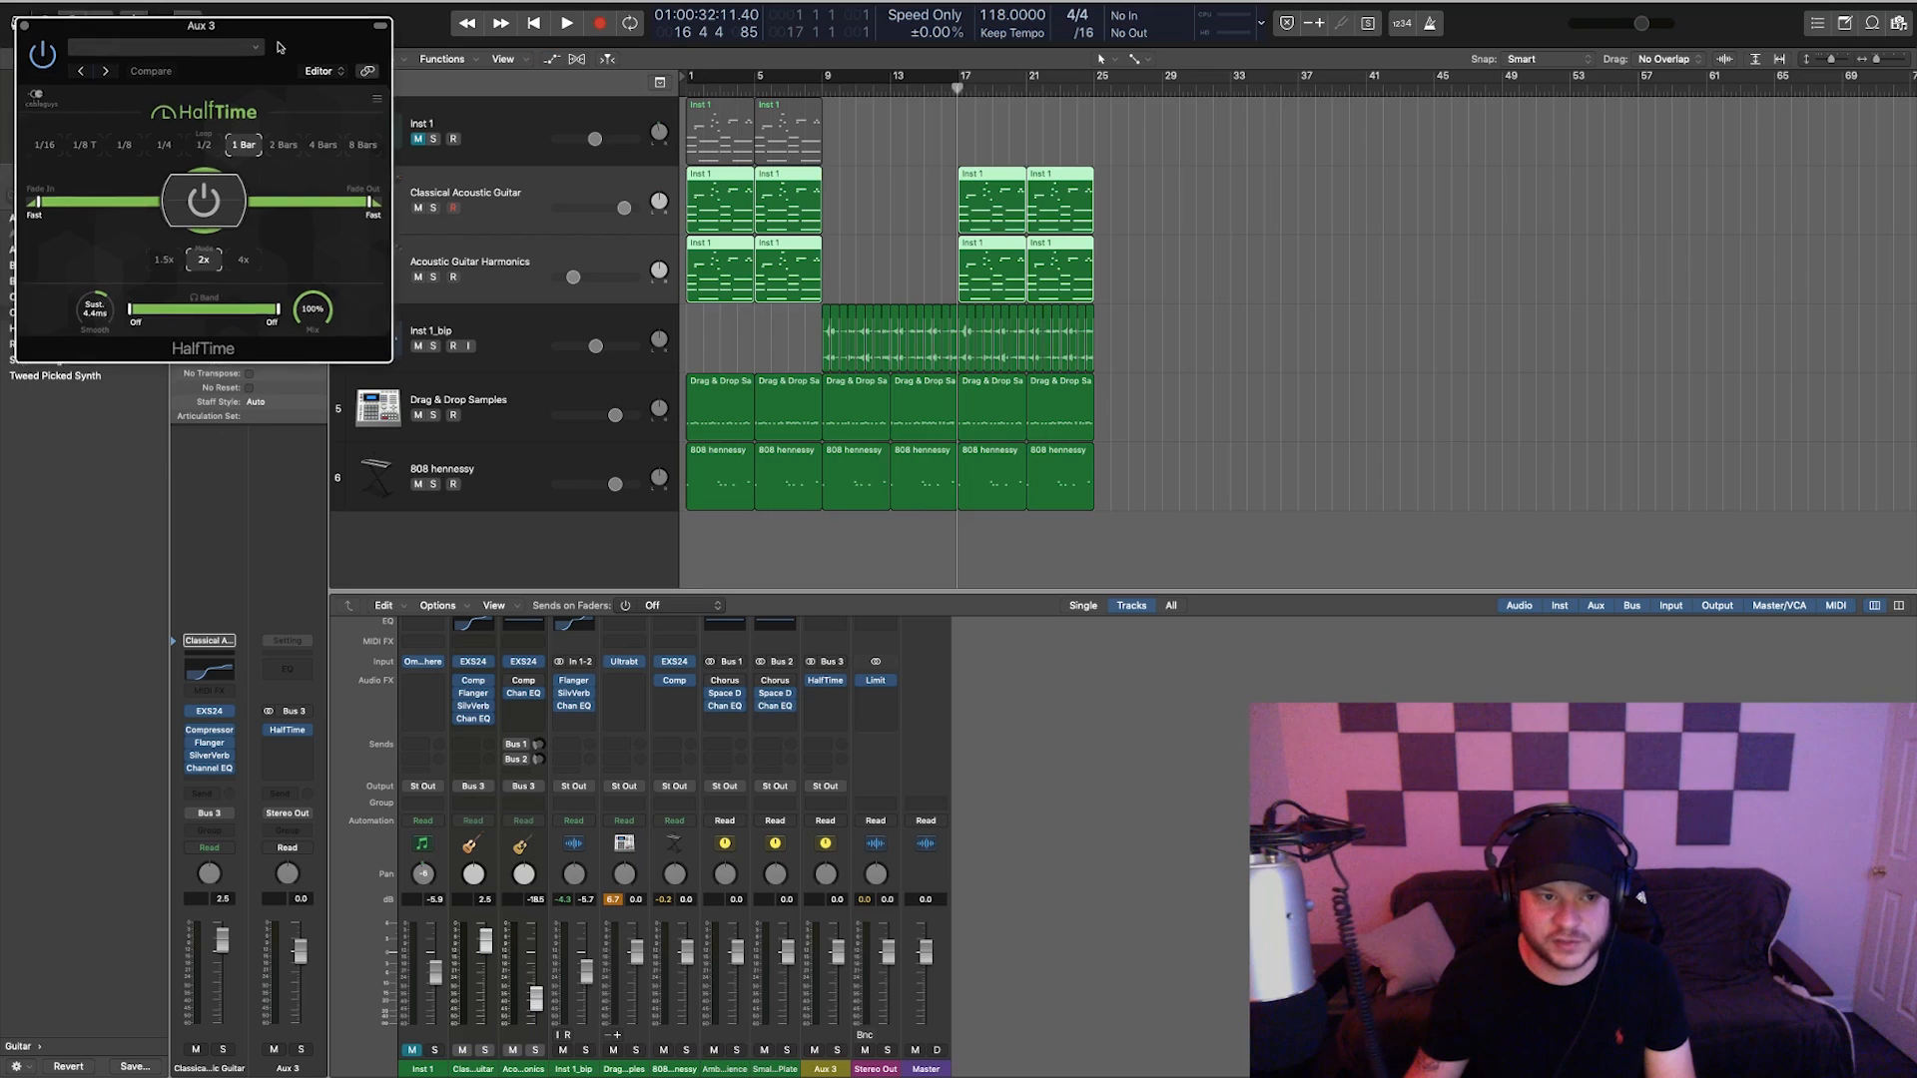
- Set HalfTime to a 1/4 loop with Mix at 50%, and play the section cycled from bar 17 to 25
{"action": "left_click_drag", "start_coordinate": [278, 46], "coordinate": [567, 284]}
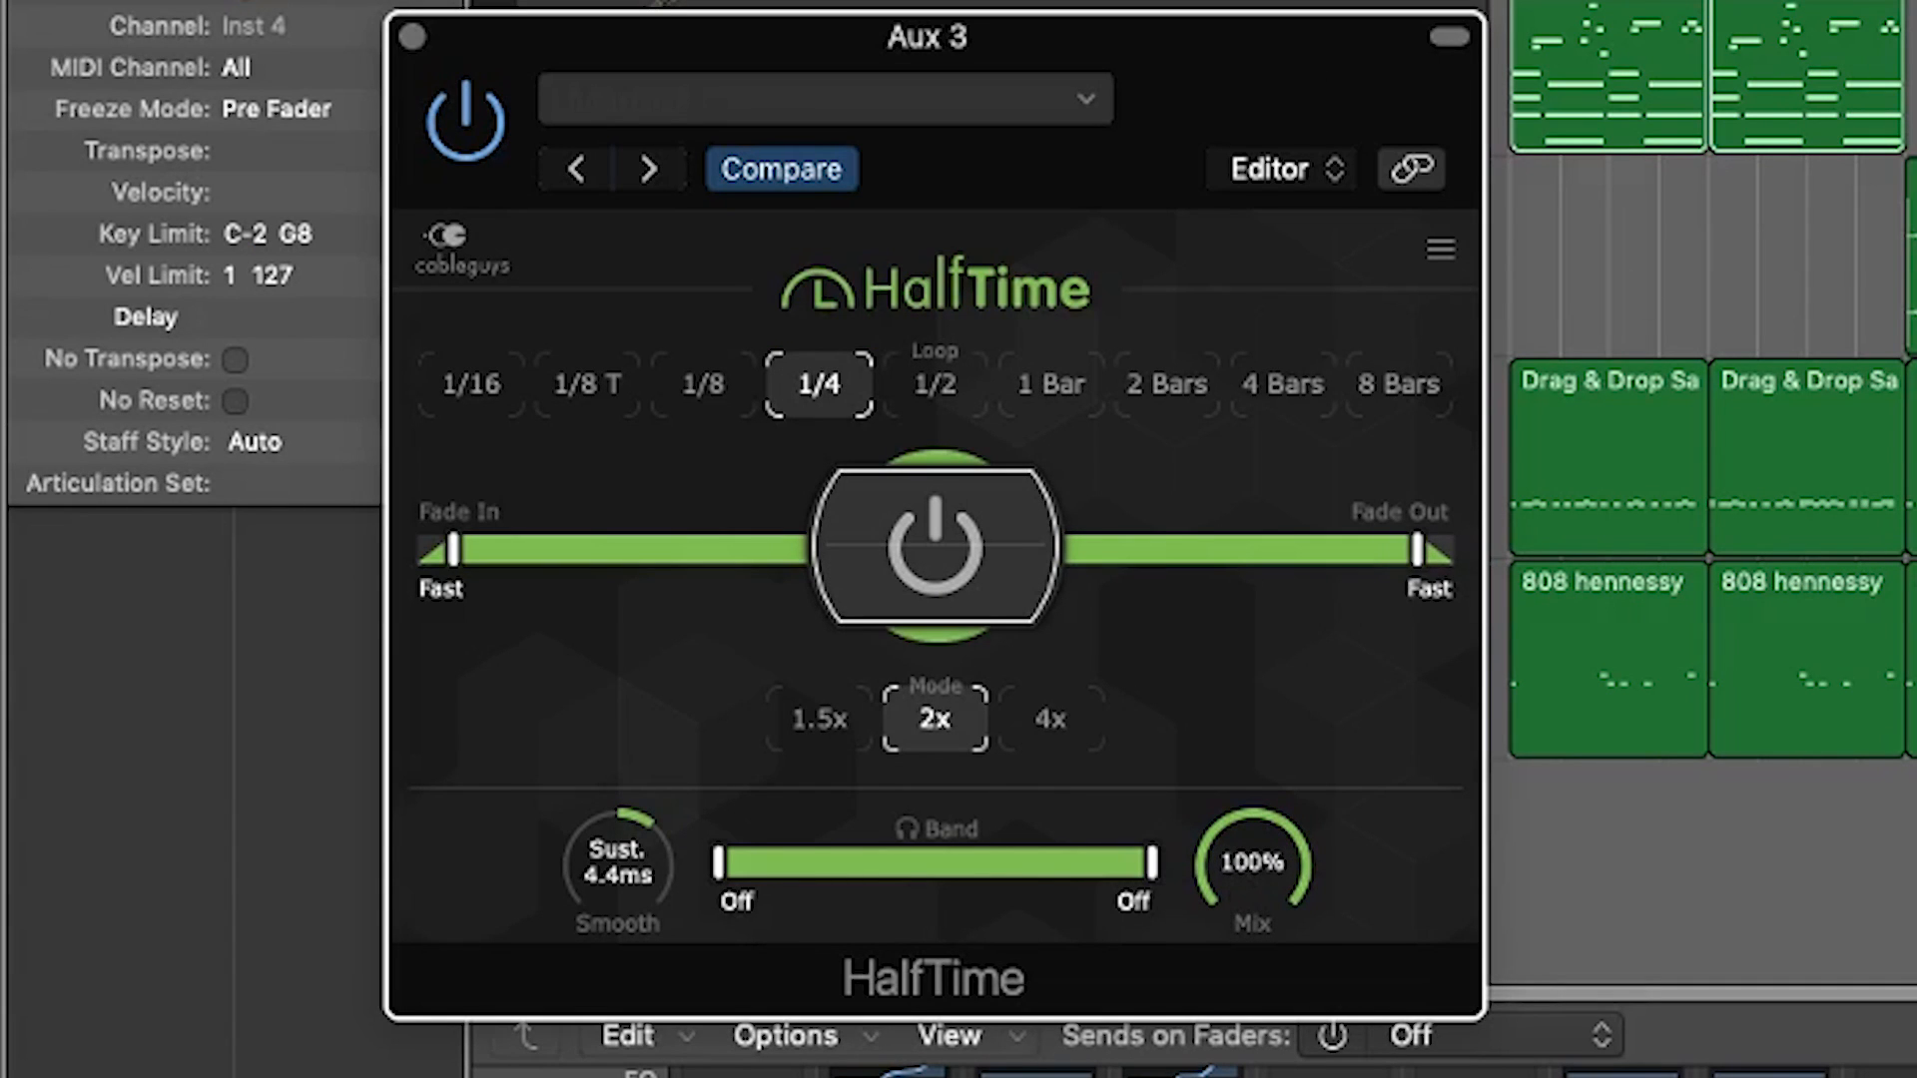
{"action": "left_click_drag", "start_coordinate": [1245, 827], "coordinate": [1245, 900]}
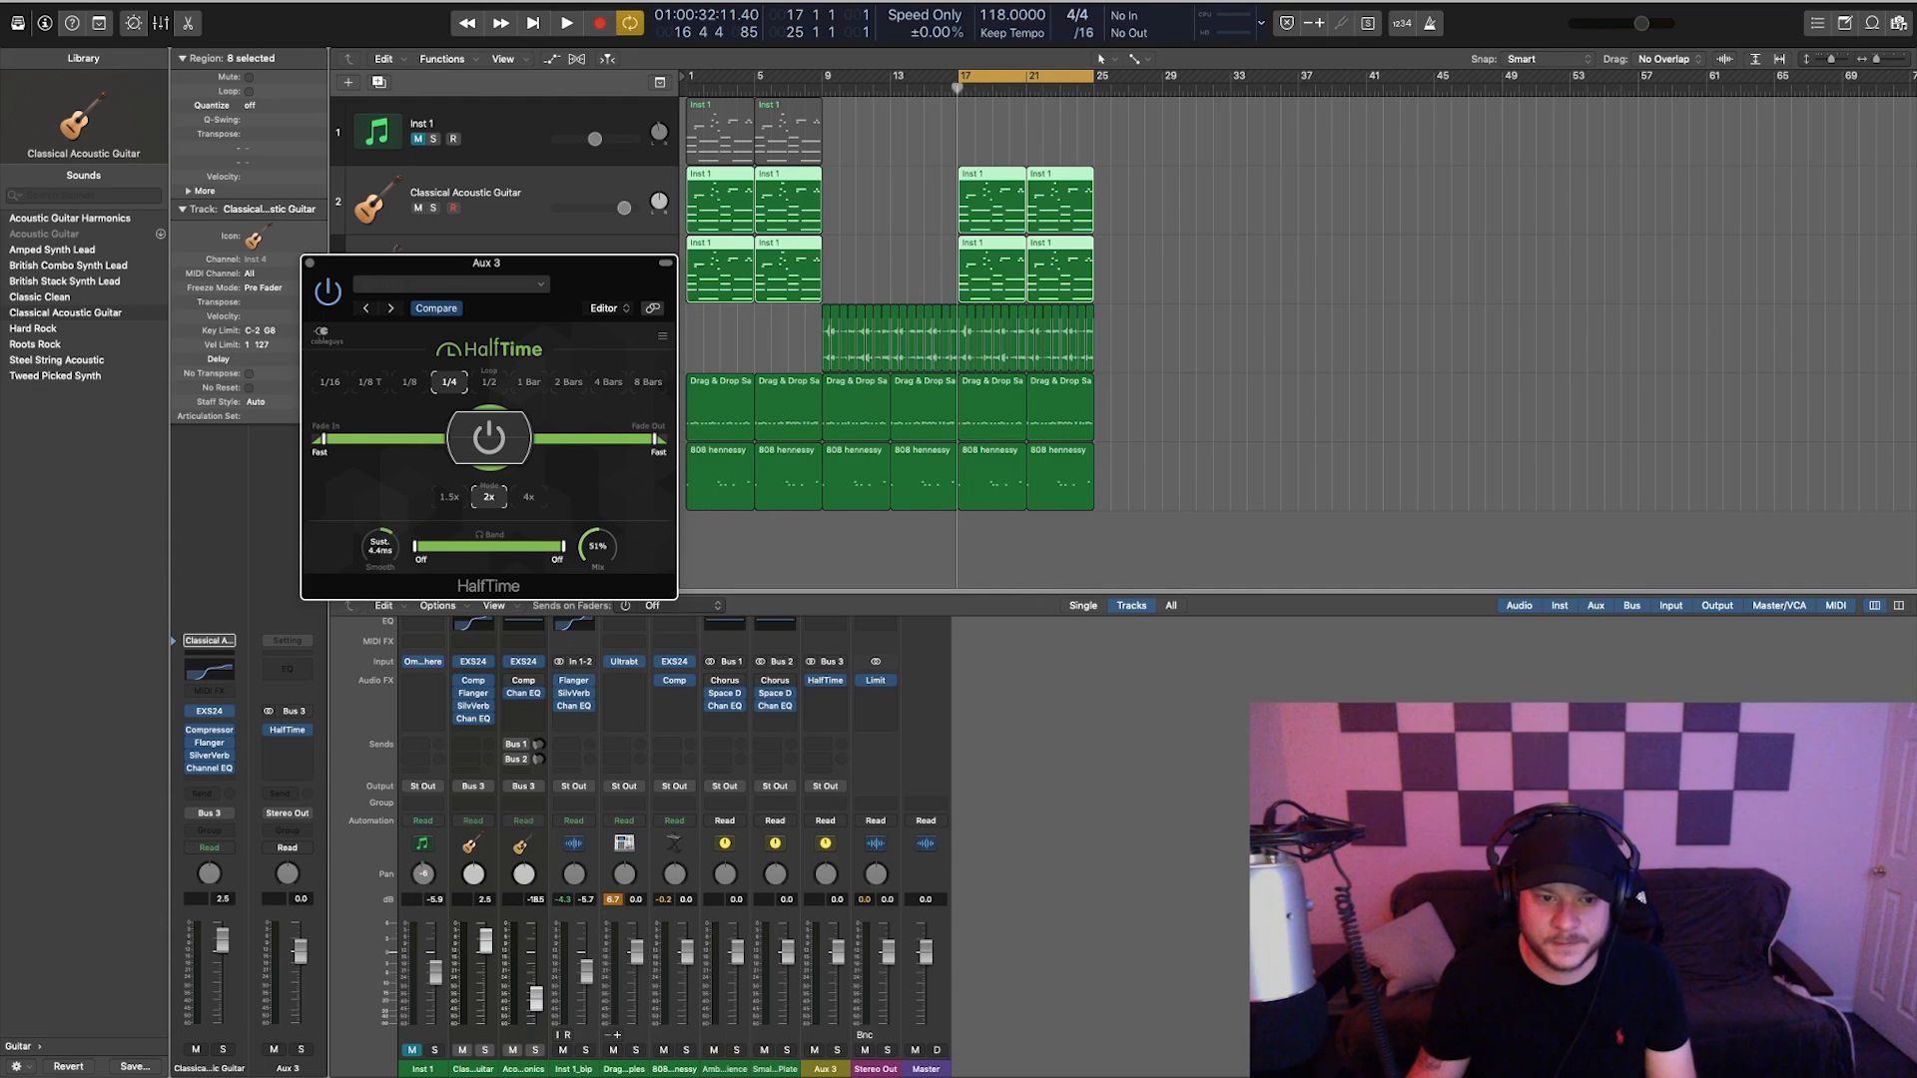
{"action": "key", "text": "space"}
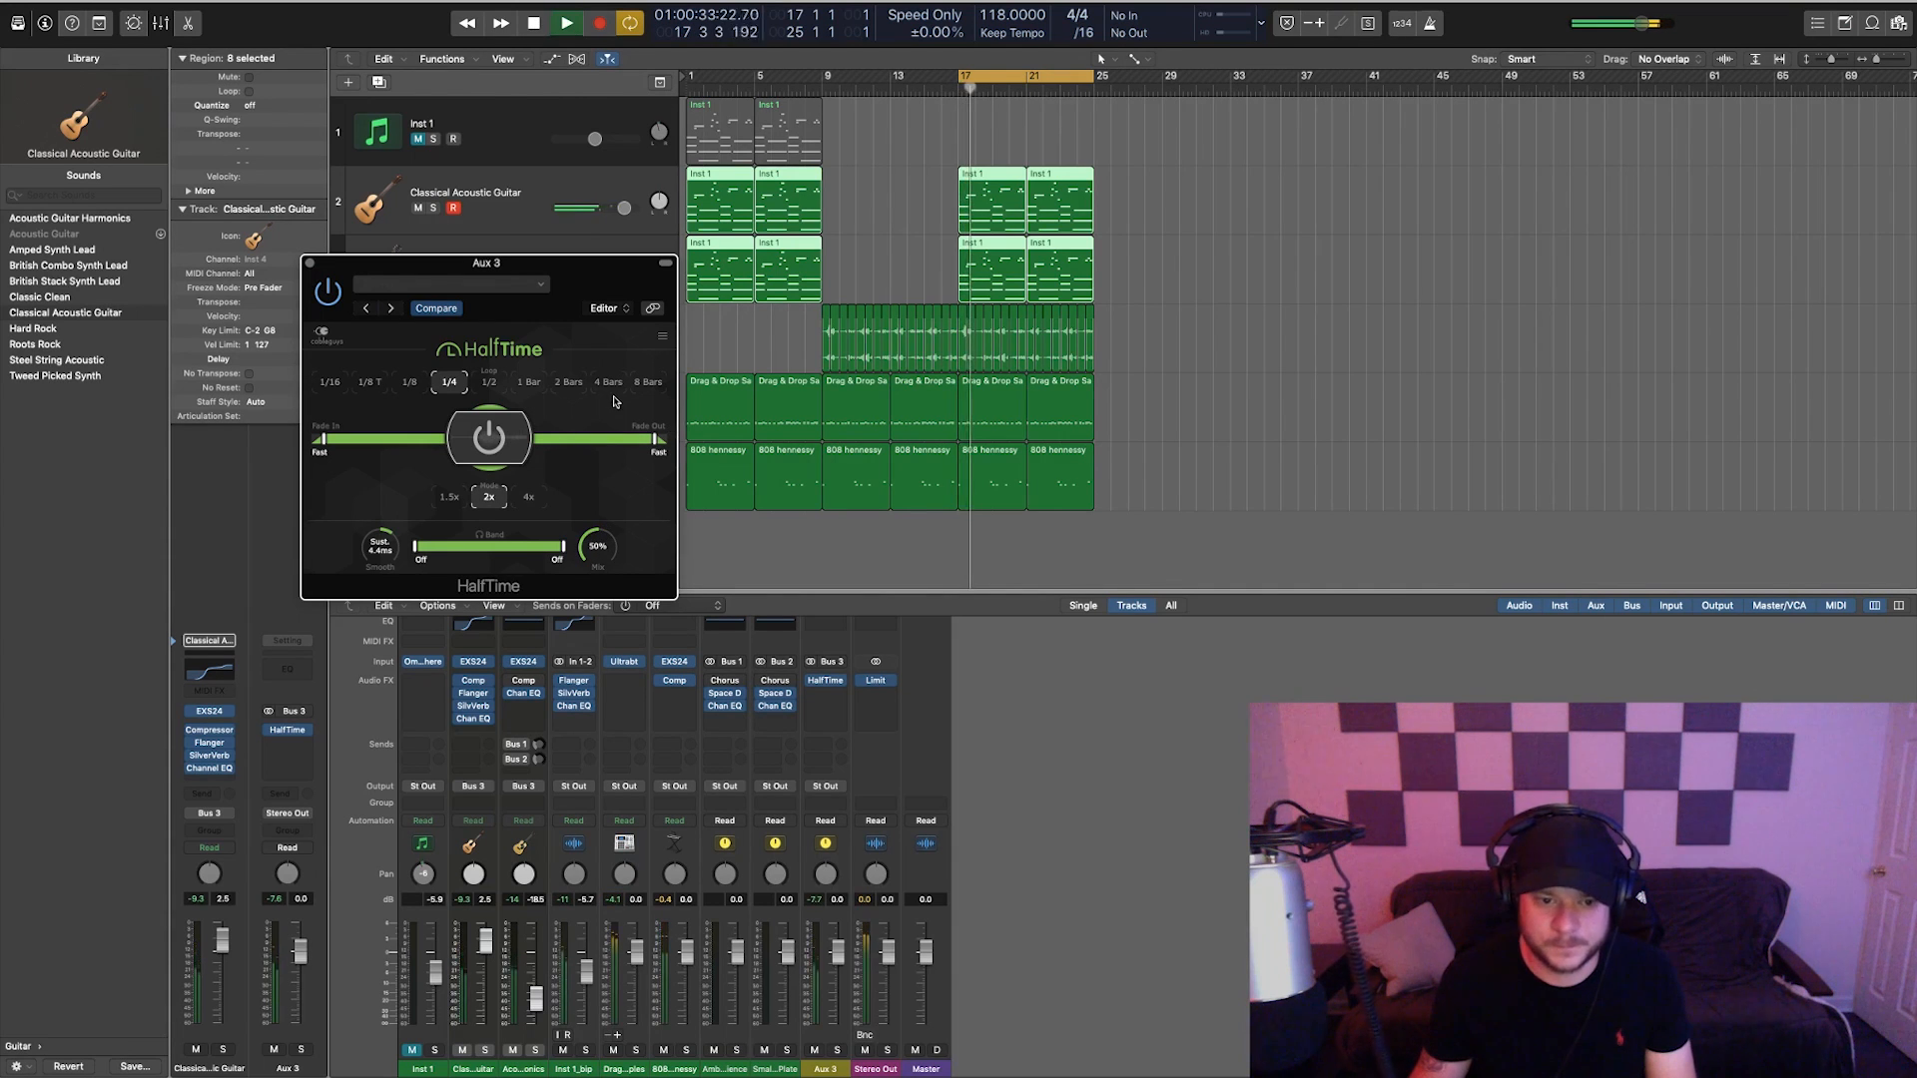
- Insert a stereo Channel EQ on Aux 3 after HalfTime and enable a low cut at about 405 Hz
{"action": "left_click", "coordinate": [831, 694]}
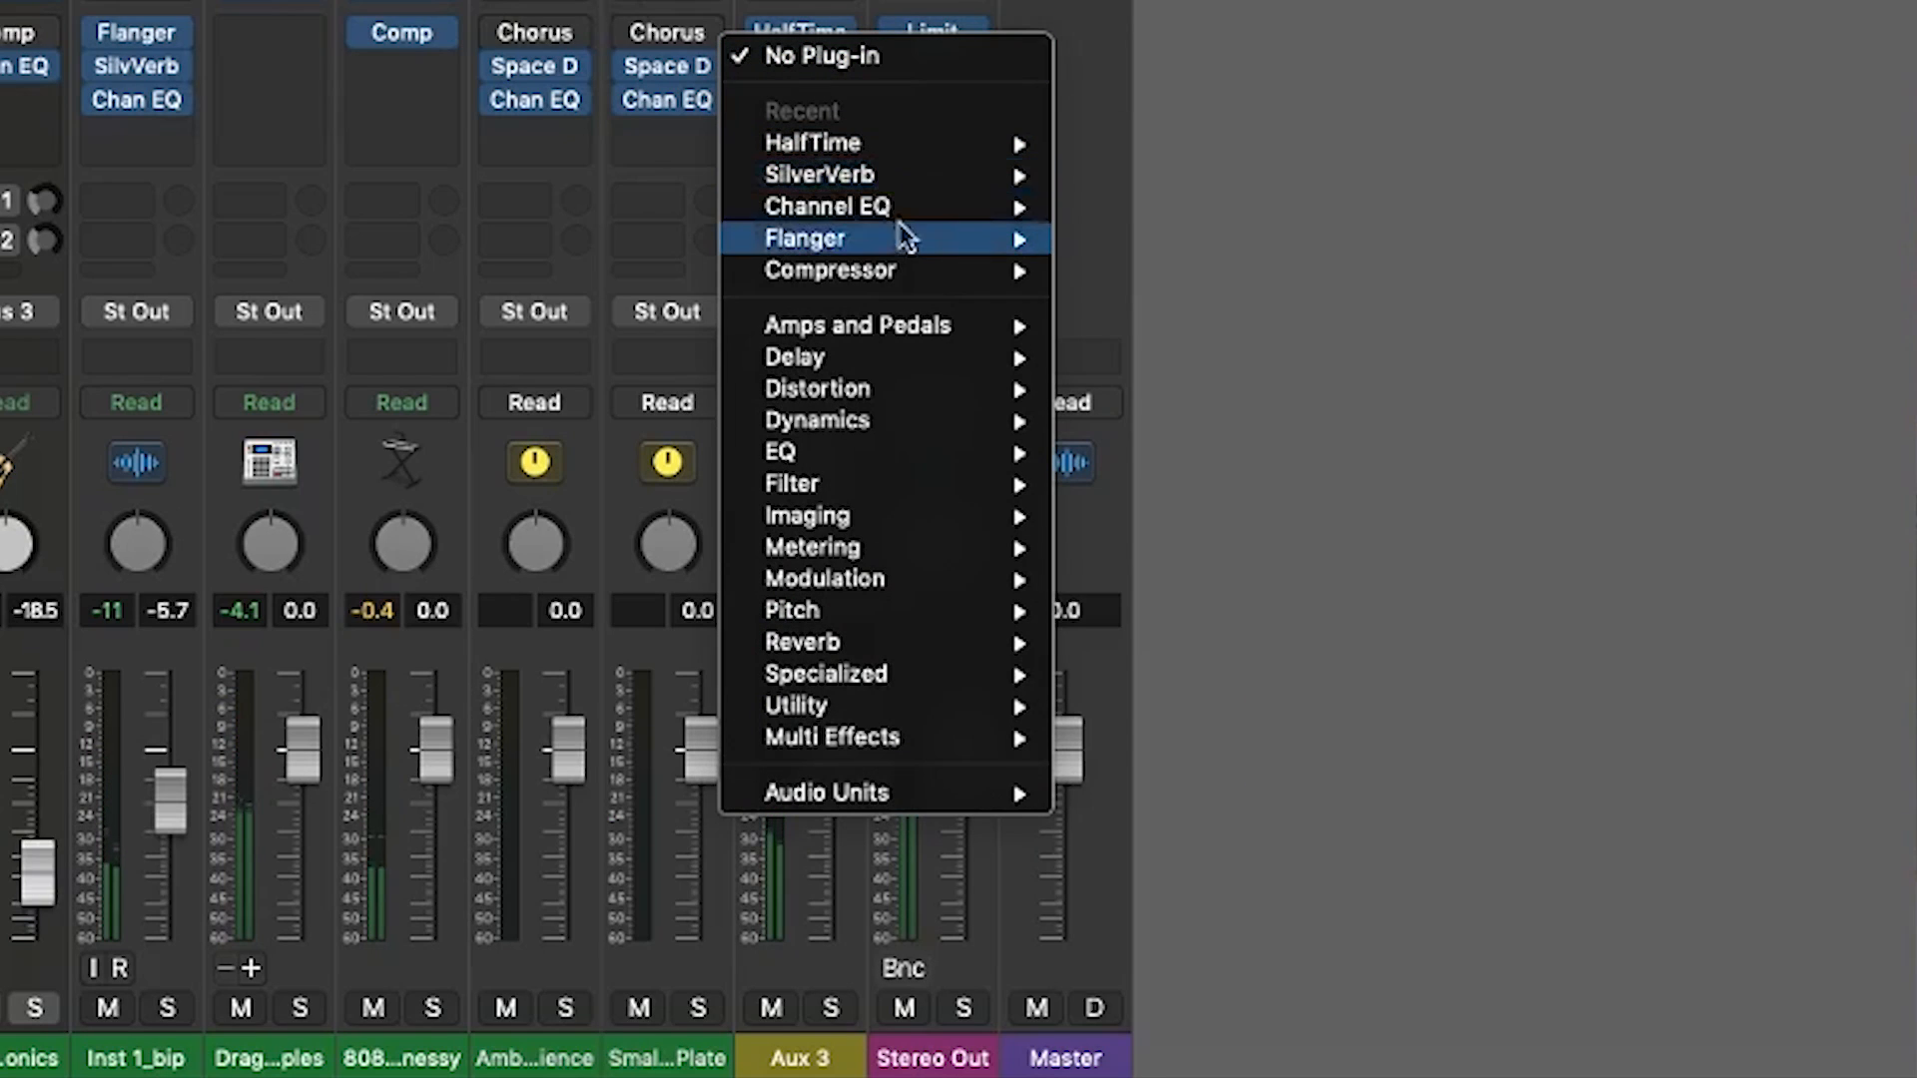
{"action": "mouse_move", "coordinate": [865, 746]}
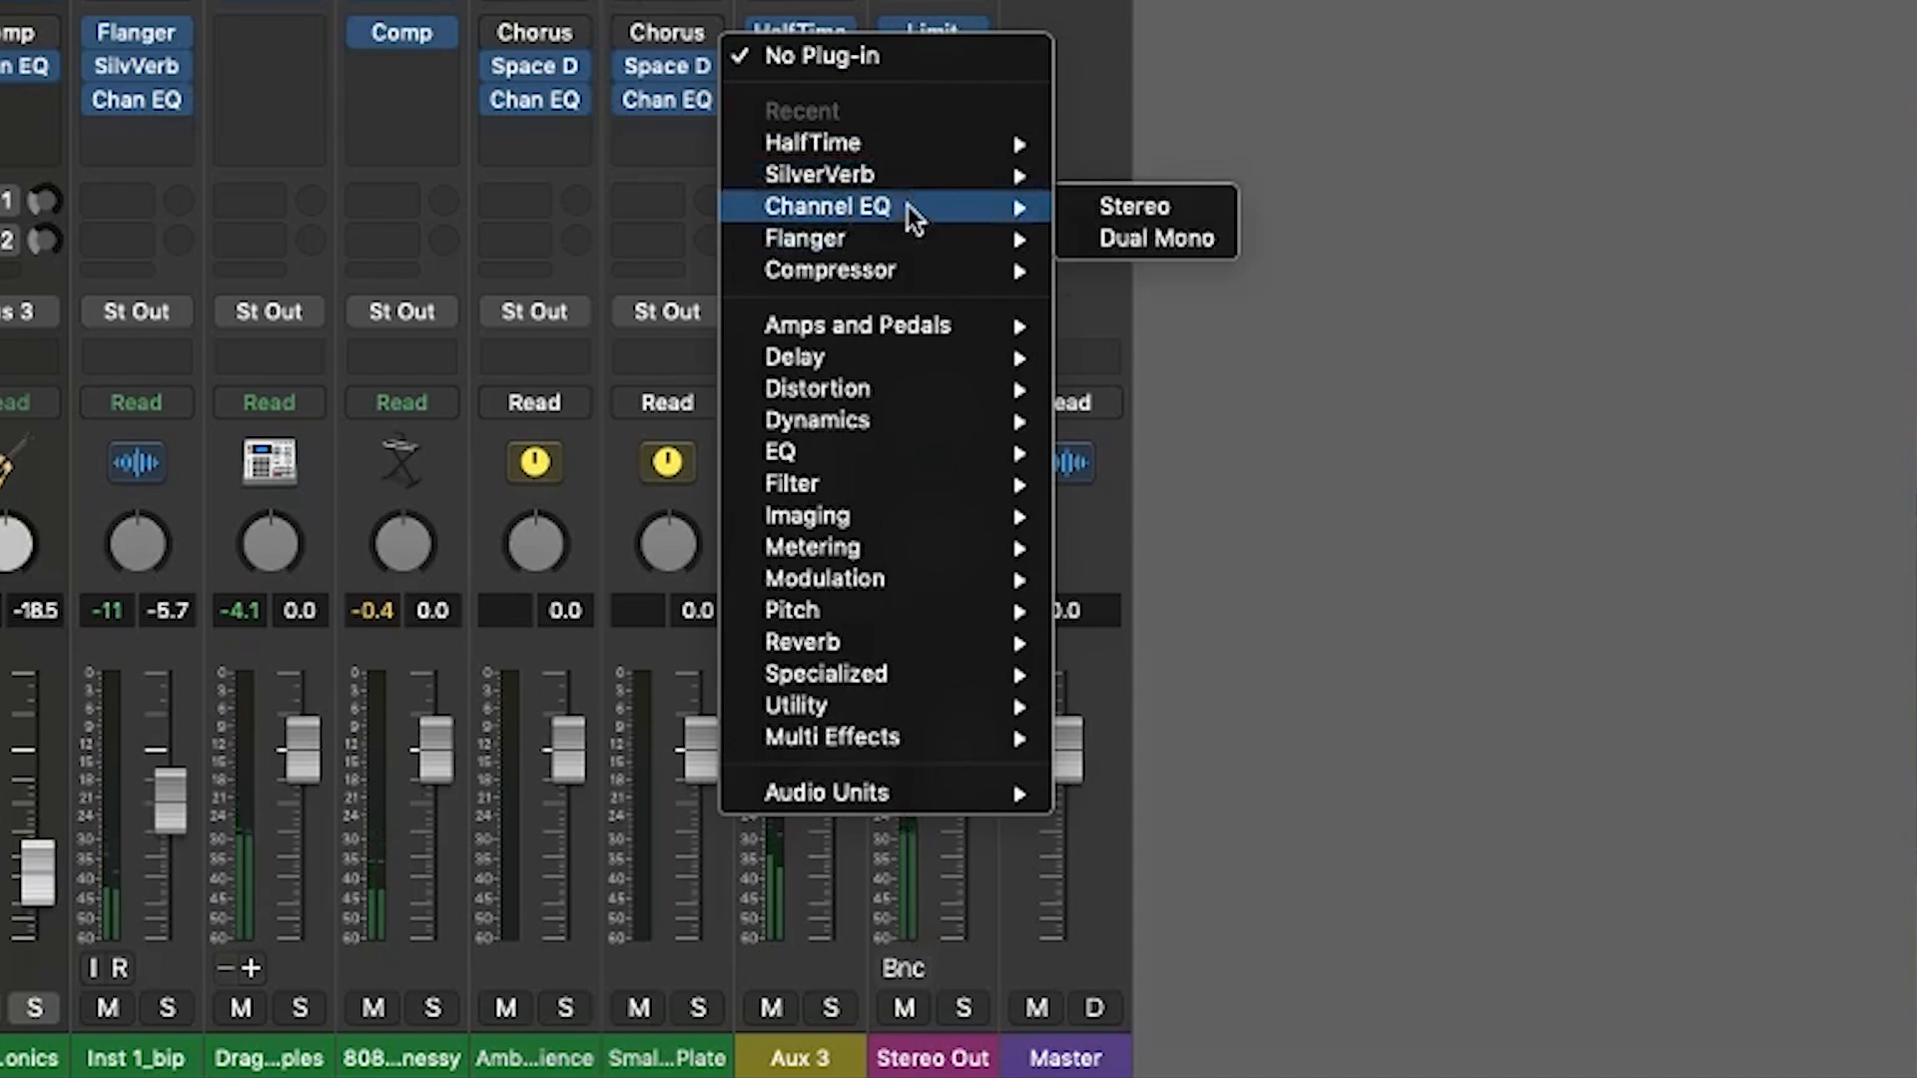
{"action": "left_click", "coordinate": [1154, 205]}
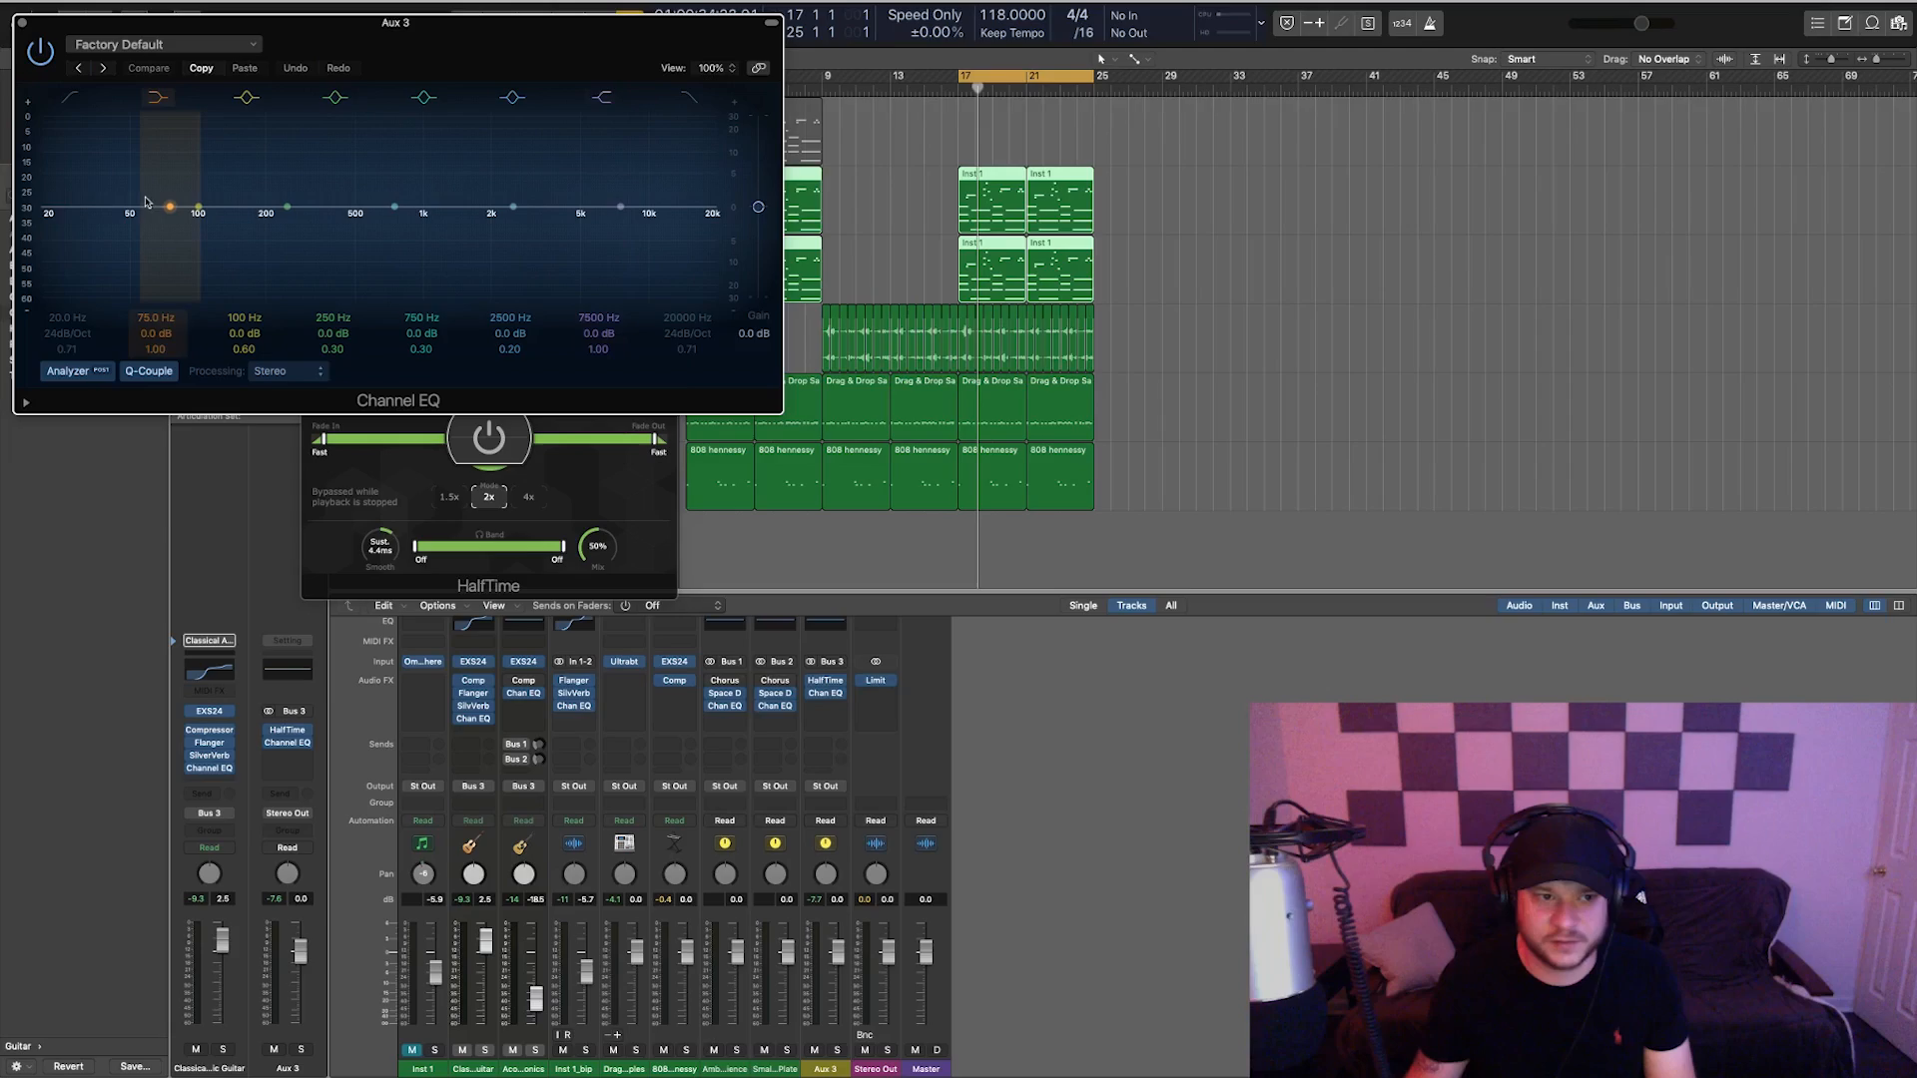
{"action": "left_click", "coordinate": [71, 103]}
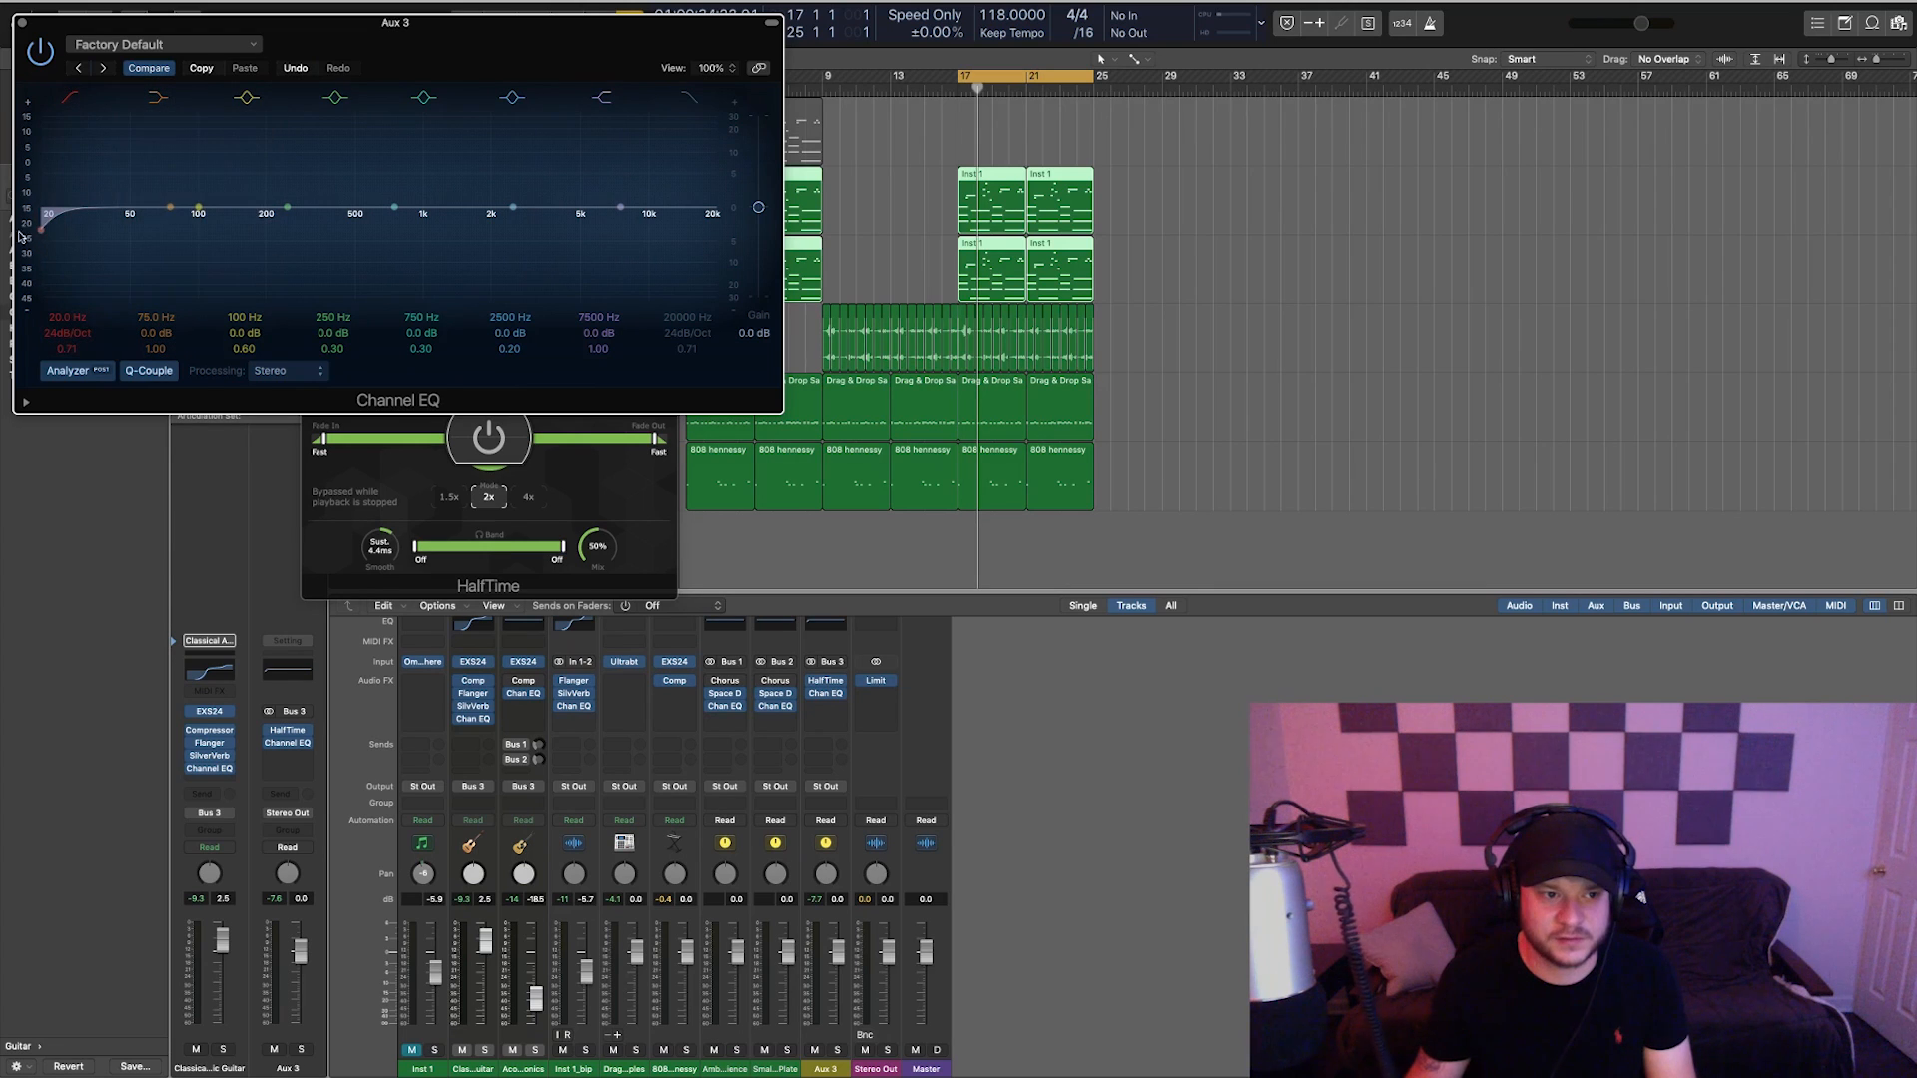
{"action": "left_click_drag", "start_coordinate": [20, 236], "coordinate": [373, 243]}
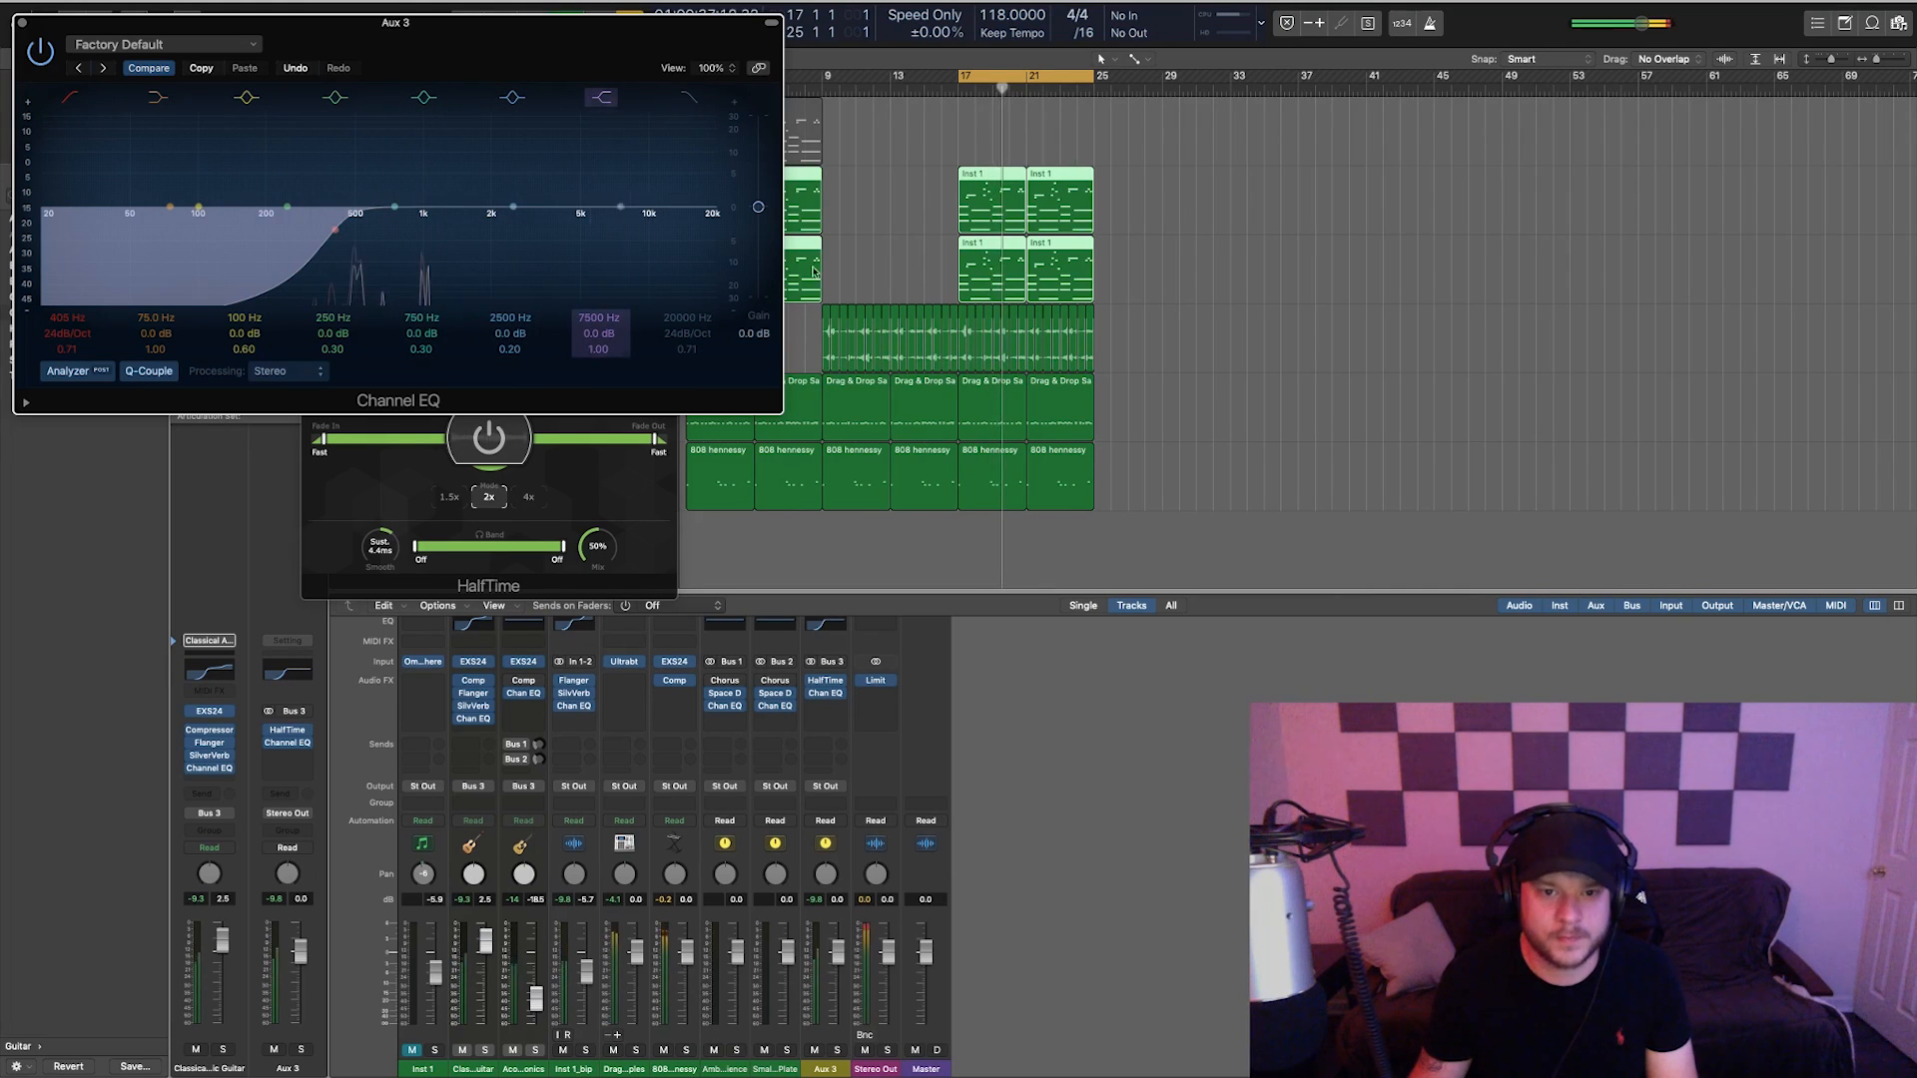
- Delete the reversed Inst 1_bip audio from bar 17 to bar 25
{"action": "left_click", "coordinate": [965, 338]}
{"action": "key", "text": "Delete"}
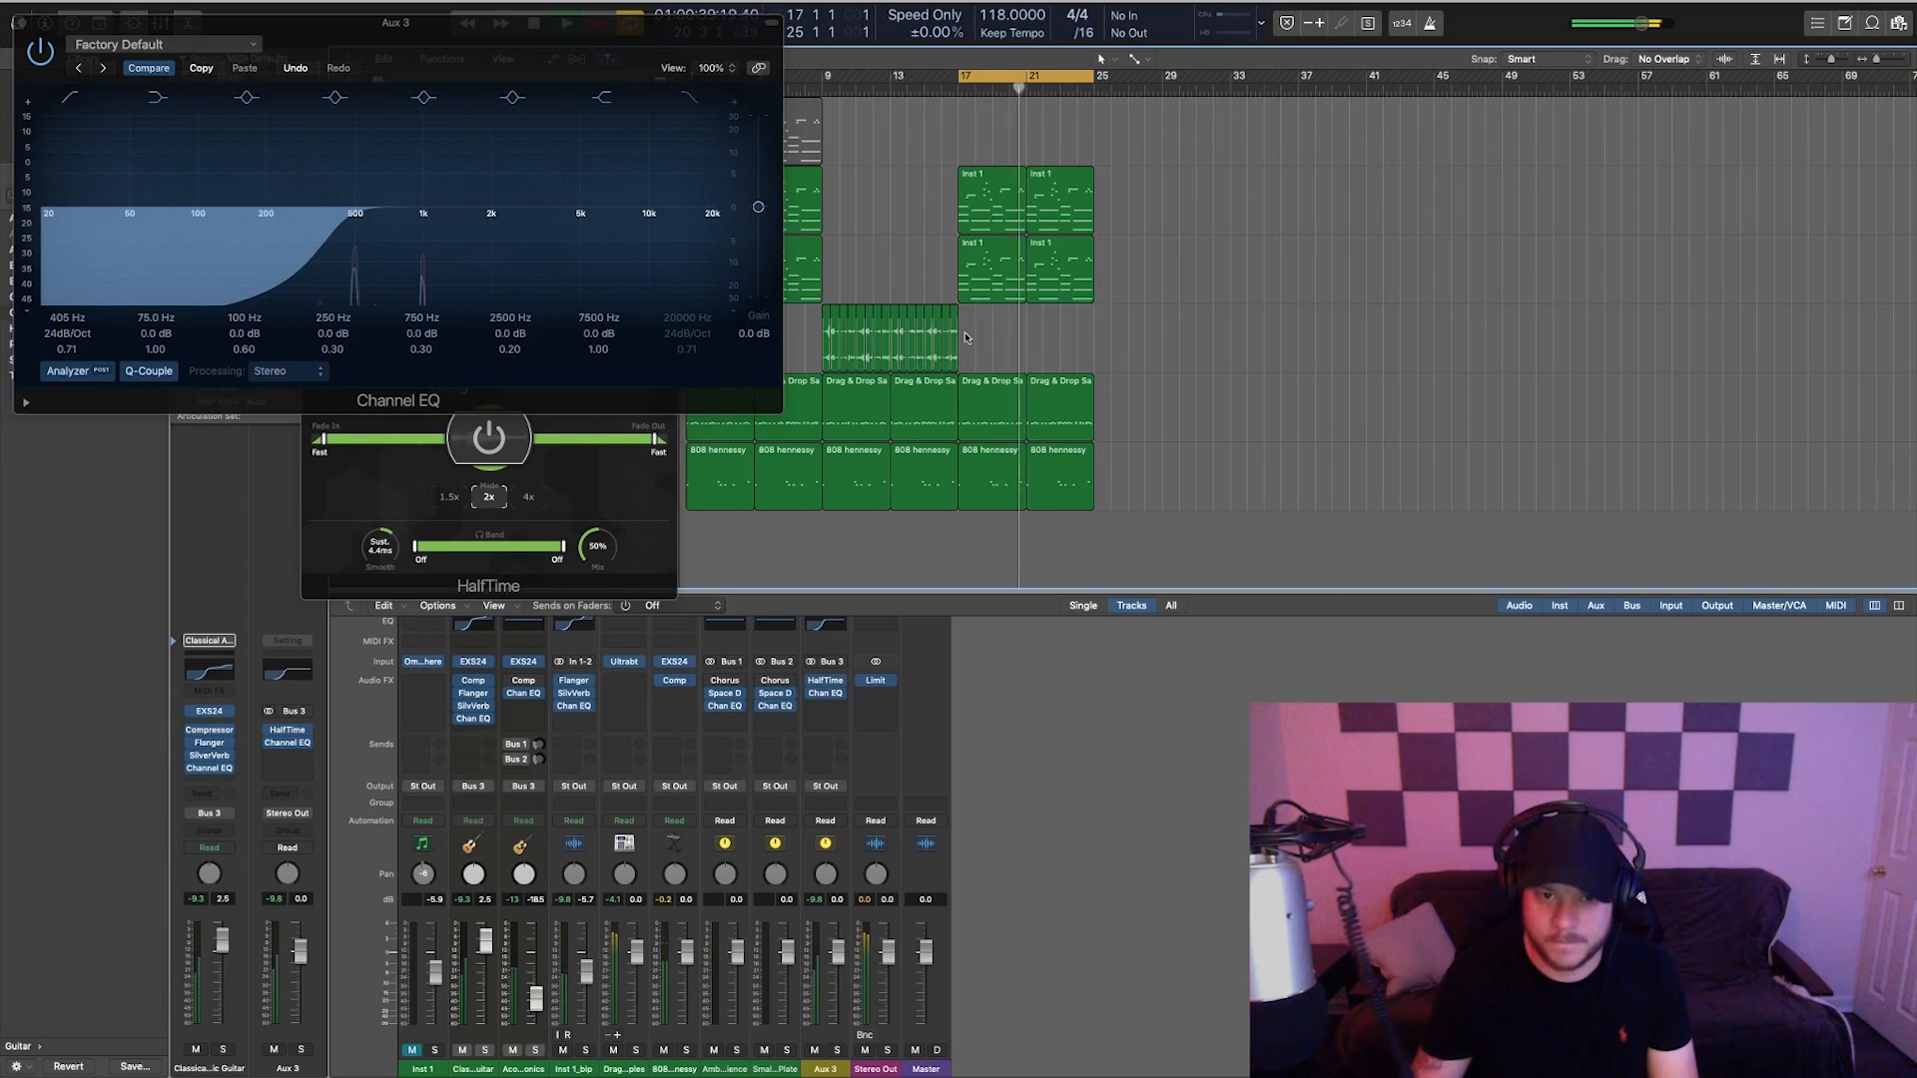
- Boost the Aux 3 EQ by 4 dB around 2600 Hz and its high shelf by 10 dB at about 6700 Hz, and close it
{"action": "left_click_drag", "start_coordinate": [514, 213], "coordinate": [516, 178]}
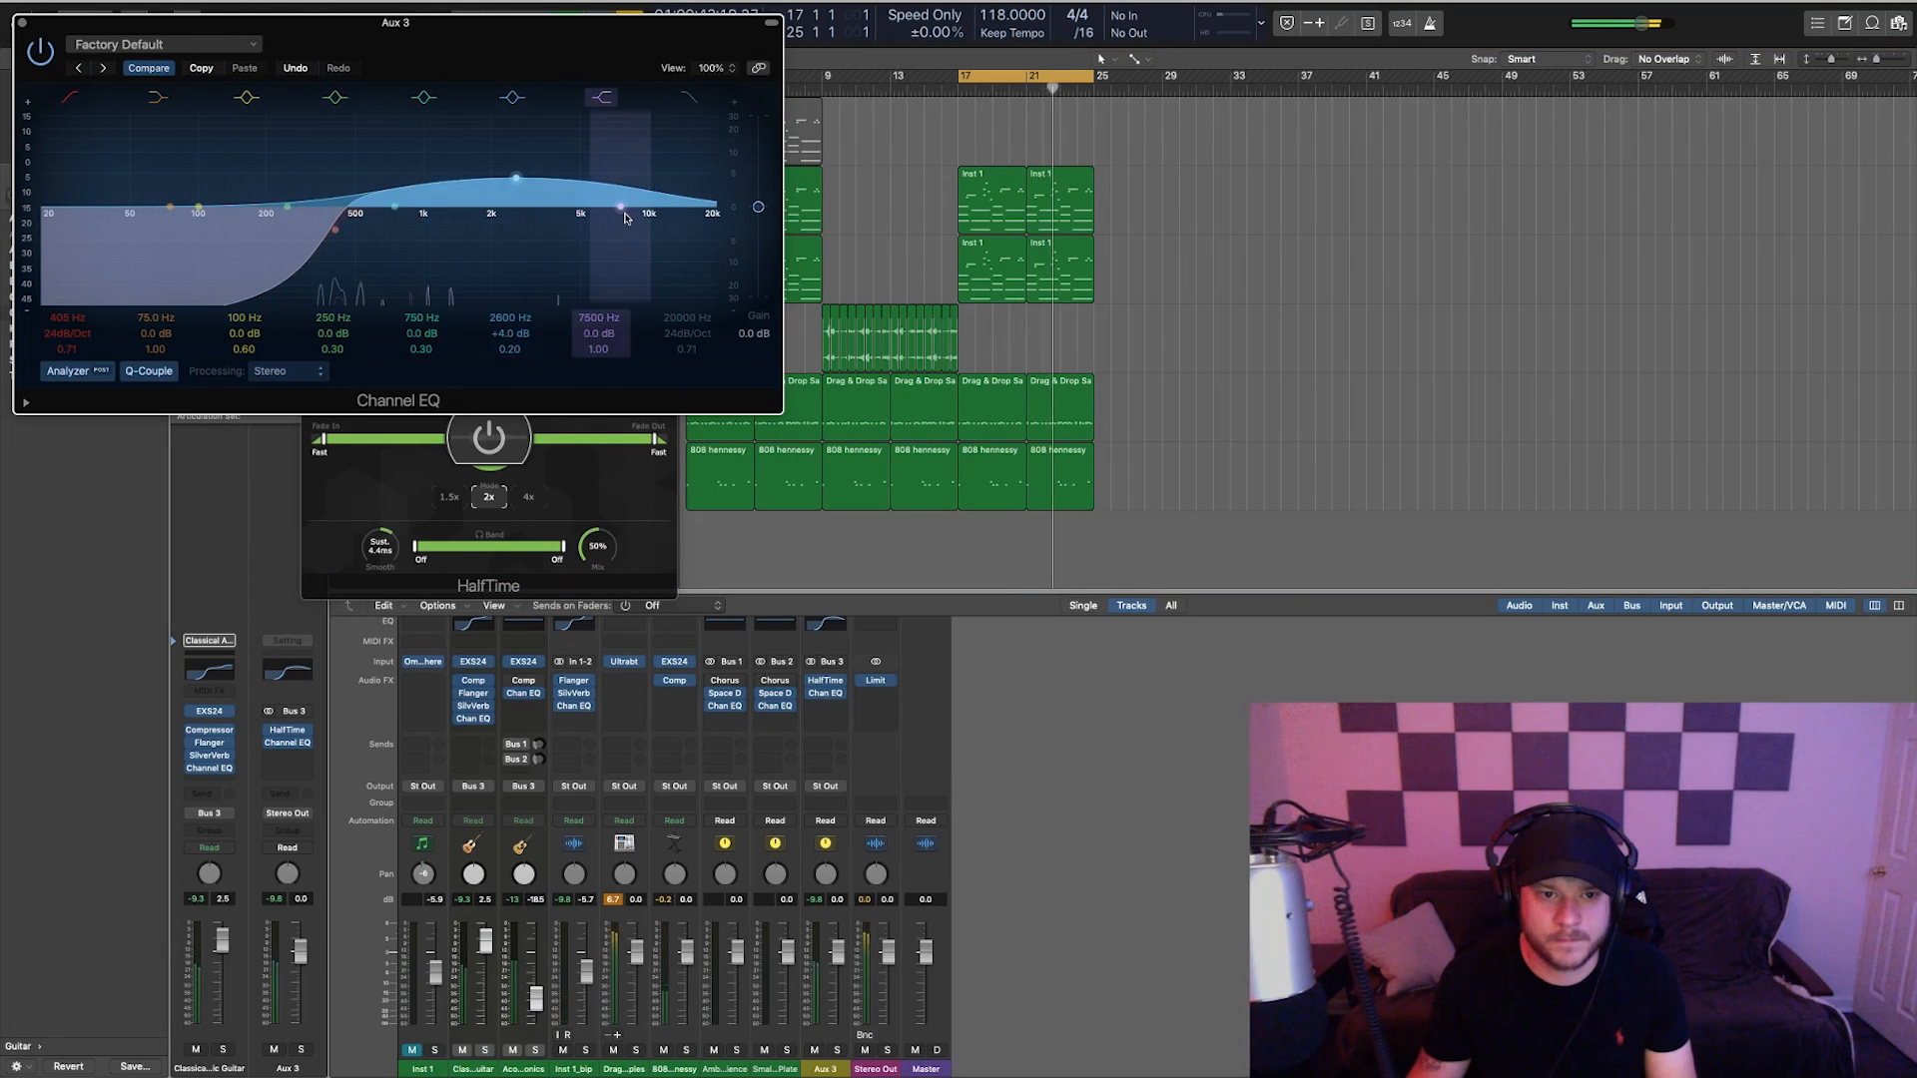
{"action": "left_click_drag", "start_coordinate": [619, 206], "coordinate": [613, 172]}
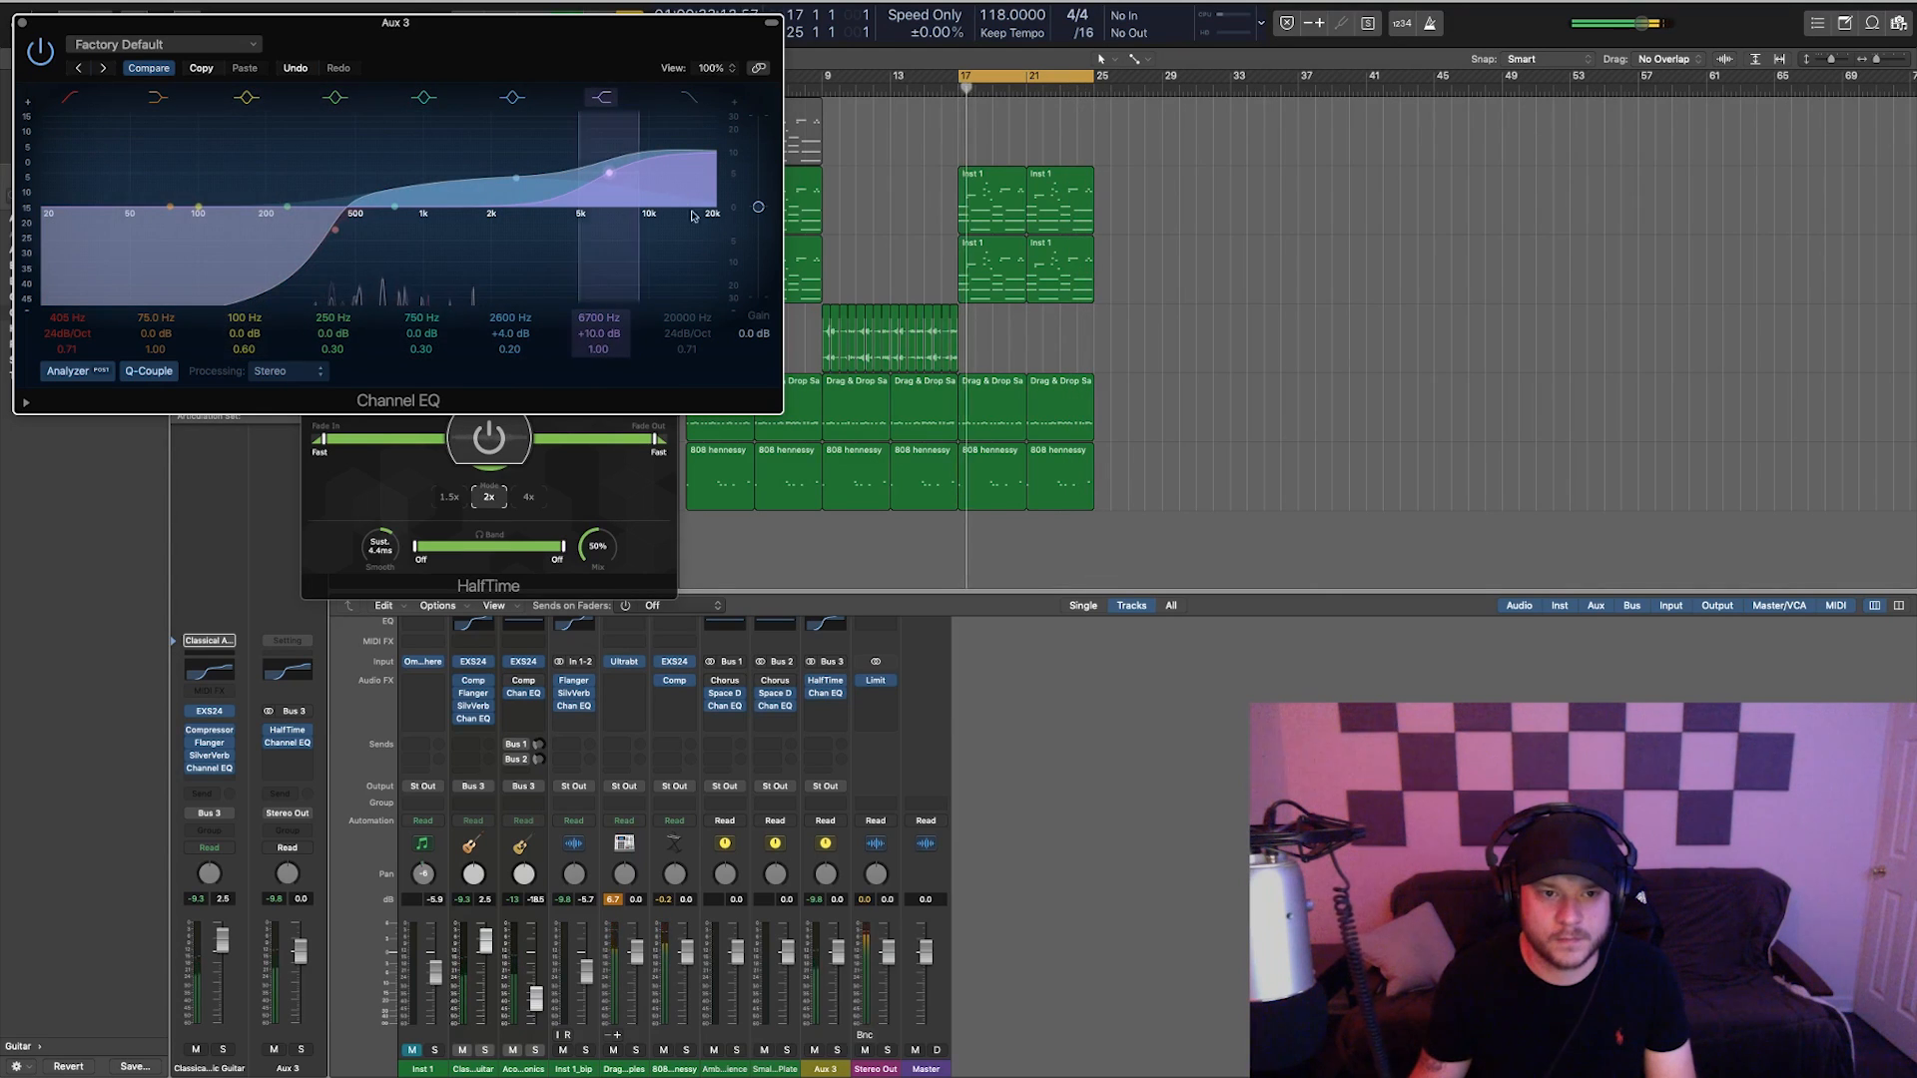
{"action": "left_click", "coordinate": [22, 22]}
- Set HalfTime to a 1/2 loop with Mix at 100% and audition the section
{"action": "key", "text": "space"}
{"action": "left_click", "coordinate": [934, 397]}
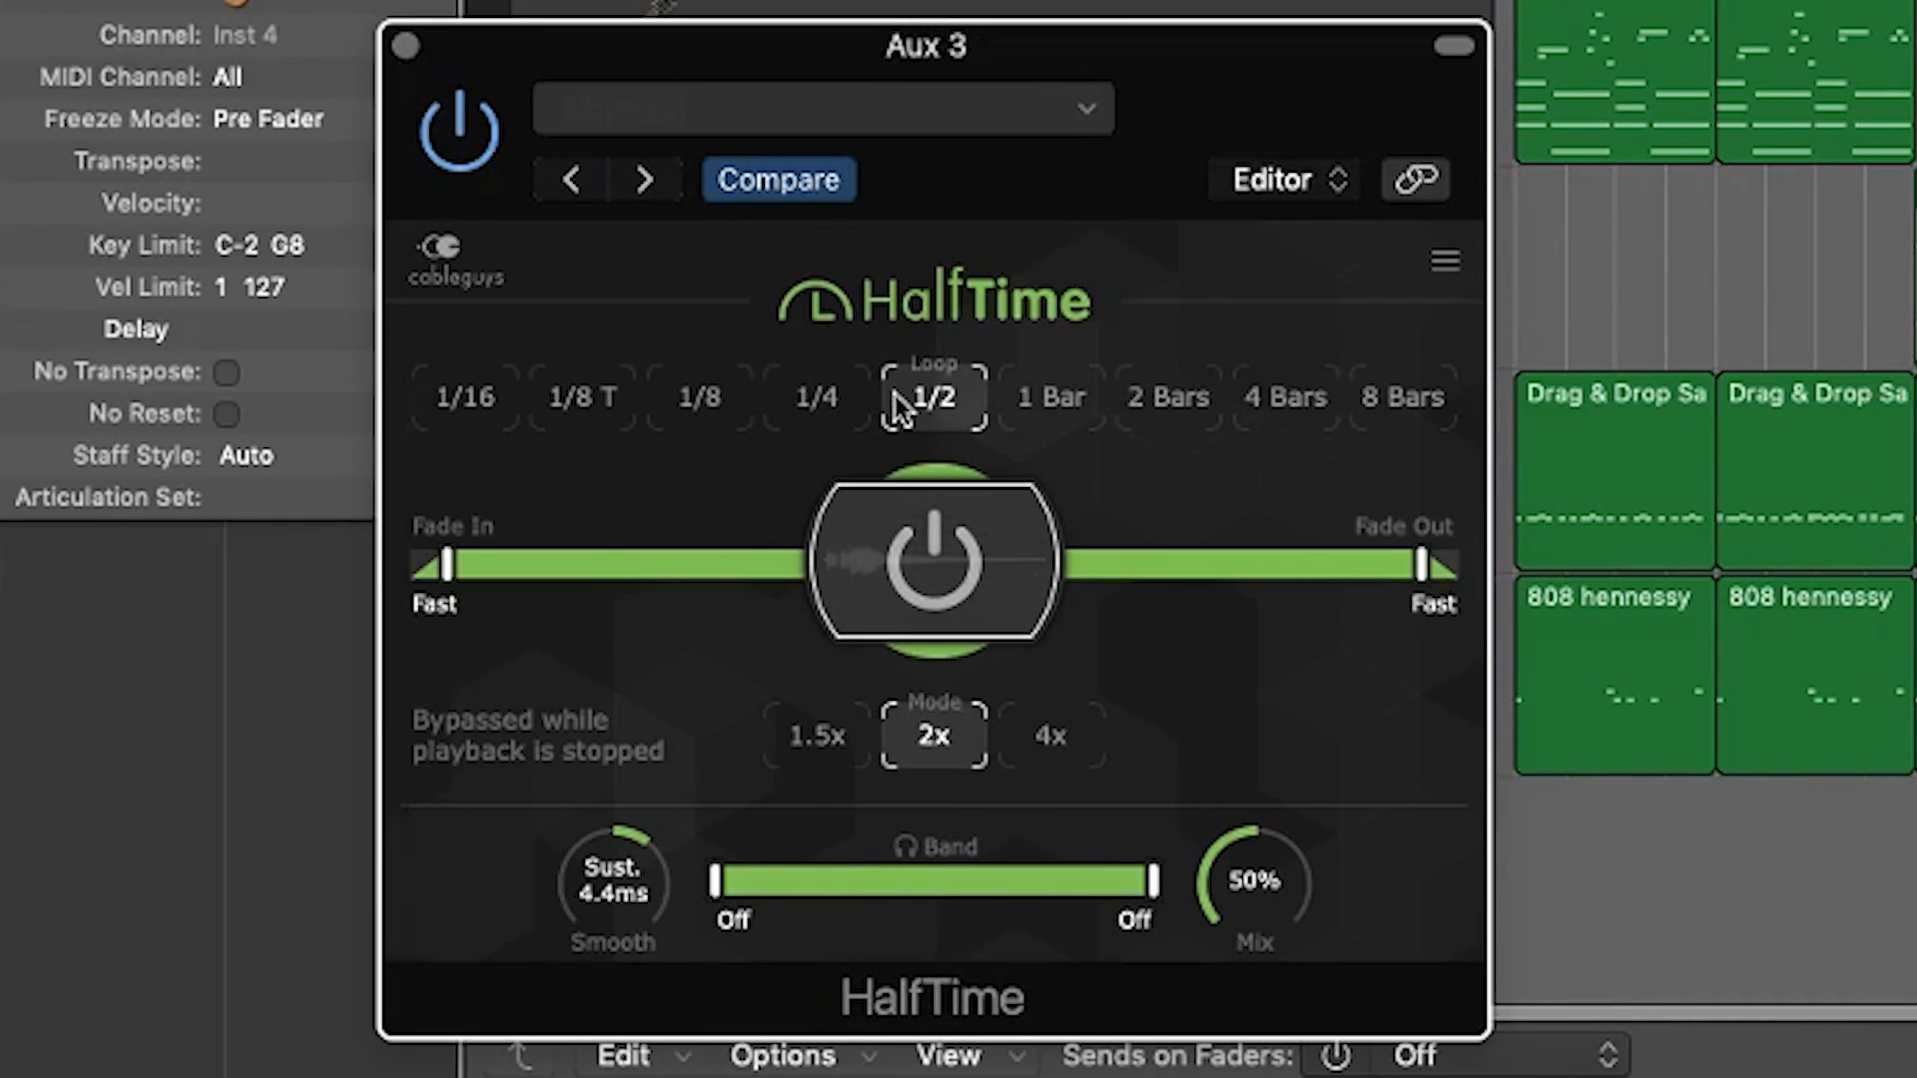
{"action": "key", "text": "space"}
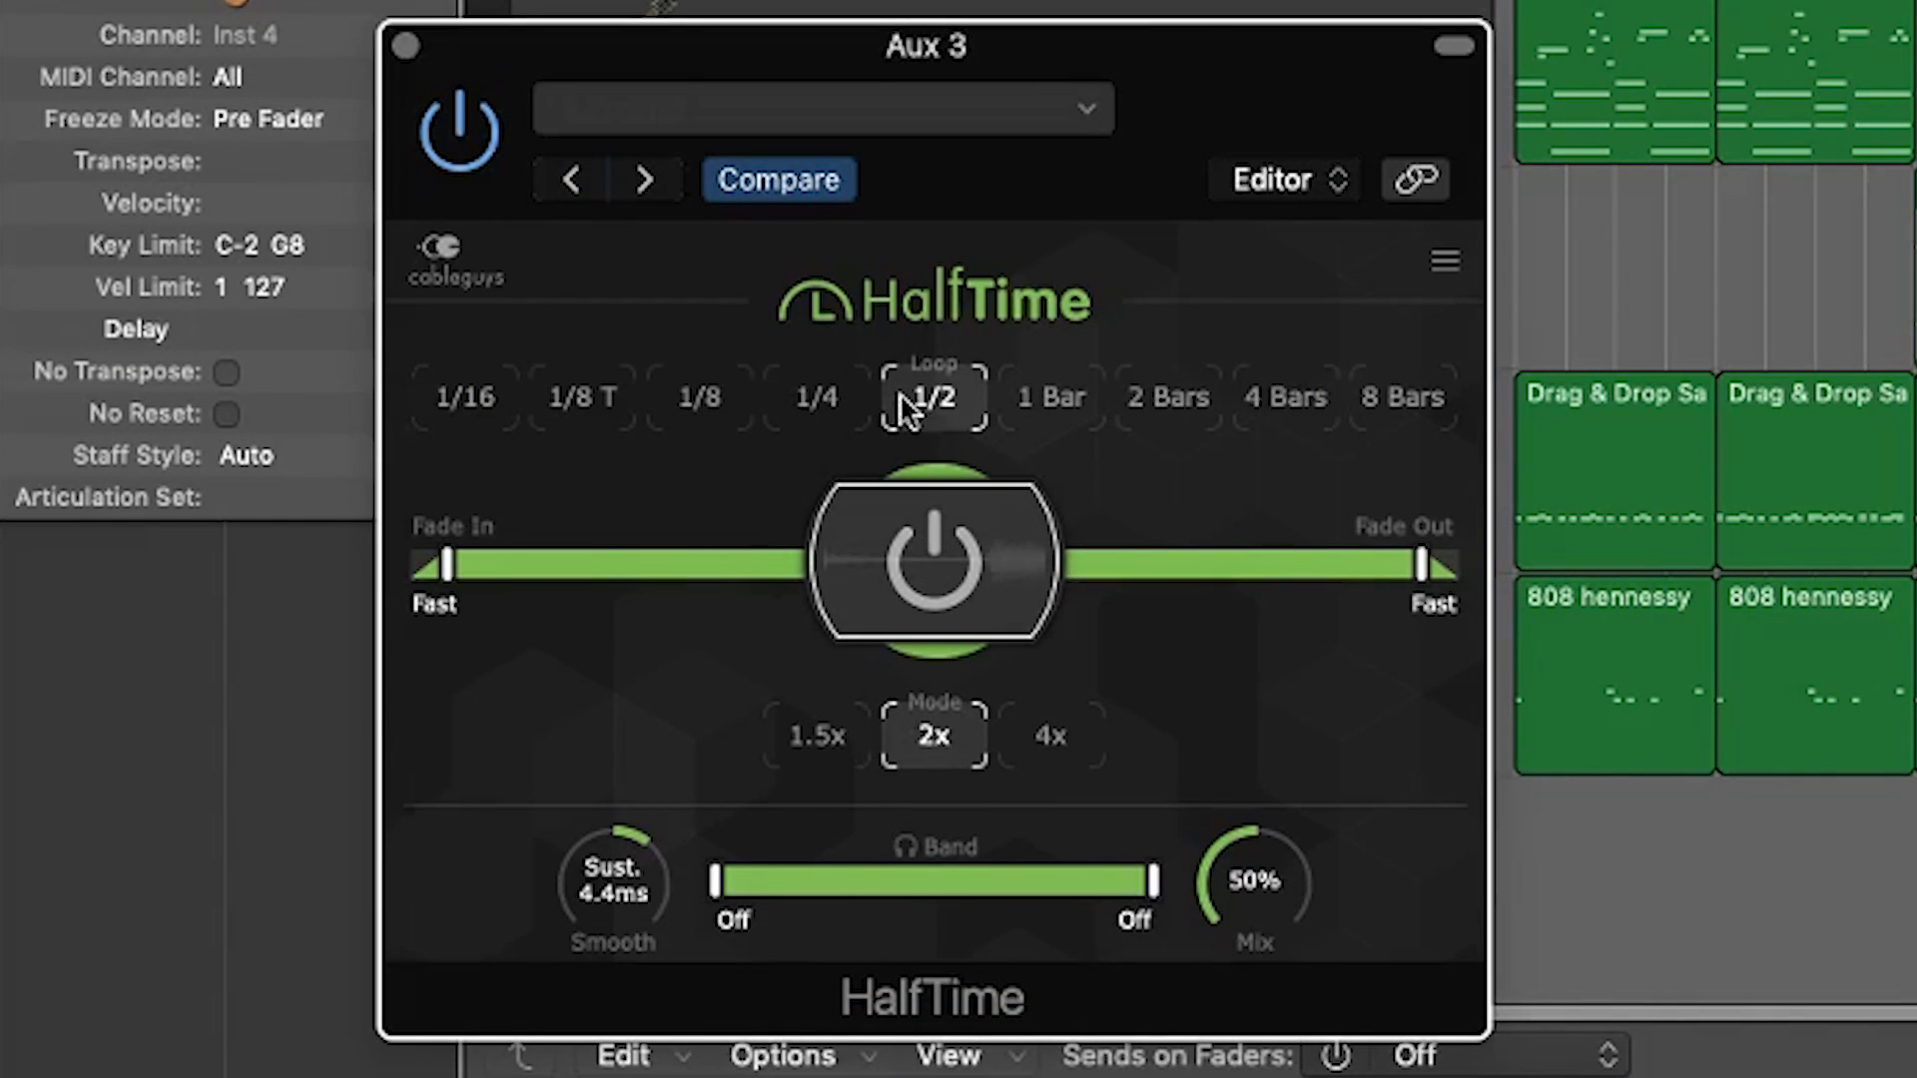
{"action": "left_click_drag", "start_coordinate": [1231, 841], "coordinate": [1258, 944]}
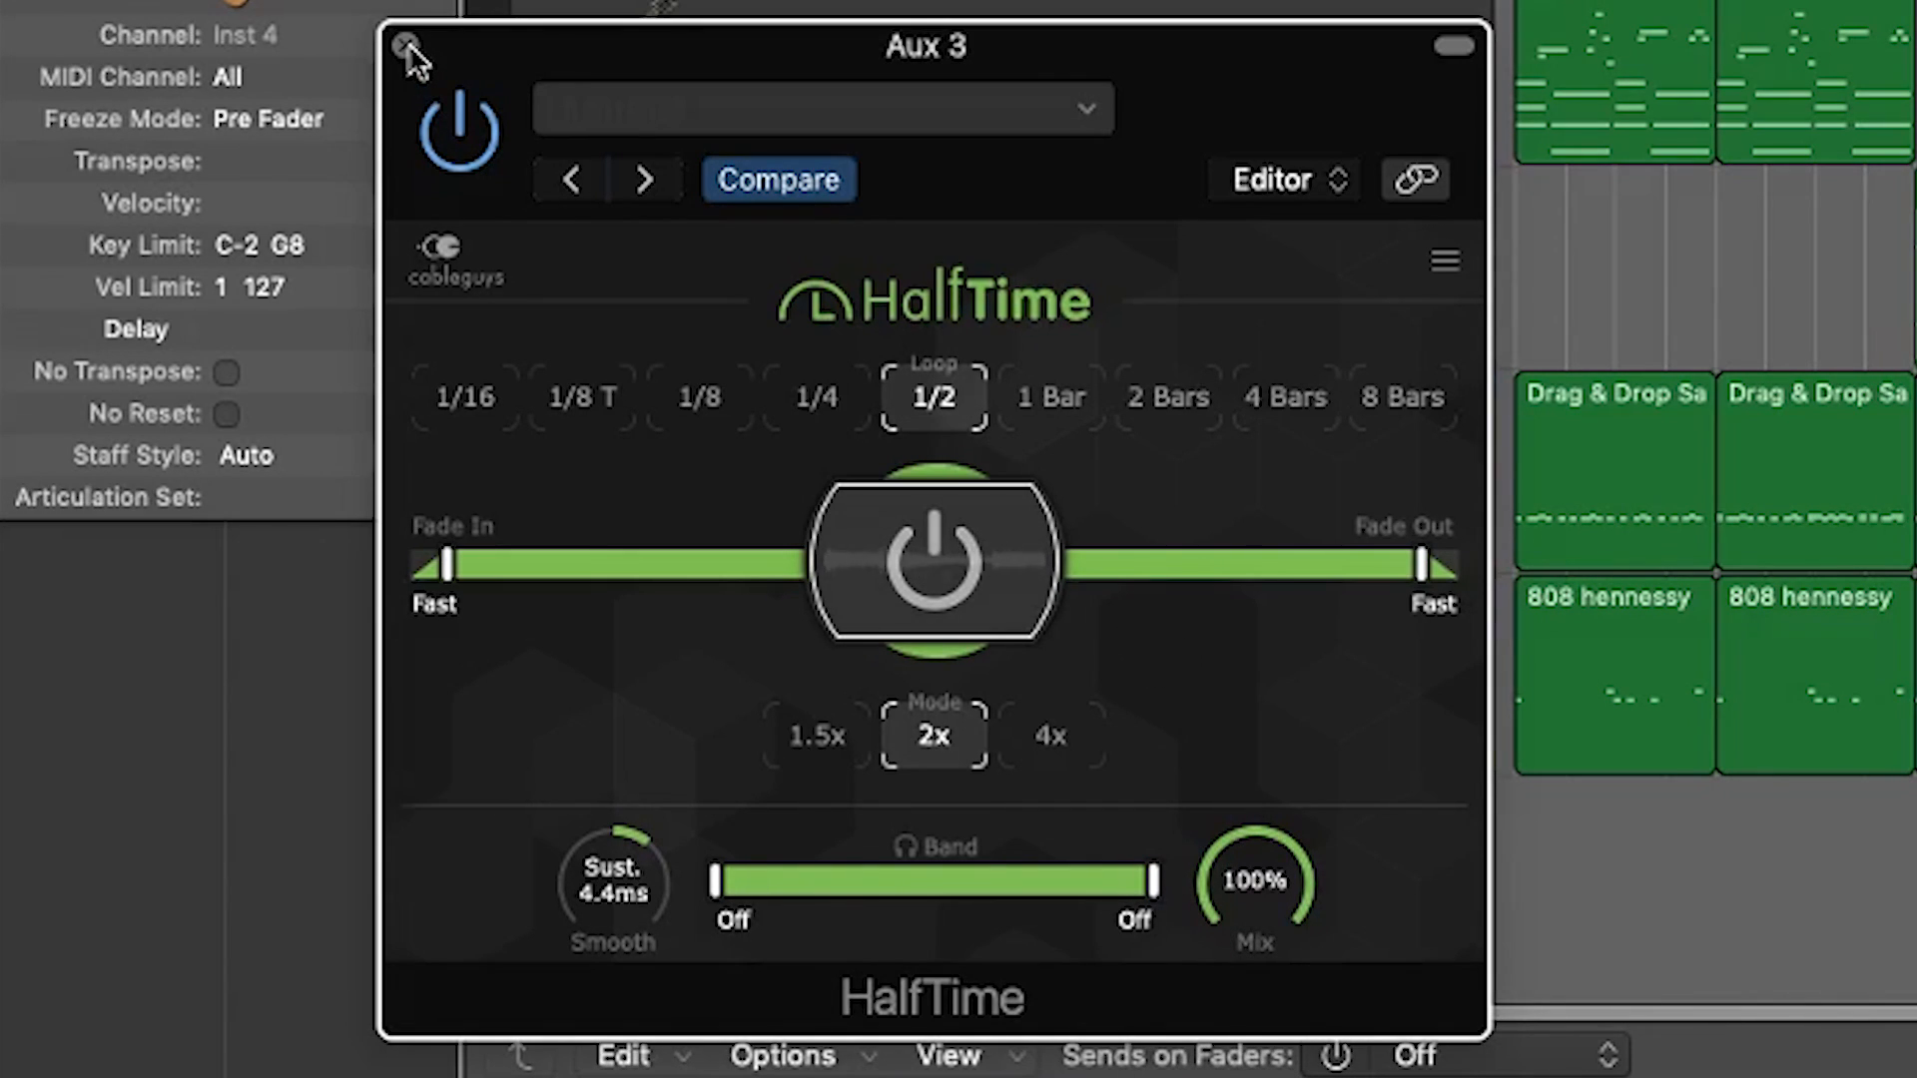
{"action": "key", "text": "space"}
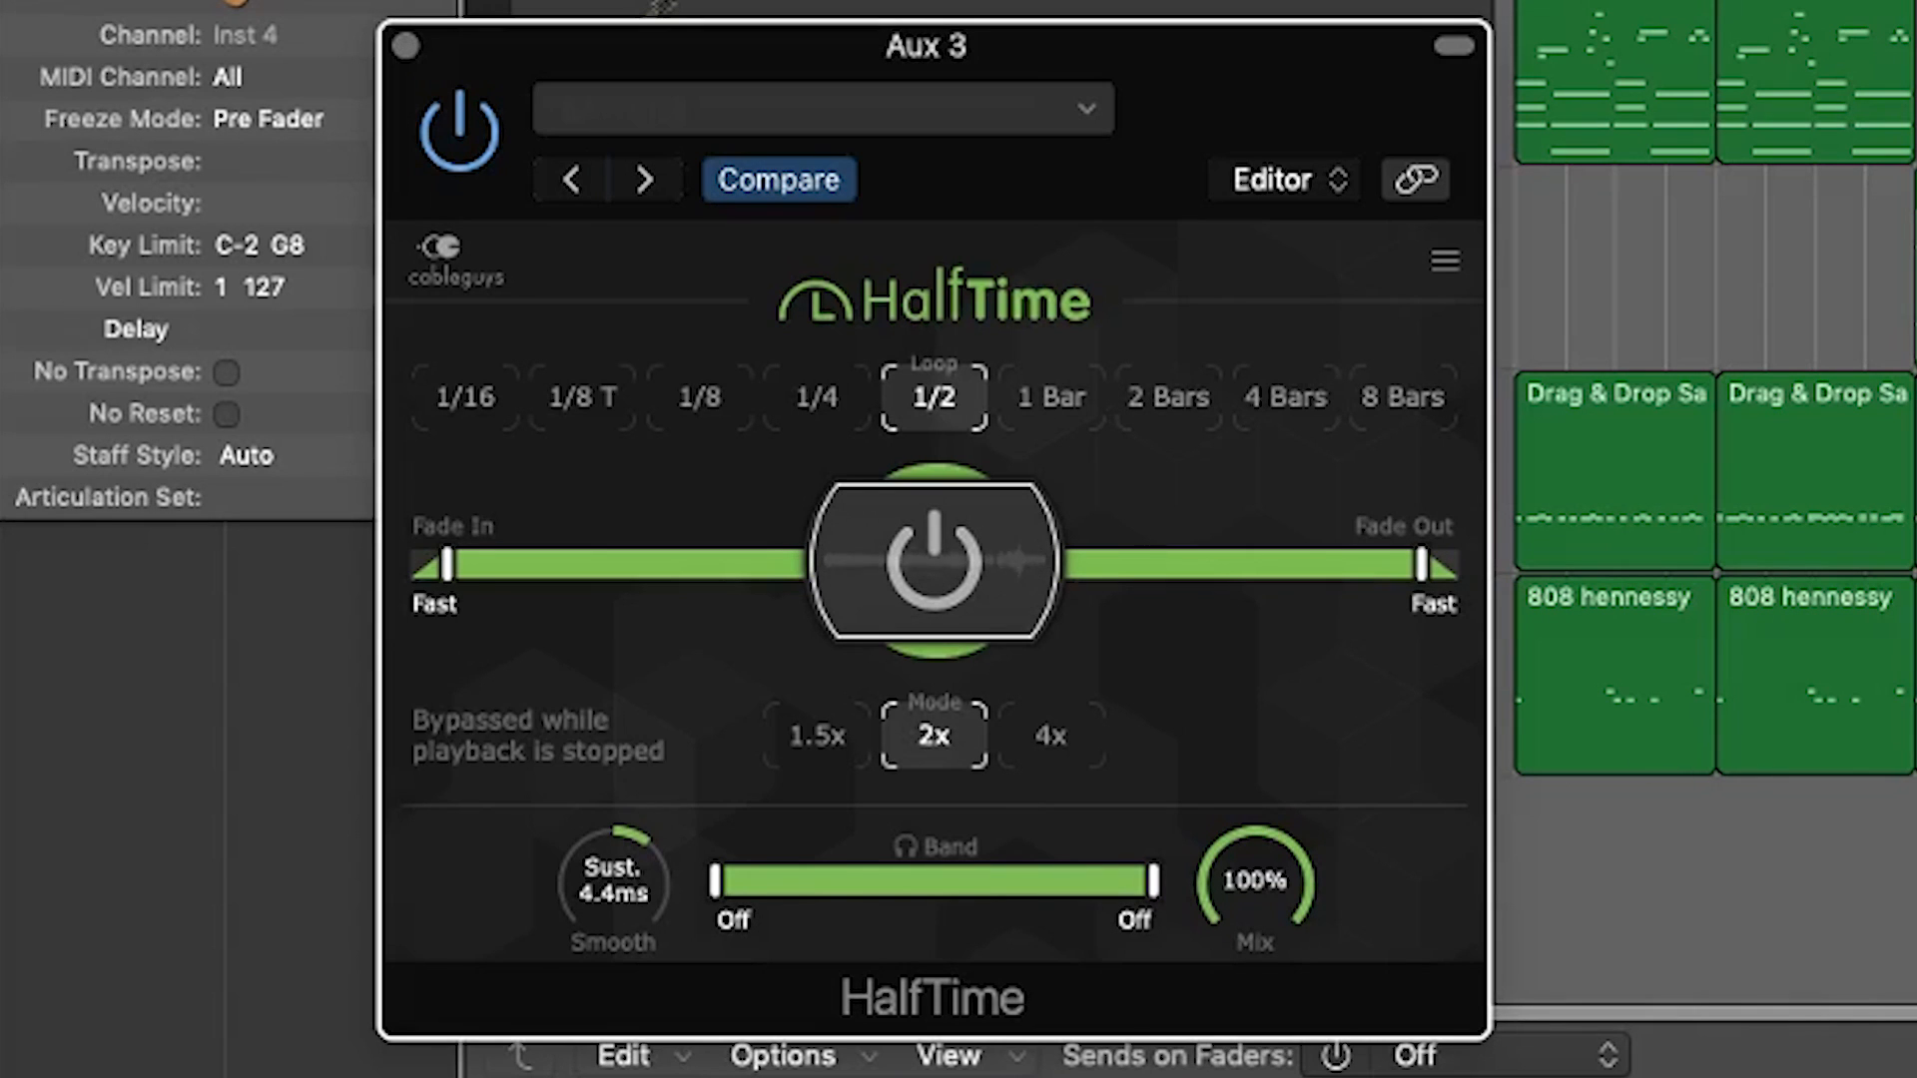
- Transpose all notes of the four guitar regions at bar 17 up one octave in the Piano Roll
{"action": "key", "text": "super+w"}
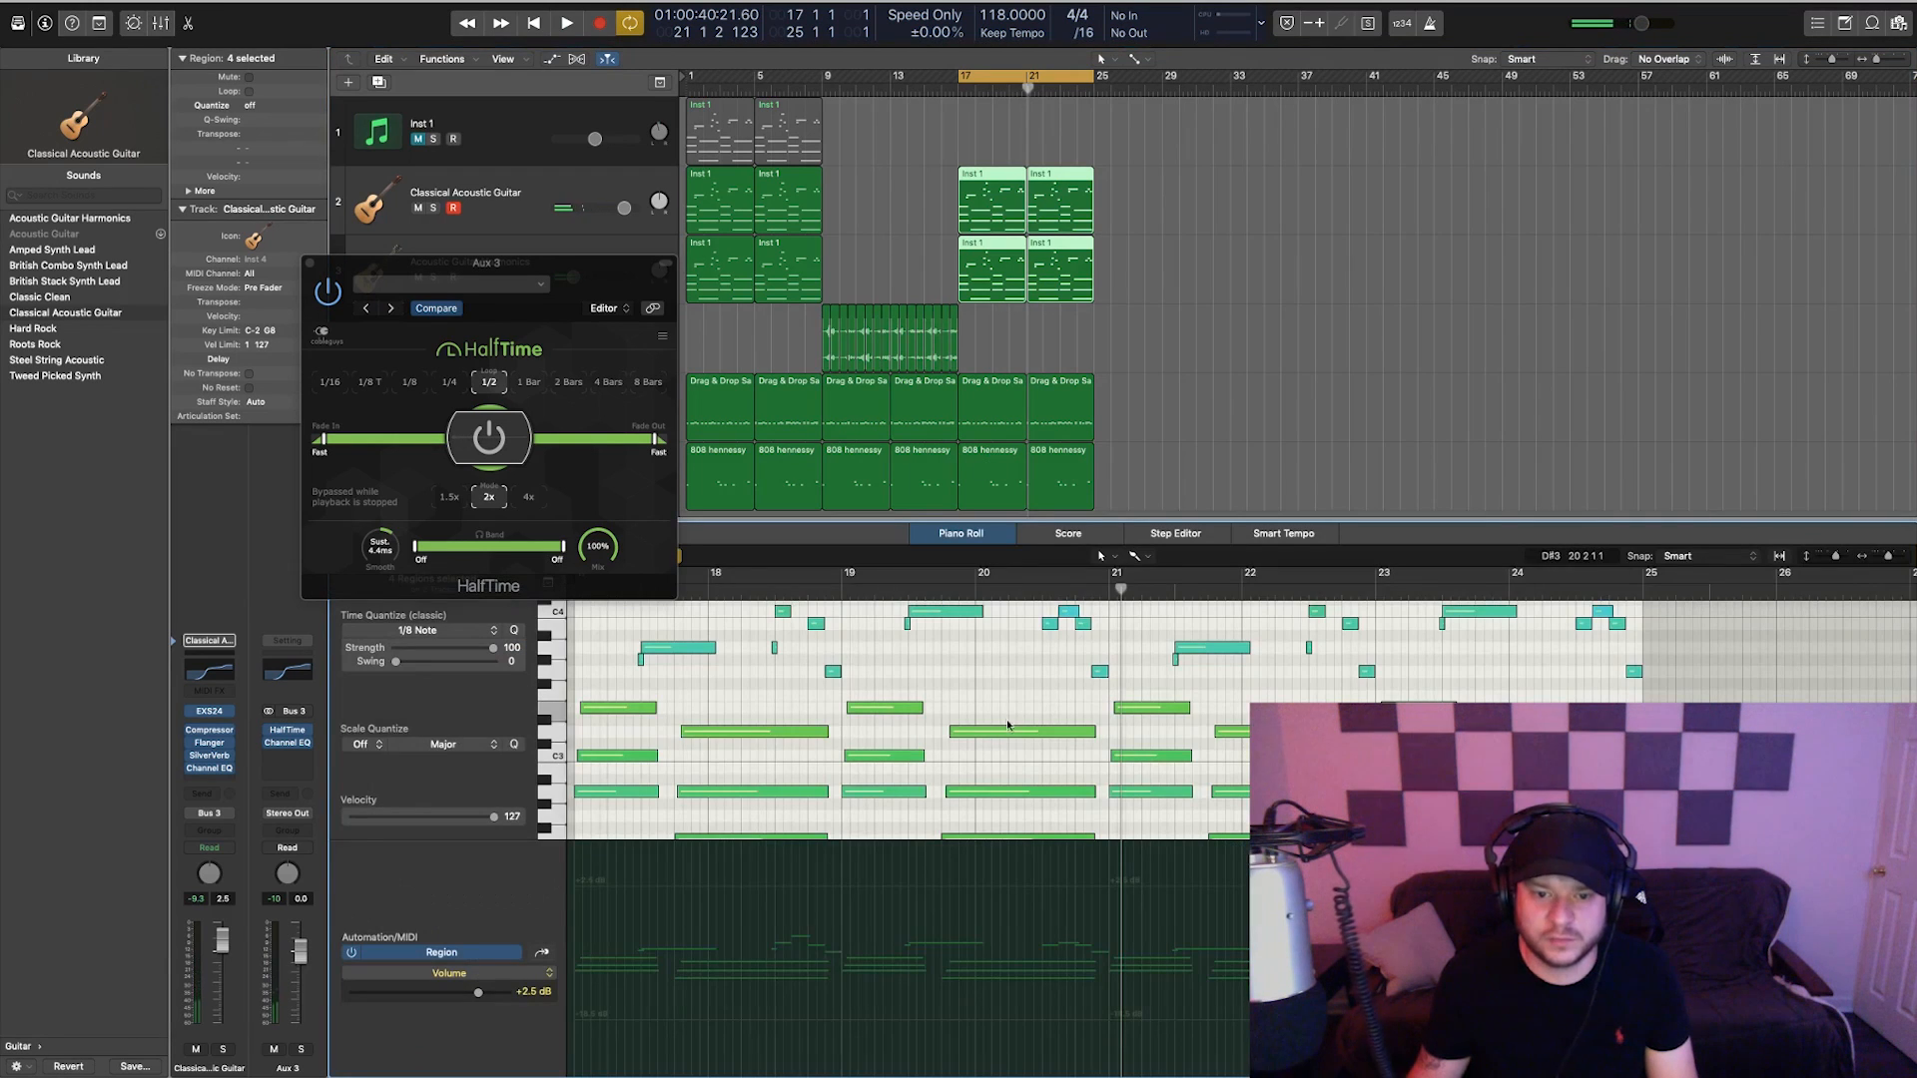
{"action": "key", "text": "super+a"}
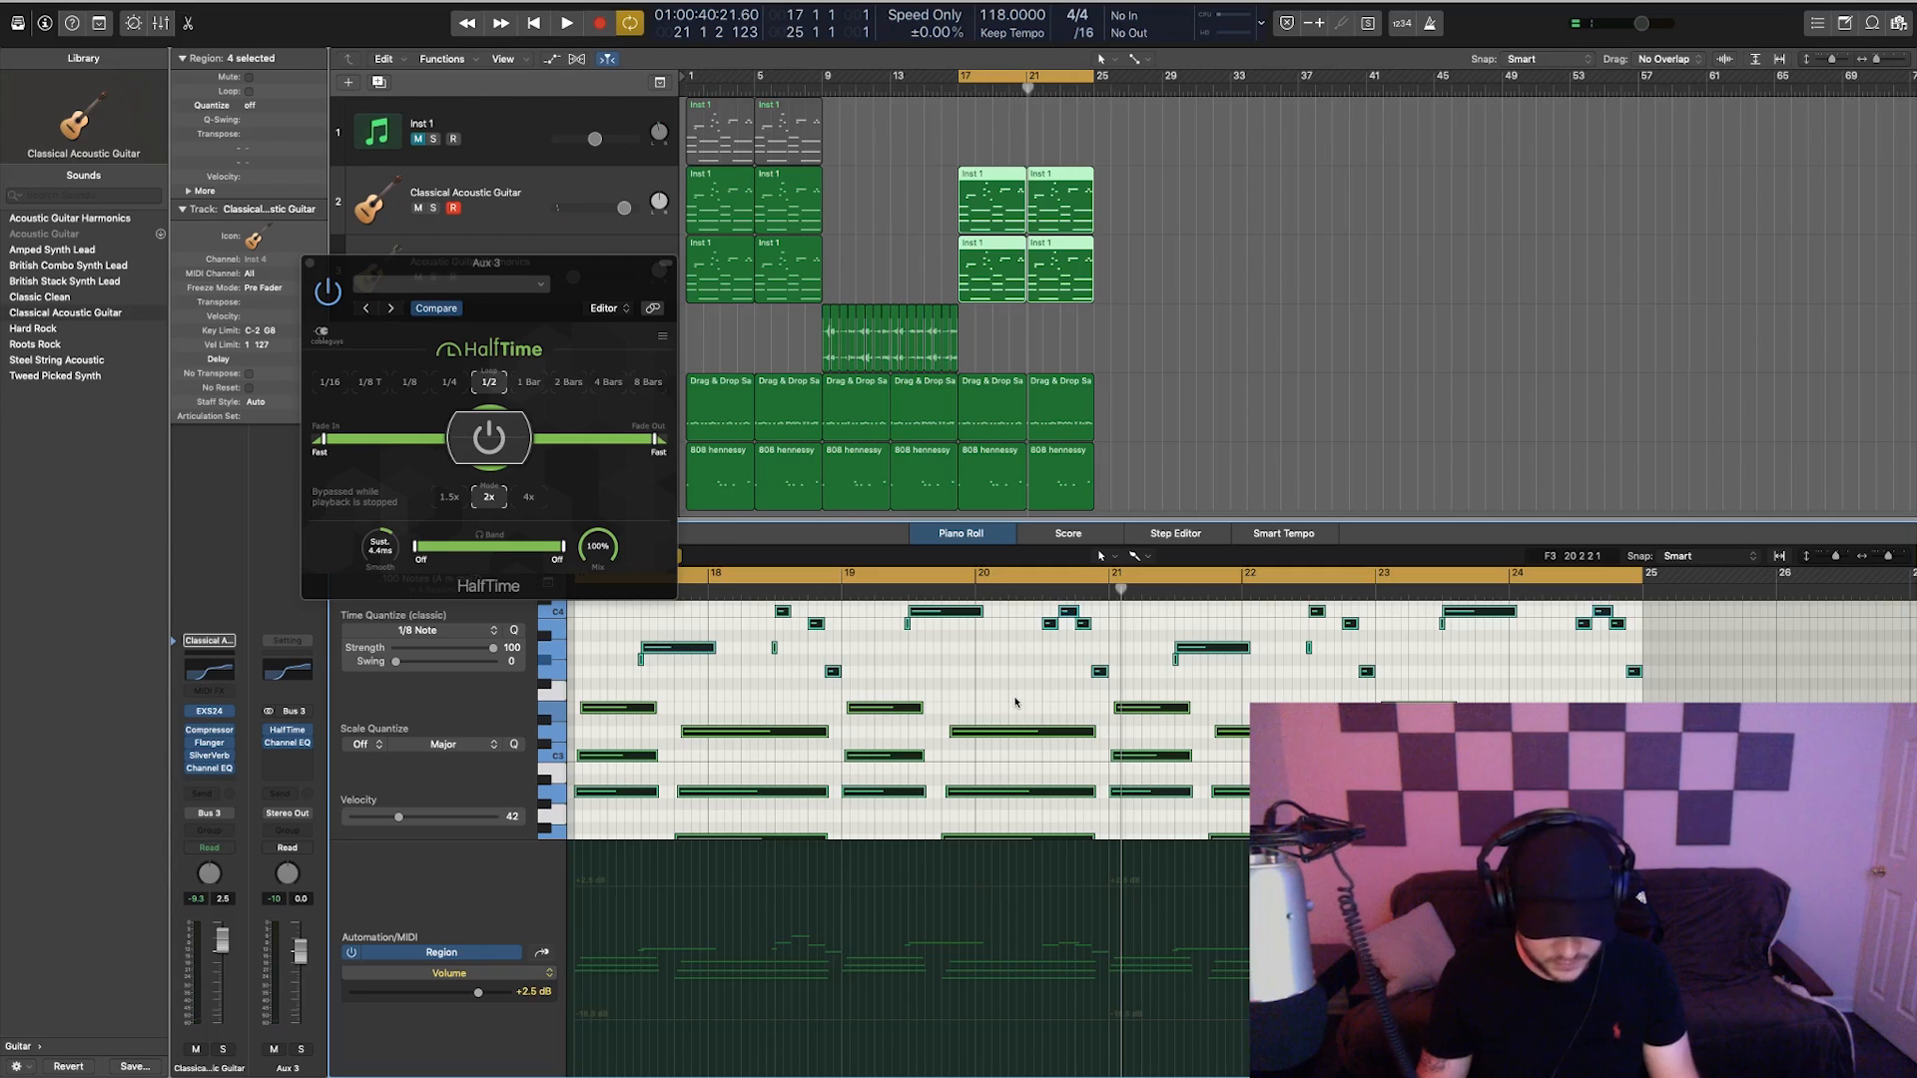
{"action": "key", "text": "alt+shift+Up"}
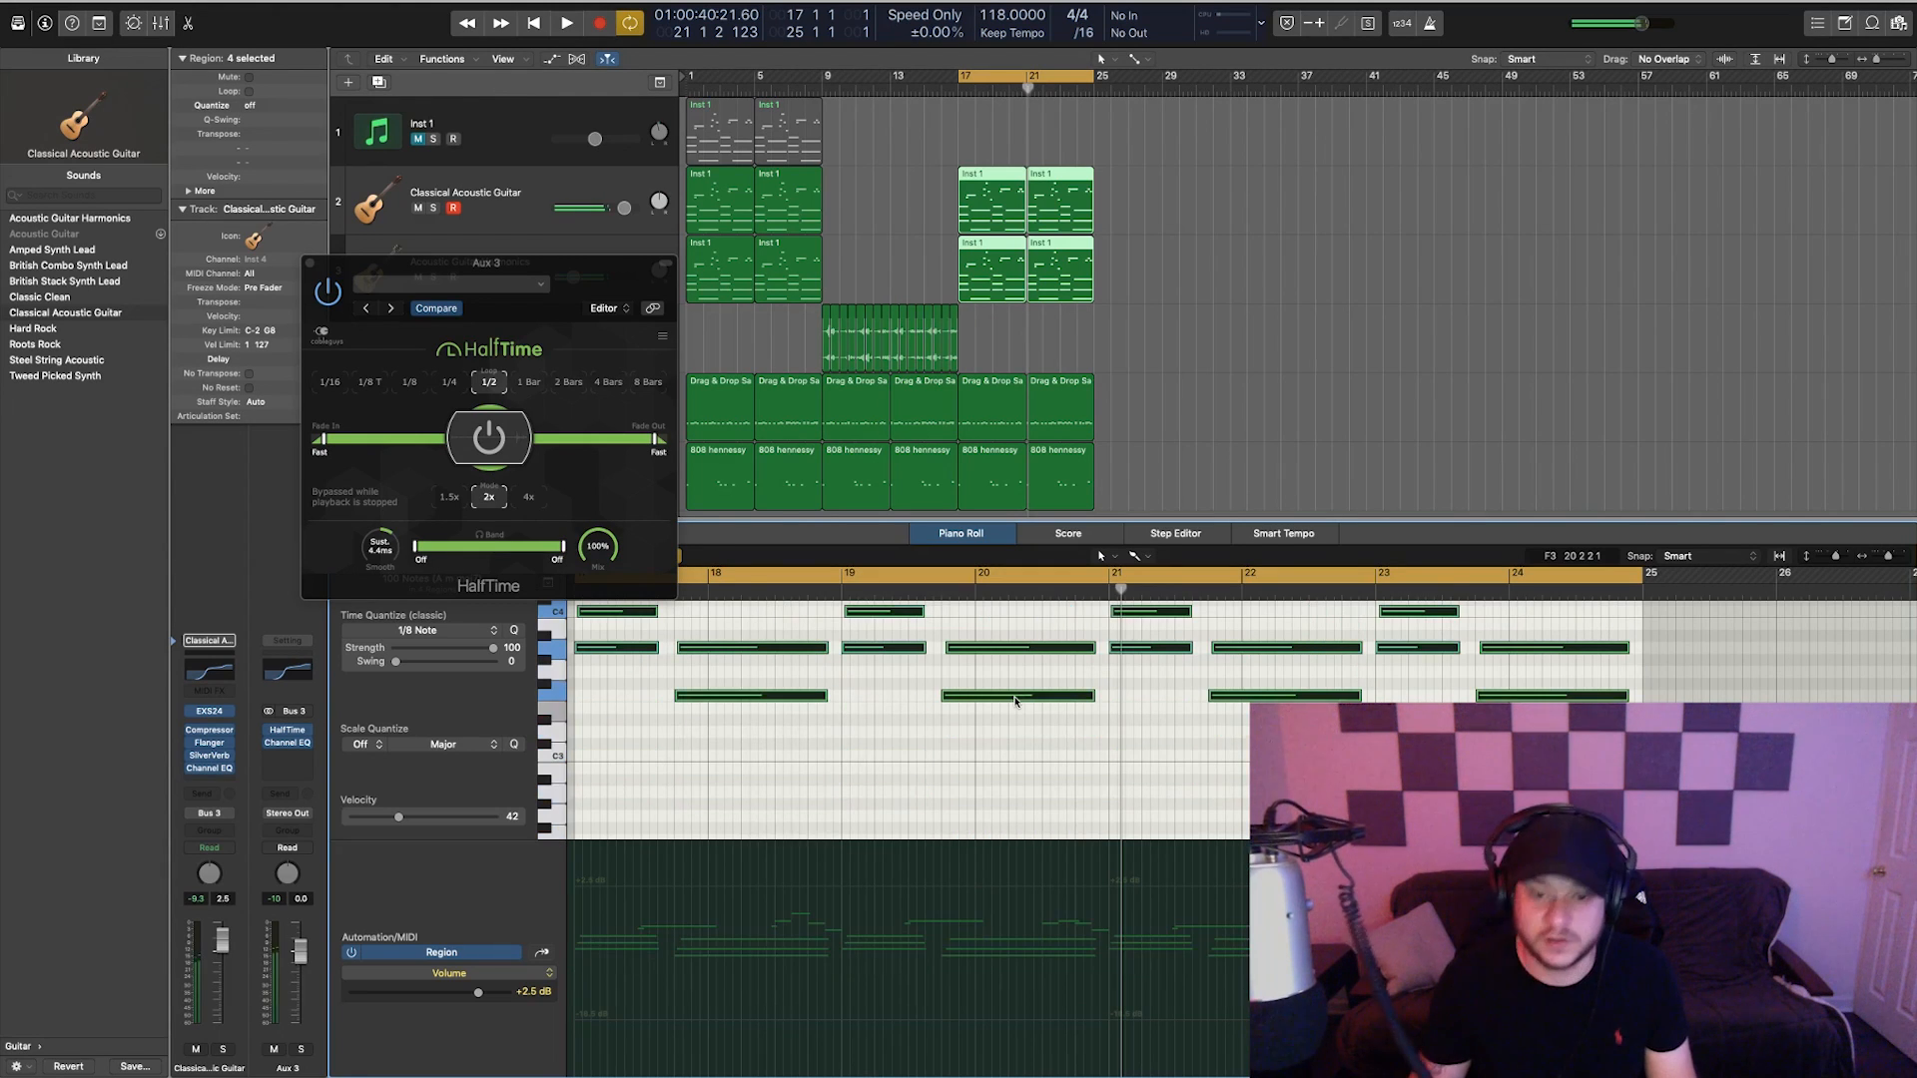
- Set HalfTime's loop to 1/4 while playing the section, and close the plug-in window
{"action": "key", "text": "space"}
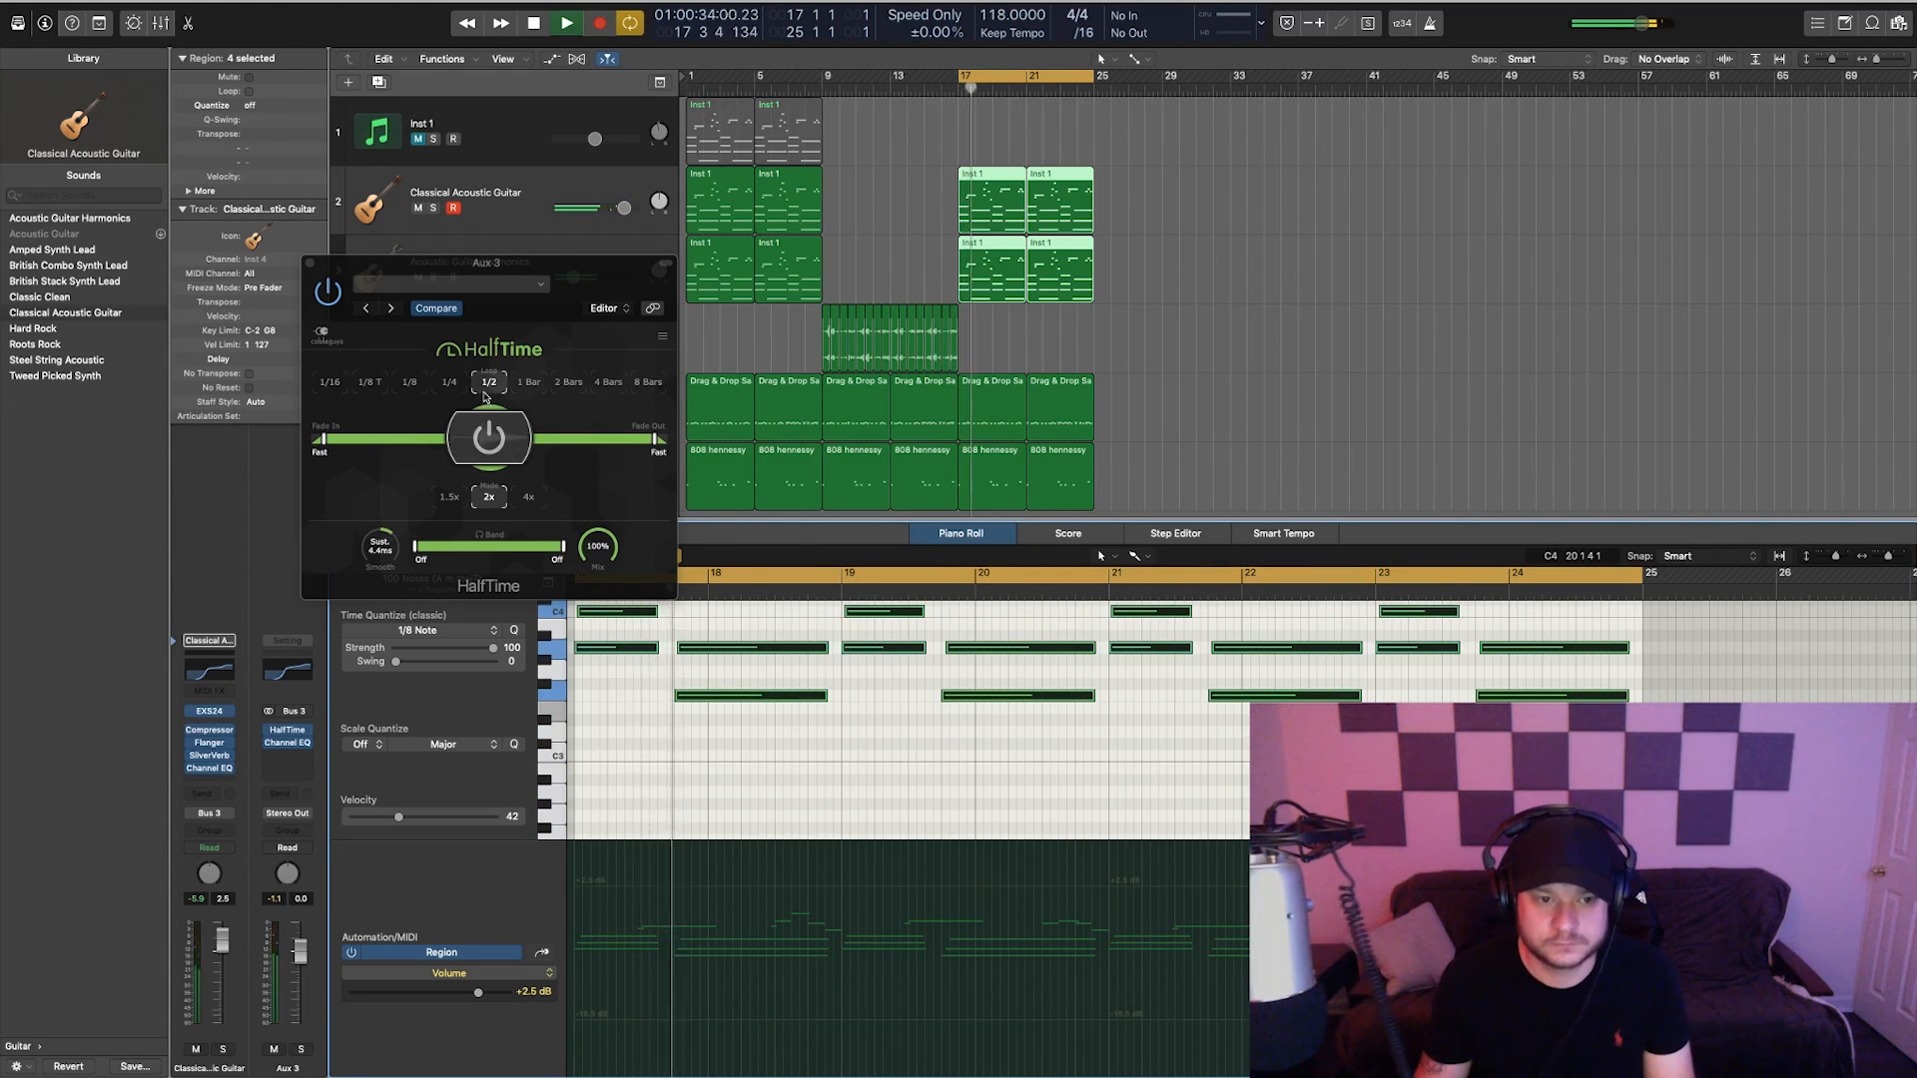
{"action": "left_click", "coordinate": [448, 384]}
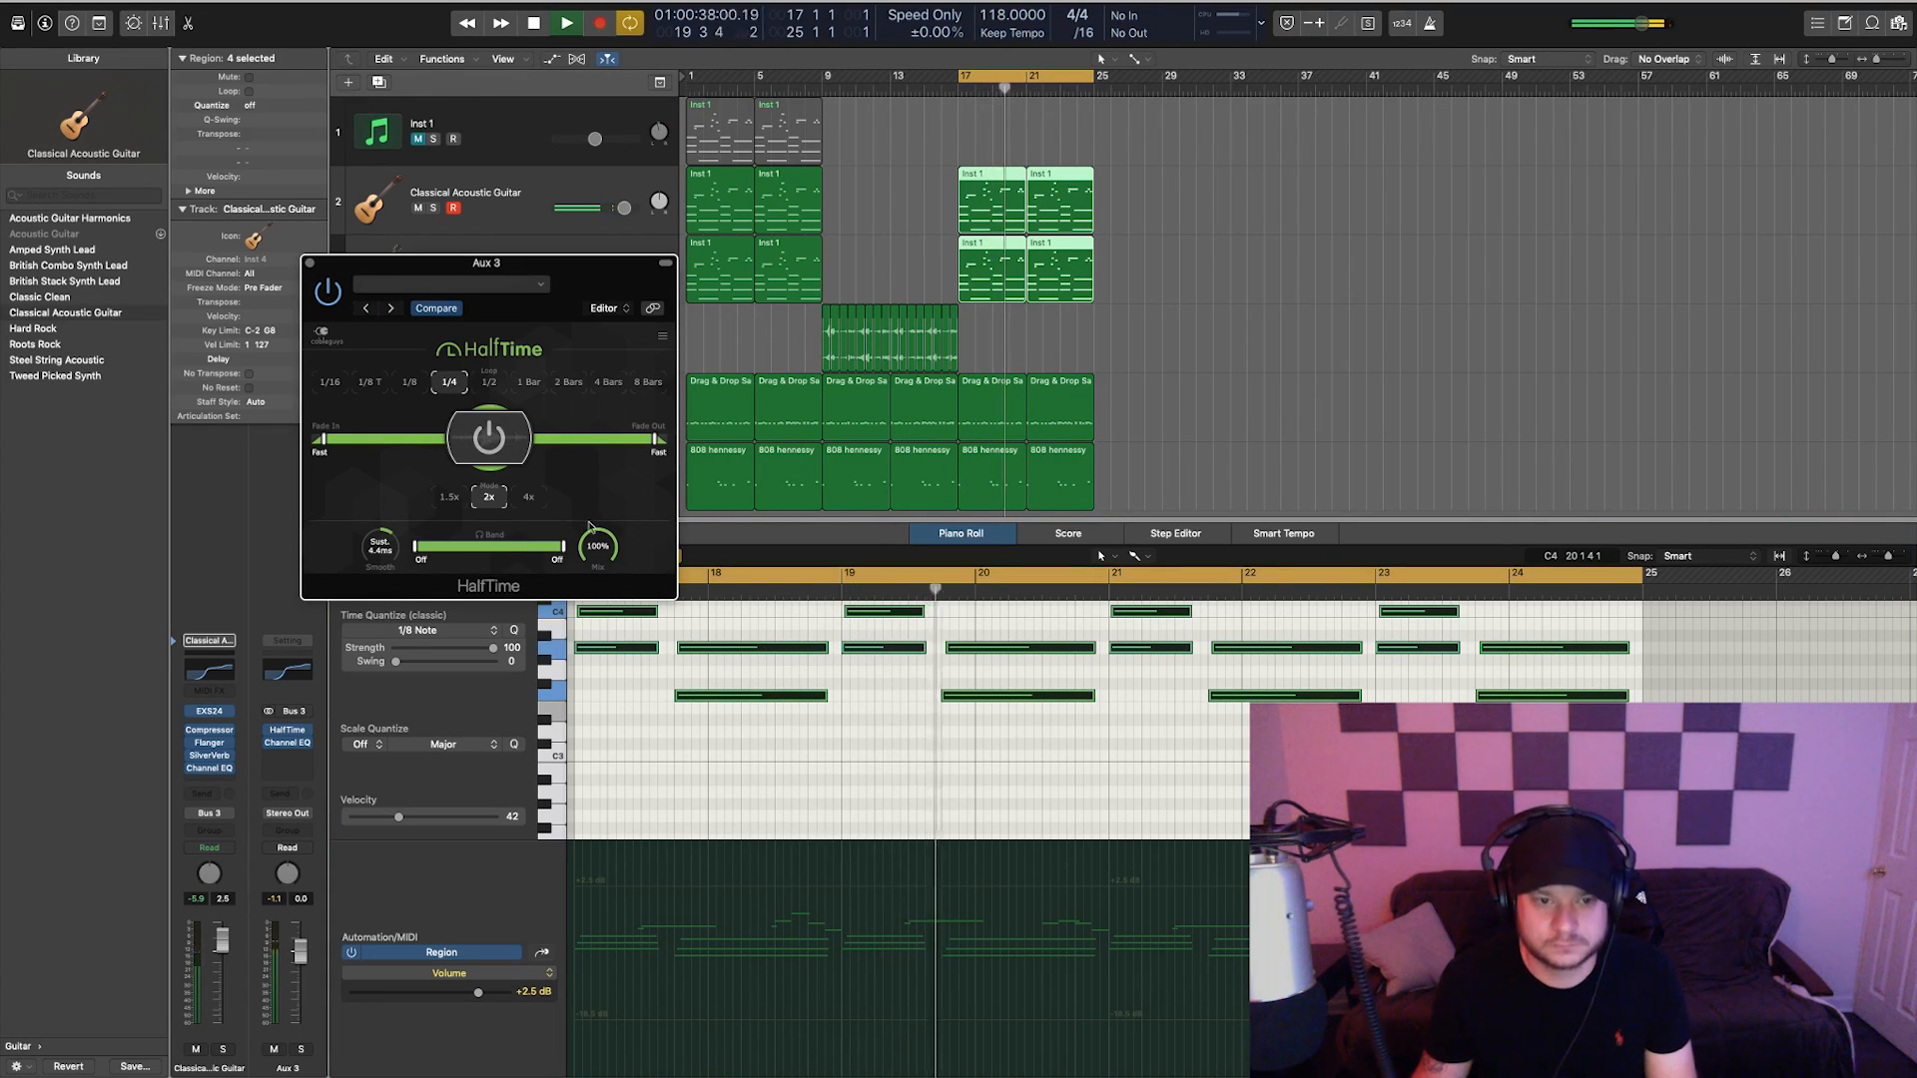
{"action": "left_click", "coordinate": [271, 726]}
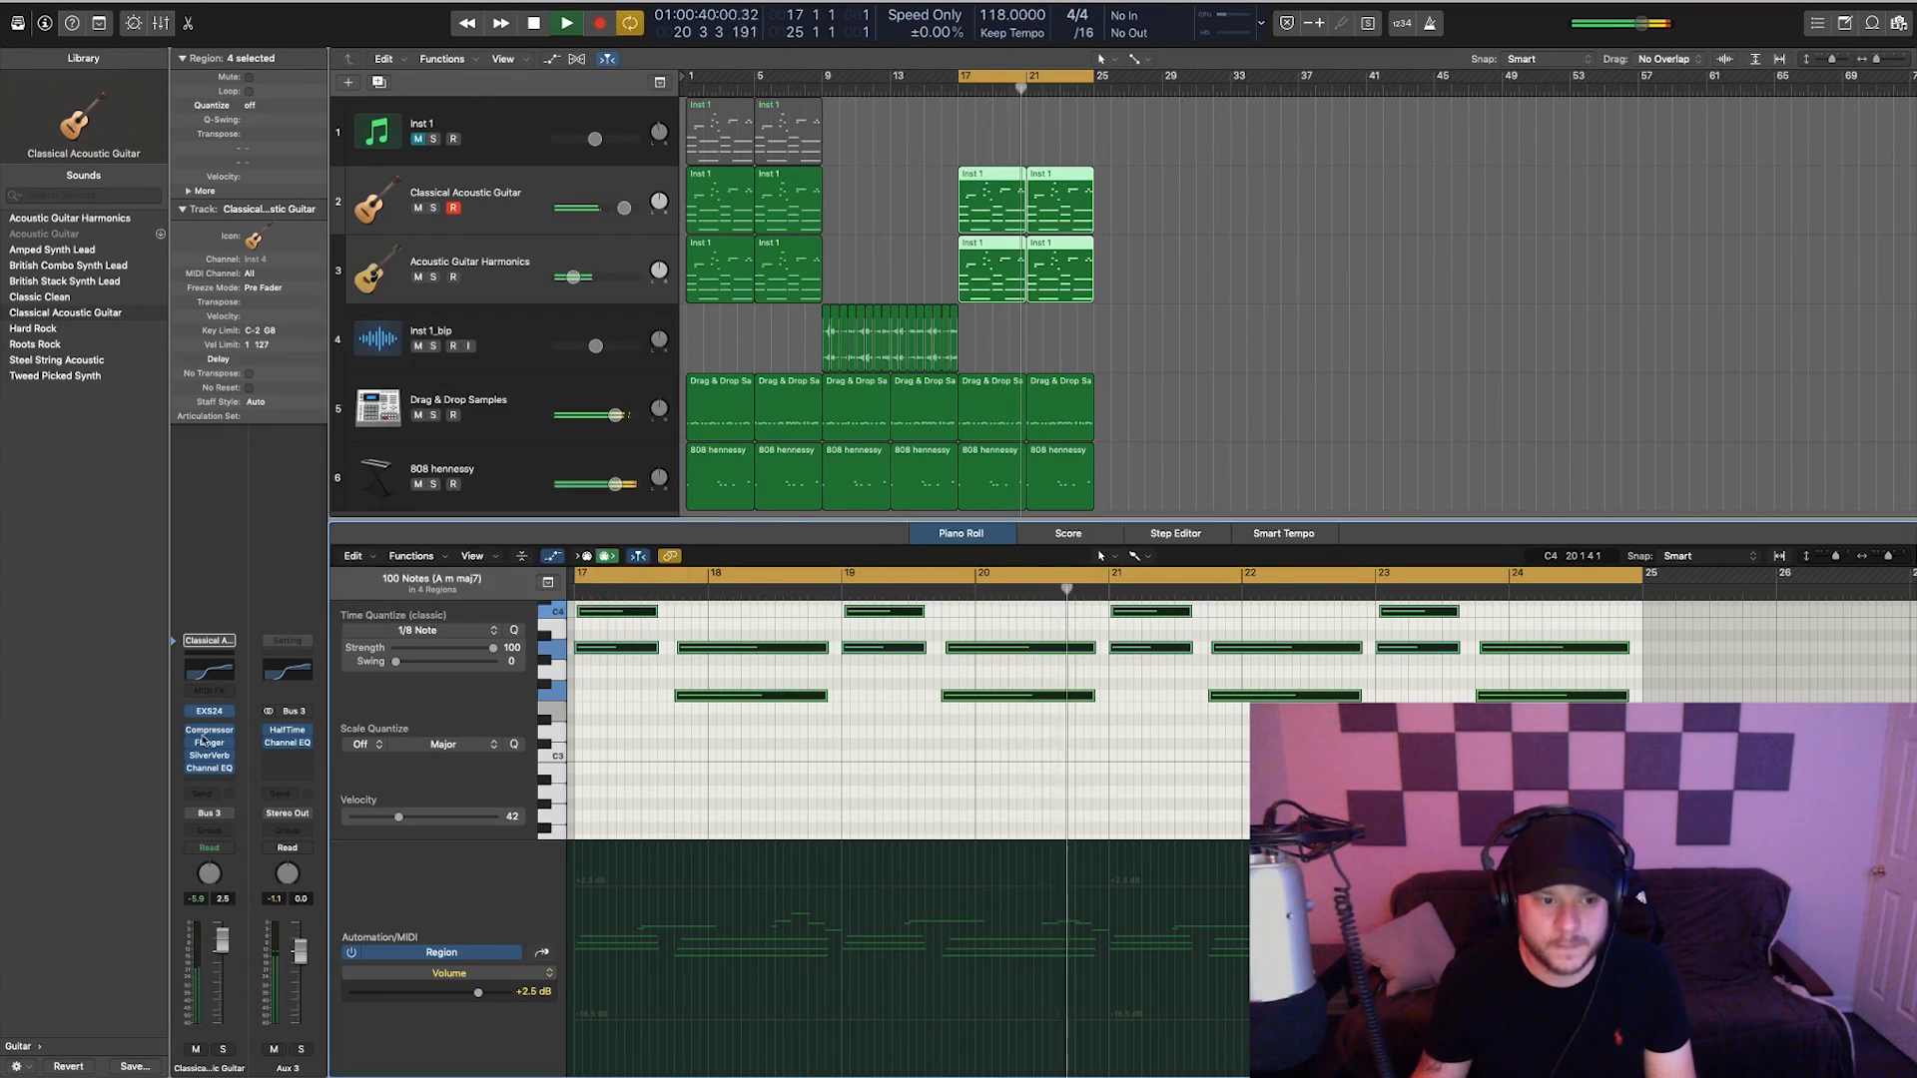
- In the Classical Acoustic Guitar's Channel EQ, reduce the high shelf to +2.5 dB at about 6100 Hz and flatten the upper-mid band to 0 dB
{"action": "left_click", "coordinate": [209, 767]}
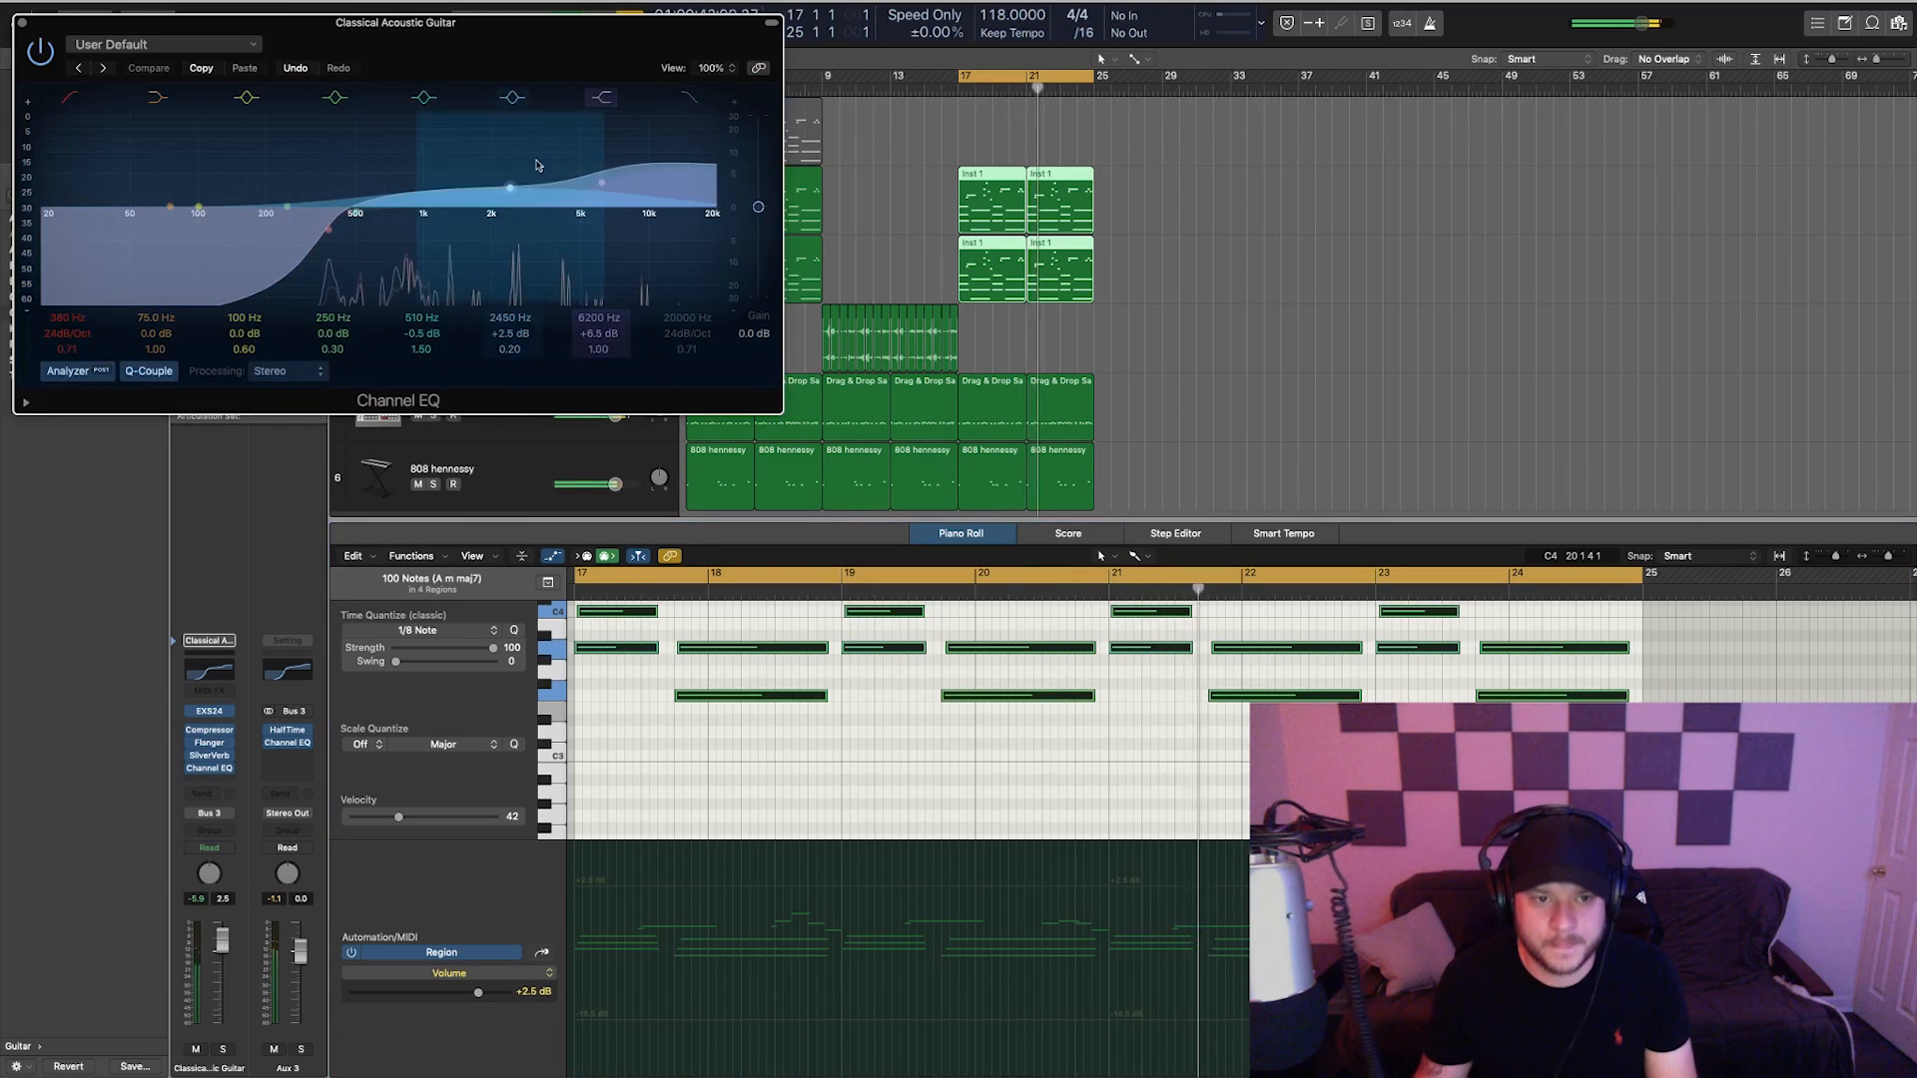
{"action": "left_click_drag", "start_coordinate": [609, 194], "coordinate": [607, 211]}
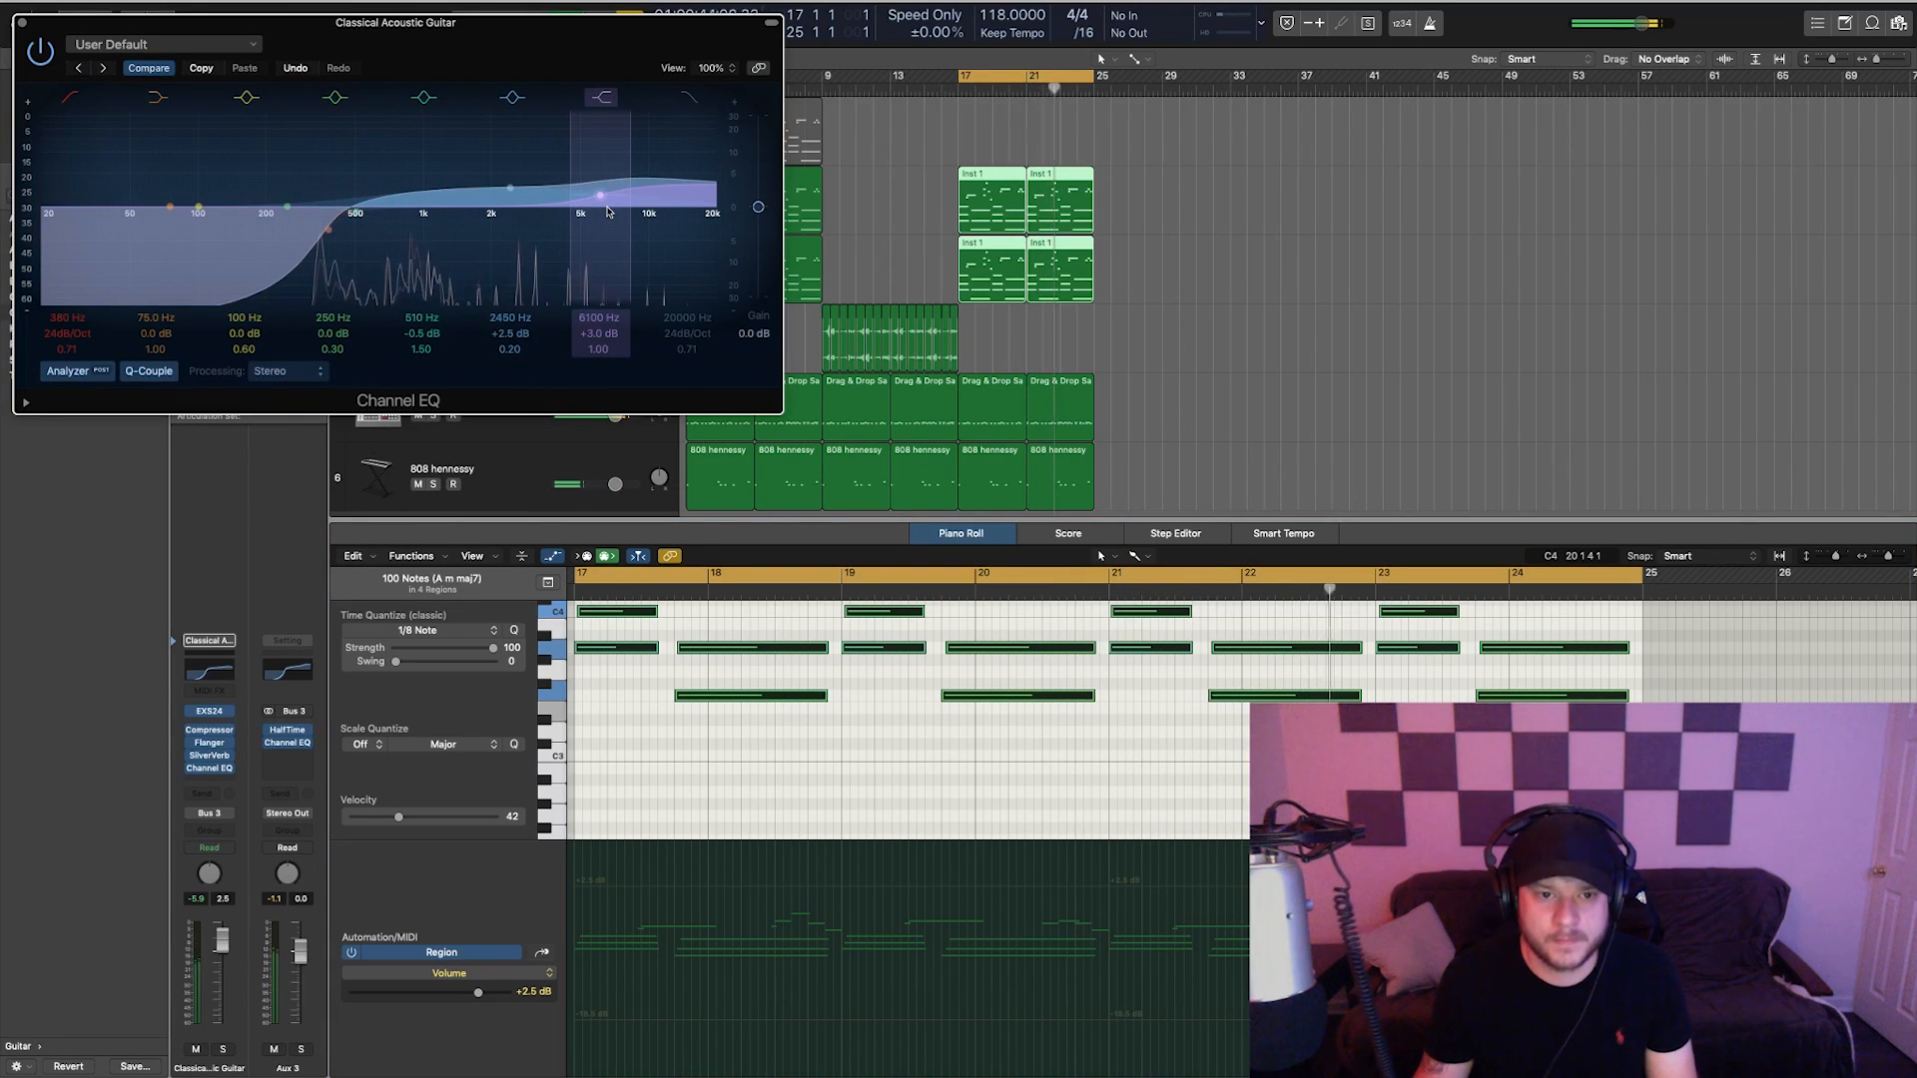
{"action": "left_click_drag", "start_coordinate": [510, 188], "coordinate": [603, 208]}
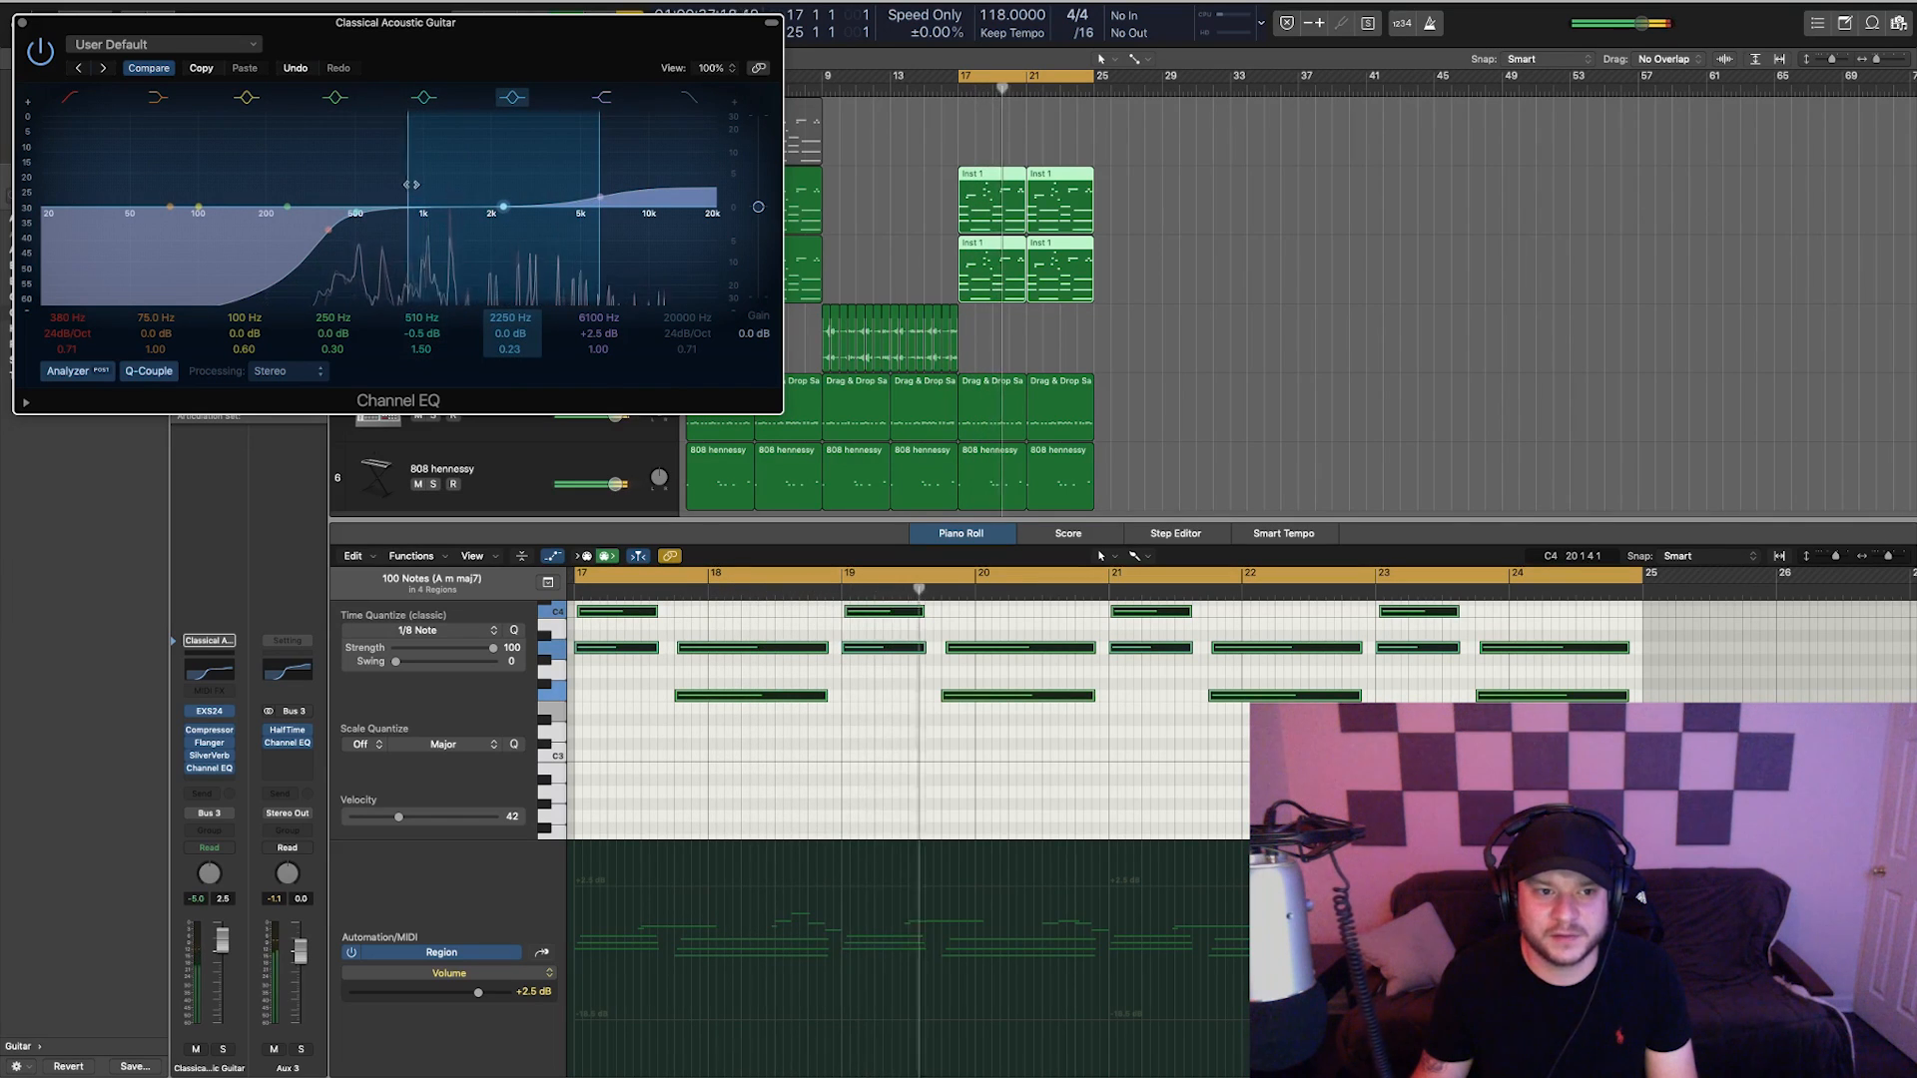
- Narrow the upper-mid band, find the harsh frequency, and cut 1320 Hz by 12.5 dB with a Q of 6.60, closing the EQ
{"action": "left_click_drag", "start_coordinate": [423, 182], "coordinate": [479, 182]}
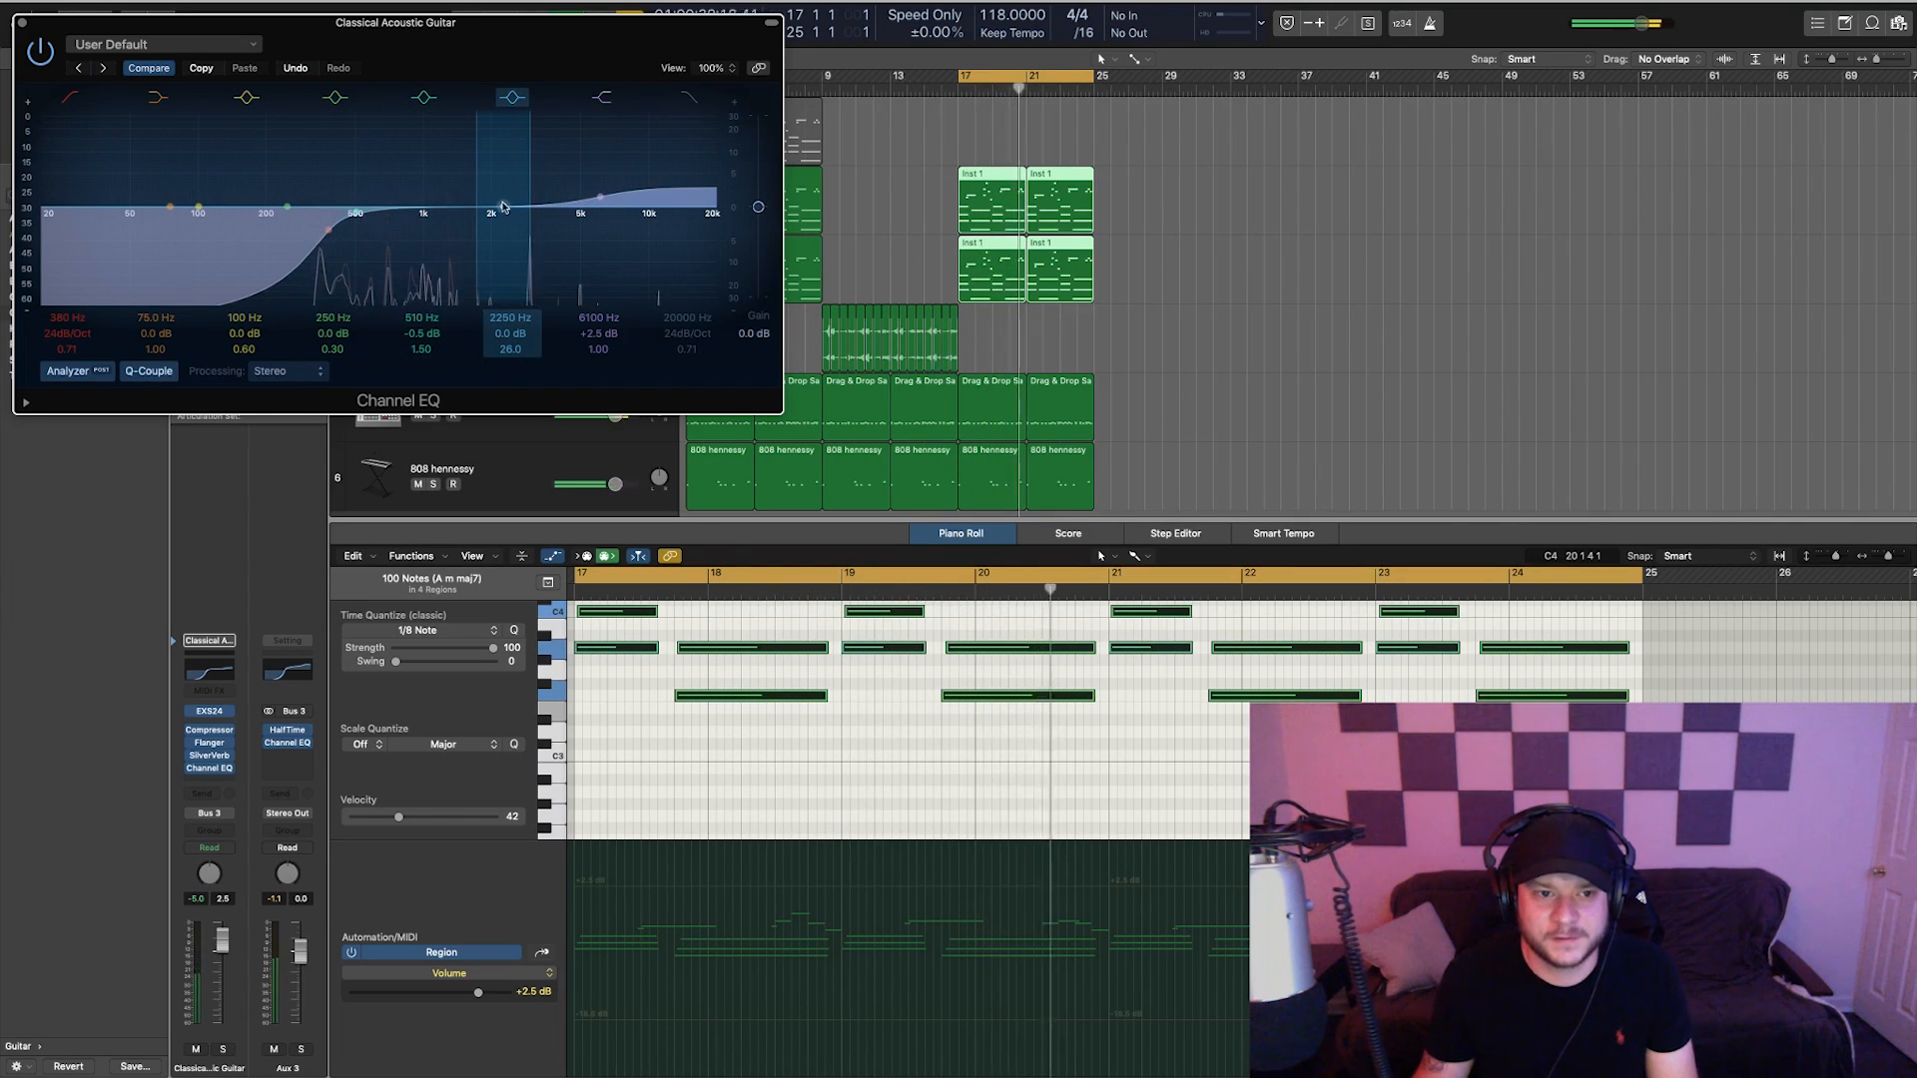
{"action": "left_click_drag", "start_coordinate": [503, 207], "coordinate": [447, 141]}
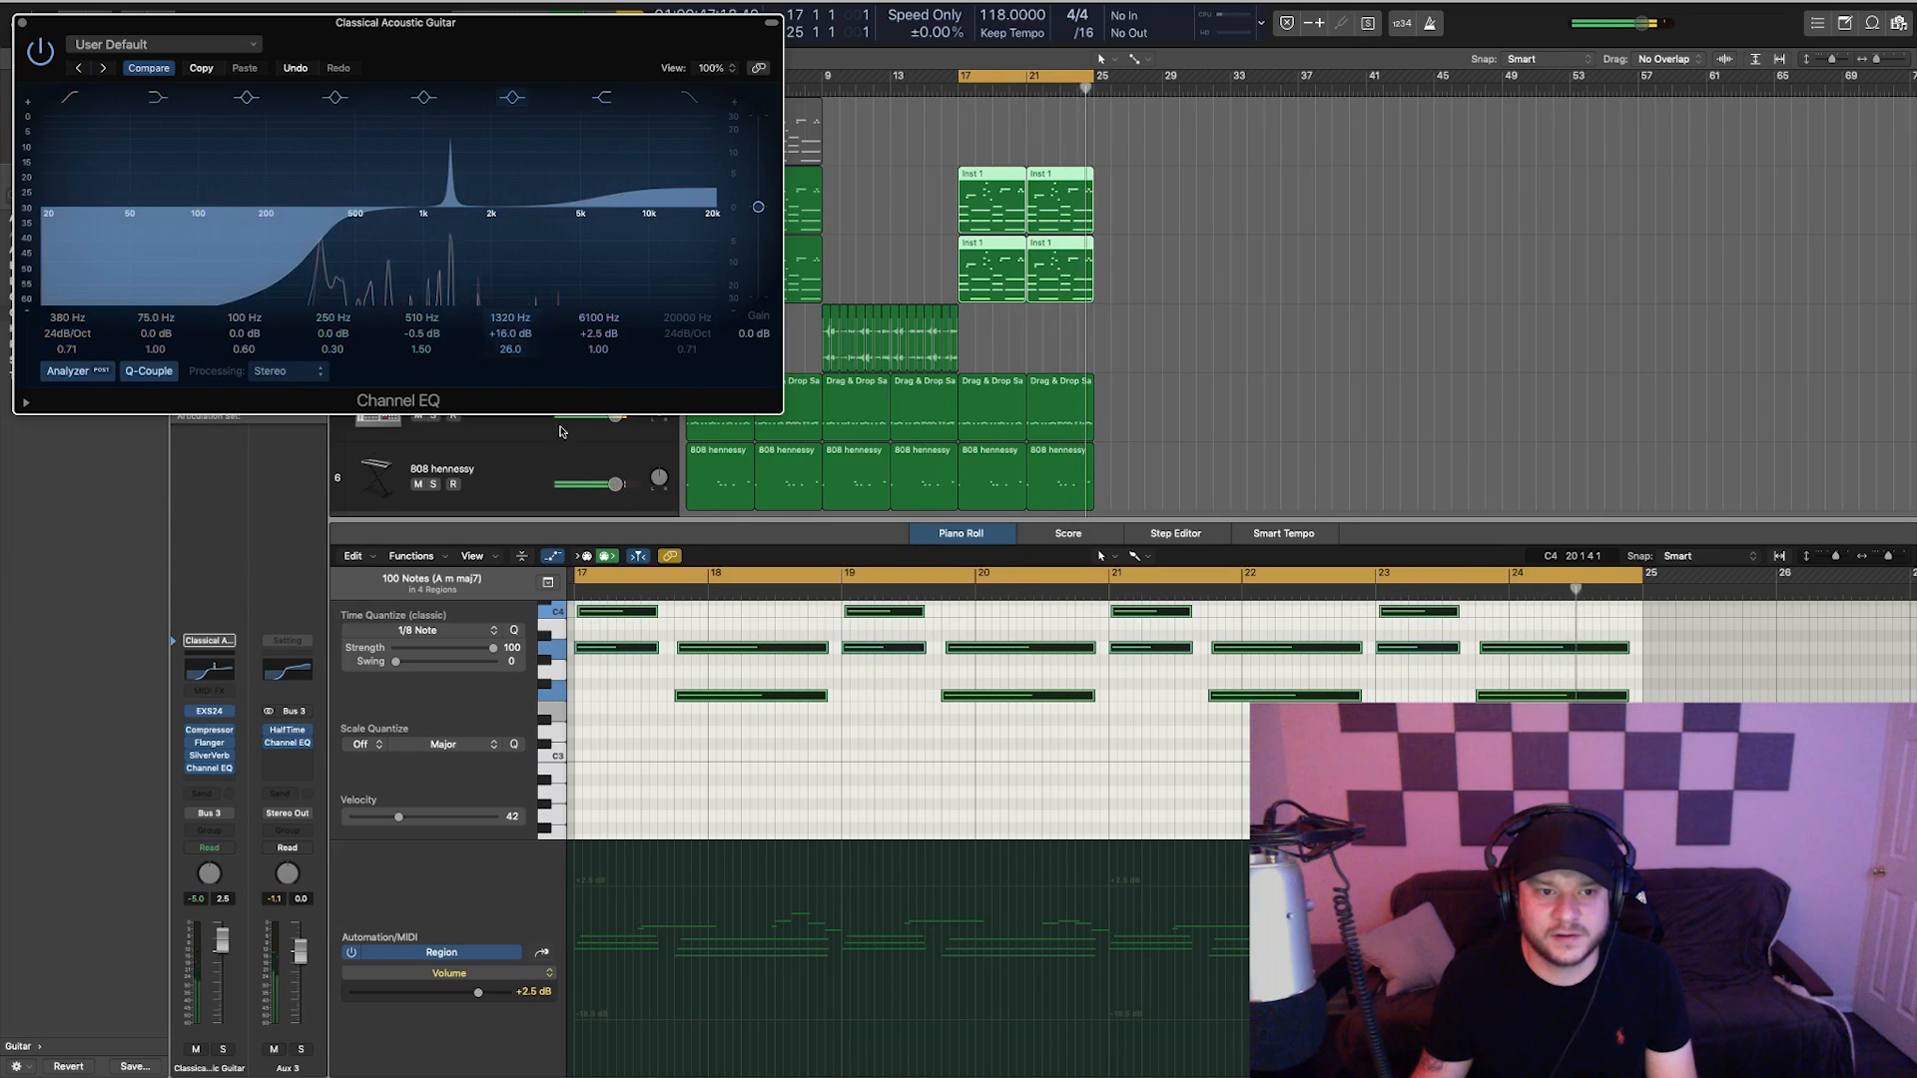
{"action": "left_click_drag", "start_coordinate": [499, 331], "coordinate": [499, 379]}
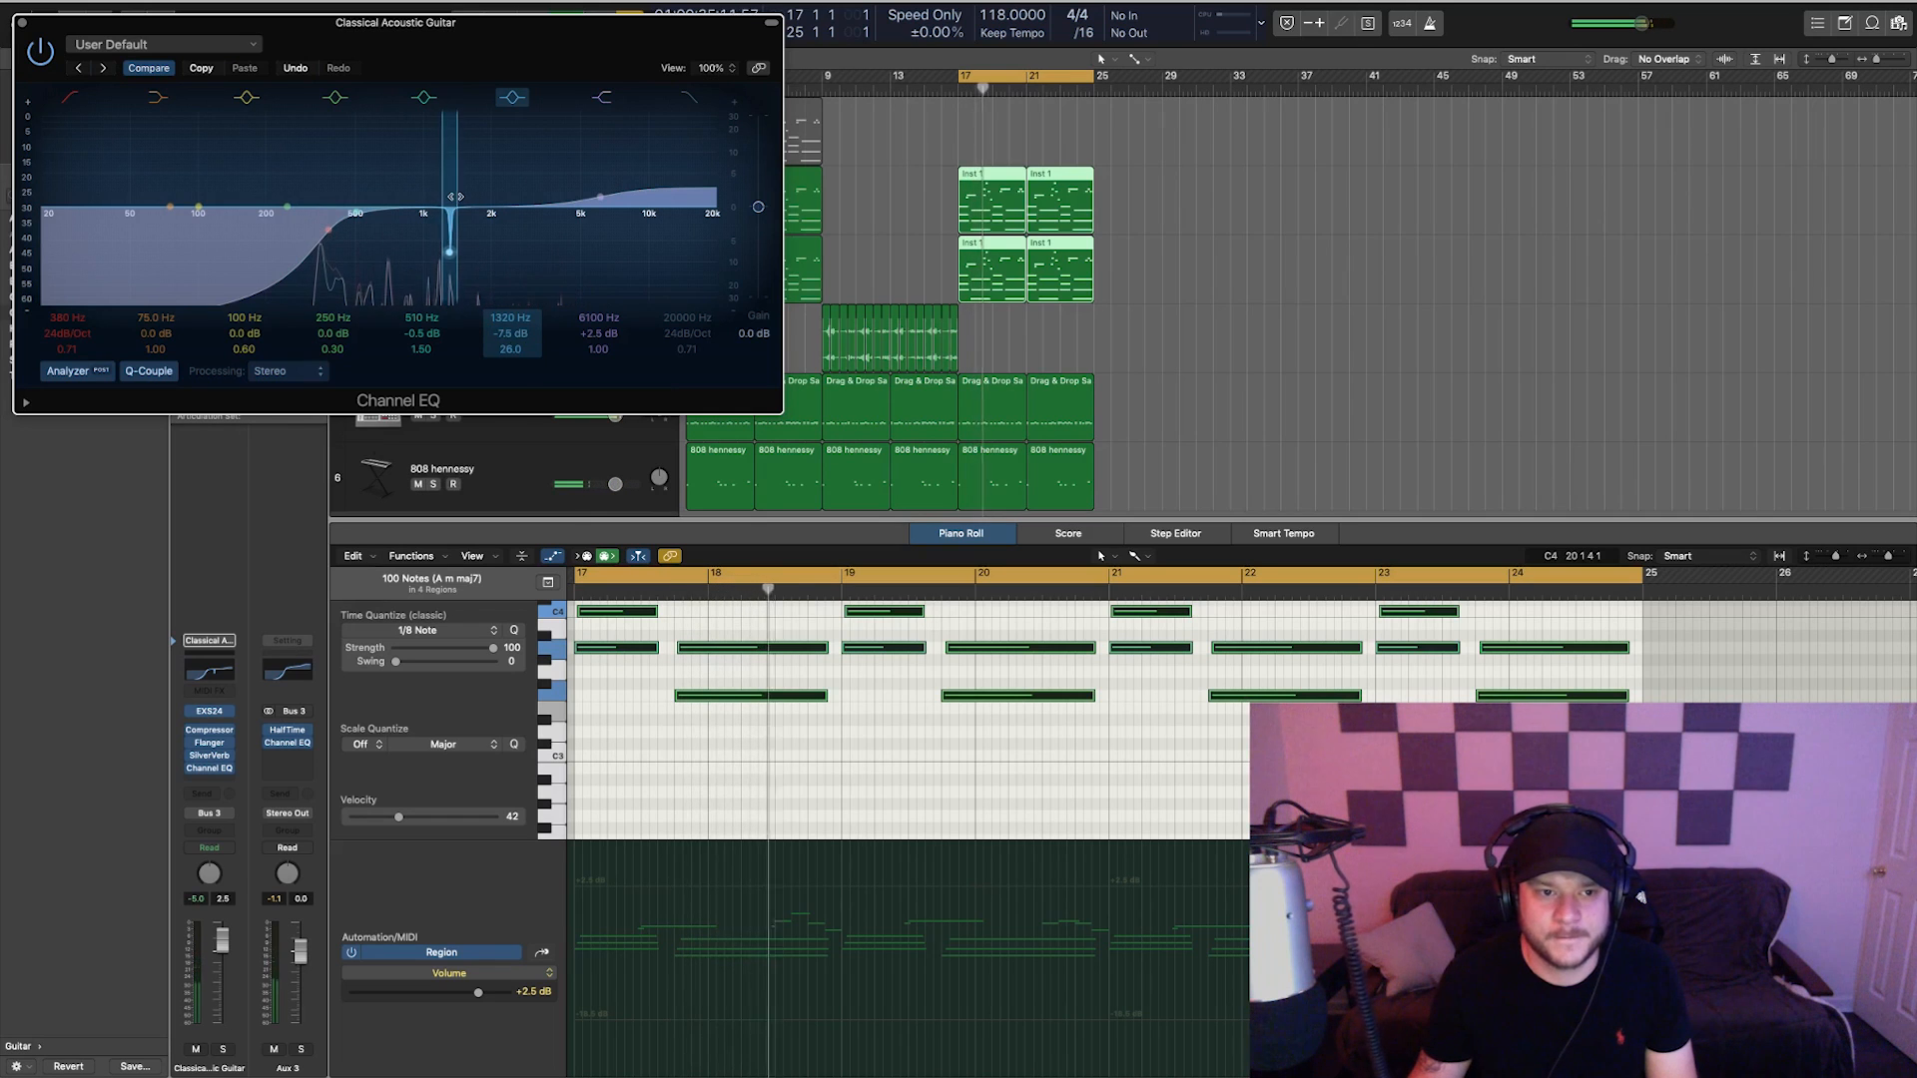
{"action": "left_click_drag", "start_coordinate": [456, 195], "coordinate": [469, 195]}
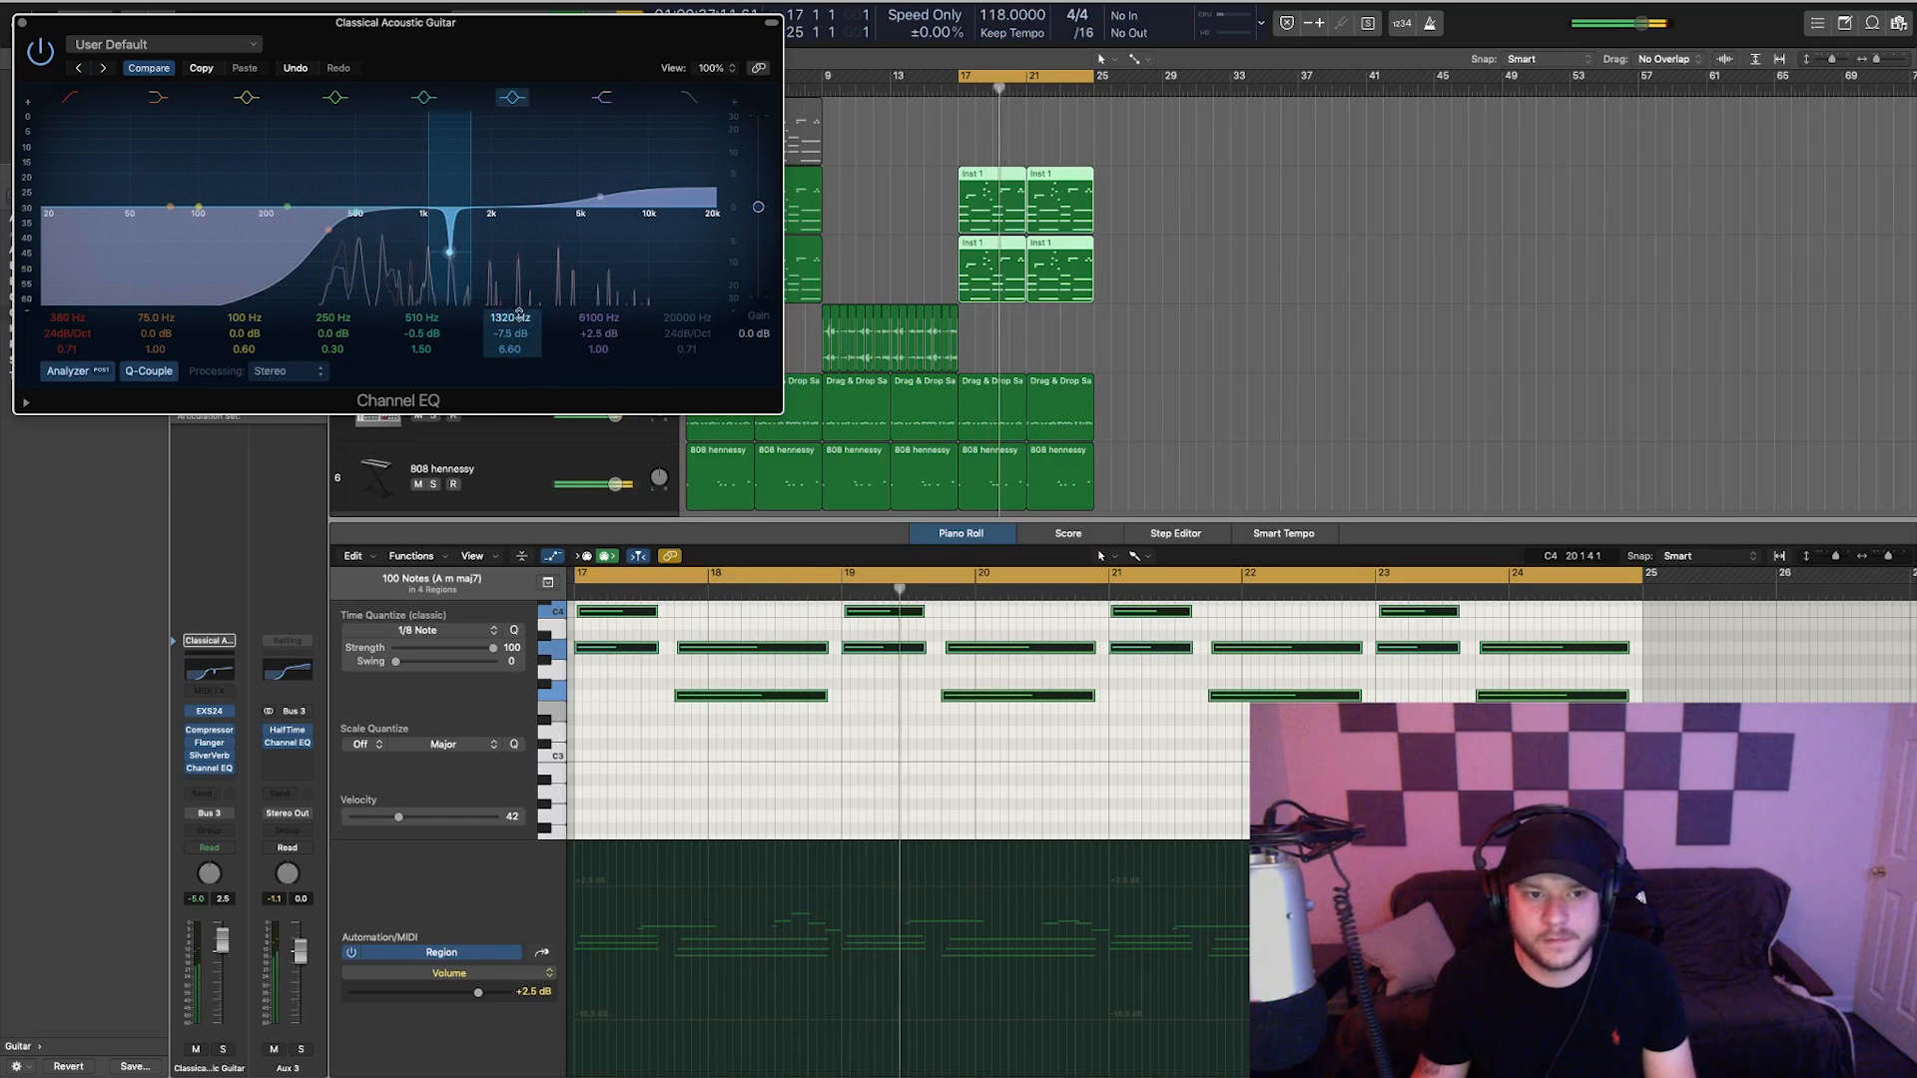
{"action": "left_click_drag", "start_coordinate": [500, 336], "coordinate": [500, 339]}
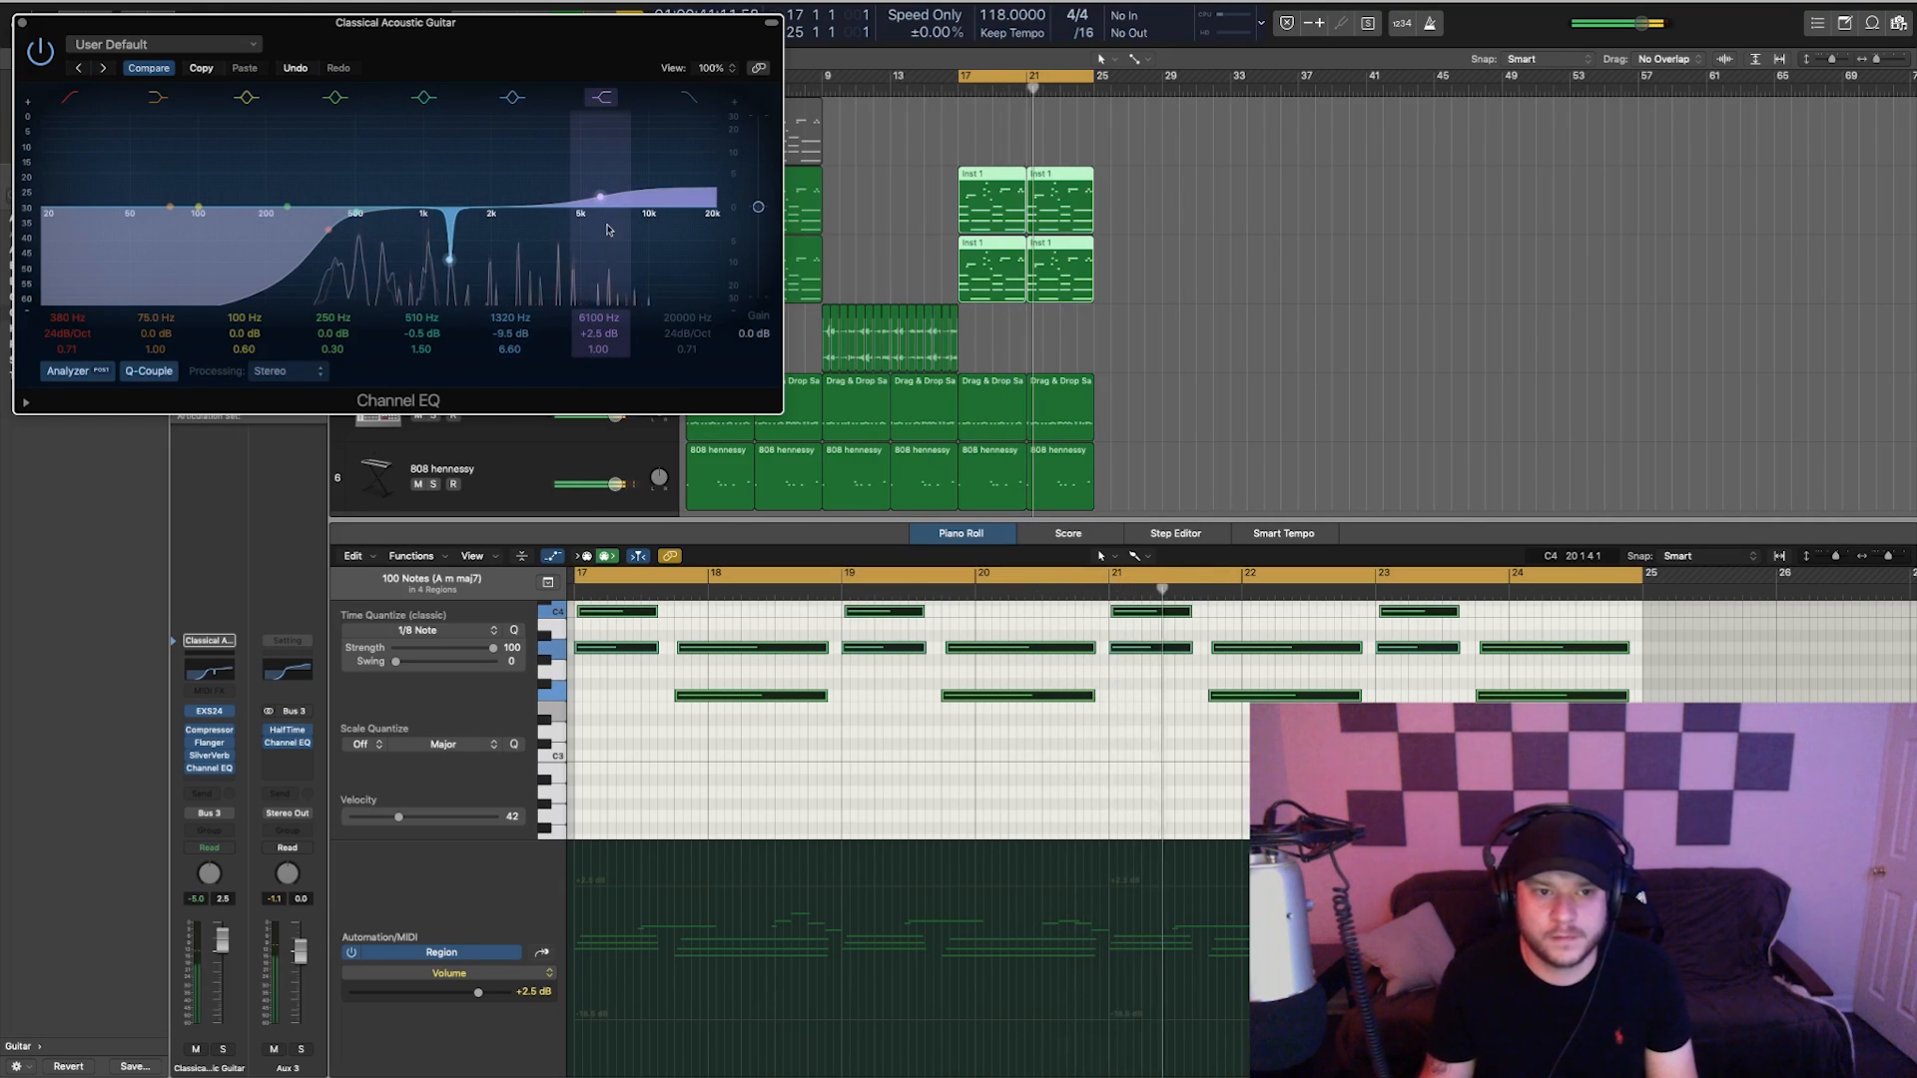
{"action": "left_click_drag", "start_coordinate": [508, 334], "coordinate": [507, 341]}
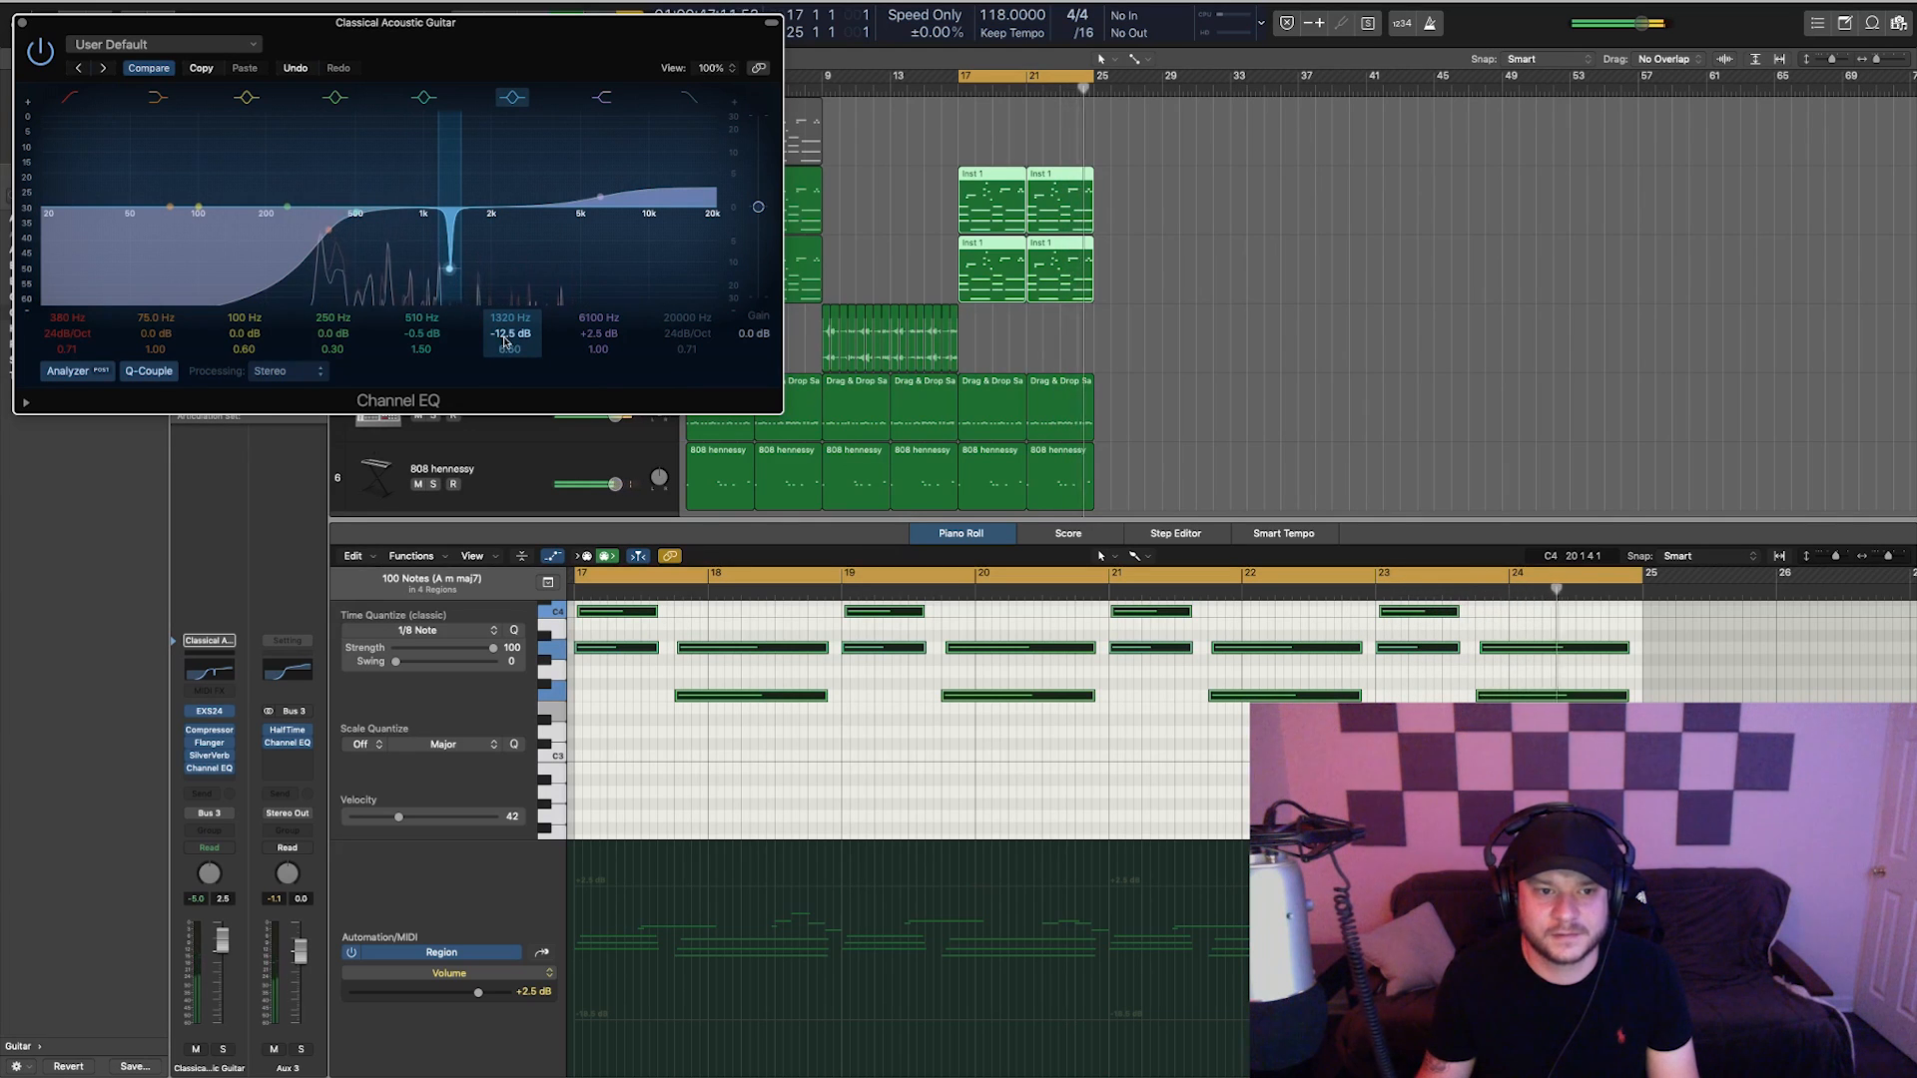
{"action": "left_click", "coordinate": [22, 22]}
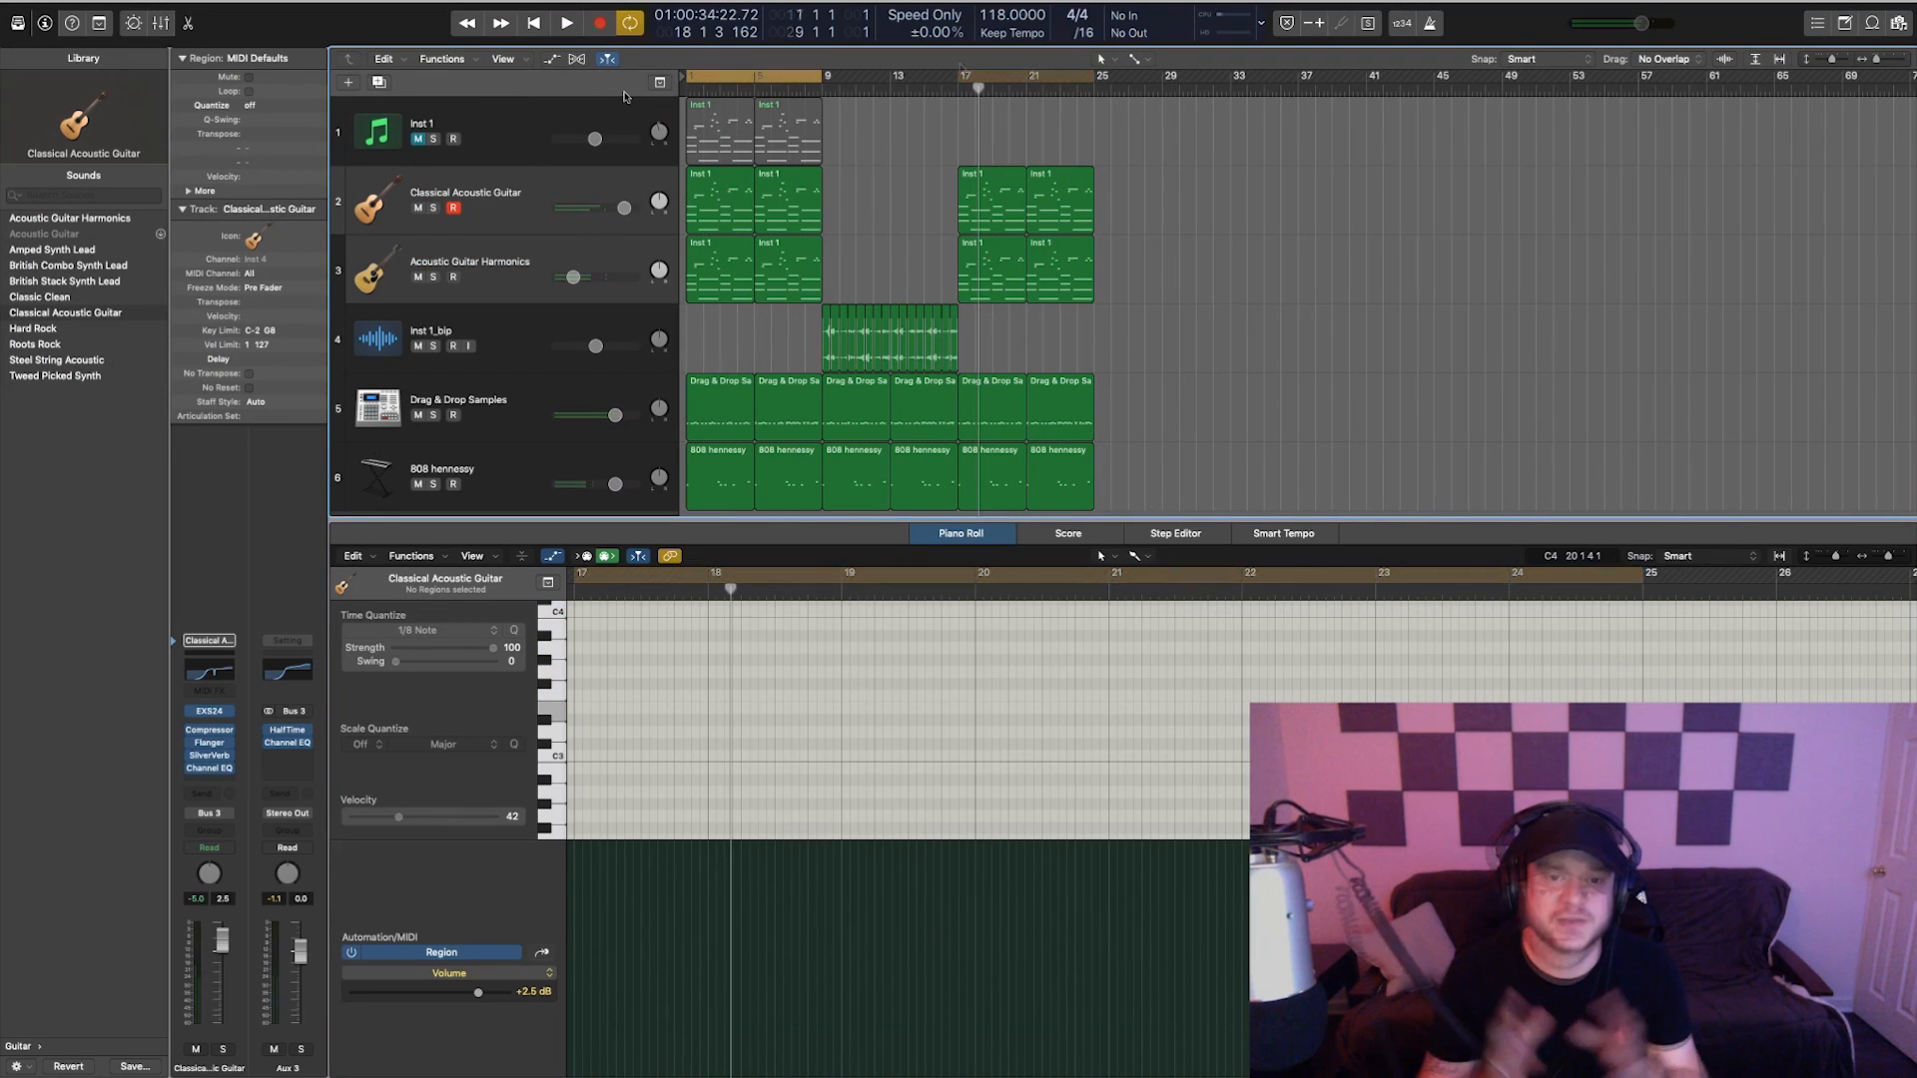